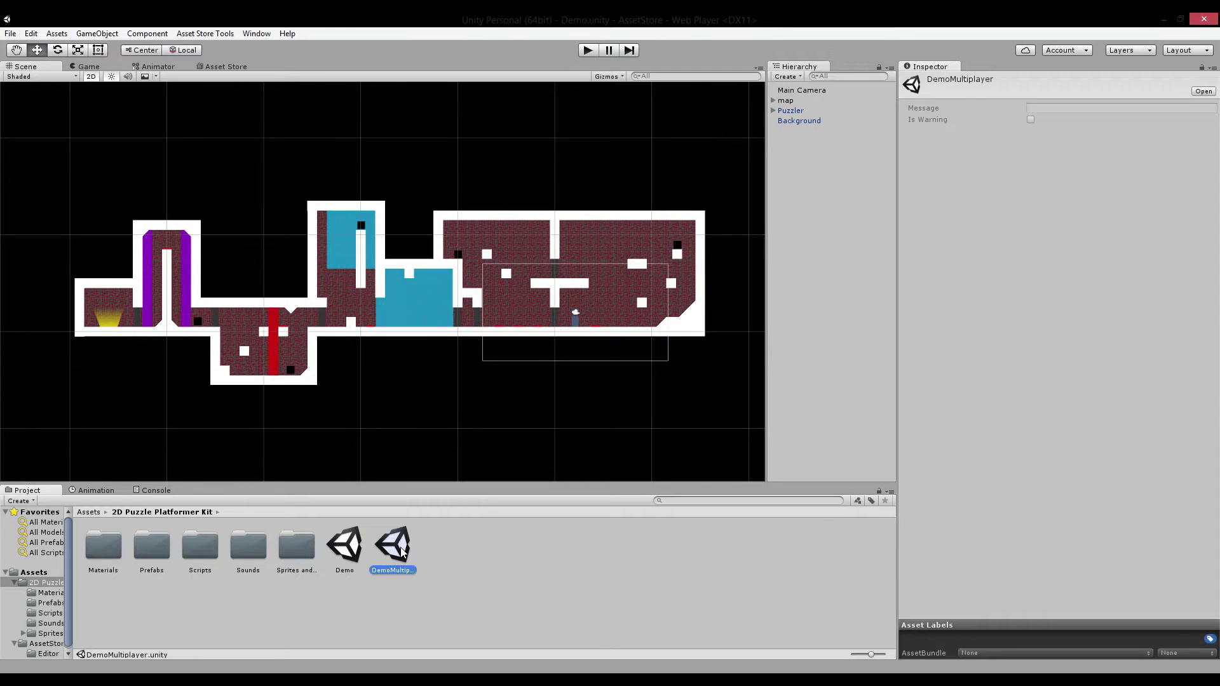
Open the Demo scene and examine how its platforms, crates, doors and gravity areas are laid out up to the player's start
{"action": "double_click", "coordinate": [354, 543]}
{"action": "scroll", "coordinate": [470, 400], "scroll_direction": "up", "scroll_amount": 3}
{"action": "scroll", "coordinate": [371, 310], "scroll_direction": "up", "scroll_amount": 1}
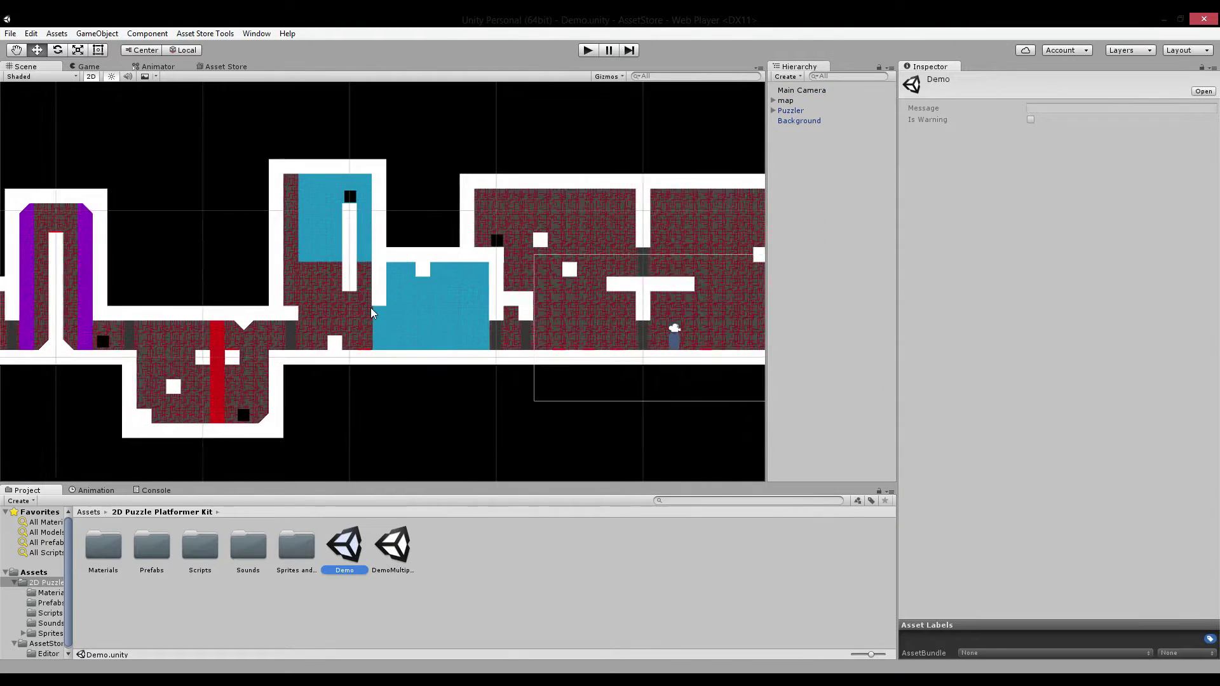
{"action": "scroll", "coordinate": [371, 307], "scroll_direction": "up", "scroll_amount": 5}
{"action": "middle_click_drag", "start_coordinate": [332, 297], "coordinate": [236, 267]}
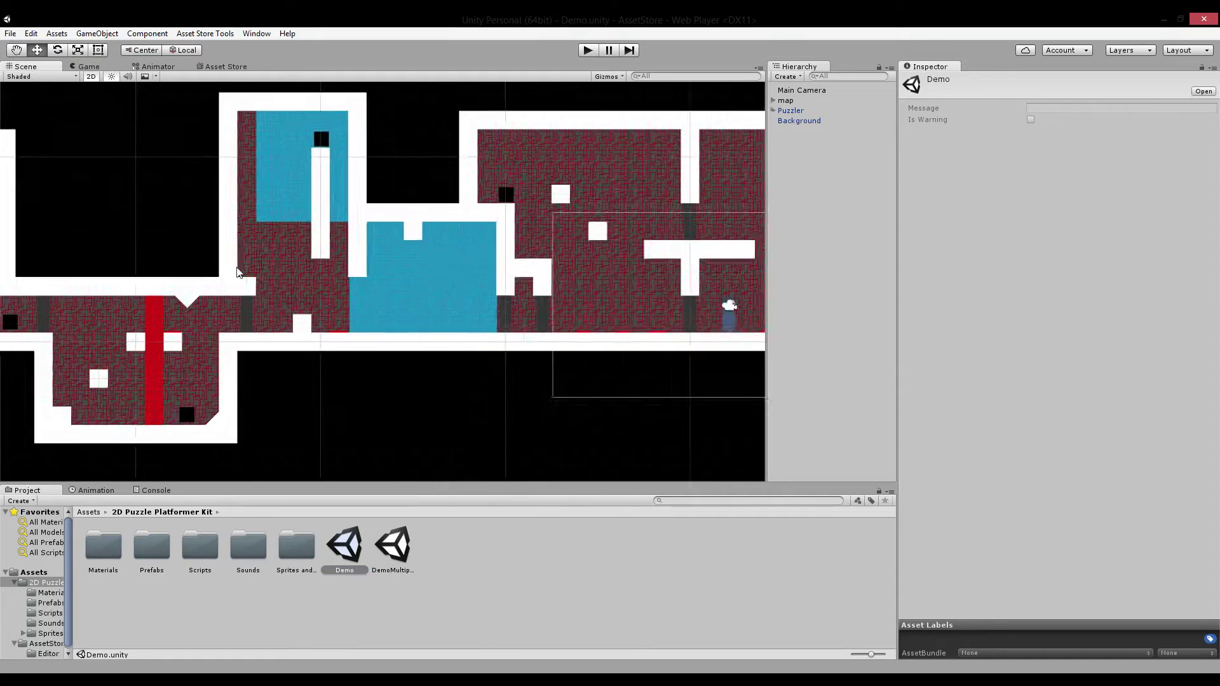
{"action": "scroll", "coordinate": [299, 257], "scroll_direction": "down", "scroll_amount": 6}
{"action": "middle_click_drag", "start_coordinate": [437, 267], "coordinate": [254, 294]}
{"action": "scroll", "coordinate": [485, 290], "scroll_direction": "up", "scroll_amount": 1}
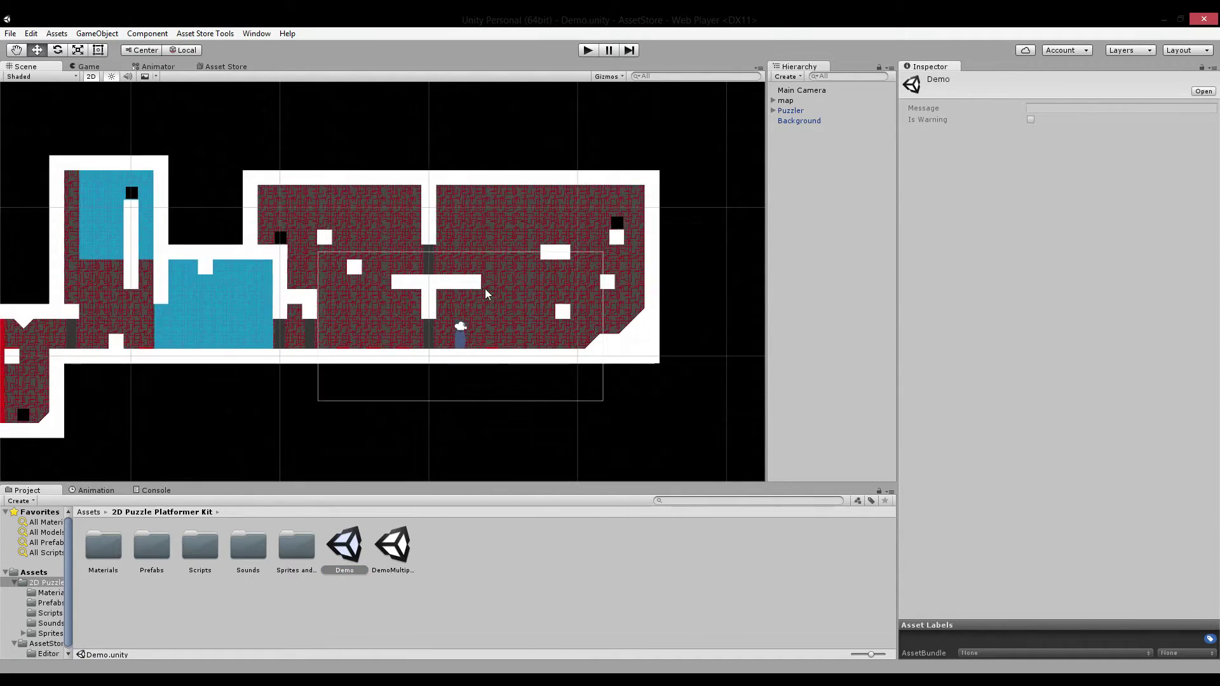
{"action": "scroll", "coordinate": [591, 353], "scroll_direction": "up", "scroll_amount": 4}
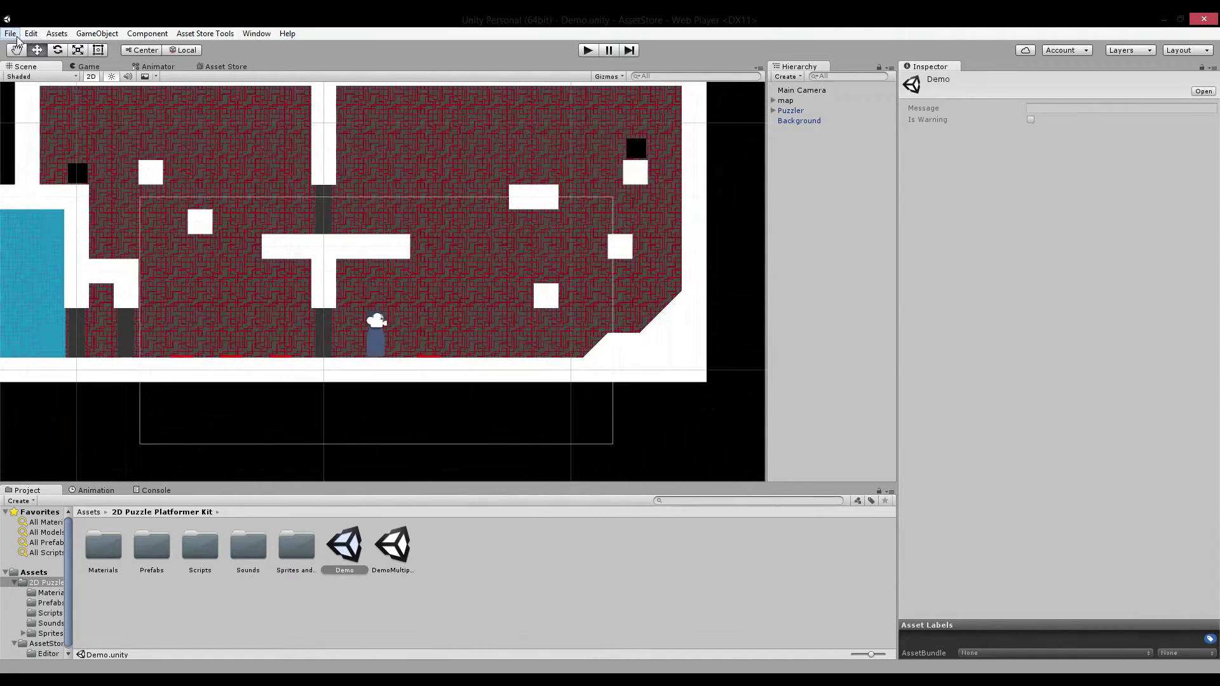
Create a new empty scene for building a level from scratch
{"action": "left_click", "coordinate": [11, 34]}
{"action": "left_click", "coordinate": [44, 47]}
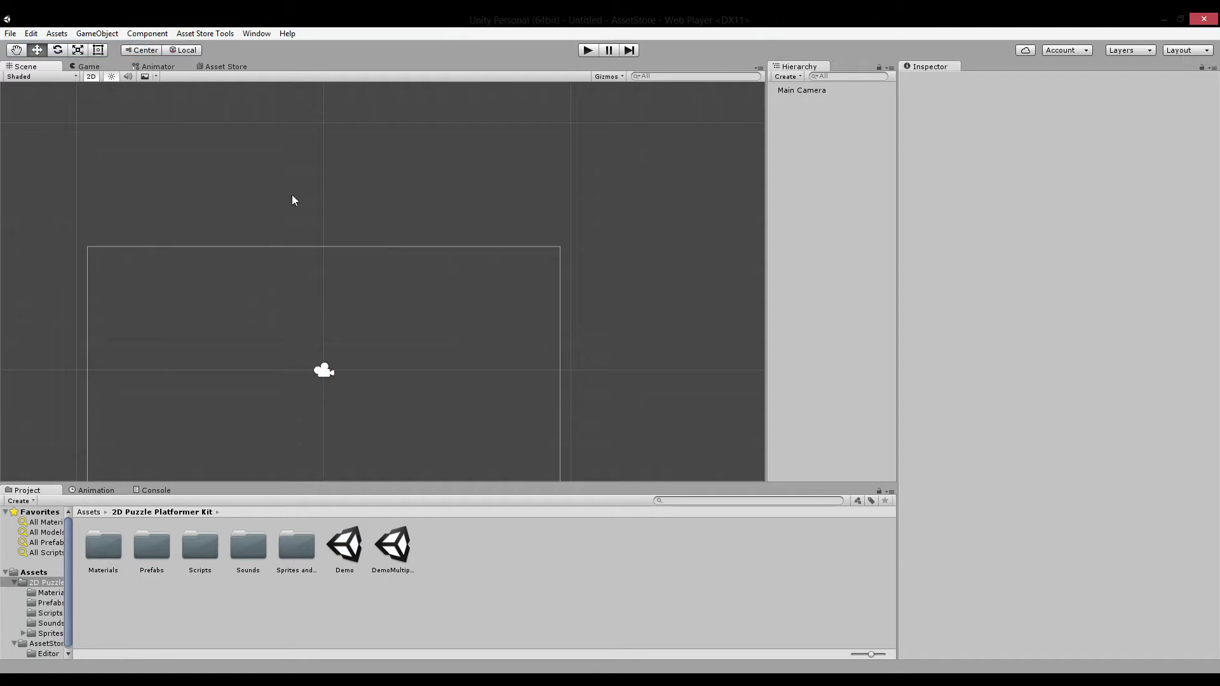
{"action": "middle_click_drag", "start_coordinate": [362, 374], "coordinate": [418, 243]}
{"action": "scroll", "coordinate": [418, 244], "scroll_direction": "up", "scroll_amount": 10}
{"action": "middle_click_drag", "start_coordinate": [303, 181], "coordinate": [320, 272]}
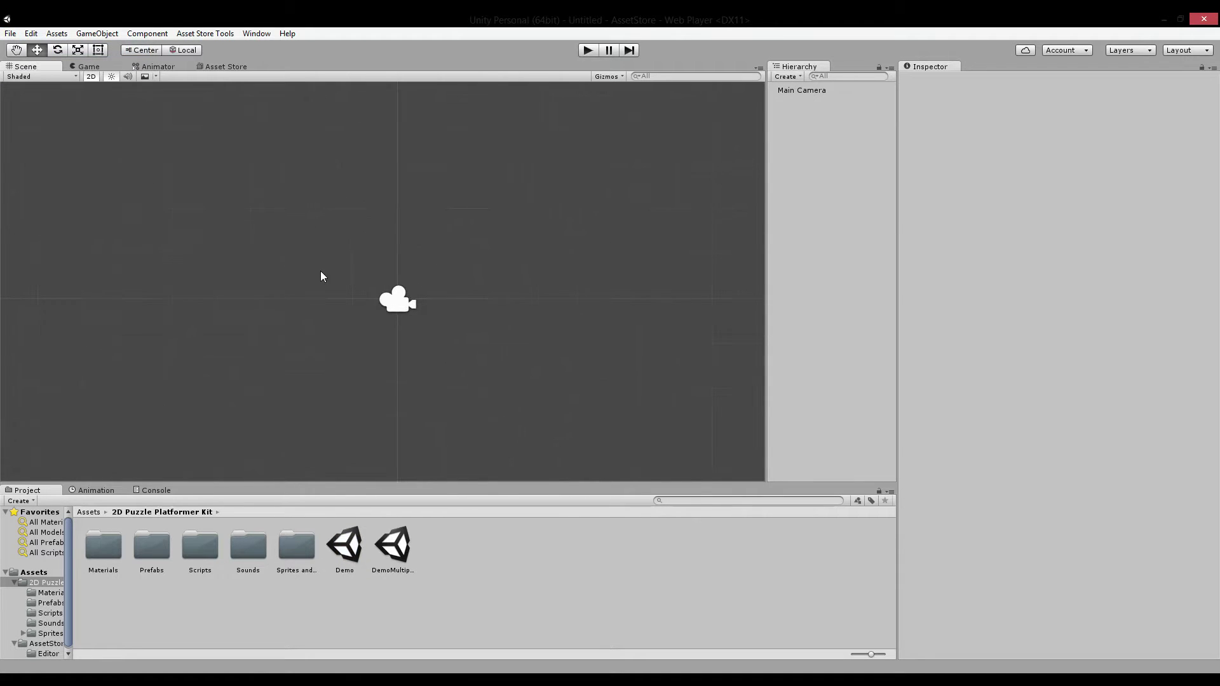
{"action": "scroll", "coordinate": [333, 275], "scroll_direction": "down", "scroll_amount": 2}
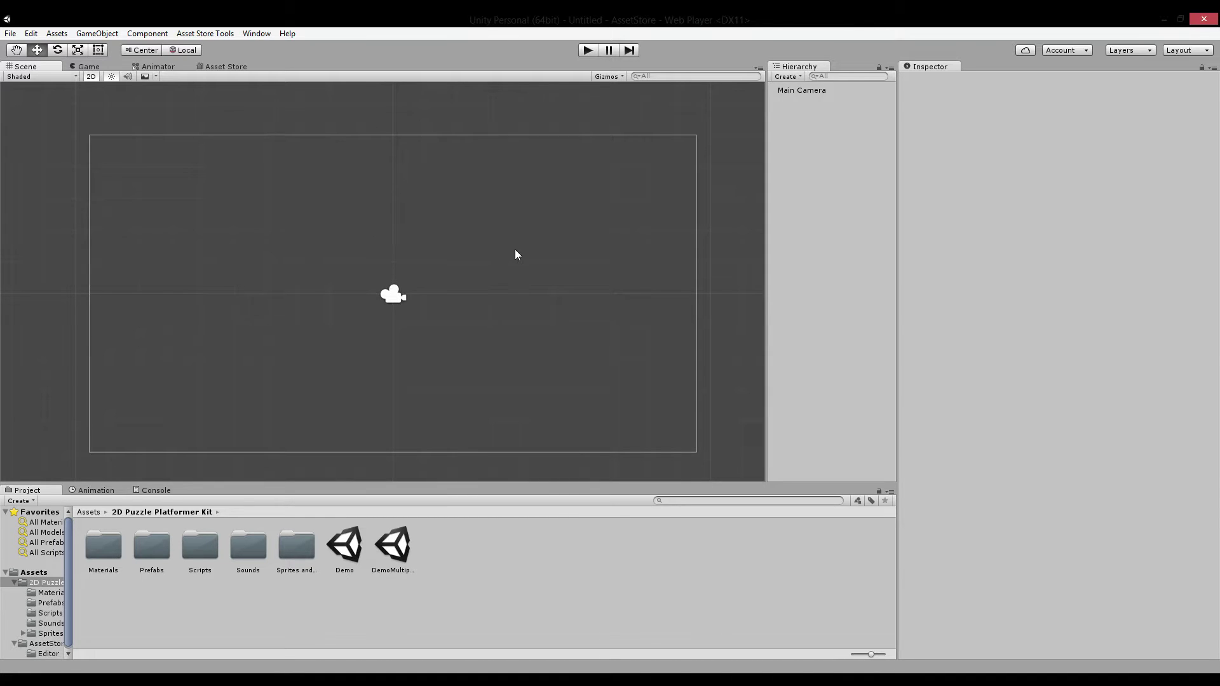
{"action": "scroll", "coordinate": [215, 425], "scroll_direction": "up", "scroll_amount": 1}
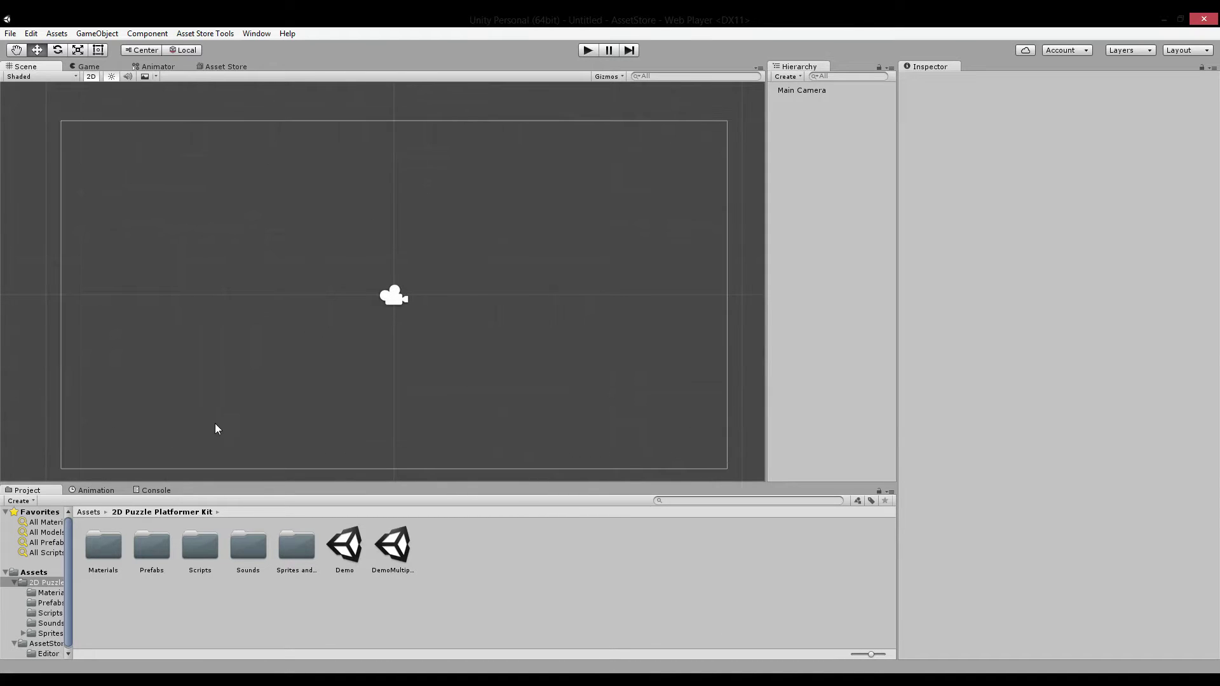
Add the Background prefab from the Prefabs folder to the scene near the camera, at about X -1.56, Y 0
{"action": "double_click", "coordinate": [151, 545]}
{"action": "middle_click_drag", "start_coordinate": [349, 372], "coordinate": [381, 329]}
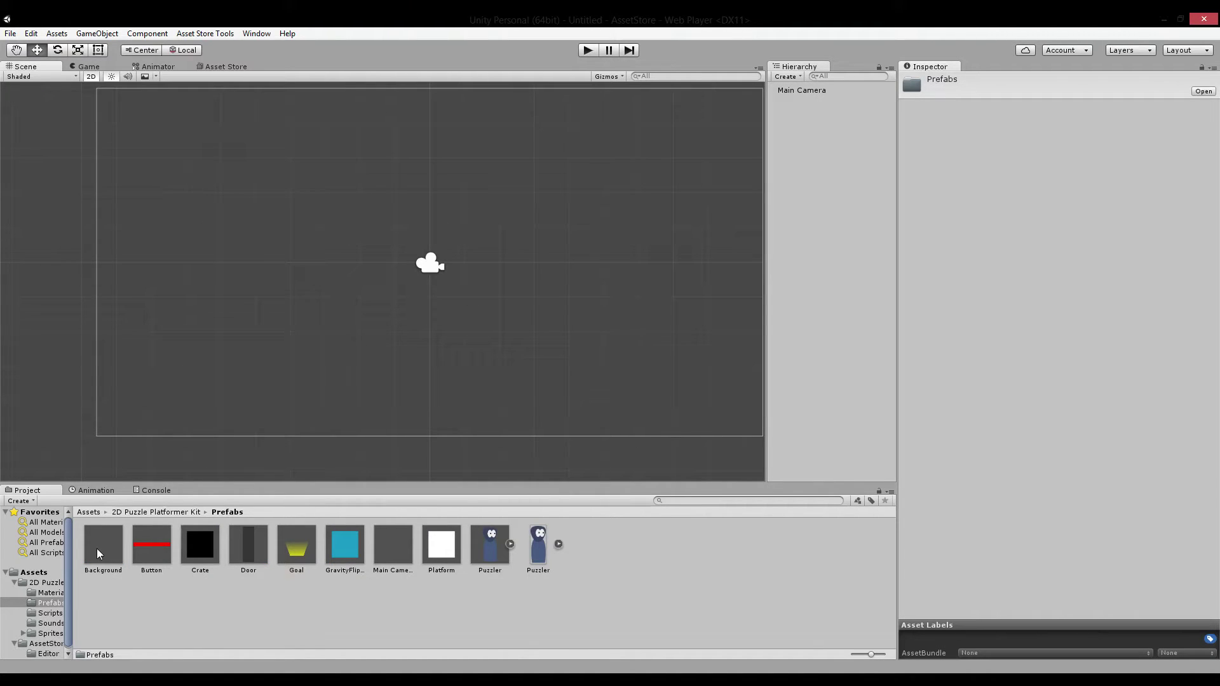
{"action": "left_click_drag", "start_coordinate": [98, 548], "coordinate": [376, 263]}
{"action": "scroll", "coordinate": [438, 274], "scroll_direction": "down", "scroll_amount": 9}
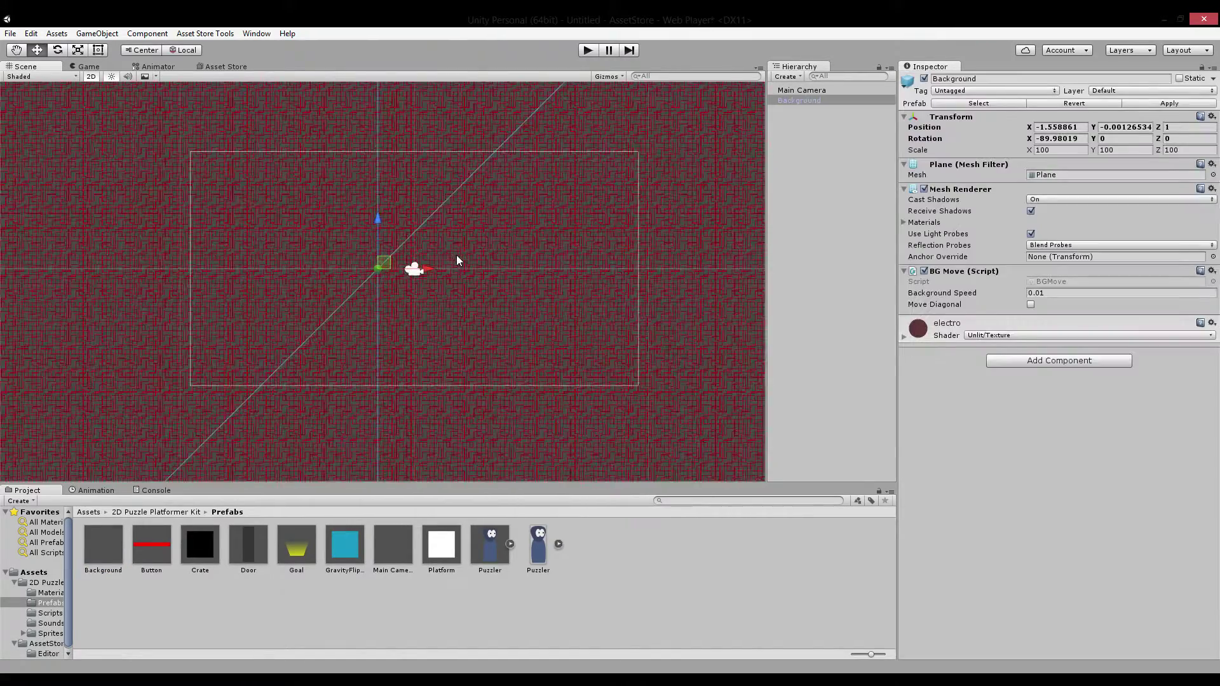
{"action": "mouse_move", "coordinate": [456, 255]}
{"action": "middle_mouse_down"}
{"action": "mouse_move", "coordinate": [433, 324]}
{"action": "mouse_move", "coordinate": [478, 261]}
{"action": "middle_mouse_up"}
{"action": "scroll", "coordinate": [483, 299], "scroll_direction": "down", "scroll_amount": 2}
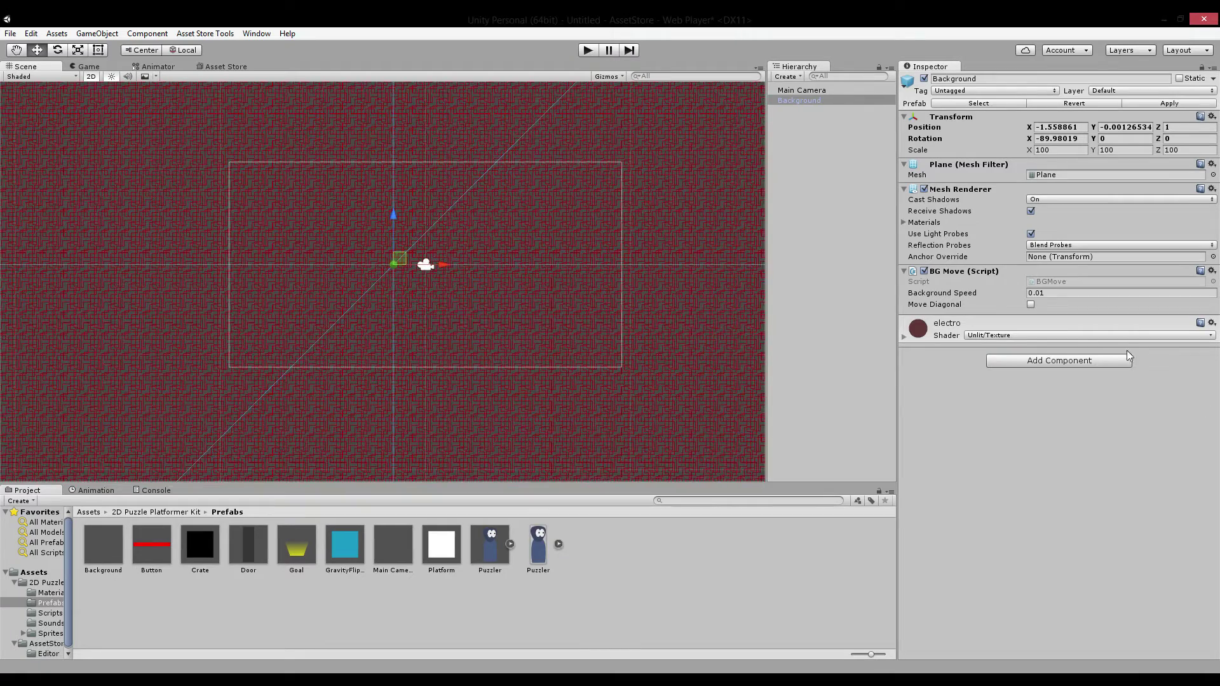
Try Default-Particle as the base texture of the Background's electro material
{"action": "left_click", "coordinate": [904, 336]}
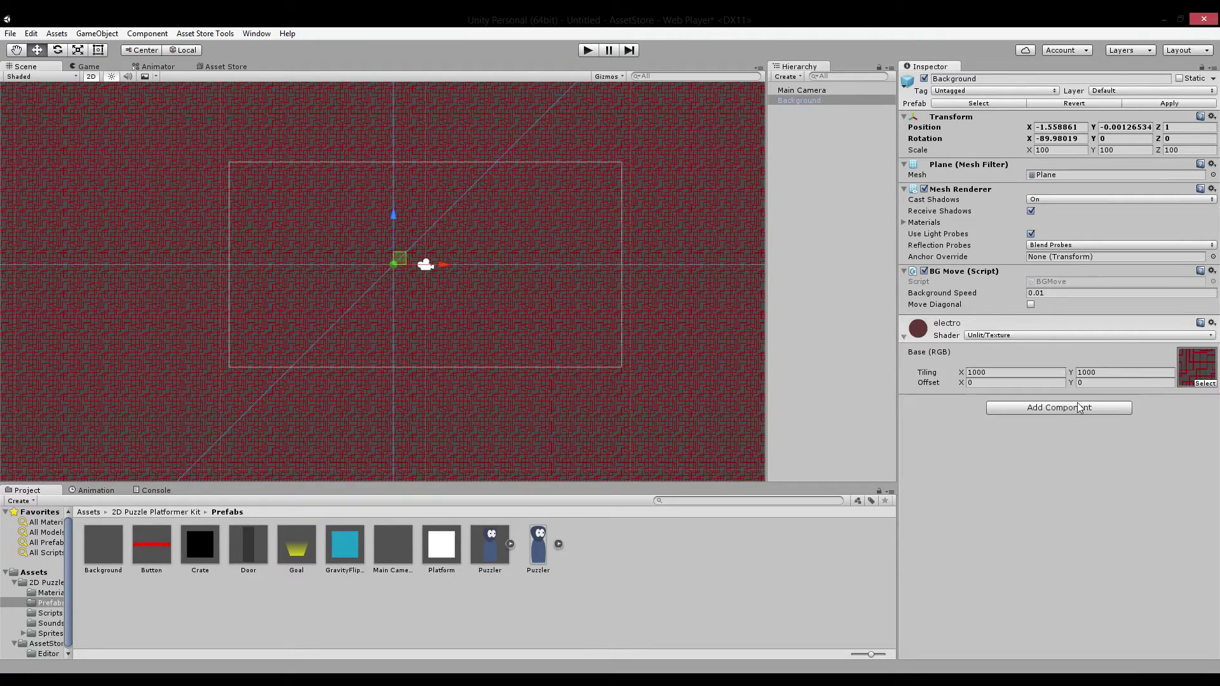
{"action": "left_click", "coordinate": [1205, 385]}
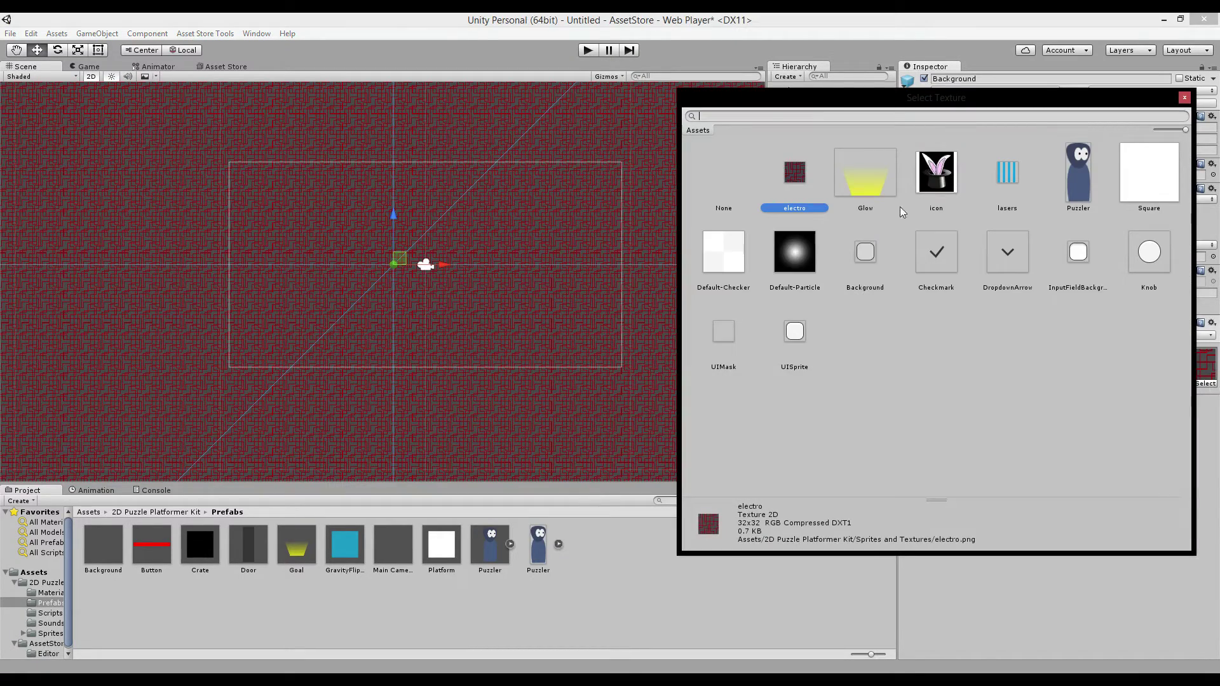
{"action": "left_click", "coordinate": [791, 250]}
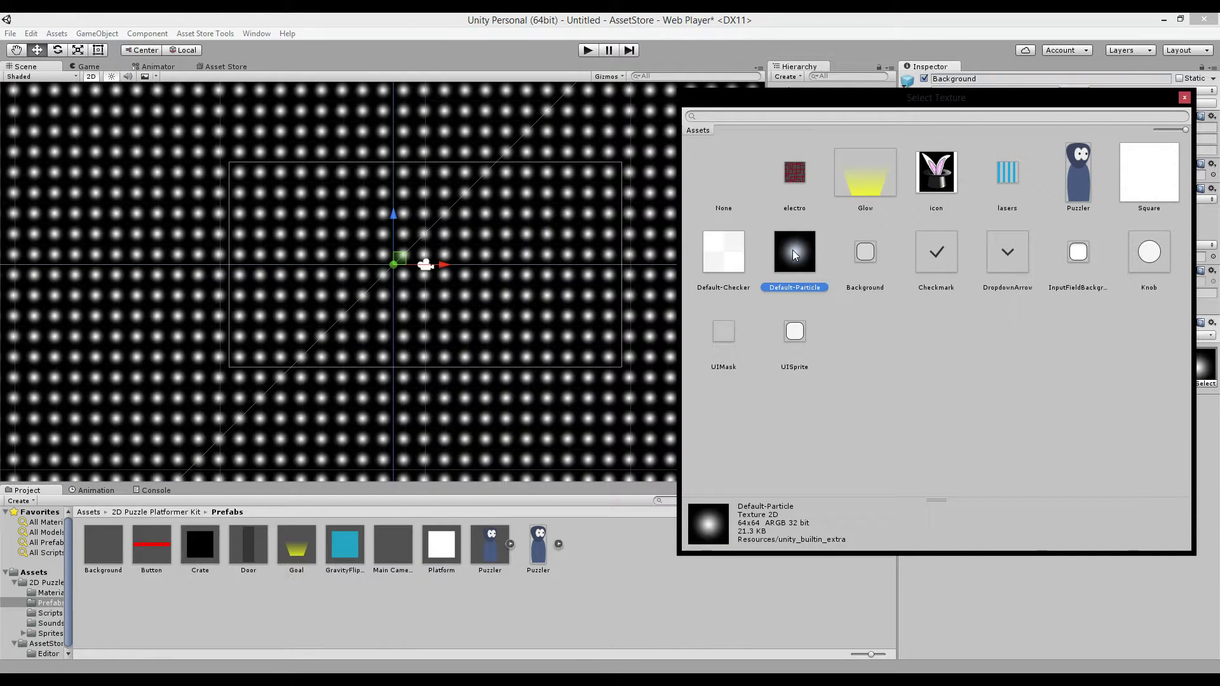
{"action": "double_click", "coordinate": [792, 250]}
{"action": "scroll", "coordinate": [471, 288], "scroll_direction": "up", "scroll_amount": 4}
{"action": "scroll", "coordinate": [409, 285], "scroll_direction": "down", "scroll_amount": 5}
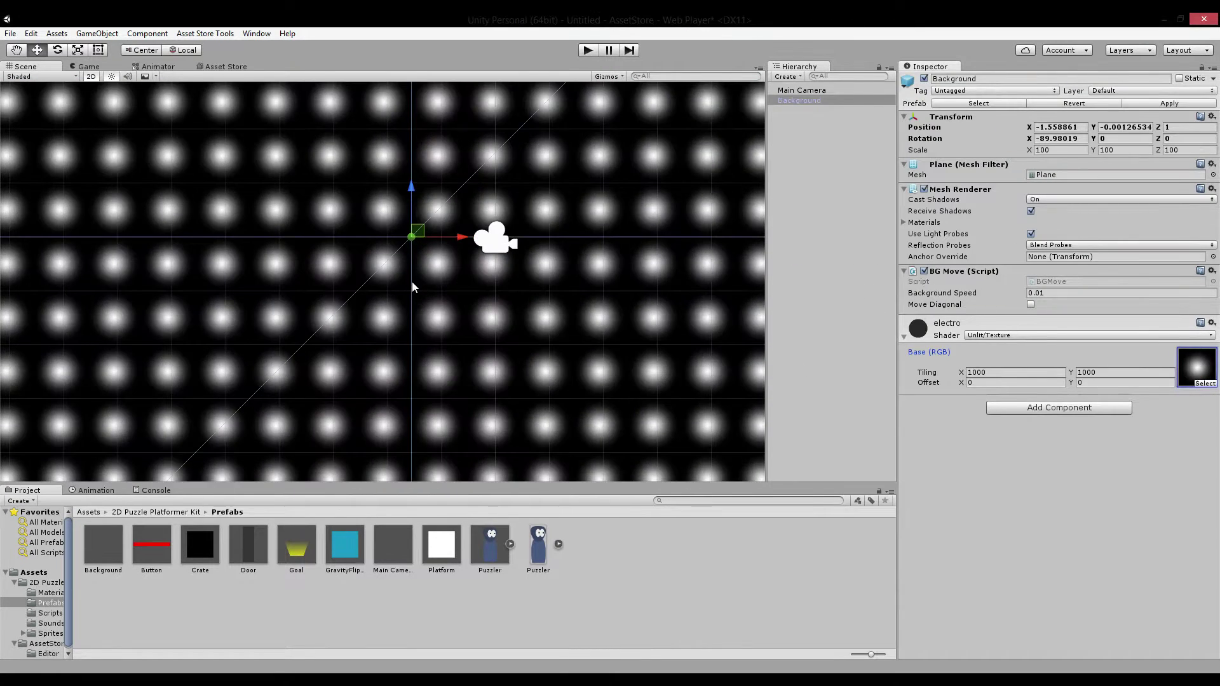
Preview the lasers texture on the Background, alternating it with the electro texture for comparison
{"action": "left_click", "coordinate": [1201, 381]}
{"action": "left_click", "coordinate": [1007, 173]}
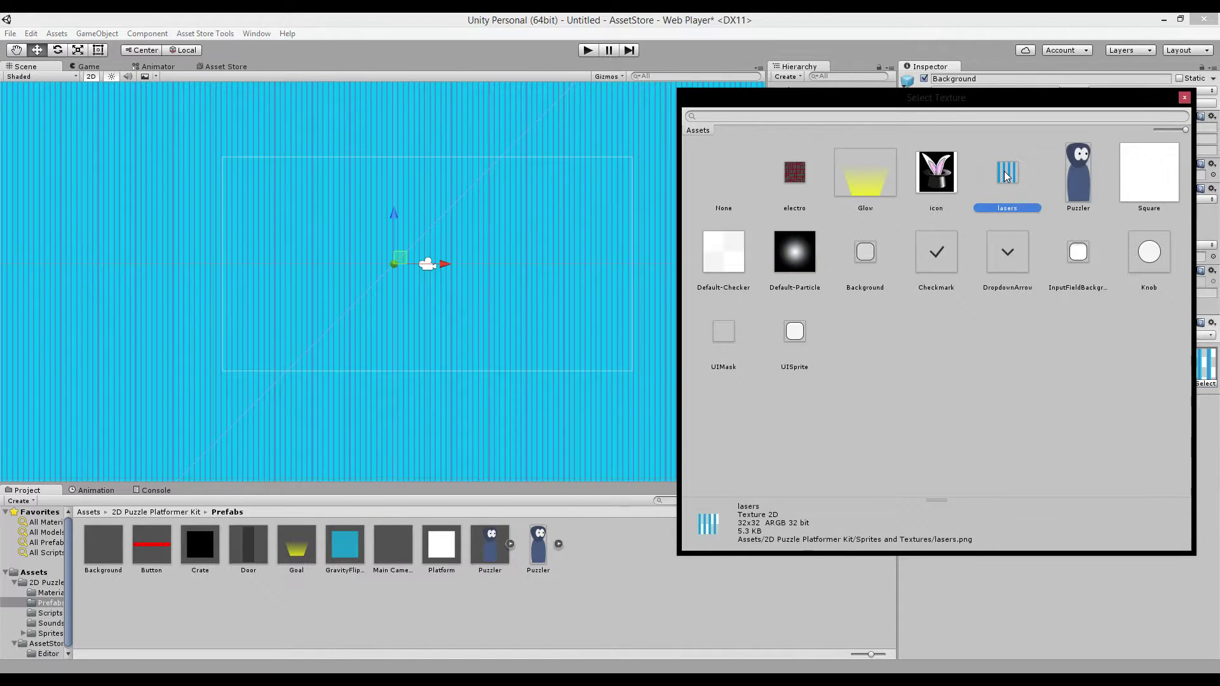
{"action": "left_click", "coordinate": [794, 171]}
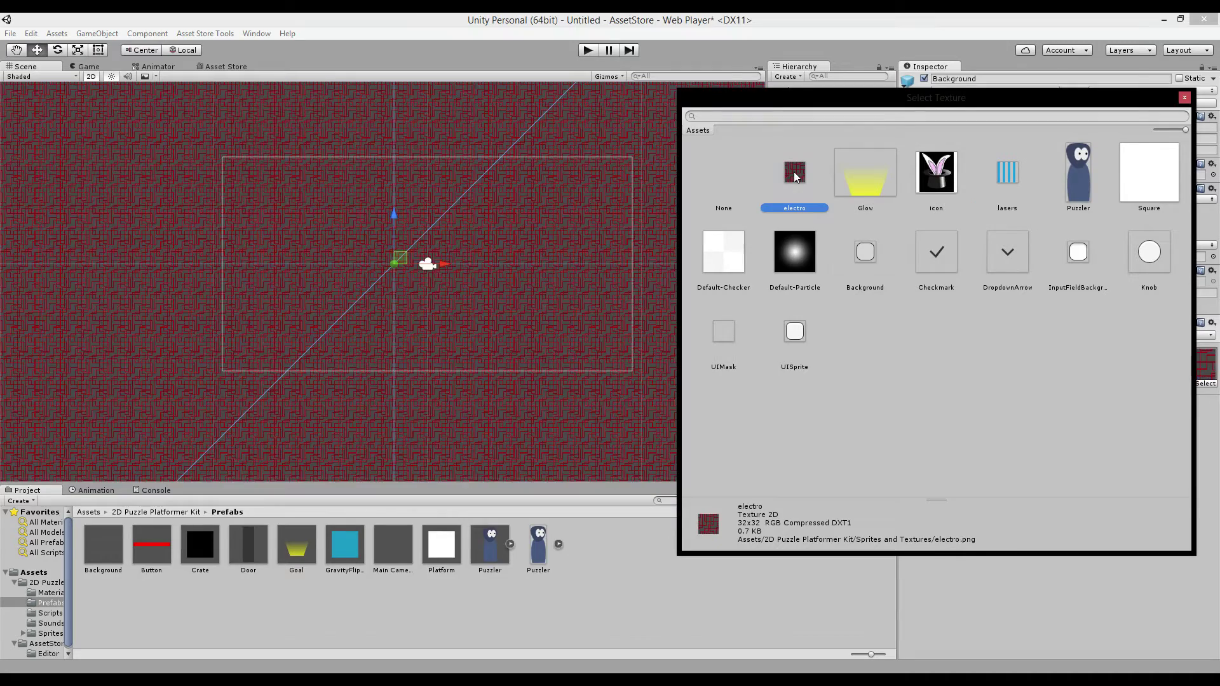
{"action": "scroll", "coordinate": [534, 213], "scroll_direction": "up", "scroll_amount": 2}
{"action": "scroll", "coordinate": [535, 208], "scroll_direction": "up", "scroll_amount": 6}
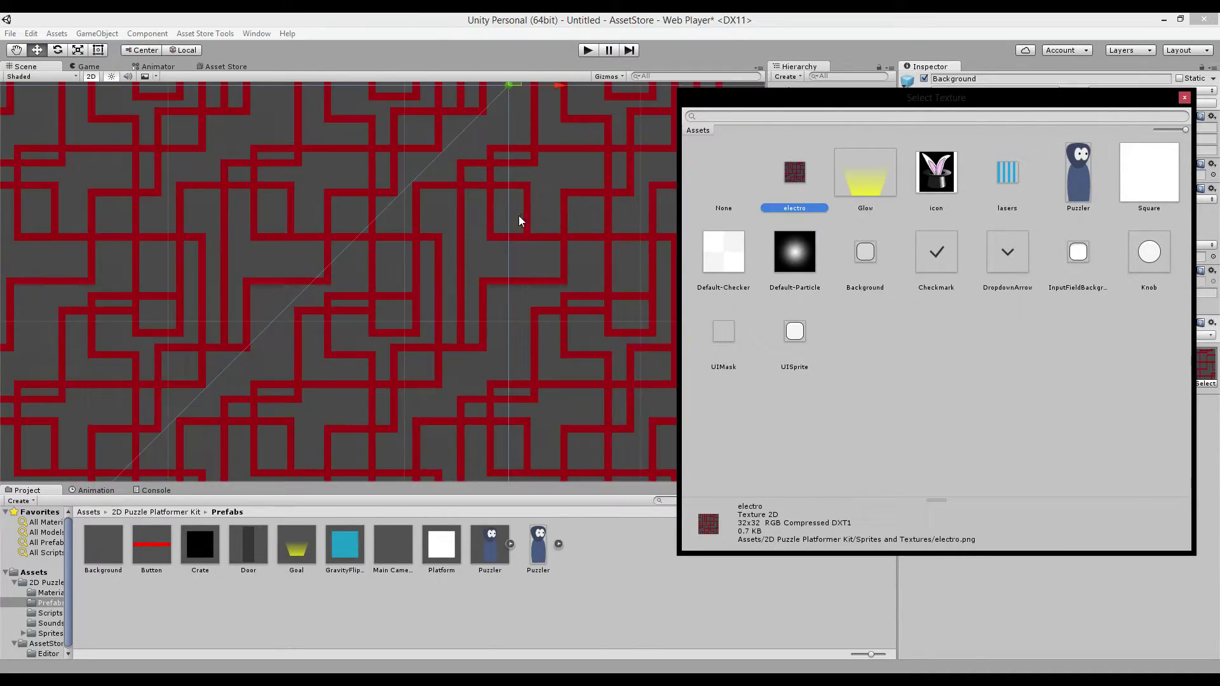
{"action": "left_click", "coordinate": [1006, 173]}
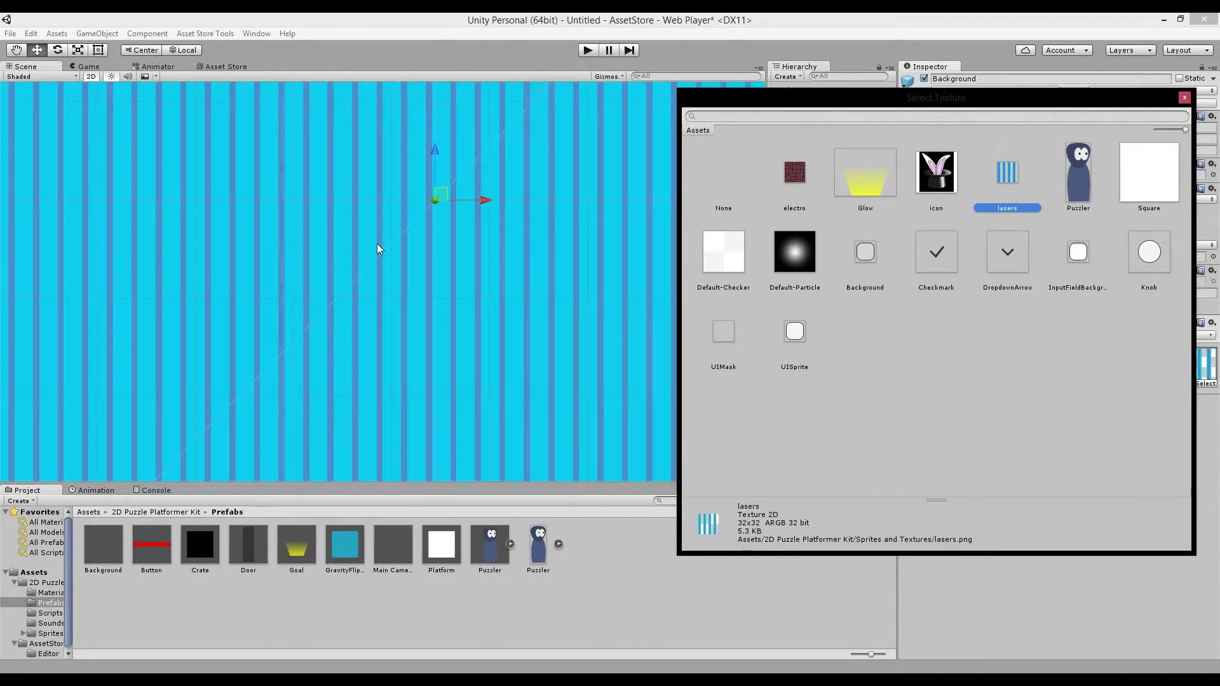
{"action": "scroll", "coordinate": [376, 242], "scroll_direction": "down", "scroll_amount": 8}
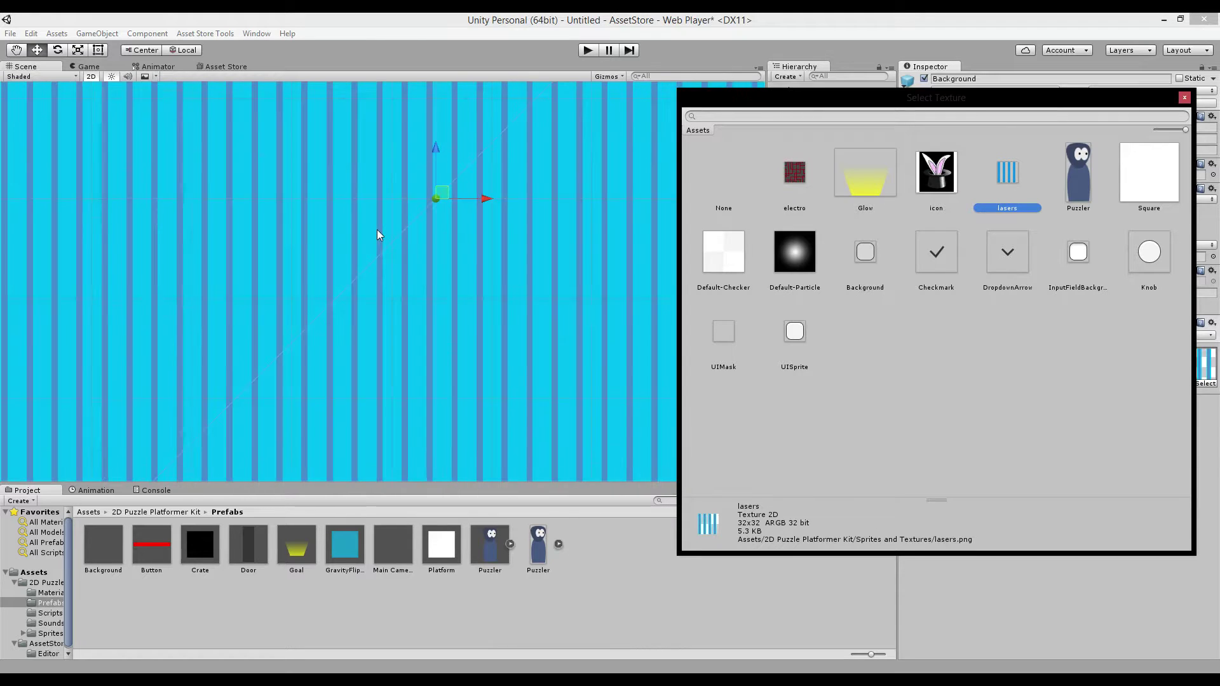
{"action": "scroll", "coordinate": [379, 232], "scroll_direction": "down", "scroll_amount": 2}
{"action": "left_click", "coordinate": [794, 173]}
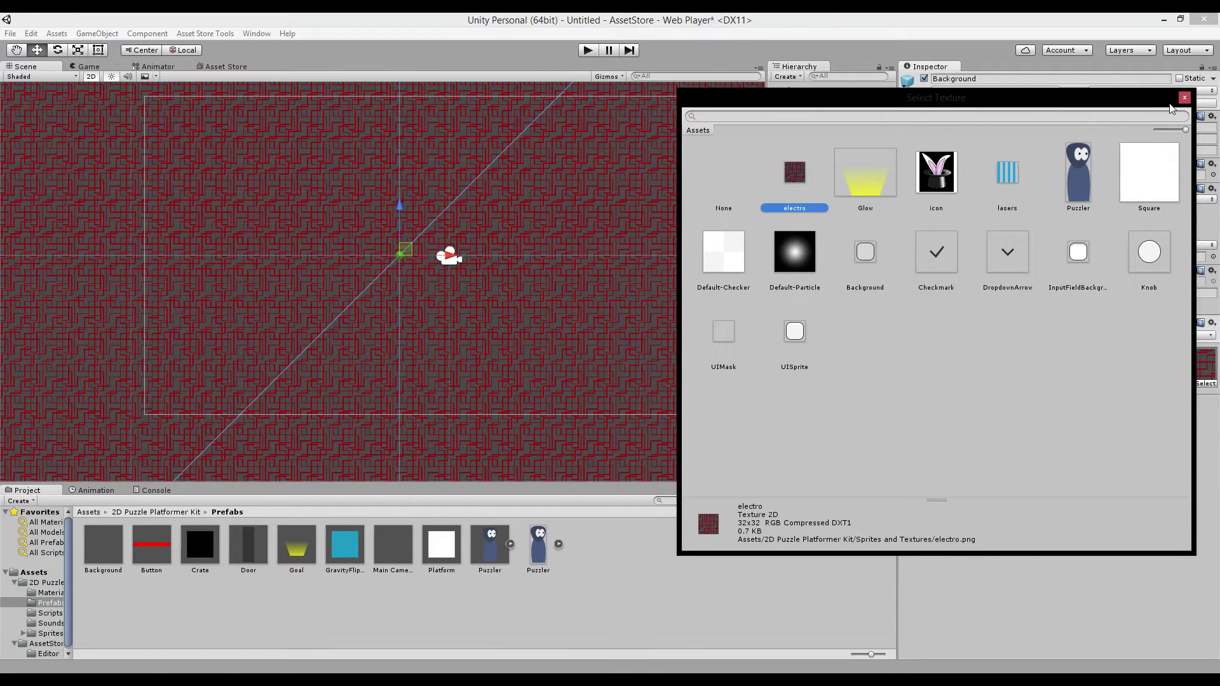
Preview Default-Particle on the Background once more, and restore electro as its base texture
{"action": "left_click", "coordinate": [786, 246]}
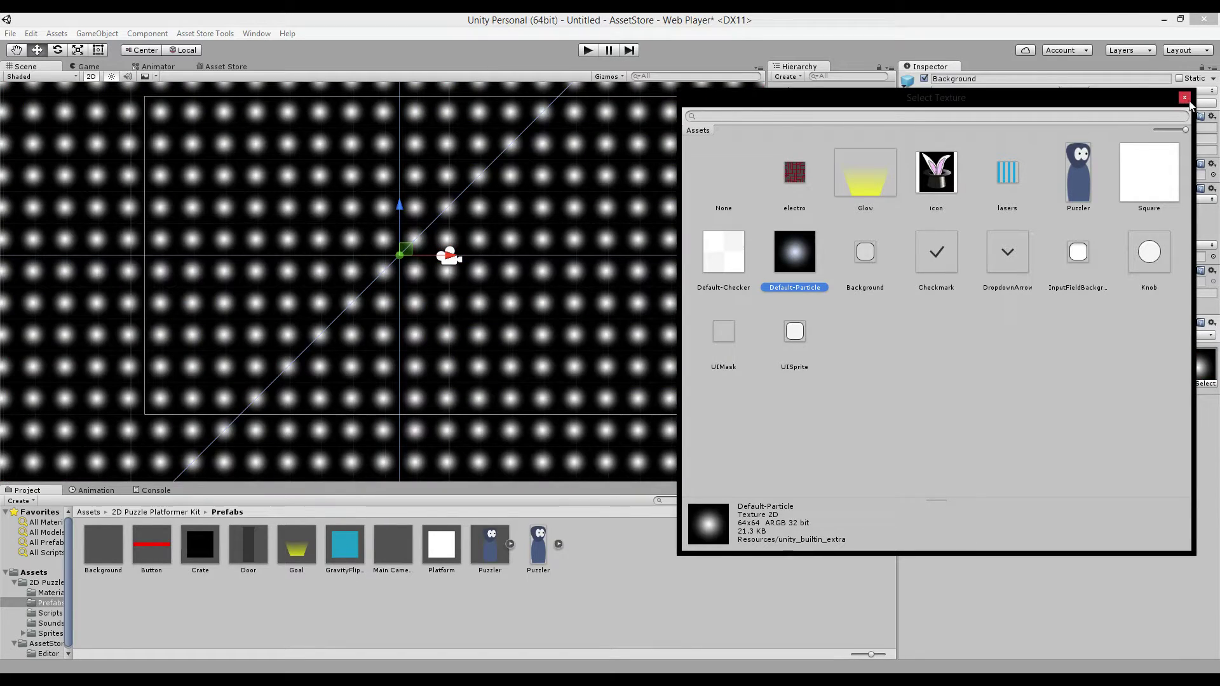
{"action": "left_click", "coordinate": [796, 177]}
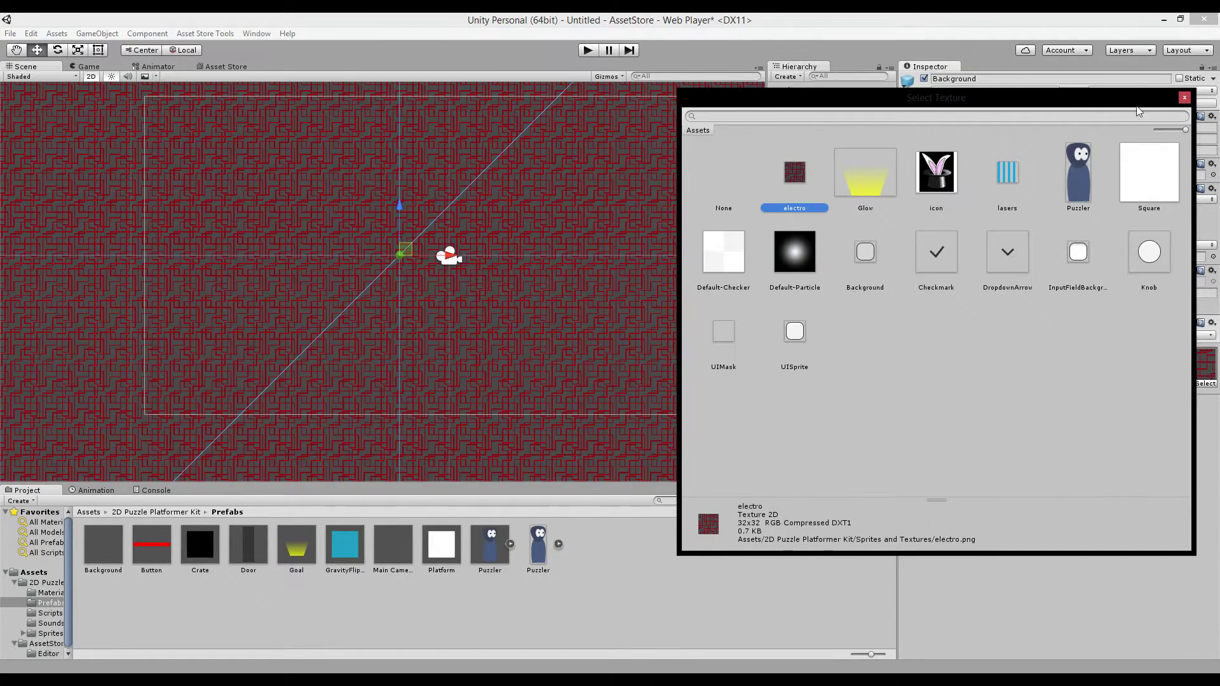
{"action": "left_click", "coordinate": [1184, 98]}
Place the Puzzler character left of the camera and a Platform below it to the left, with the Rect tool active
{"action": "scroll", "coordinate": [513, 257], "scroll_direction": "down", "scroll_amount": 4}
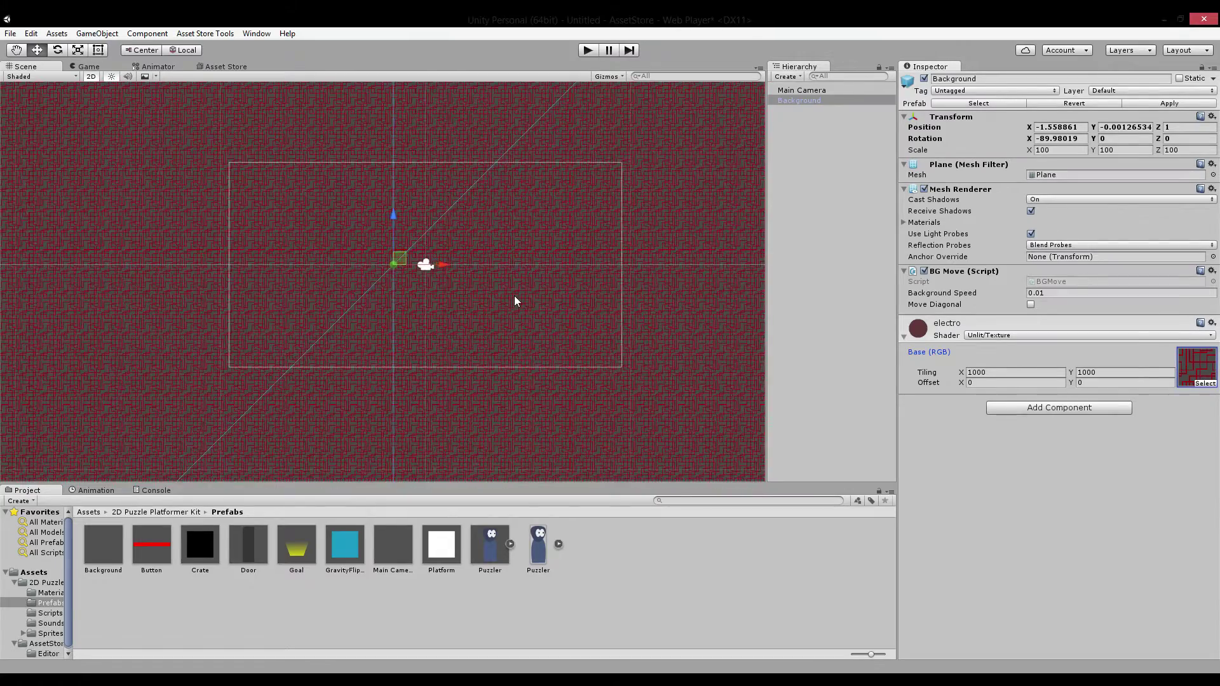
{"action": "scroll", "coordinate": [515, 301], "scroll_direction": "up", "scroll_amount": 4}
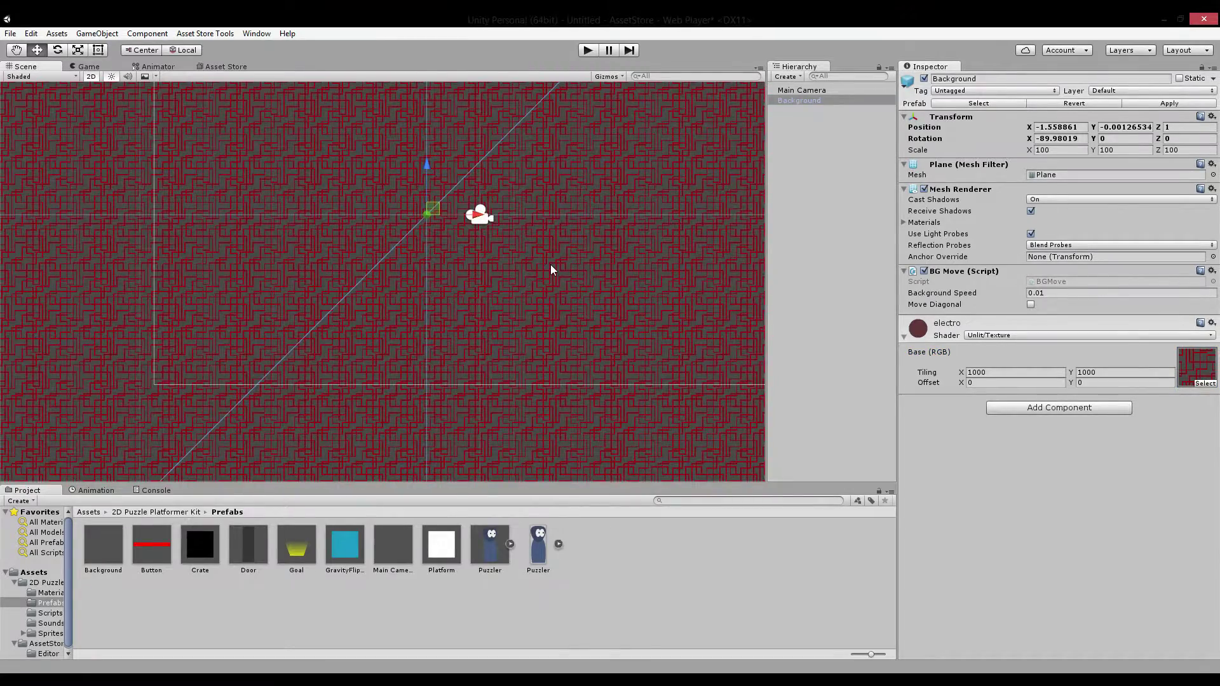
{"action": "middle_click_drag", "start_coordinate": [550, 264], "coordinate": [502, 356]}
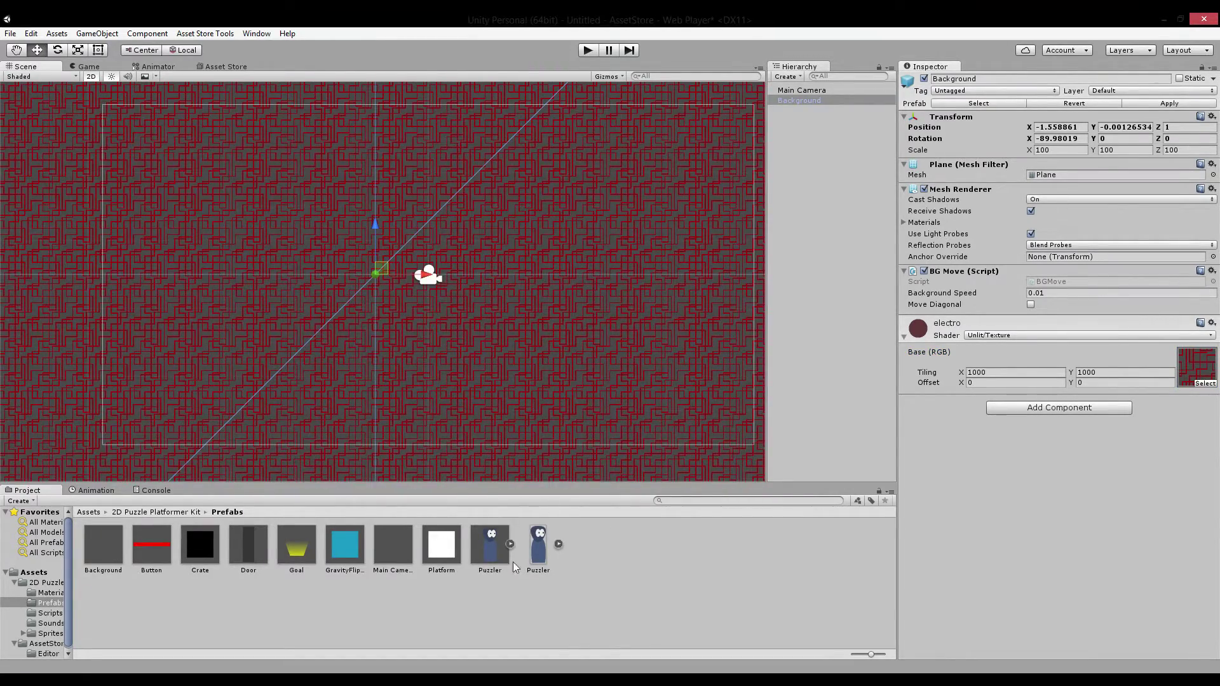
{"action": "left_click_drag", "start_coordinate": [505, 554], "coordinate": [317, 253]}
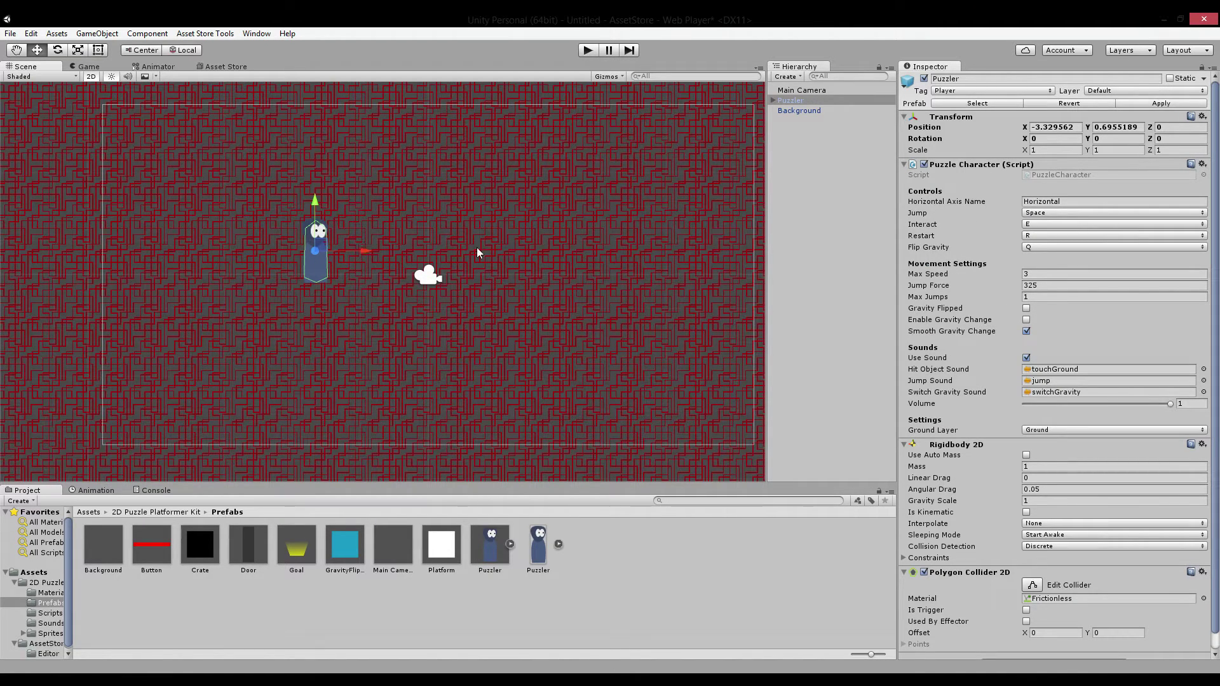
{"action": "left_click_drag", "start_coordinate": [445, 555], "coordinate": [232, 364]}
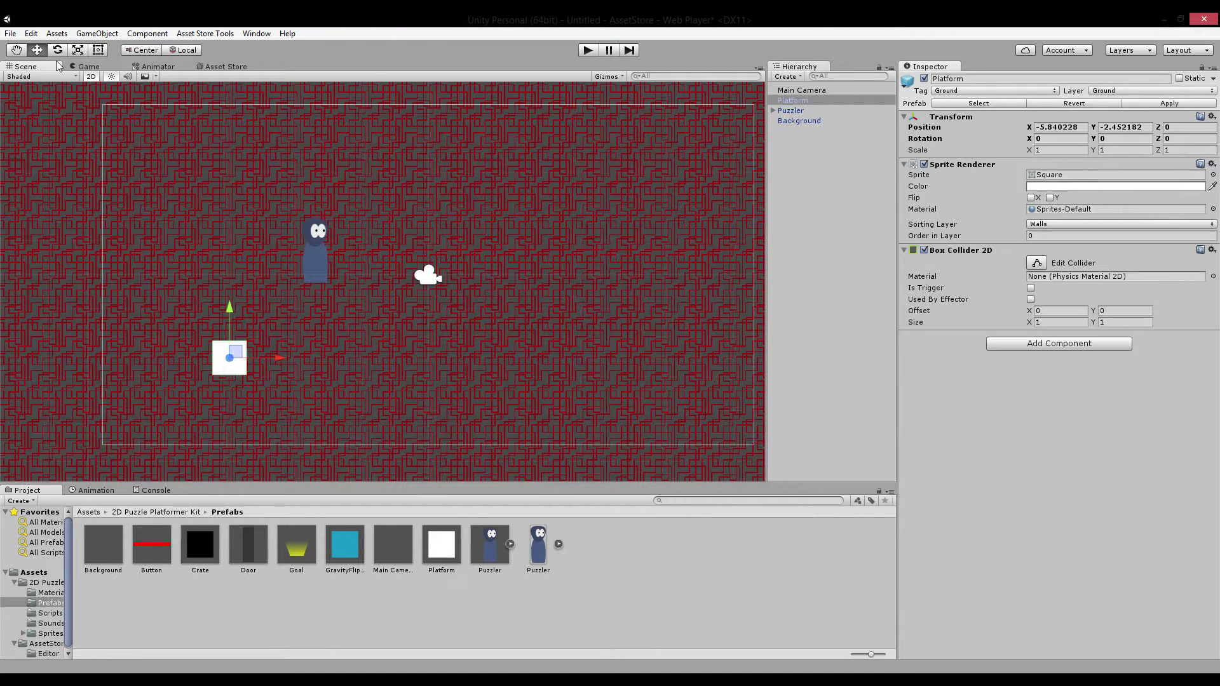
{"action": "left_click", "coordinate": [99, 51]}
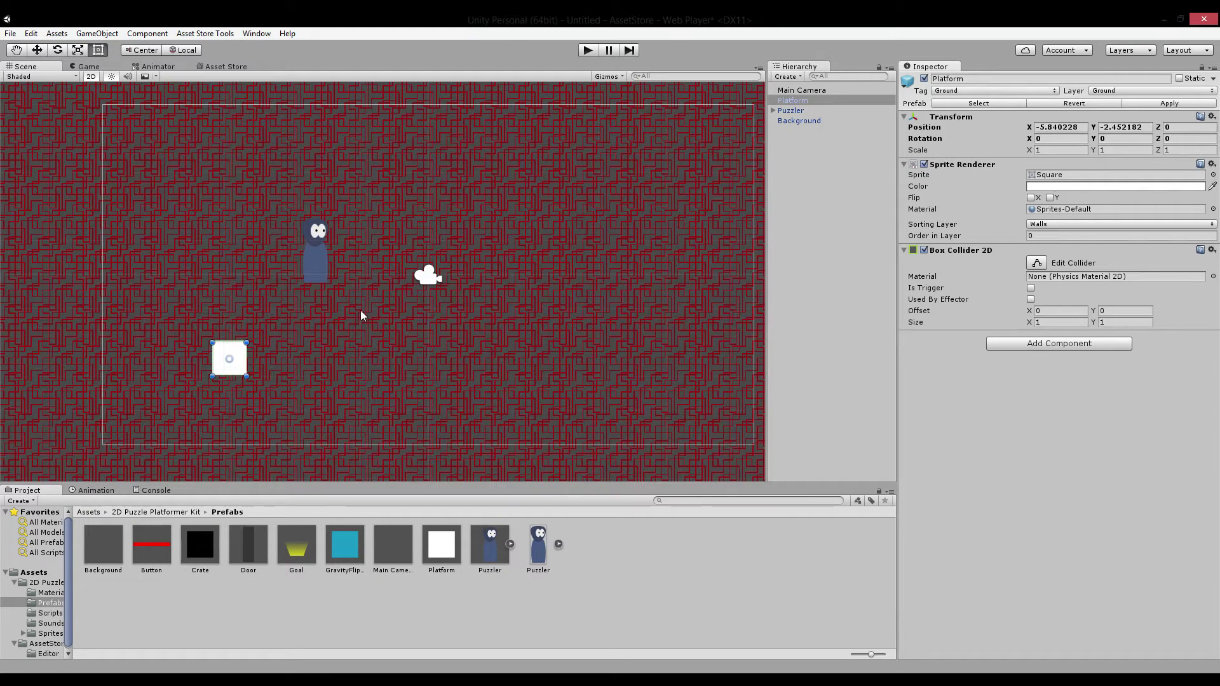
Try to enlarge the Platform from its lower-right corner, and undo the resize
{"action": "middle_click_drag", "start_coordinate": [280, 360], "coordinate": [447, 227]}
{"action": "scroll", "coordinate": [446, 222], "scroll_direction": "up", "scroll_amount": 10}
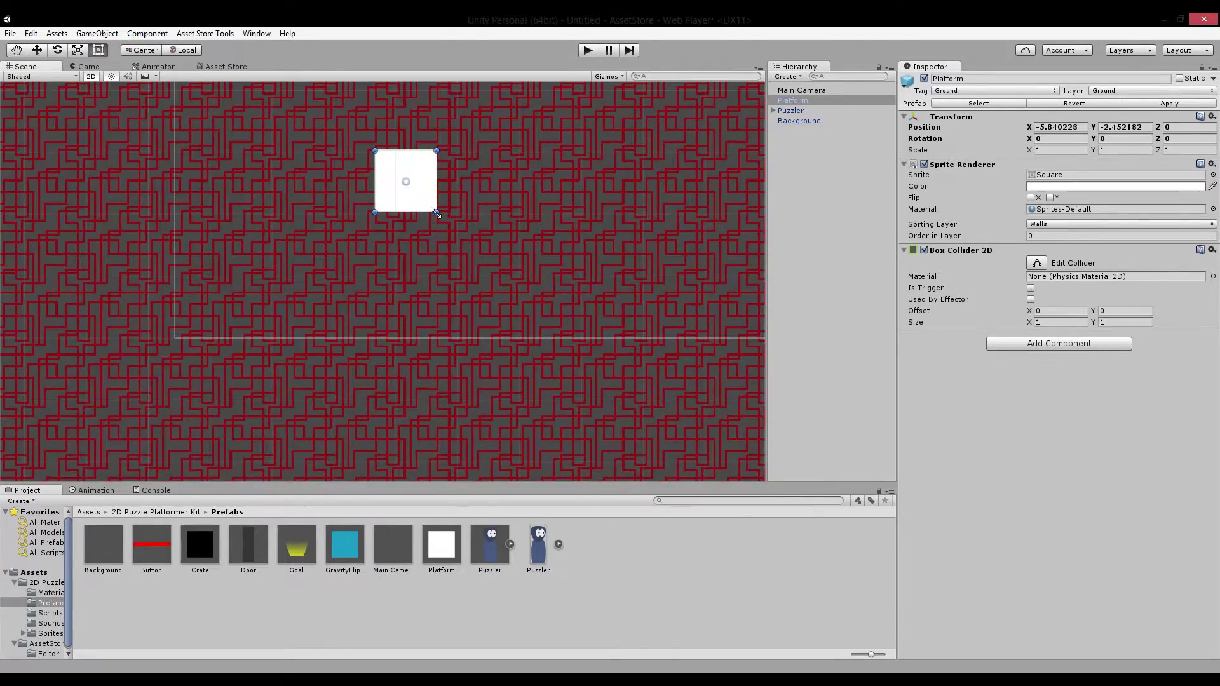
{"action": "left_click_drag", "start_coordinate": [434, 215], "coordinate": [570, 297]}
{"action": "middle_click_drag", "start_coordinate": [559, 267], "coordinate": [437, 286]}
{"action": "scroll", "coordinate": [428, 275], "scroll_direction": "down", "scroll_amount": 6}
{"action": "key", "text": "ctrl+z"}
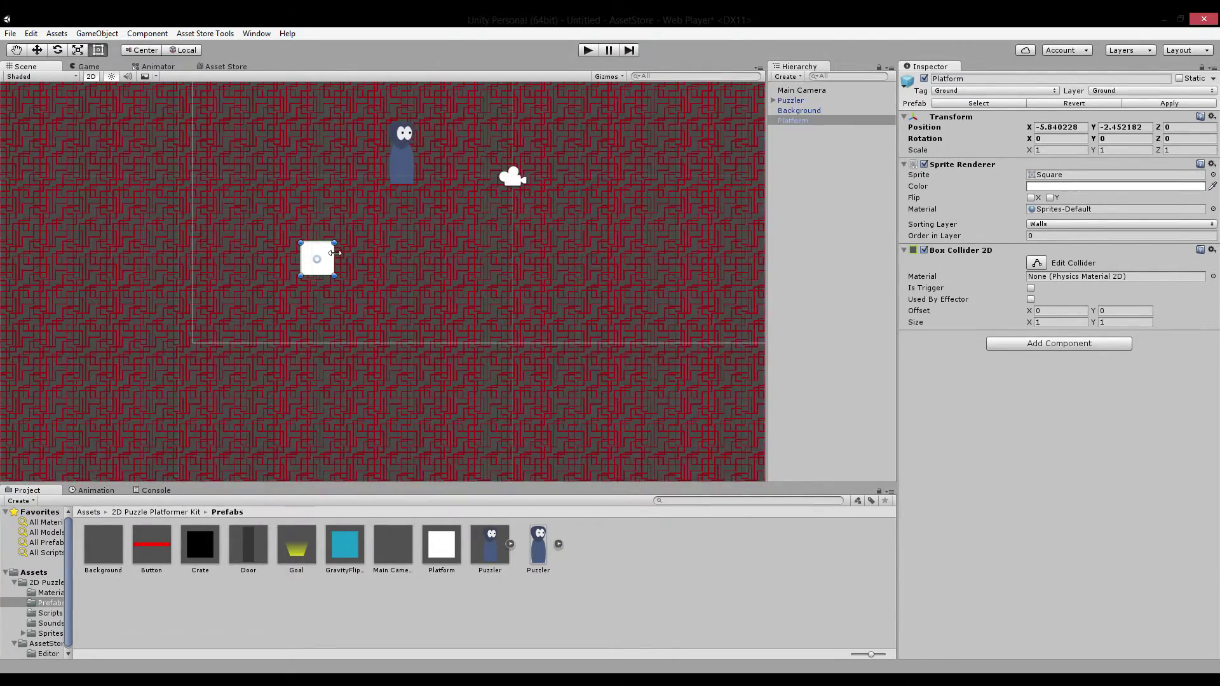
Stretch the Platform horizontally to a scale of about 13.6 and centre it beneath the Puzzler at about X -2.19, Y -2.41
{"action": "left_click_drag", "start_coordinate": [335, 276], "coordinate": [754, 275]}
{"action": "left_click_drag", "start_coordinate": [618, 262], "coordinate": [571, 264]}
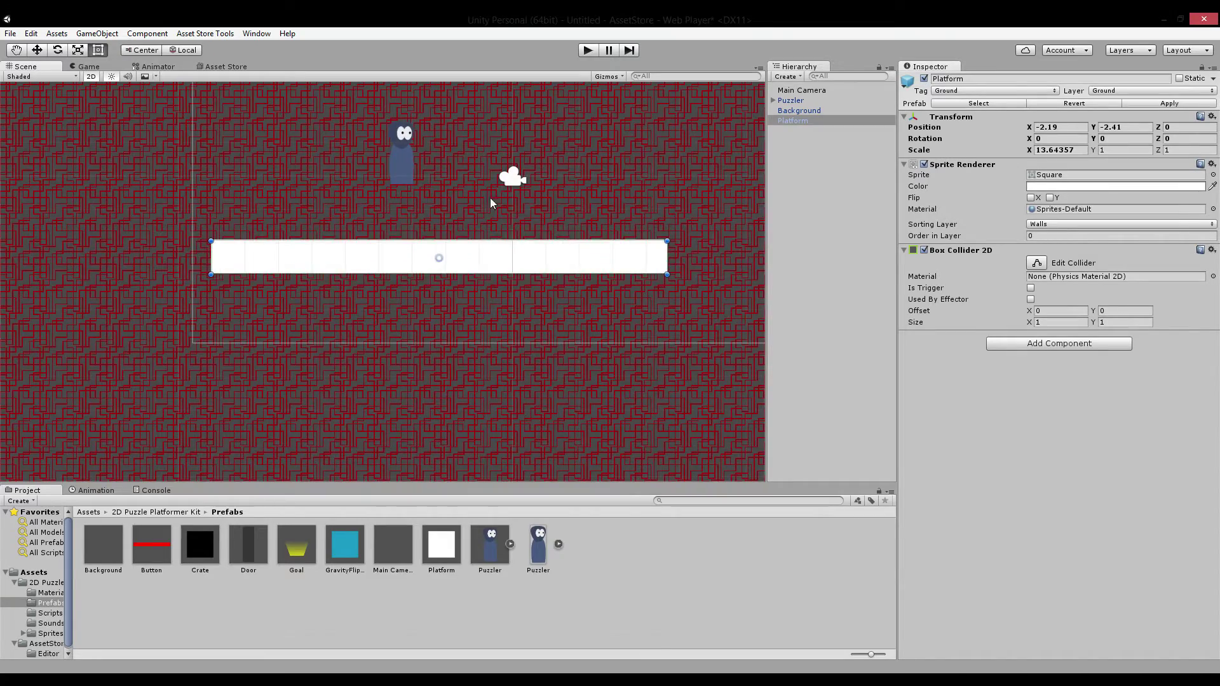
Playtest the scene by walking the Puzzler right and left along the platform and making it jump
{"action": "scroll", "coordinate": [481, 192], "scroll_direction": "up", "scroll_amount": 4}
{"action": "middle_click_drag", "start_coordinate": [476, 190], "coordinate": [479, 268]}
{"action": "left_click", "coordinate": [583, 49]}
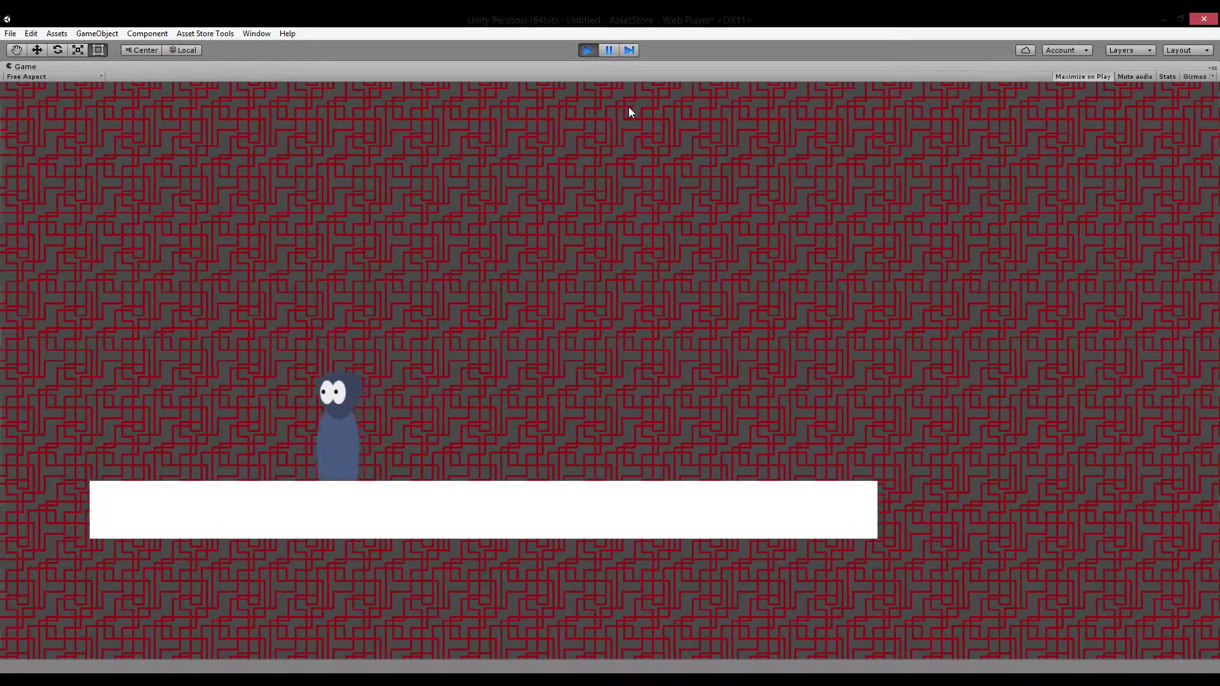
{"action": "key", "text": "Right"}
{"action": "key", "text": "Left"}
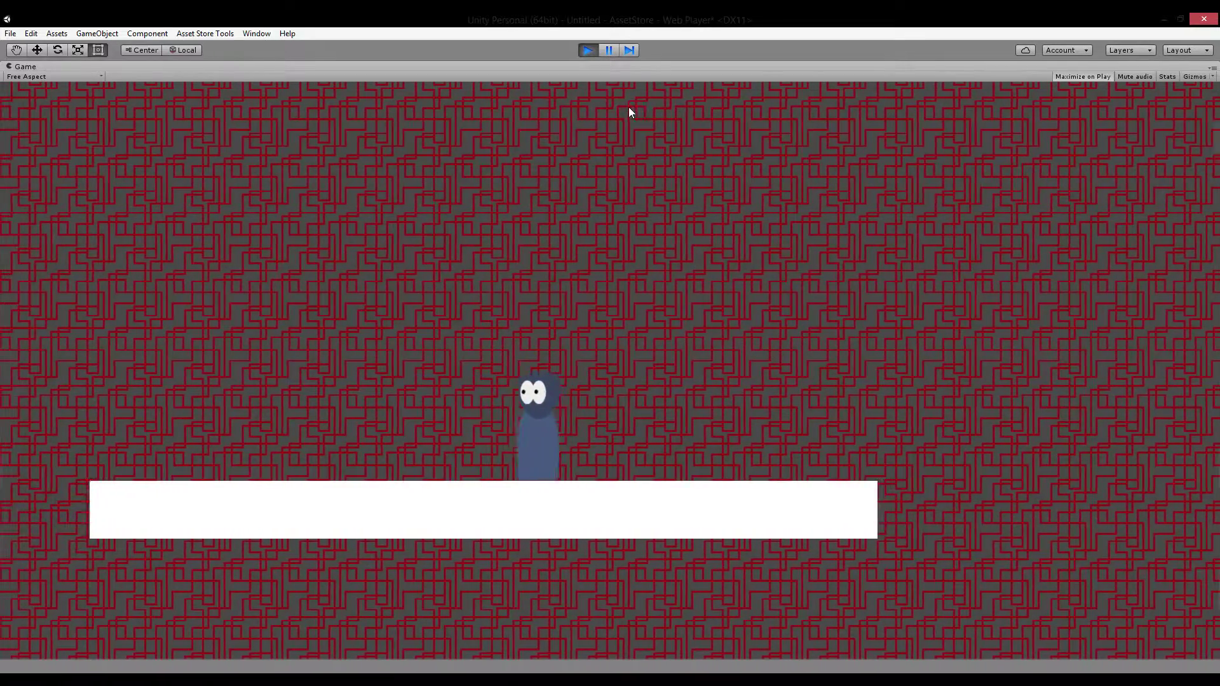
{"action": "key", "text": "space"}
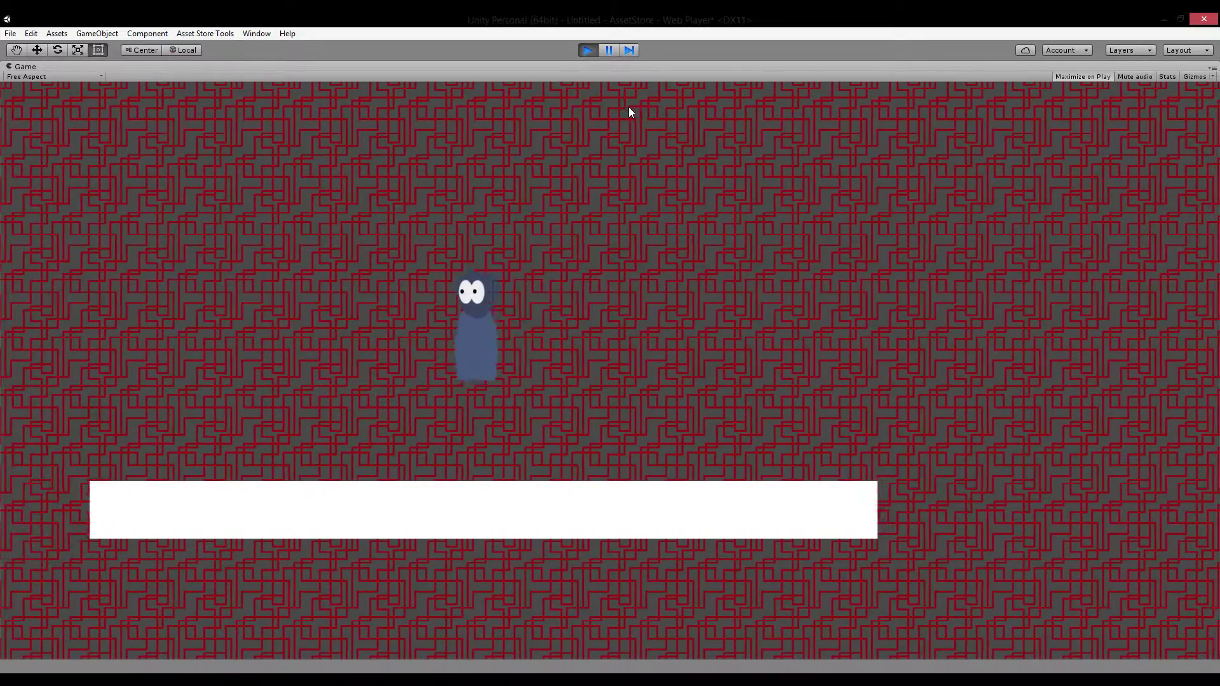
Walk the Puzzler a little further along the platform and end the playtest
{"action": "key", "text": "Right"}
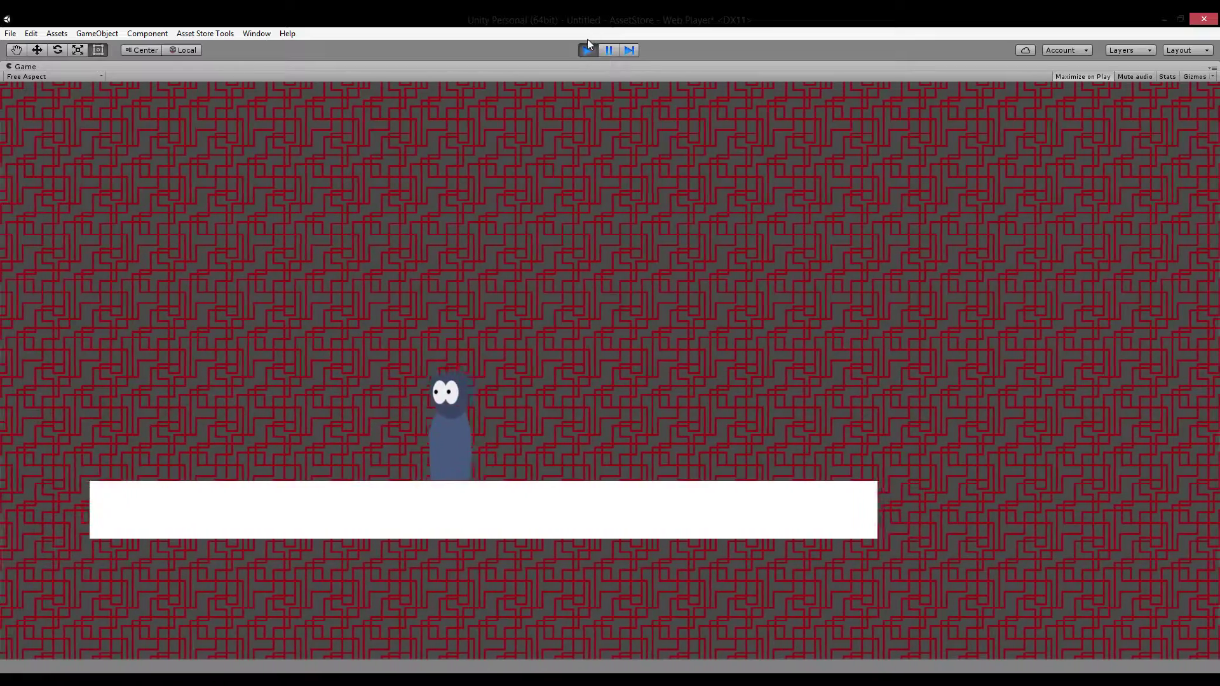
{"action": "key", "text": "Right"}
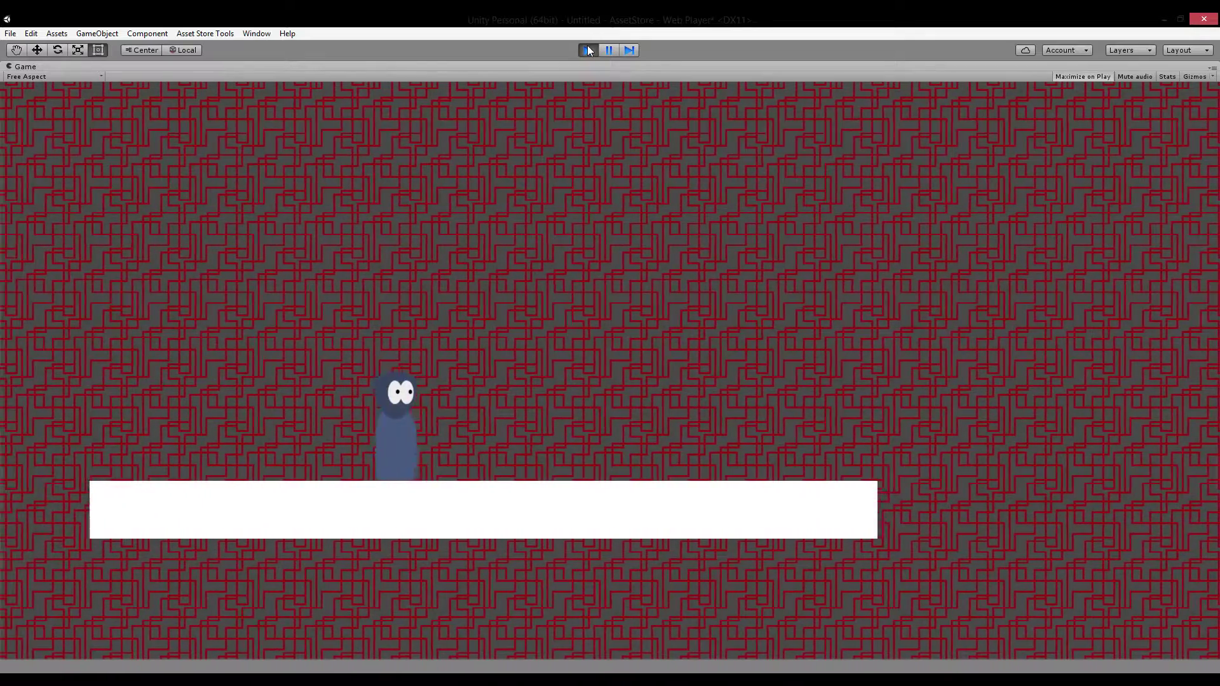
{"action": "left_click", "coordinate": [588, 50]}
Inspect the Puzzler's Puzzle Character control settings and run a brief playtest of its default behaviour
{"action": "scroll", "coordinate": [356, 241], "scroll_direction": "up", "scroll_amount": 2}
{"action": "left_click", "coordinate": [386, 209]}
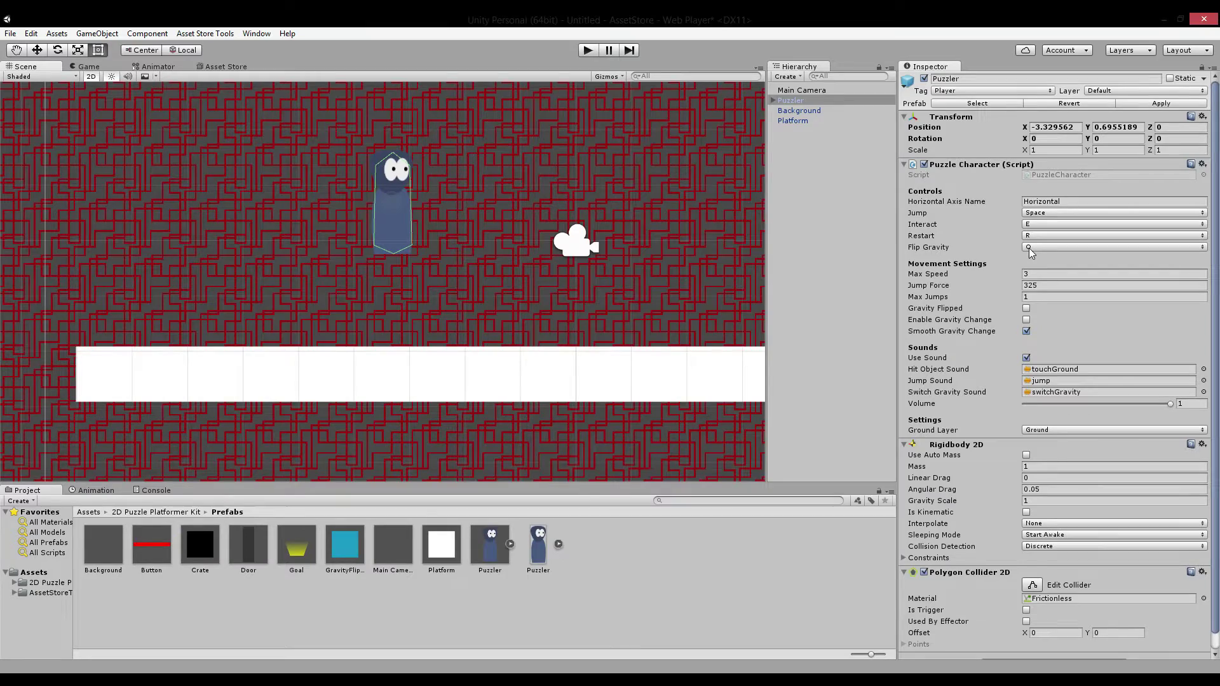
{"action": "left_click", "coordinate": [591, 50]}
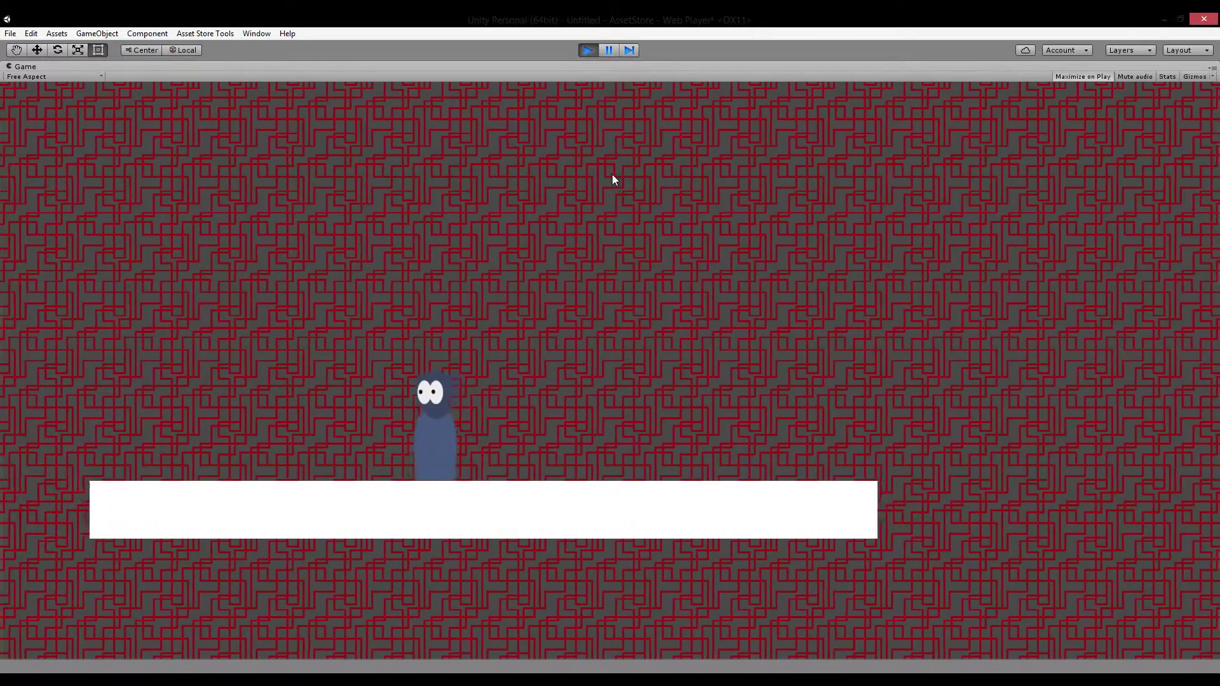
{"action": "left_click", "coordinate": [586, 49]}
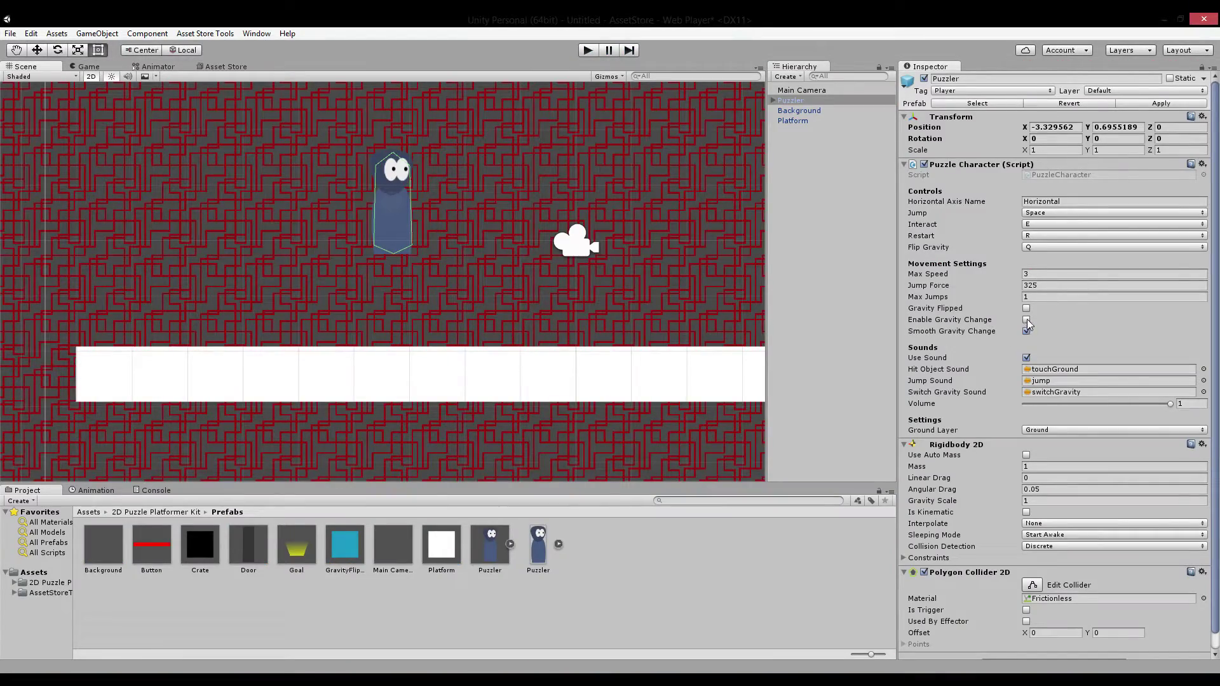
Turn on Enable Gravity Change for the Puzzler and playtest jumping, flipping gravity and walking on the platform
{"action": "left_click", "coordinate": [587, 49]}
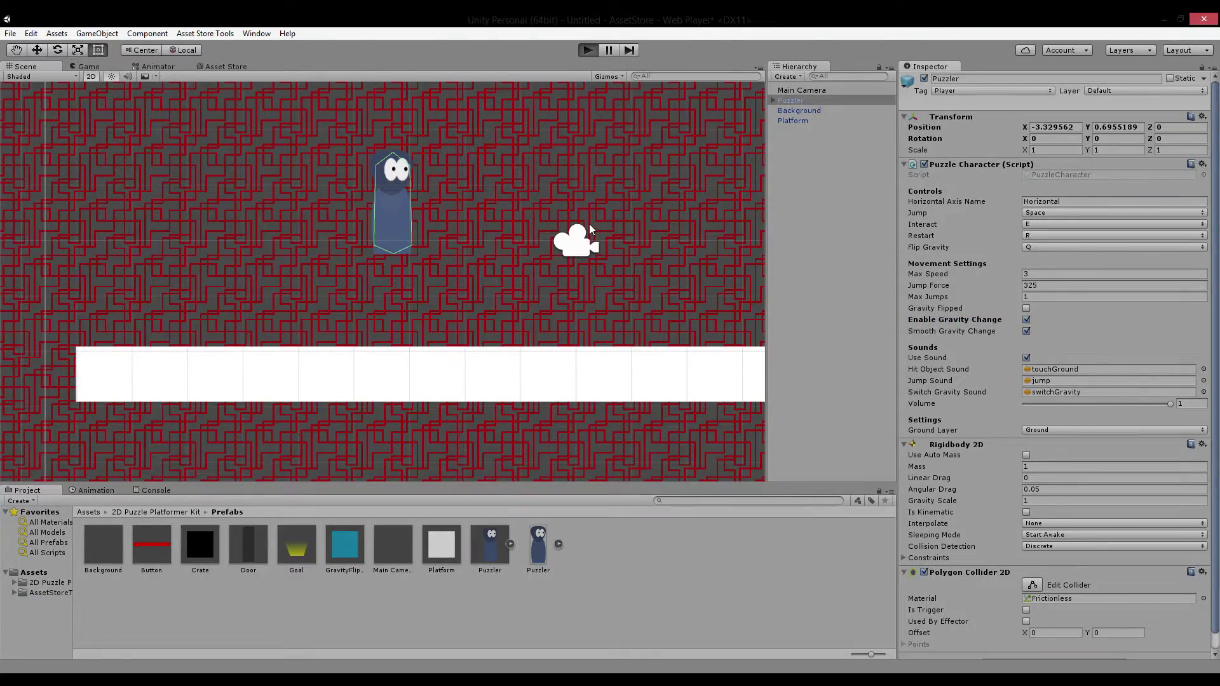
{"action": "key", "text": "space"}
{"action": "key", "text": "space"}
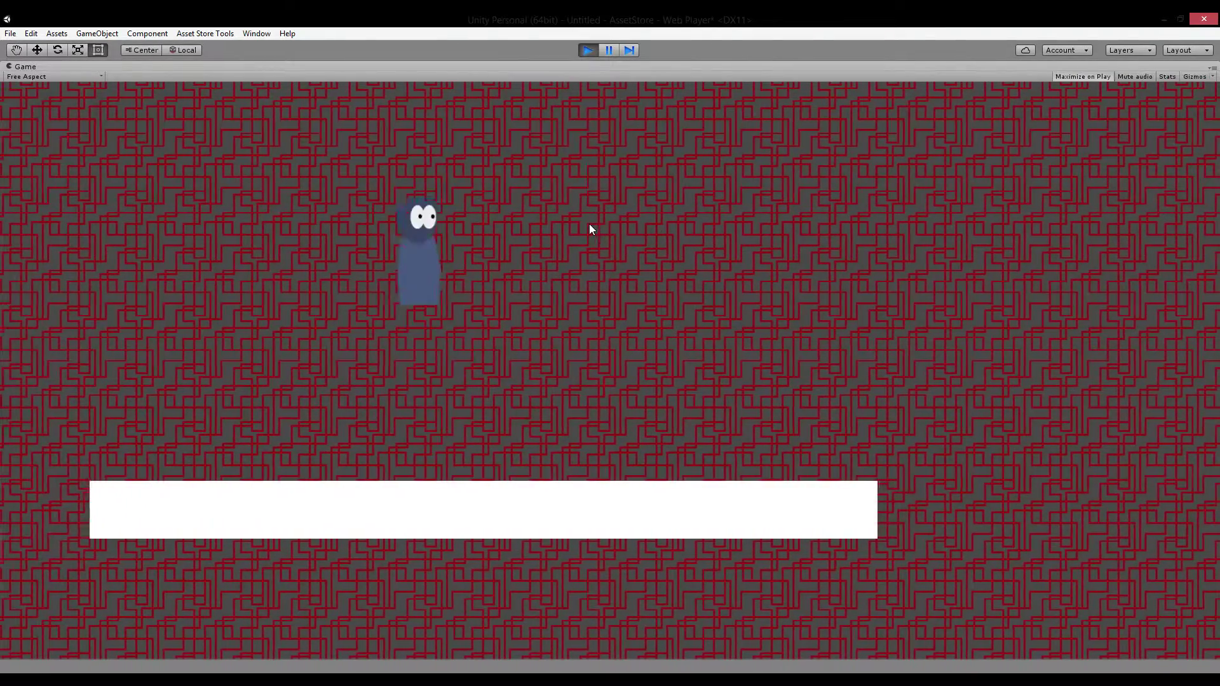
{"action": "key", "text": "space"}
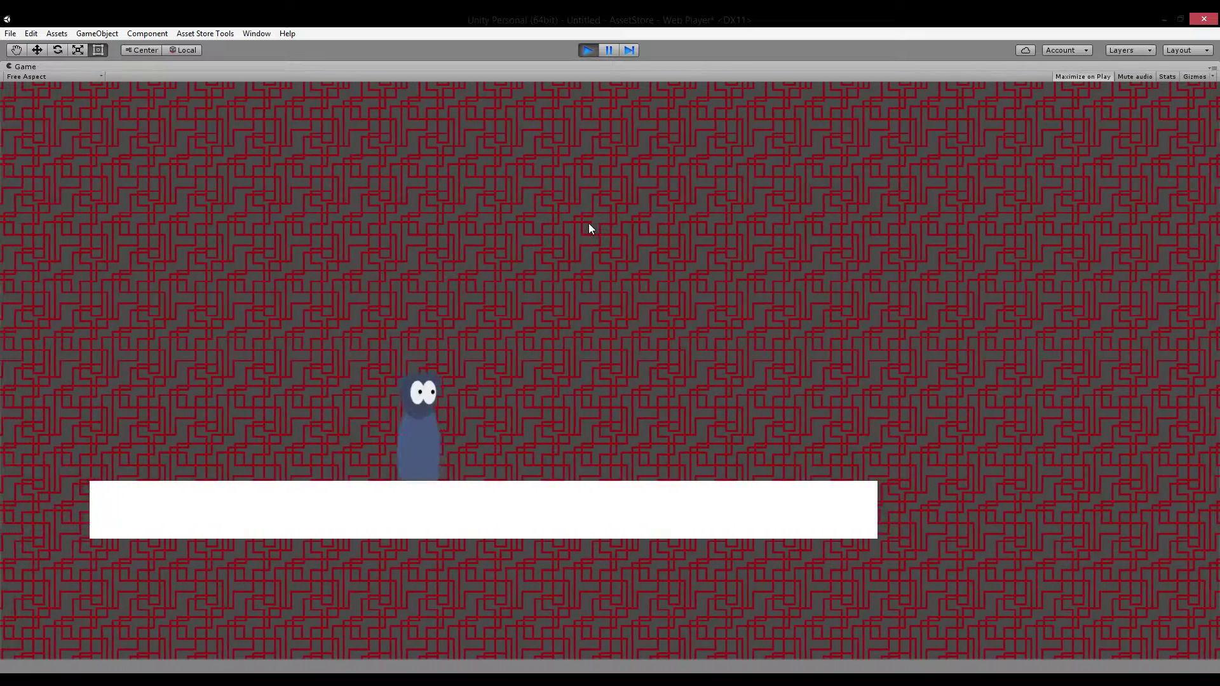
{"action": "key", "text": "space"}
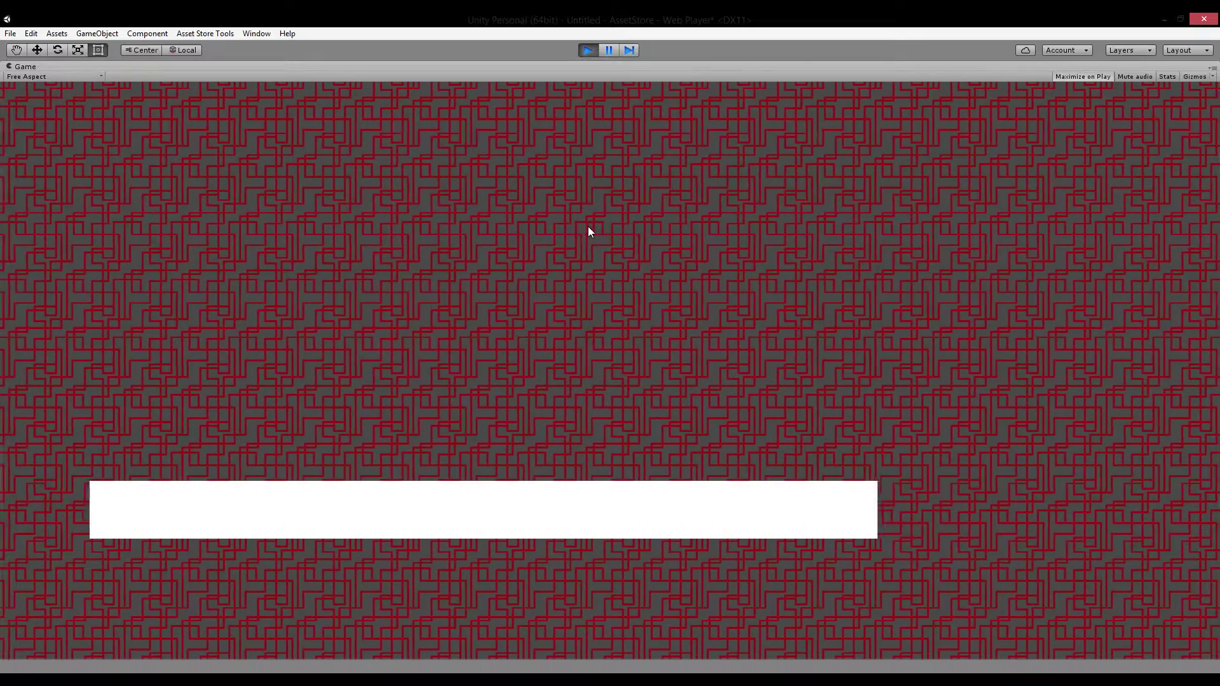
{"action": "key", "text": "Left"}
{"action": "key", "text": "Right"}
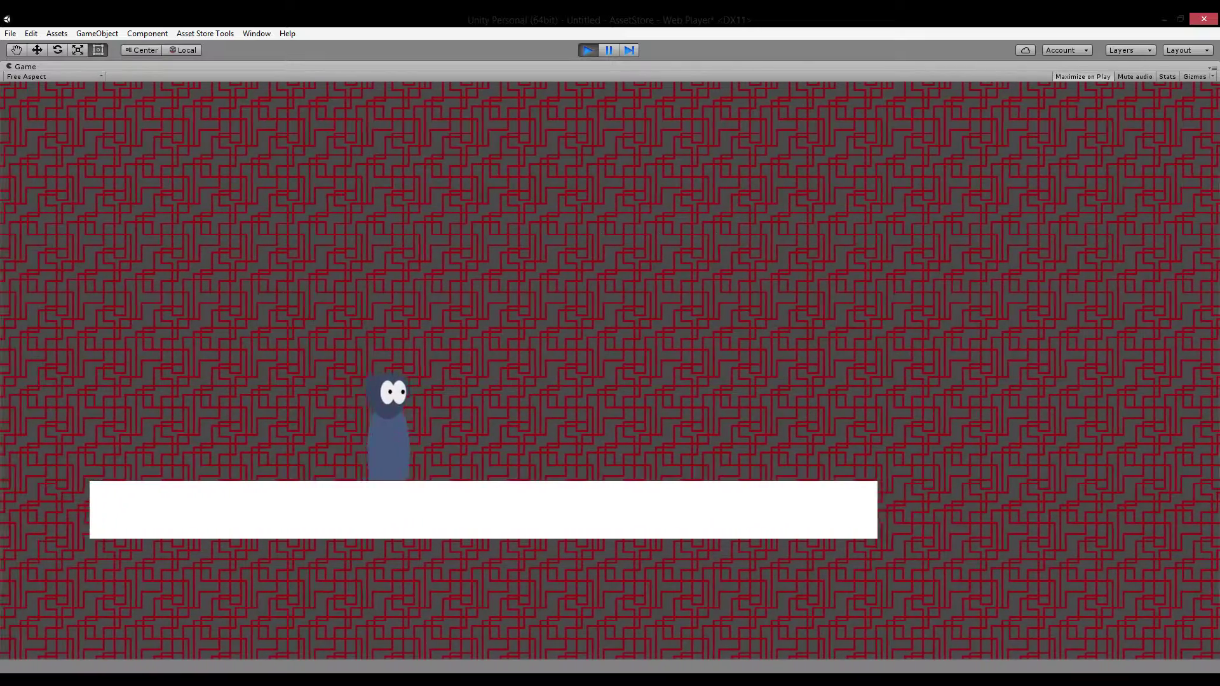
{"action": "key", "text": "Left"}
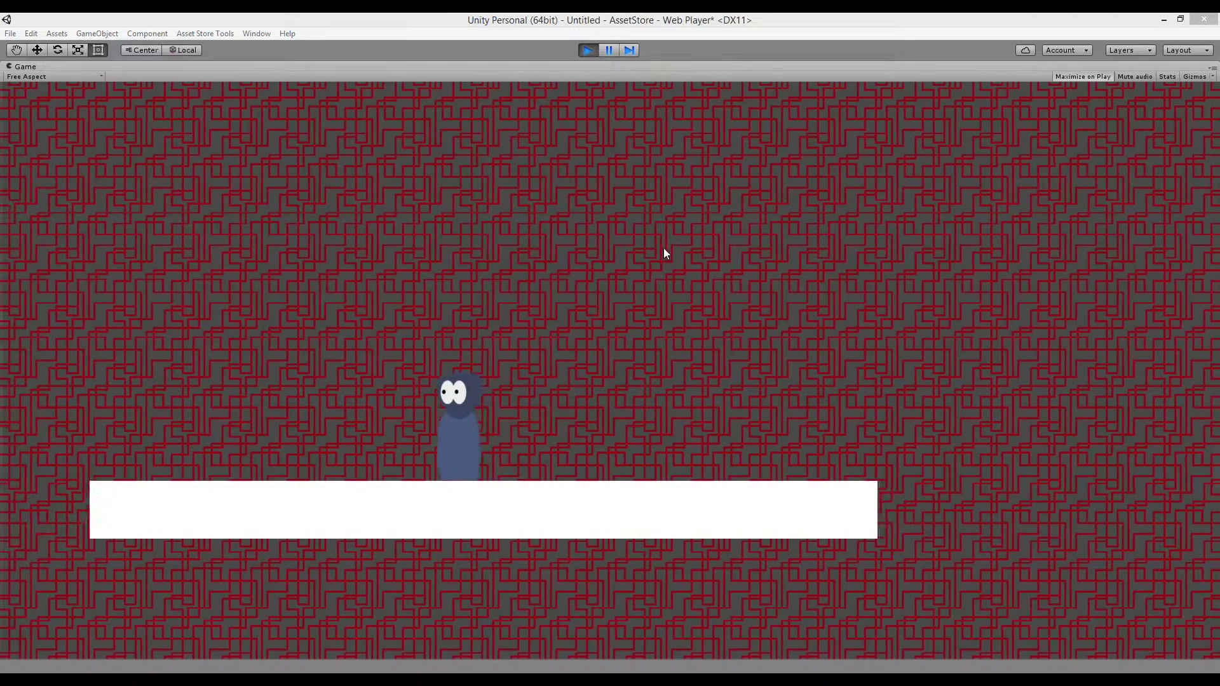
{"action": "key", "text": "space"}
{"action": "key", "text": "space"}
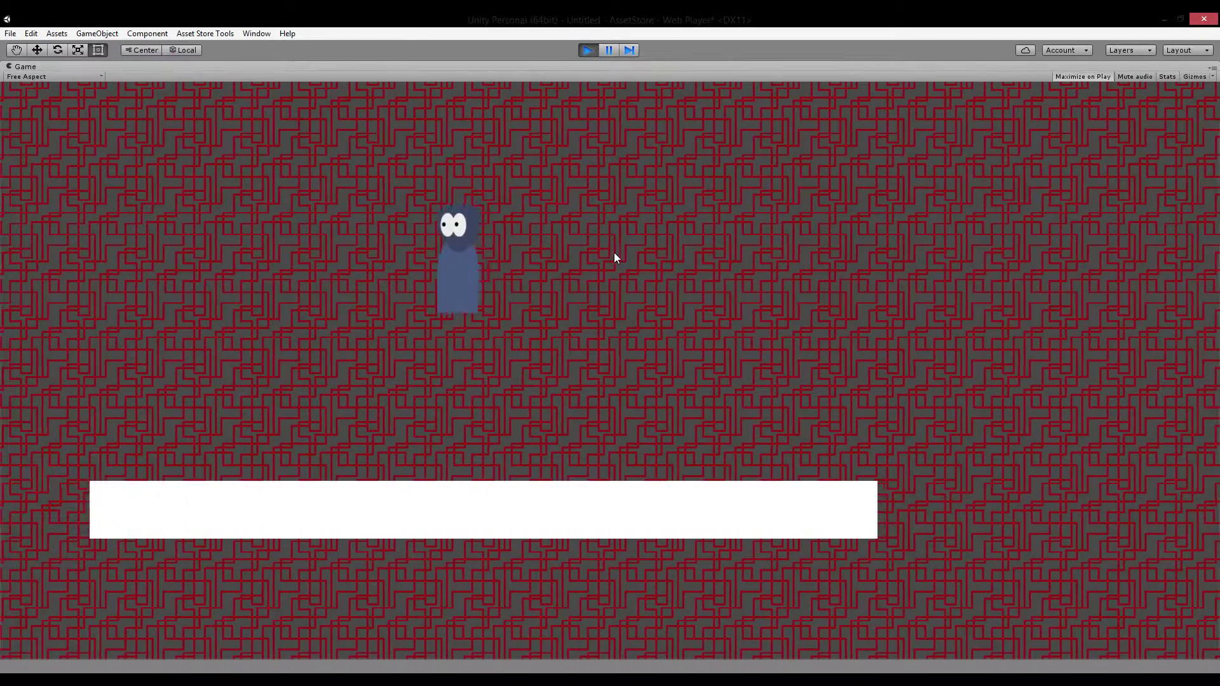
{"action": "key", "text": "space"}
{"action": "key", "text": "space"}
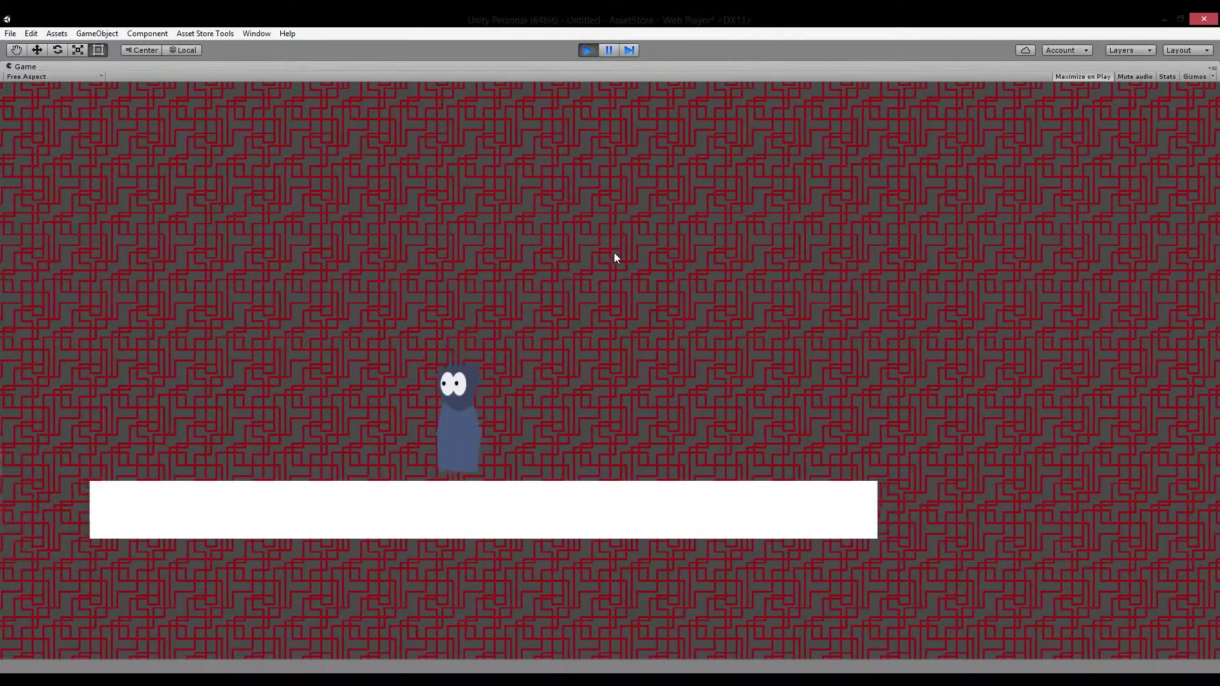
{"action": "key", "text": "Right"}
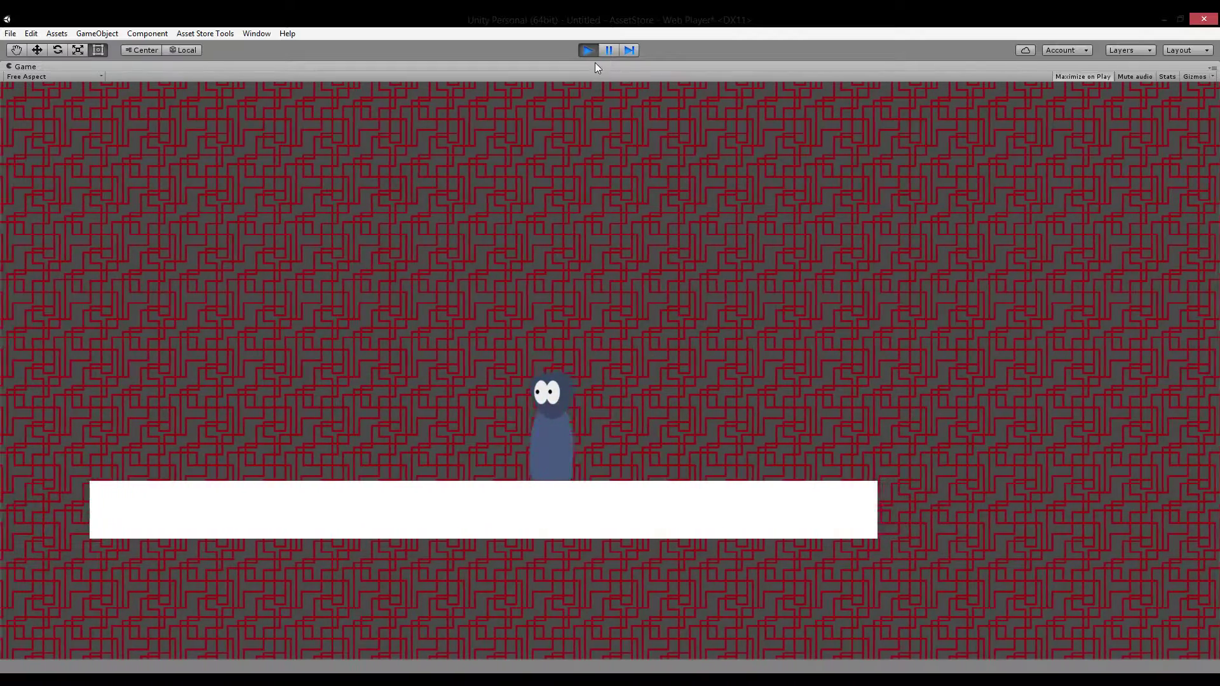
{"action": "left_click", "coordinate": [589, 52]}
Check the Puzzler's Horizontal Axis Name and examine the matching Horizontal axes in the project's Input settings
{"action": "scroll", "coordinate": [538, 163], "scroll_direction": "down", "scroll_amount": 9}
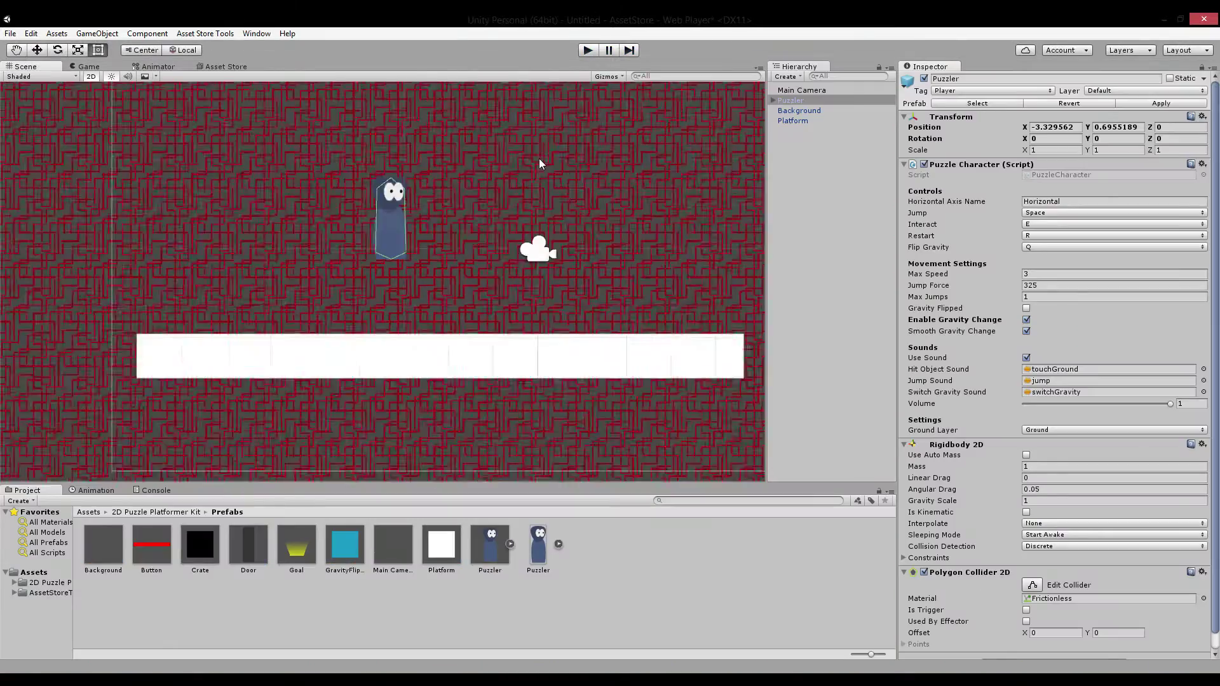
{"action": "middle_click_drag", "start_coordinate": [539, 160], "coordinate": [506, 280]}
{"action": "scroll", "coordinate": [506, 279], "scroll_direction": "up", "scroll_amount": 1}
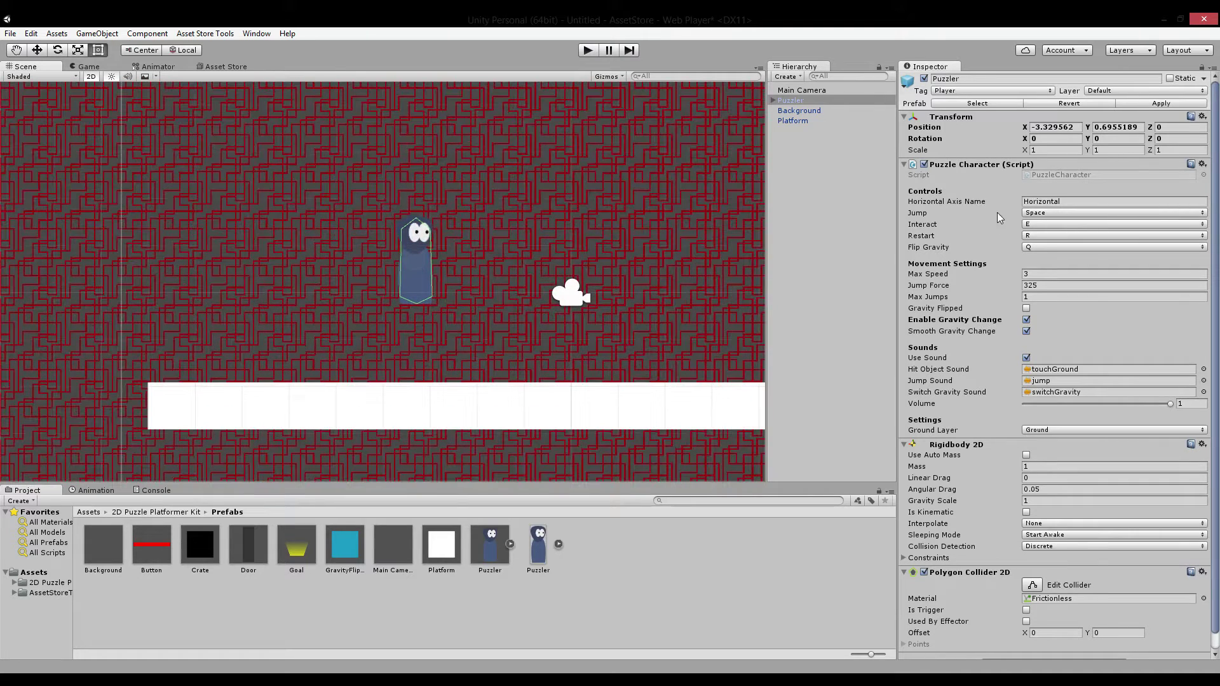
{"action": "left_click", "coordinate": [1035, 204]}
{"action": "key", "text": "ctrl+a"}
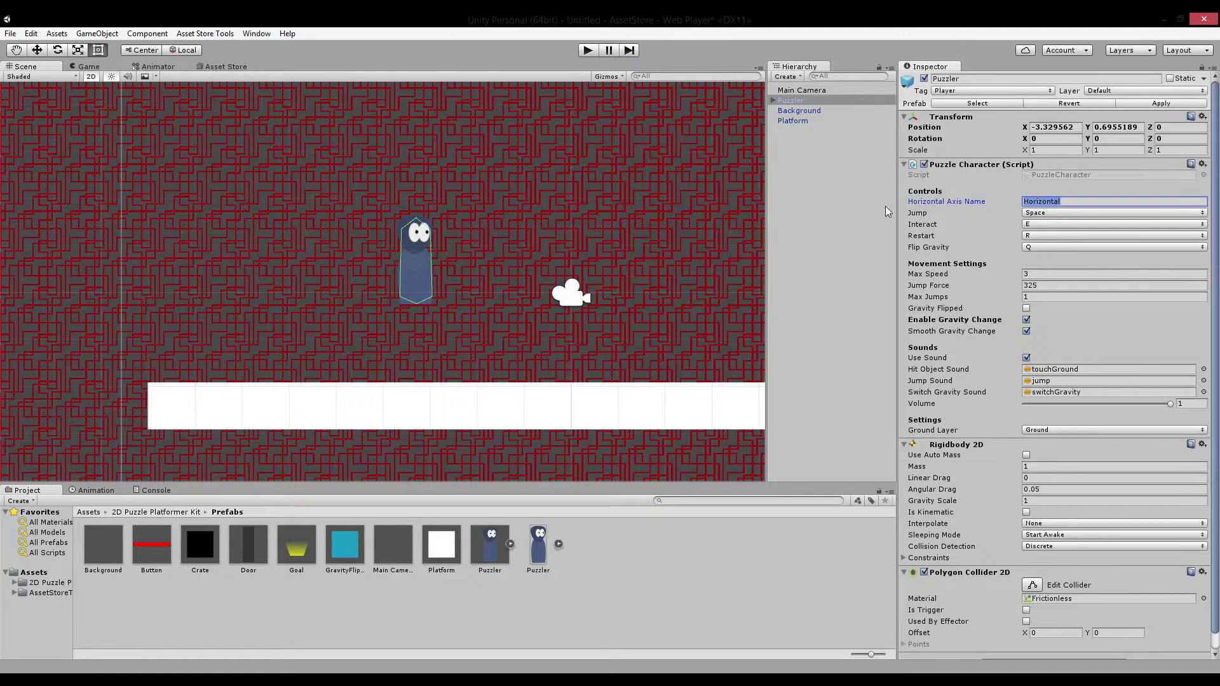
{"action": "left_click", "coordinate": [1093, 202]}
{"action": "left_click", "coordinate": [30, 33]}
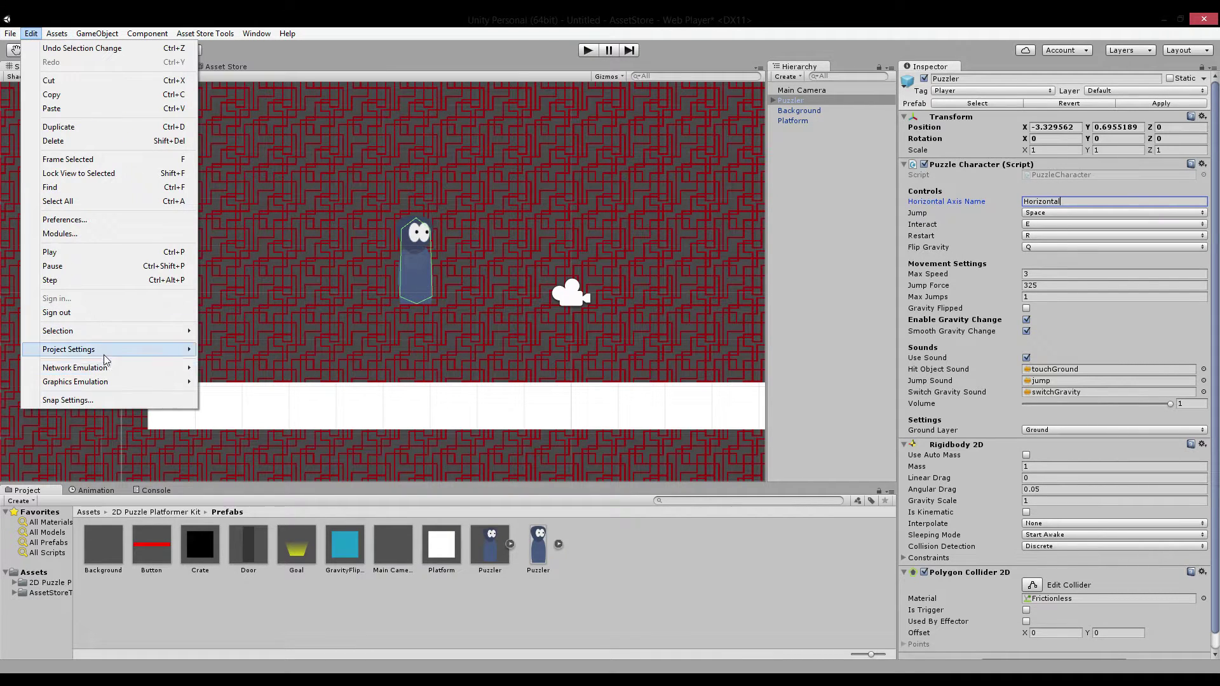
{"action": "mouse_move", "coordinate": [107, 356]}
{"action": "left_click", "coordinate": [308, 351]}
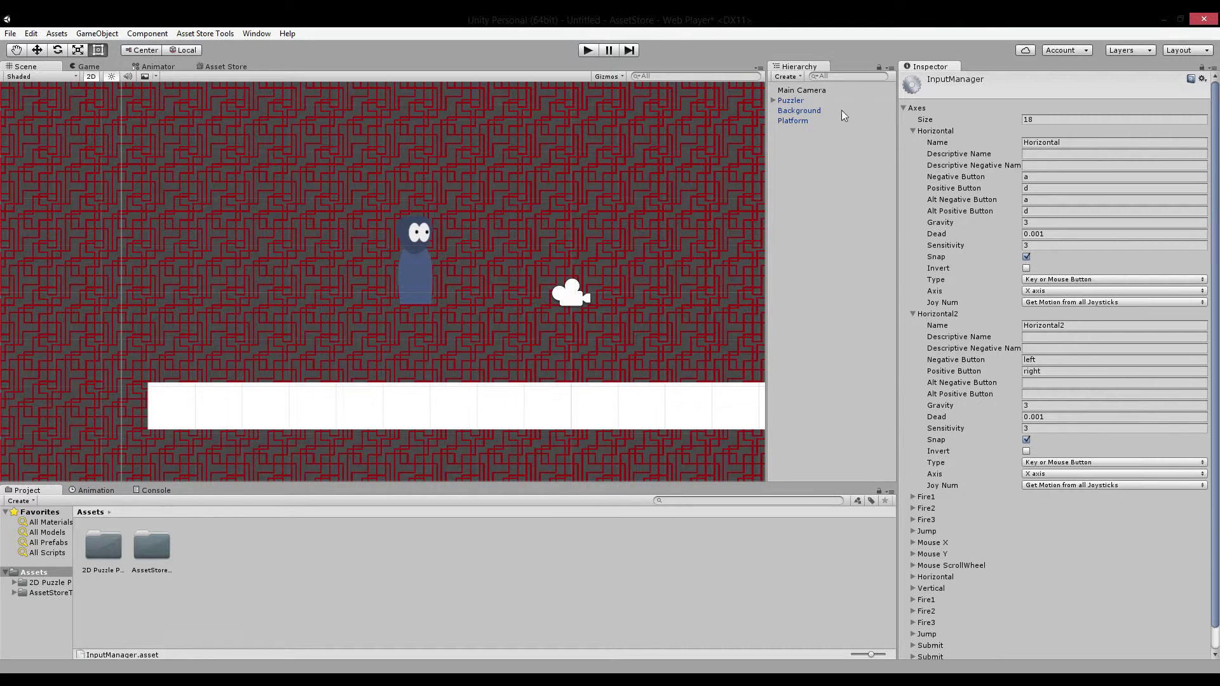
Duplicate the Puzzler and move the copy horizontally to X 1.86, above the same platform
{"action": "left_click", "coordinate": [799, 101]}
{"action": "key", "text": "w"}
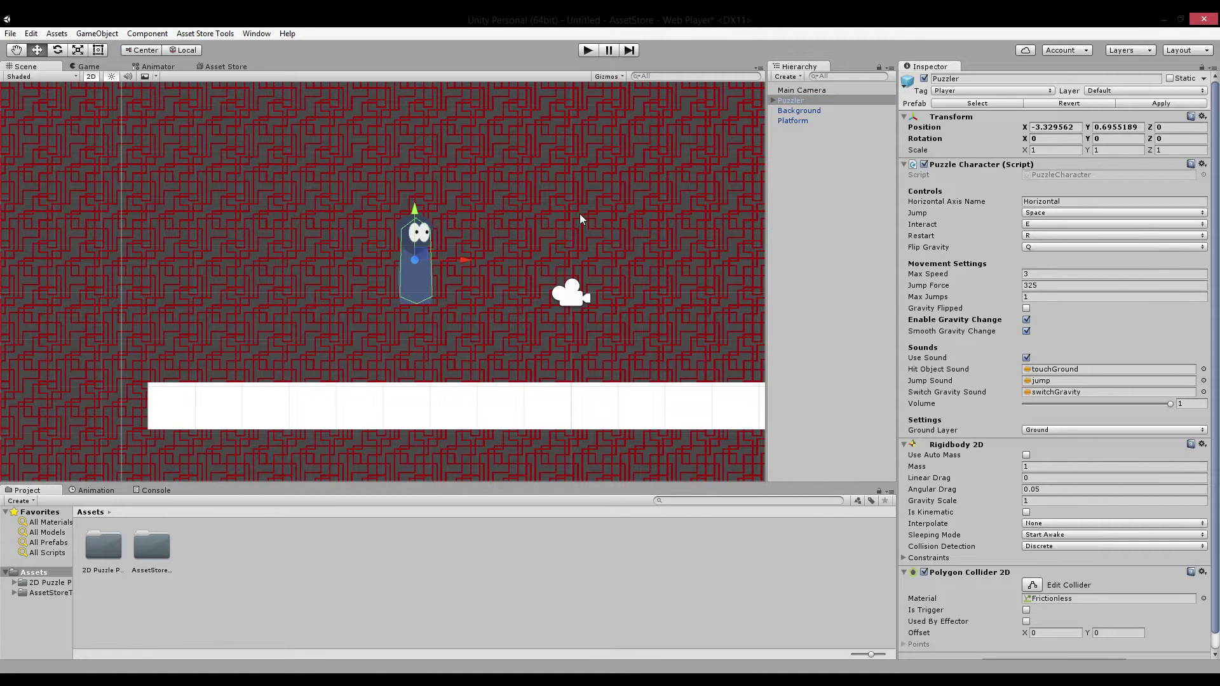
{"action": "middle_click_drag", "start_coordinate": [543, 204], "coordinate": [434, 234]}
{"action": "scroll", "coordinate": [384, 228], "scroll_direction": "down", "scroll_amount": 2}
{"action": "scroll", "coordinate": [438, 233], "scroll_direction": "down", "scroll_amount": 1}
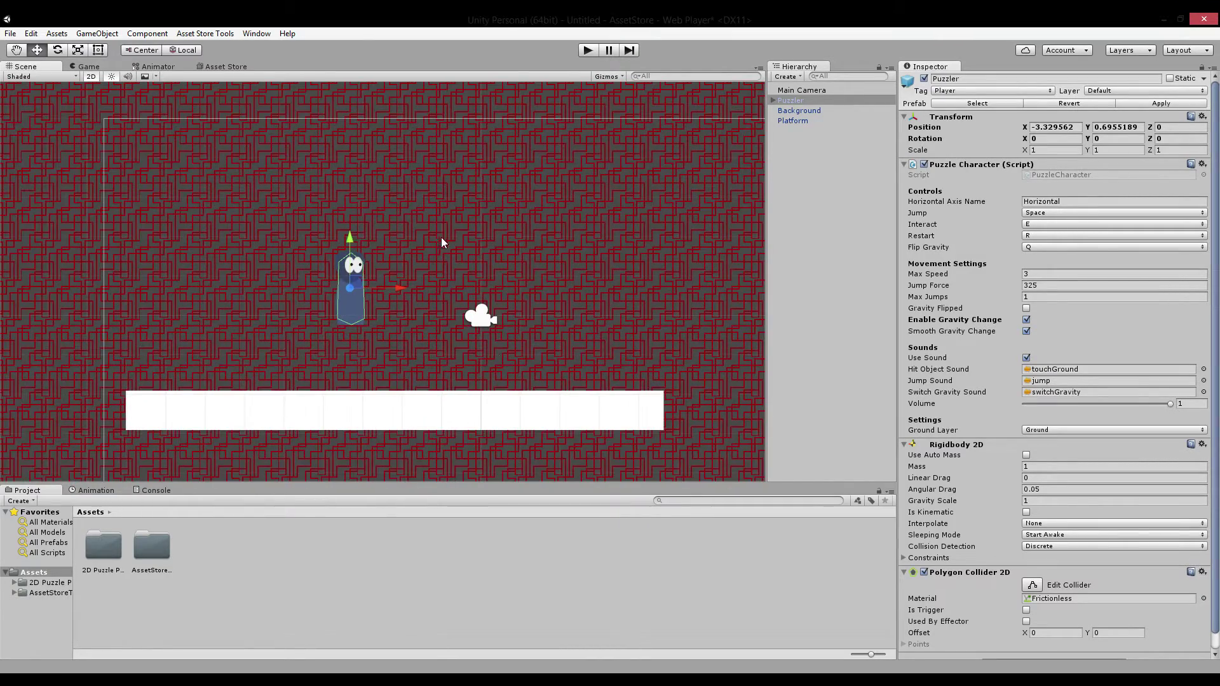
{"action": "middle_click_drag", "start_coordinate": [486, 337], "coordinate": [505, 252]}
{"action": "scroll", "coordinate": [512, 247], "scroll_direction": "up", "scroll_amount": 6}
{"action": "middle_click_drag", "start_coordinate": [390, 136], "coordinate": [381, 176]}
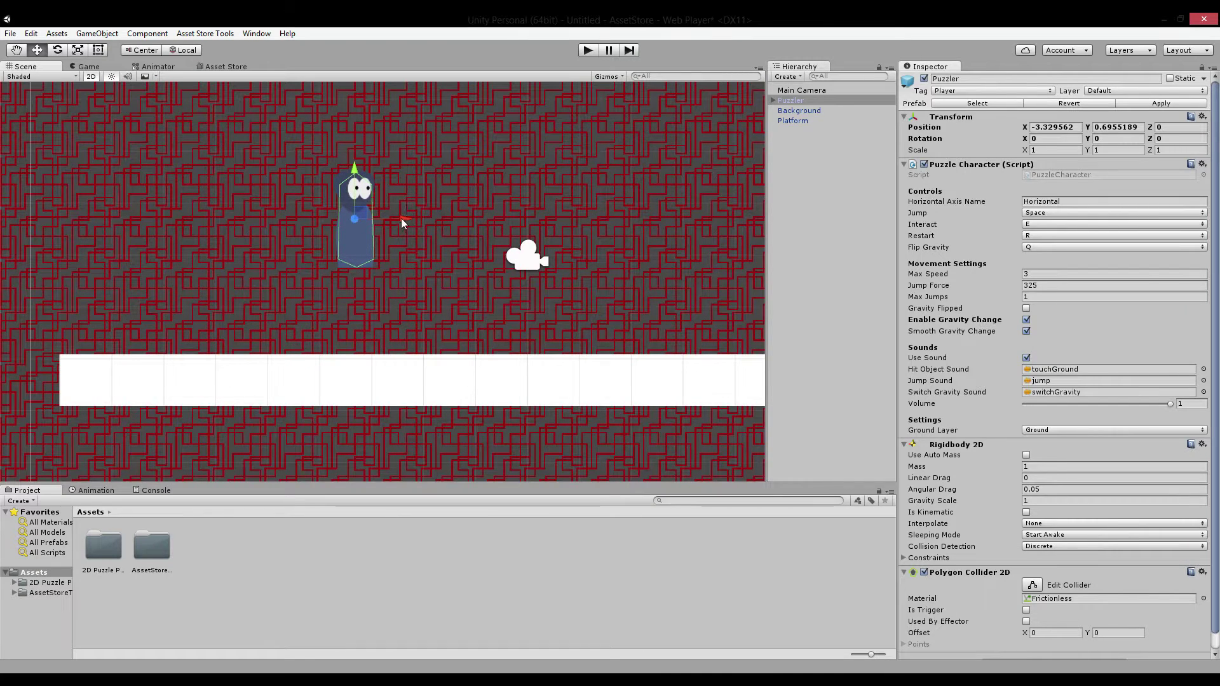
{"action": "key", "text": "ctrl+d"}
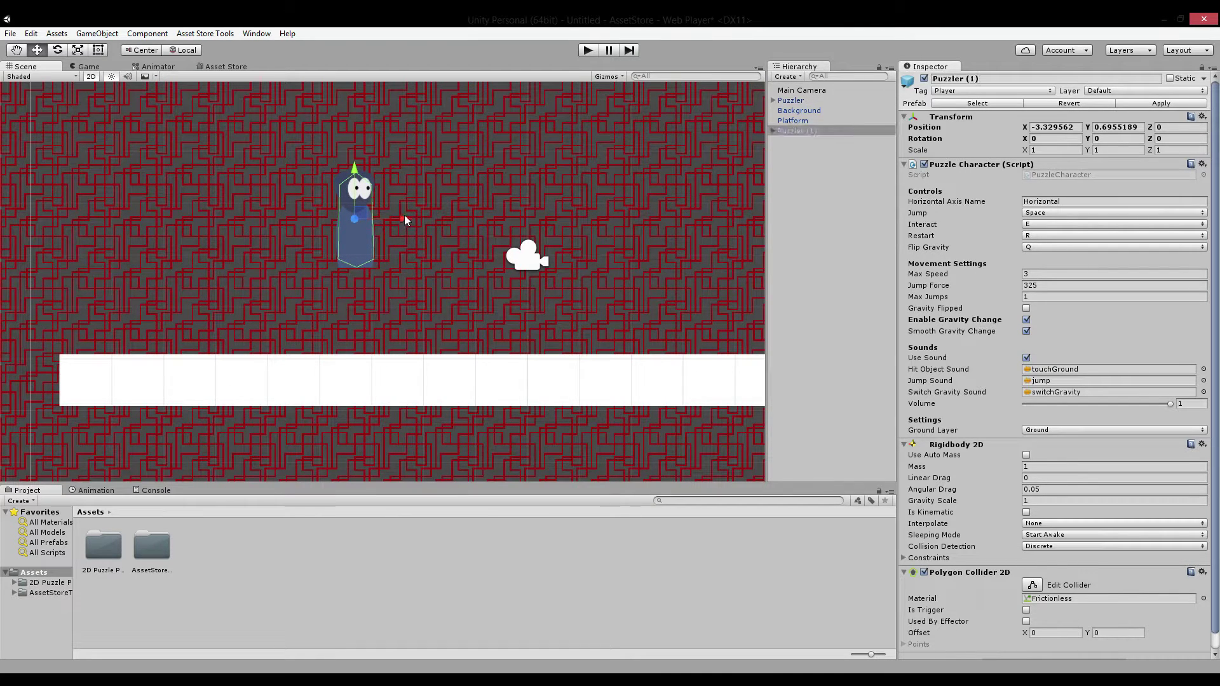
{"action": "left_click_drag", "start_coordinate": [402, 215], "coordinate": [674, 223]}
Playtest the scene by moving both Puzzlers left and right with the shared horizontal controls, including a jump
{"action": "left_click", "coordinate": [357, 208]}
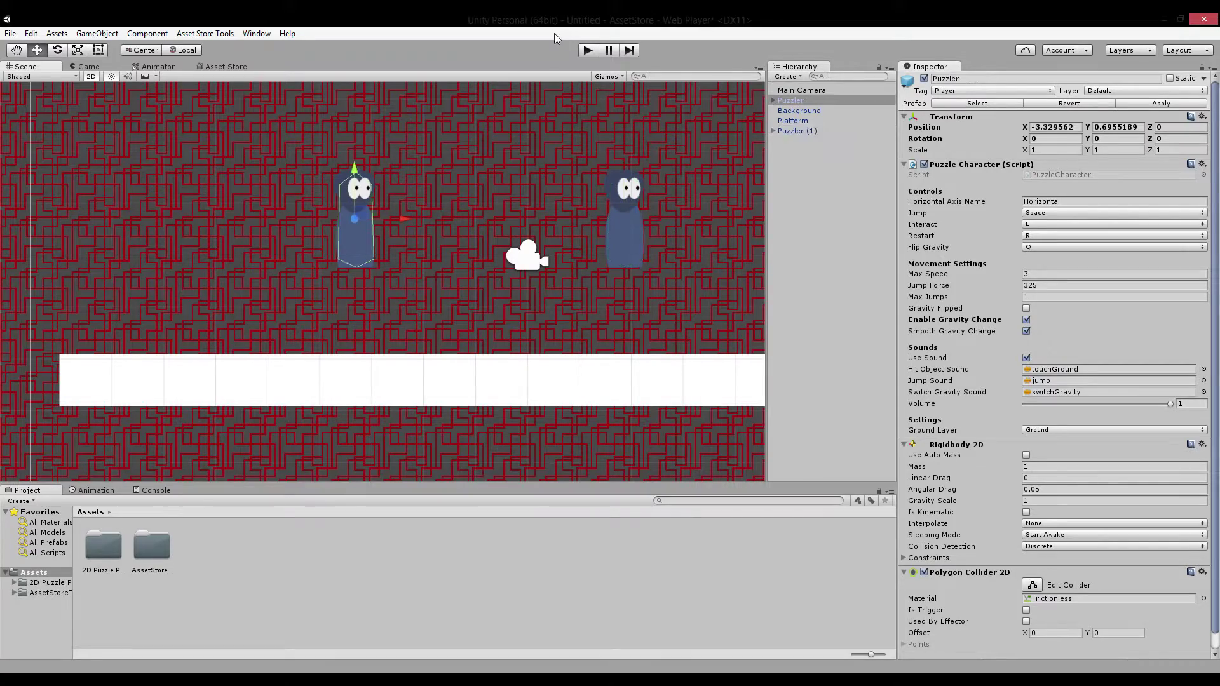
{"action": "left_click", "coordinate": [588, 51]}
{"action": "key", "text": "d"}
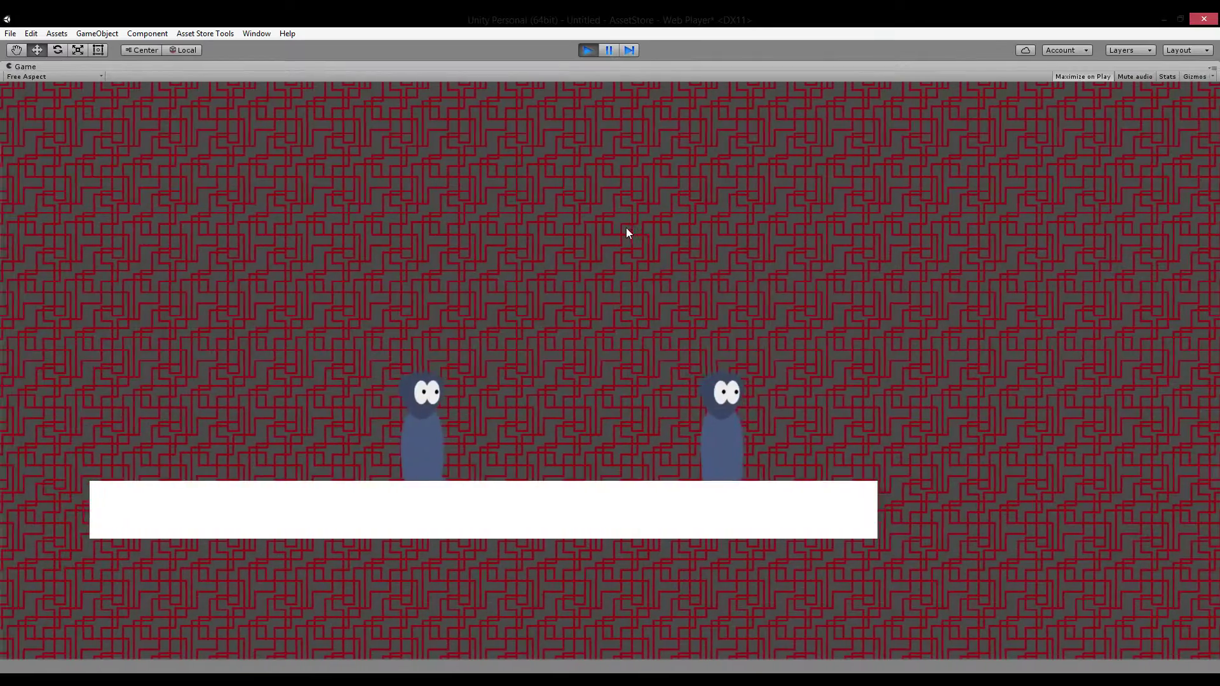
{"action": "key", "text": "a"}
{"action": "key", "text": "d"}
{"action": "key", "text": "a"}
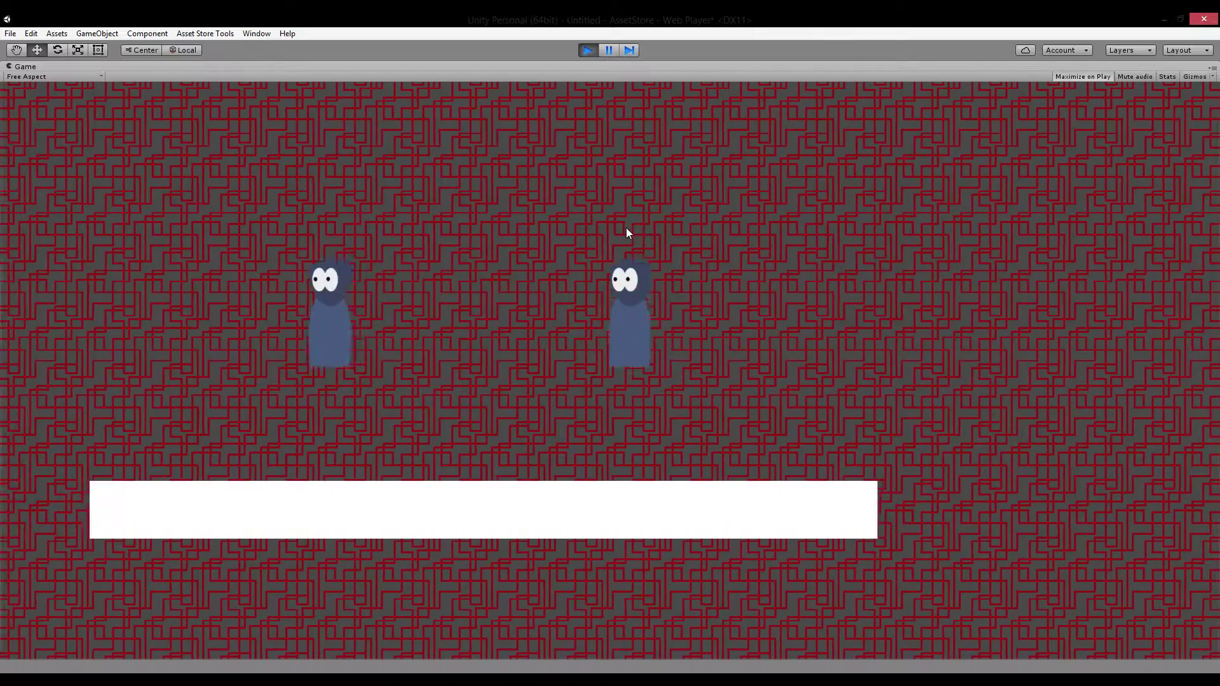
{"action": "key", "text": "d"}
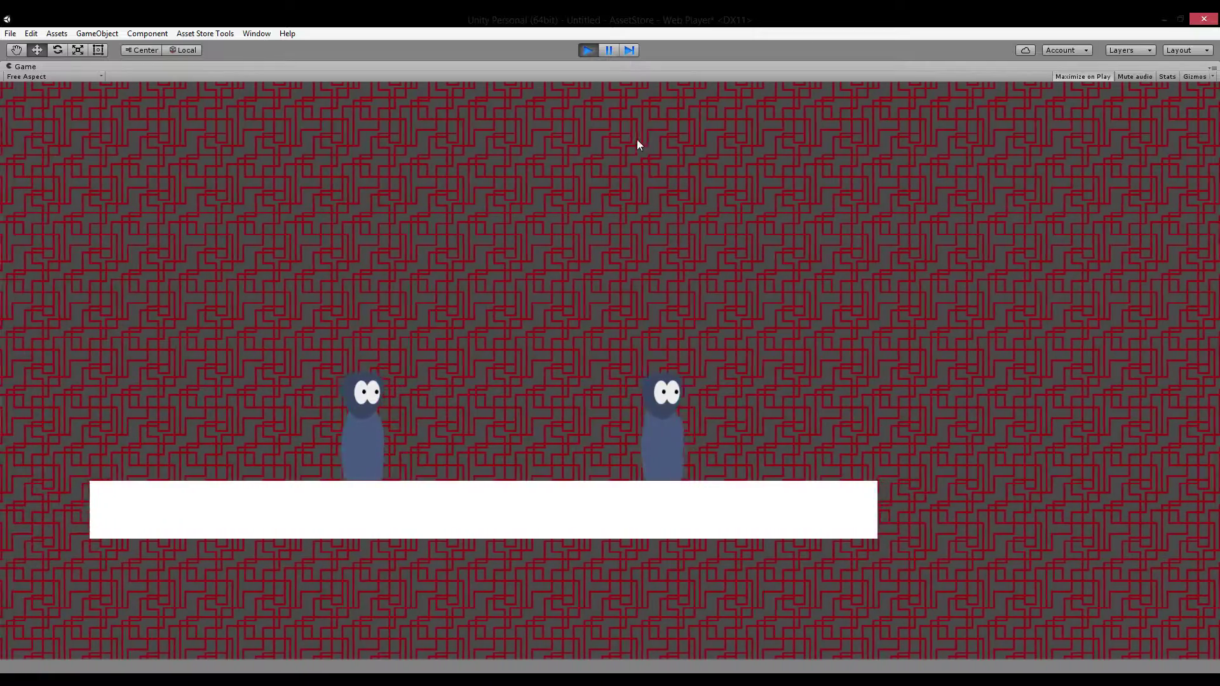
{"action": "left_click", "coordinate": [587, 50]}
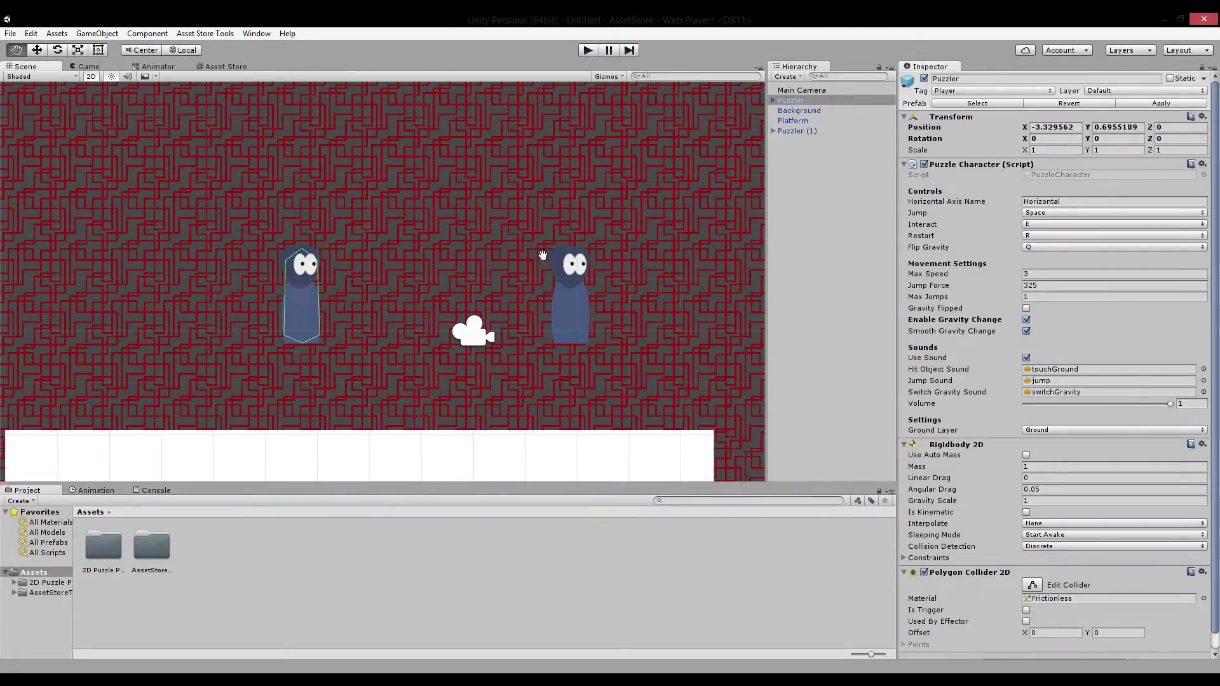
Set the duplicate Puzzler's Horizontal Axis Name to Horizontal2 and check that axis in the project's Input settings
{"action": "left_click", "coordinate": [577, 275]}
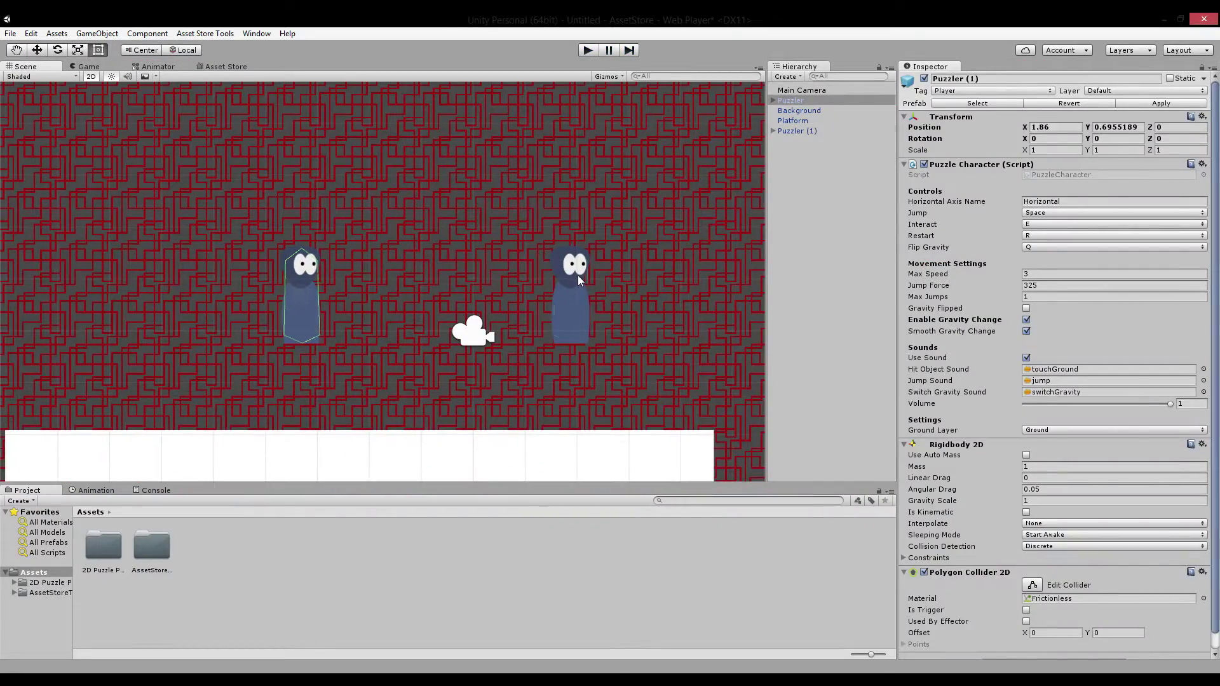
{"action": "left_click", "coordinate": [1083, 203]}
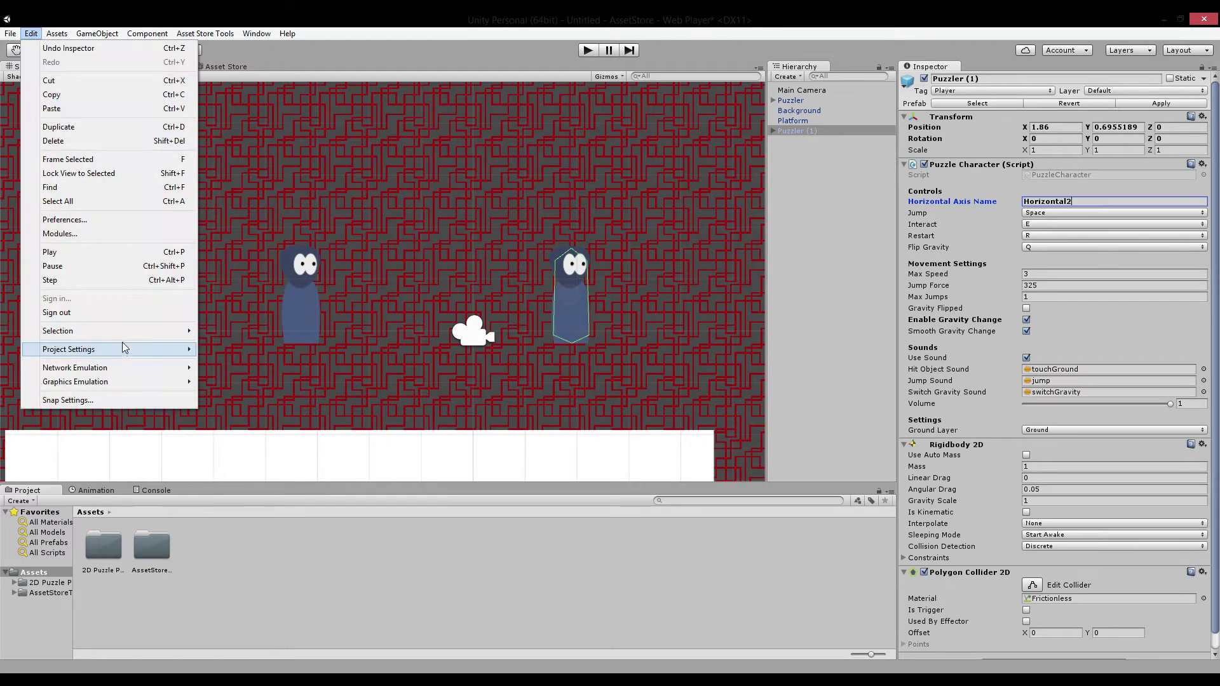
{"action": "left_click", "coordinate": [213, 354]}
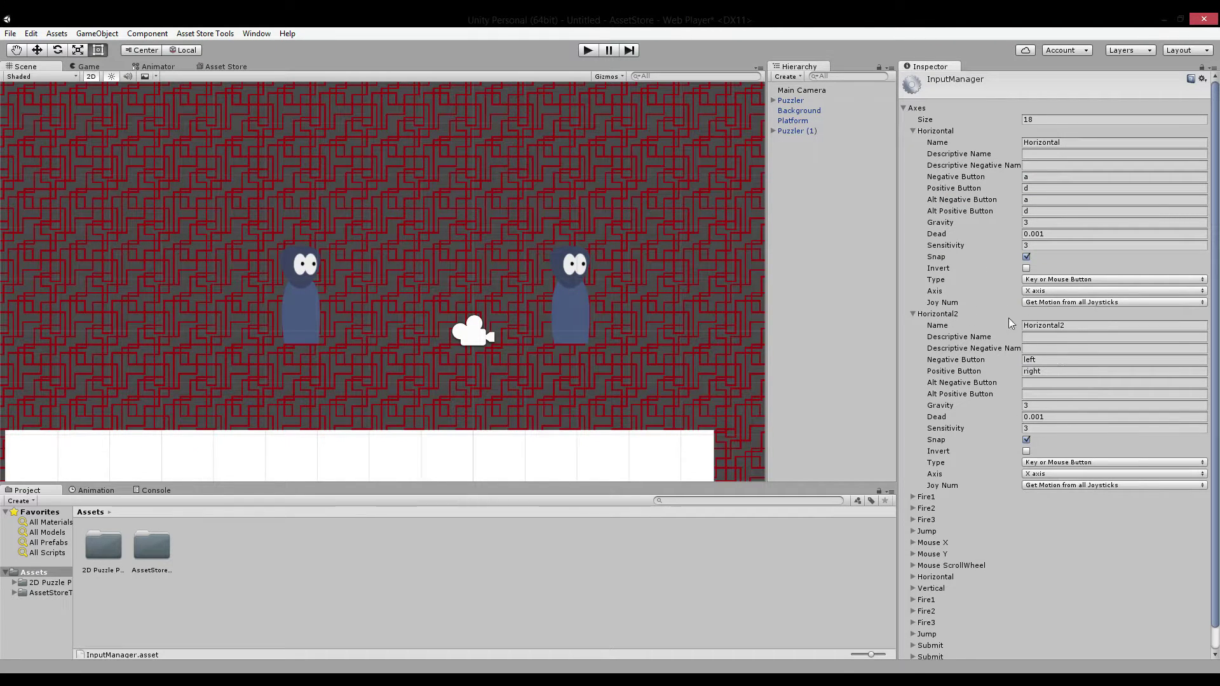
{"action": "left_click", "coordinate": [565, 274]}
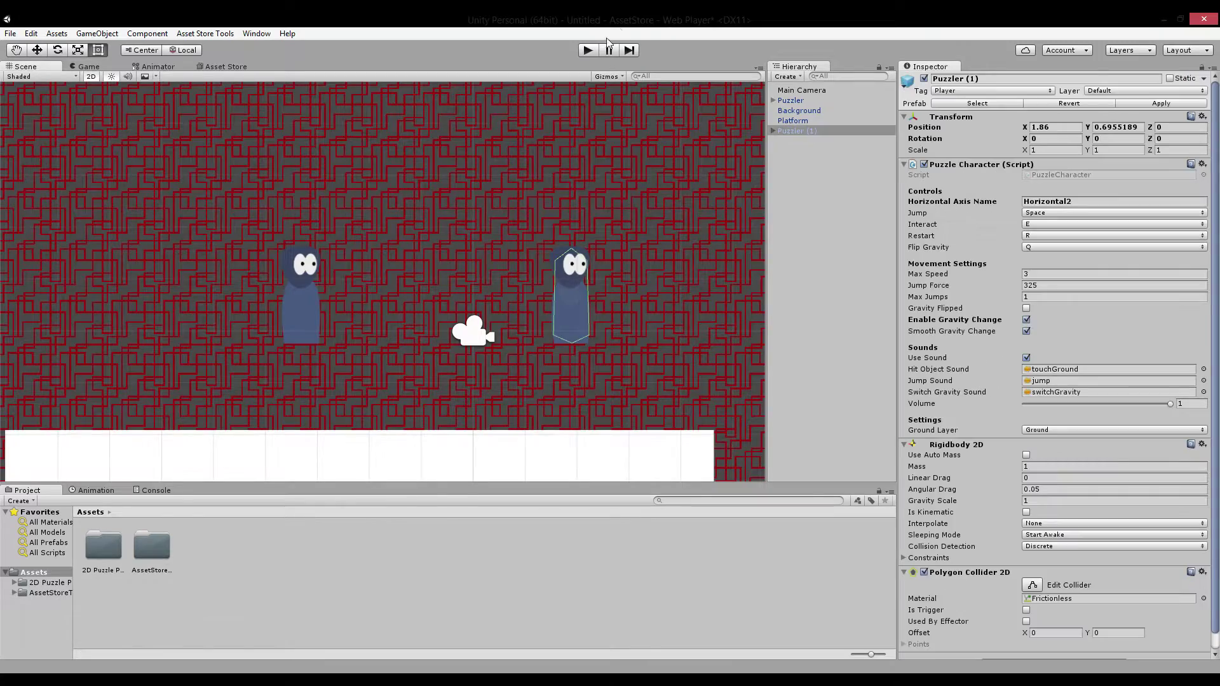
Playtest the scene by moving each Puzzler left and right with its own horizontal controls
{"action": "left_click", "coordinate": [586, 50]}
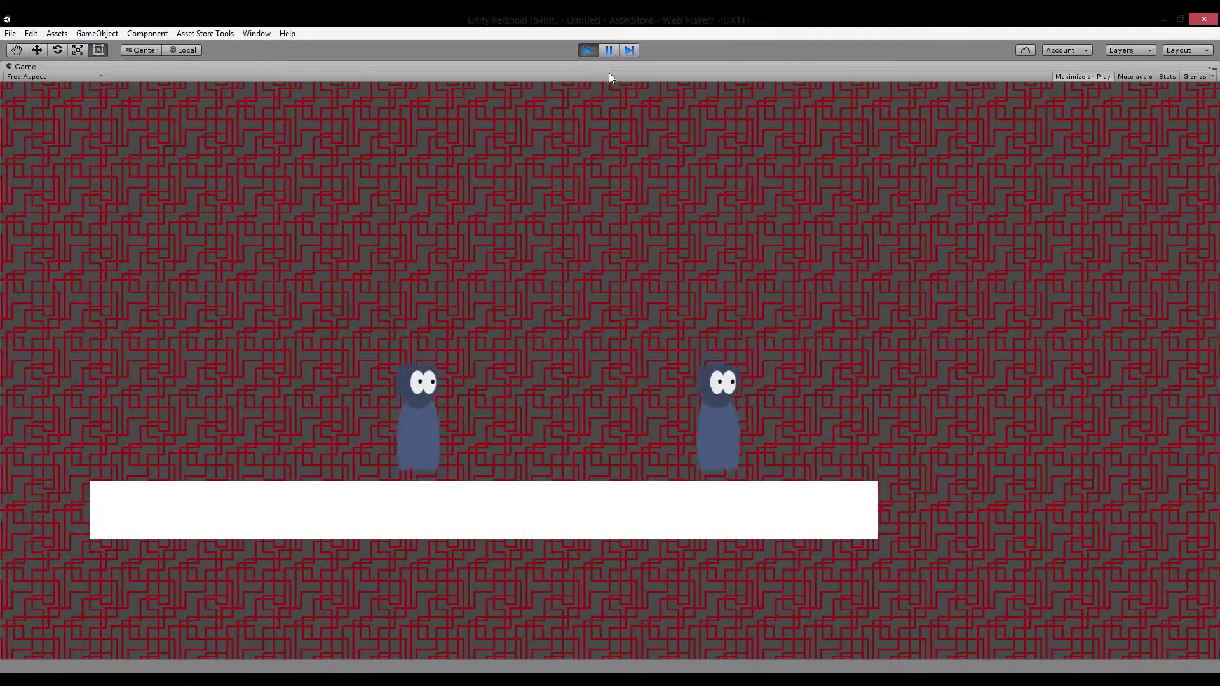
{"action": "key", "text": "a"}
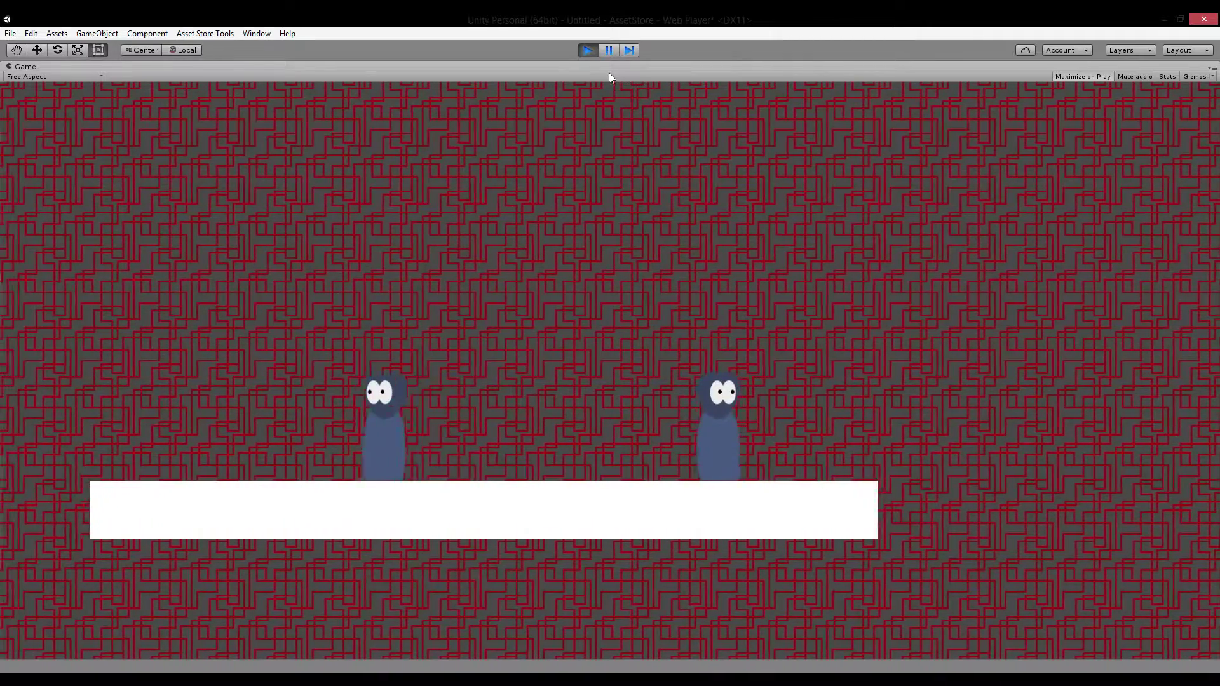
{"action": "key", "text": "d"}
{"action": "key", "text": "d"}
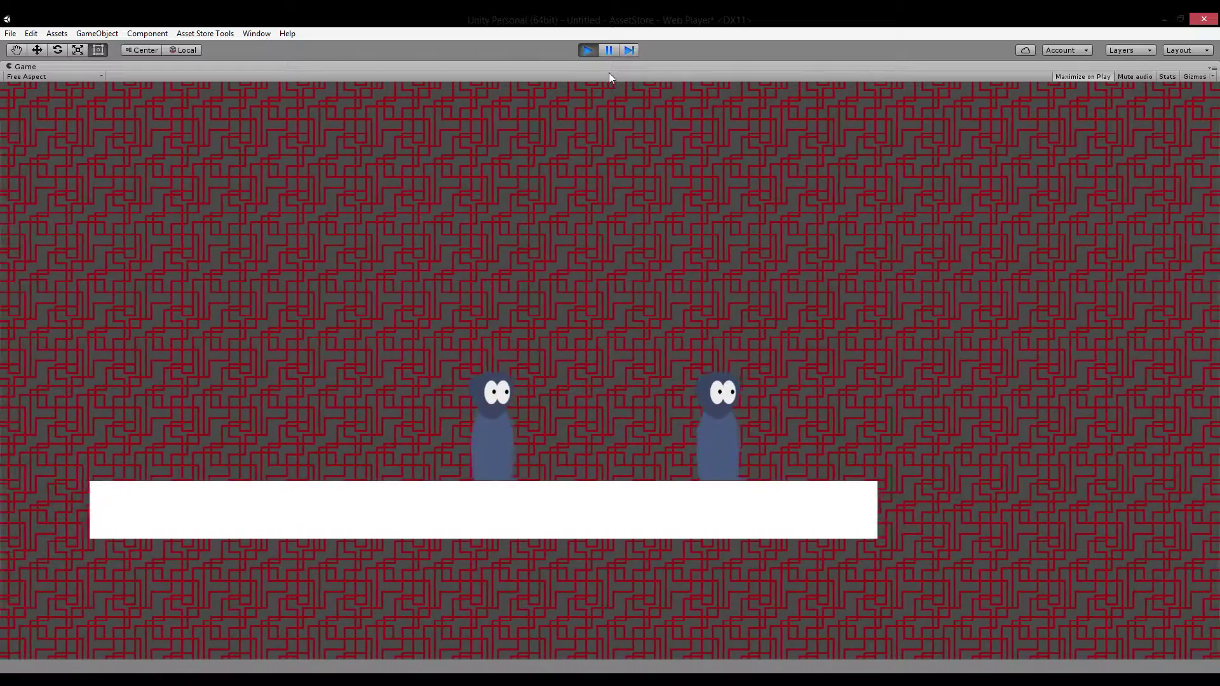
{"action": "key", "text": "a"}
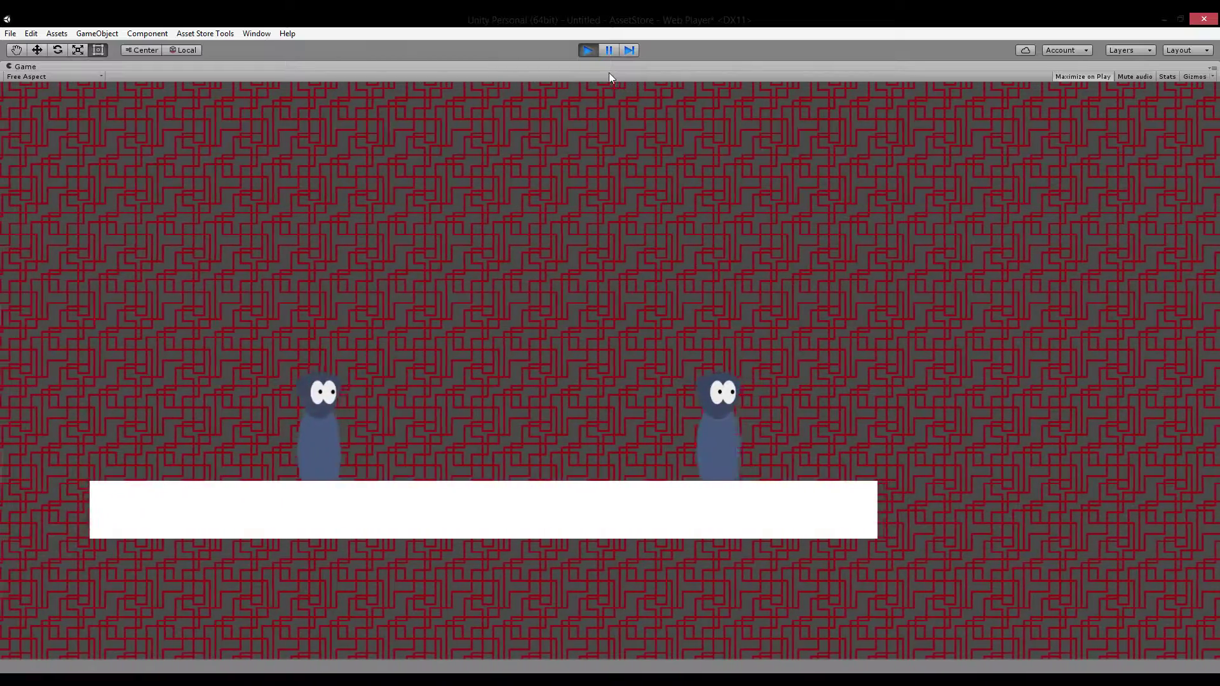
{"action": "key", "text": "d"}
{"action": "key", "text": "a"}
{"action": "key", "text": "Left"}
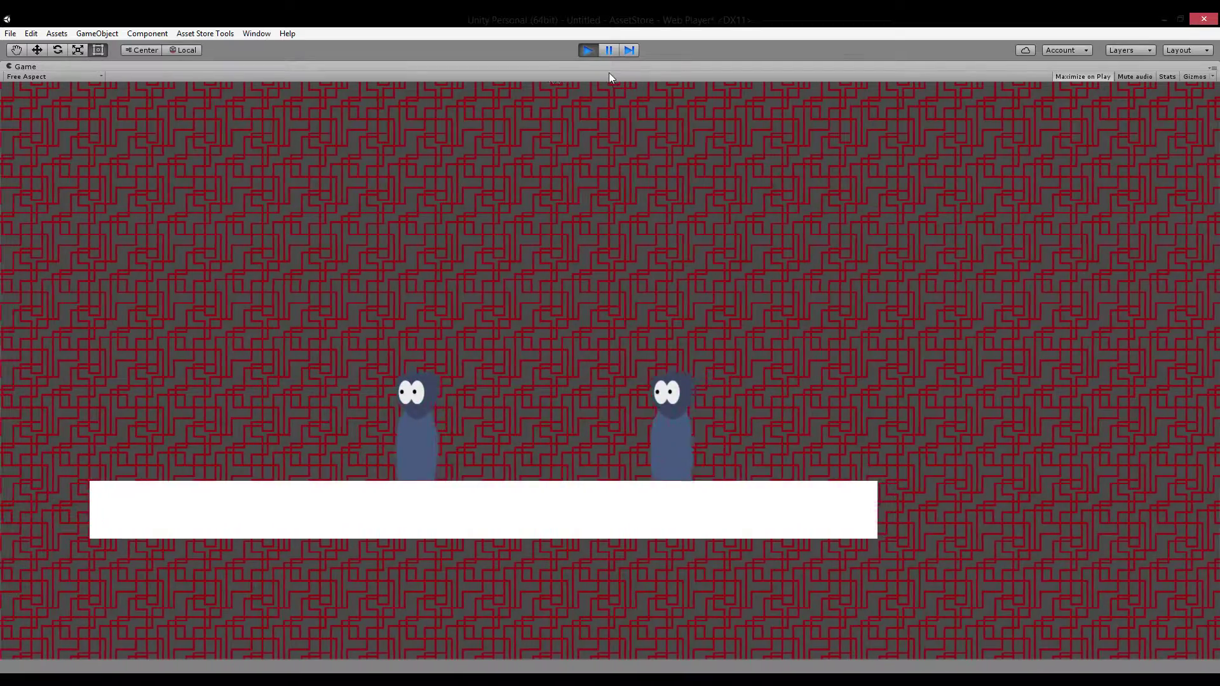
{"action": "key", "text": "Right"}
{"action": "key", "text": "Left"}
{"action": "key", "text": "Right"}
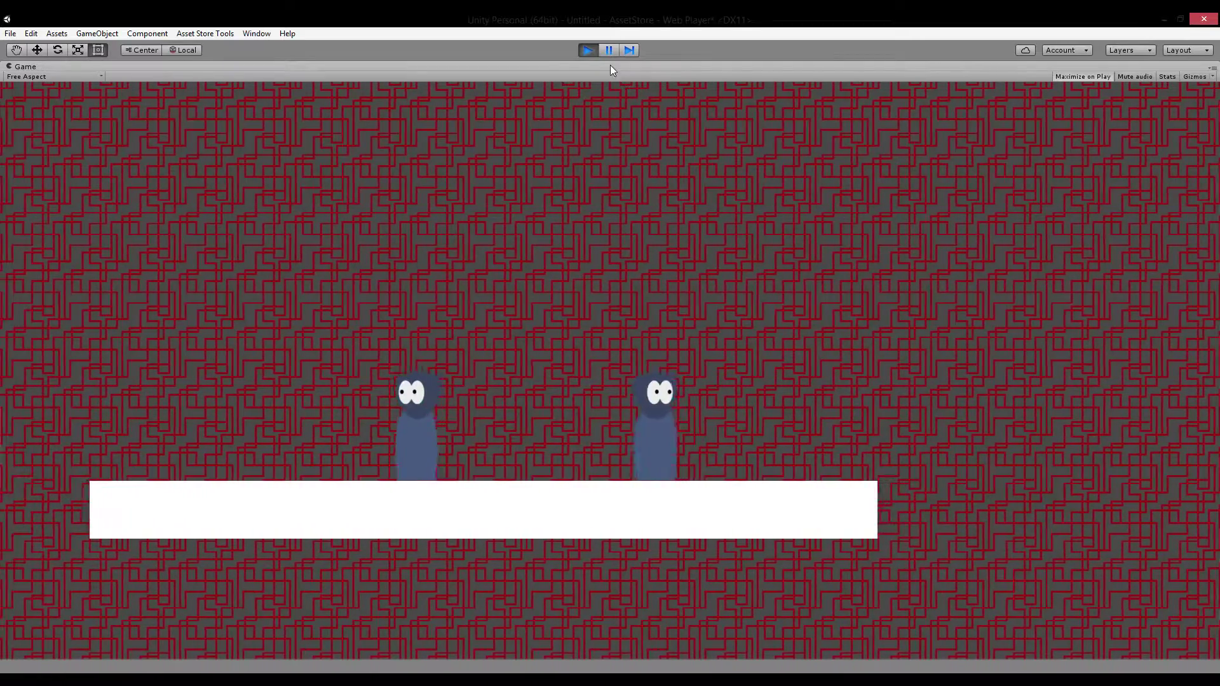
{"action": "left_click", "coordinate": [588, 51]}
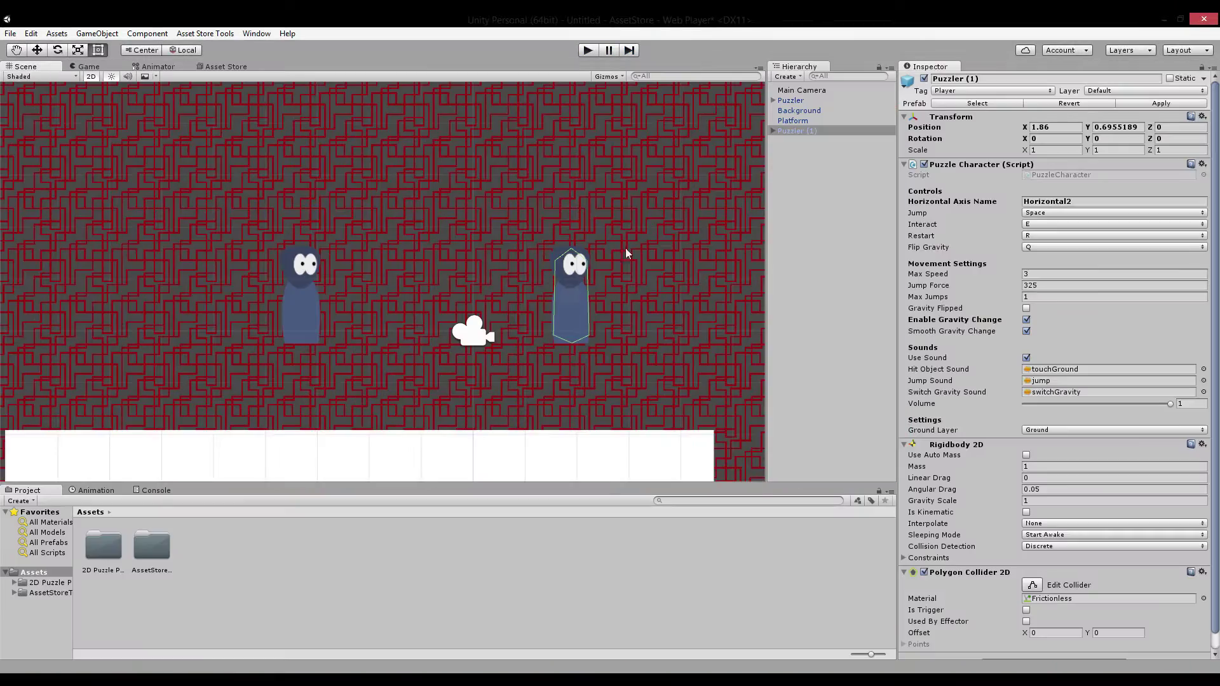
Set the duplicate Puzzler's Jump key to Return
{"action": "left_click", "coordinate": [773, 131]}
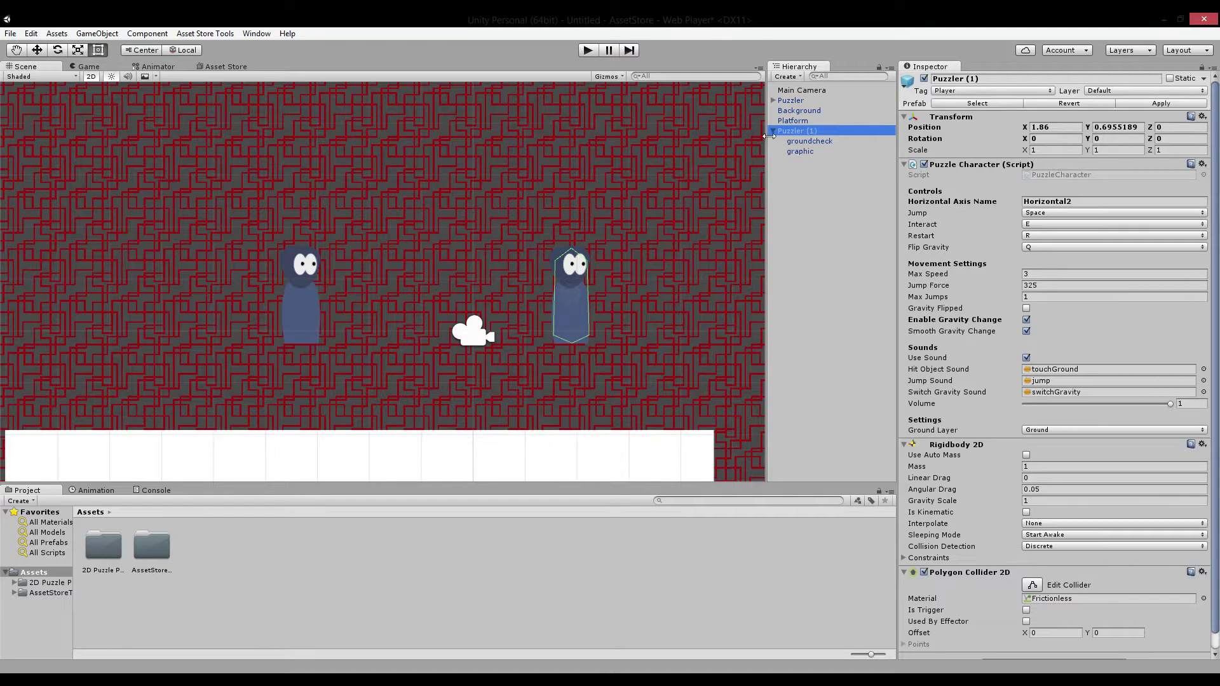
{"action": "left_click", "coordinate": [774, 131]}
{"action": "left_click", "coordinate": [1053, 214]}
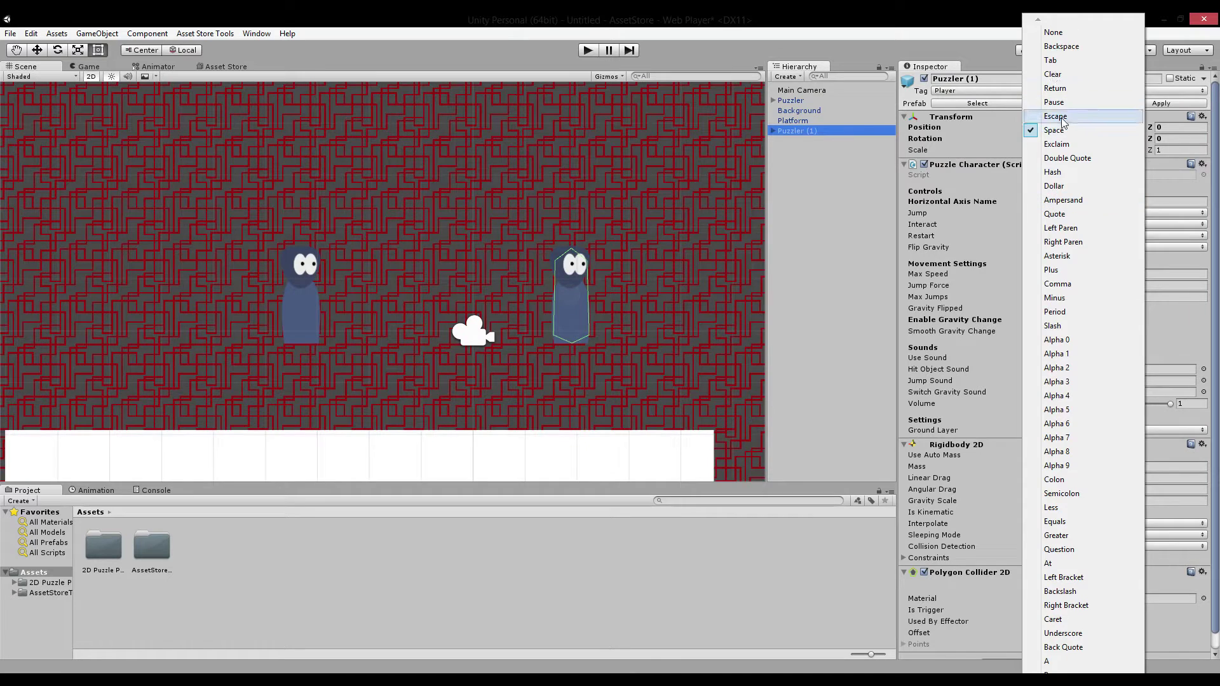
{"action": "left_click", "coordinate": [1067, 89]}
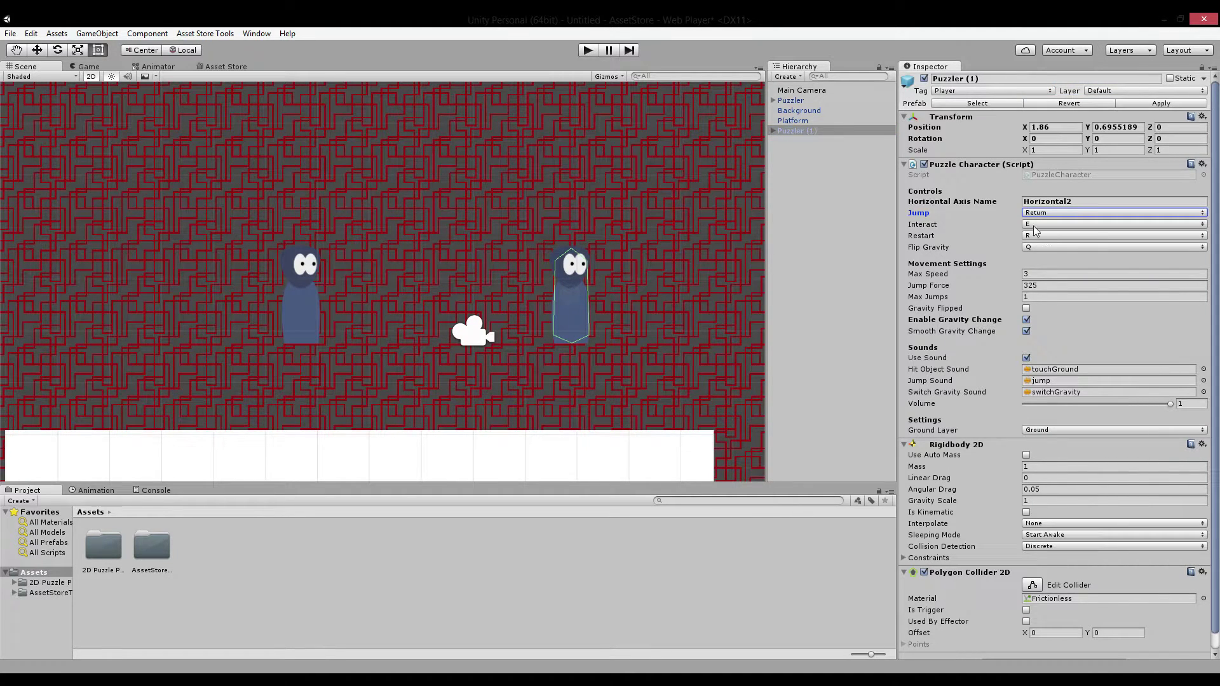
Playtest both Puzzlers, moving each with its own controls and testing their separate jump keys
{"action": "left_click", "coordinate": [590, 51]}
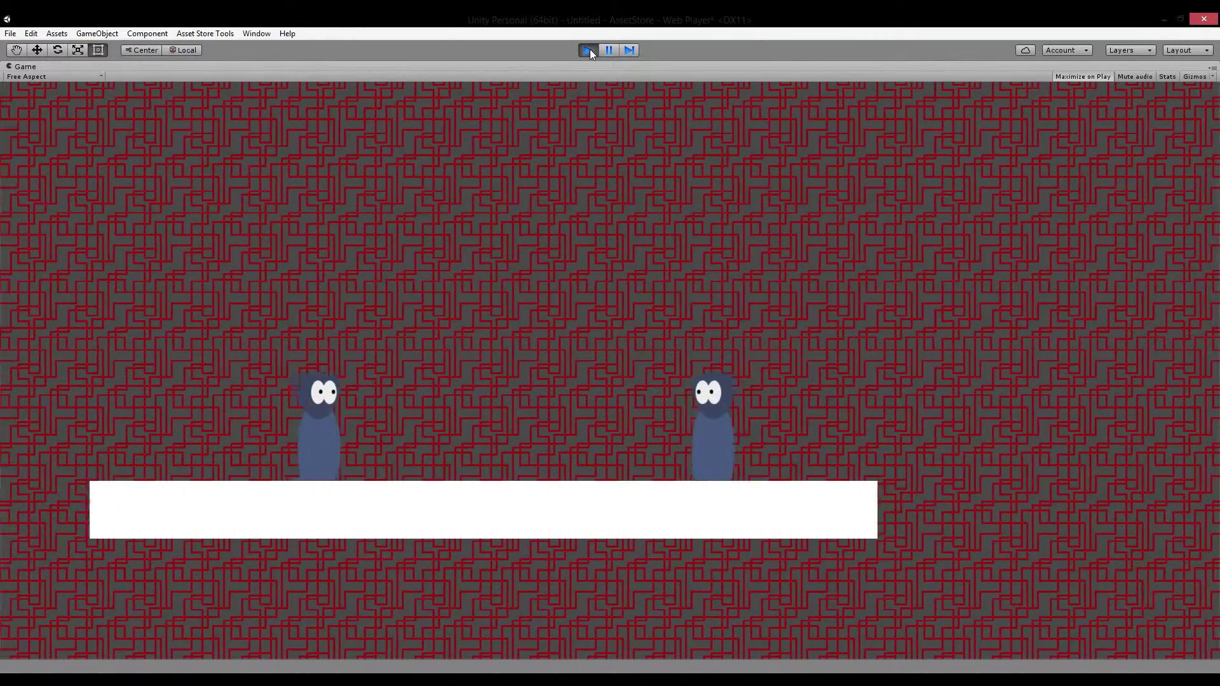
{"action": "key", "text": "Left"}
{"action": "key", "text": "d"}
{"action": "key", "text": "Right"}
{"action": "key", "text": "Return"}
{"action": "key", "text": "Left"}
{"action": "key", "text": "space"}
{"action": "key", "text": "d"}
{"action": "key", "text": "Right"}
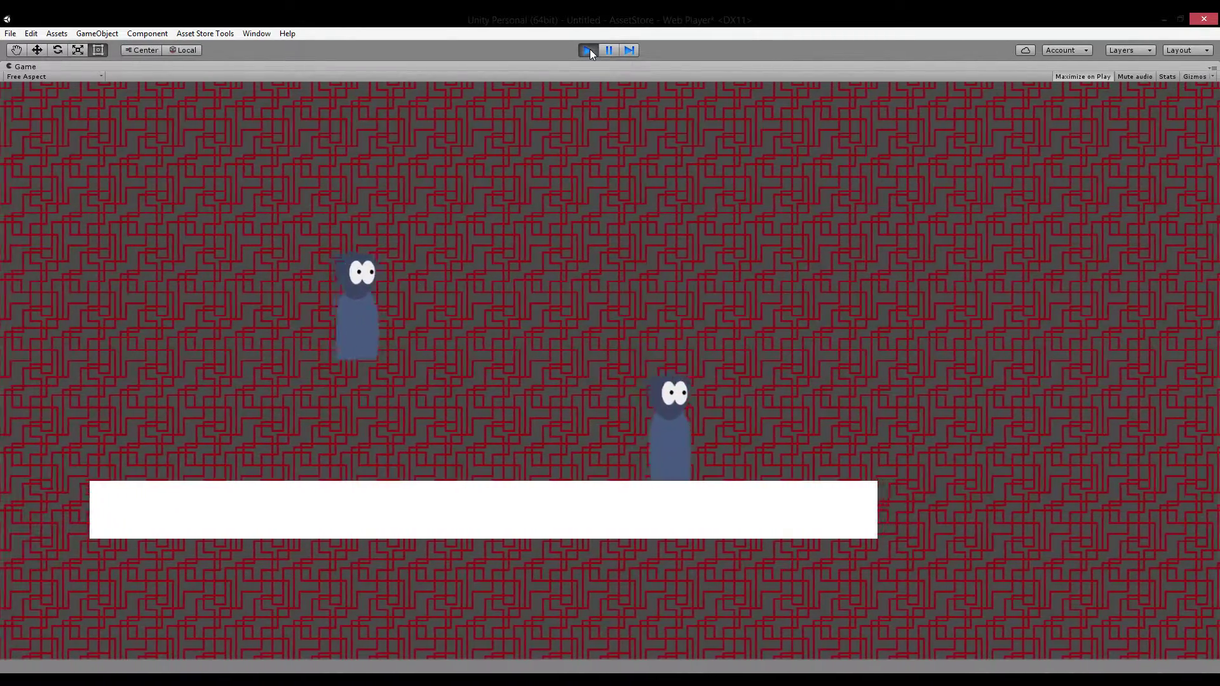
{"action": "key", "text": "Left"}
{"action": "key", "text": "a"}
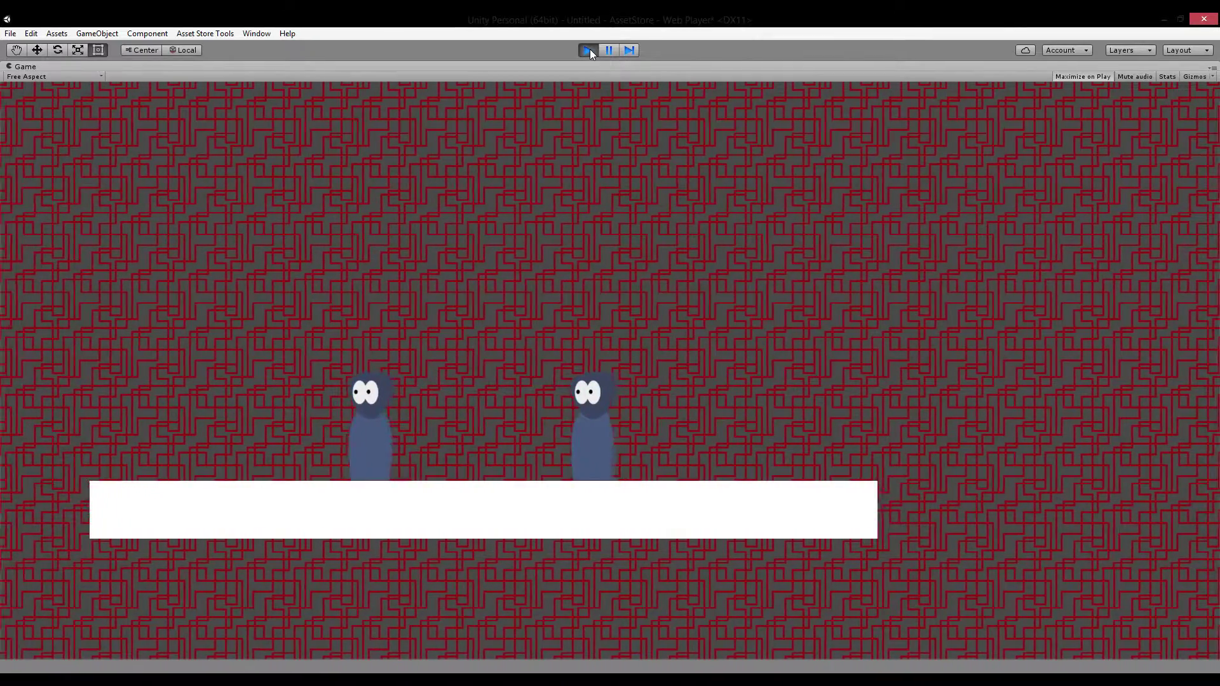
{"action": "left_click", "coordinate": [589, 50]}
Run the scene again with both Puzzlers active to check how they behave
{"action": "scroll", "coordinate": [547, 346], "scroll_direction": "down", "scroll_amount": 3}
{"action": "middle_click_drag", "start_coordinate": [547, 346], "coordinate": [651, 281]}
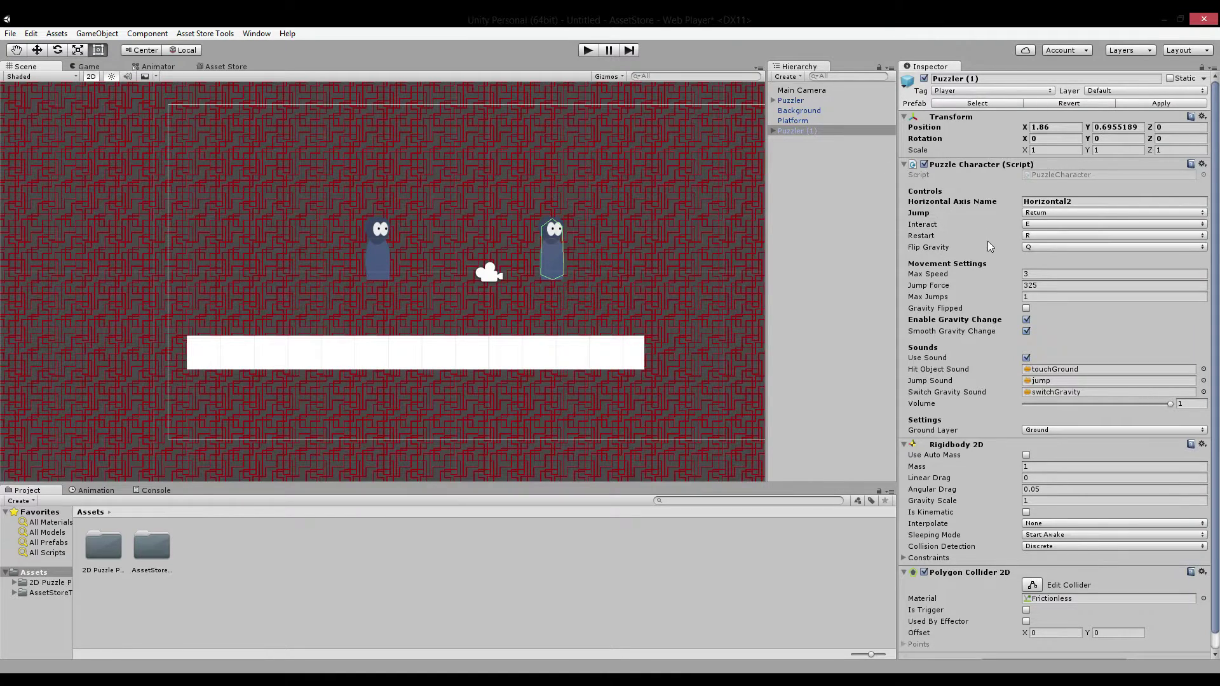
{"action": "scroll", "coordinate": [383, 259], "scroll_direction": "up", "scroll_amount": 3}
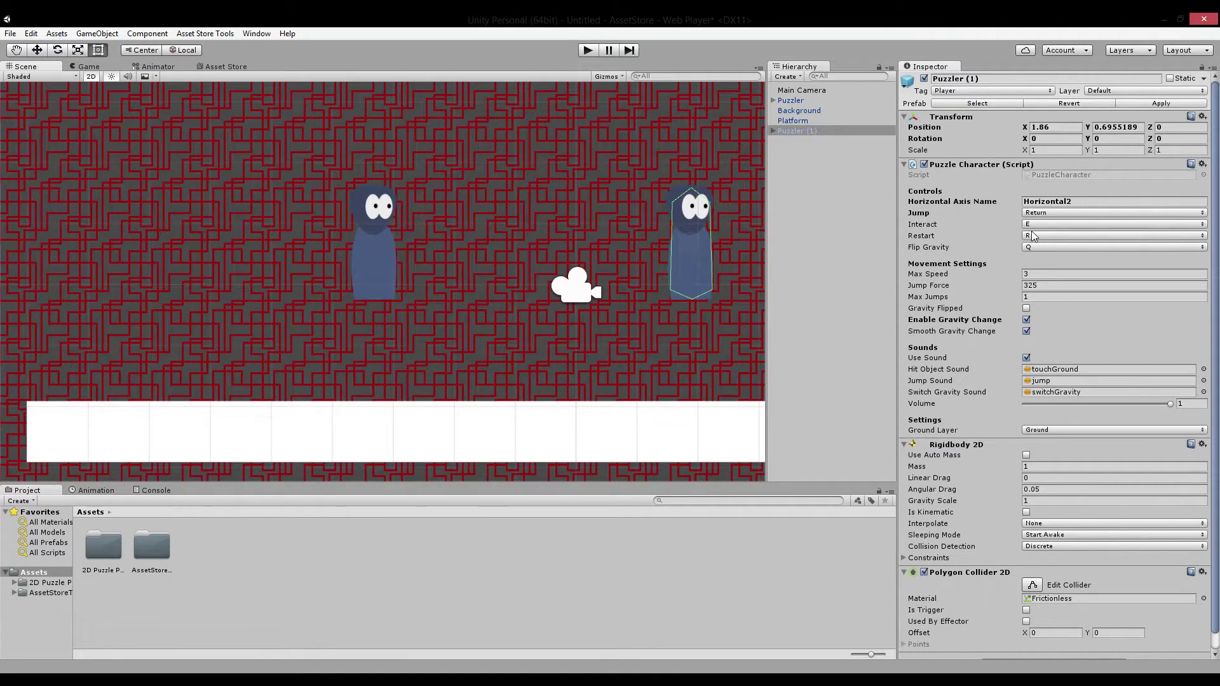
{"action": "left_click", "coordinate": [595, 50]}
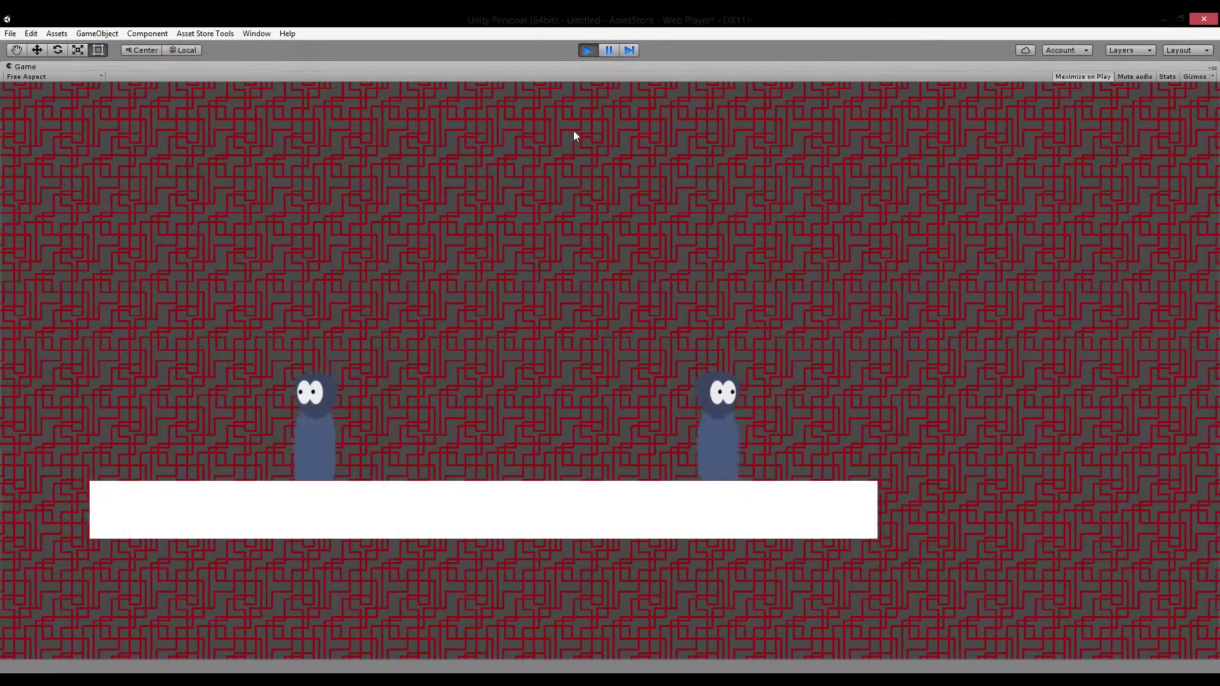
{"action": "left_click", "coordinate": [588, 51]}
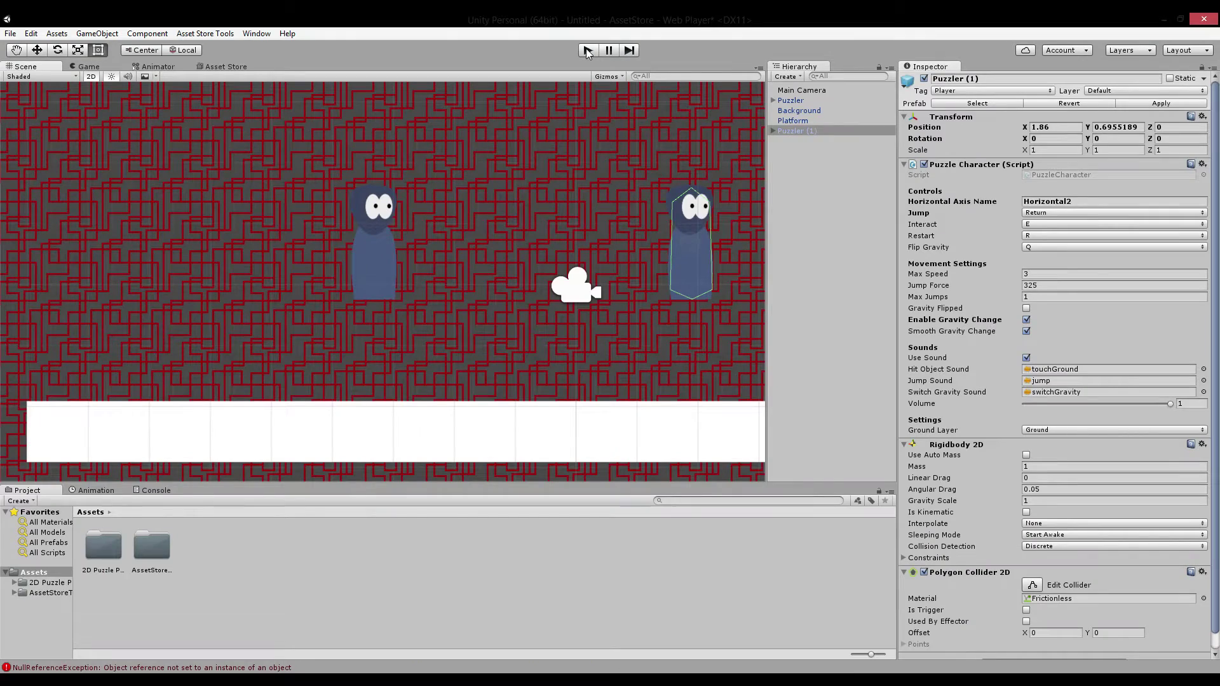
{"action": "left_click", "coordinate": [585, 50]}
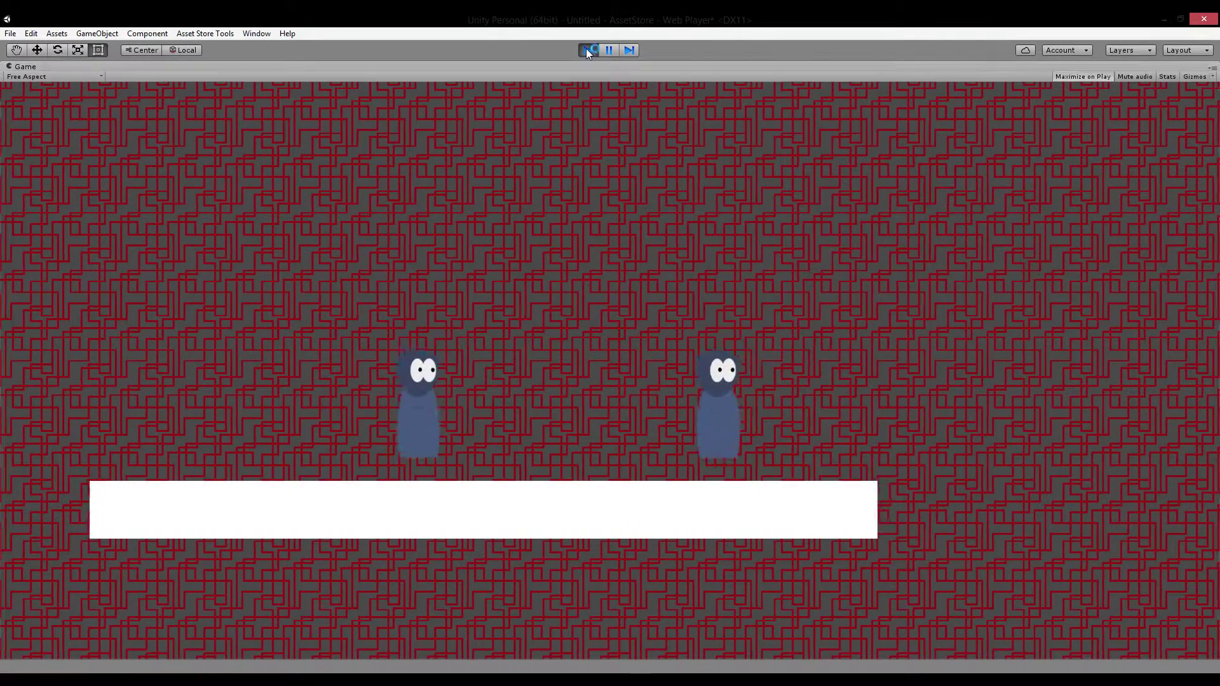
{"action": "left_click", "coordinate": [588, 50]}
Deactivate the duplicate Puzzler and playtest the scene with only the original Puzzler
{"action": "left_click", "coordinate": [823, 131]}
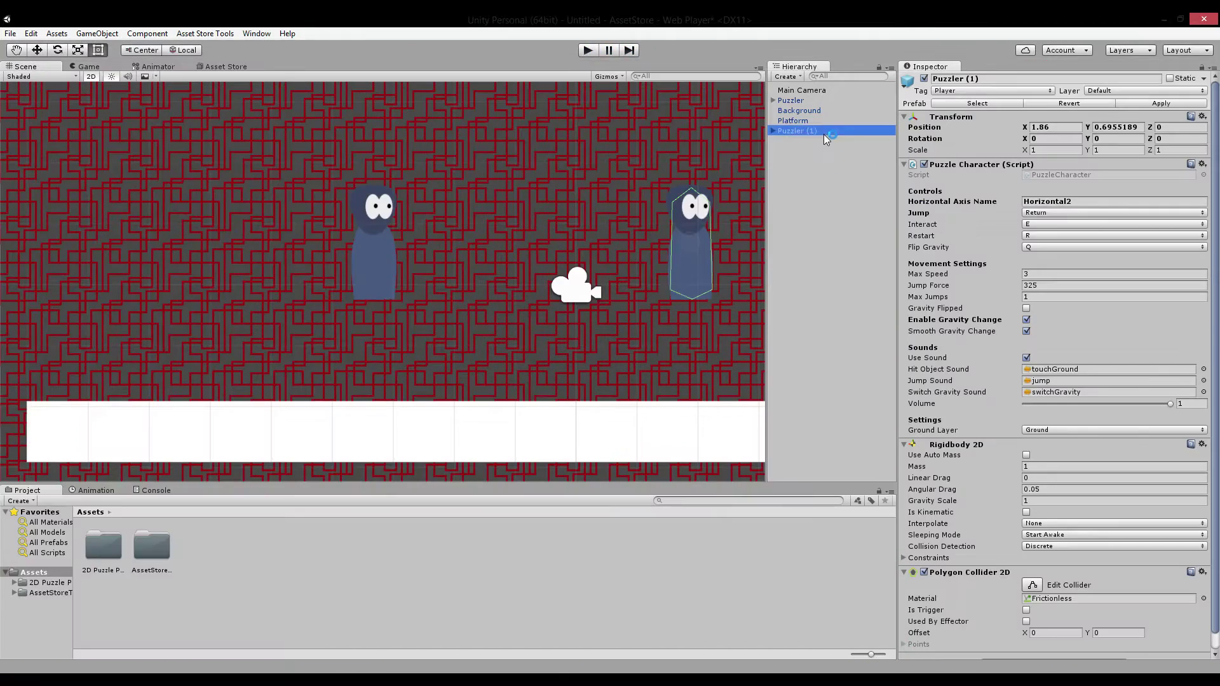
{"action": "left_click", "coordinate": [924, 79]}
{"action": "left_click", "coordinate": [589, 51]}
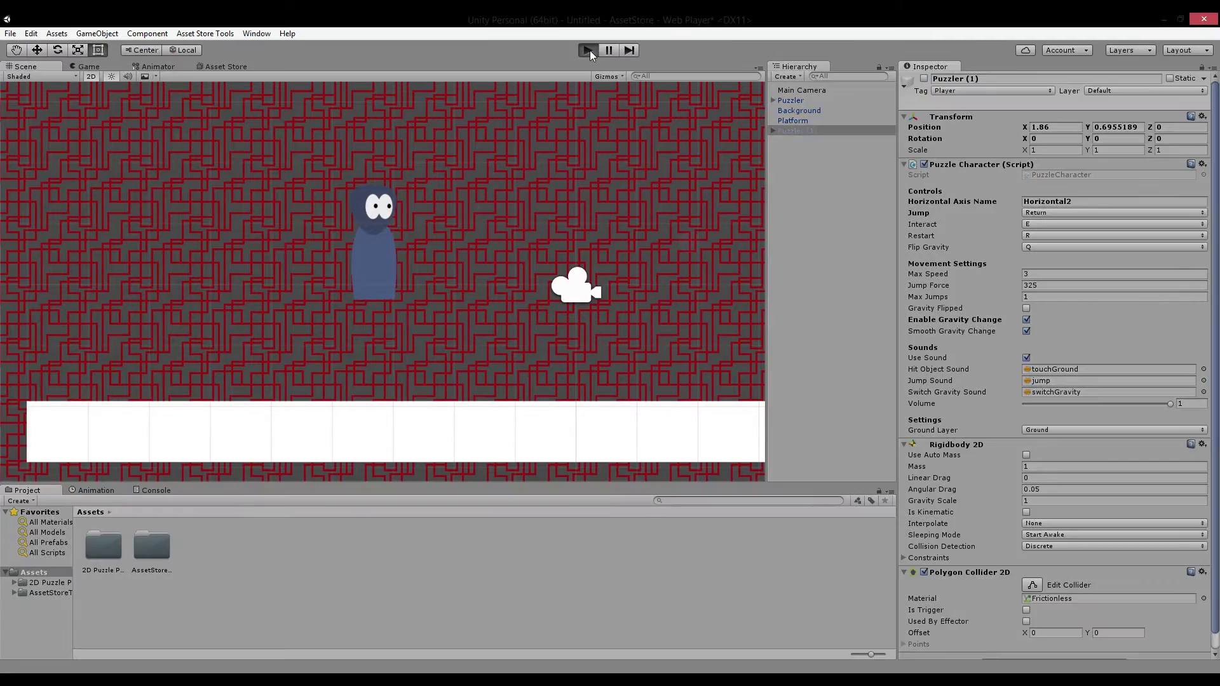
{"action": "key", "text": "Left"}
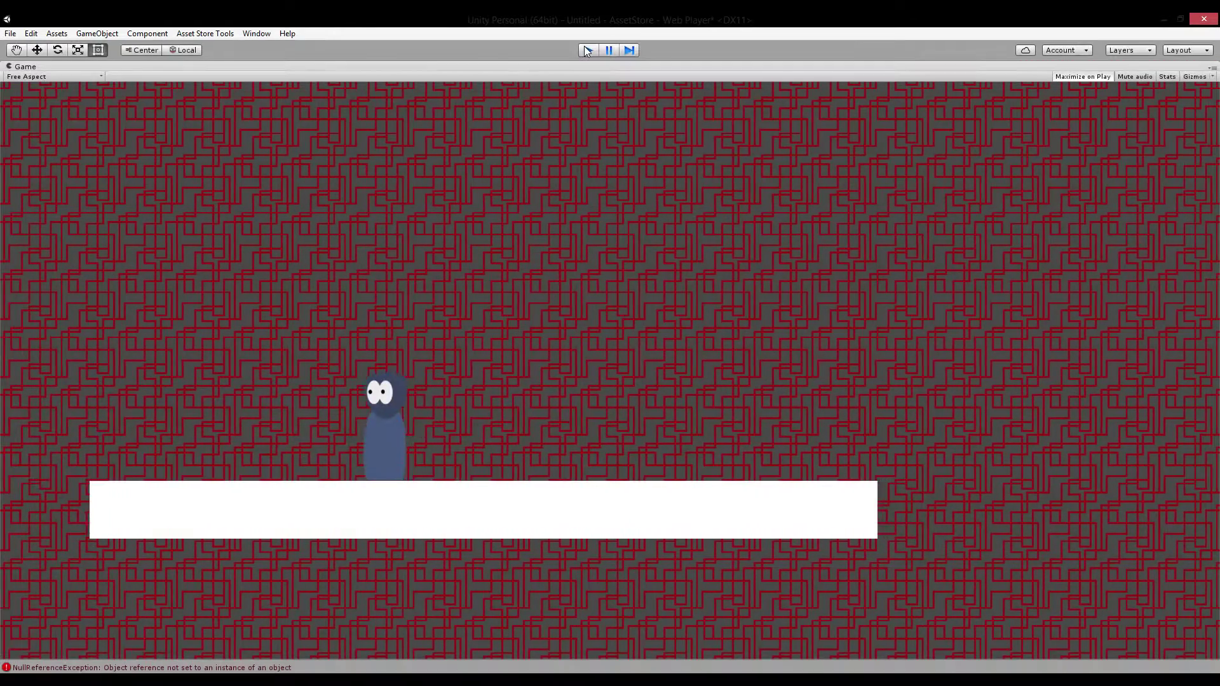
{"action": "left_click", "coordinate": [584, 48]}
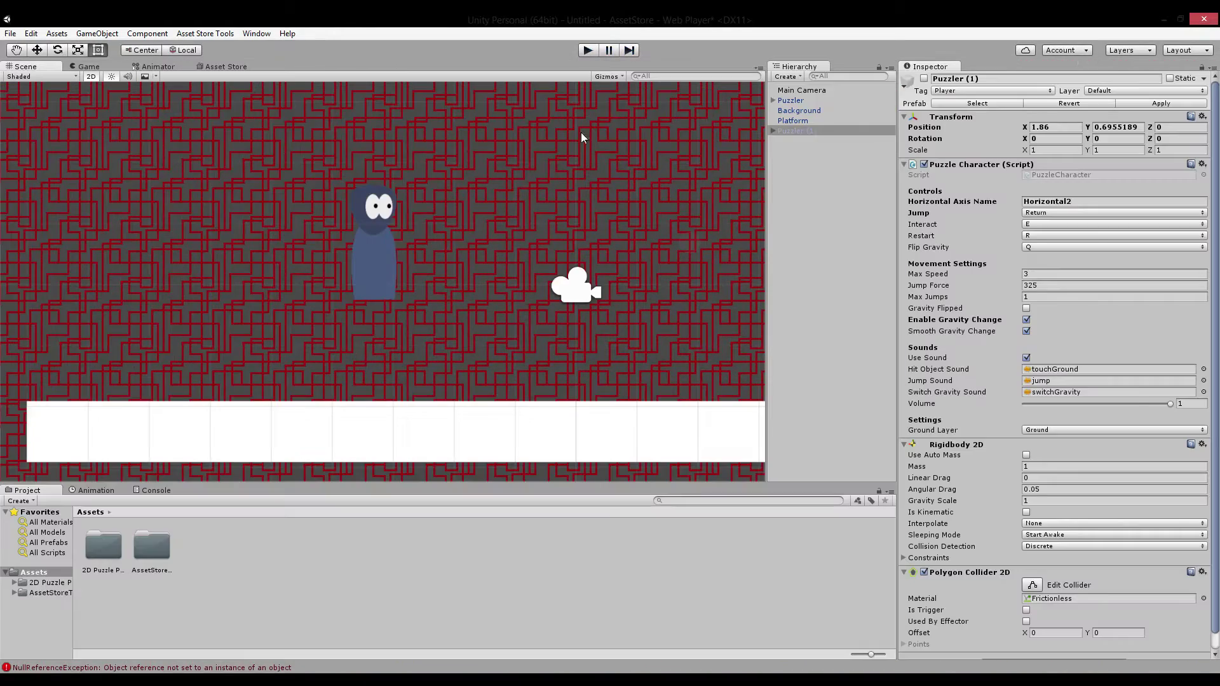
Examine the scenes included in the project's Build Settings
{"action": "left_click", "coordinate": [31, 33]}
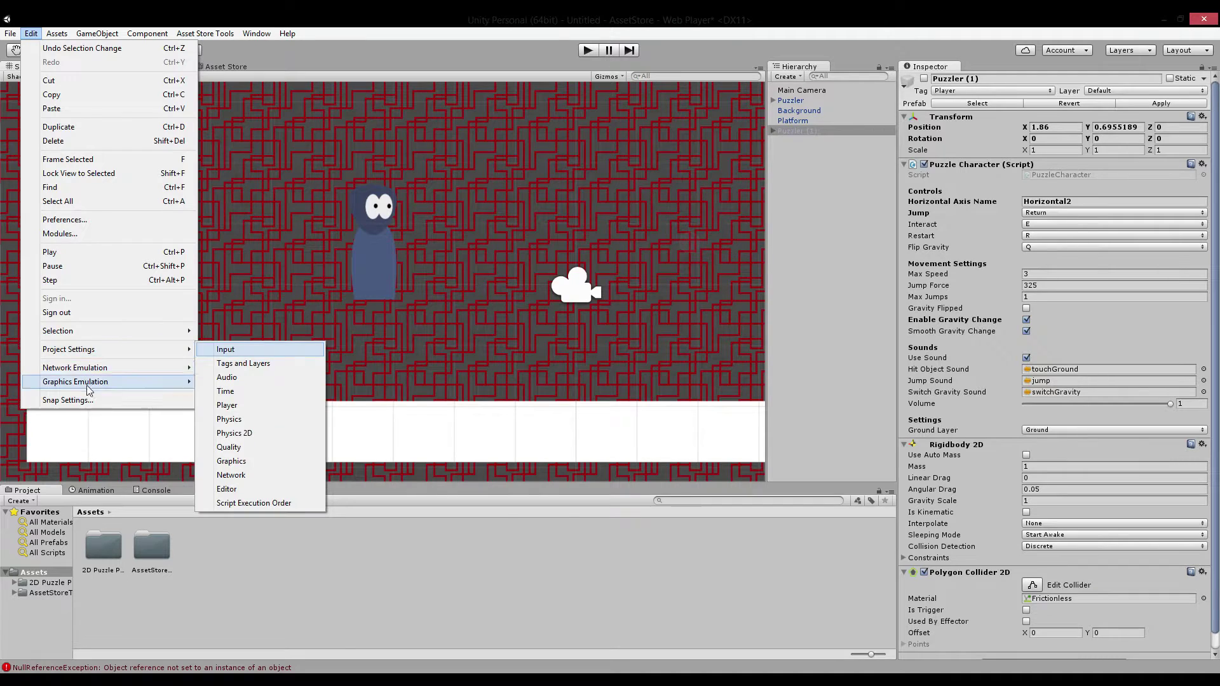
{"action": "mouse_move", "coordinate": [10, 33]}
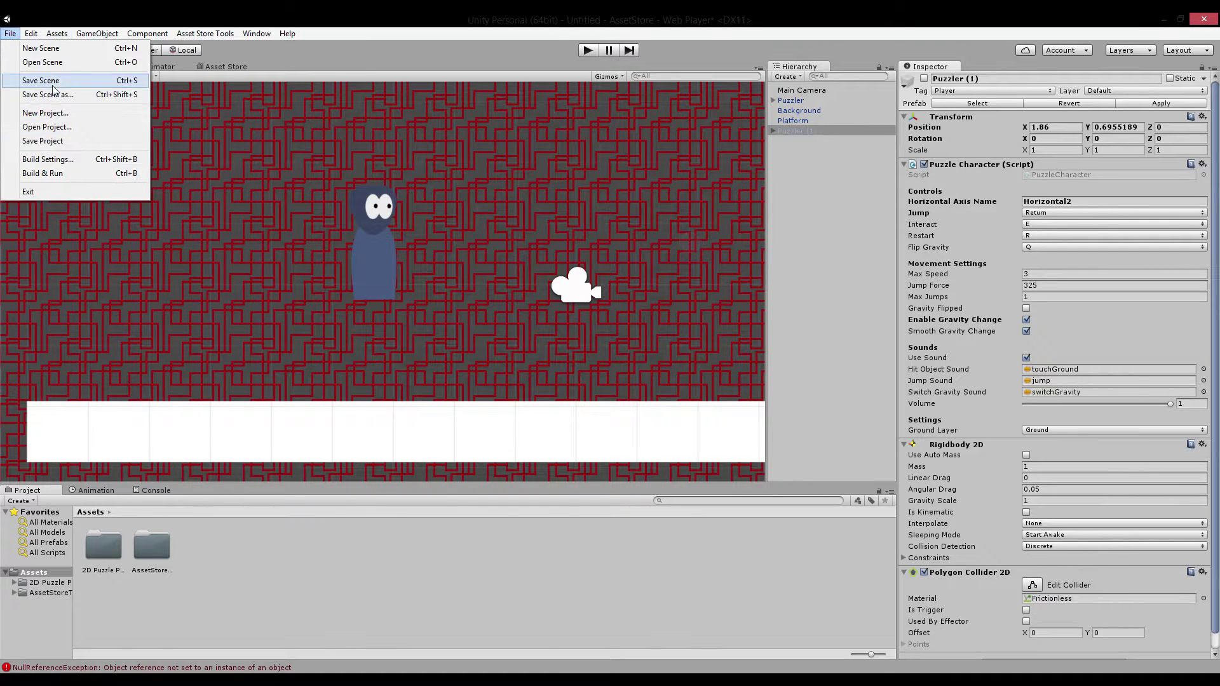
{"action": "left_click", "coordinate": [48, 159]}
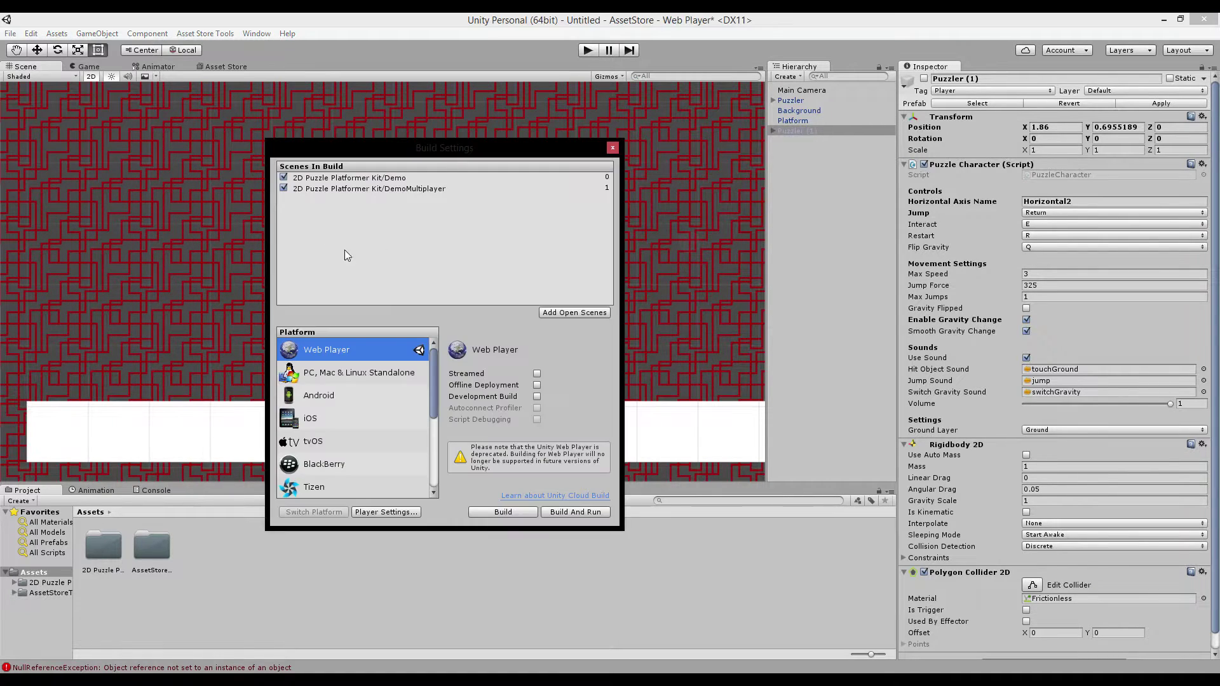
{"action": "left_click", "coordinate": [611, 145]}
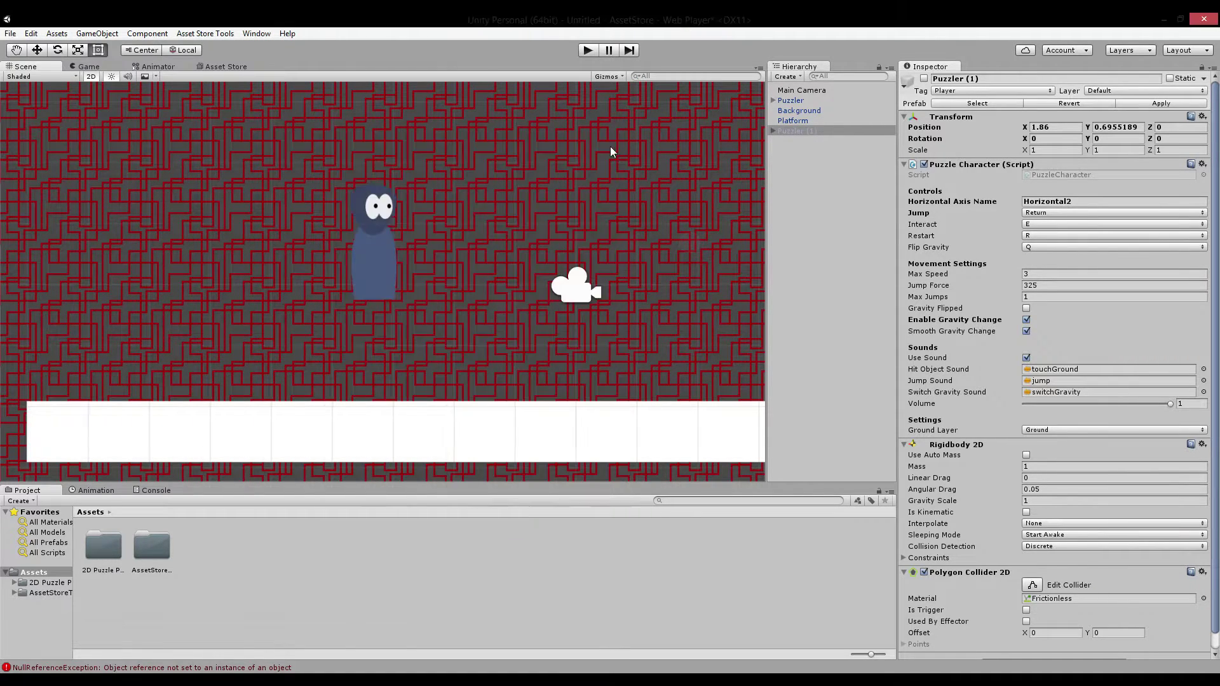
Reactivate the duplicate Puzzler in the scene
{"action": "left_click", "coordinate": [924, 79]}
{"action": "middle_click_drag", "start_coordinate": [404, 223], "coordinate": [326, 286]}
{"action": "scroll", "coordinate": [326, 286], "scroll_direction": "down", "scroll_amount": 9}
{"action": "middle_click_drag", "start_coordinate": [461, 243], "coordinate": [498, 207]}
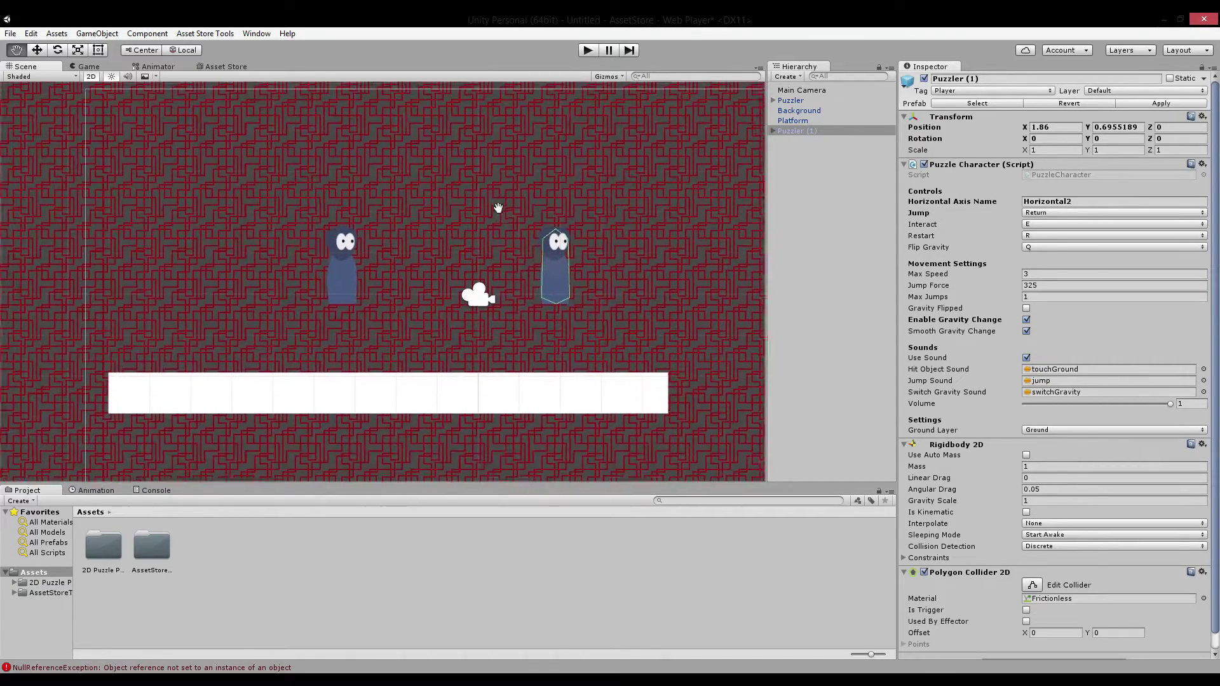
{"action": "scroll", "coordinate": [502, 192], "scroll_direction": "down", "scroll_amount": 3}
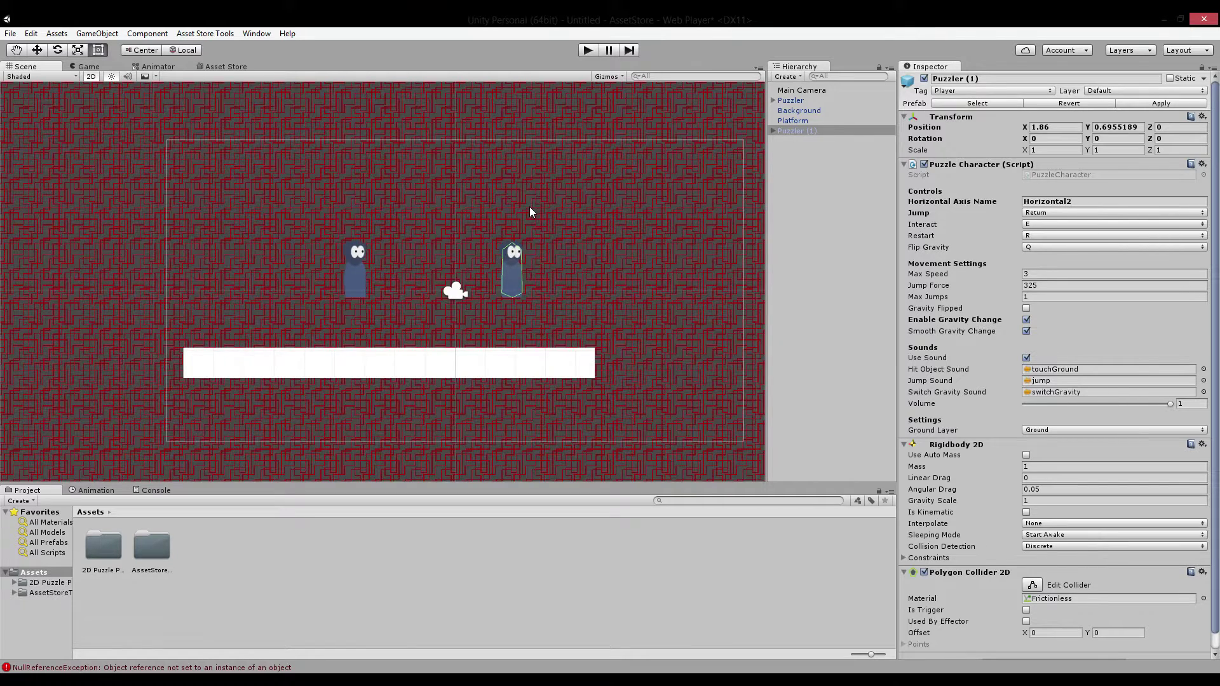
{"action": "scroll", "coordinate": [531, 204], "scroll_direction": "up", "scroll_amount": 3}
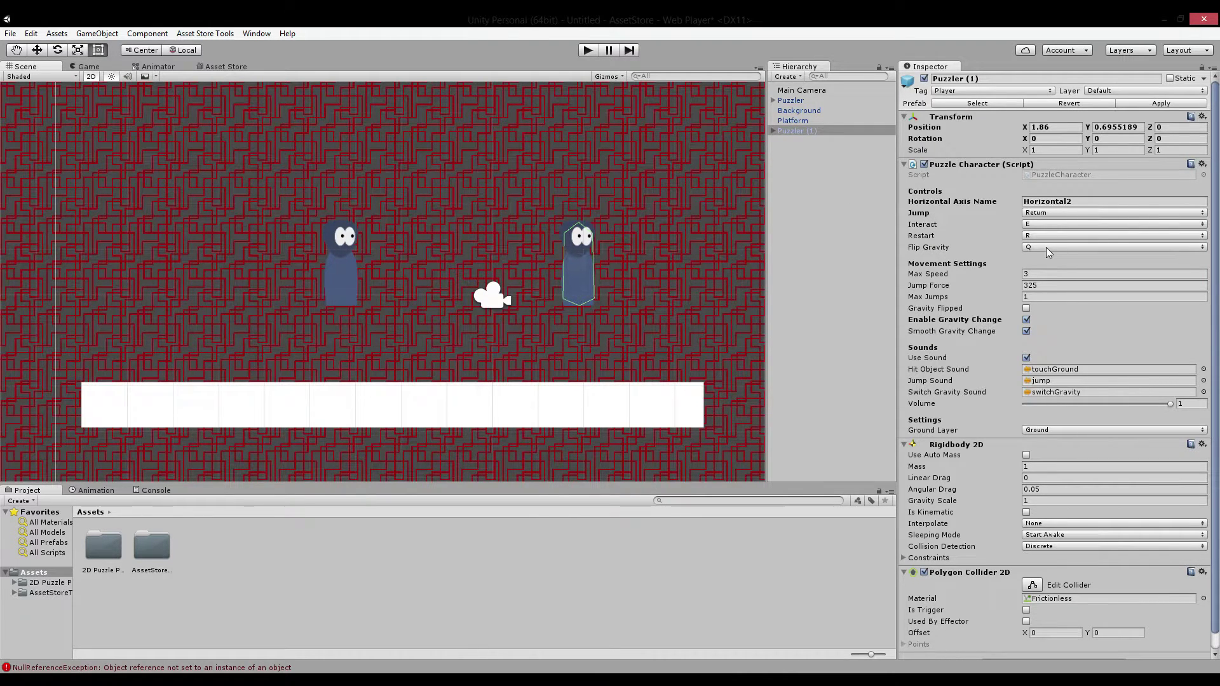
Playtest both reactivated Puzzlers by moving them along the platform and jumping with the original one
{"action": "left_click", "coordinate": [587, 51]}
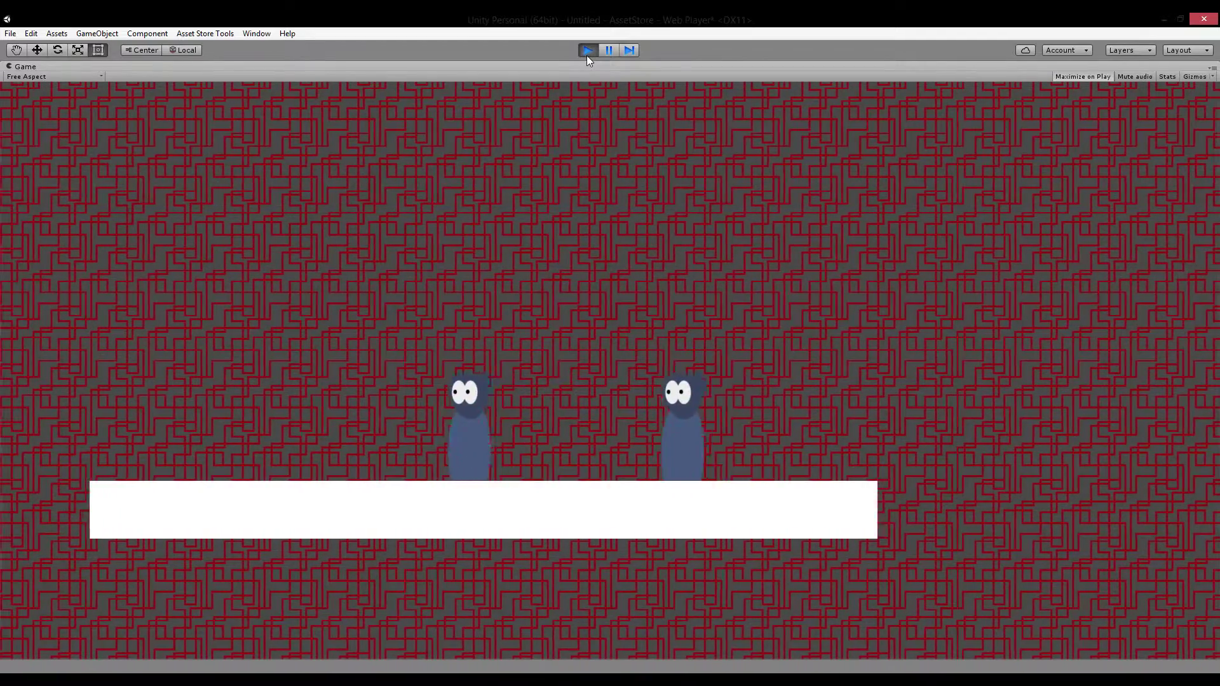
{"action": "key", "text": "space"}
{"action": "key", "text": "space"}
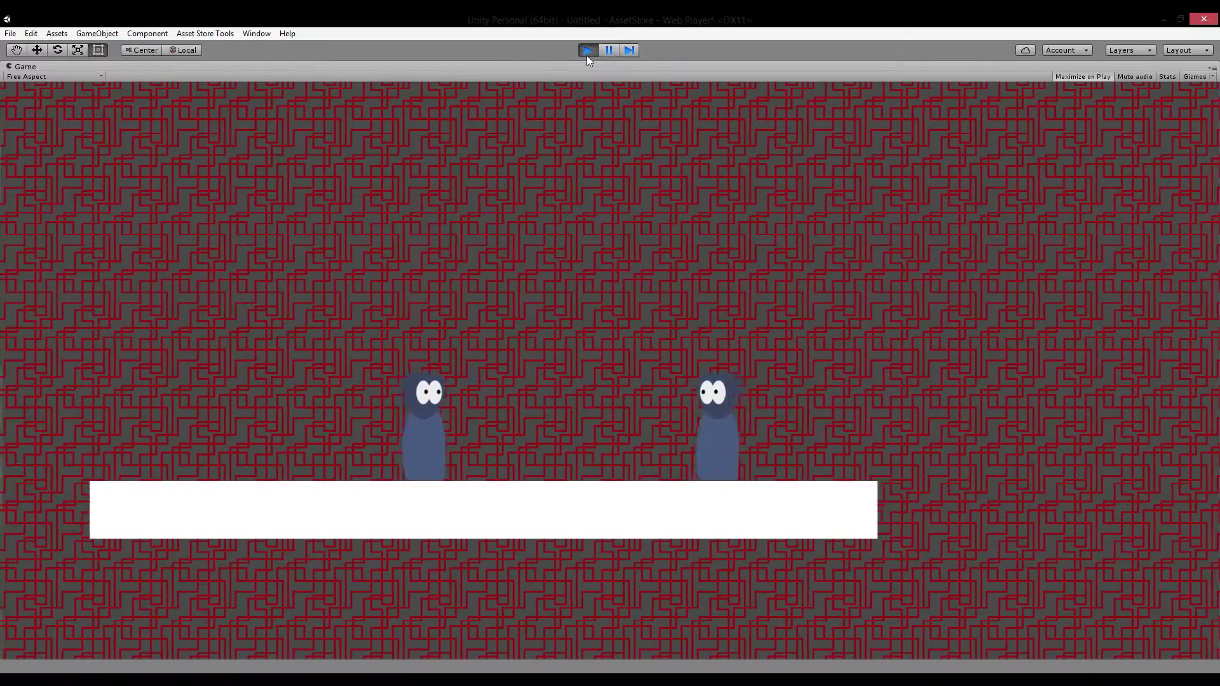
{"action": "key", "text": "space"}
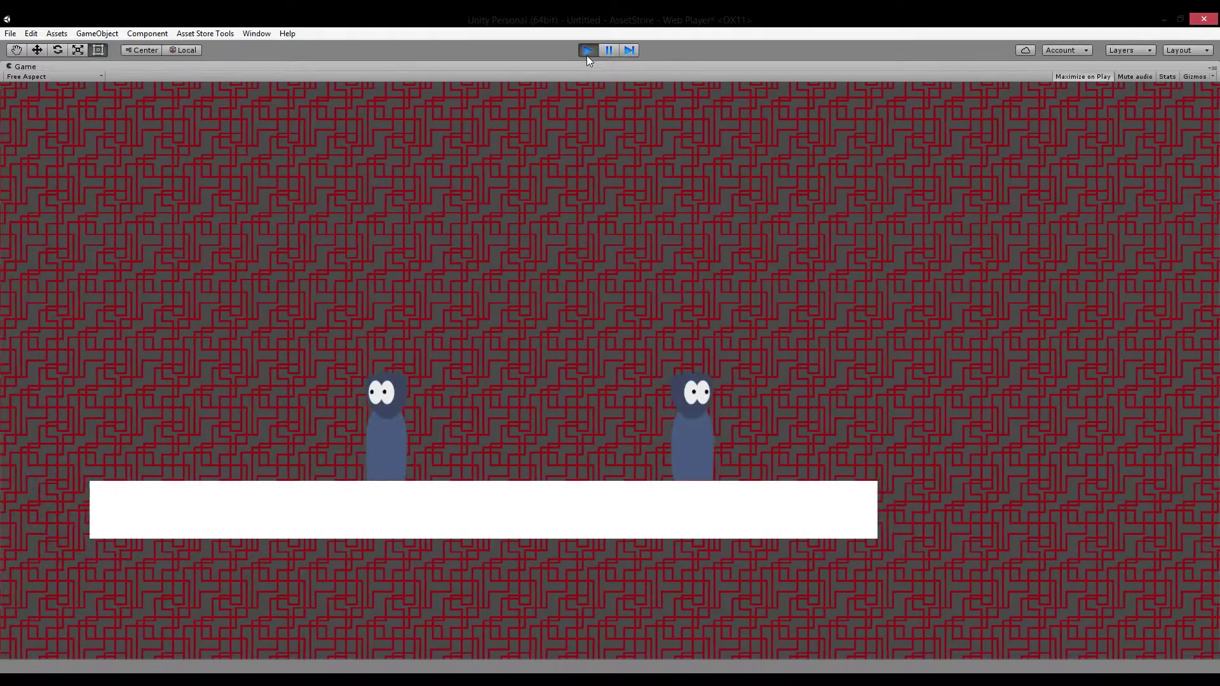
{"action": "left_click", "coordinate": [587, 53]}
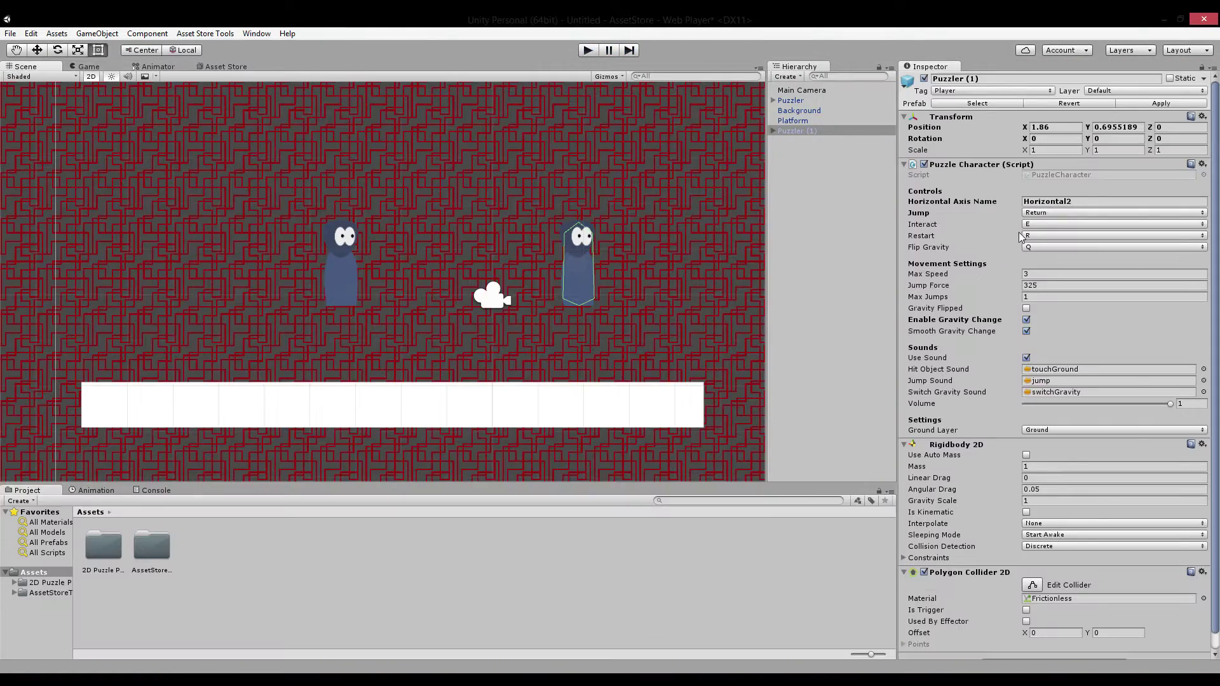
Set the duplicate Puzzler's Flip Gravity control to Asterisk and playtest the scene
{"action": "left_click", "coordinate": [1057, 248]}
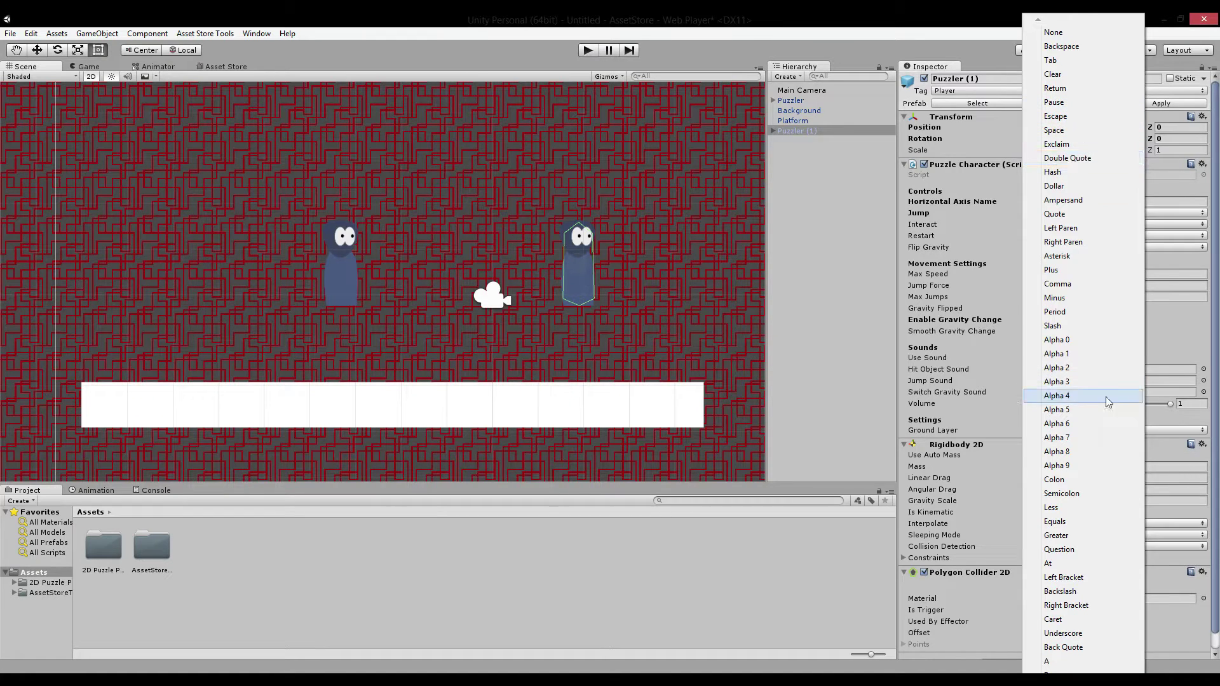
{"action": "left_click", "coordinate": [1058, 256]}
{"action": "left_click", "coordinate": [596, 52]}
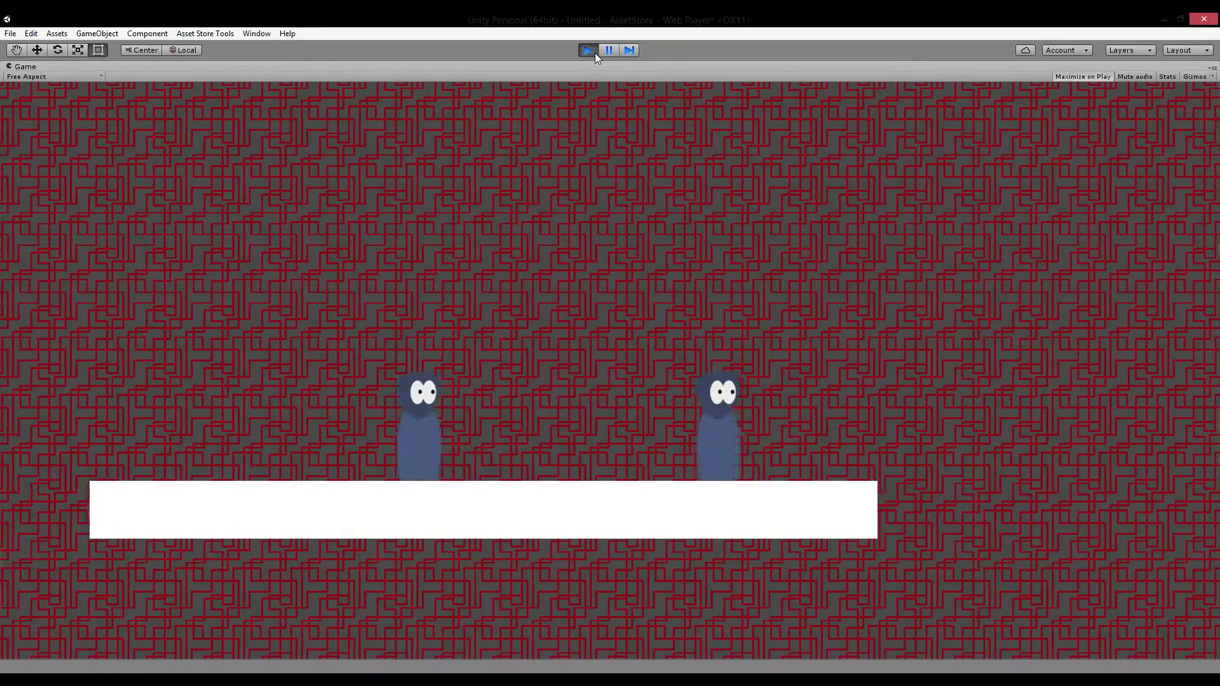
{"action": "left_click", "coordinate": [595, 52]}
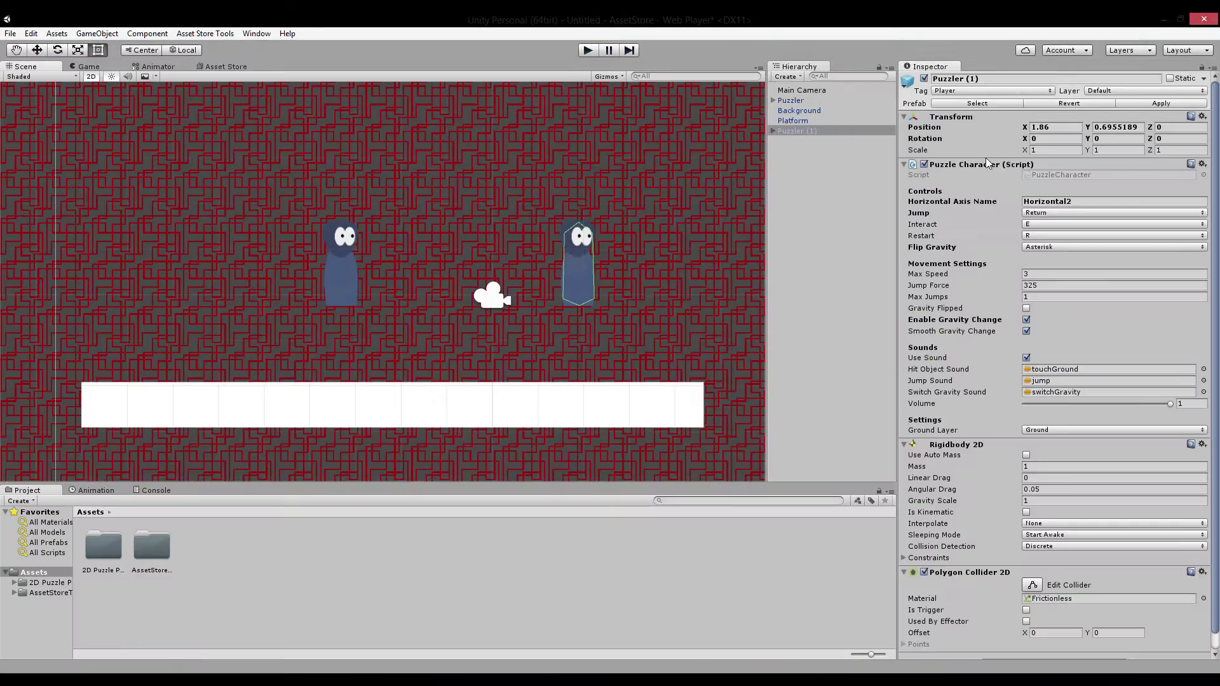
Set the duplicate Puzzler's Flip Gravity control to P
{"action": "left_click", "coordinate": [1035, 247]}
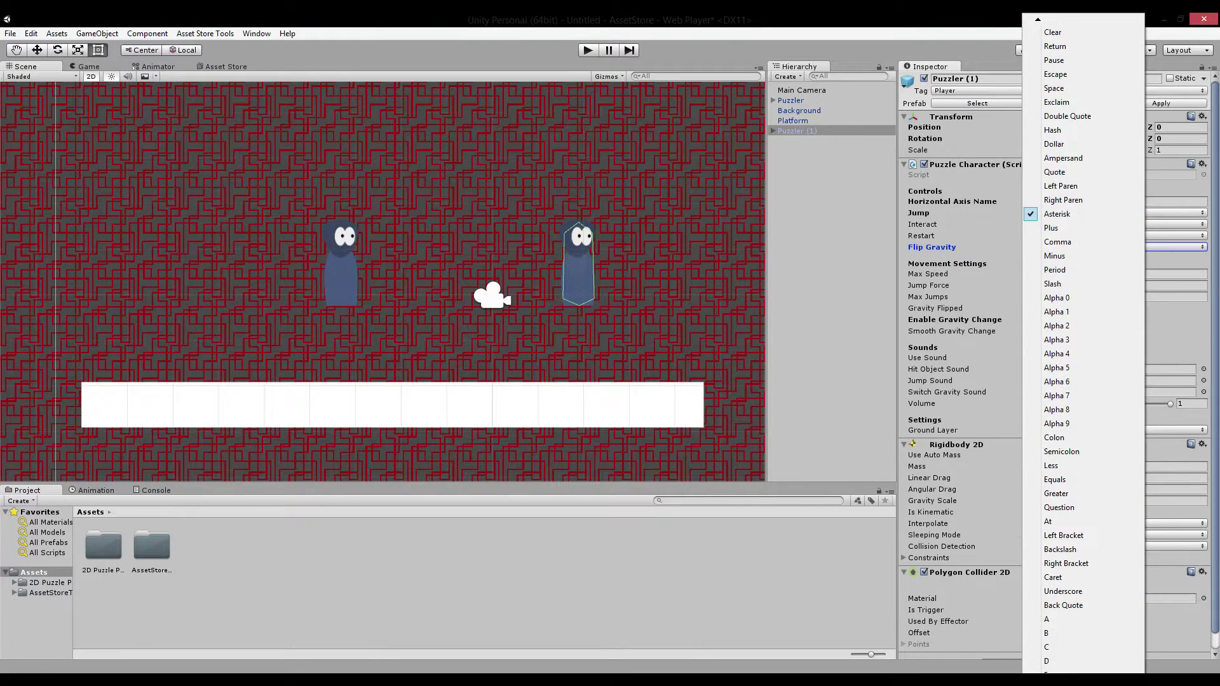
{"action": "scroll", "coordinate": [1083, 343], "scroll_direction": "down", "scroll_amount": 1}
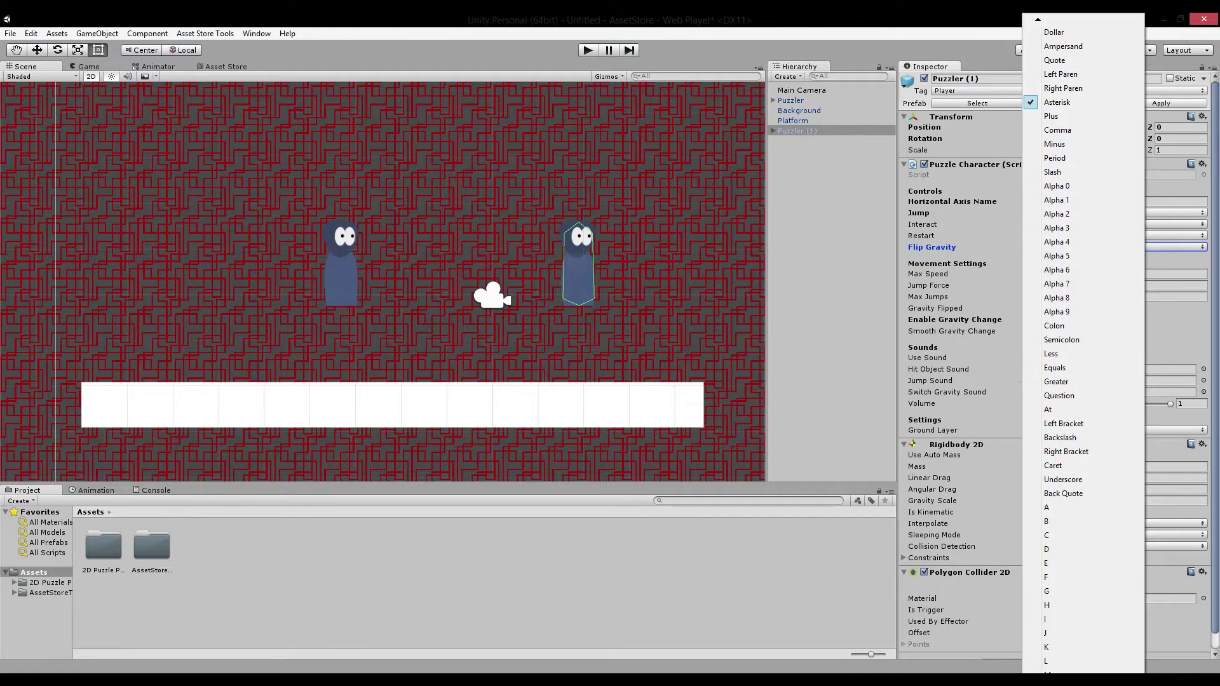
{"action": "scroll", "coordinate": [1080, 572], "scroll_direction": "down", "scroll_amount": 5}
{"action": "left_click", "coordinate": [1046, 648]}
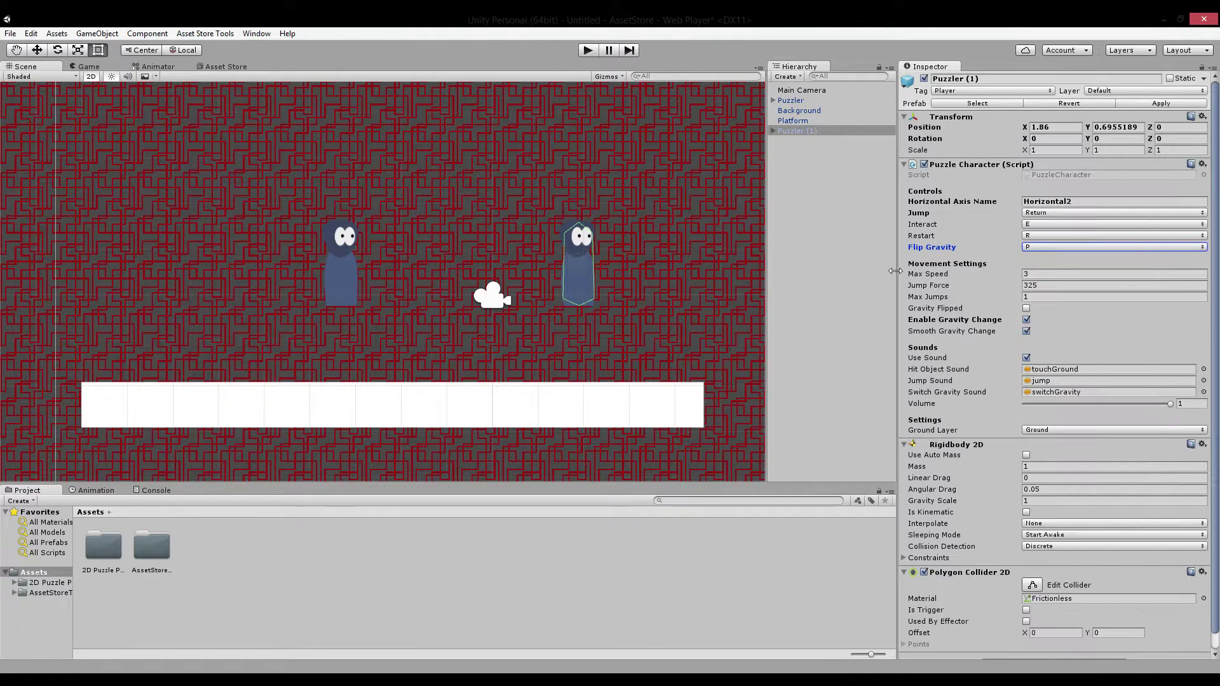
Playtest the scene, flipping the duplicate Puzzler's gravity twice with its new control and jumping with the original Puzzler
{"action": "left_click", "coordinate": [587, 49]}
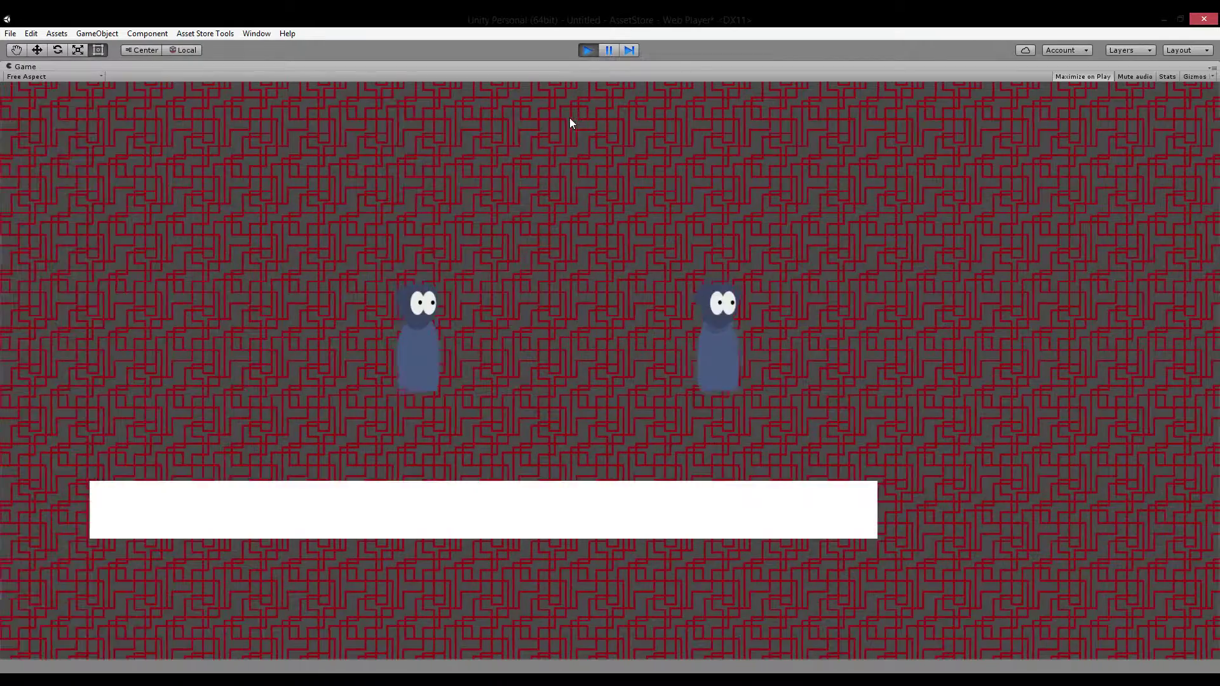
{"action": "key", "text": "p"}
{"action": "key", "text": "p"}
{"action": "key", "text": "space"}
{"action": "key", "text": "space"}
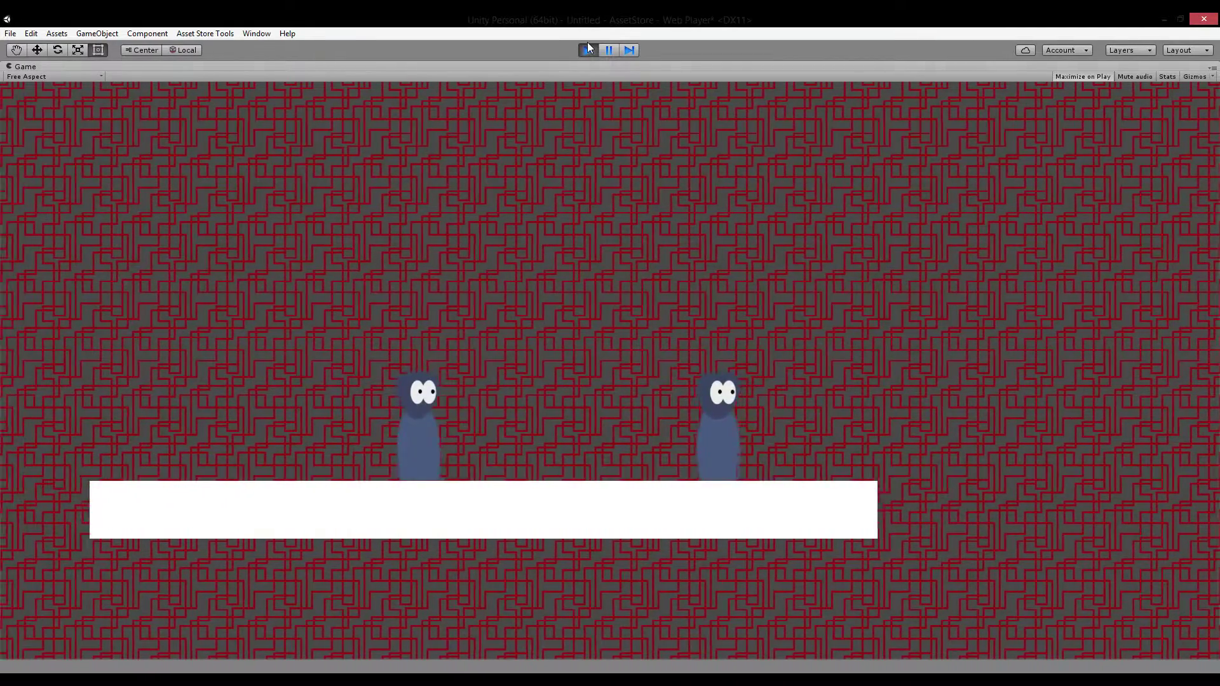
{"action": "left_click", "coordinate": [589, 50]}
Raise the original Puzzler's Max Speed to 7.88 and playtest its movement along the platform
{"action": "middle_click_drag", "start_coordinate": [354, 252], "coordinate": [481, 242]}
{"action": "scroll", "coordinate": [413, 222], "scroll_direction": "up", "scroll_amount": 5}
{"action": "left_click", "coordinate": [413, 223]}
{"action": "scroll", "coordinate": [468, 247], "scroll_direction": "up", "scroll_amount": 4}
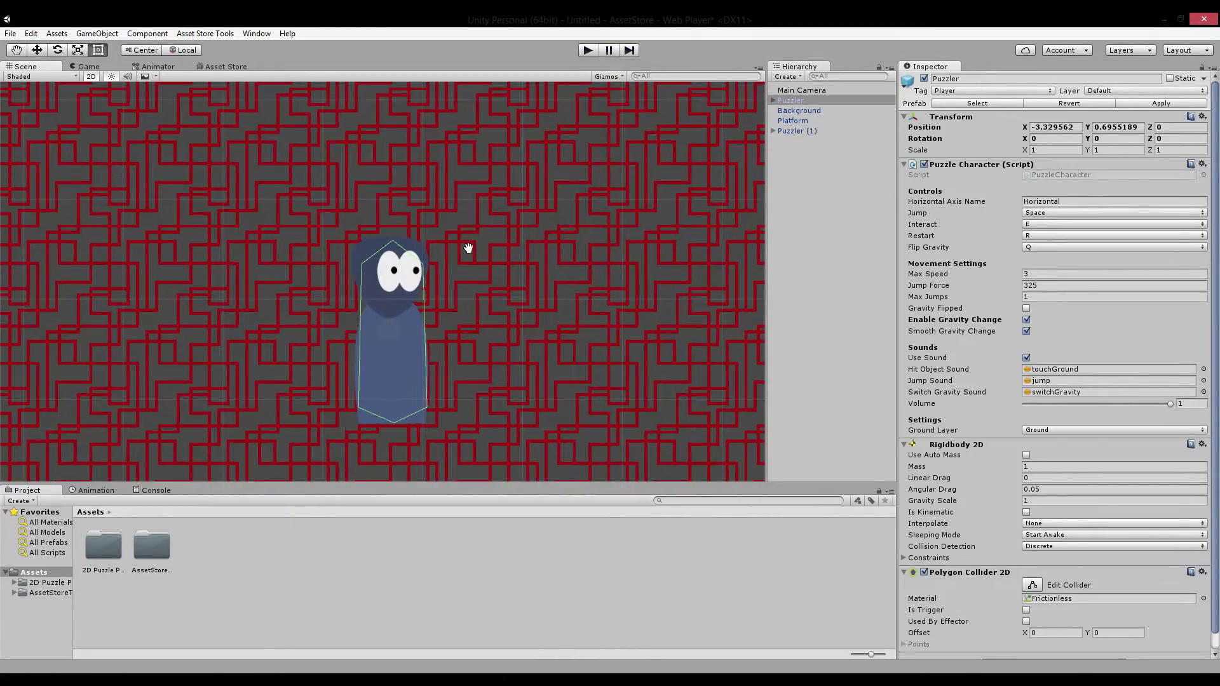
{"action": "middle_click_drag", "start_coordinate": [447, 280], "coordinate": [468, 222]}
{"action": "scroll", "coordinate": [469, 222], "scroll_direction": "up", "scroll_amount": 7}
{"action": "middle_click_drag", "start_coordinate": [552, 162], "coordinate": [549, 193]}
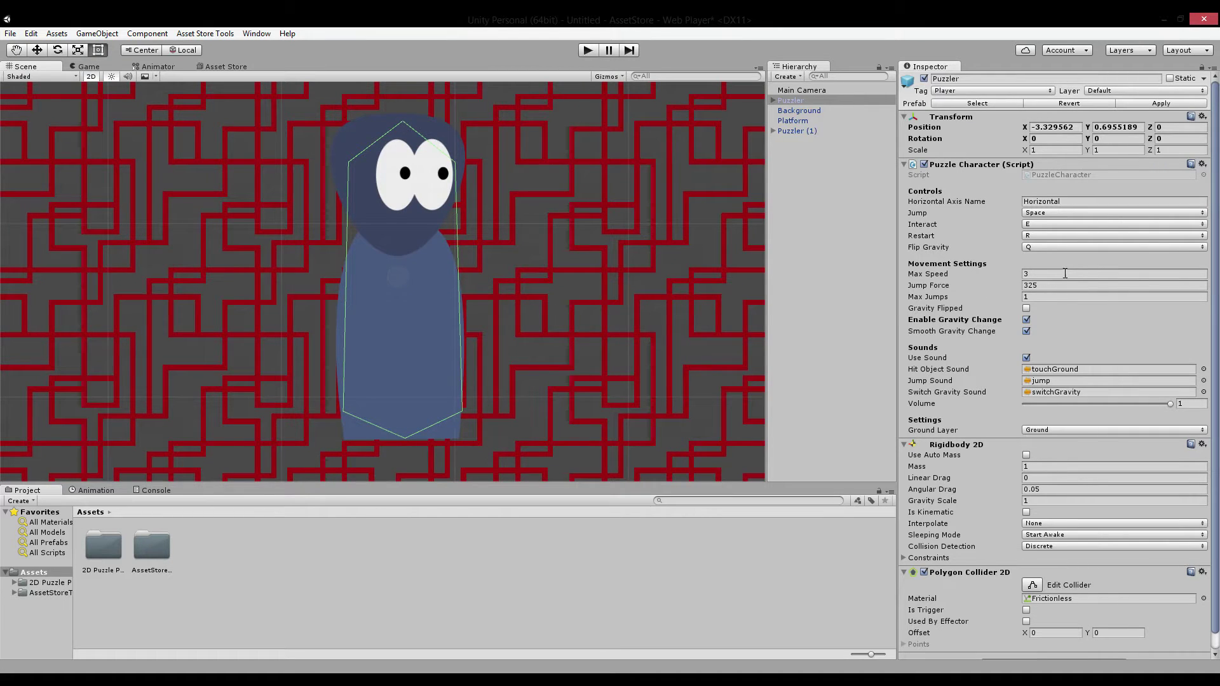
{"action": "left_click_drag", "start_coordinate": [1013, 273], "coordinate": [1058, 278]}
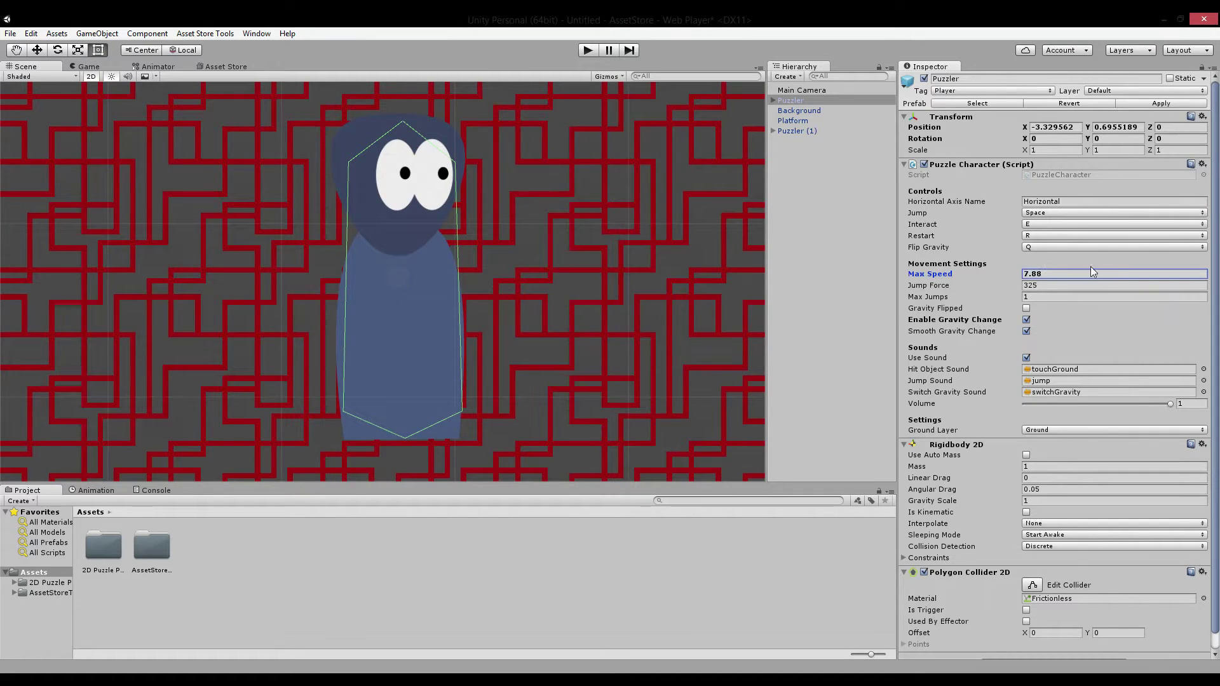
{"action": "left_click", "coordinate": [587, 50]}
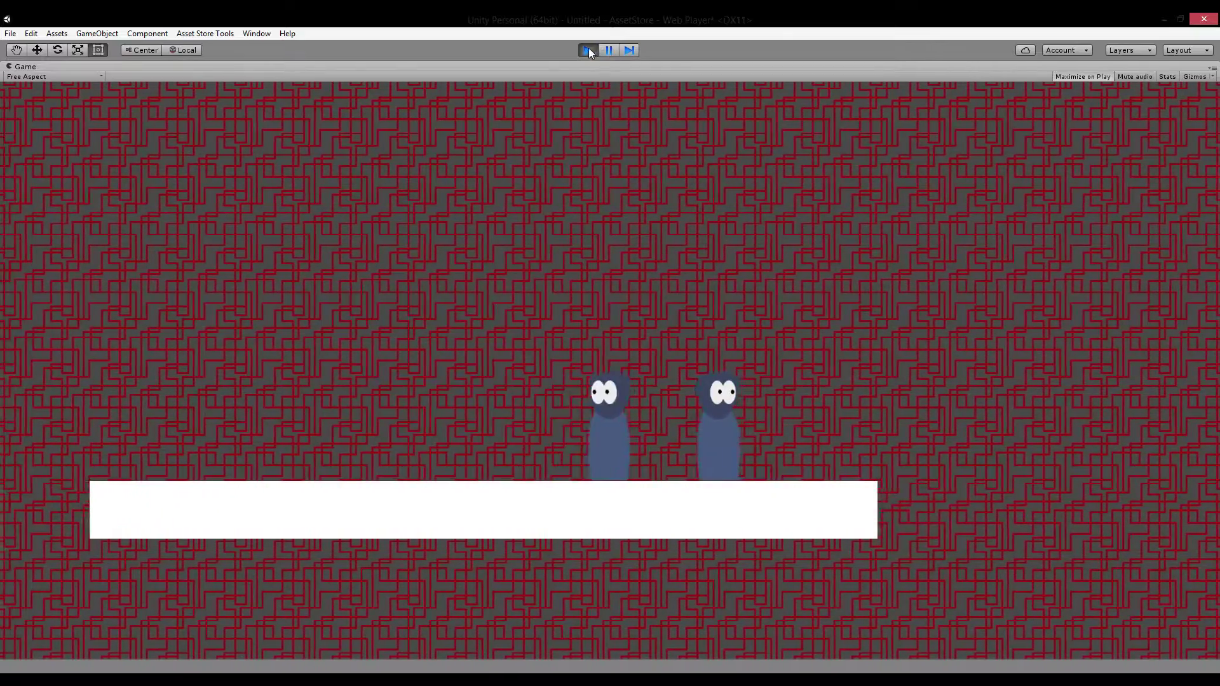
{"action": "left_click", "coordinate": [587, 50]}
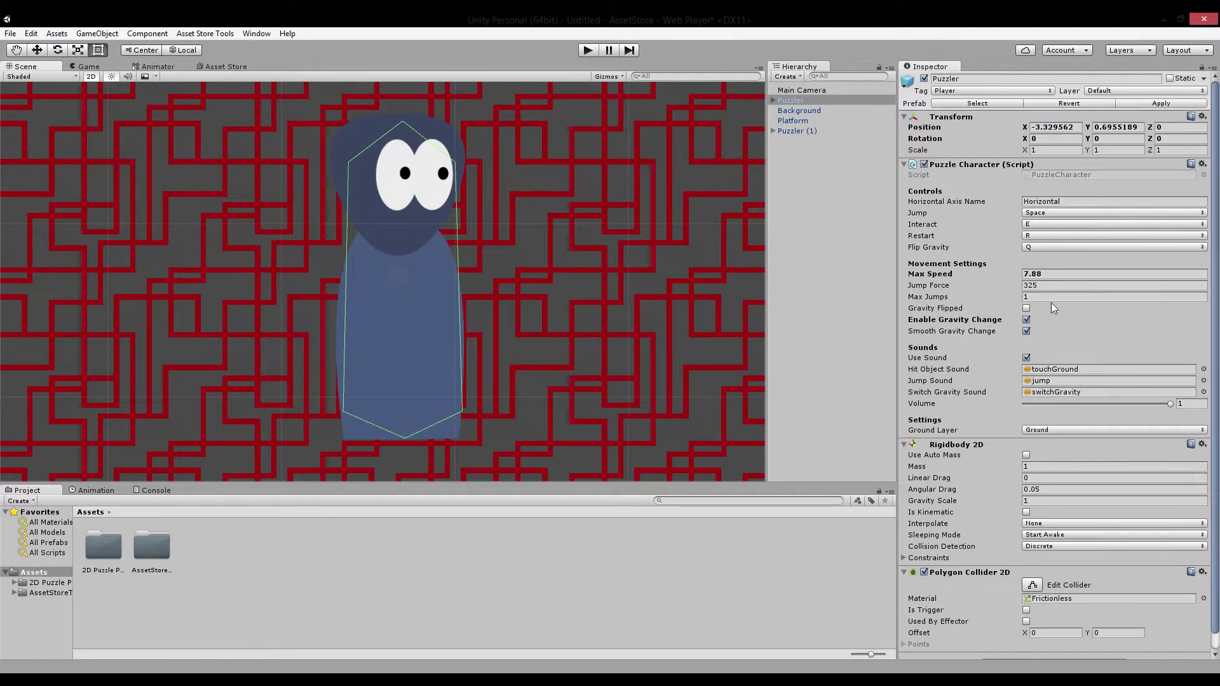
Set the original Puzzler's Max Speed to 3 and its Jump Force to 382.81
{"action": "left_click", "coordinate": [1045, 274]}
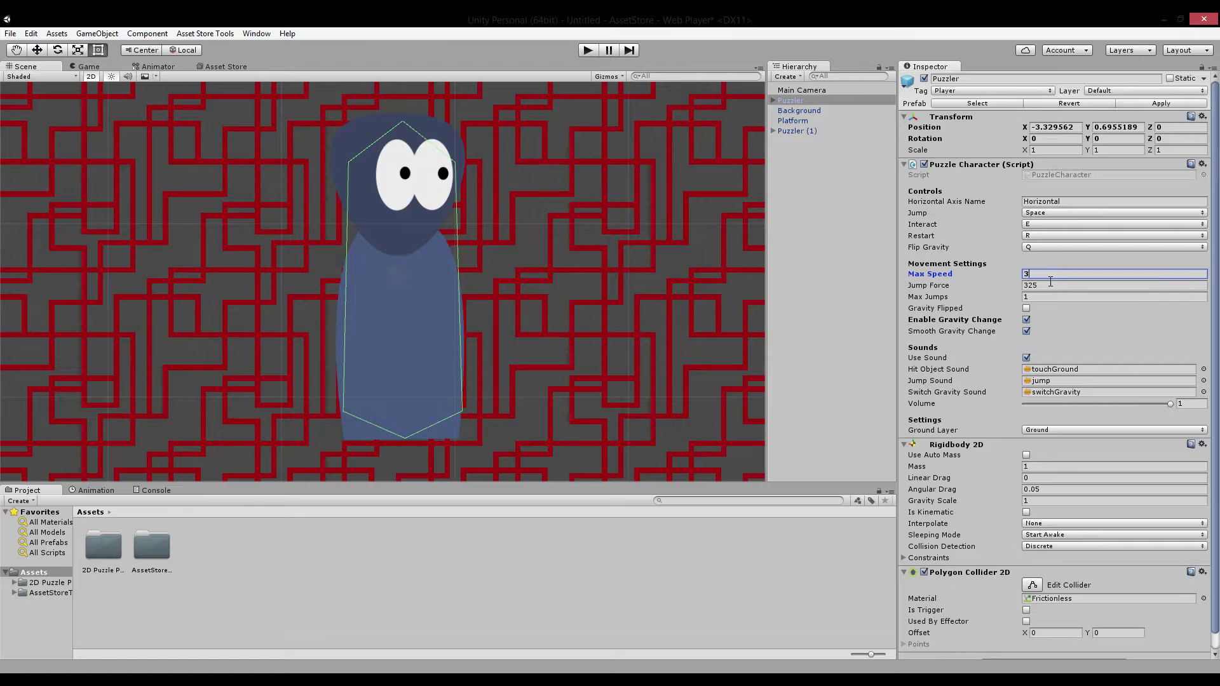
{"action": "left_click_drag", "start_coordinate": [964, 287], "coordinate": [1074, 286]}
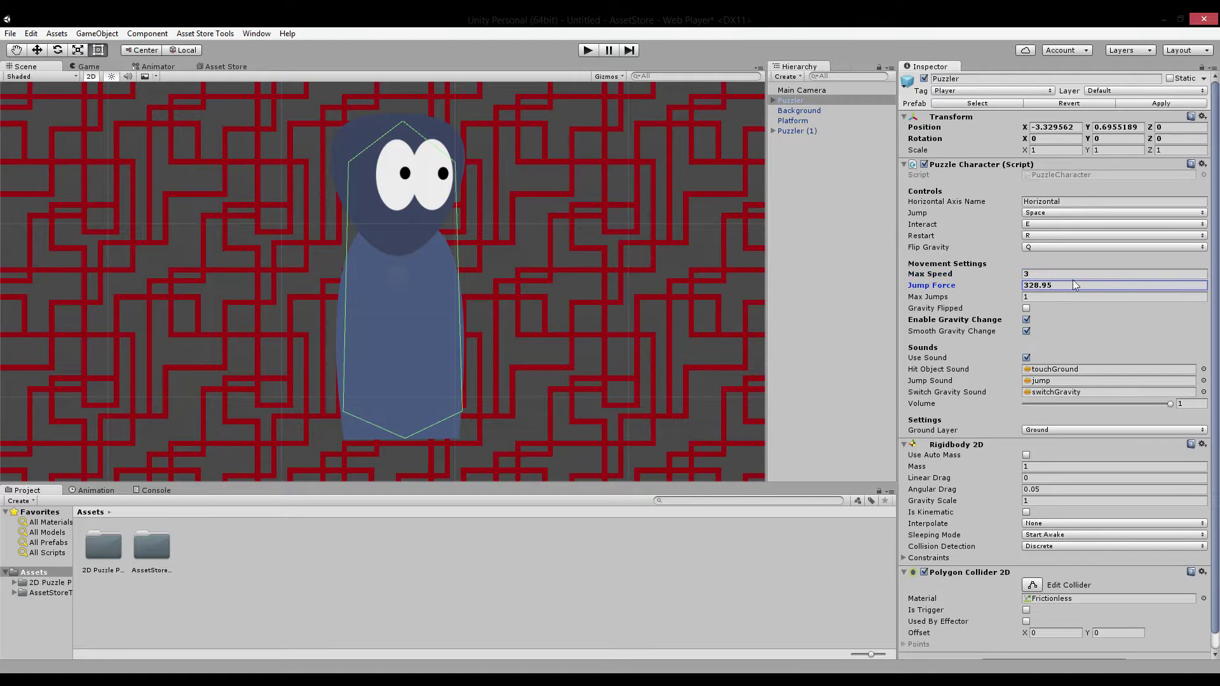
Playtest the original Puzzler's stronger jump while moving it back and forth across the platform
{"action": "left_click", "coordinate": [588, 50]}
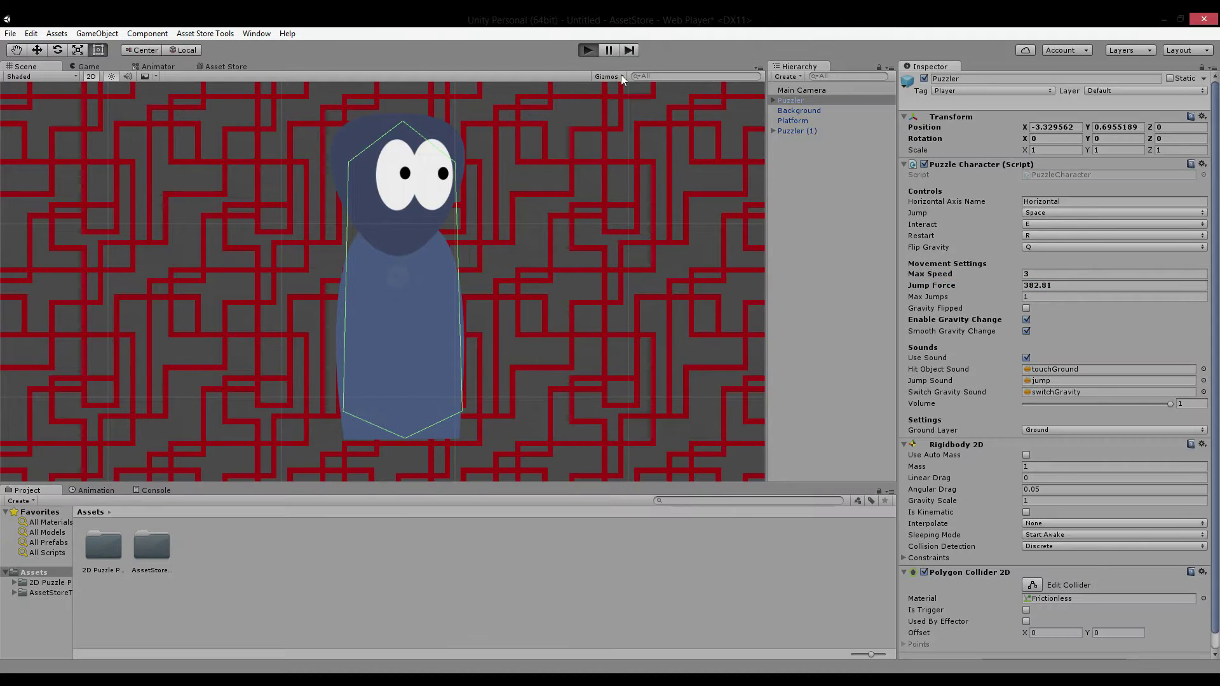
{"action": "key", "text": "space"}
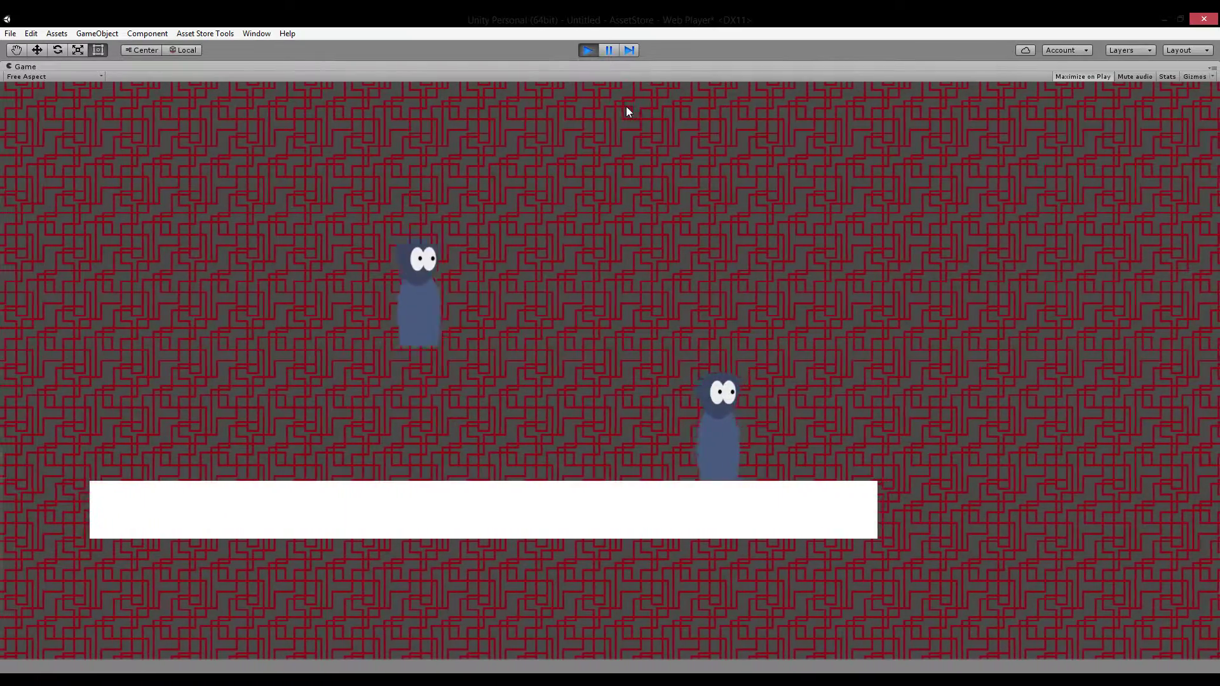
{"action": "key", "text": "Left"}
{"action": "key", "text": "space"}
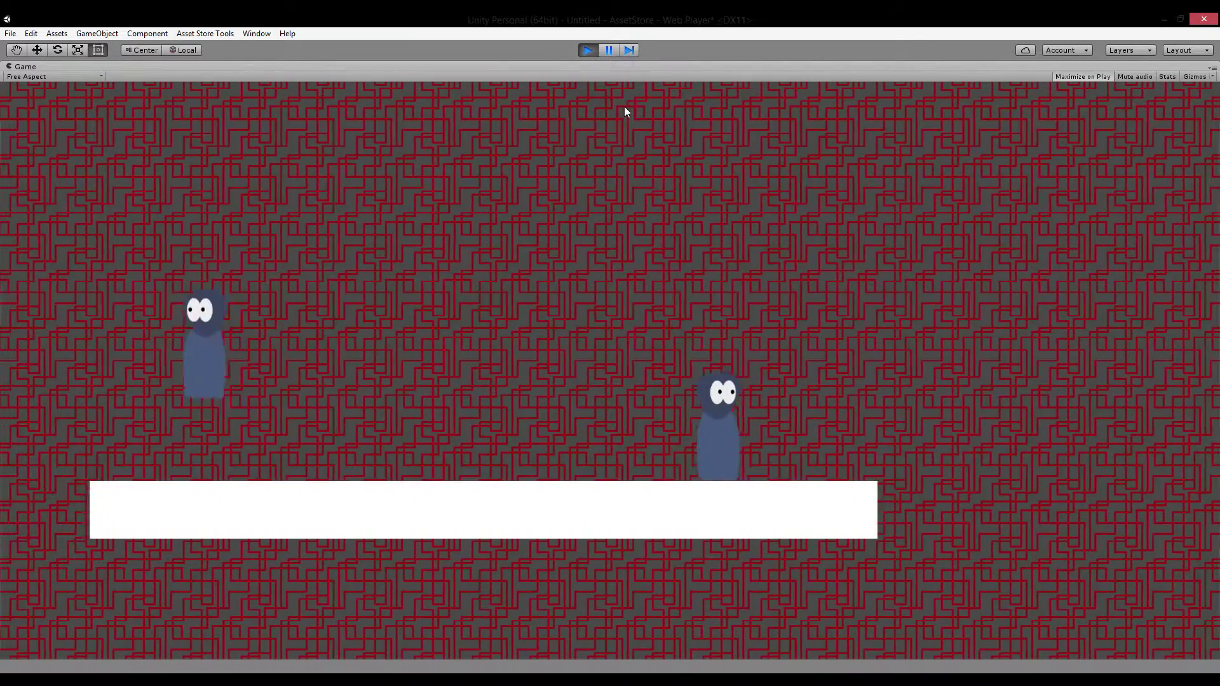
{"action": "key", "text": "Right"}
{"action": "key", "text": "Left"}
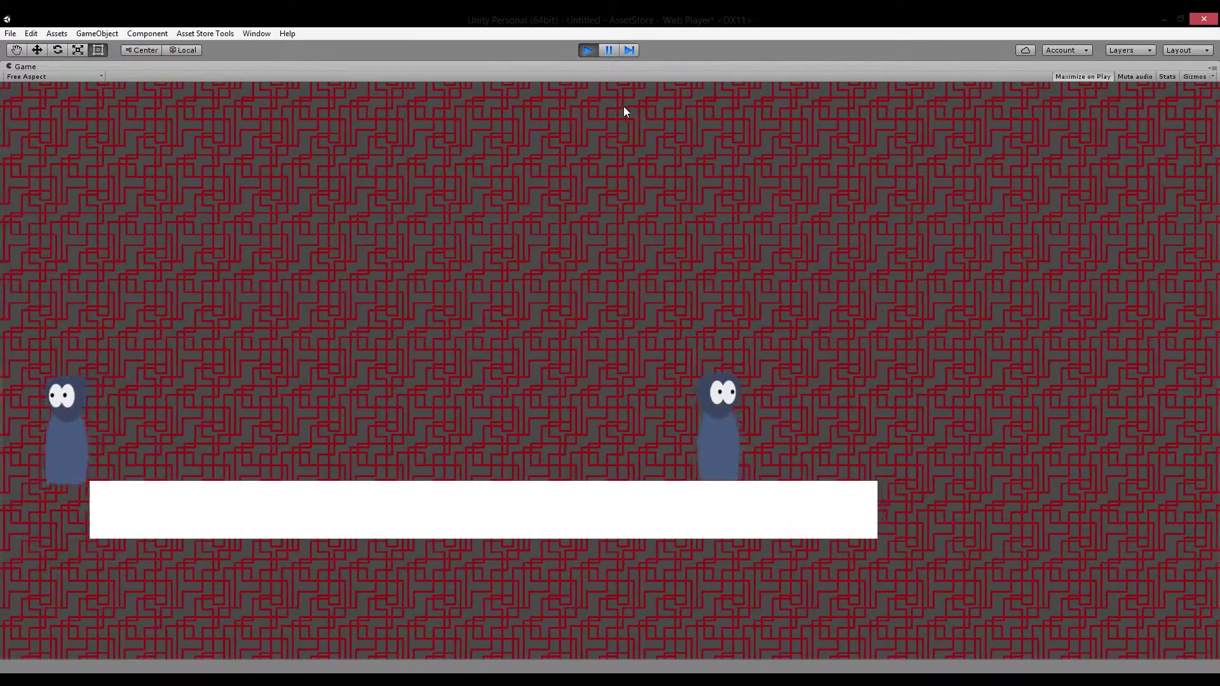
{"action": "key", "text": "space"}
{"action": "key", "text": "Right"}
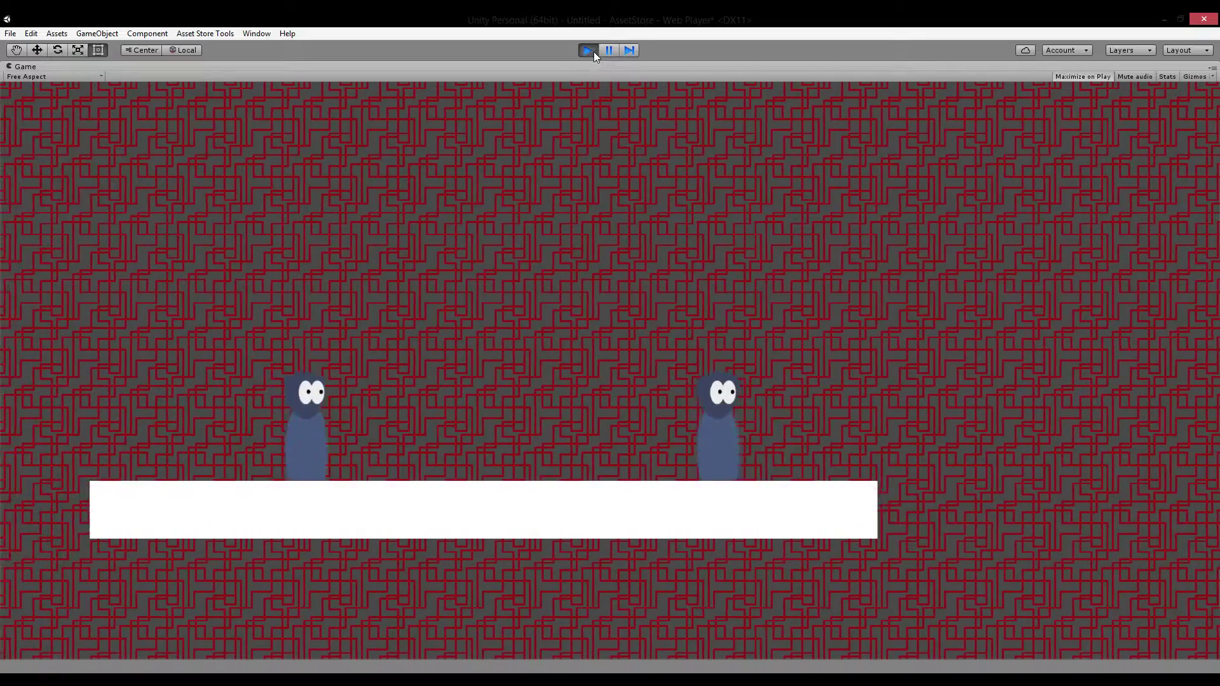
{"action": "left_click", "coordinate": [589, 50]}
Set the original Puzzler's Max Jumps to 2
{"action": "scroll", "coordinate": [705, 315], "scroll_direction": "down", "scroll_amount": 5}
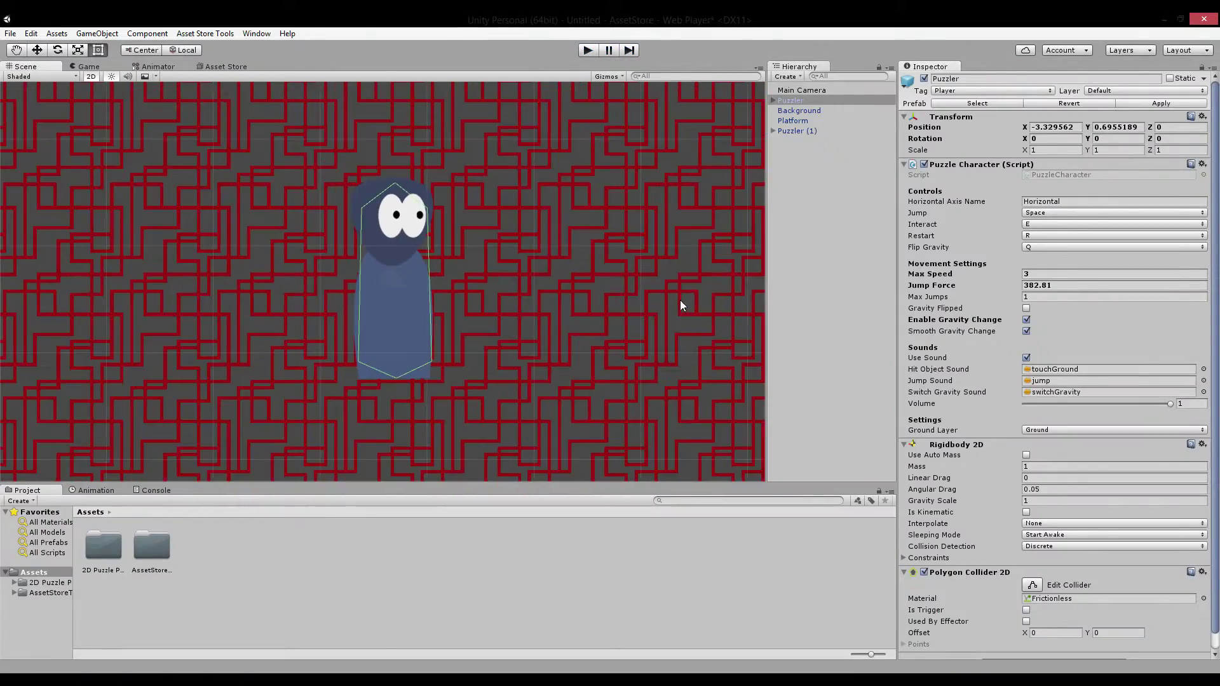
{"action": "scroll", "coordinate": [684, 297], "scroll_direction": "down", "scroll_amount": 5}
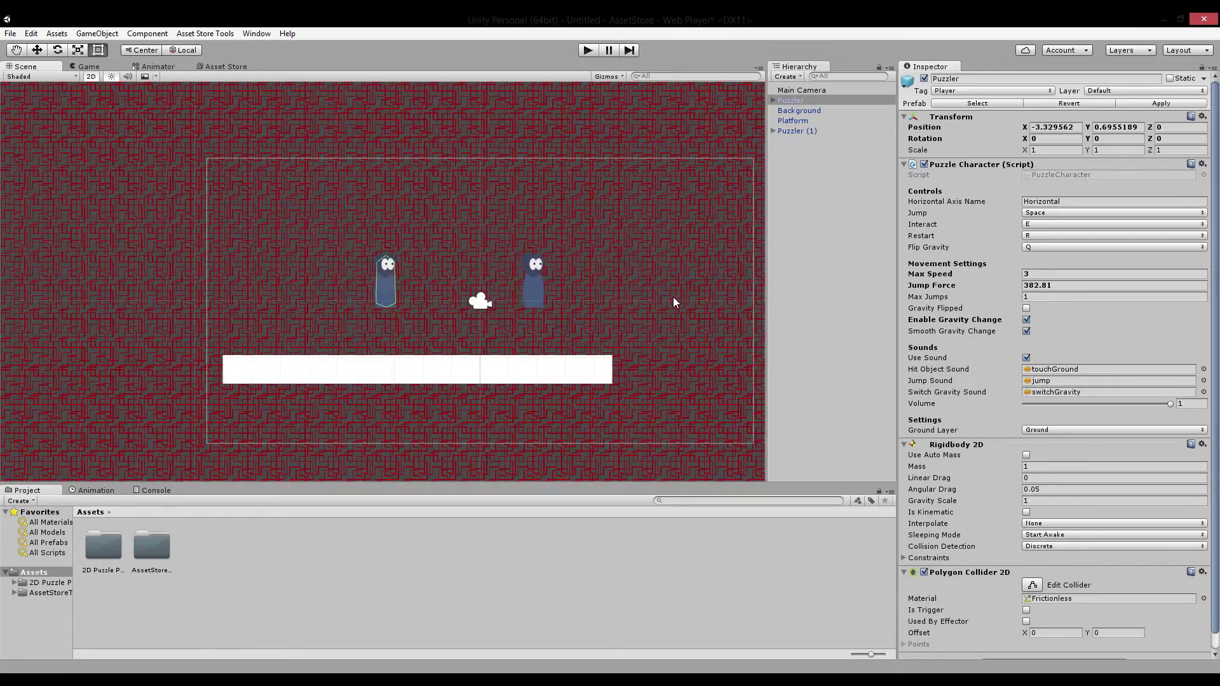
{"action": "scroll", "coordinate": [676, 302], "scroll_direction": "up", "scroll_amount": 6}
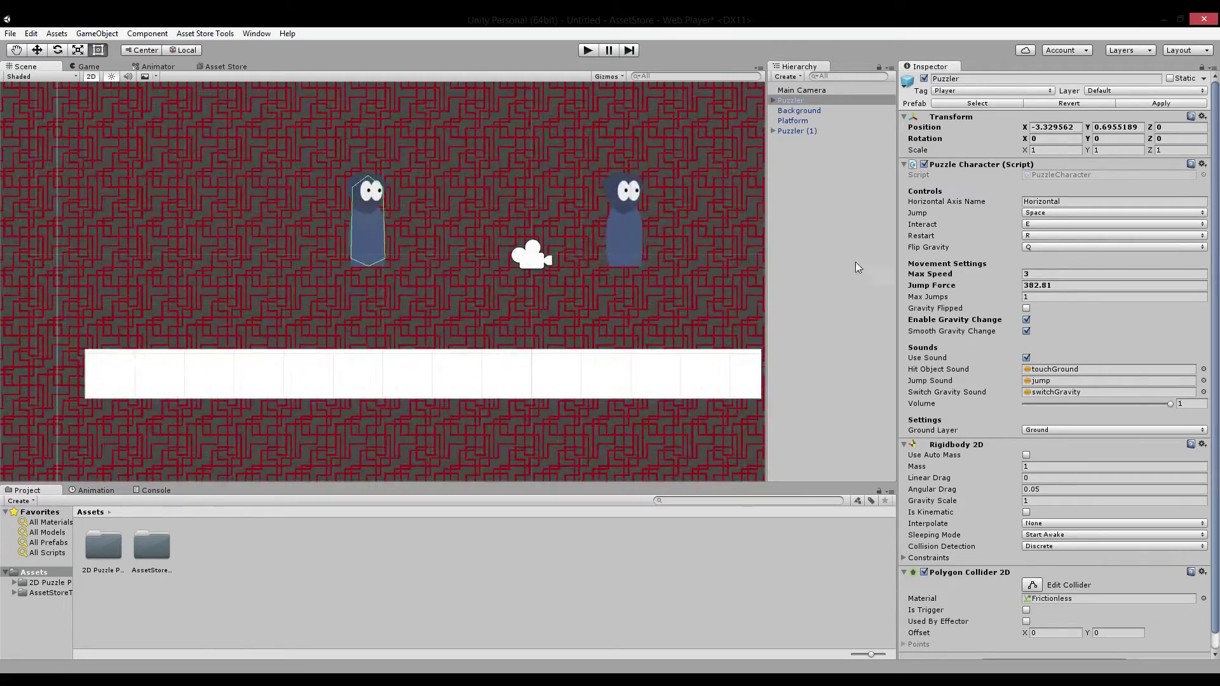
{"action": "left_click", "coordinate": [965, 297]}
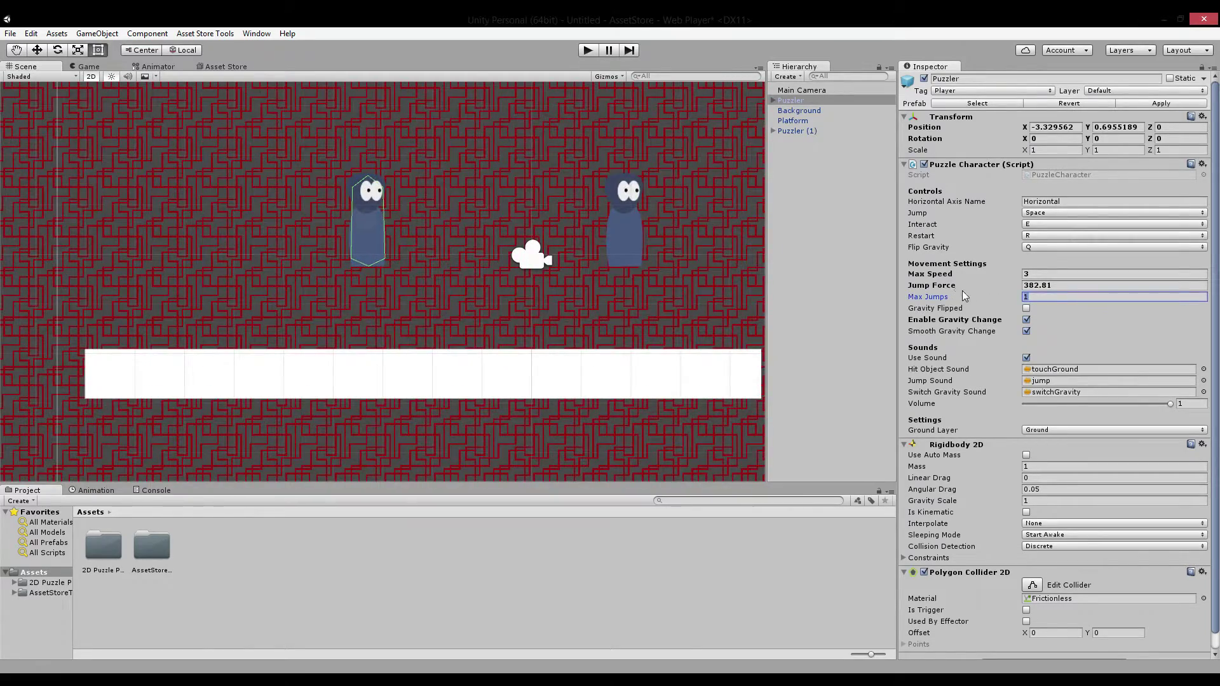
{"action": "type", "text": "2"}
Playtest double jumps with the original Puzzler while moving it in both directions
{"action": "left_click", "coordinate": [588, 55]}
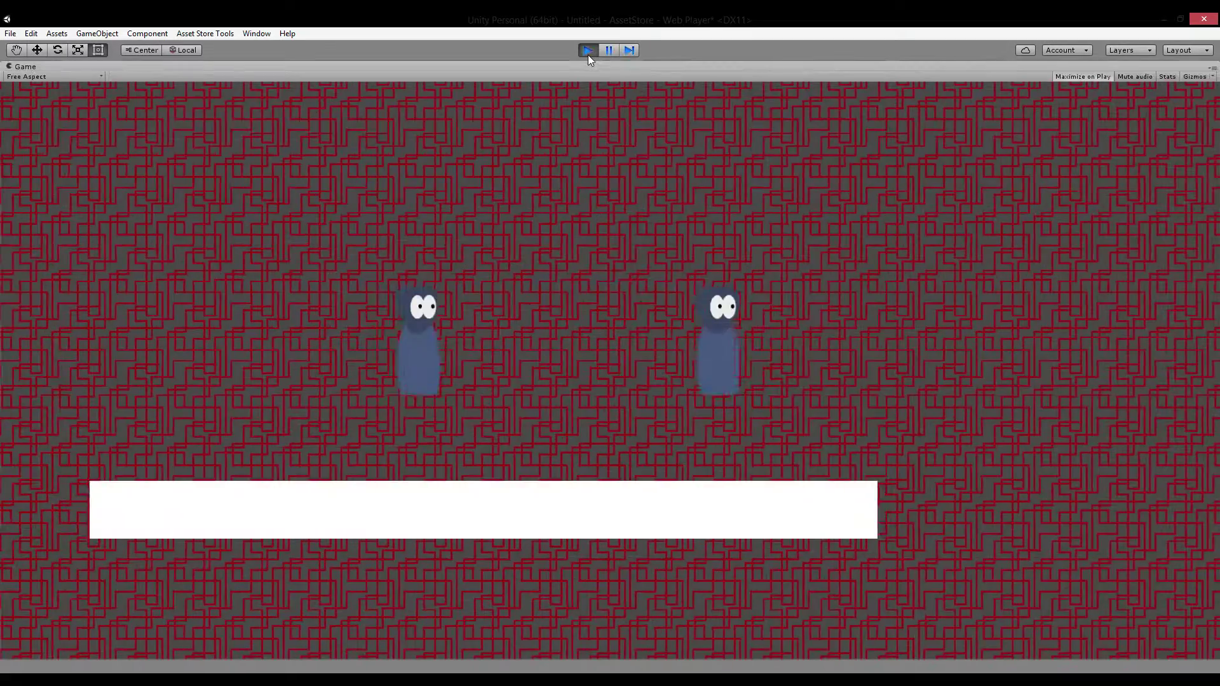
{"action": "key", "text": "space"}
{"action": "key", "text": "a"}
{"action": "key", "text": "space"}
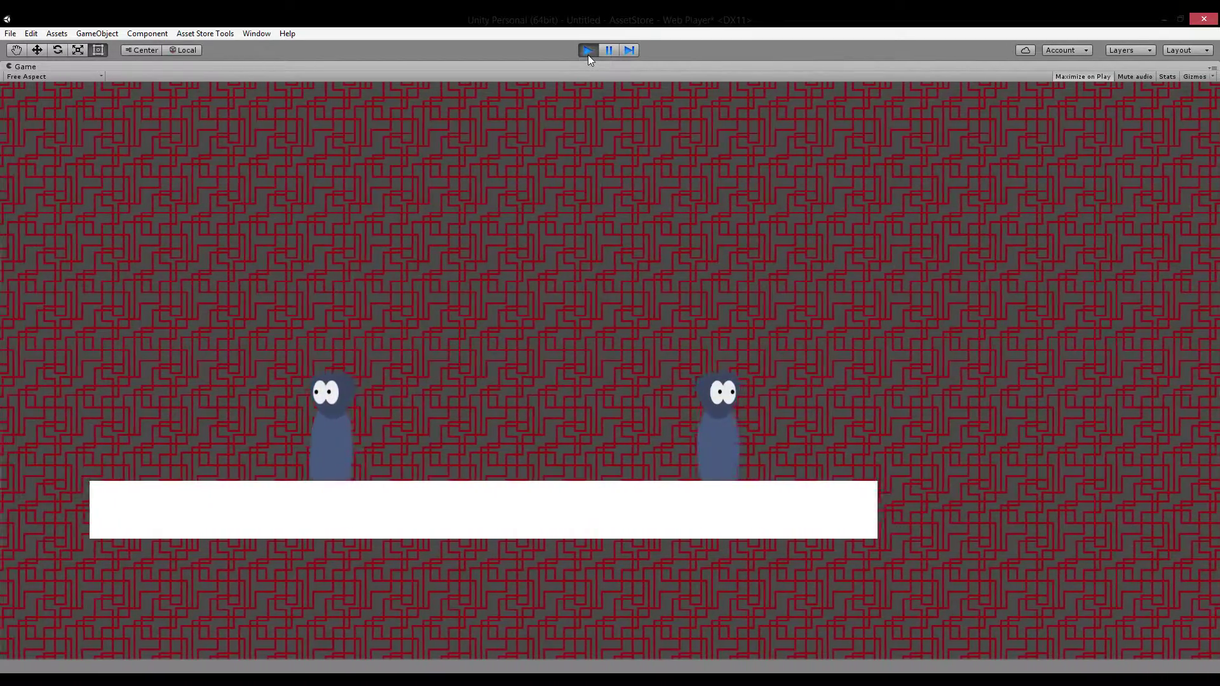
{"action": "key", "text": "space"}
{"action": "key", "text": "d"}
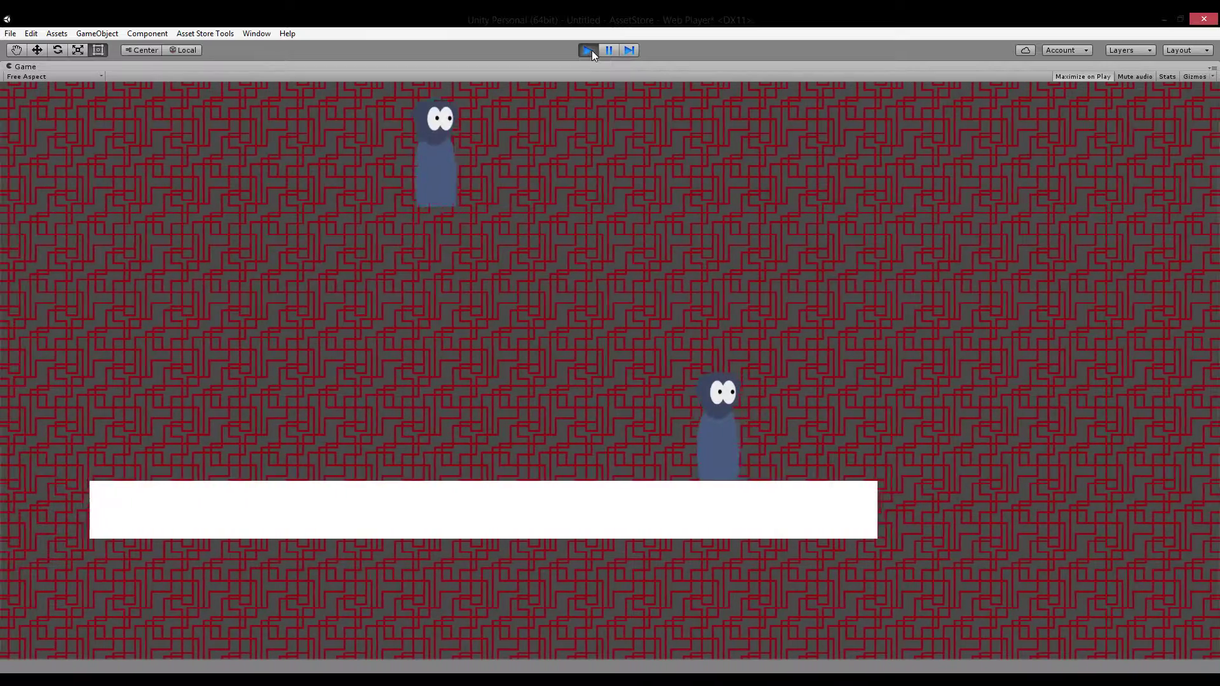
{"action": "left_click", "coordinate": [591, 51]}
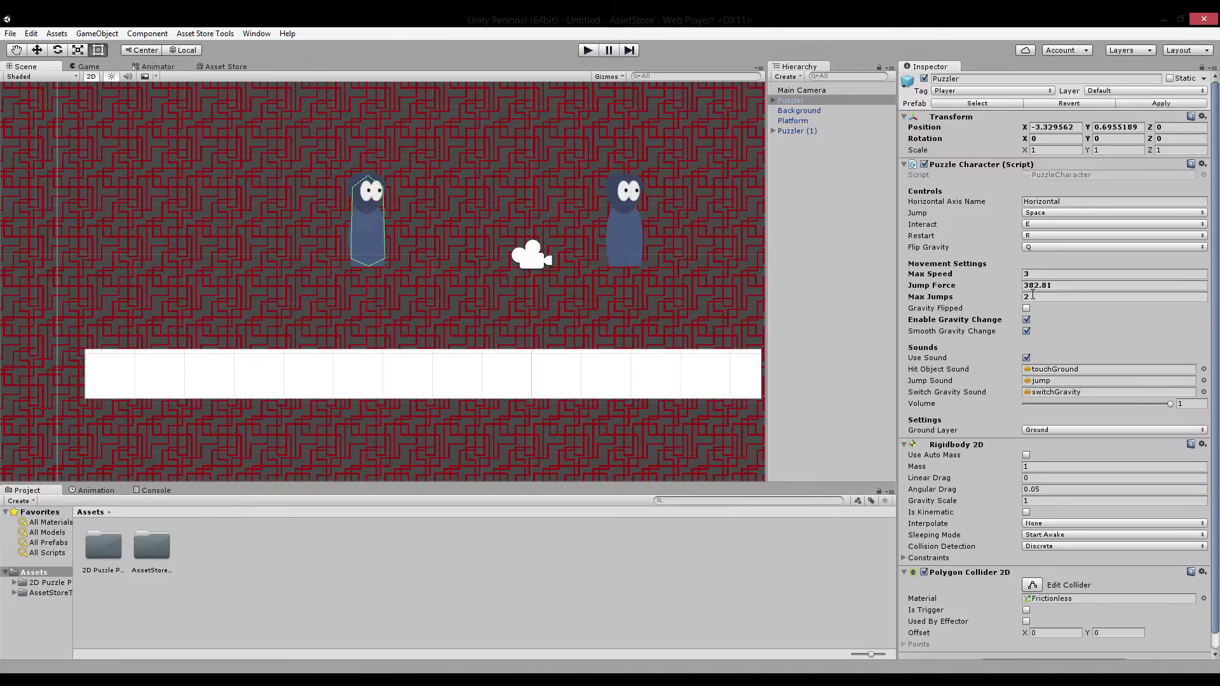
Replace the original Puzzler's Max Jumps value with 1
{"action": "left_click", "coordinate": [1001, 297]}
{"action": "type", "text": "1000-"}
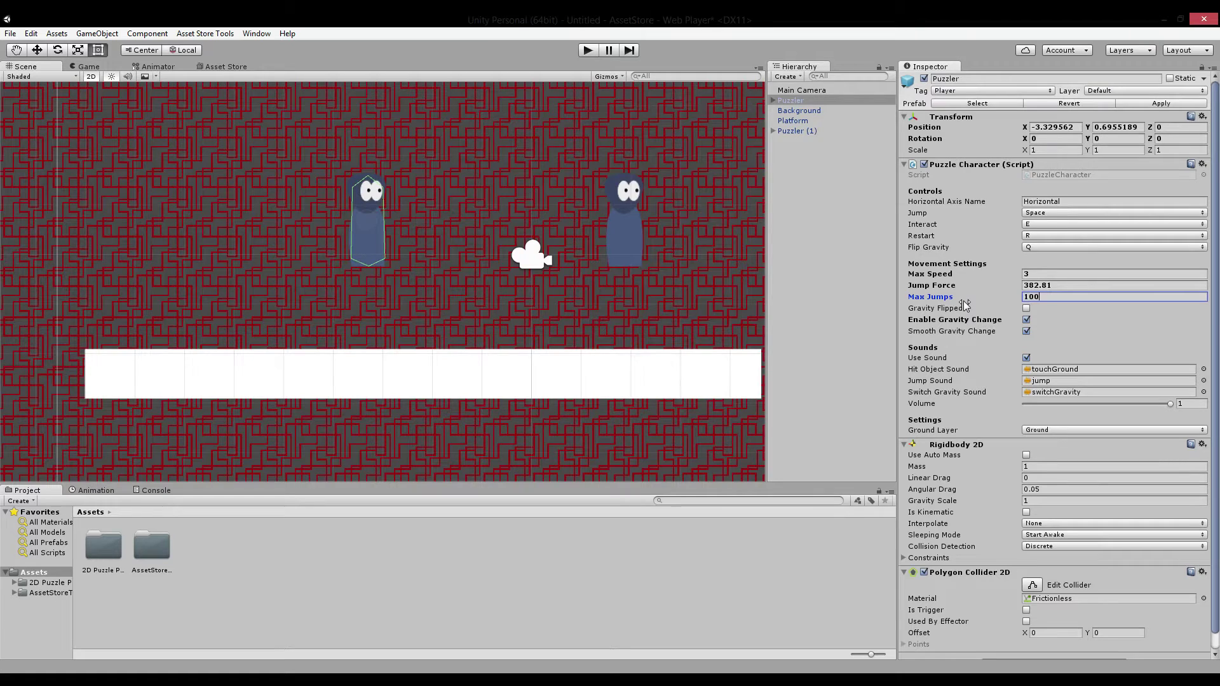
{"action": "key", "text": "BackSpace"}
{"action": "key", "text": "BackSpace"}
{"action": "key", "text": "BackSpace"}
Enable Gravity Flipped on the original Puzzler and playtest the scene
{"action": "left_click", "coordinate": [1026, 309]}
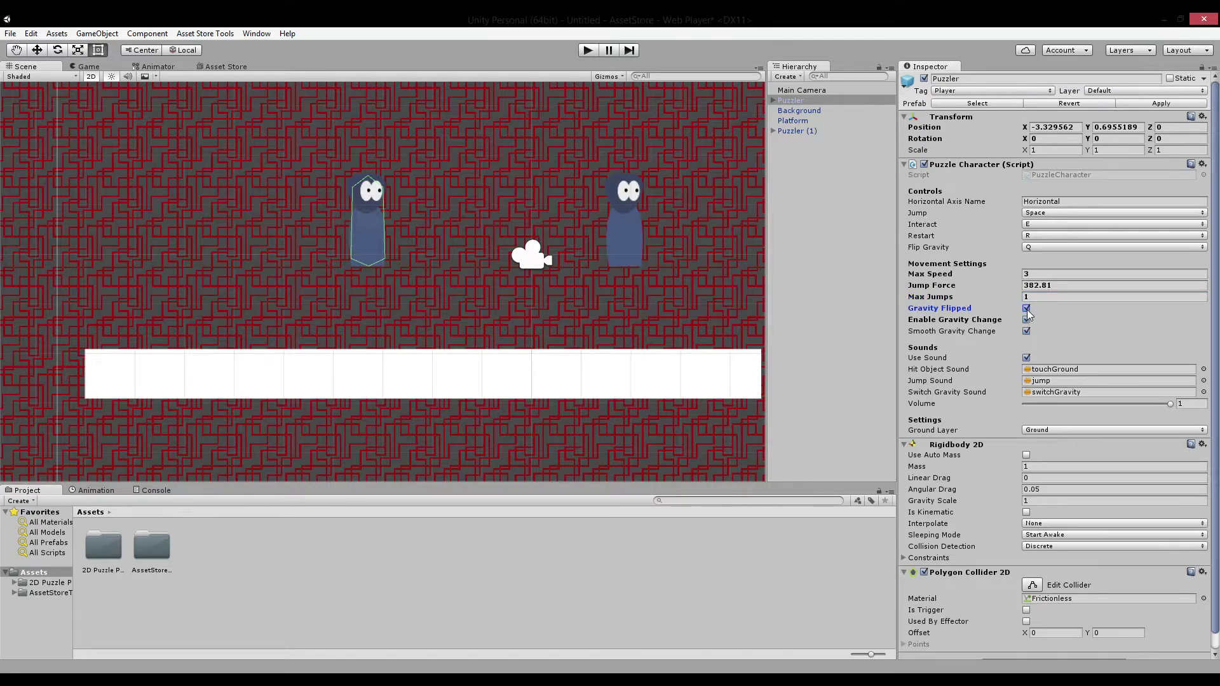
{"action": "left_click", "coordinate": [594, 51]}
Move the original Puzzler below the platform to Y -3.97 and playtest it with flipped gravity
{"action": "key", "text": "w"}
{"action": "left_click_drag", "start_coordinate": [366, 174], "coordinate": [447, 389]}
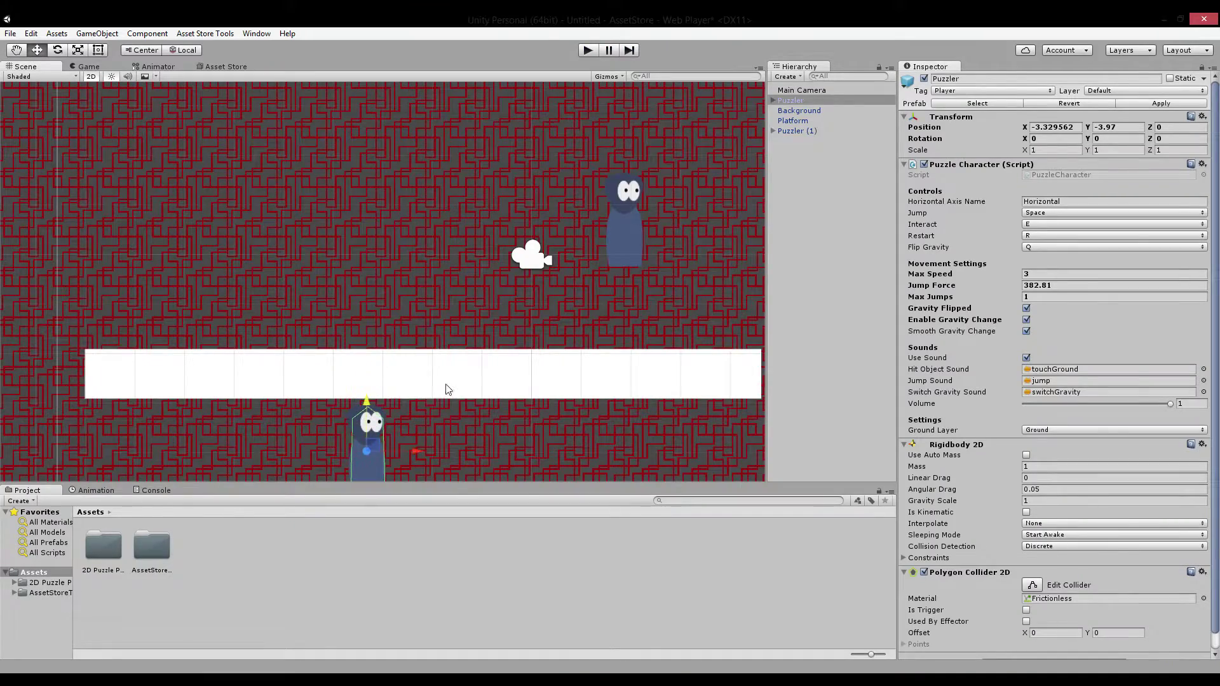
{"action": "left_click", "coordinate": [592, 55]}
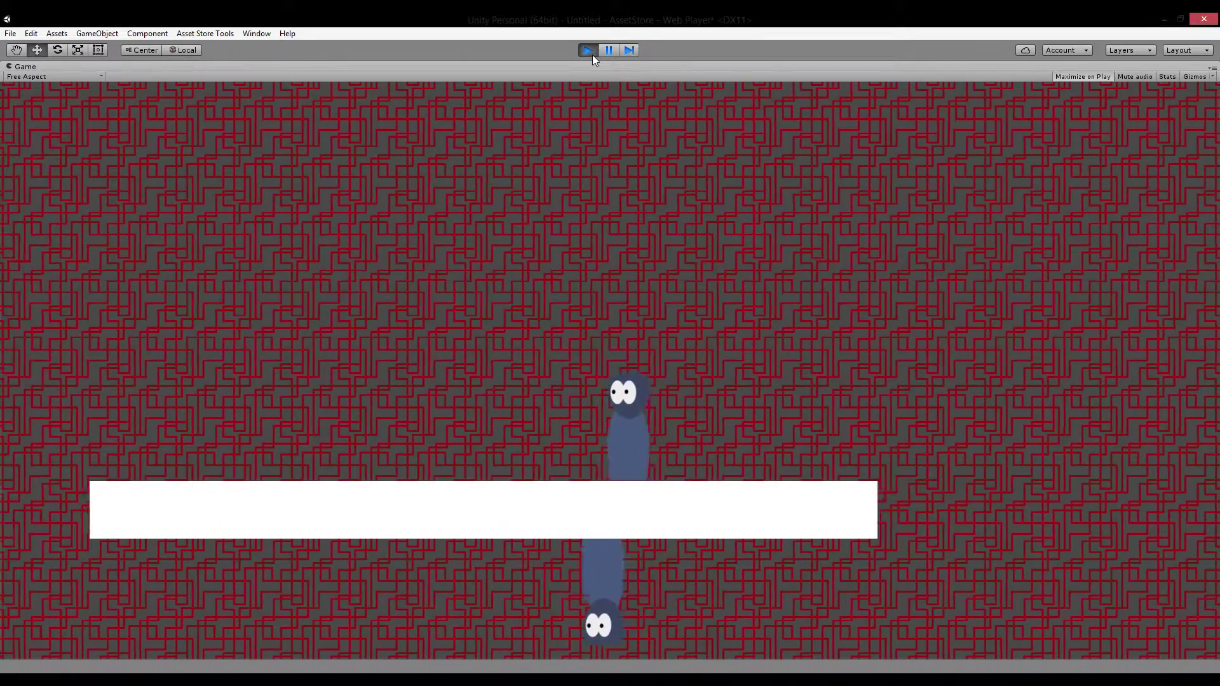
{"action": "left_click", "coordinate": [592, 54]}
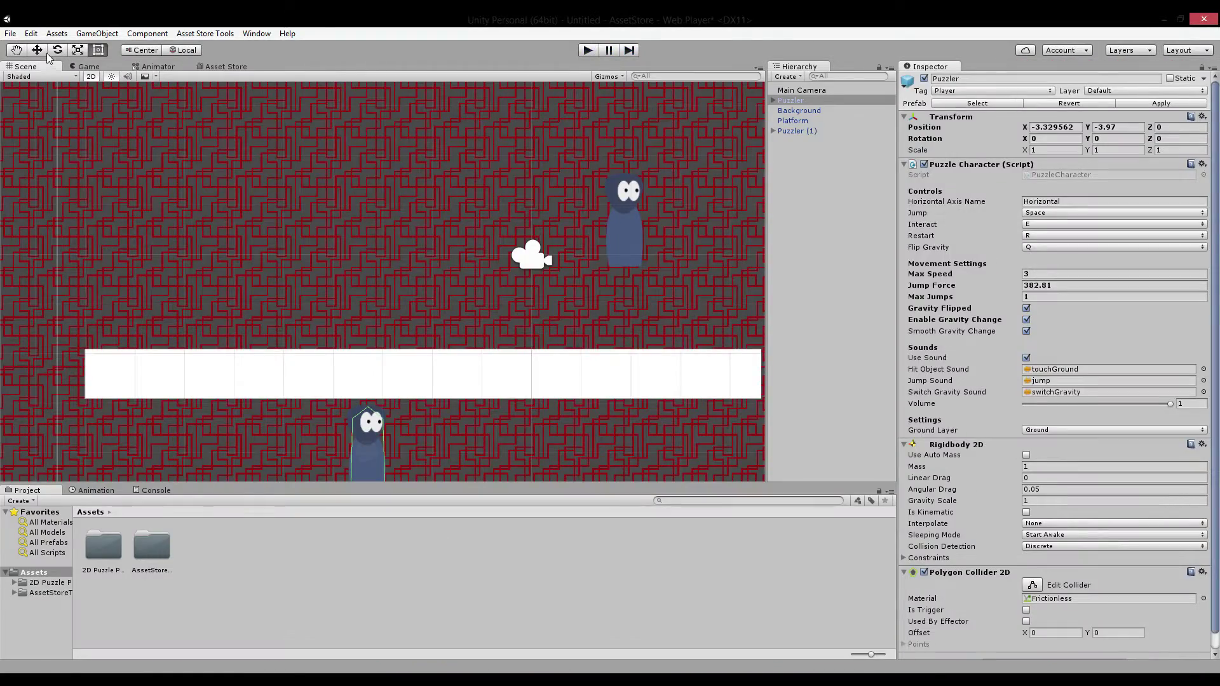
Move the original Puzzler back above the platform to Y 0.09 and disable its Gravity Flipped option
{"action": "left_click", "coordinate": [45, 52]}
{"action": "left_click_drag", "start_coordinate": [365, 404], "coordinate": [436, 204]}
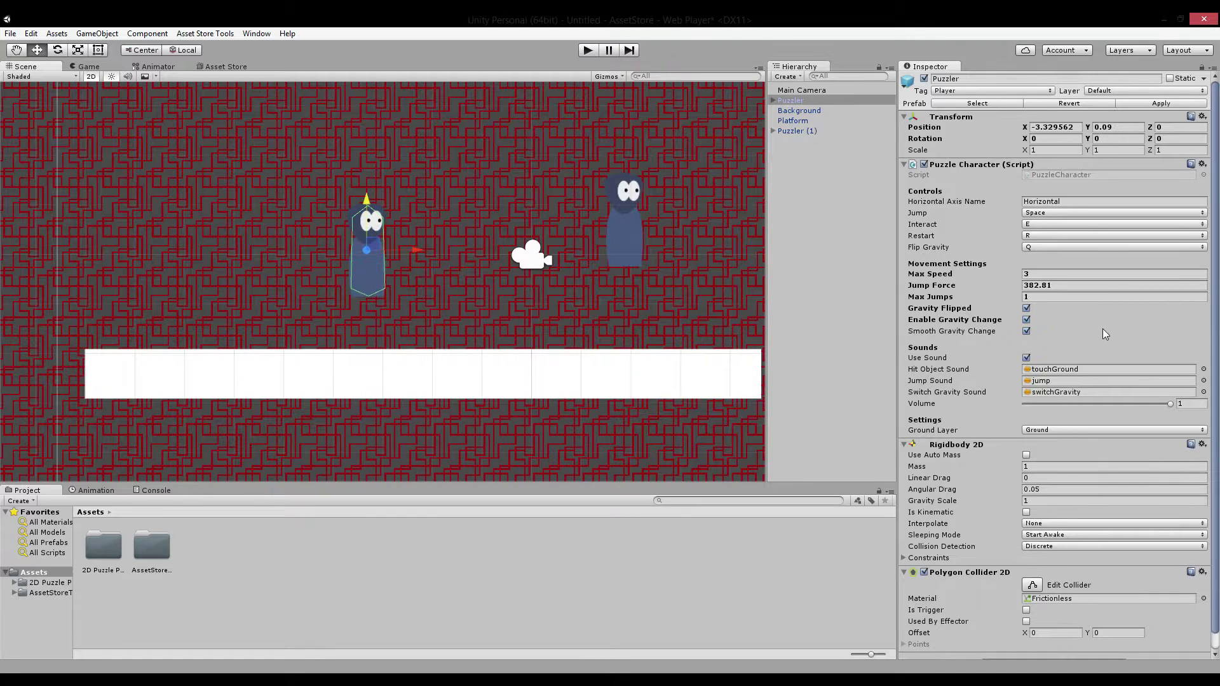
{"action": "left_click", "coordinate": [1026, 309]}
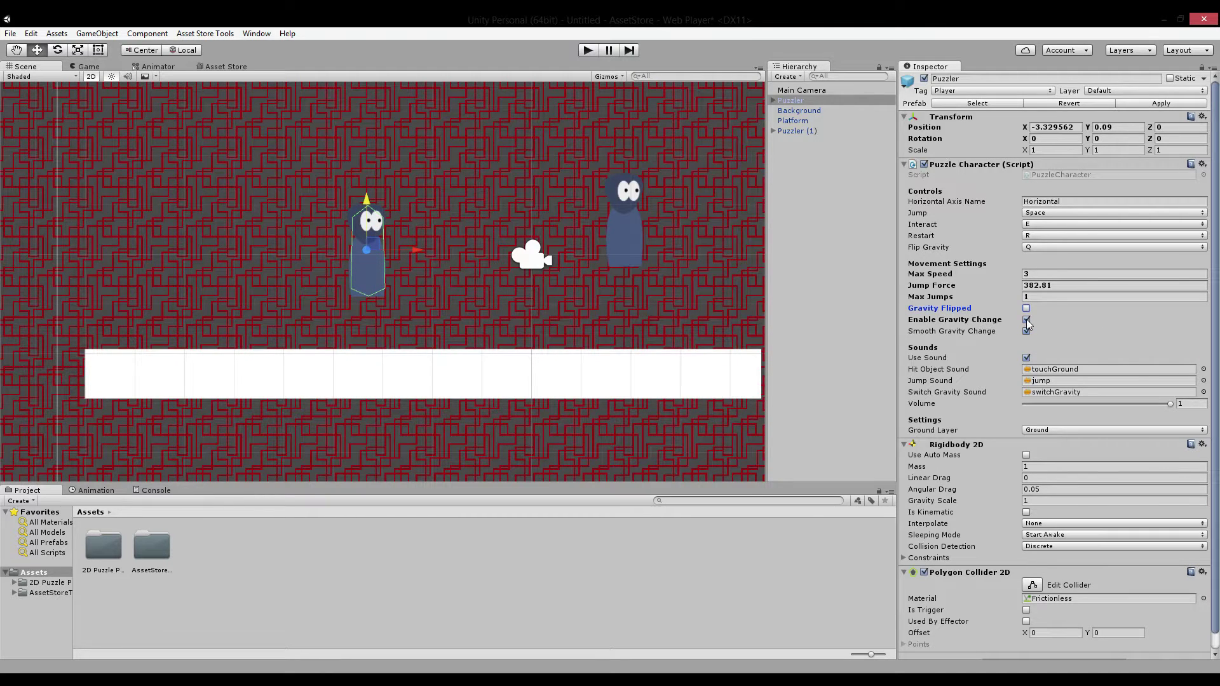
Turn off Enable Gravity Change on the original Puzzler and playtest the scene, making it jump
{"action": "left_click", "coordinate": [1026, 321]}
{"action": "left_click", "coordinate": [587, 51]}
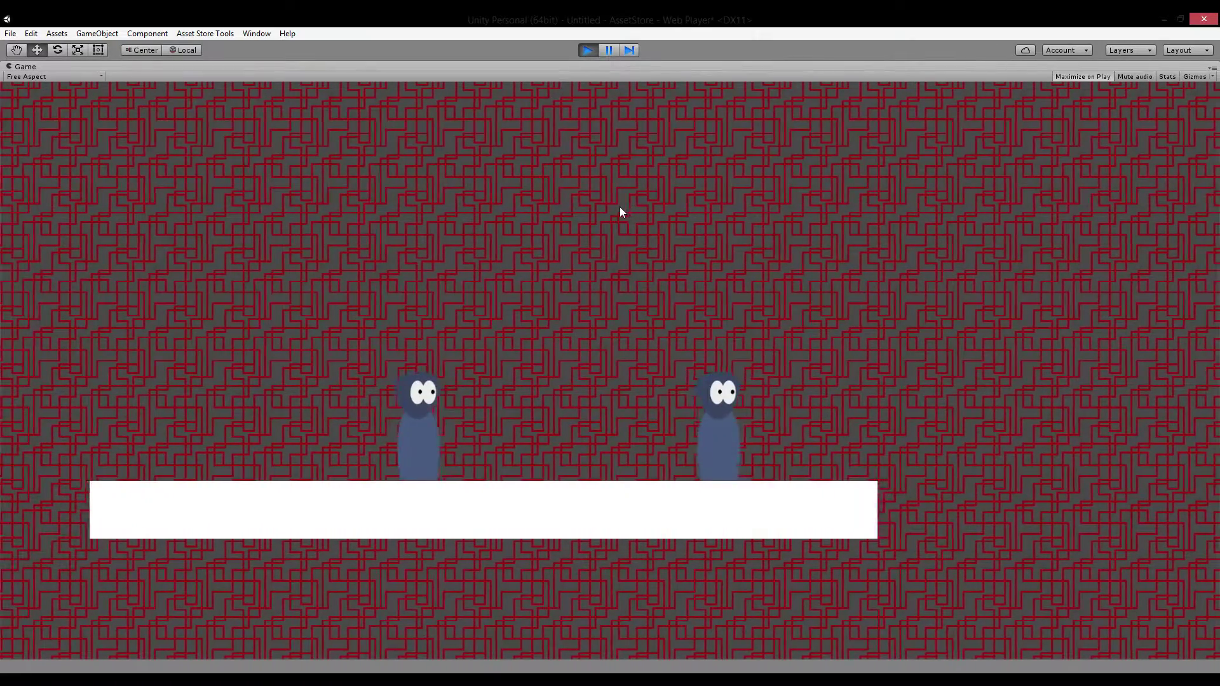
{"action": "key", "text": "space"}
{"action": "key", "text": "space"}
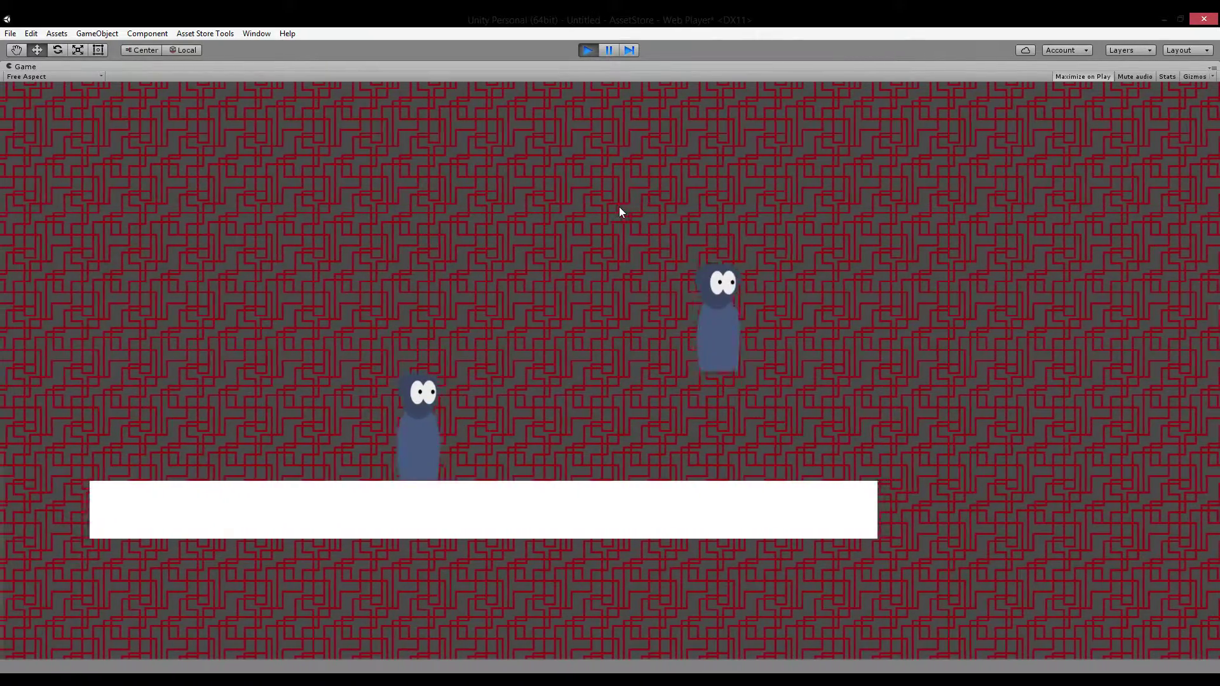
{"action": "left_click", "coordinate": [593, 50]}
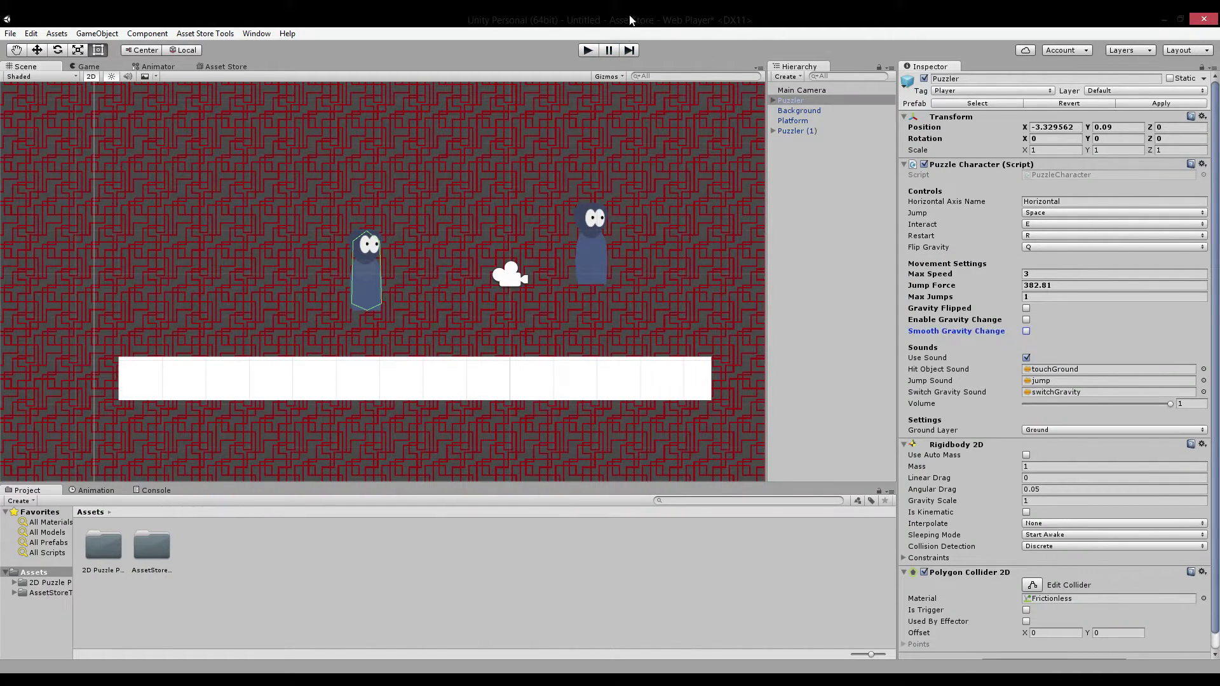
Turn on Enable Gravity Change with Smooth Gravity Change off for the original Puzzler, and playtest moving, jumping and flipping gravity
{"action": "left_click", "coordinate": [585, 50]}
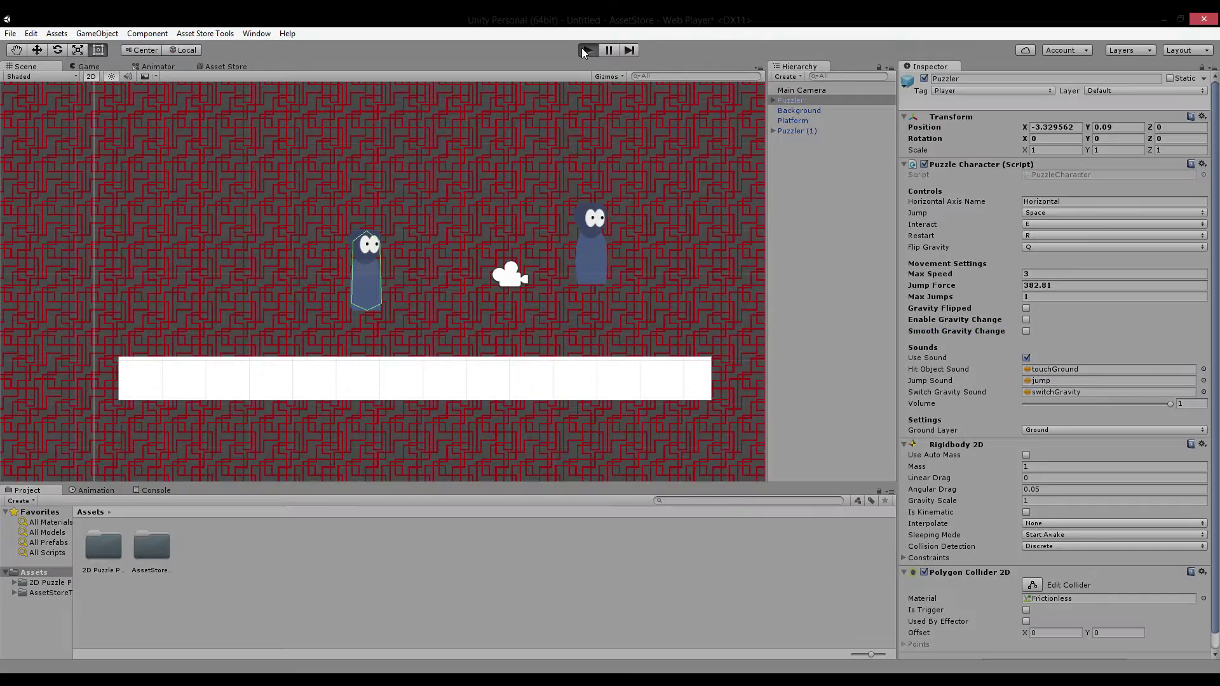
{"action": "left_click", "coordinate": [585, 50]}
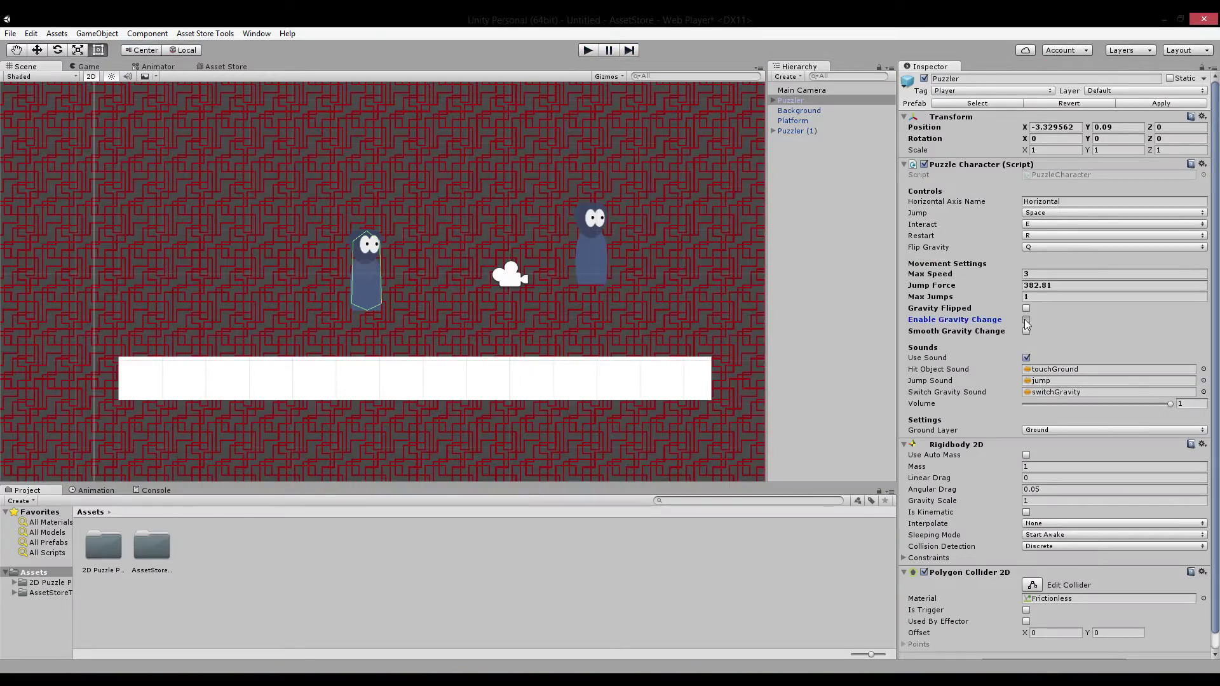
{"action": "left_click", "coordinate": [589, 50]}
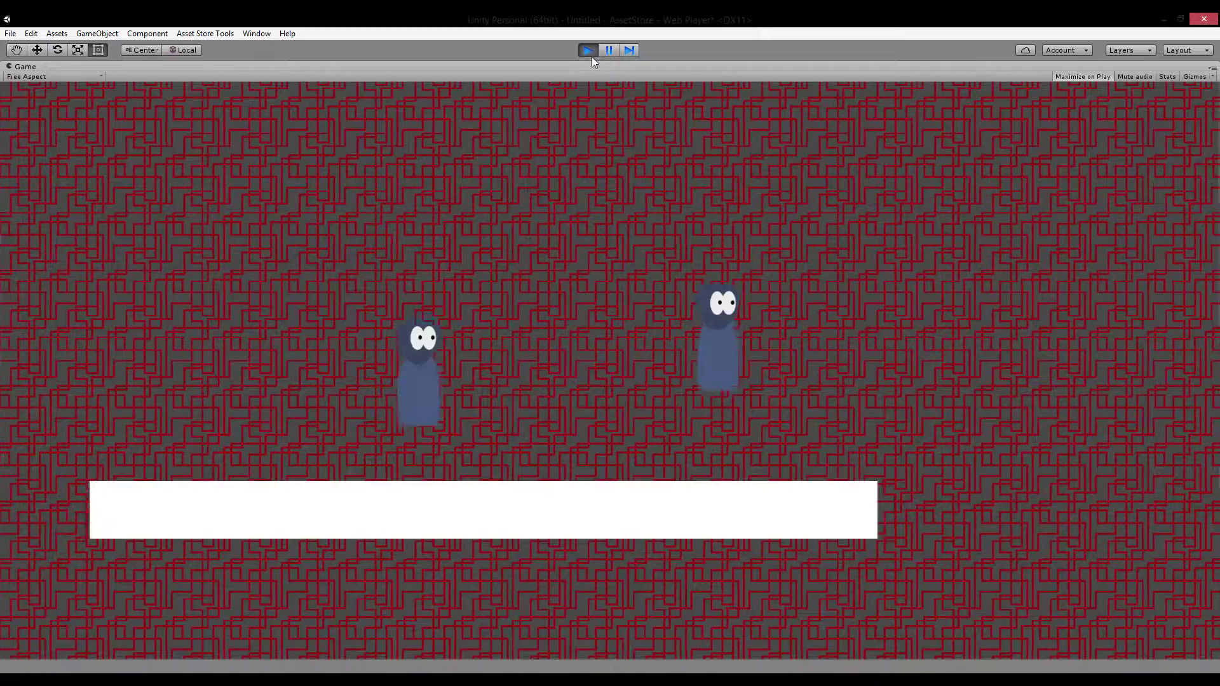
{"action": "key", "text": "a"}
{"action": "key", "text": "space"}
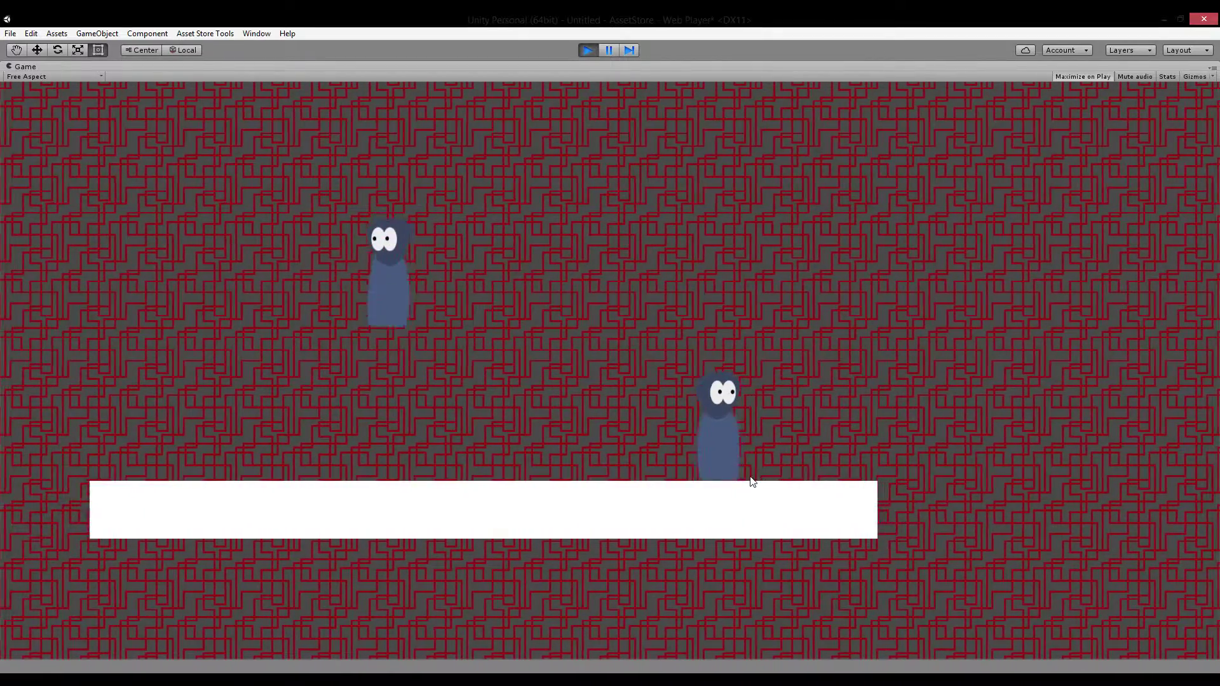
{"action": "key", "text": "space"}
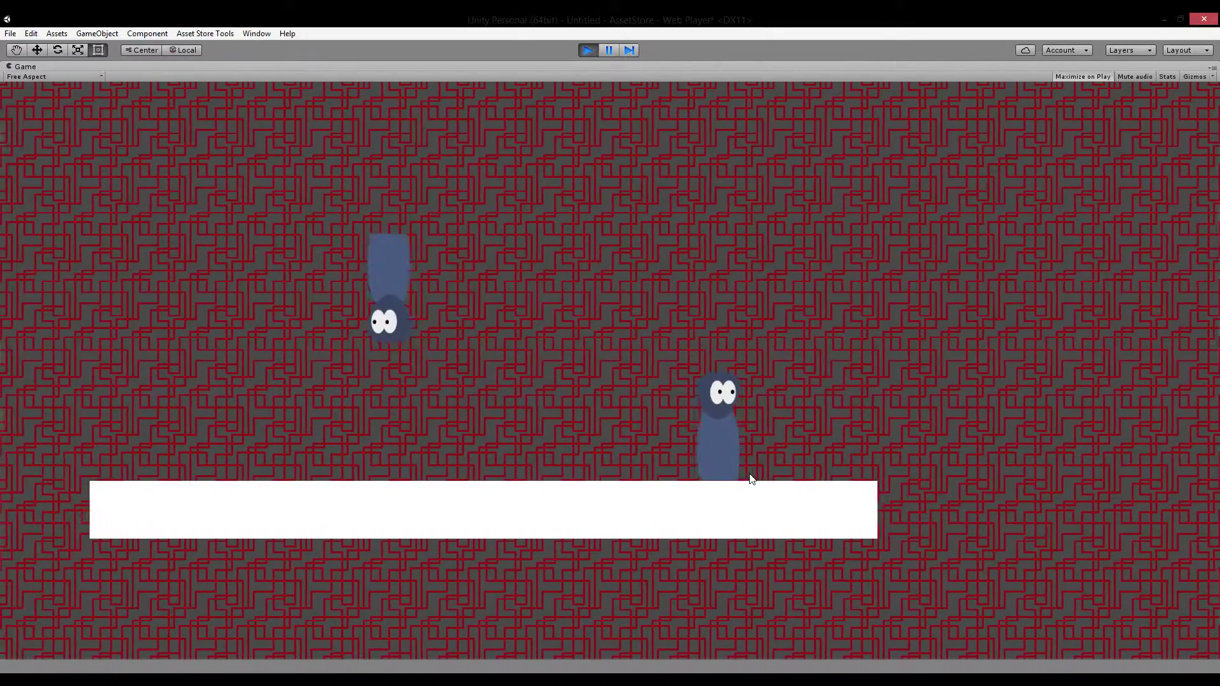
{"action": "key", "text": "space"}
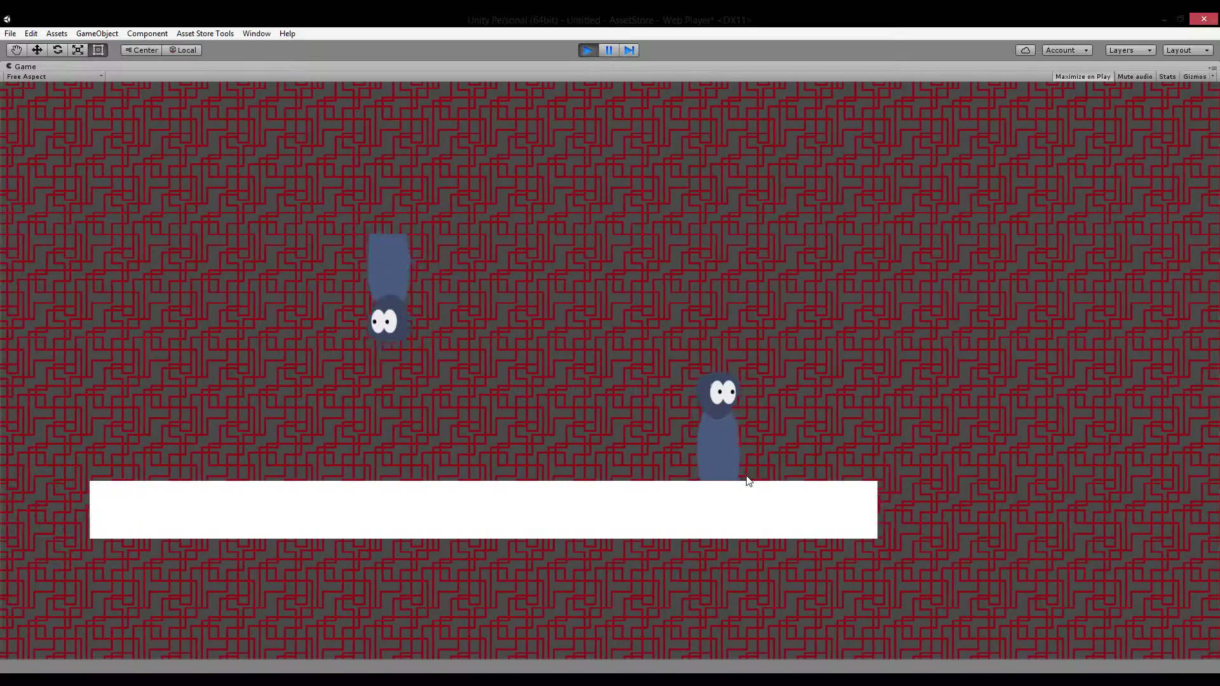
{"action": "key", "text": "space"}
{"action": "key", "text": "space"}
{"action": "key", "text": "space"}
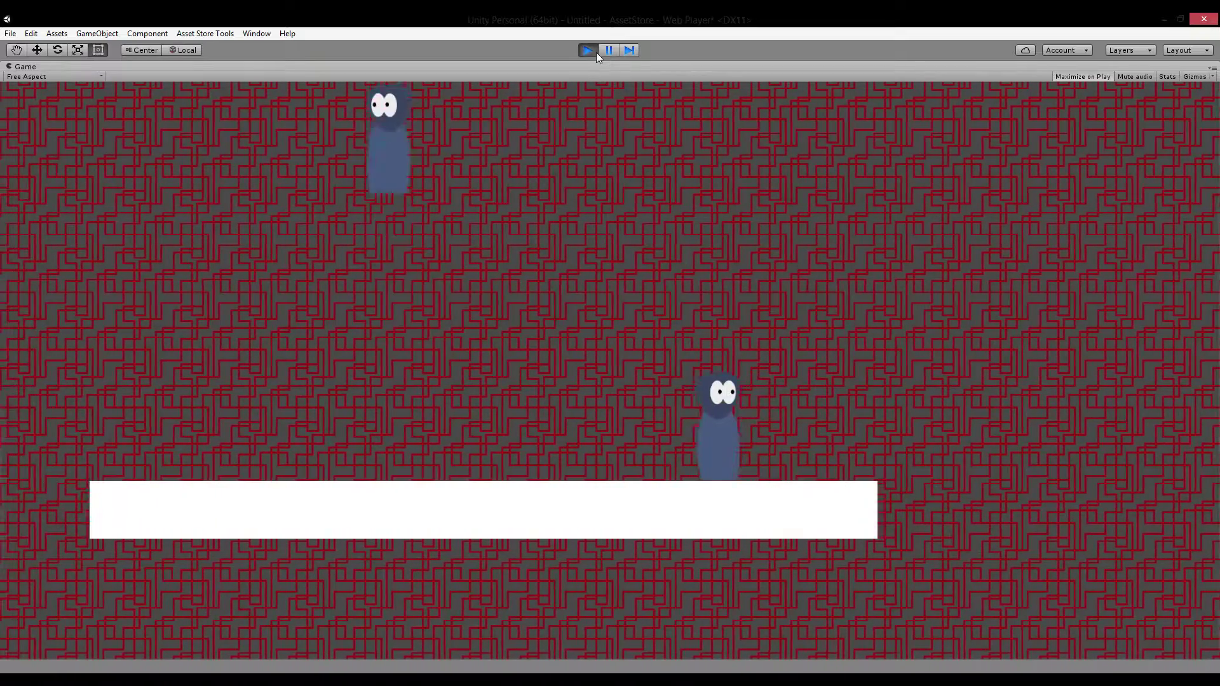
{"action": "key", "text": "space"}
{"action": "key", "text": "a"}
{"action": "key", "text": "q"}
{"action": "key", "text": "q"}
{"action": "key", "text": "q"}
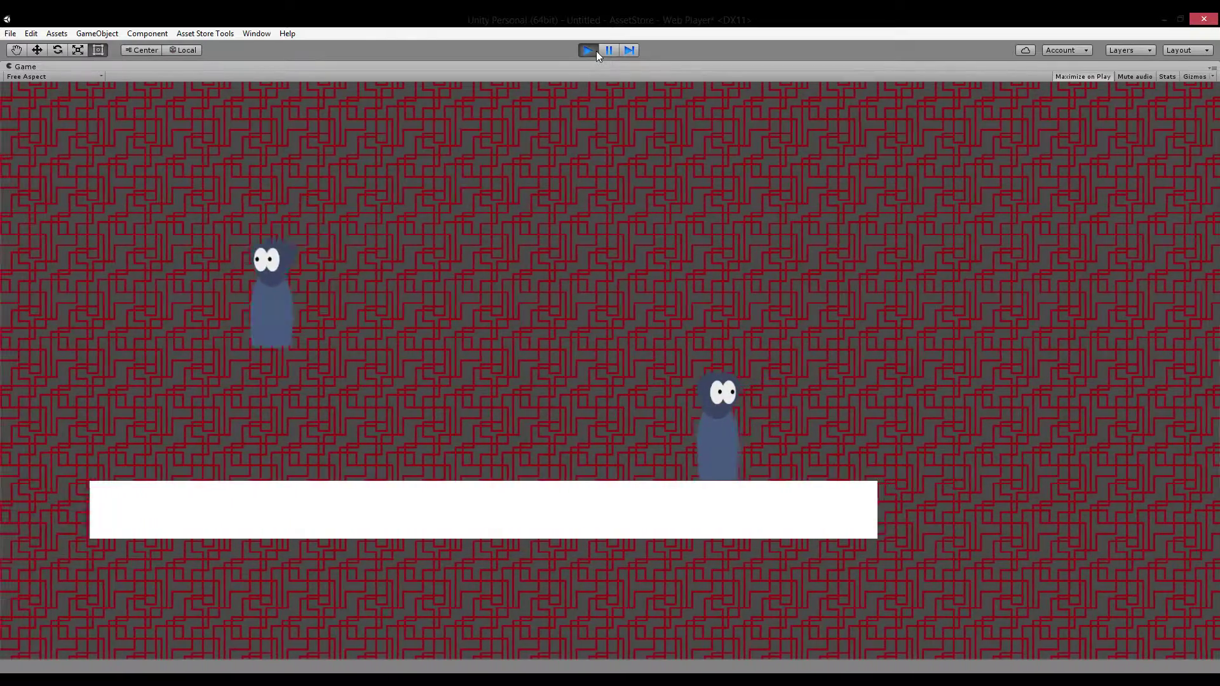
{"action": "left_click", "coordinate": [589, 49]}
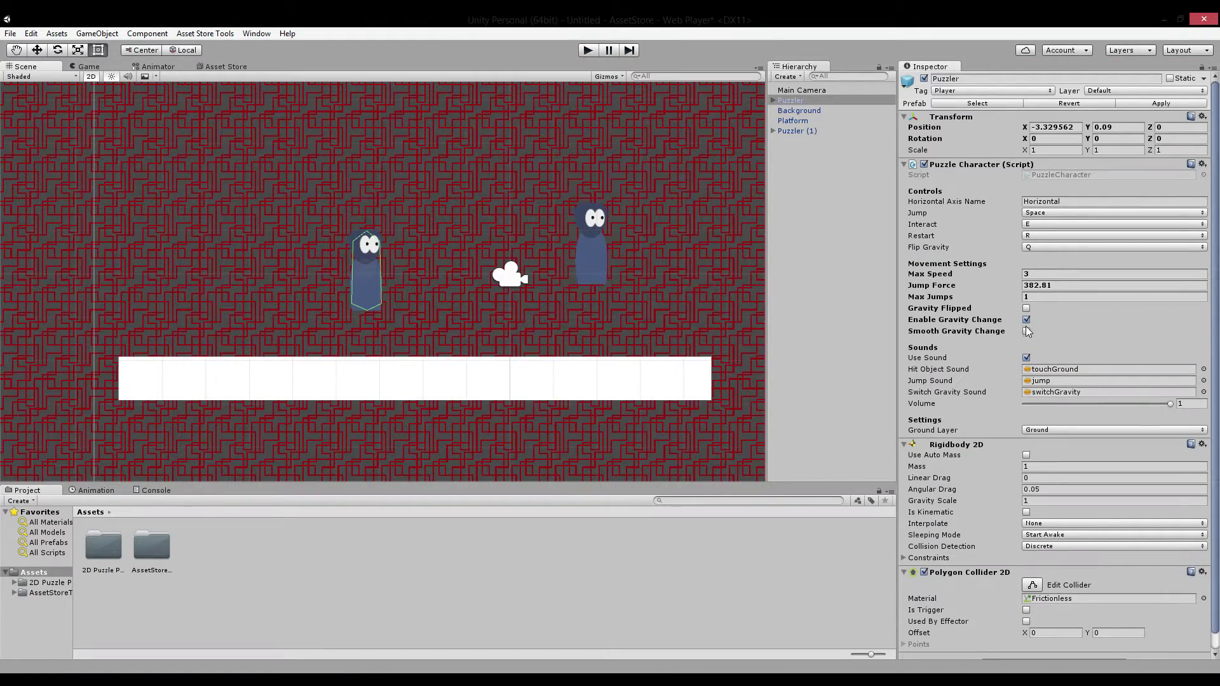
Turn on Smooth Gravity Change for the original Puzzler and playtest flipping its gravity repeatedly
{"action": "left_click", "coordinate": [587, 50]}
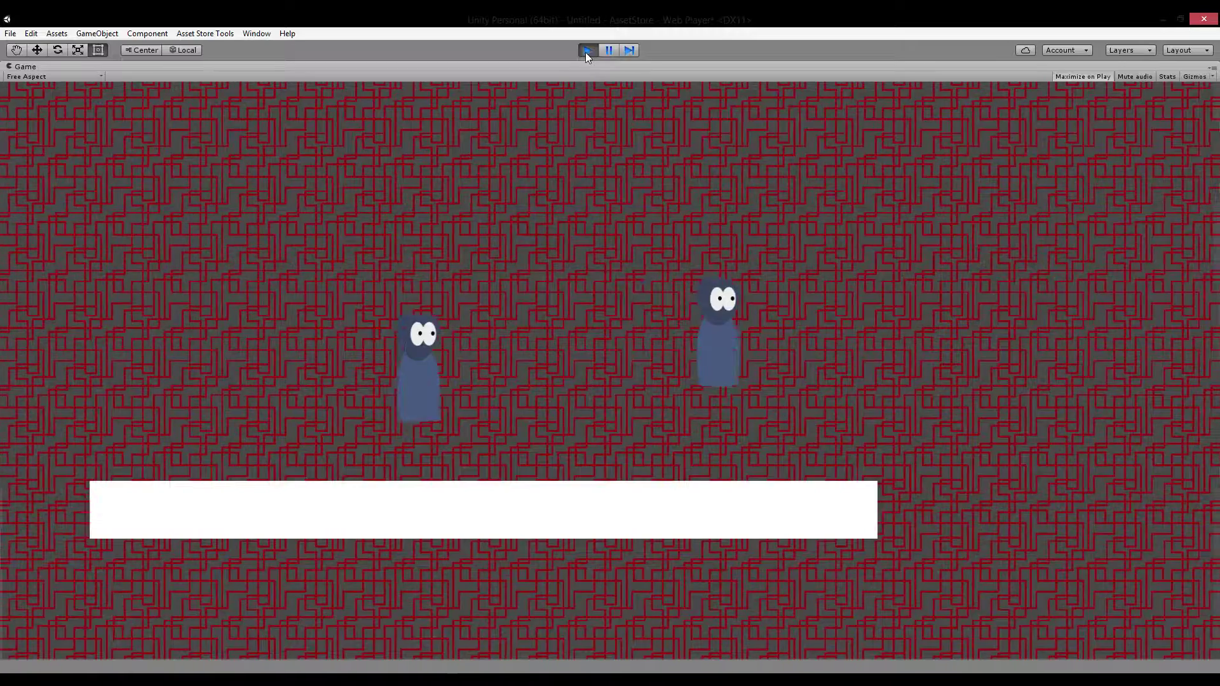
{"action": "key", "text": "q"}
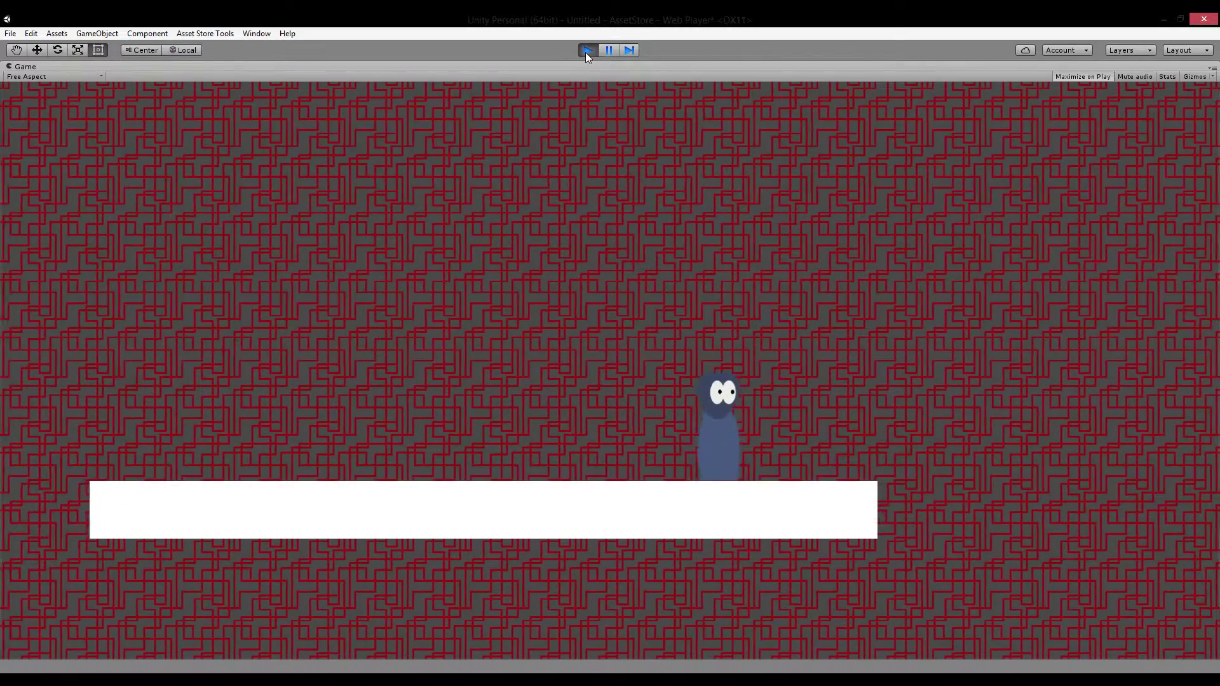
{"action": "key", "text": "q"}
{"action": "key", "text": "q"}
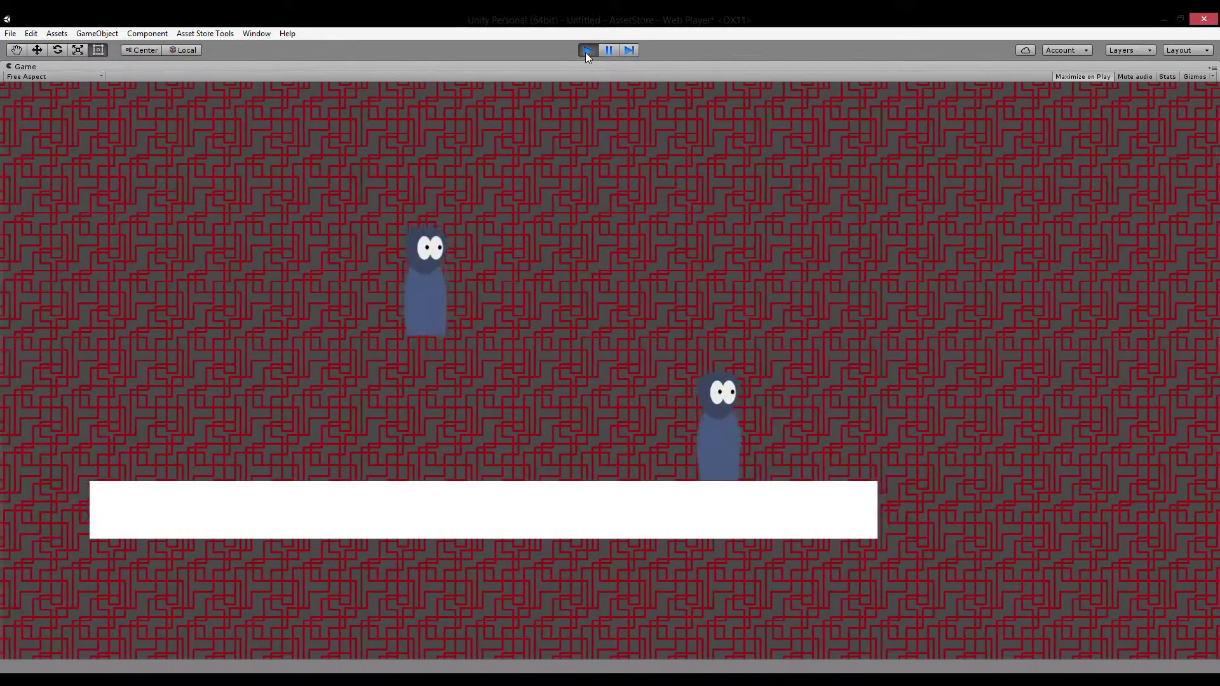
{"action": "key", "text": "q"}
{"action": "key", "text": "q"}
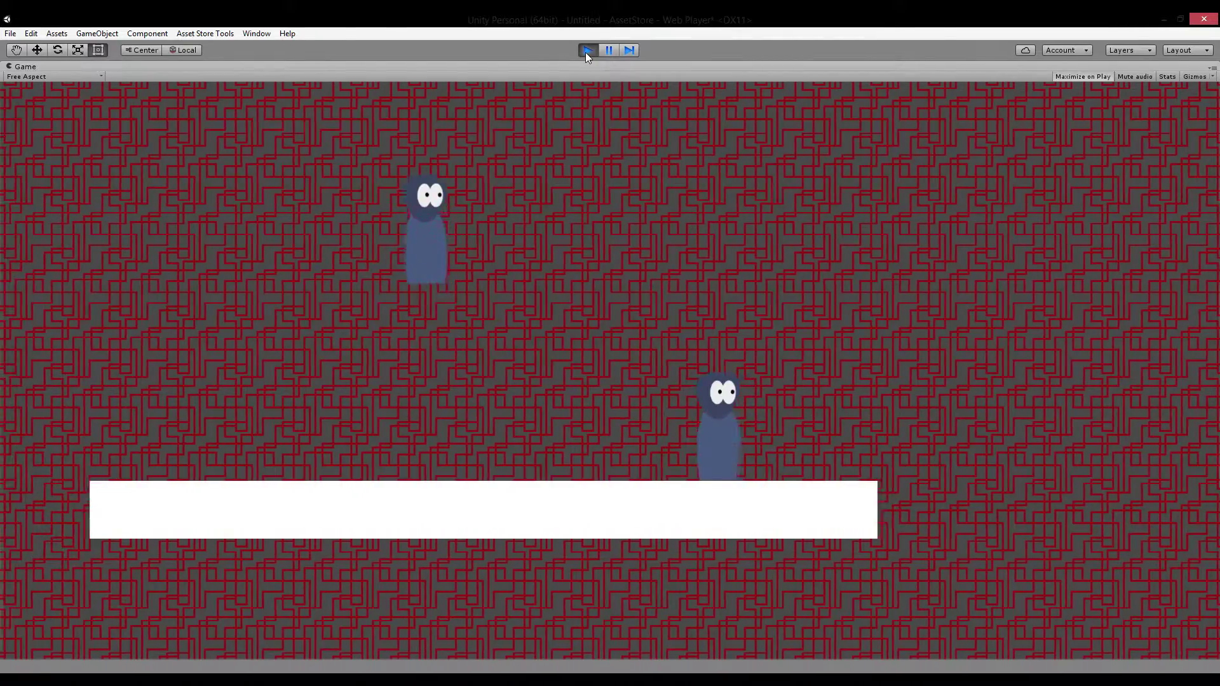
{"action": "left_click", "coordinate": [585, 52]}
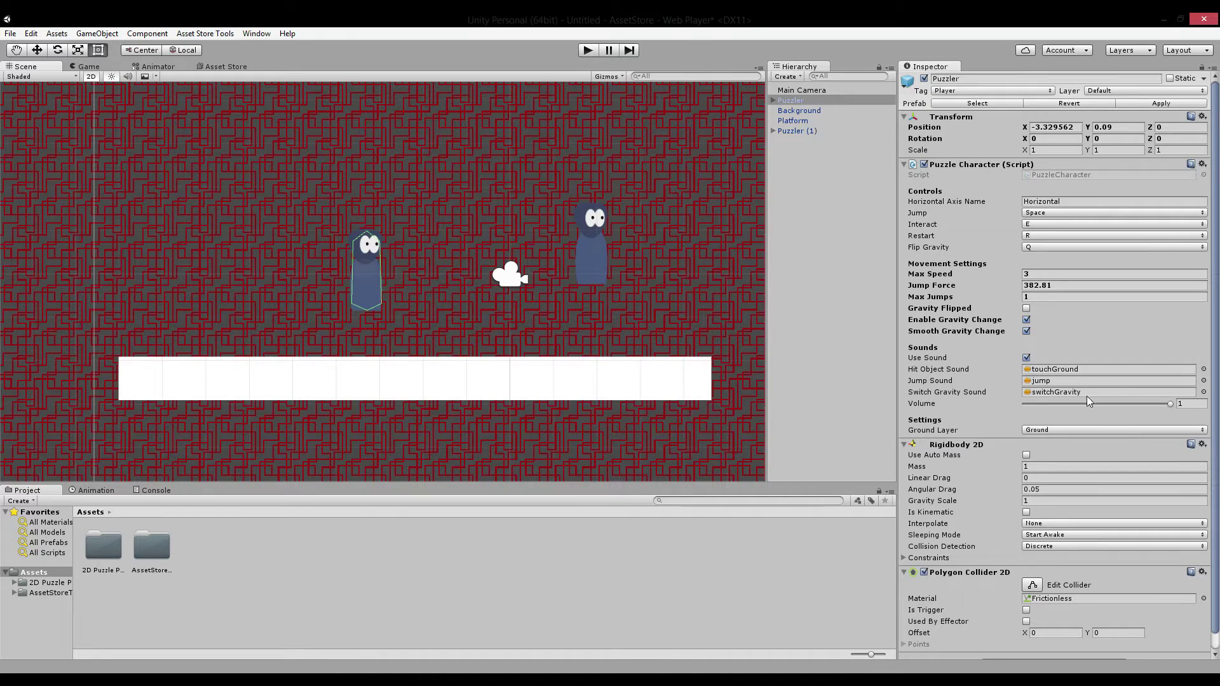
Examine the original Puzzler's sound Volume setting and the Platform's tag, layer and collider settings
{"action": "left_click", "coordinate": [1169, 408]}
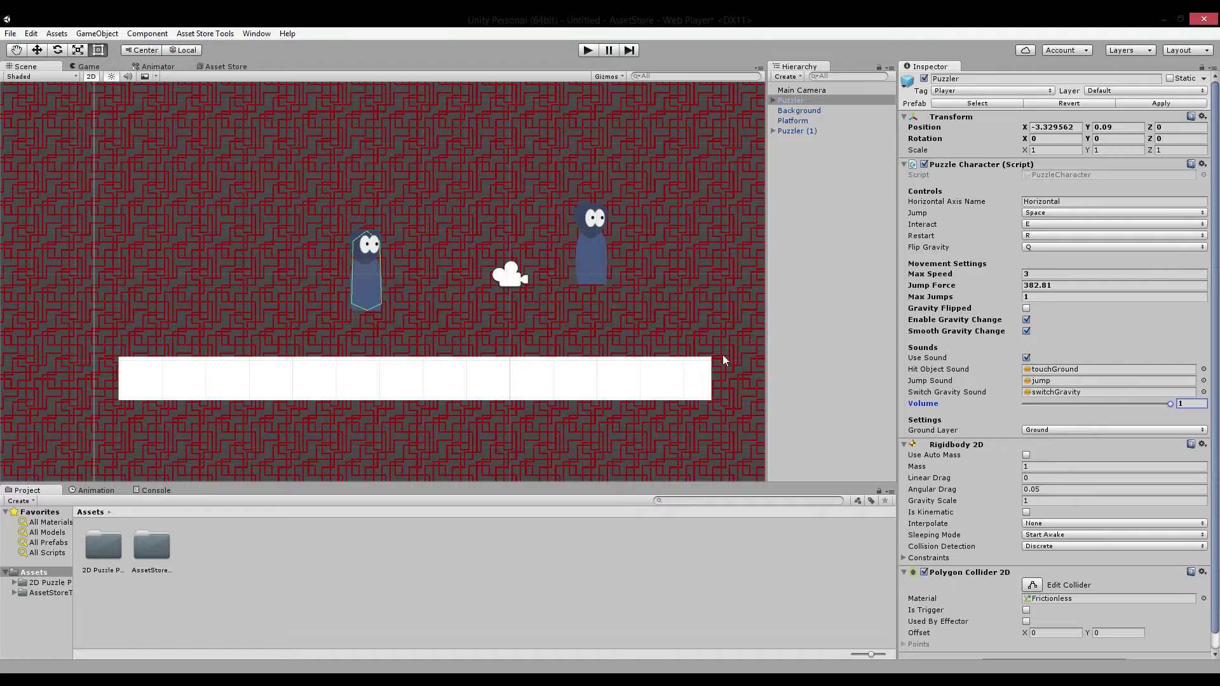
{"action": "scroll", "coordinate": [730, 331], "scroll_direction": "up", "scroll_amount": 3}
{"action": "left_click", "coordinate": [575, 352]}
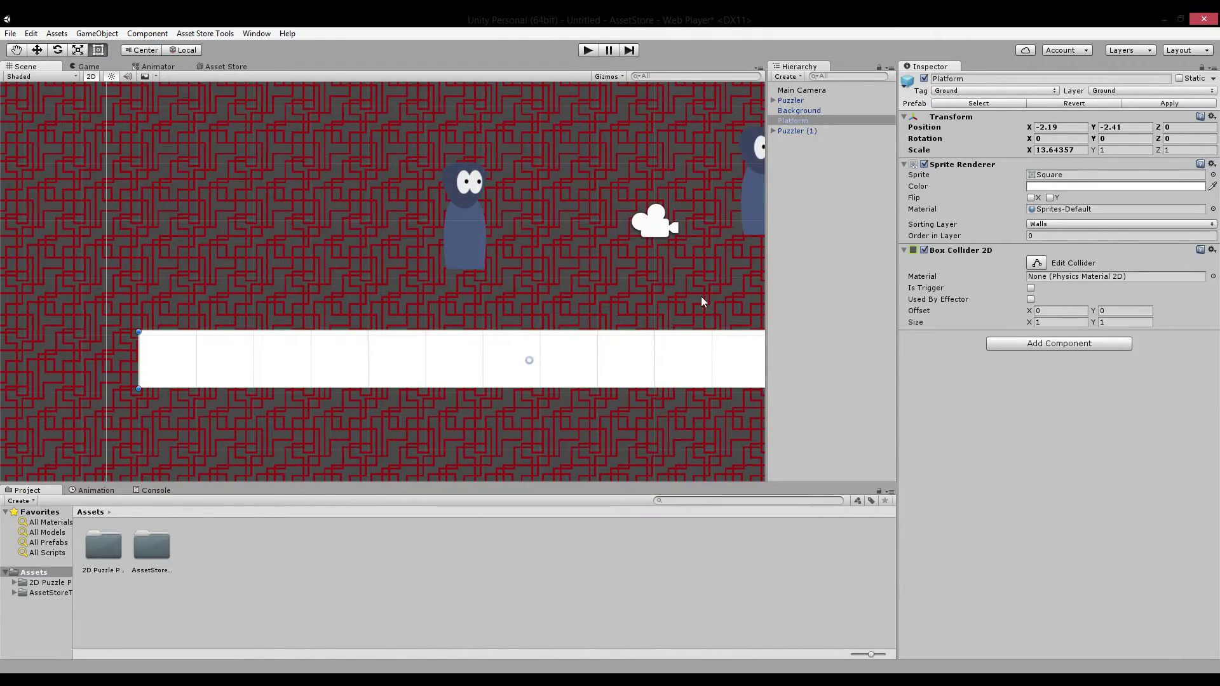
{"action": "middle_click_drag", "start_coordinate": [700, 296], "coordinate": [575, 242]}
{"action": "scroll", "coordinate": [575, 242], "scroll_direction": "up", "scroll_amount": 3}
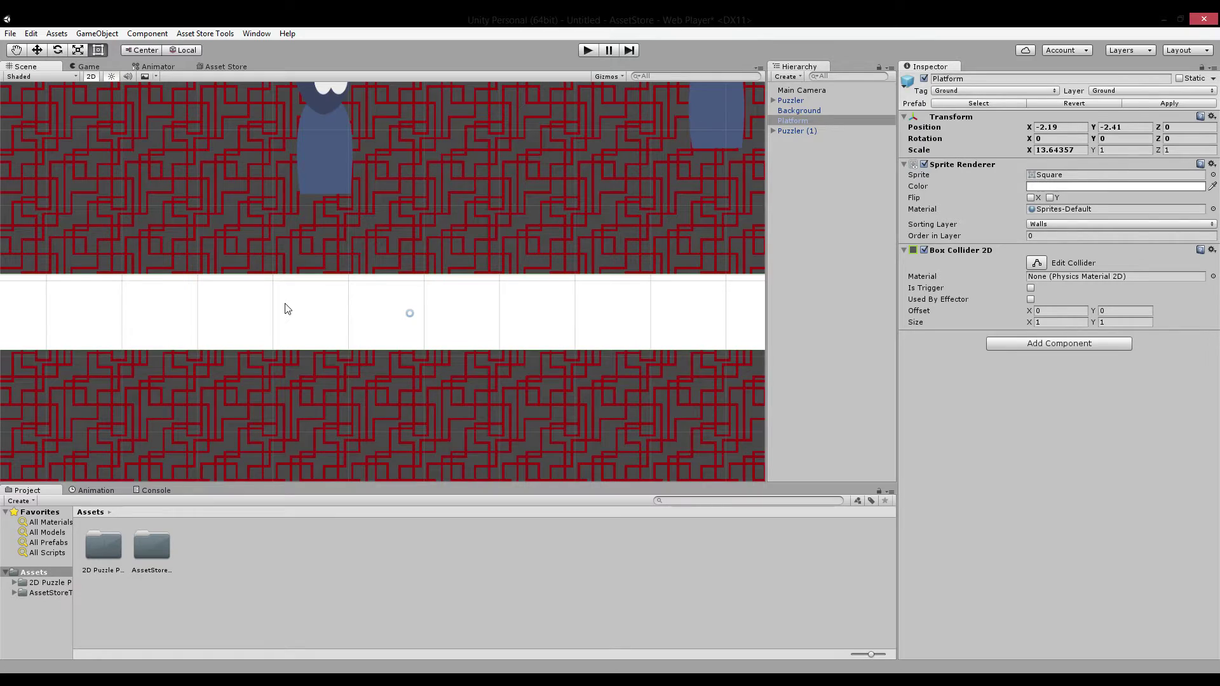
{"action": "scroll", "coordinate": [436, 237], "scroll_direction": "down", "scroll_amount": 6}
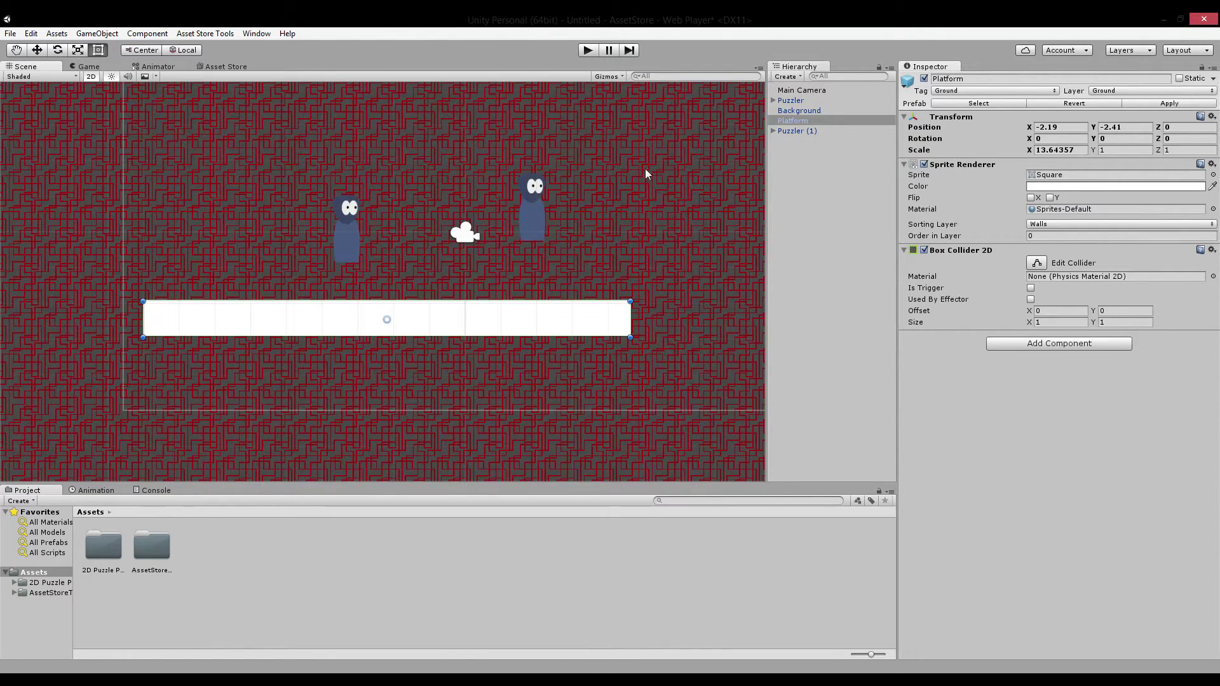
{"action": "scroll", "coordinate": [441, 196], "scroll_direction": "up", "scroll_amount": 2}
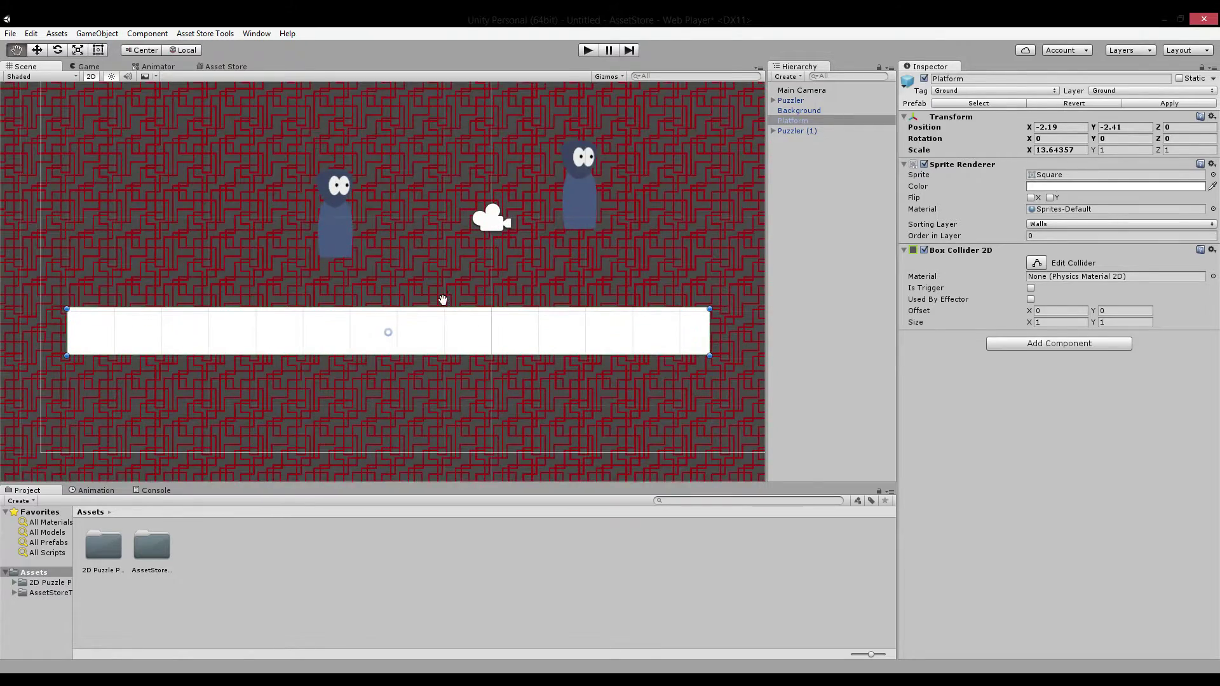
Place a Crate prefab from the 2D Puzzle Platformer Kit above the platform between the Puzzlers, at about X -1.71, Y -0.99
{"action": "left_click", "coordinate": [111, 547]}
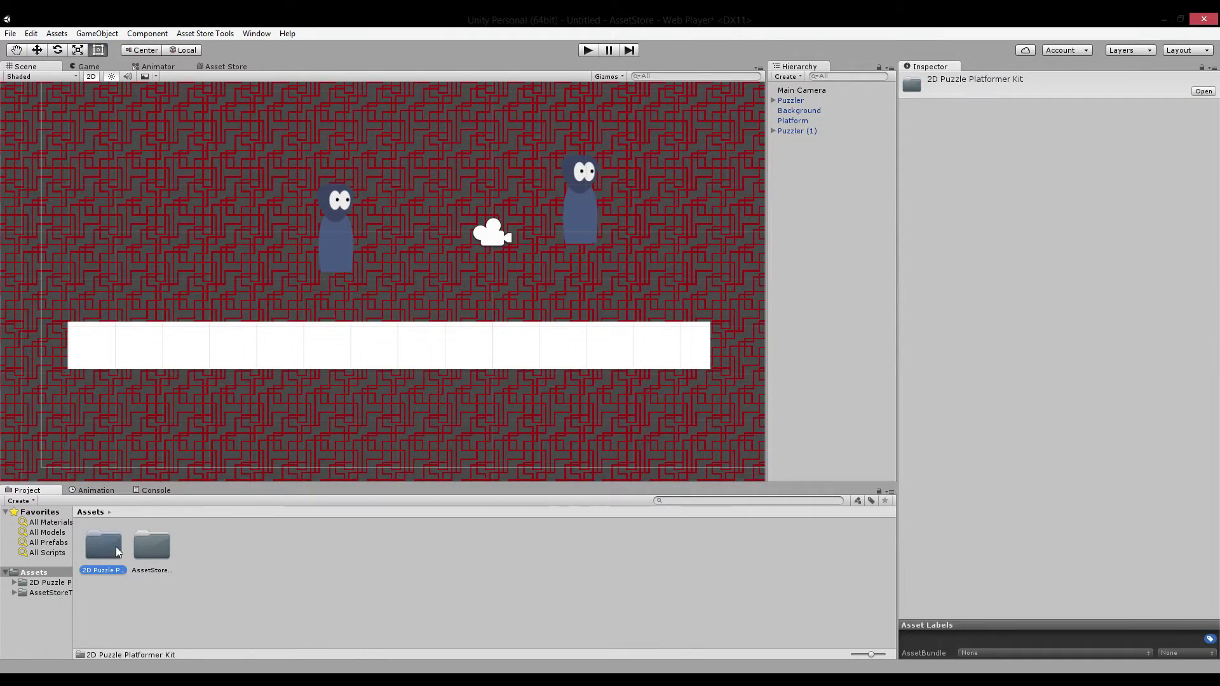
{"action": "double_click", "coordinate": [117, 551]}
{"action": "double_click", "coordinate": [152, 547]}
{"action": "scroll", "coordinate": [333, 340], "scroll_direction": "down", "scroll_amount": 2}
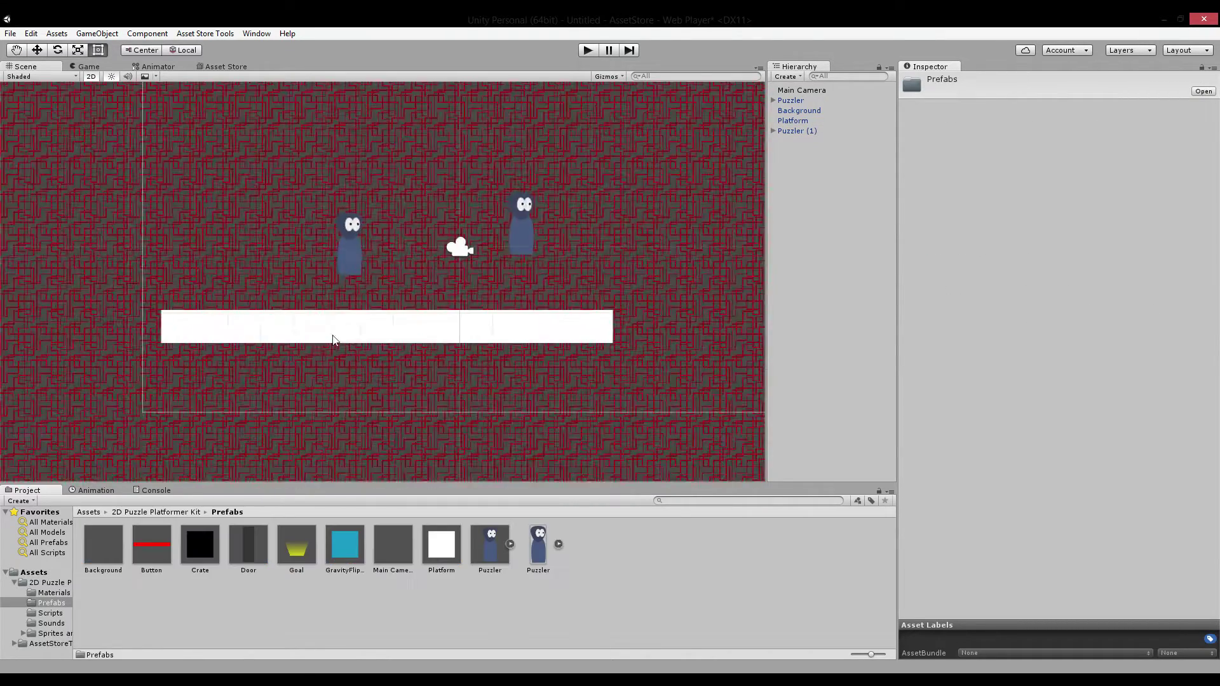
{"action": "left_click_drag", "start_coordinate": [213, 537], "coordinate": [298, 237]}
{"action": "left_click_drag", "start_coordinate": [406, 273], "coordinate": [407, 273]}
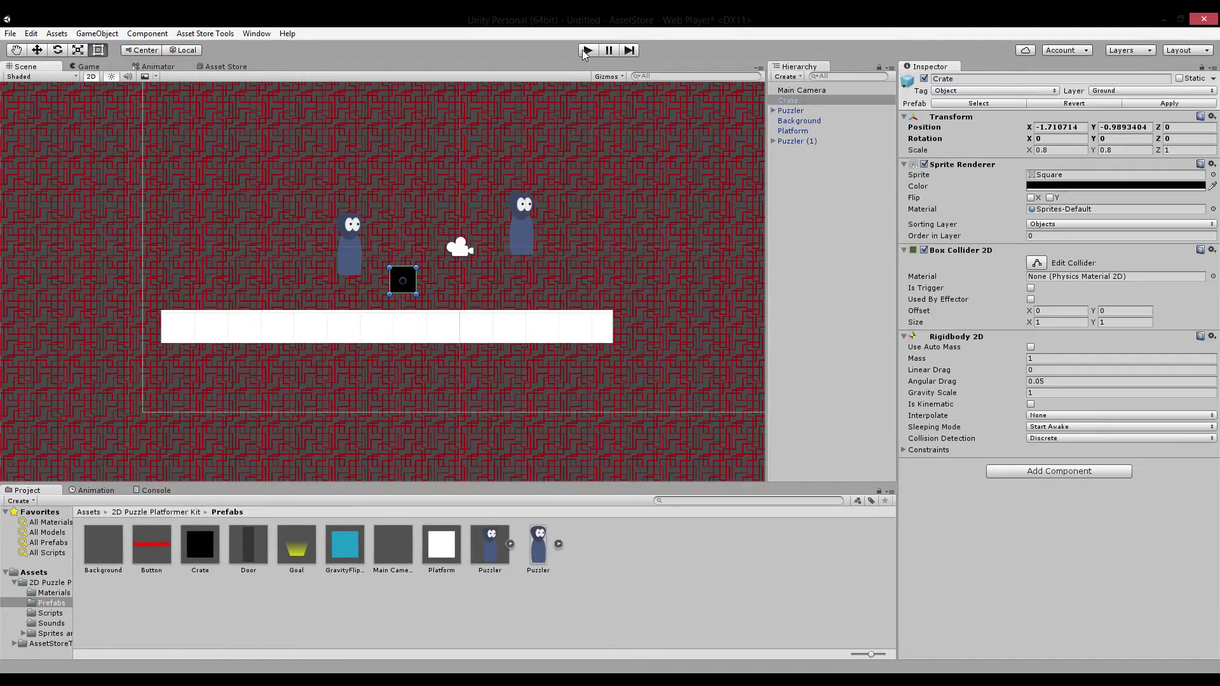
Playtest the scene by pushing the crate both ways and jumping over it with the original Puzzler
{"action": "left_click", "coordinate": [588, 50]}
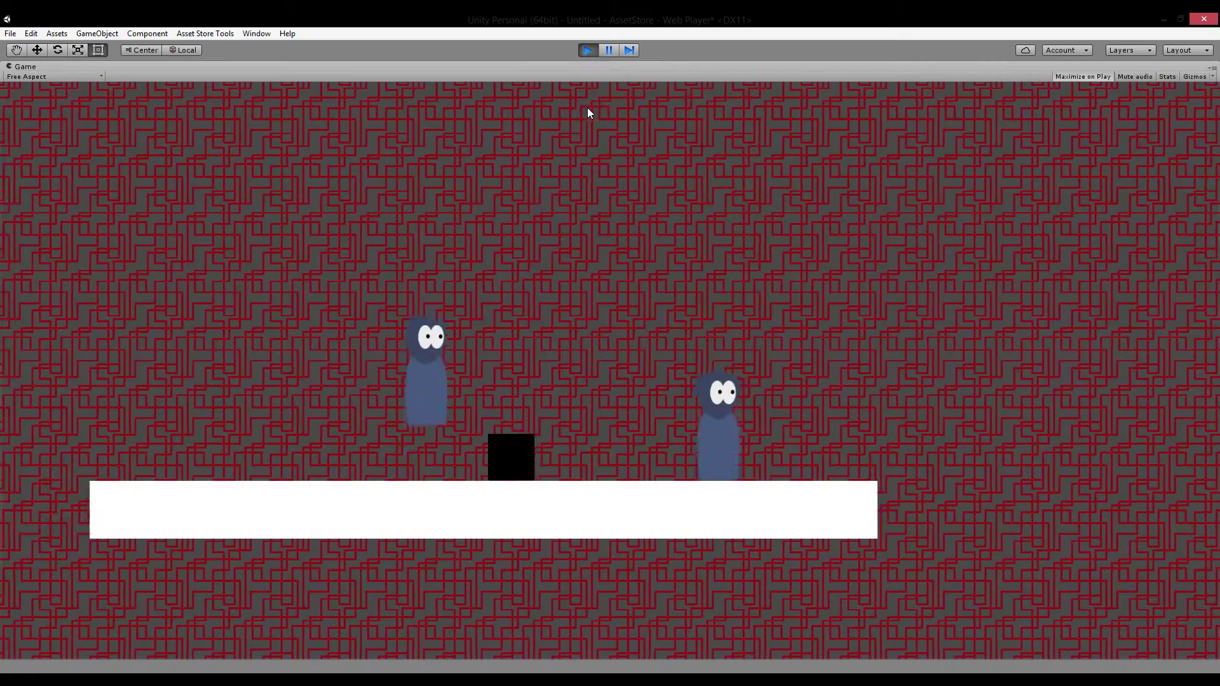
{"action": "key", "text": "Left"}
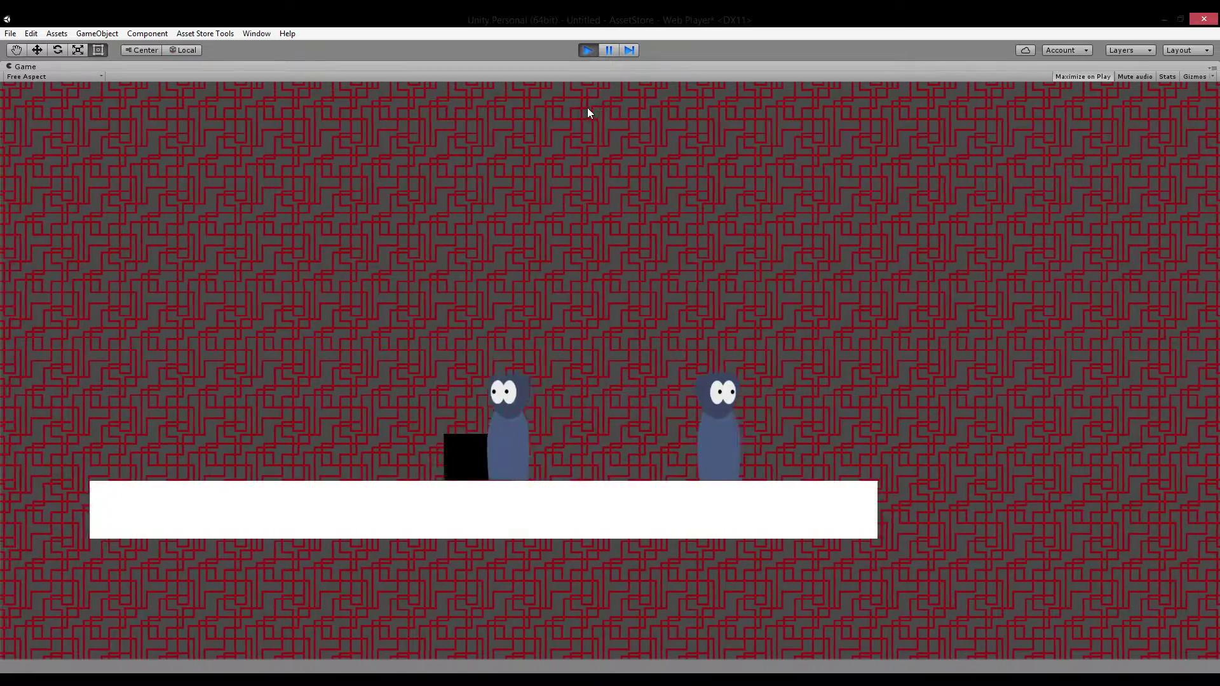
{"action": "key", "text": "space"}
{"action": "key", "text": "Right"}
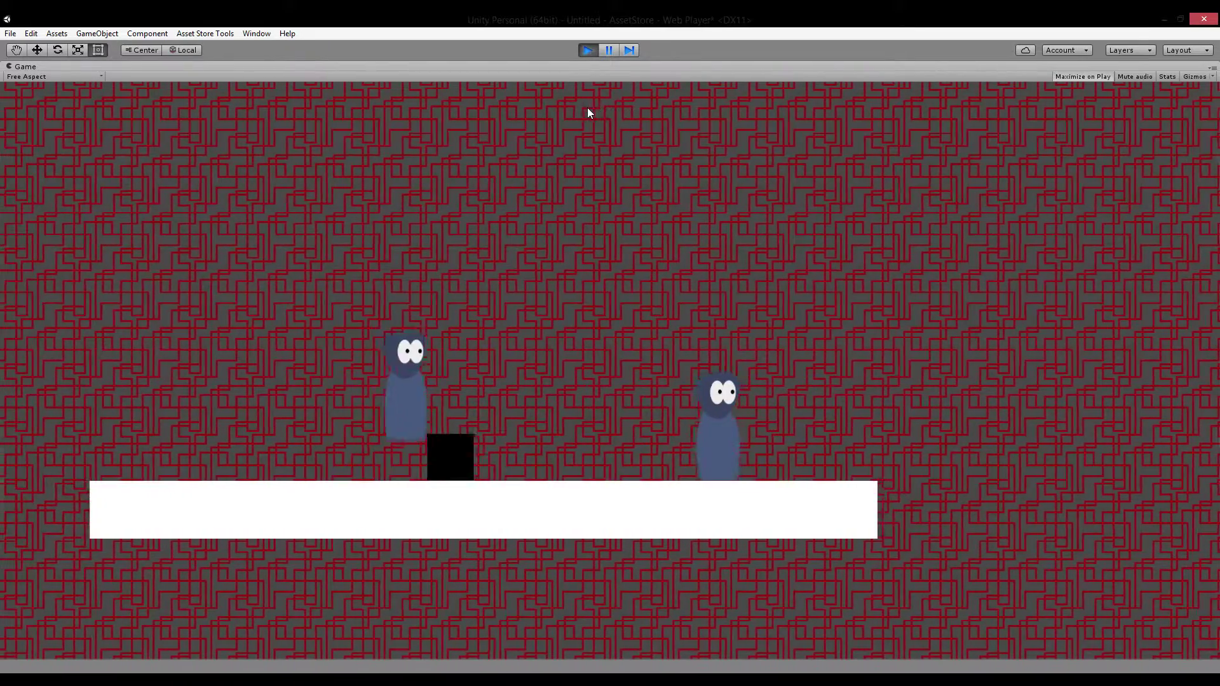
{"action": "key", "text": "space"}
{"action": "key", "text": "Left"}
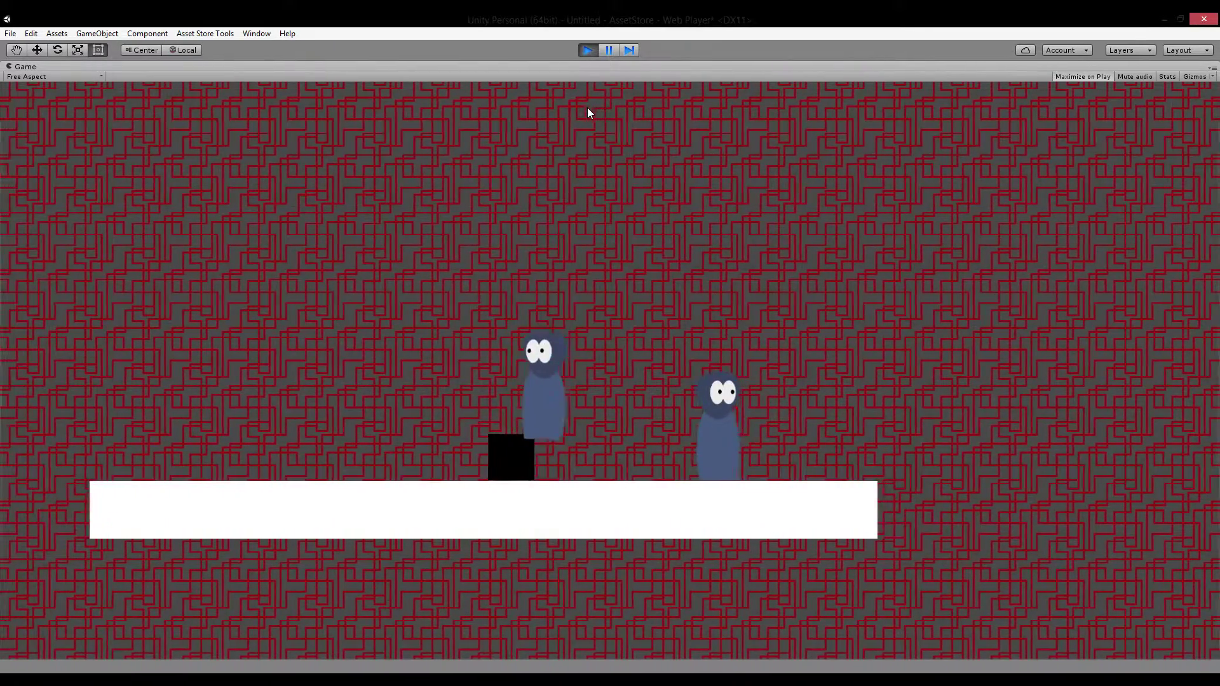
{"action": "key", "text": "Right"}
{"action": "key", "text": "Left"}
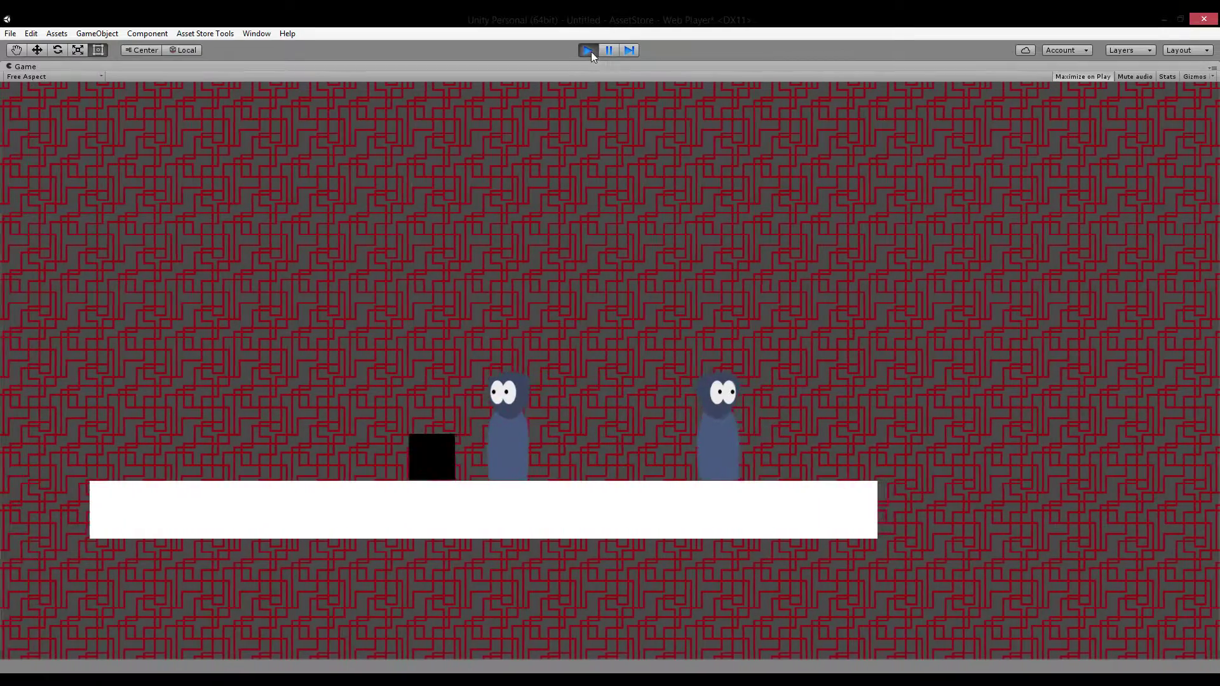
{"action": "left_click", "coordinate": [588, 50]}
Place a Button prefab on the platform's top surface beside the crate, at about X -0.71, Y -1.86
{"action": "left_click_drag", "start_coordinate": [160, 548], "coordinate": [320, 305]}
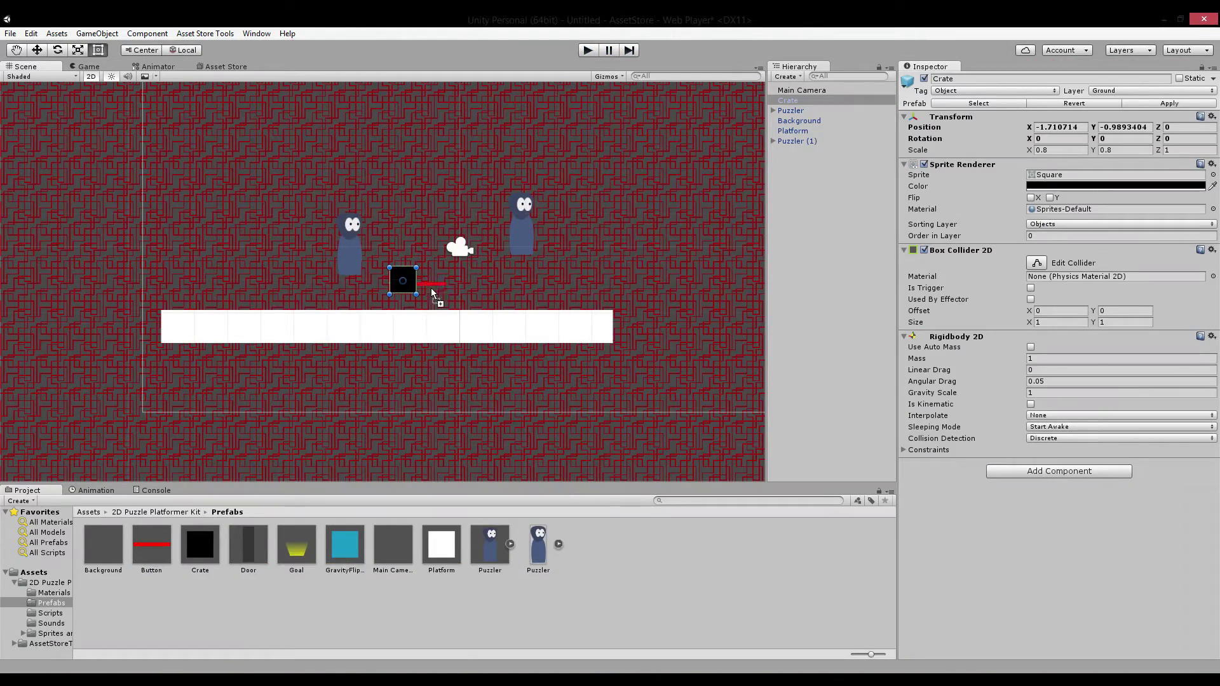
{"action": "left_click_drag", "start_coordinate": [431, 291], "coordinate": [437, 312]}
{"action": "left_click_drag", "start_coordinate": [437, 313], "coordinate": [437, 312]}
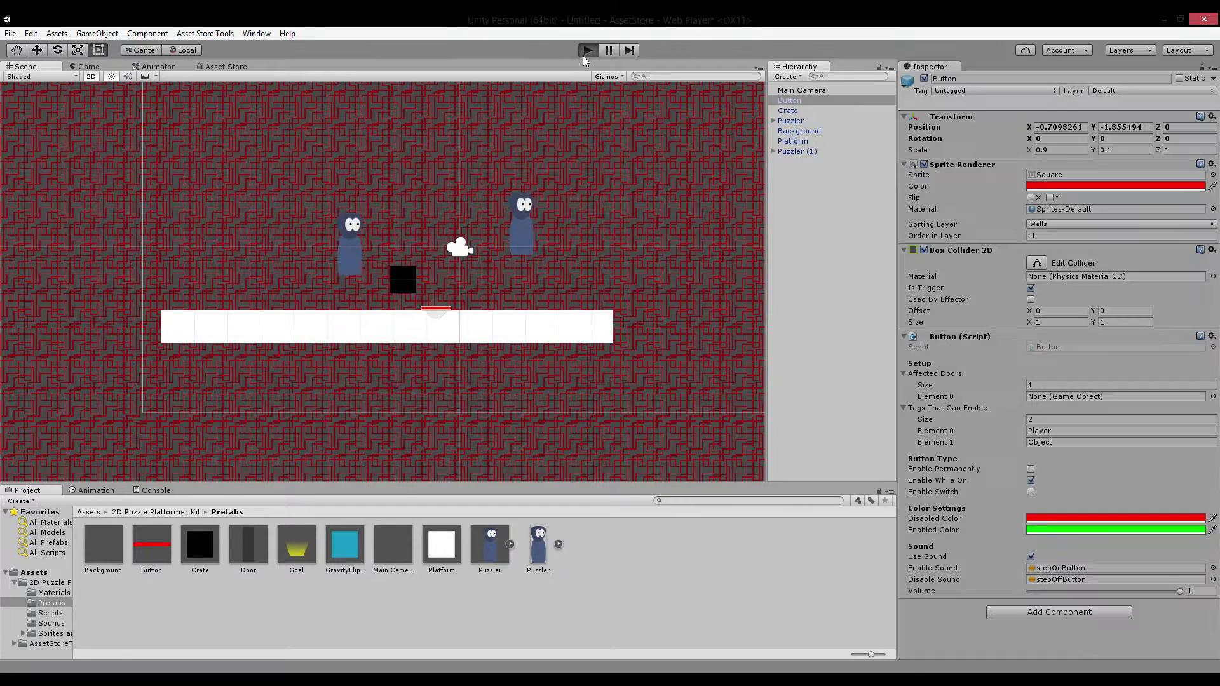
Playtest the red button by pushing the crate across it with the original Puzzler
{"action": "left_click", "coordinate": [587, 50]}
{"action": "key", "text": "Right"}
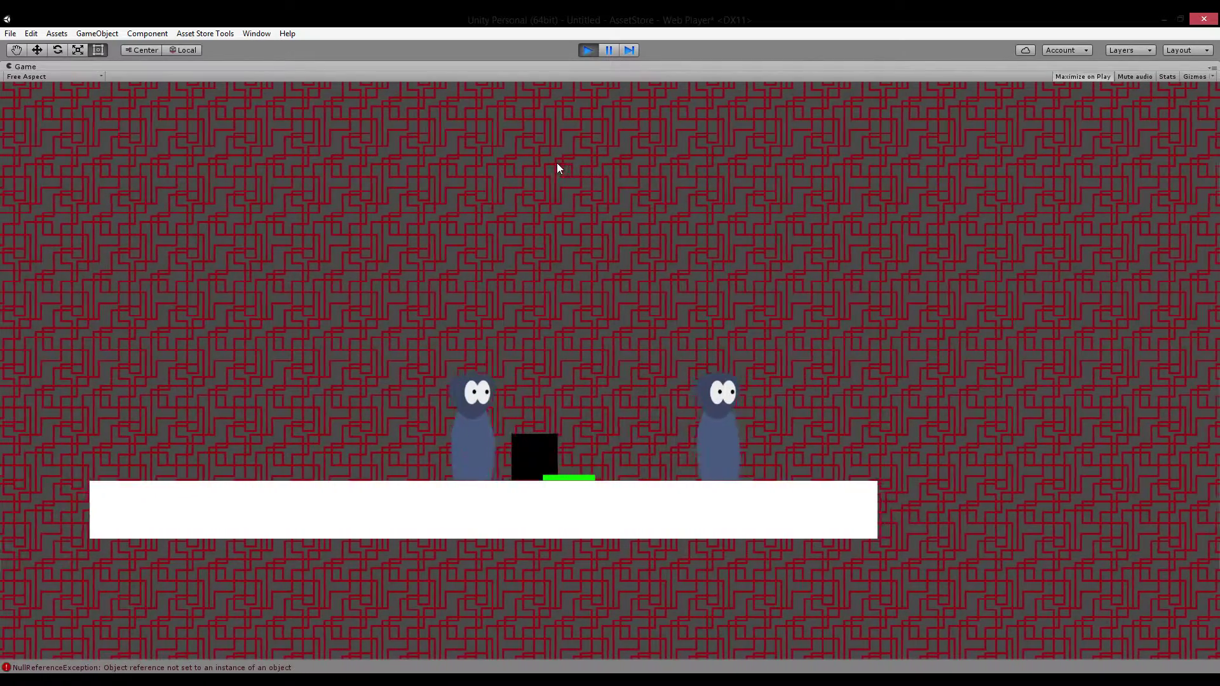
{"action": "key", "text": "Right"}
{"action": "key", "text": "Left"}
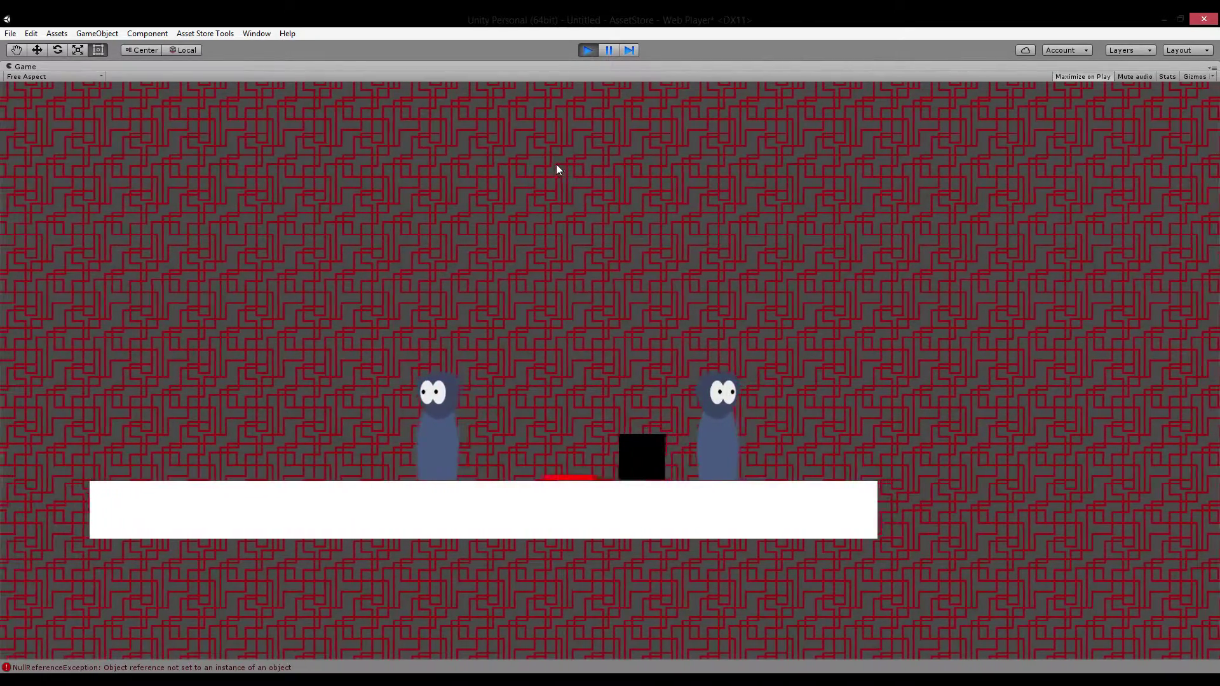
{"action": "left_click", "coordinate": [587, 50]}
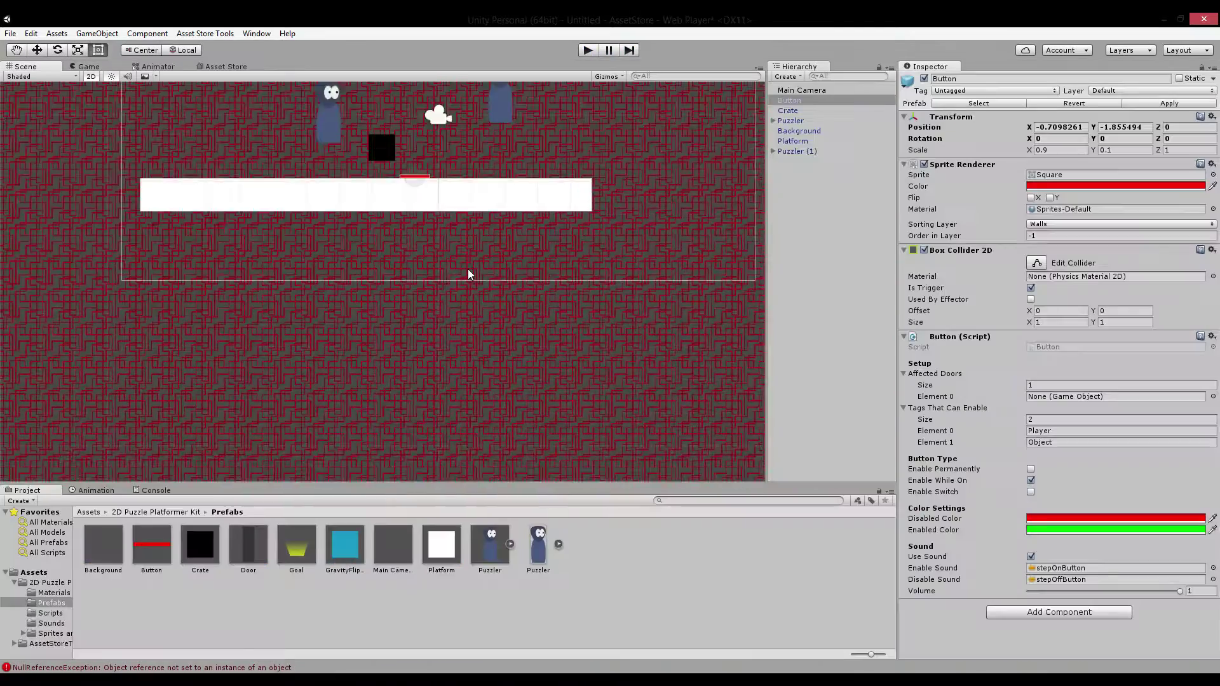
Place a Door prefab on the platform to the left of the original Puzzler, at about X -4.84, Y -0.96
{"action": "scroll", "coordinate": [467, 269], "scroll_direction": "up", "scroll_amount": 4}
{"action": "middle_click_drag", "start_coordinate": [452, 219], "coordinate": [432, 384]}
{"action": "scroll", "coordinate": [426, 299], "scroll_direction": "up", "scroll_amount": 10}
{"action": "scroll", "coordinate": [426, 299], "scroll_direction": "up", "scroll_amount": 8}
{"action": "middle_click_drag", "start_coordinate": [348, 381], "coordinate": [513, 341]}
{"action": "scroll", "coordinate": [557, 158], "scroll_direction": "up", "scroll_amount": 2}
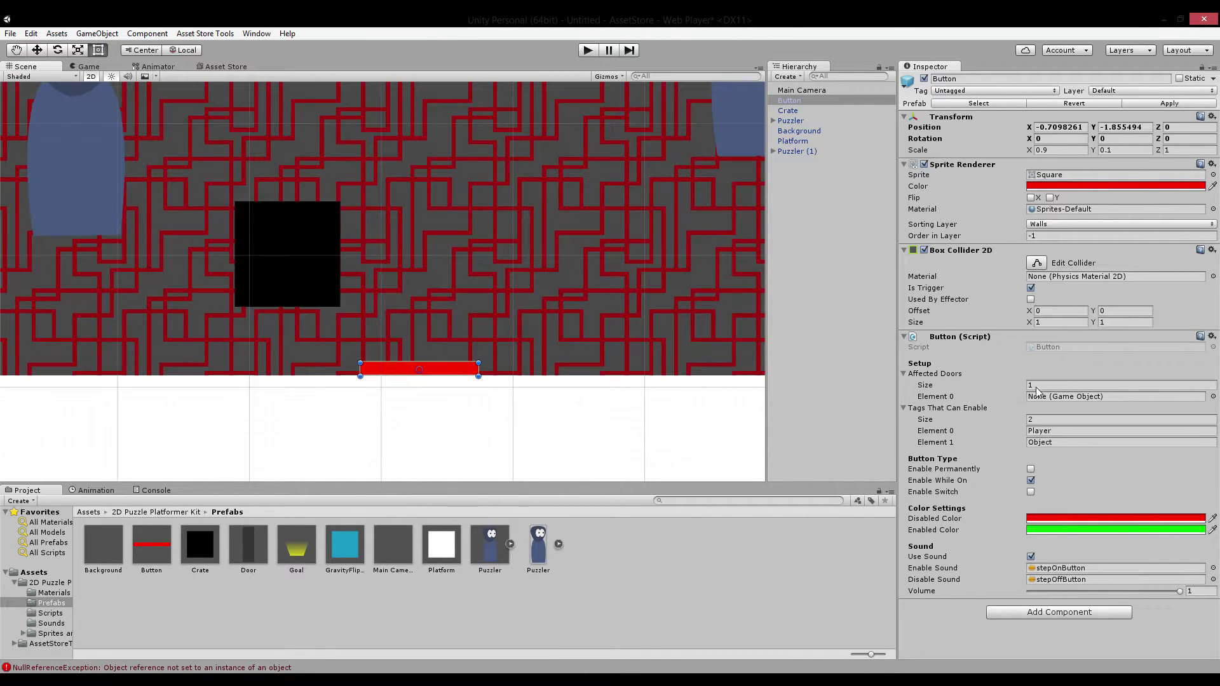
{"action": "scroll", "coordinate": [394, 343], "scroll_direction": "down", "scroll_amount": 5}
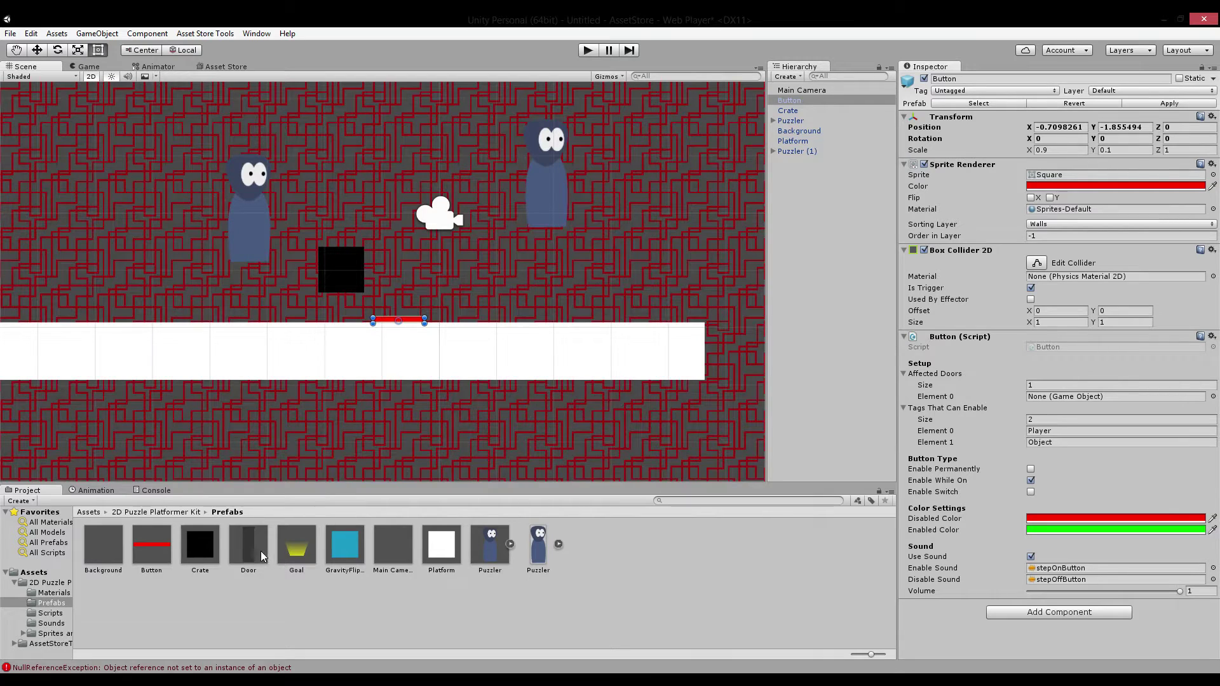
{"action": "left_click_drag", "start_coordinate": [261, 551], "coordinate": [163, 274]}
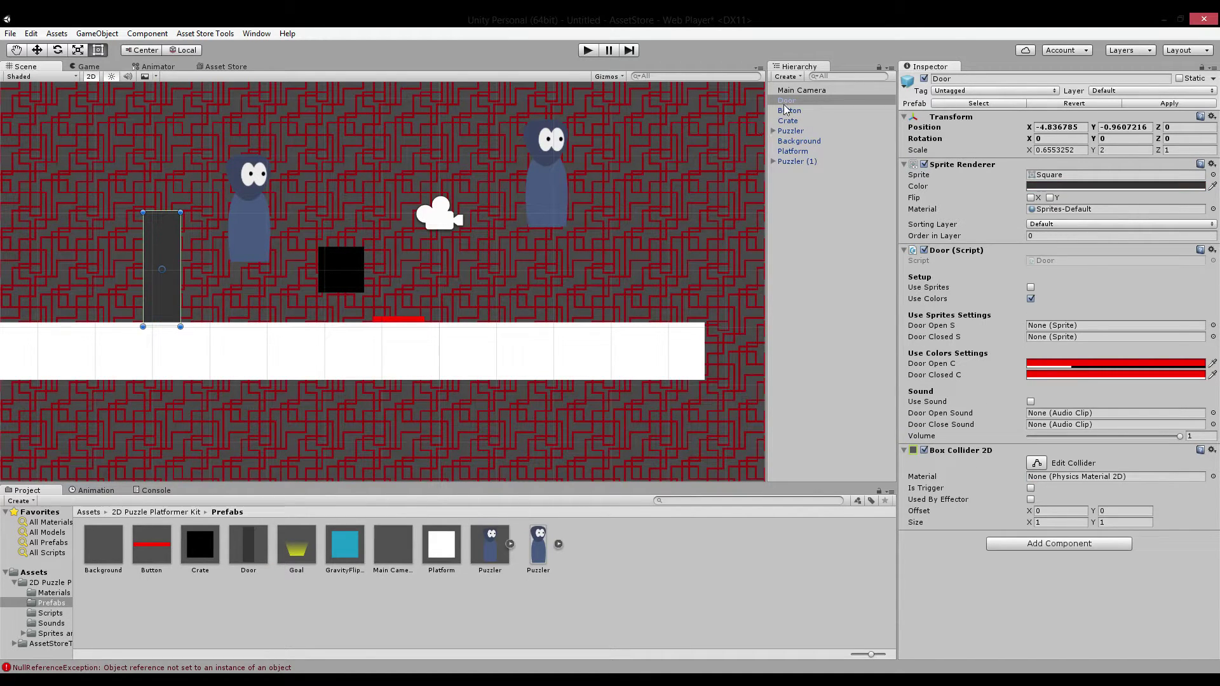
Assign the placed door to Element 0 of the red button's Affected Doors
{"action": "left_click", "coordinate": [387, 320]}
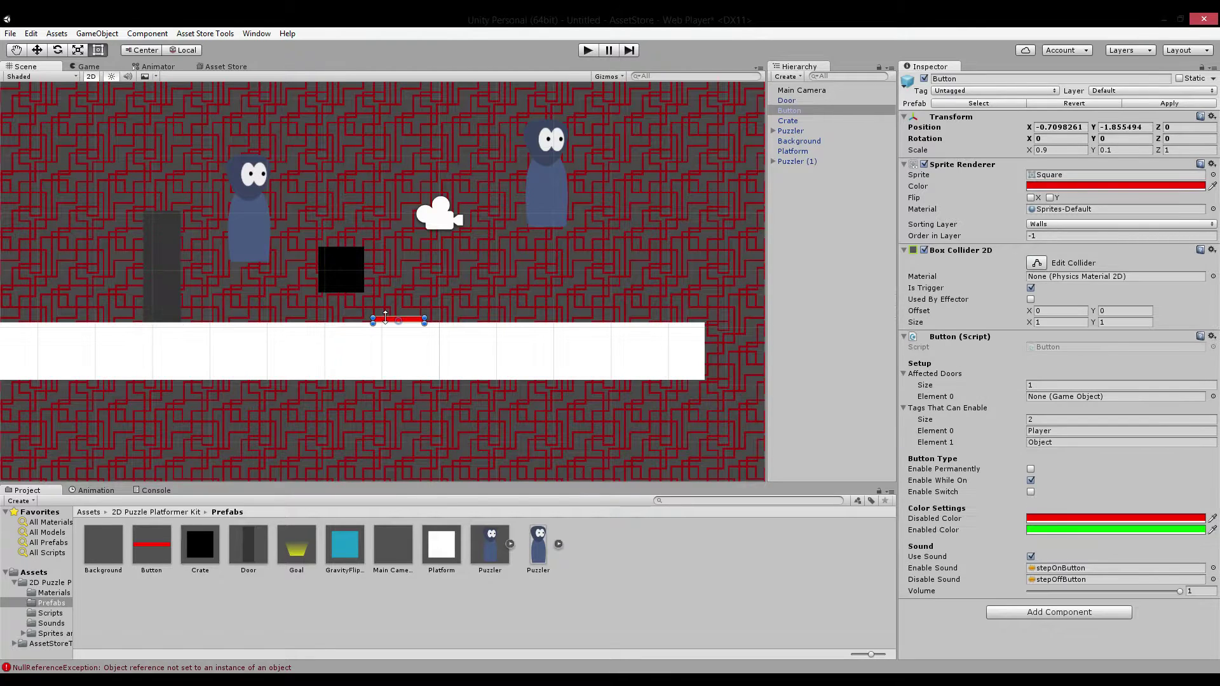
{"action": "left_click", "coordinate": [813, 100]}
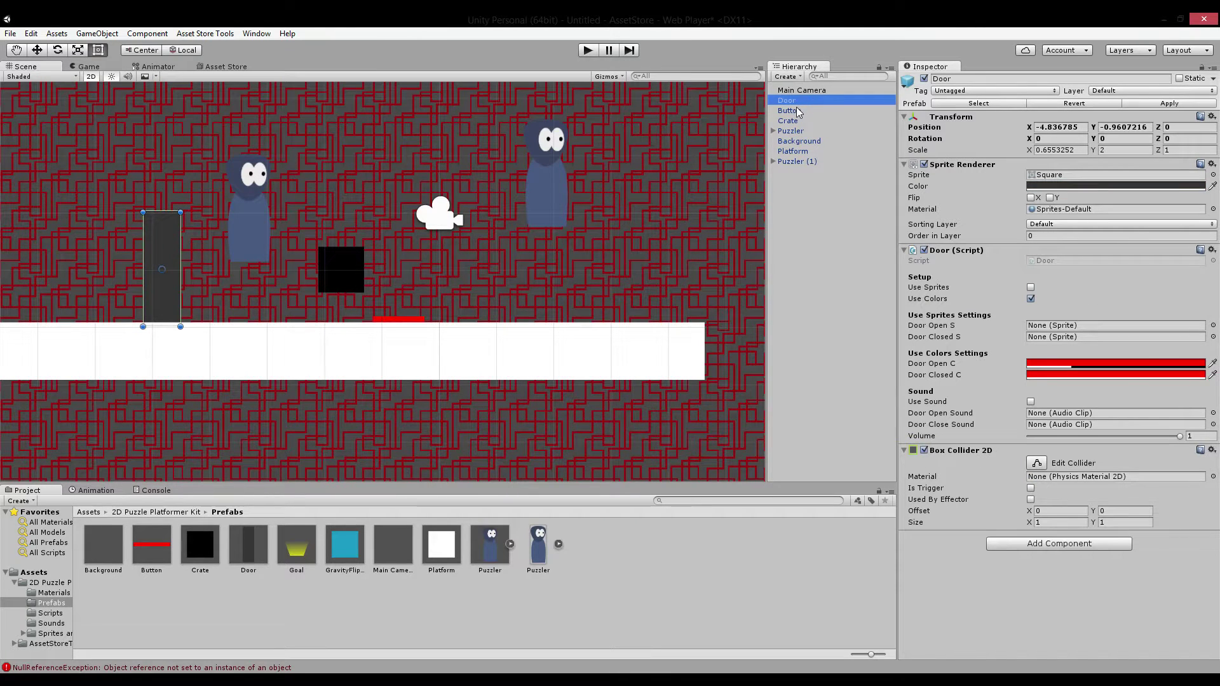
{"action": "left_click", "coordinate": [795, 113]}
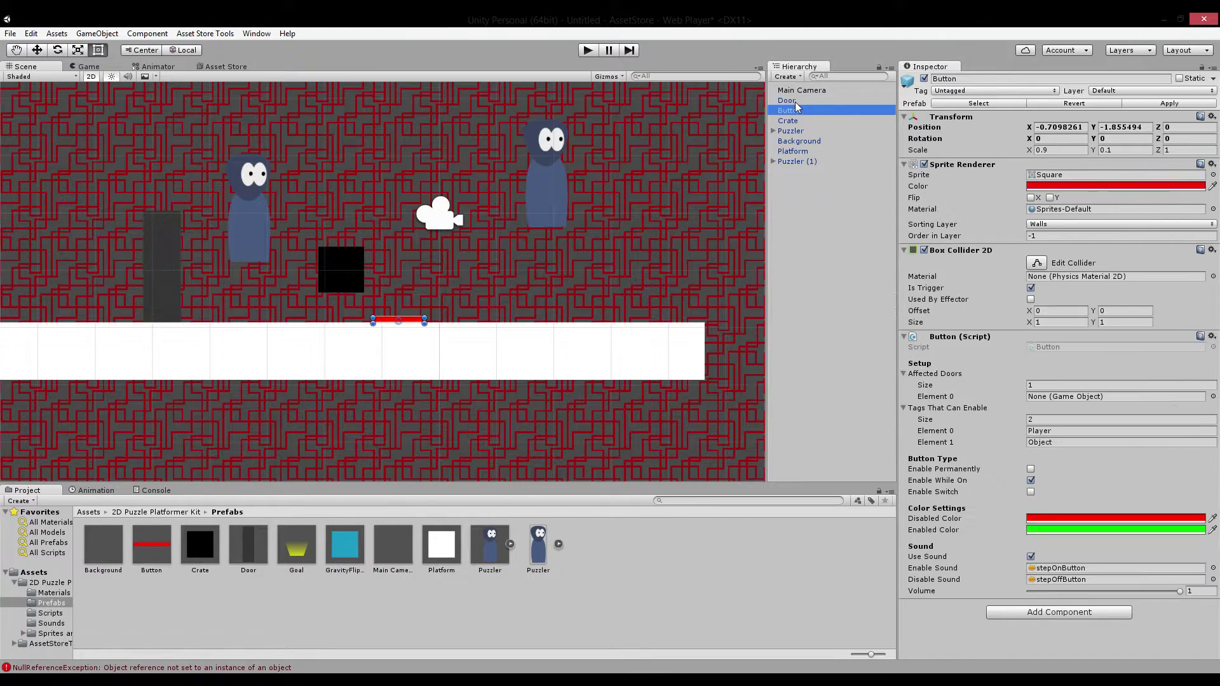
{"action": "left_click_drag", "start_coordinate": [787, 101], "coordinate": [1066, 400]}
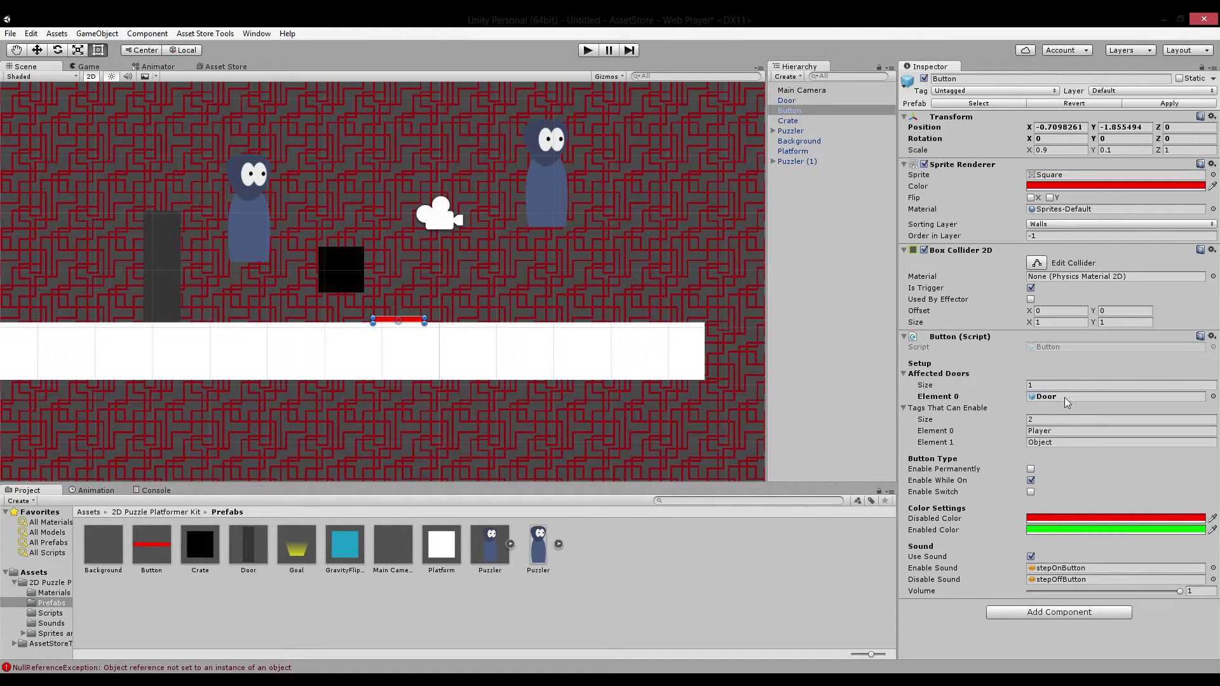
Playtest the door by pushing the crate onto the button, jumping over it and pushing it back off with the original Puzzler
{"action": "left_click", "coordinate": [592, 51]}
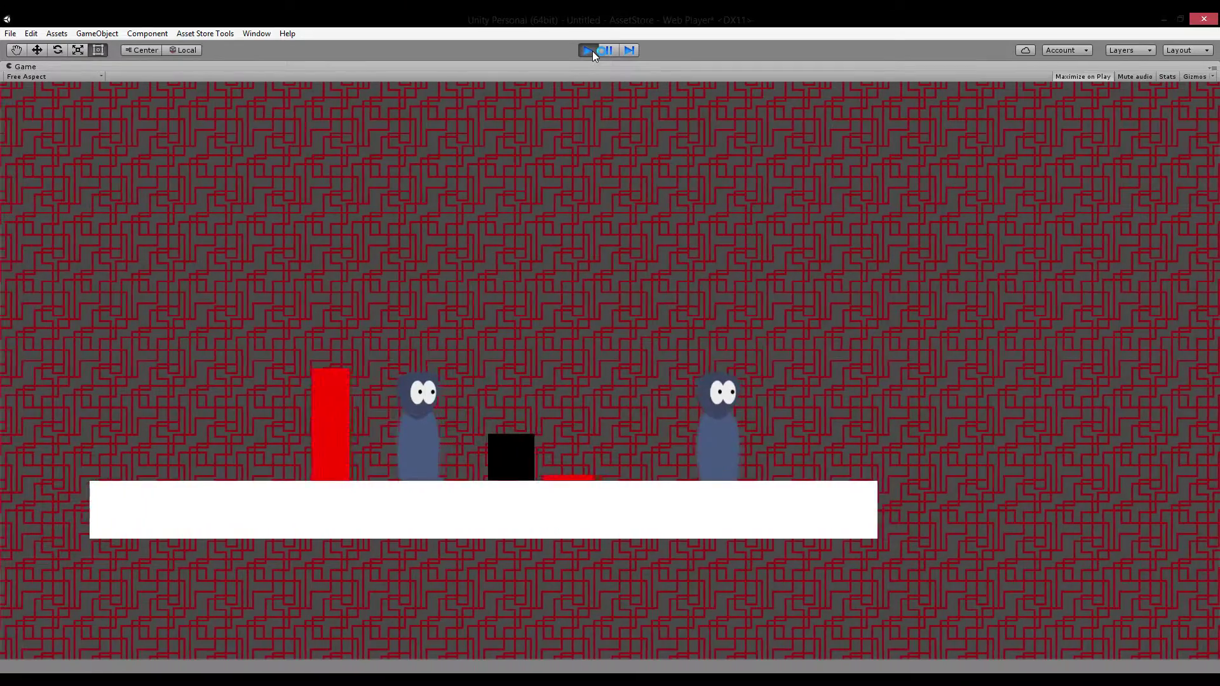
{"action": "key", "text": "d"}
{"action": "key", "text": "a"}
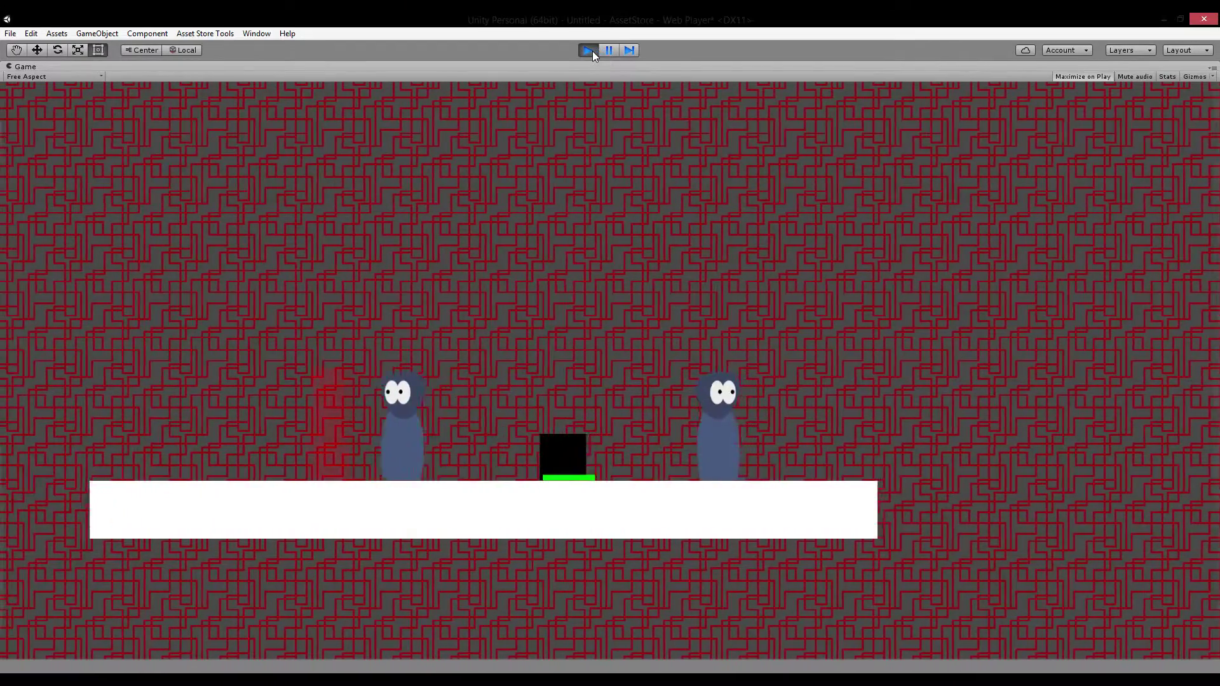
{"action": "key", "text": "d"}
{"action": "key", "text": "space"}
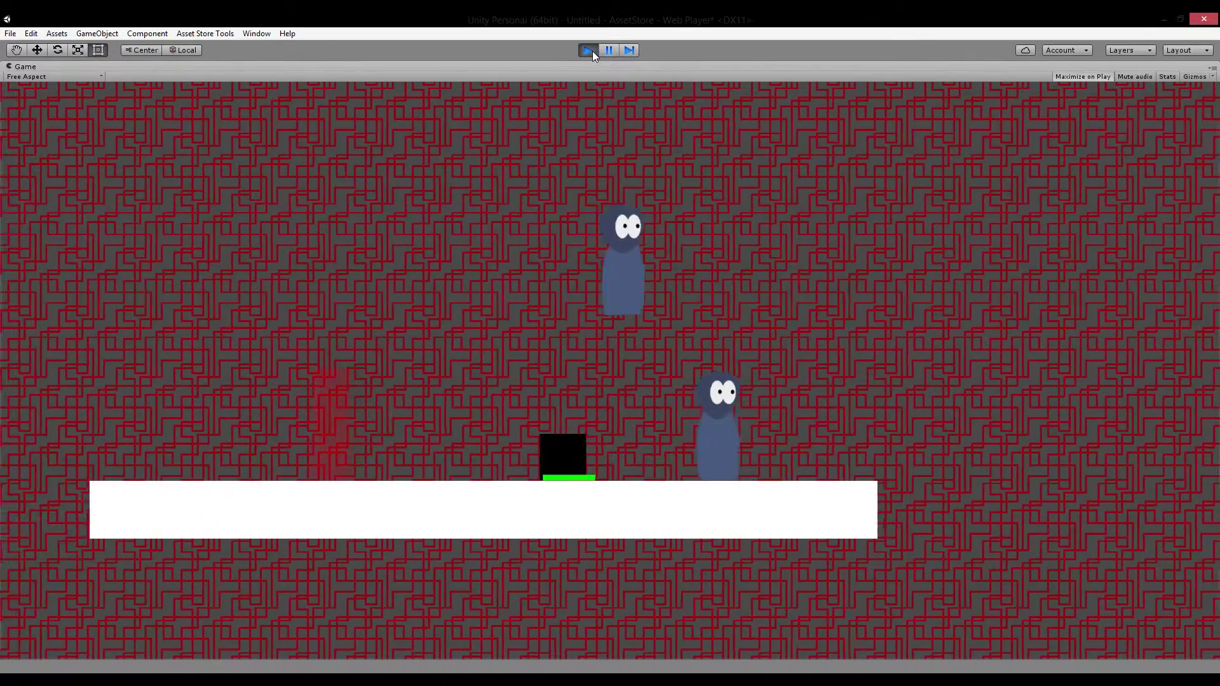
{"action": "key", "text": "a"}
{"action": "key", "text": "space"}
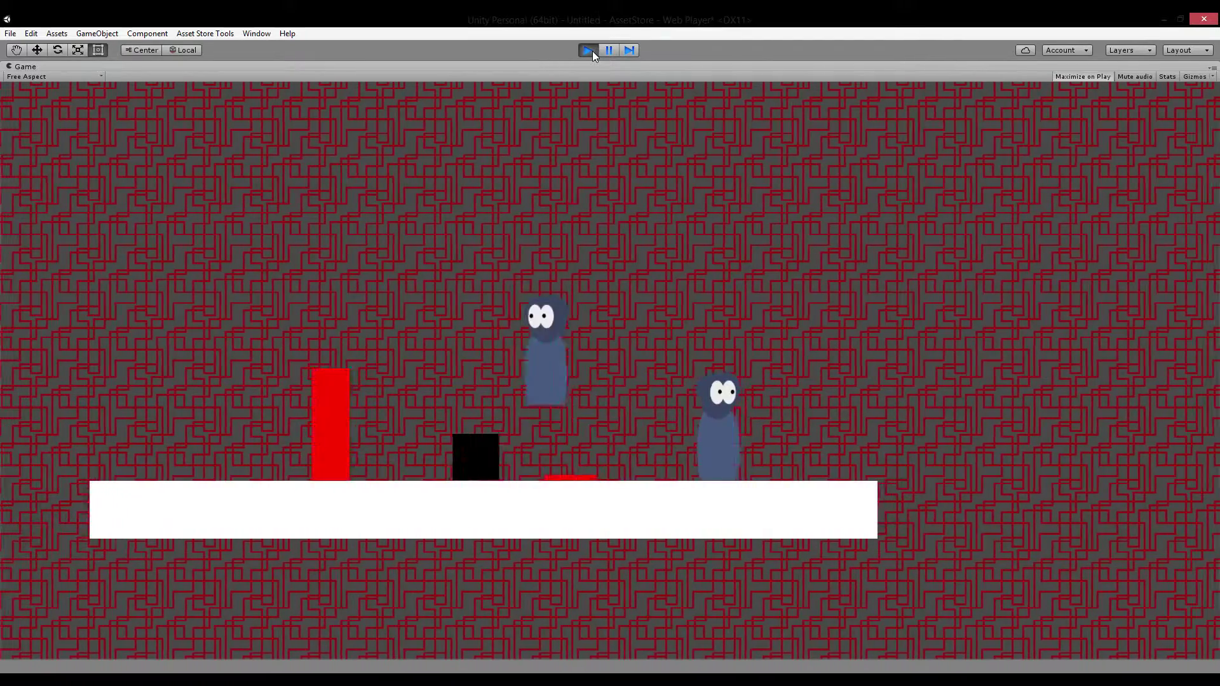
{"action": "key", "text": "a"}
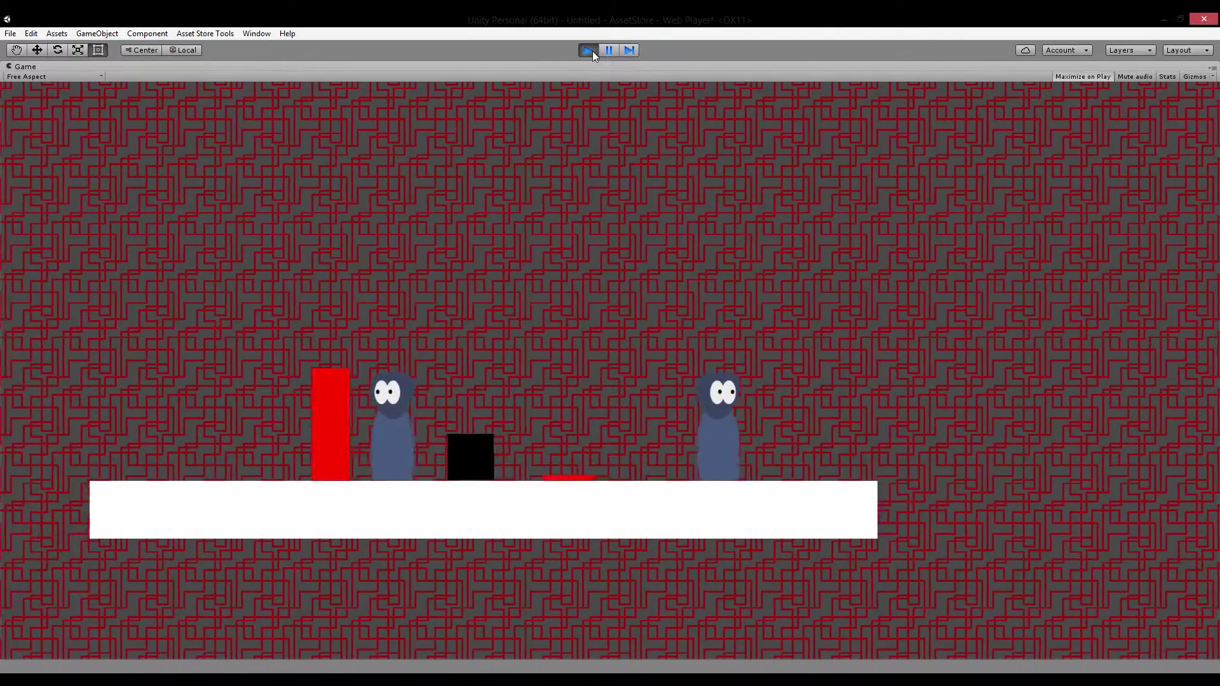
Repeat the door test with the crate partly on the button, push it off from the far side, and end the playtest
{"action": "key", "text": "Right"}
{"action": "key", "text": "Left"}
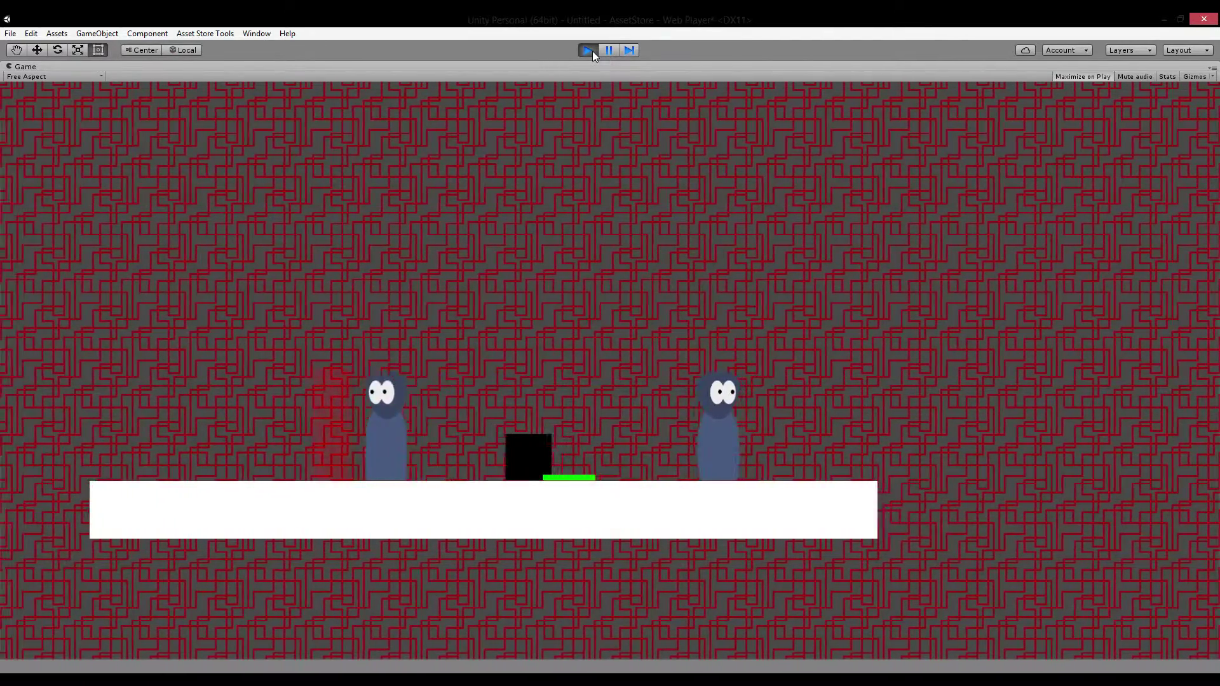
{"action": "key", "text": "Right"}
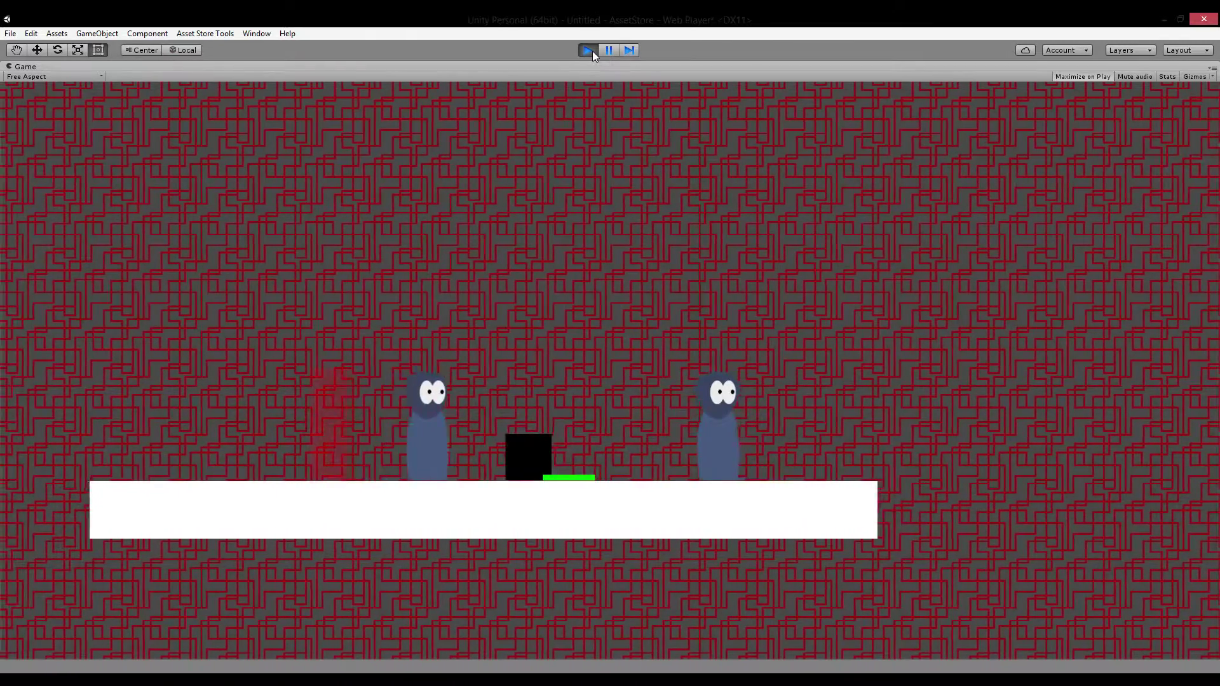
{"action": "key", "text": "space"}
{"action": "key", "text": "Left"}
{"action": "key", "text": "space"}
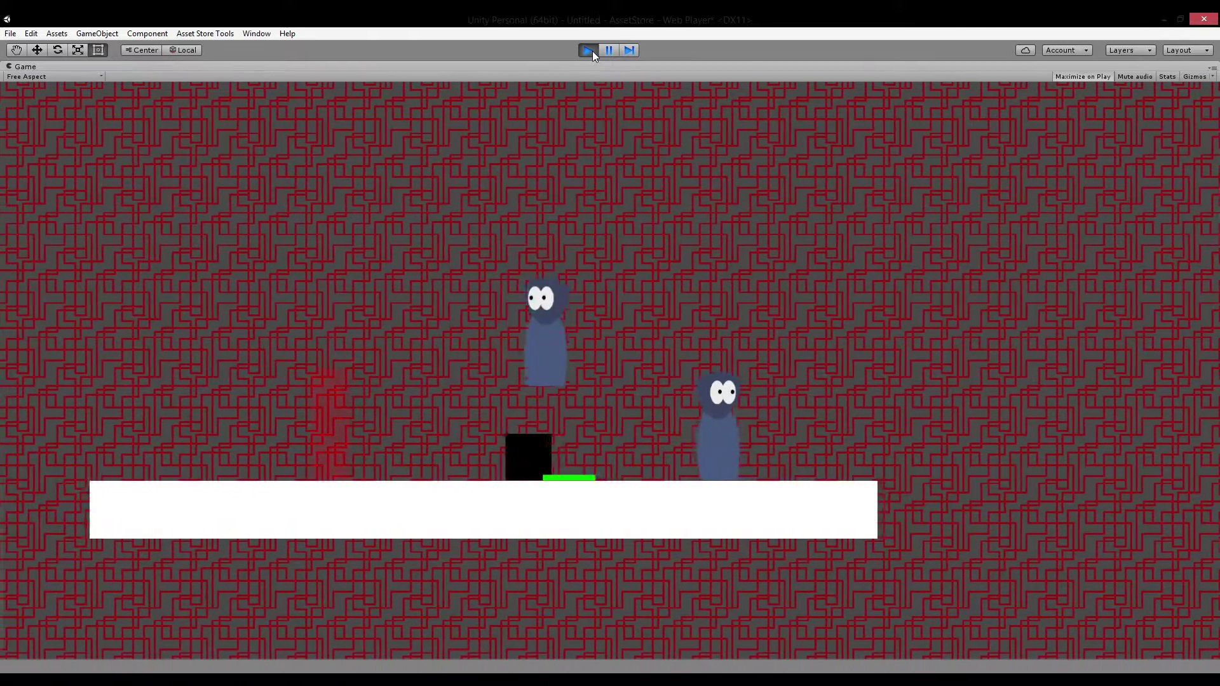
{"action": "key", "text": "Right"}
{"action": "key", "text": "Left"}
{"action": "key", "text": "space"}
{"action": "key", "text": "Left"}
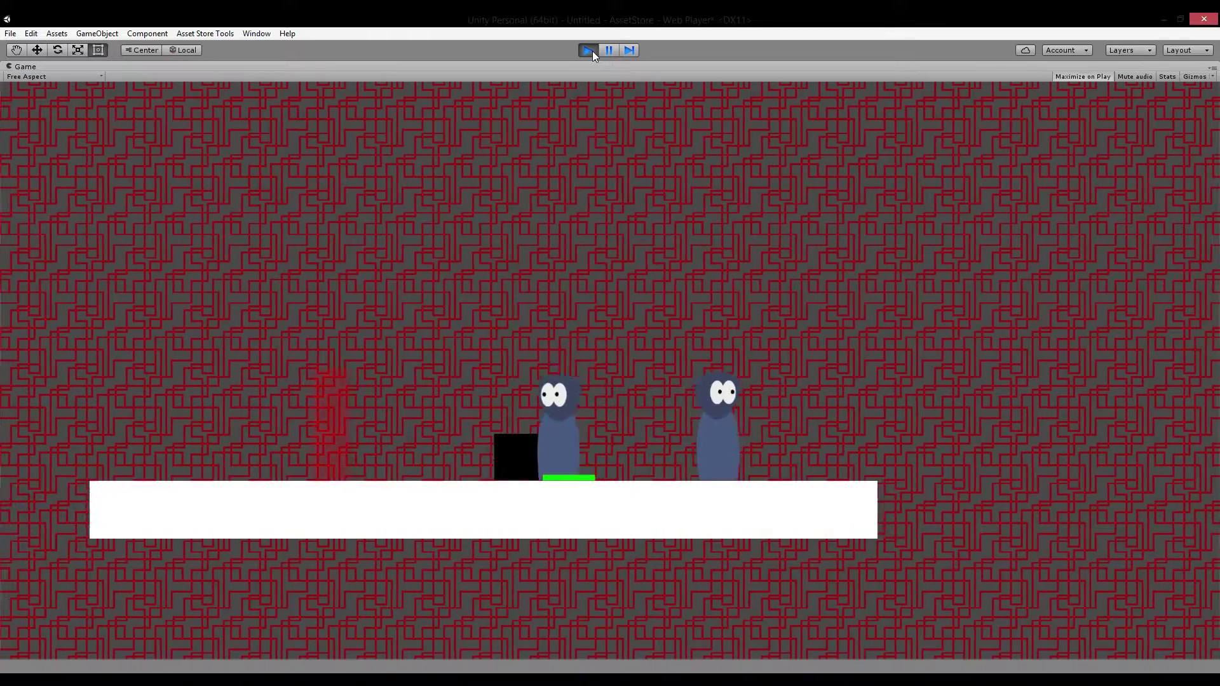
{"action": "key", "text": "space"}
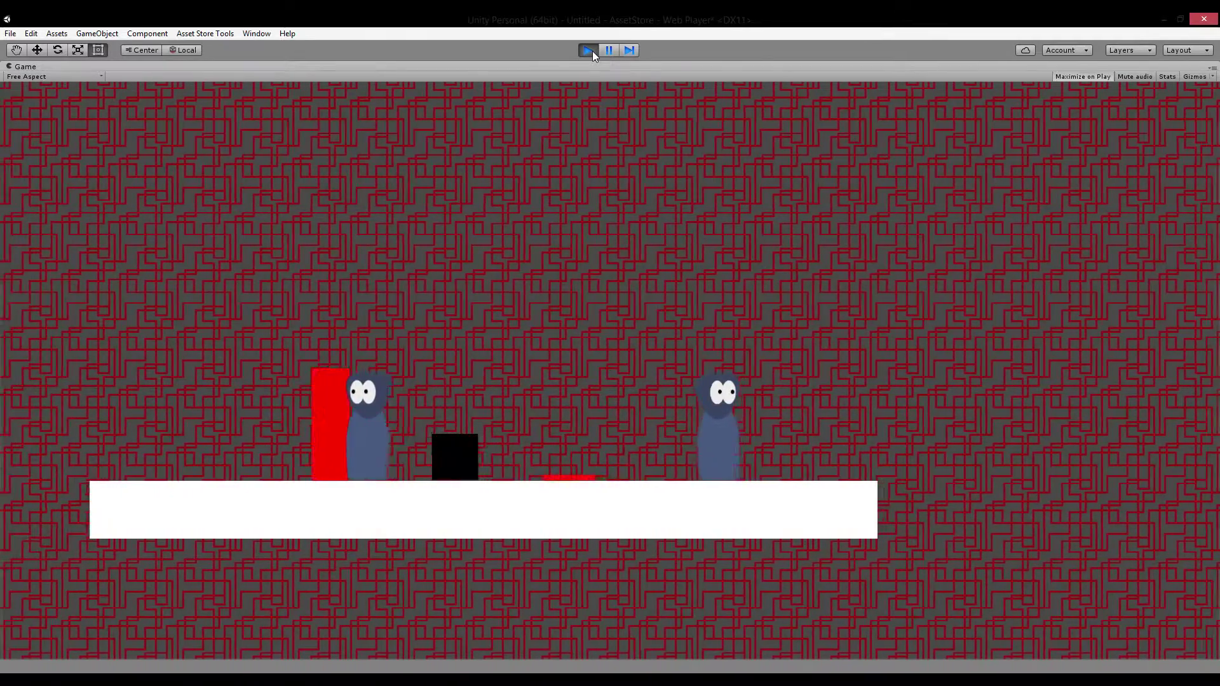
{"action": "key", "text": "Right"}
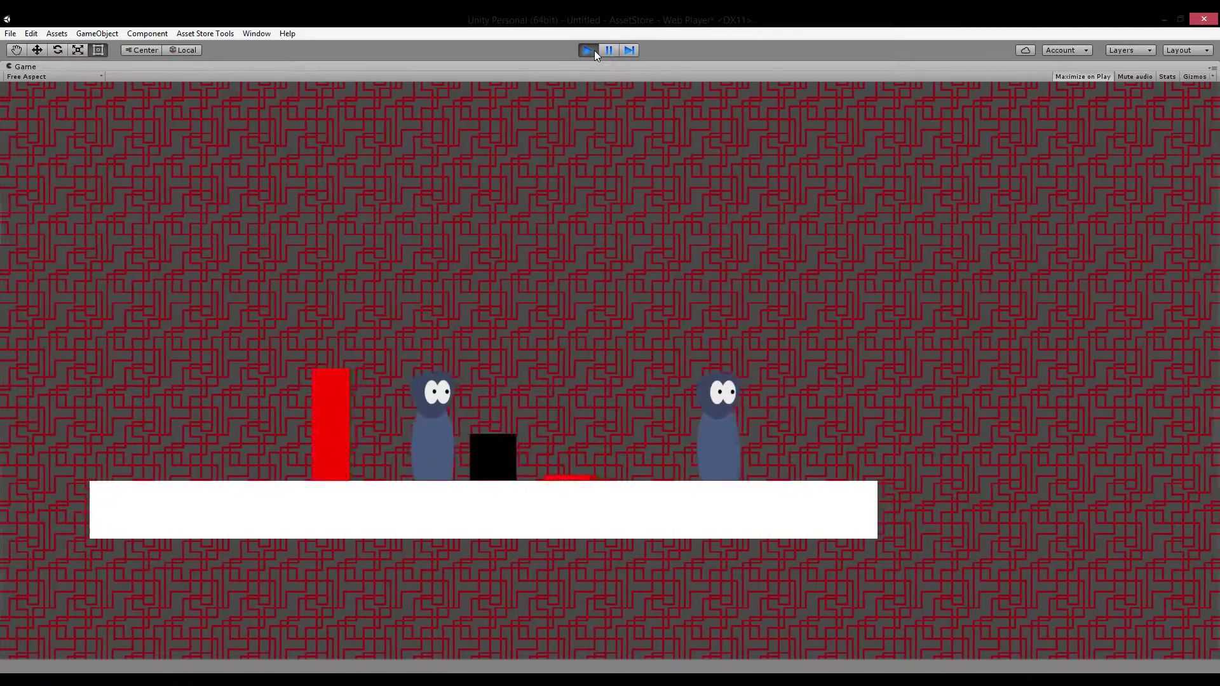
{"action": "left_click", "coordinate": [593, 50]}
Turn off Use Sound for the red button
{"action": "left_click", "coordinate": [155, 248]}
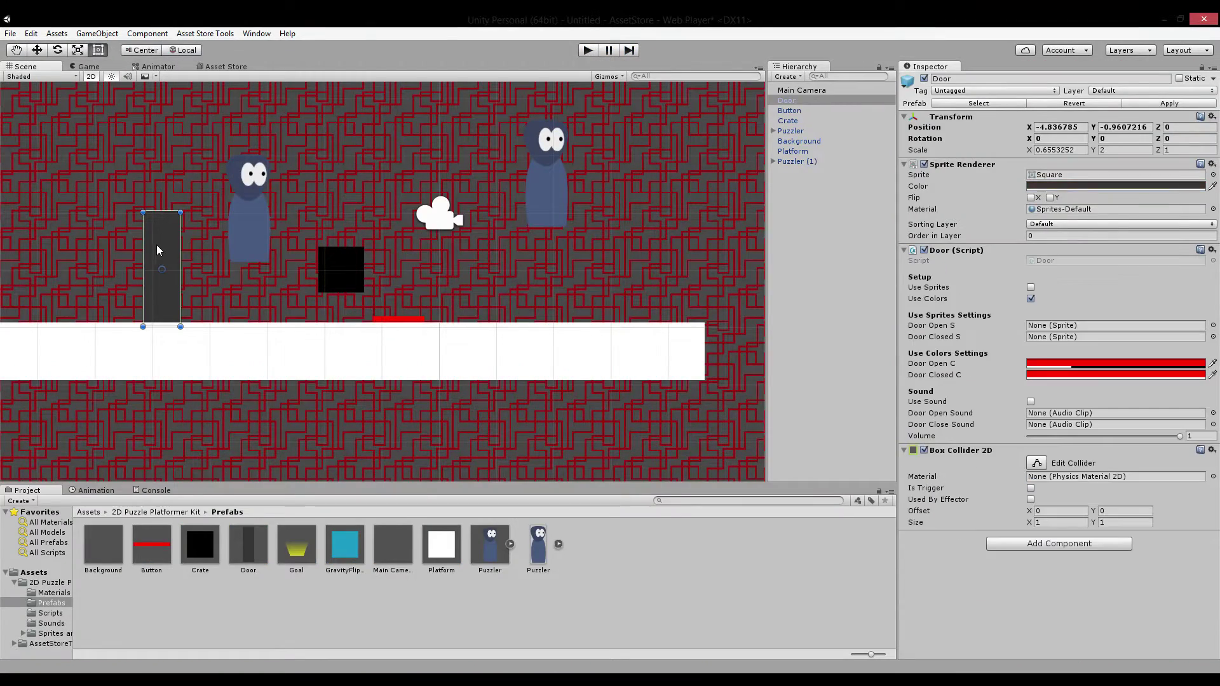
{"action": "middle_click_drag", "start_coordinate": [396, 266], "coordinate": [481, 255]}
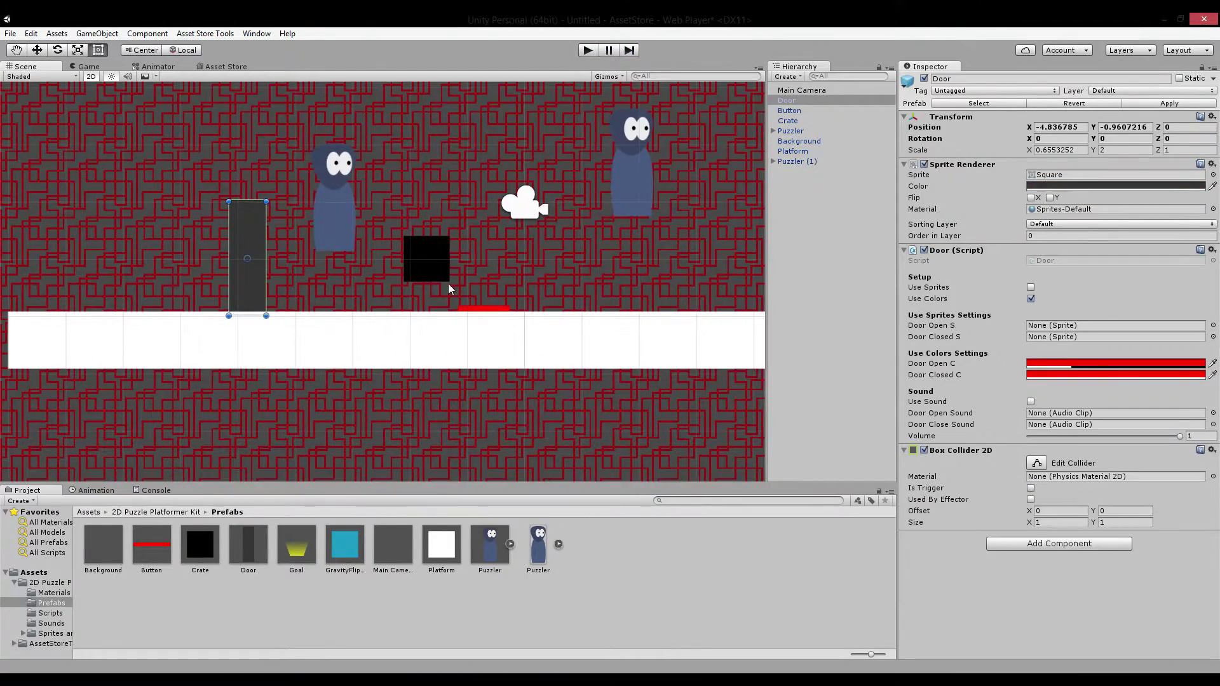
{"action": "left_click", "coordinate": [437, 265]}
{"action": "left_click", "coordinate": [469, 308]}
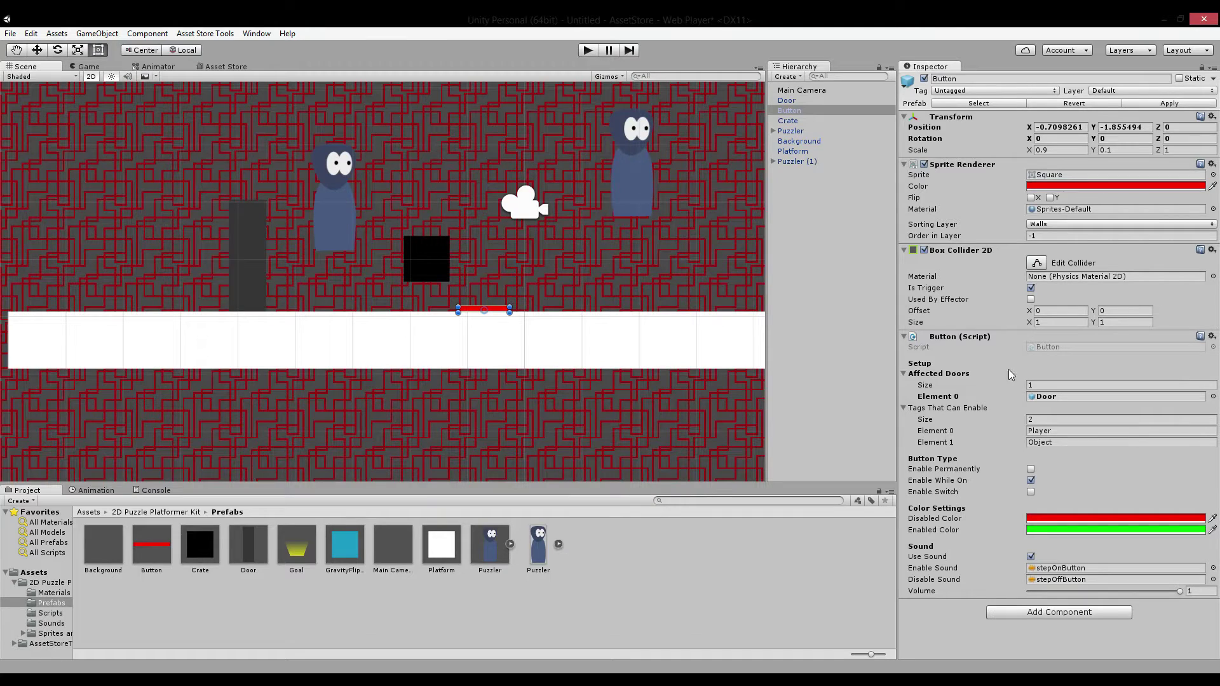
{"action": "left_click", "coordinate": [1031, 557]}
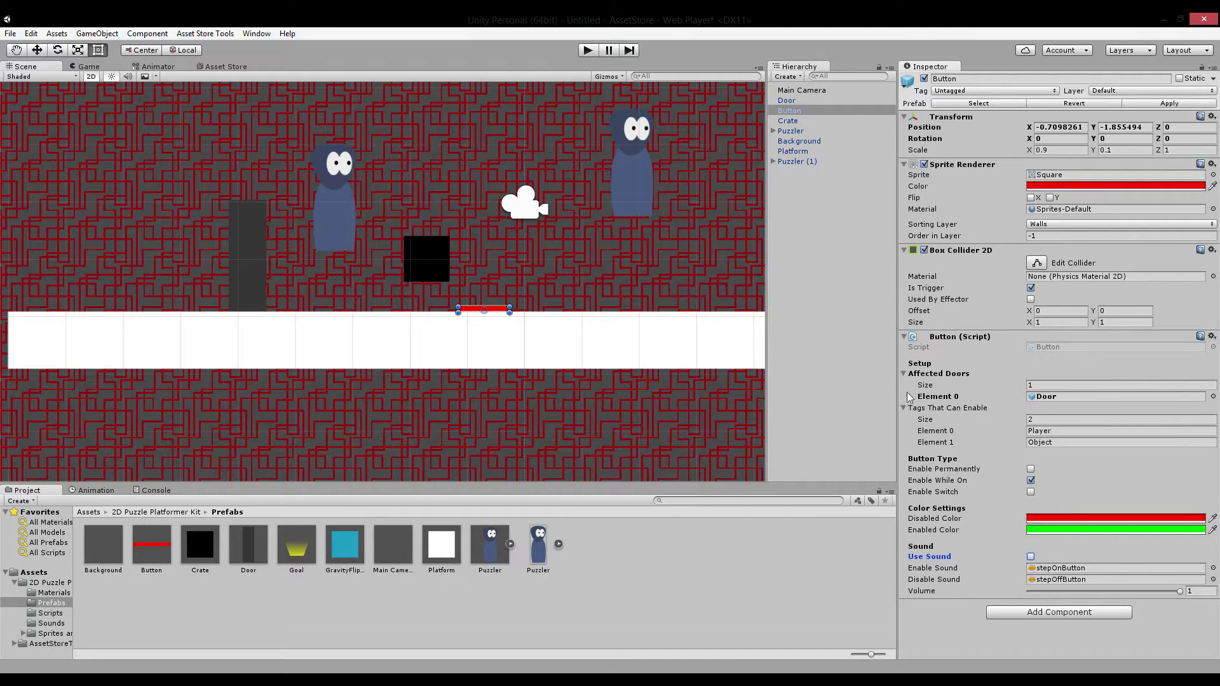
Set the size of the button's Affected Doors list to 2
{"action": "middle_click_drag", "start_coordinate": [749, 321], "coordinate": [815, 391]}
{"action": "left_click", "coordinate": [1059, 385]}
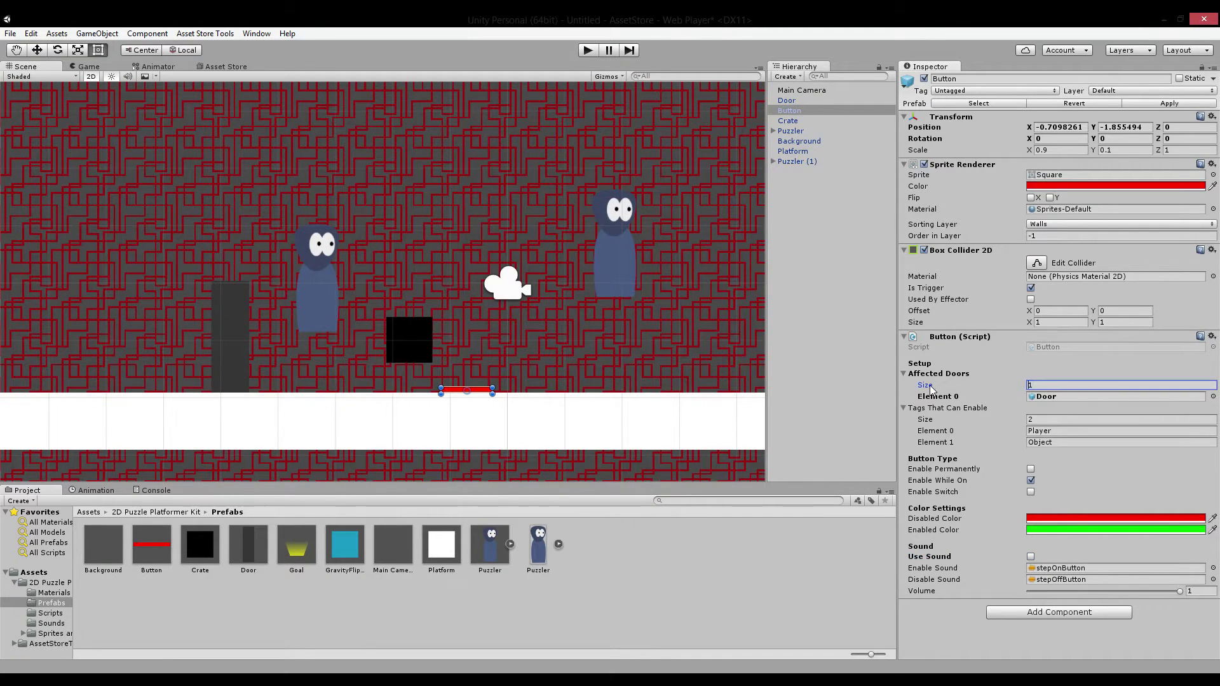
{"action": "type", "text": "2"}
{"action": "key", "text": "Return"}
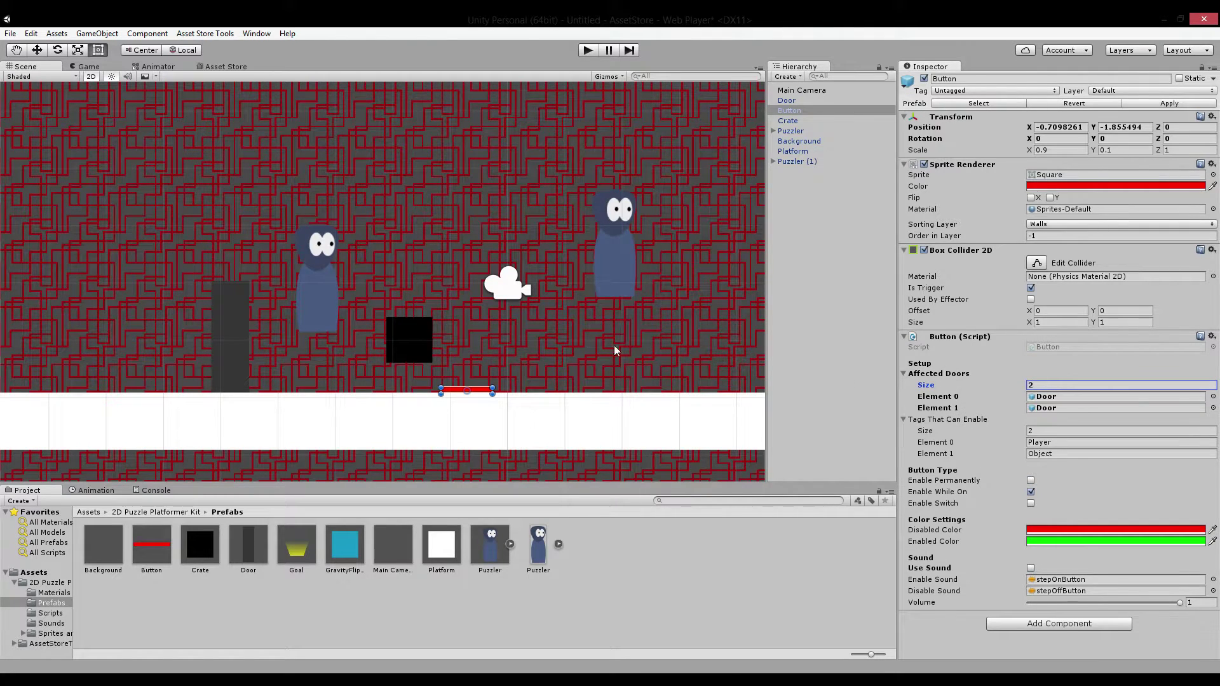
Duplicate the door to X 3.56 near the platform's right end and assign the copy to Element 1 of the button's Affected Doors
{"action": "left_click", "coordinate": [229, 307]}
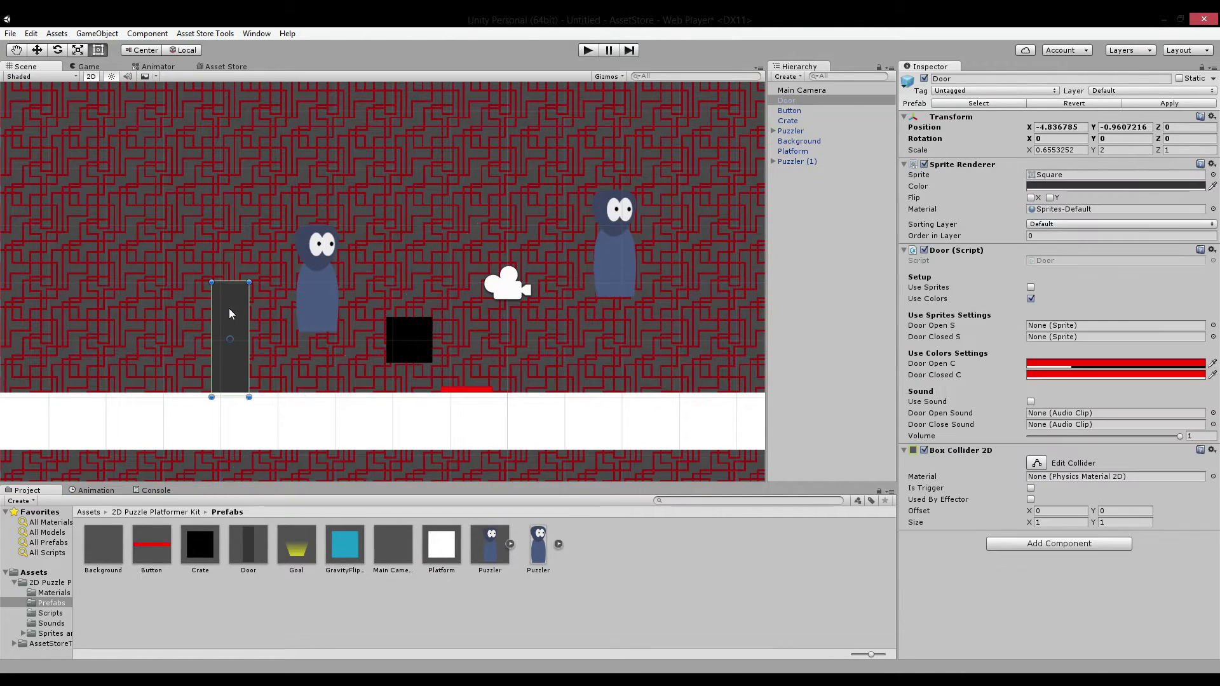
{"action": "left_click", "coordinate": [37, 50]}
{"action": "left_click_drag", "start_coordinate": [285, 340], "coordinate": [759, 351]}
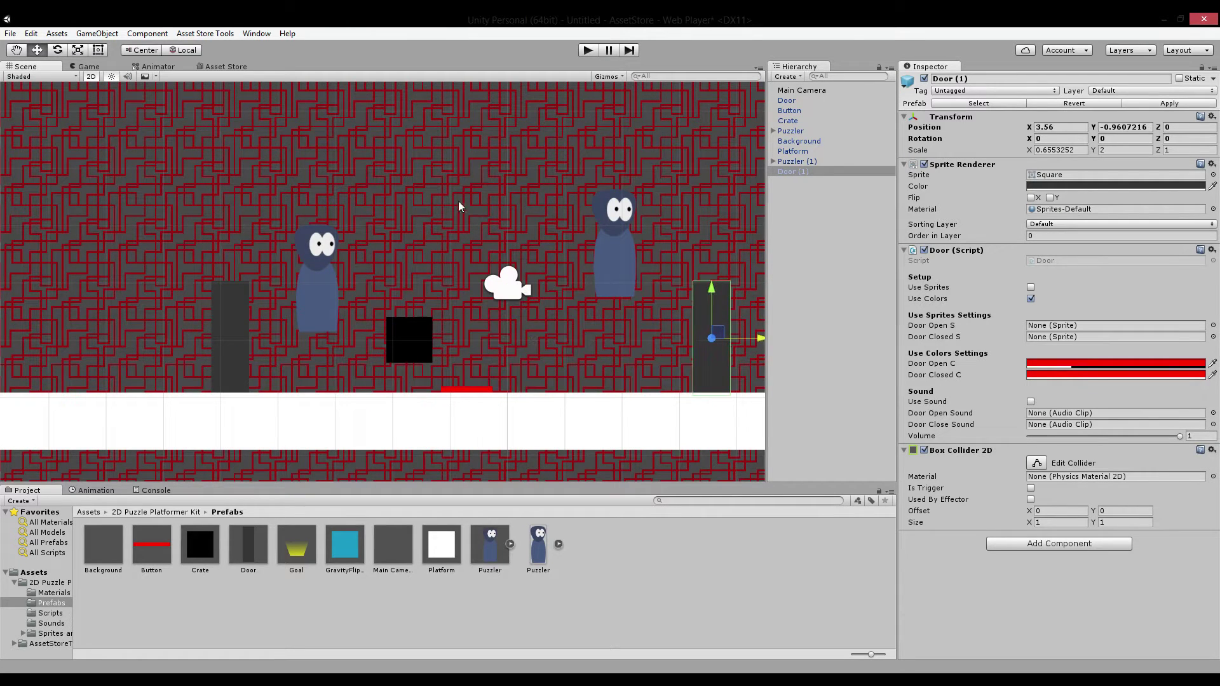
{"action": "left_click", "coordinate": [481, 391]}
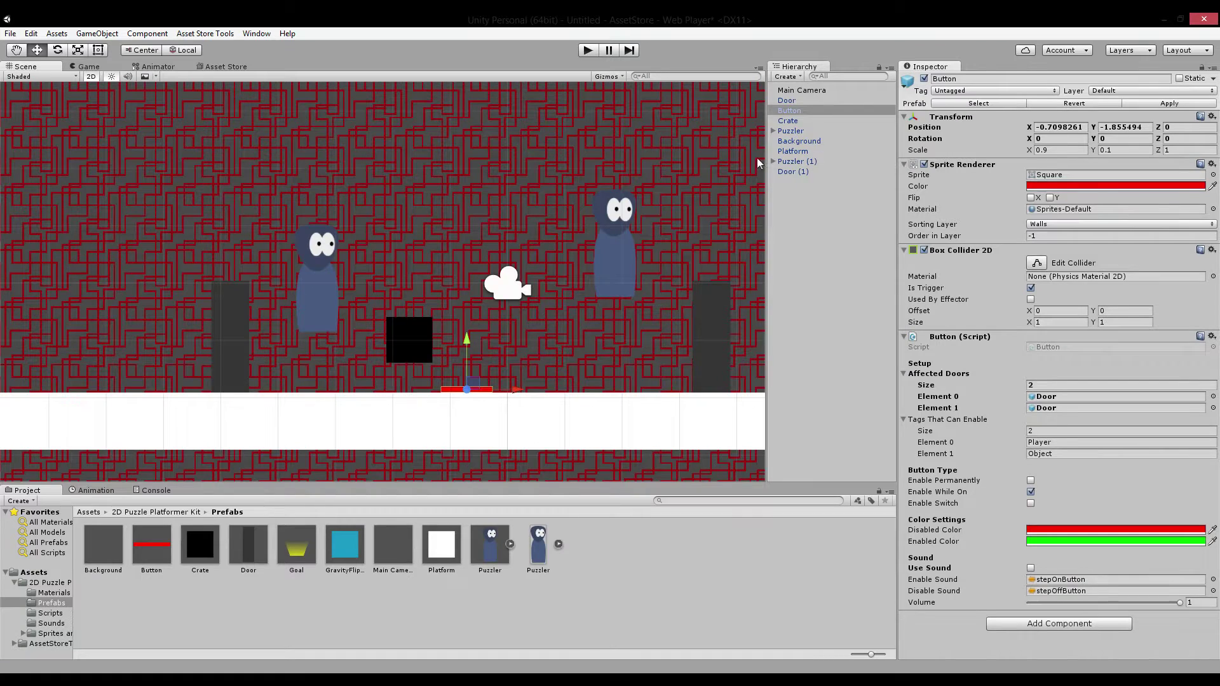
{"action": "left_click_drag", "start_coordinate": [802, 173], "coordinate": [1048, 408]}
Playtest both doors by pushing the crate onto the button and back off with the original Puzzler
{"action": "left_click", "coordinate": [588, 50]}
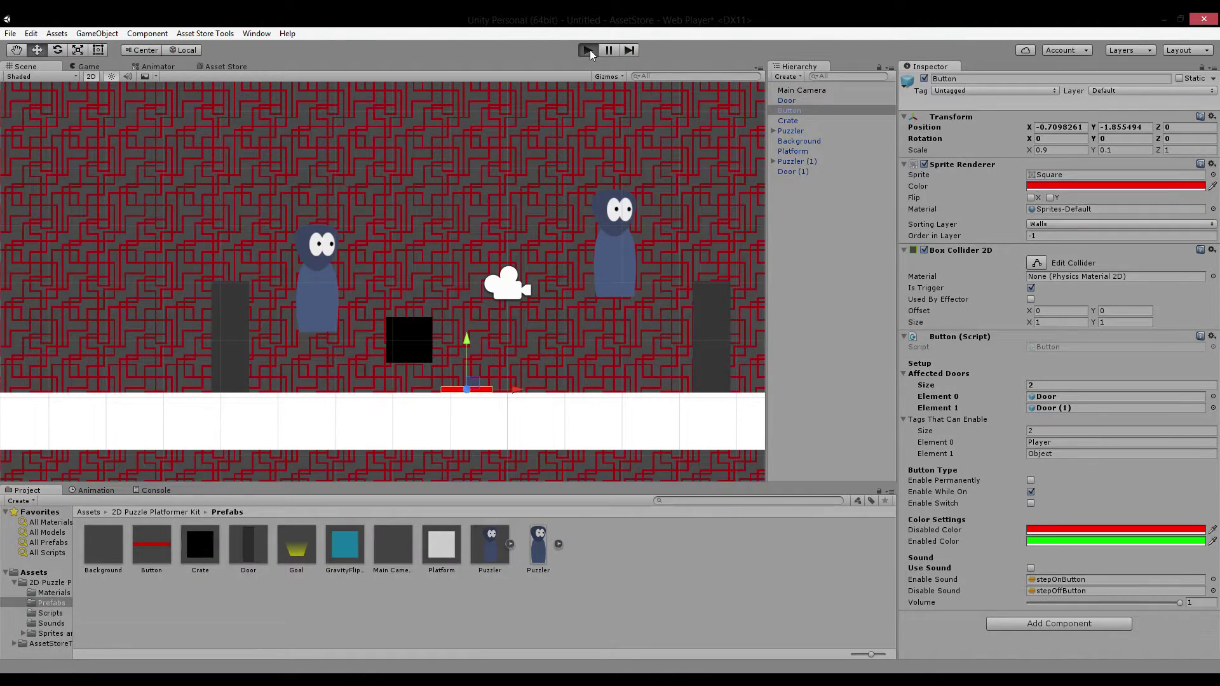
{"action": "key", "text": "d"}
{"action": "key", "text": "a"}
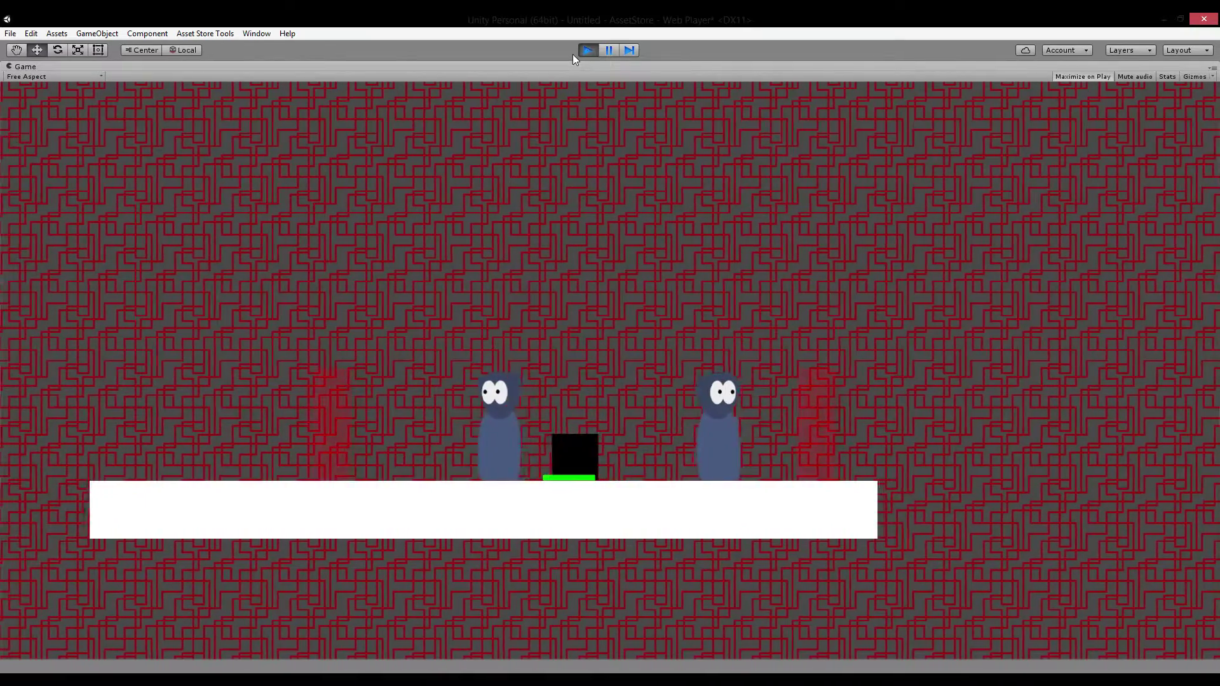
{"action": "key", "text": "d"}
{"action": "key", "text": "space"}
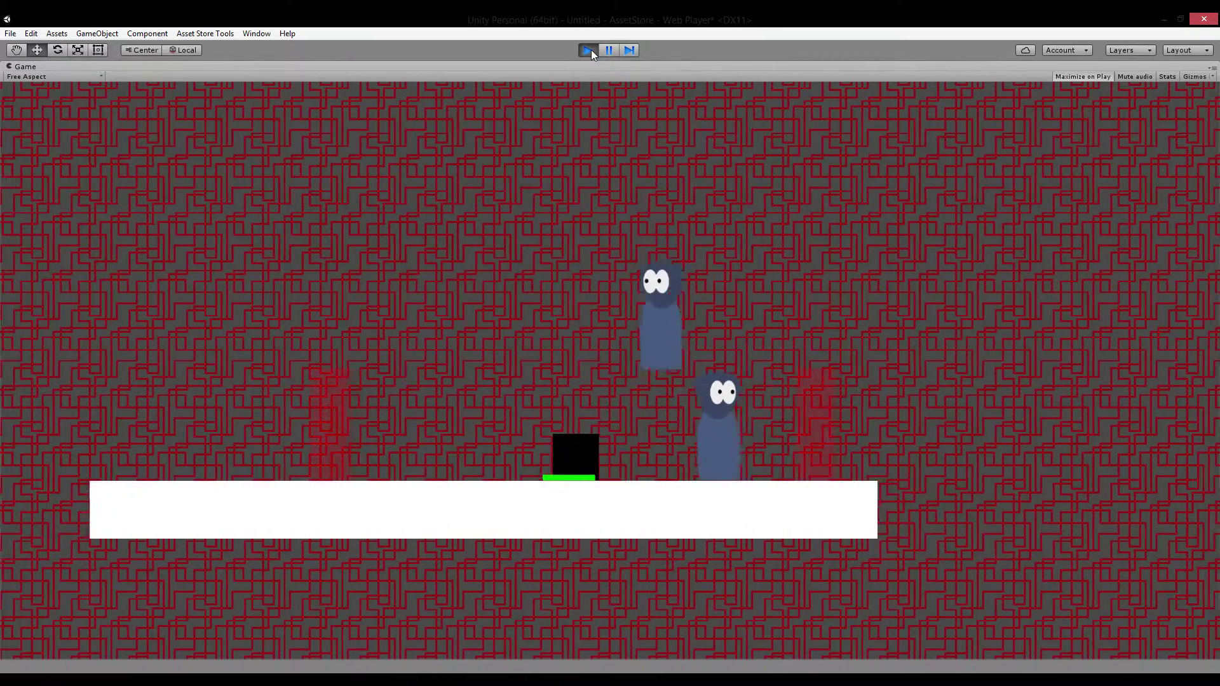
{"action": "key", "text": "a"}
{"action": "key", "text": "space"}
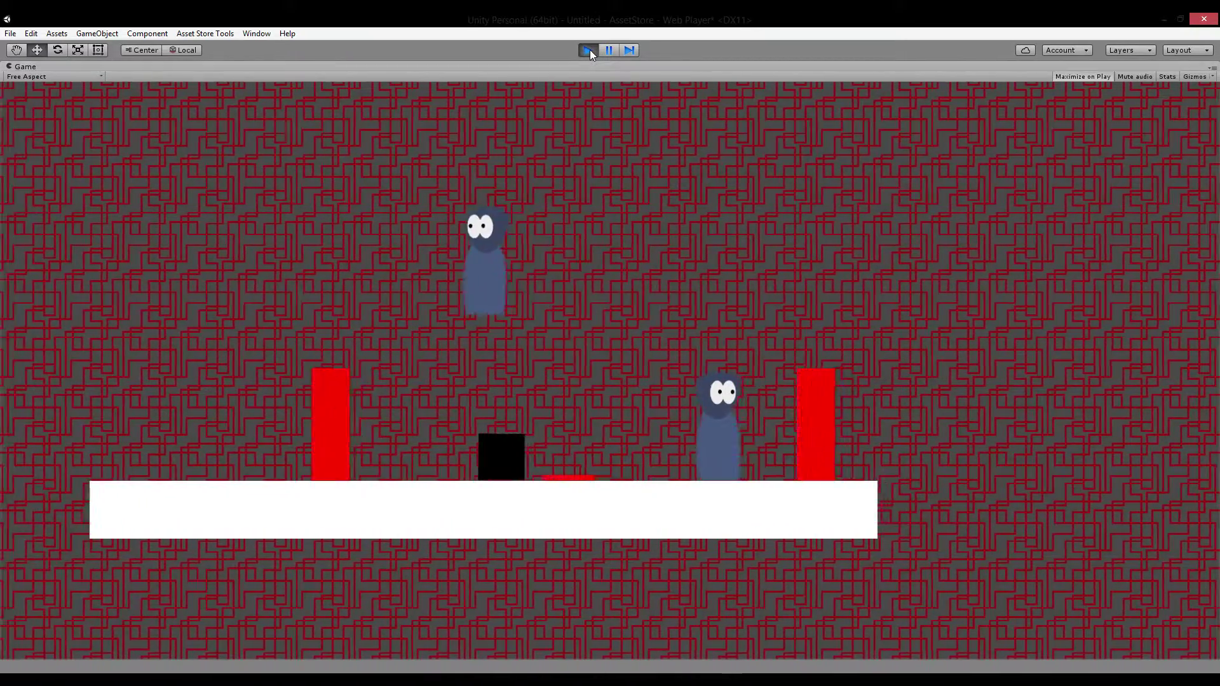
{"action": "left_click", "coordinate": [590, 50]}
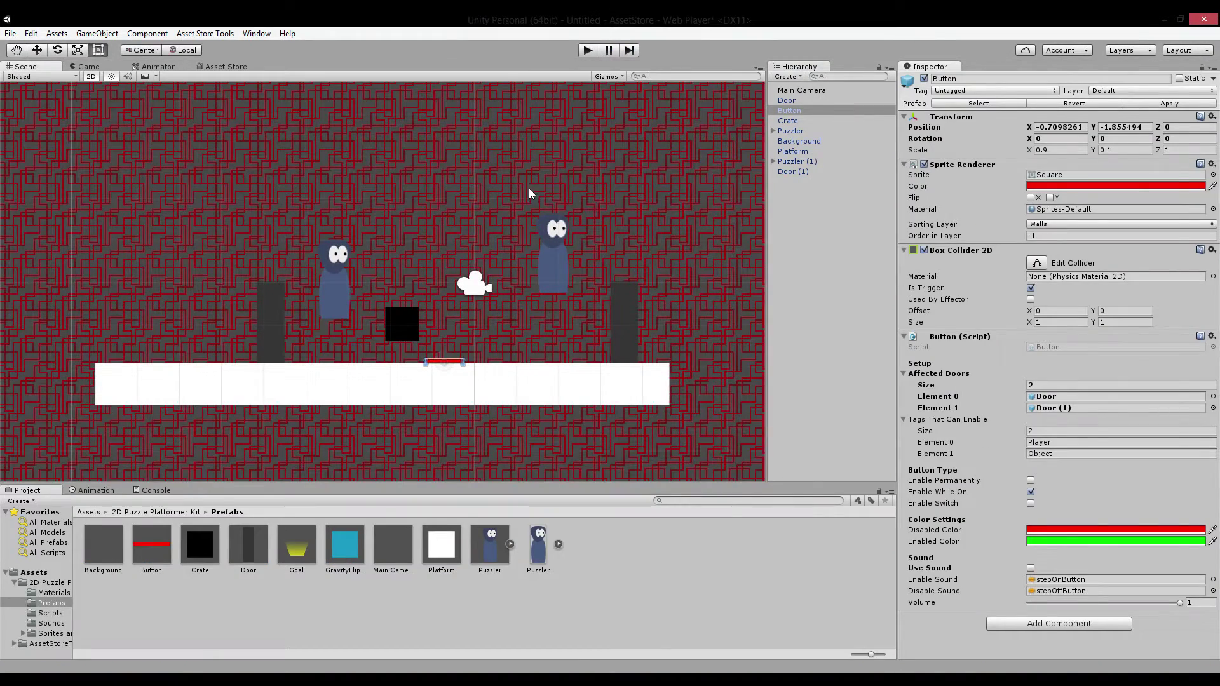
{"action": "scroll", "coordinate": [520, 160], "scroll_direction": "up", "scroll_amount": 5}
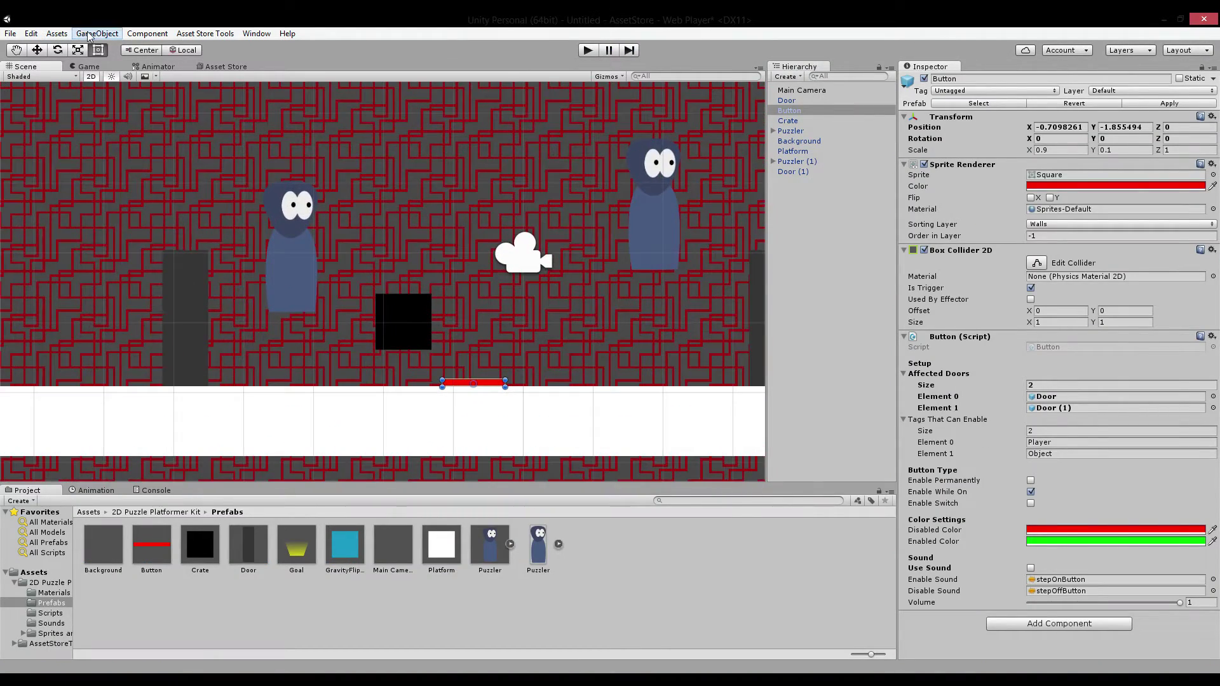
{"action": "left_click", "coordinate": [89, 35]}
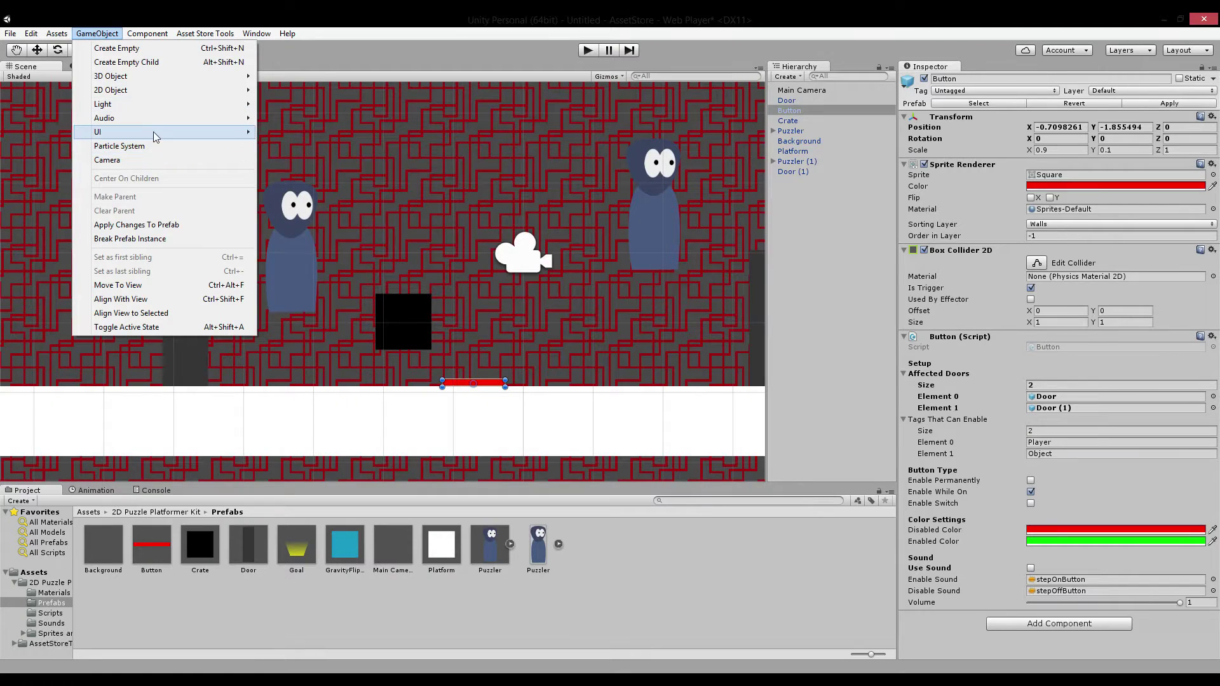
{"action": "left_click", "coordinate": [486, 615]}
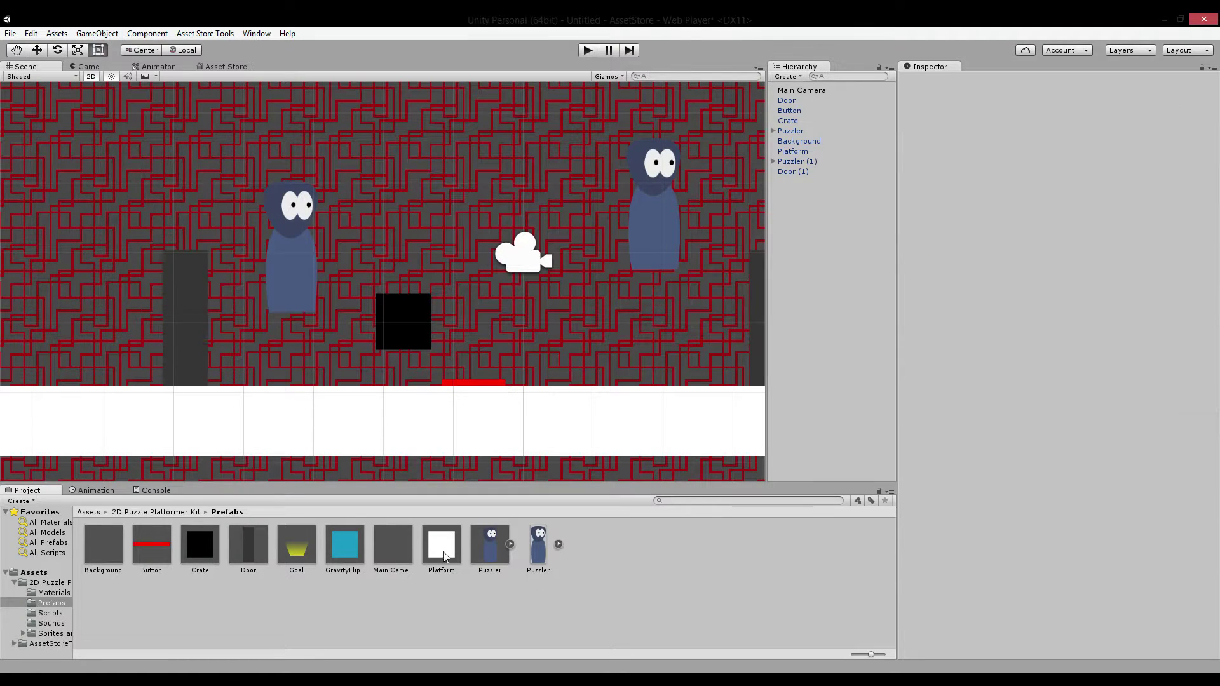
Place a Square sprite from Sprites and Textures above the crate at X -1.241, Y 0.931, scaled to about 0.21 by 0.52
{"action": "scroll", "coordinate": [355, 445], "scroll_direction": "down", "scroll_amount": 7}
{"action": "left_click", "coordinate": [167, 512]}
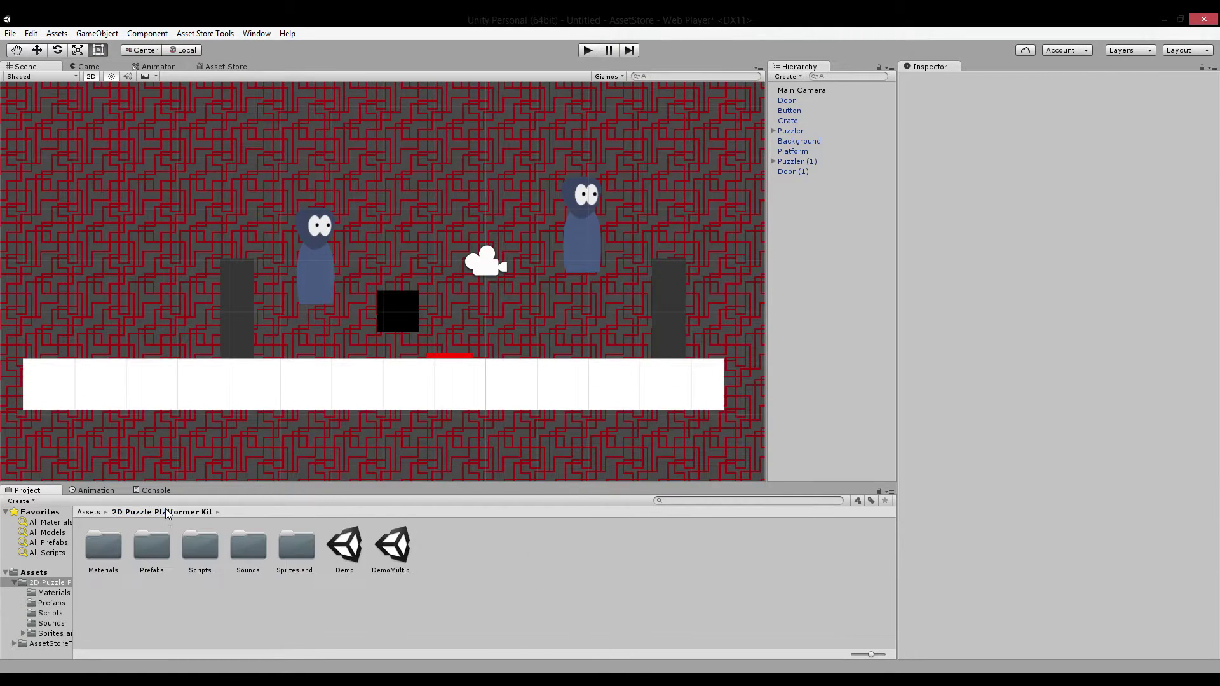
{"action": "double_click", "coordinate": [295, 548]}
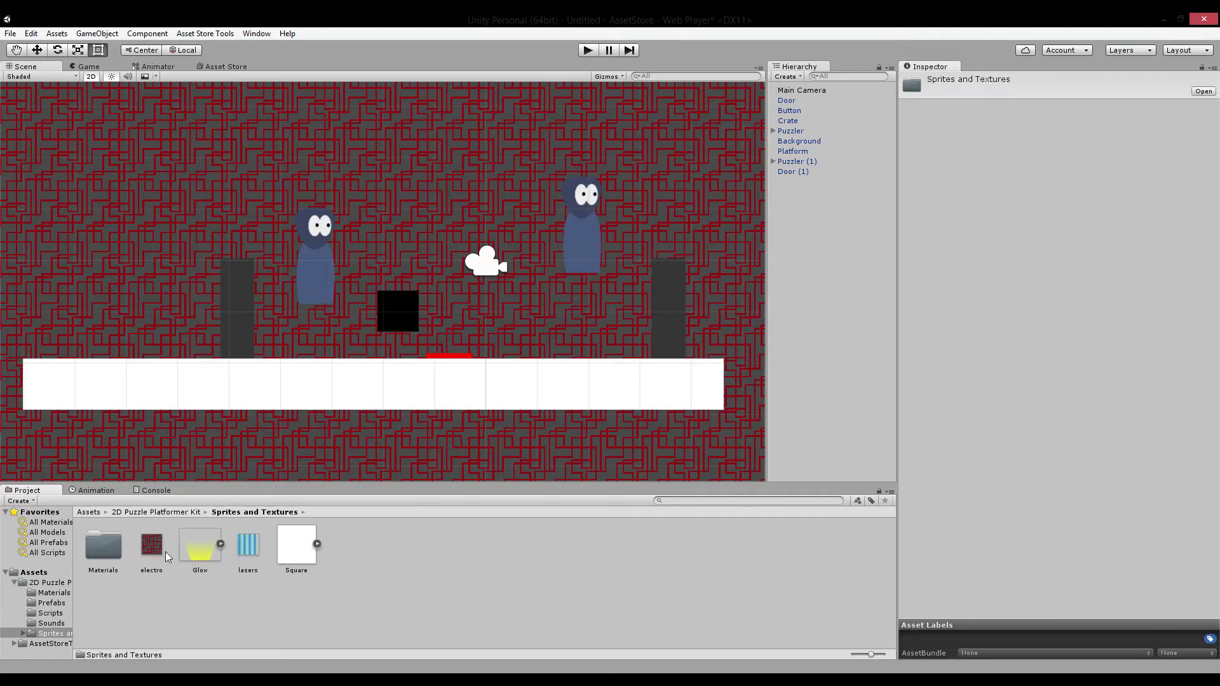
{"action": "scroll", "coordinate": [284, 417], "scroll_direction": "up", "scroll_amount": 2}
{"action": "left_click_drag", "start_coordinate": [296, 542], "coordinate": [441, 174]}
Add a Box Collider 2D and a Rigidbody 2D to the small white Square
{"action": "left_click", "coordinate": [1062, 247]}
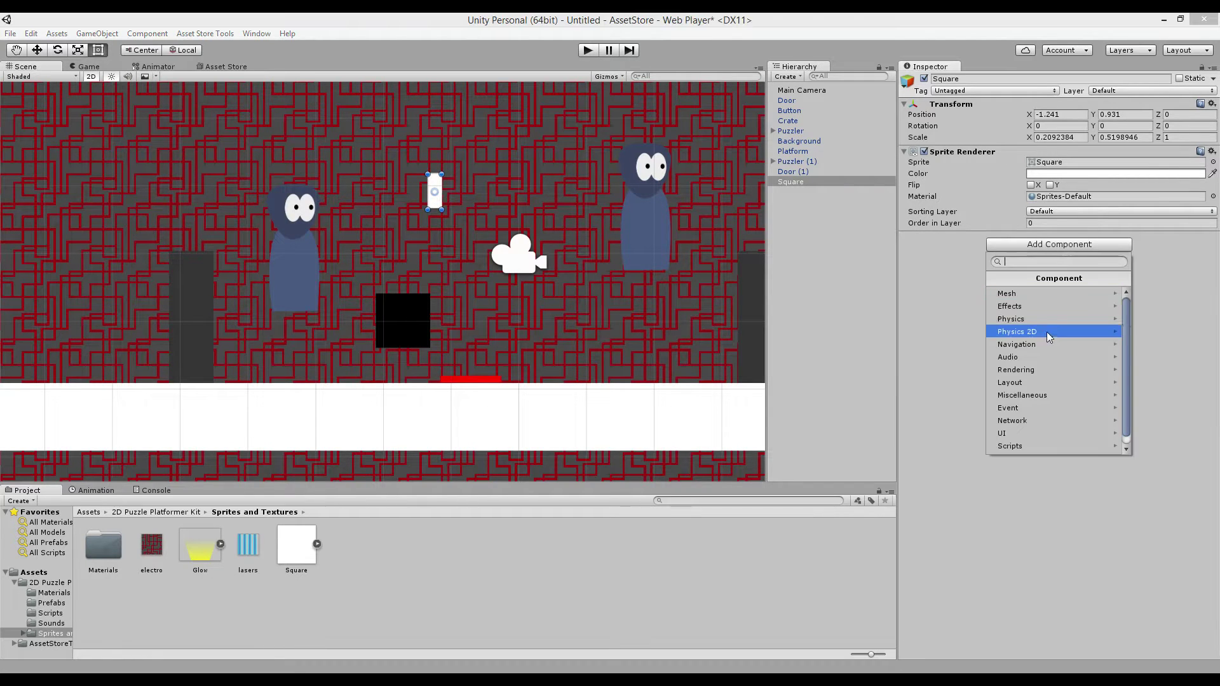
{"action": "left_click", "coordinate": [1046, 334]}
{"action": "left_click", "coordinate": [1036, 307]}
{"action": "left_click", "coordinate": [1050, 328]}
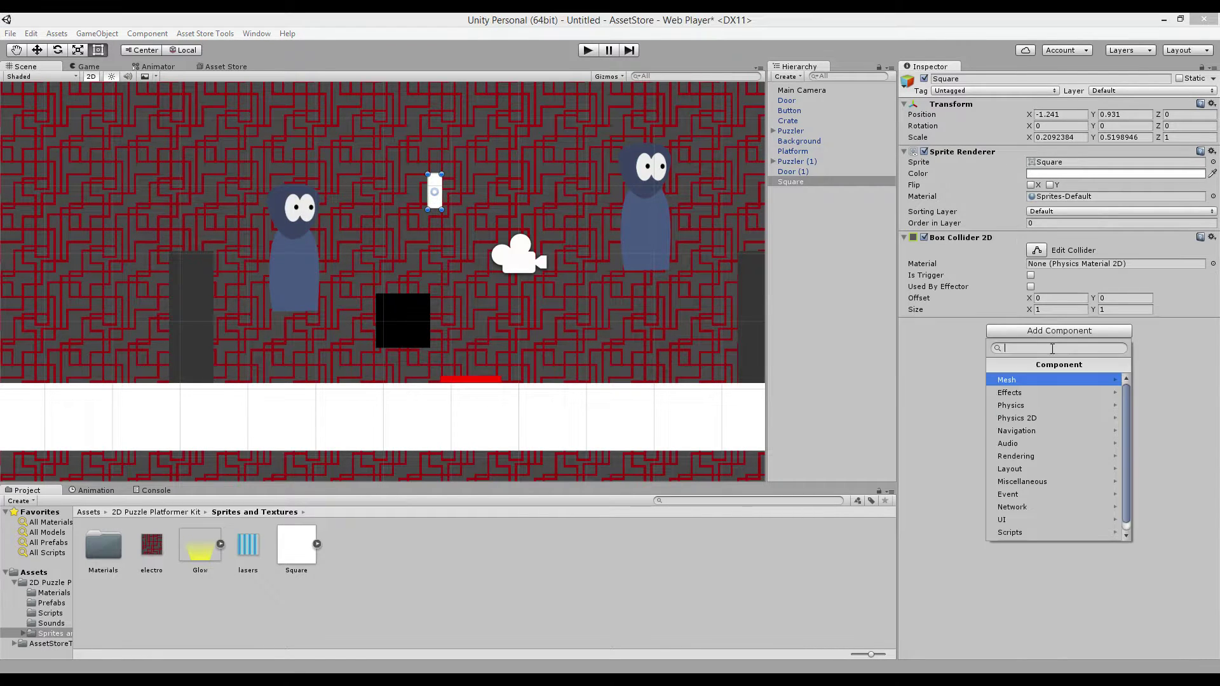
{"action": "left_click", "coordinate": [1053, 428]}
{"action": "left_click", "coordinate": [1013, 362]}
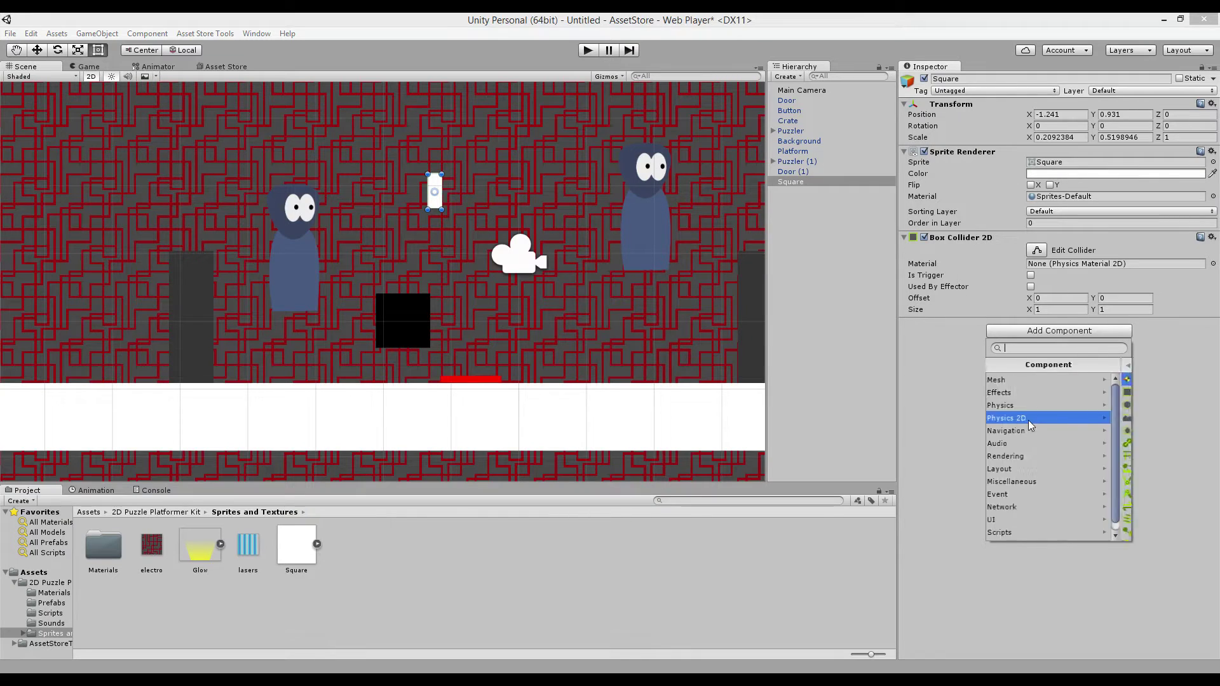
{"action": "left_click", "coordinate": [1016, 417]}
{"action": "left_click", "coordinate": [1042, 380]}
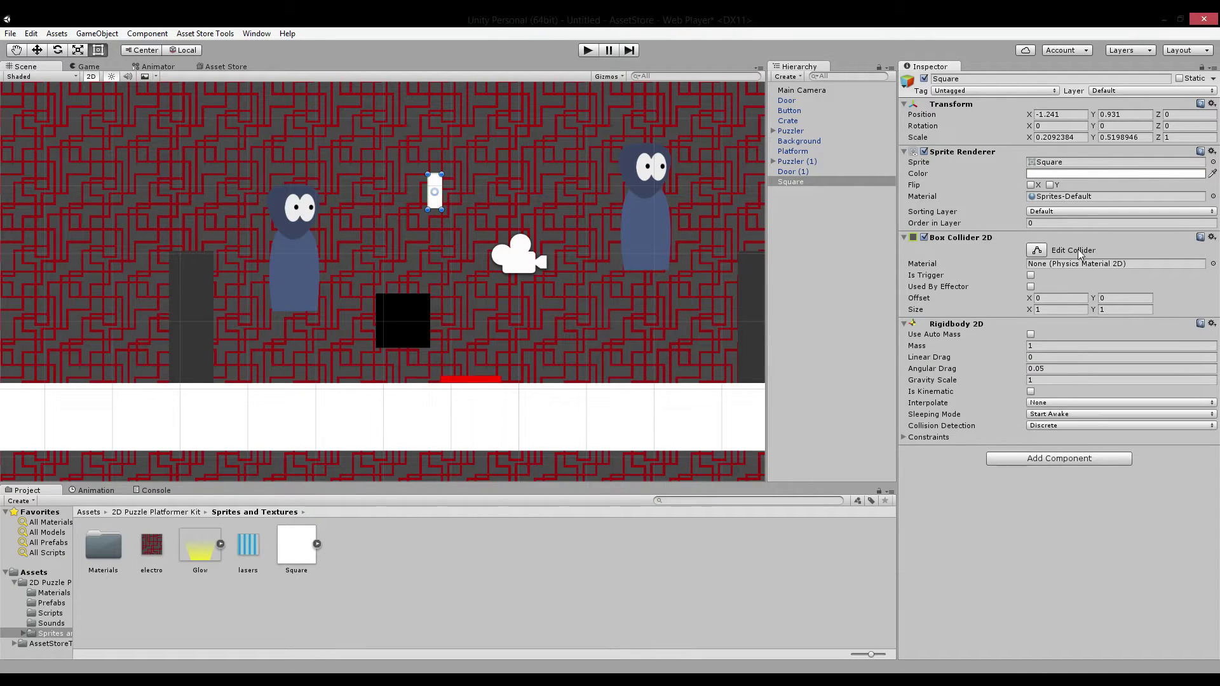
Set the Square's layer to Ground and its tag to Object, and playtest it falling onto the button
{"action": "left_click", "coordinate": [1102, 92]}
{"action": "left_click", "coordinate": [1108, 172]}
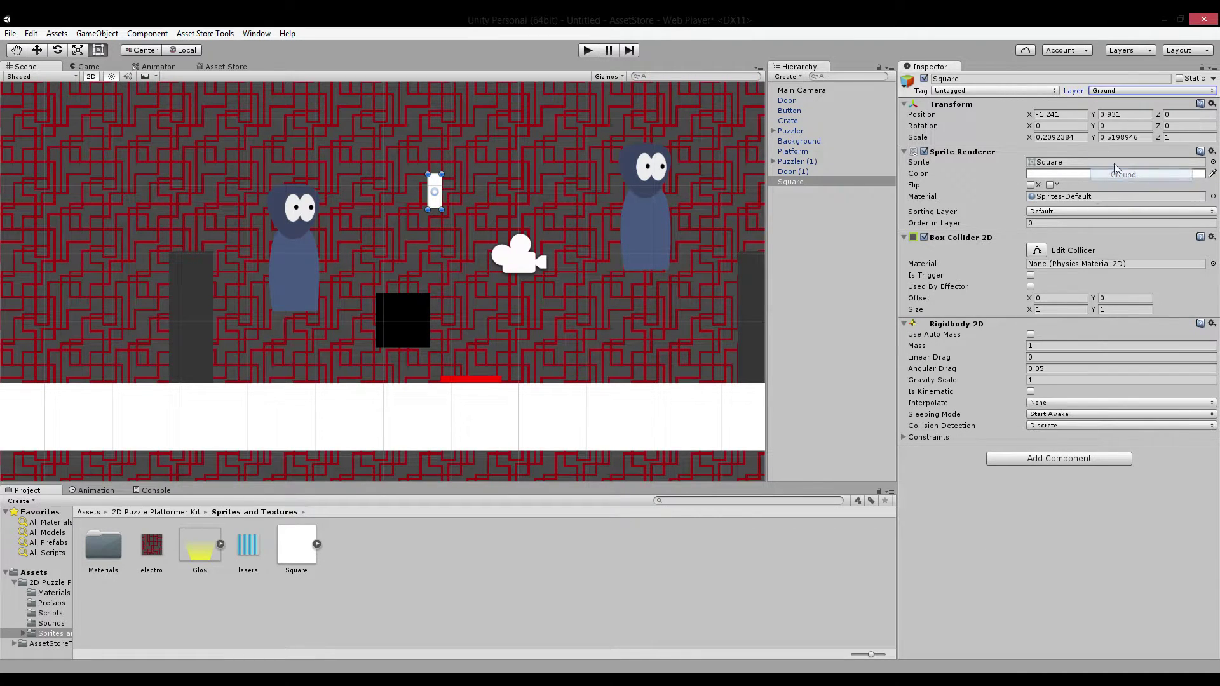
{"action": "left_click", "coordinate": [1039, 92]}
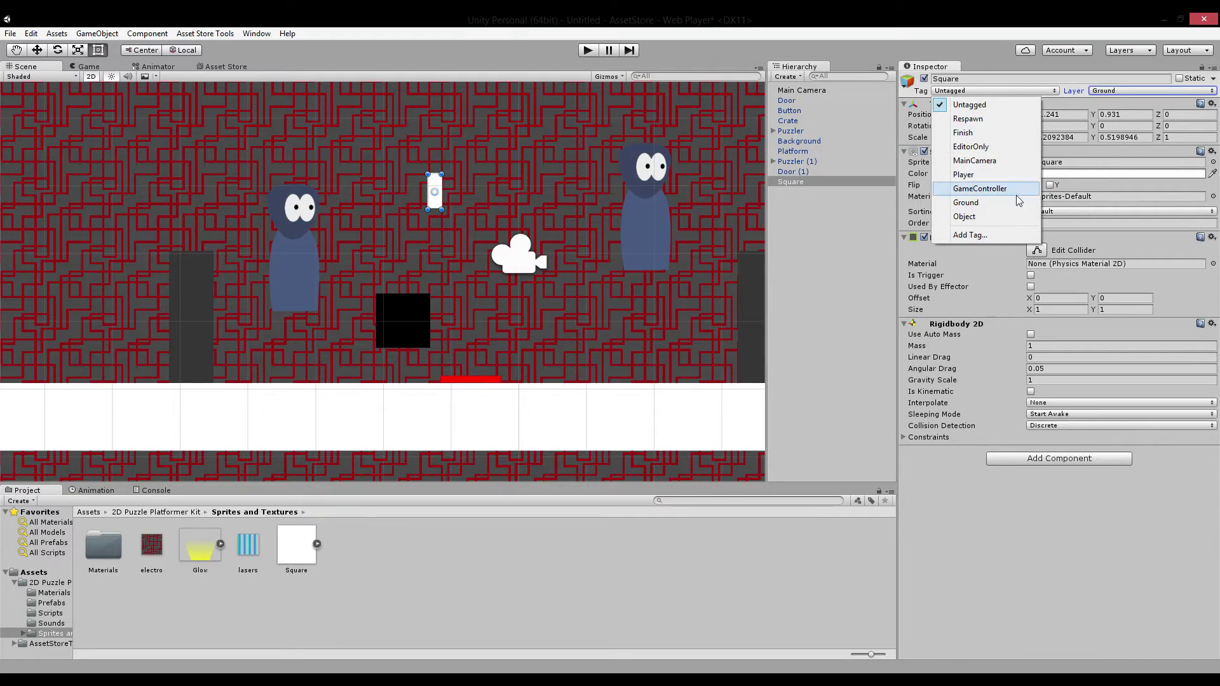
{"action": "left_click", "coordinate": [1006, 218]}
{"action": "left_click", "coordinate": [588, 51]}
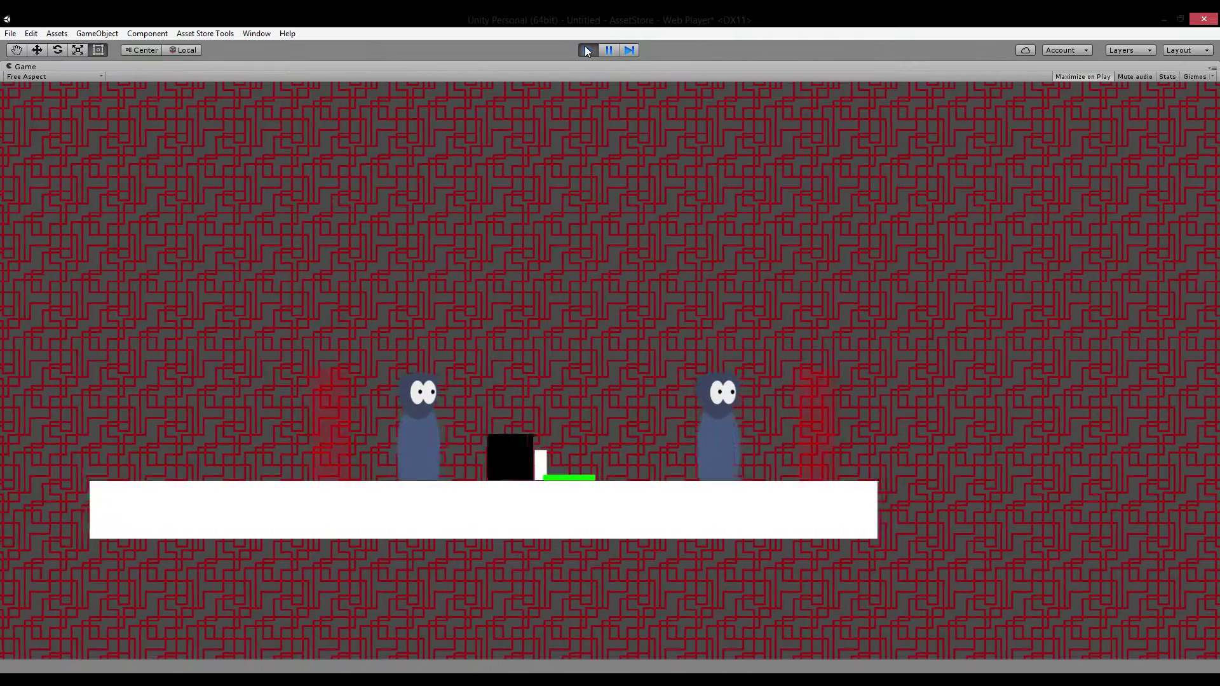
{"action": "left_click", "coordinate": [587, 51]}
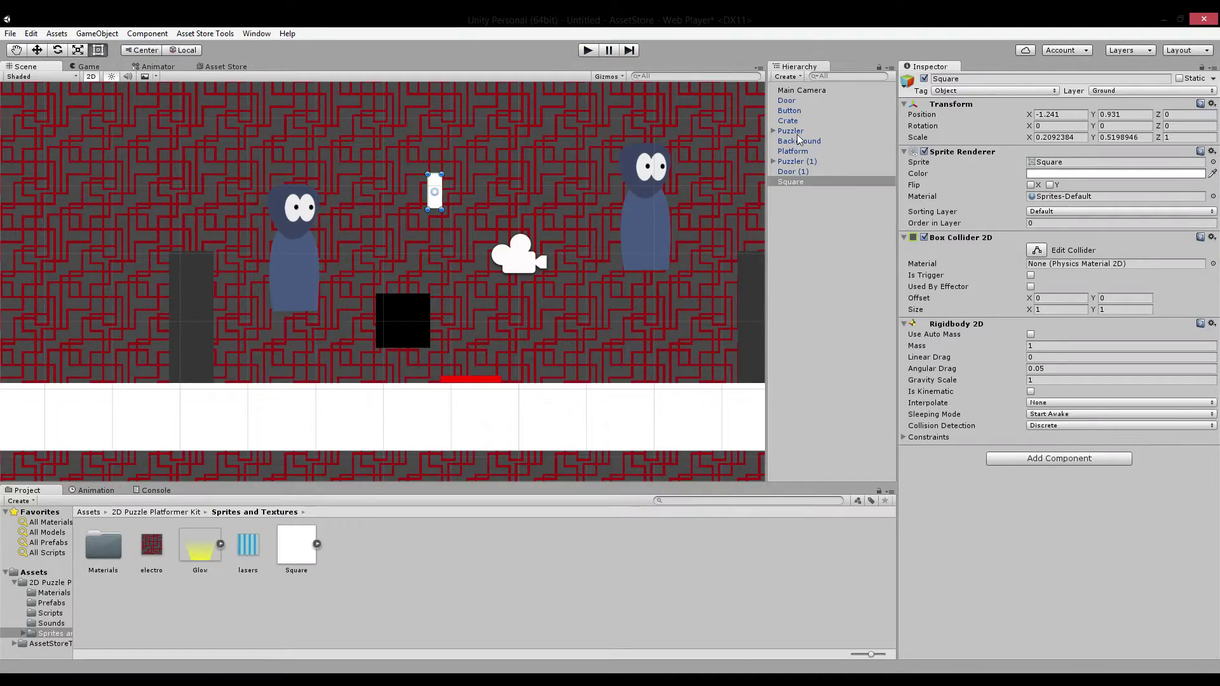
Examine which tags are available and which ones the crate and the original Puzzler use
{"action": "left_click", "coordinate": [1000, 93]}
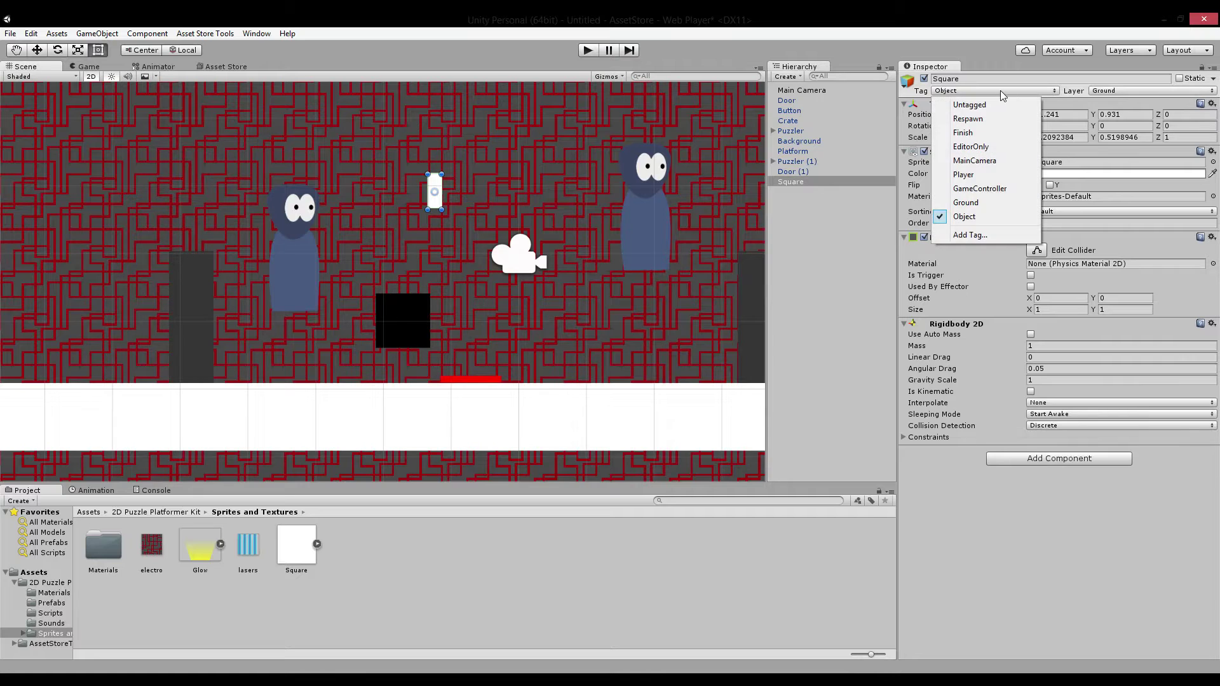
{"action": "left_click", "coordinate": [833, 110]}
{"action": "left_click", "coordinate": [828, 102]}
{"action": "left_click", "coordinate": [821, 118]}
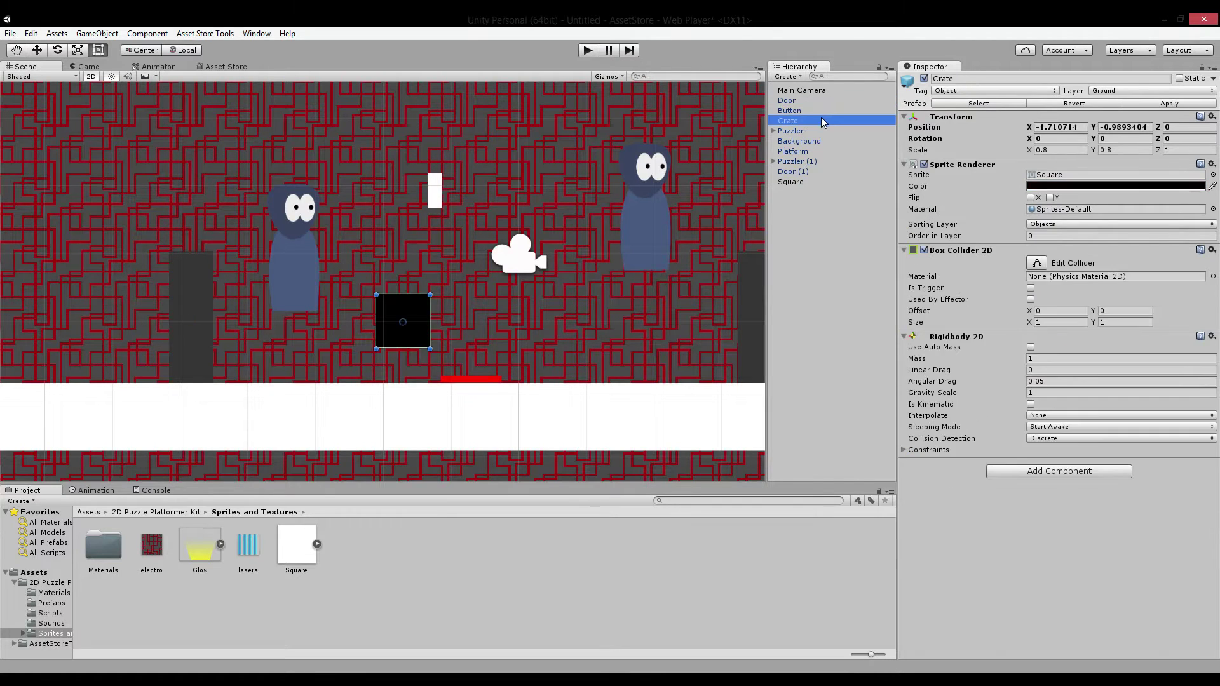
{"action": "left_click", "coordinate": [820, 111]}
{"action": "left_click", "coordinate": [815, 130]}
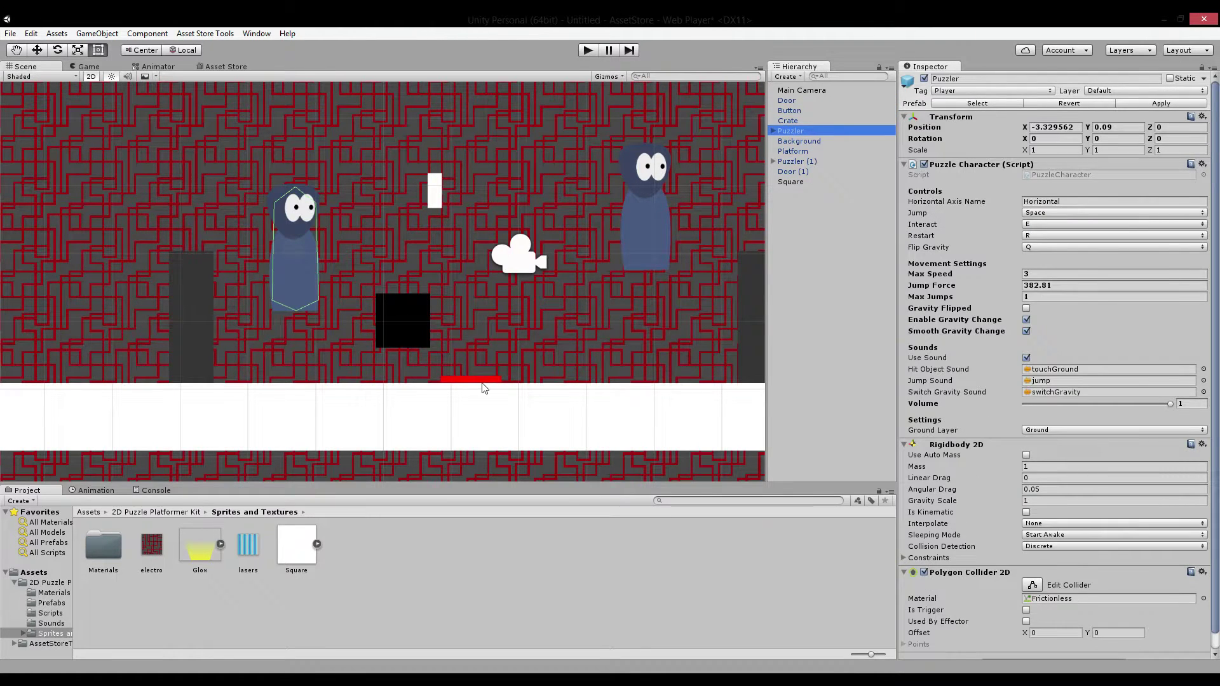
Set the size of the button's Tags That Can Enable list to 3 and enter Enemies as Element 2
{"action": "left_click", "coordinate": [486, 380]}
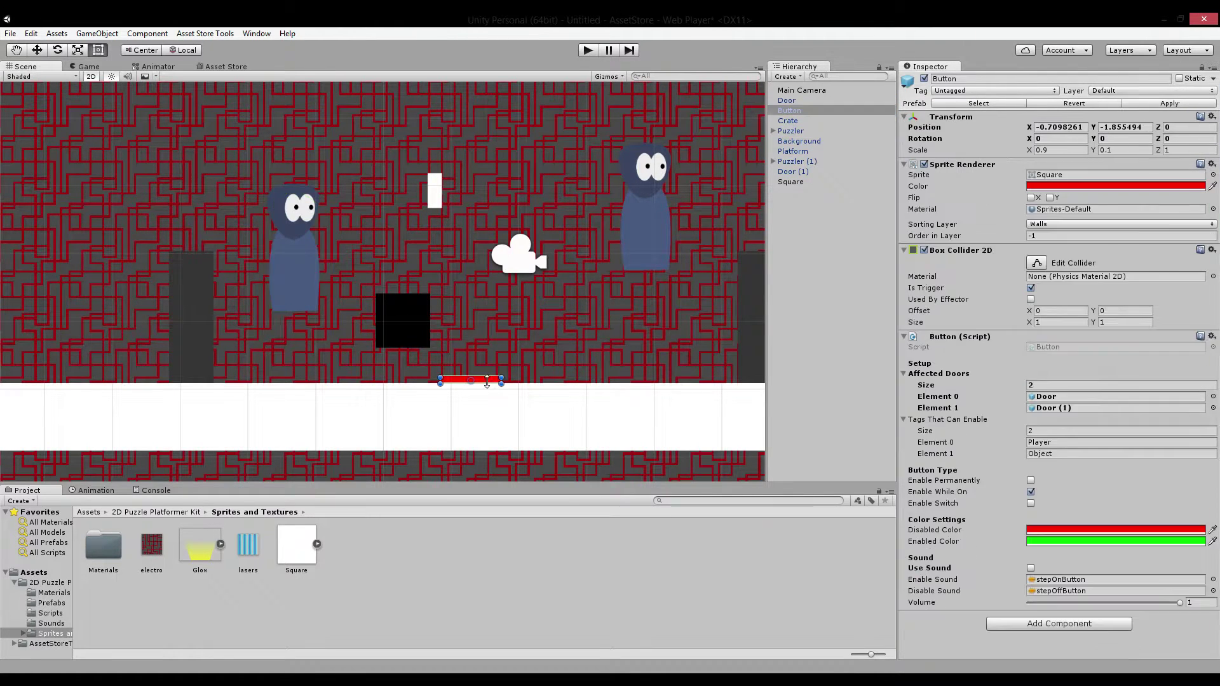
{"action": "left_click", "coordinate": [1036, 431]}
{"action": "type", "text": "3"}
{"action": "key", "text": "Return"}
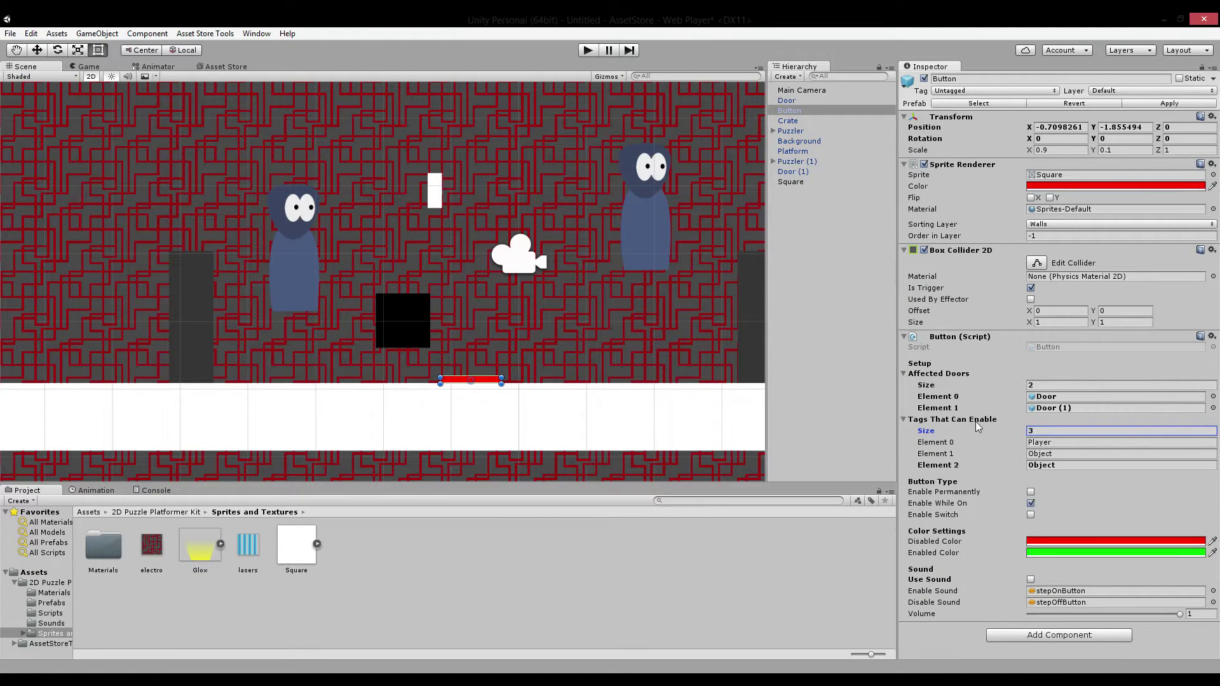
{"action": "left_click", "coordinate": [1064, 463]}
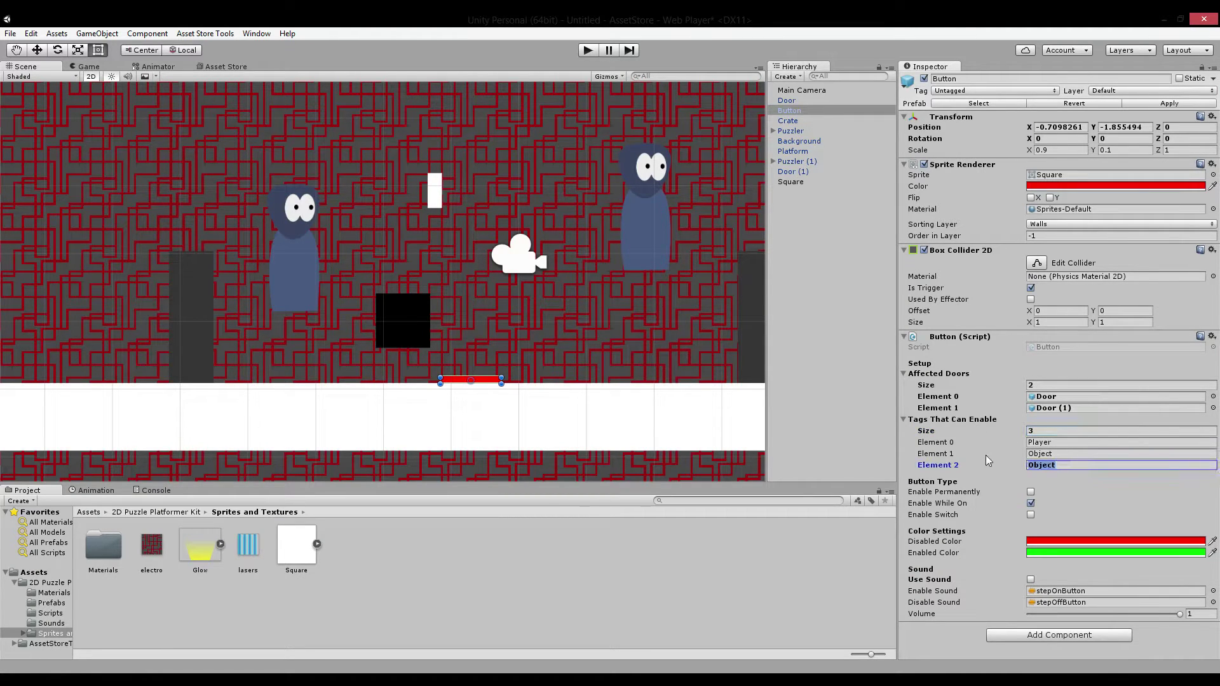
{"action": "type", "text": "Enemies"}
Clear the Enemies tag and set the size of the button's Tags That Can Enable list back to 2
{"action": "key", "text": "BackSpace"}
{"action": "key", "text": "BackSpace"}
{"action": "key", "text": "BackSpace"}
{"action": "key", "text": "BackSpace"}
{"action": "key", "text": "BackSpace"}
{"action": "key", "text": "BackSpace"}
{"action": "key", "text": "BackSpace"}
{"action": "left_click", "coordinate": [982, 428]}
{"action": "type", "text": "2"}
{"action": "key", "text": "Return"}
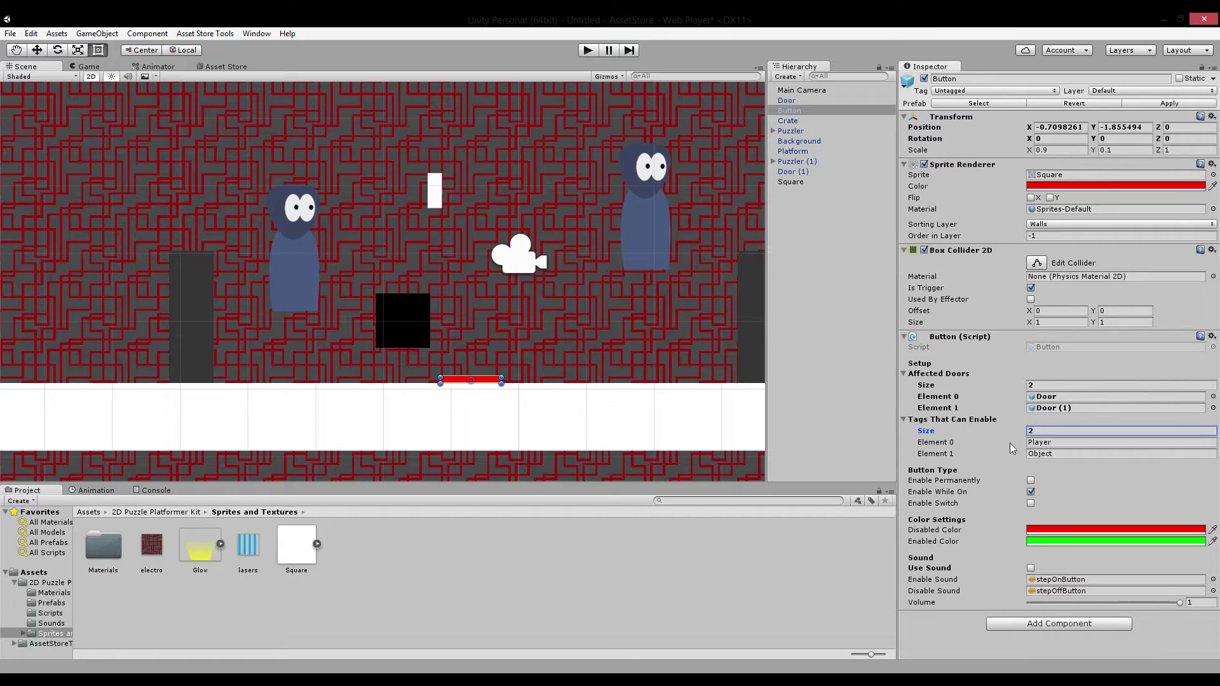
Delete the small white Square from the scene
{"action": "left_click", "coordinate": [436, 197]}
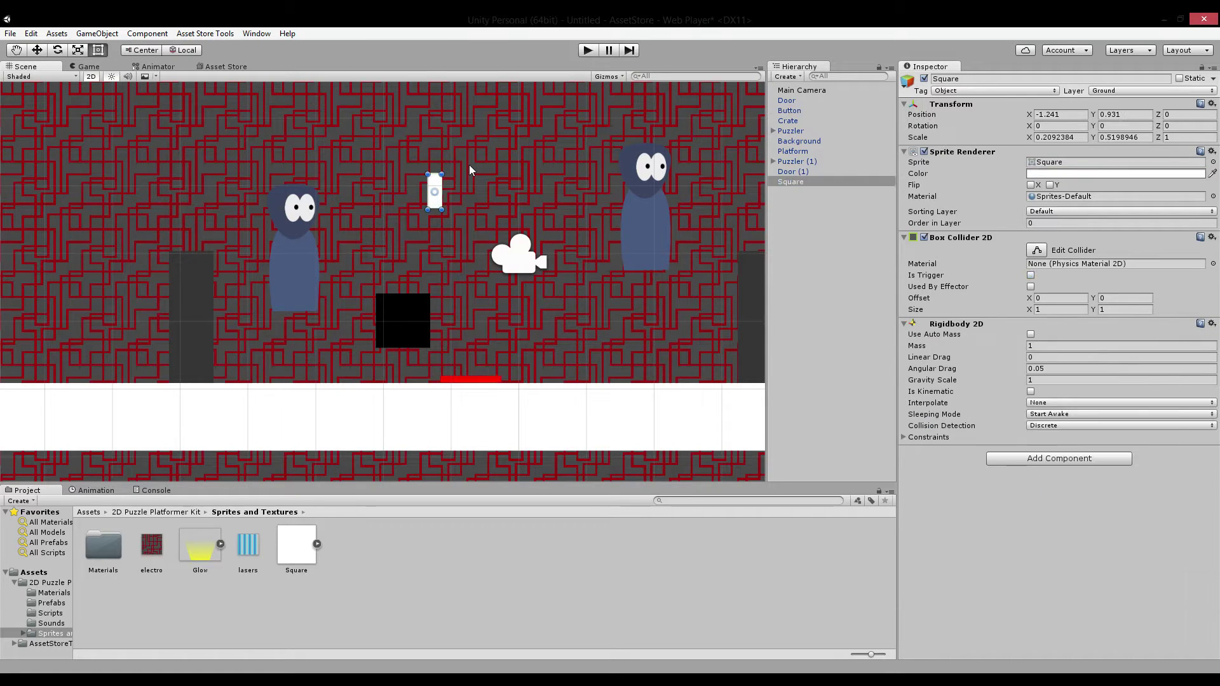
{"action": "key", "text": "Delete"}
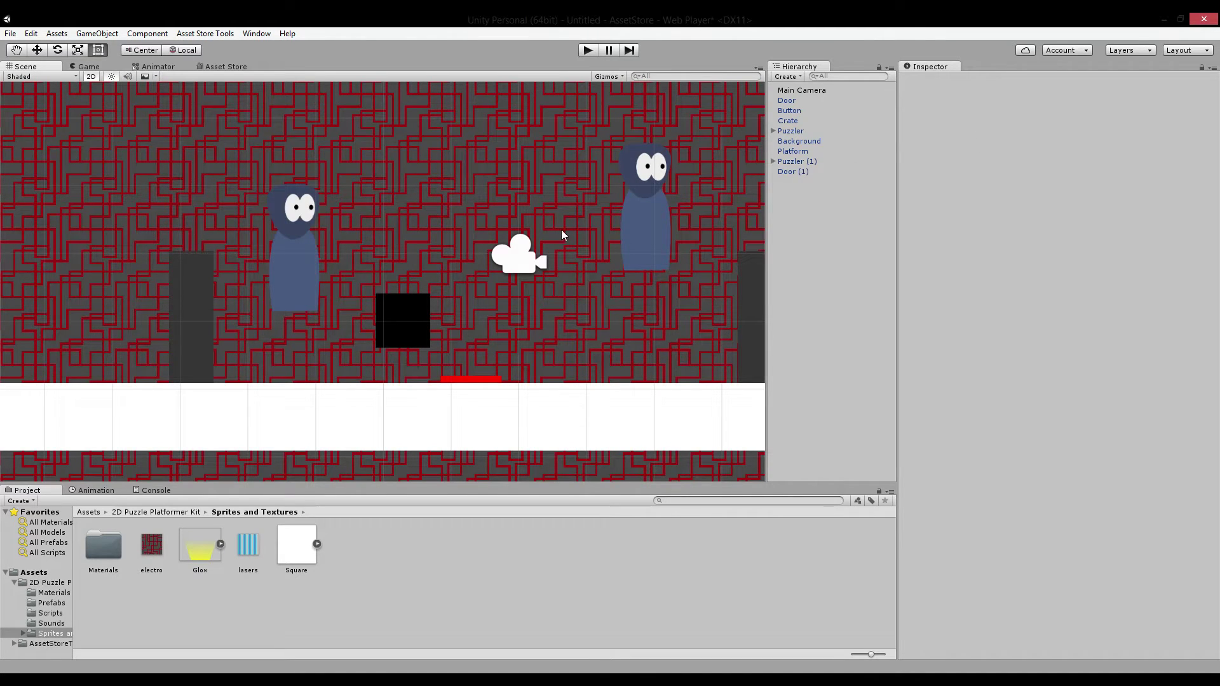
Review the red button's script settings, collapsing Affected Doors and examining the tags that can enable it
{"action": "scroll", "coordinate": [676, 154], "scroll_direction": "down", "scroll_amount": 3}
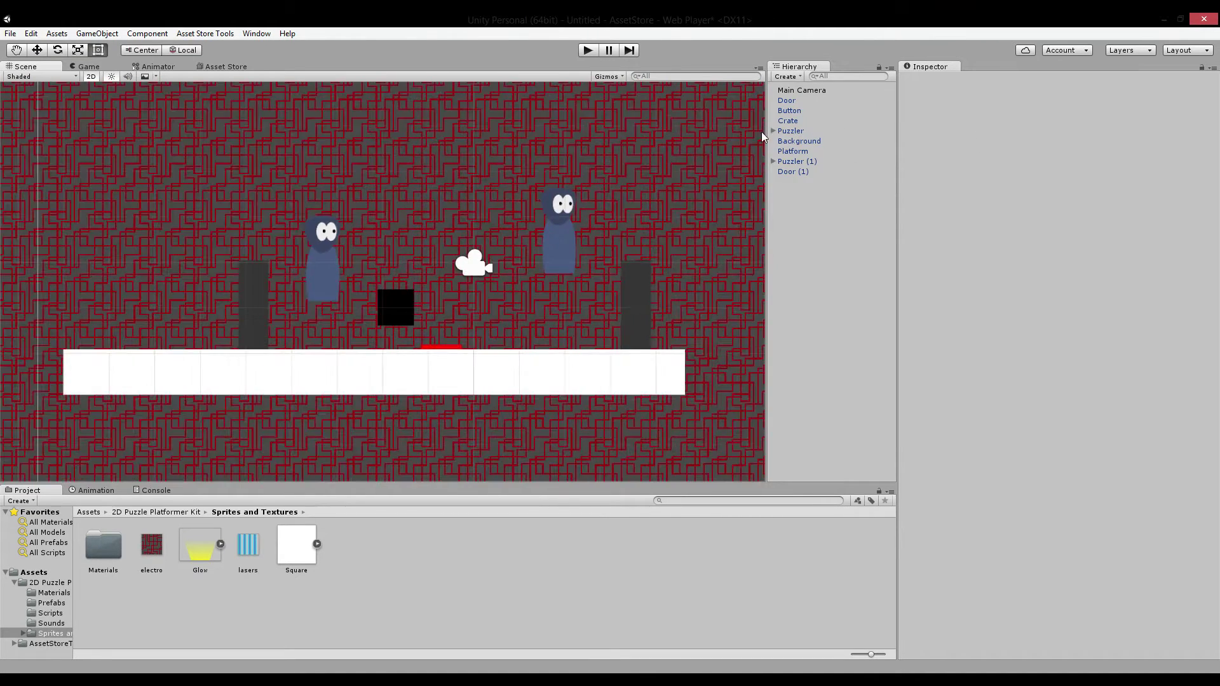
{"action": "left_click", "coordinate": [422, 350]}
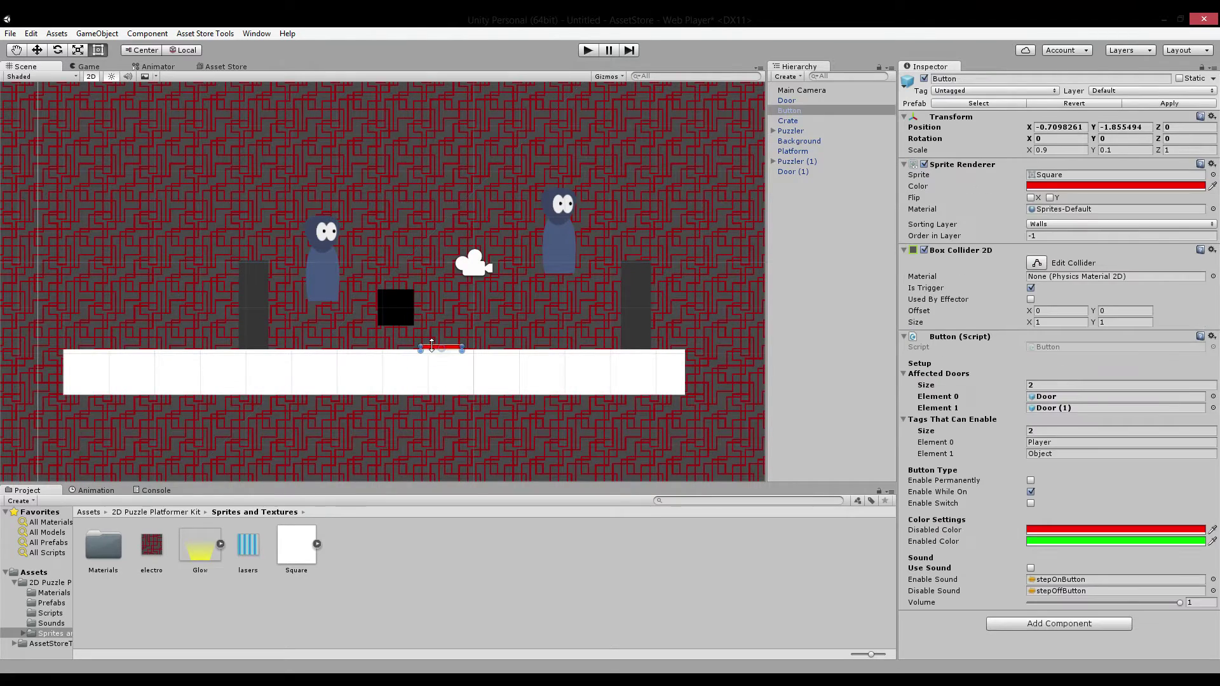
{"action": "scroll", "coordinate": [631, 345], "scroll_direction": "up", "scroll_amount": 5}
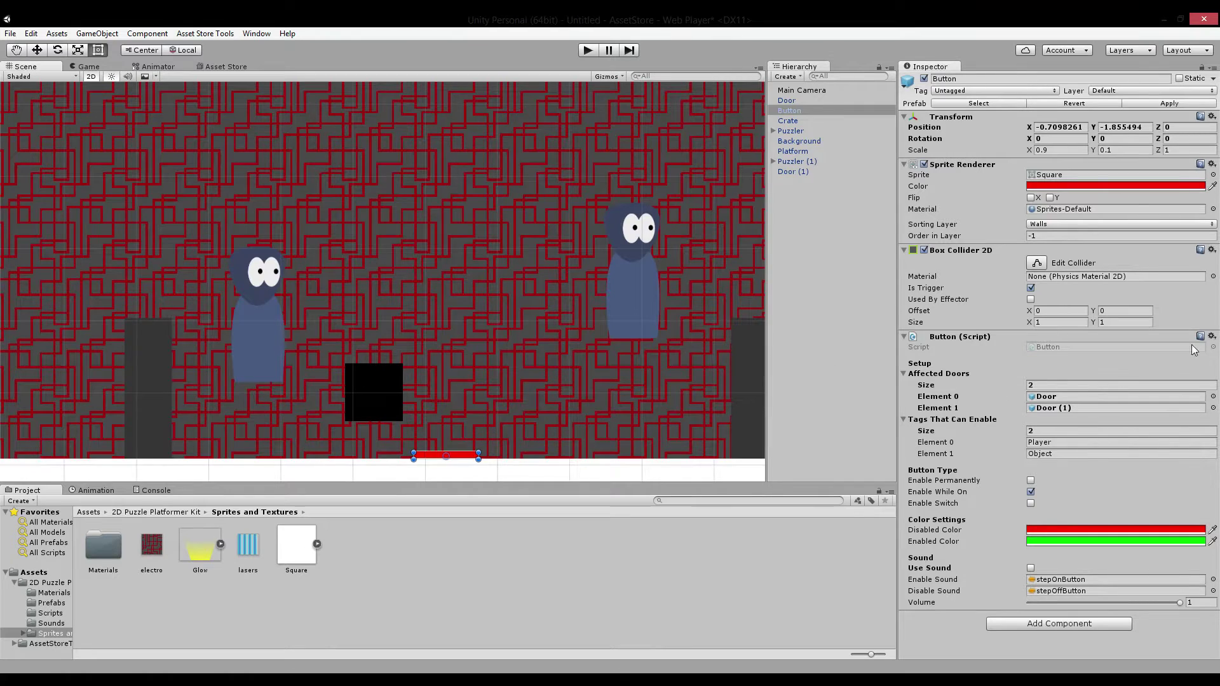
{"action": "middle_click_drag", "start_coordinate": [502, 389], "coordinate": [543, 286]}
{"action": "left_click", "coordinate": [903, 419]}
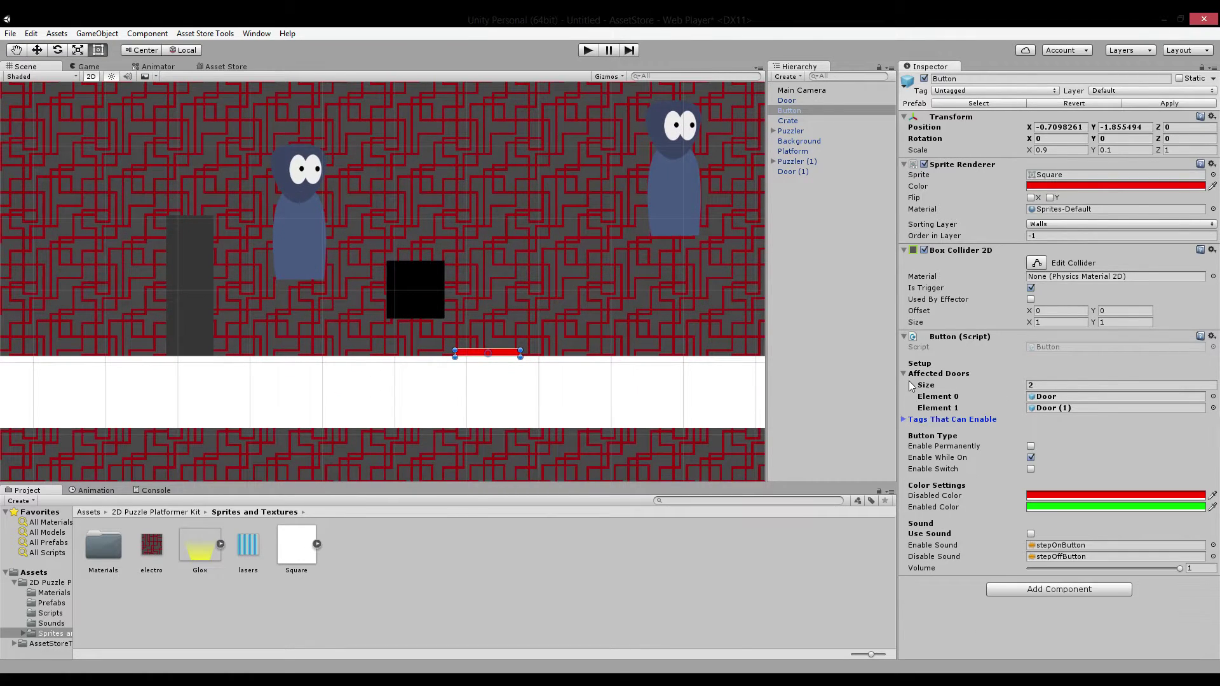
{"action": "left_click", "coordinate": [904, 374]}
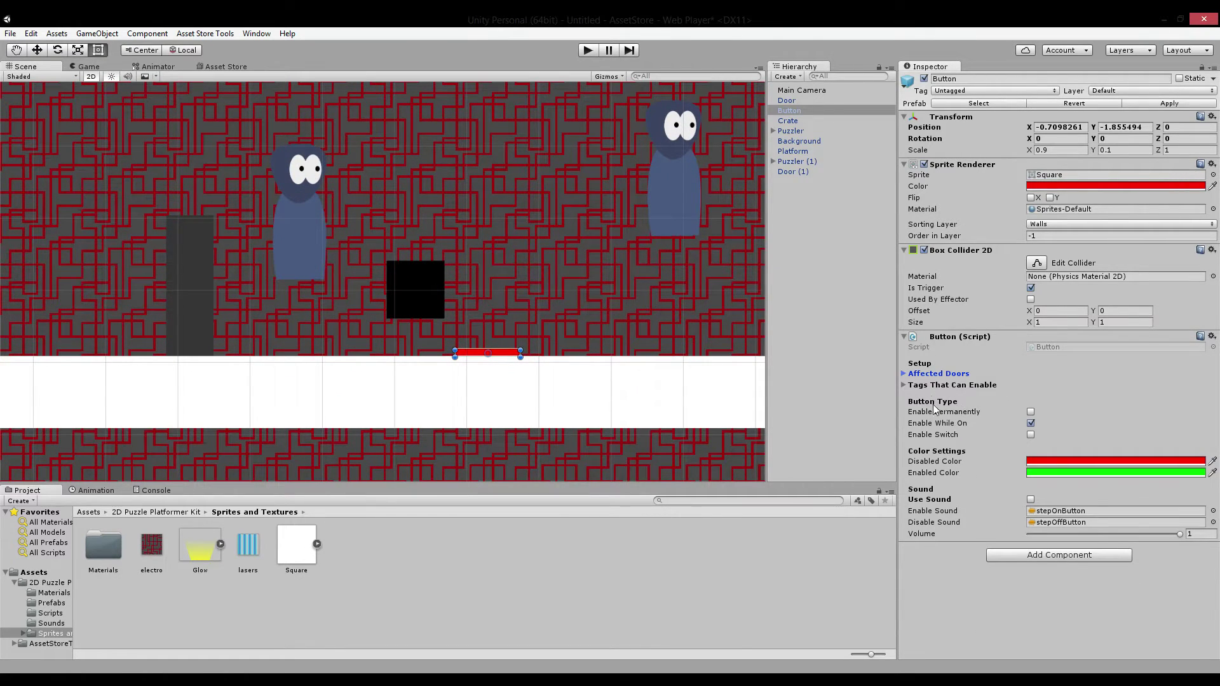
{"action": "left_click", "coordinate": [905, 385]}
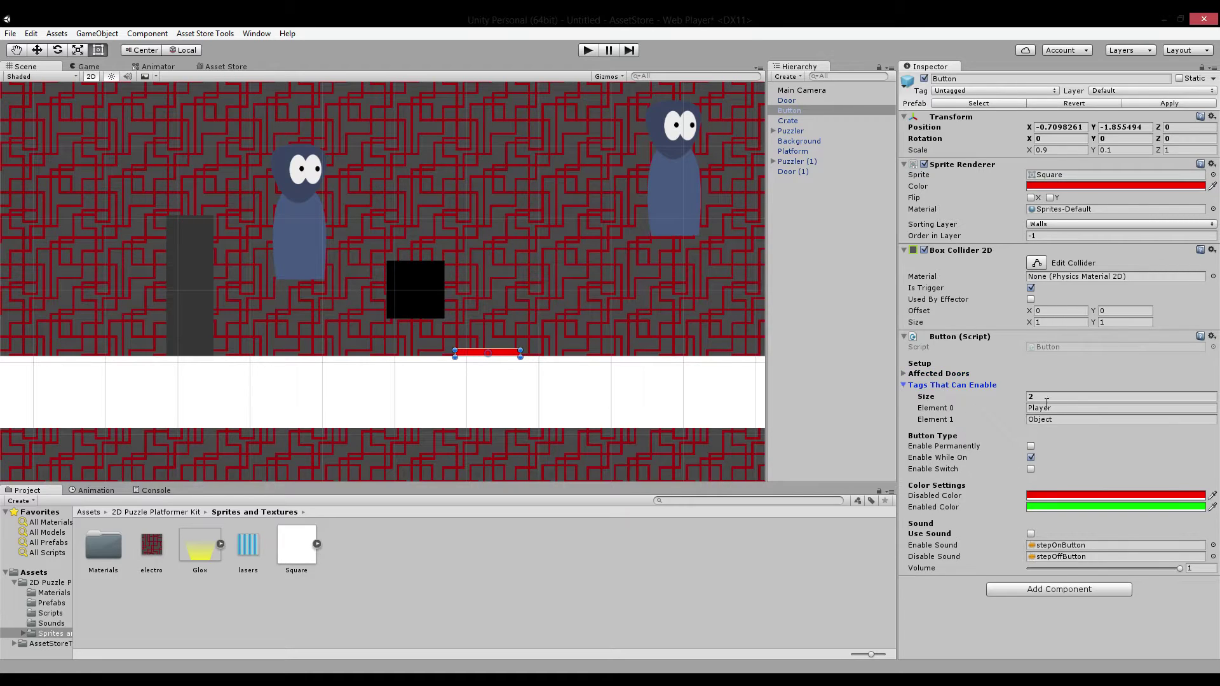
Collapse the Button's tag list and change its button type from Enable While On to Enable Permanently
{"action": "left_click", "coordinate": [905, 385]}
{"action": "scroll", "coordinate": [556, 353], "scroll_direction": "up", "scroll_amount": 4}
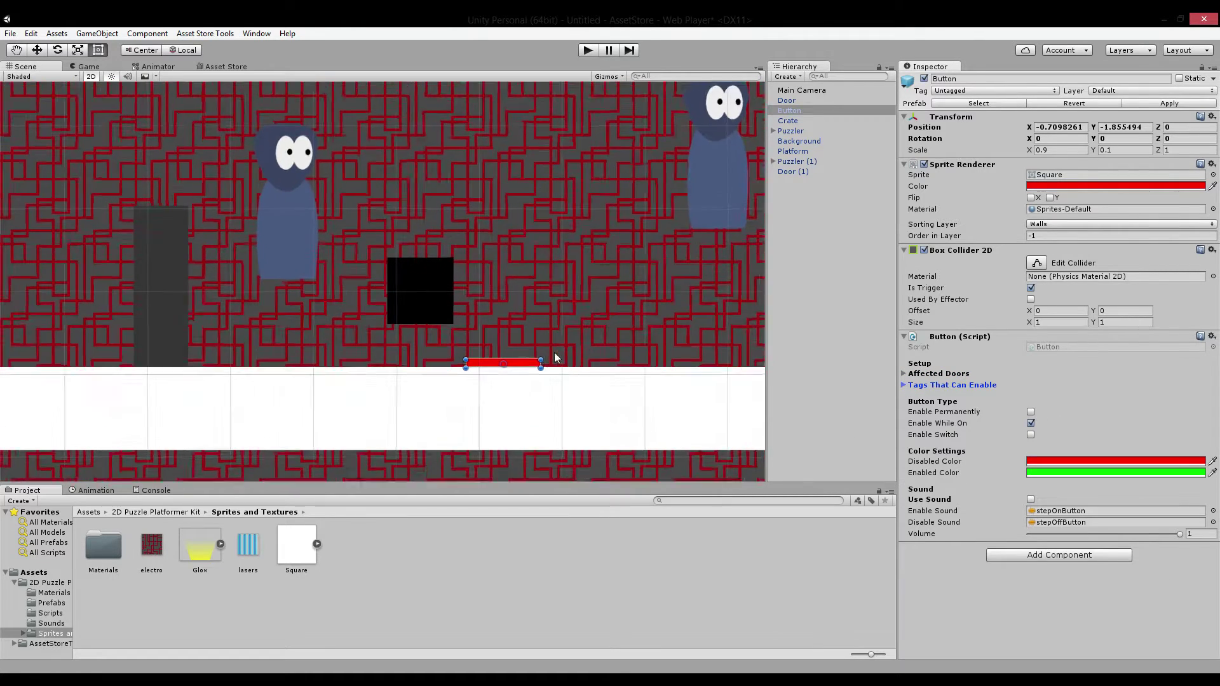
{"action": "left_click", "coordinate": [1030, 423]}
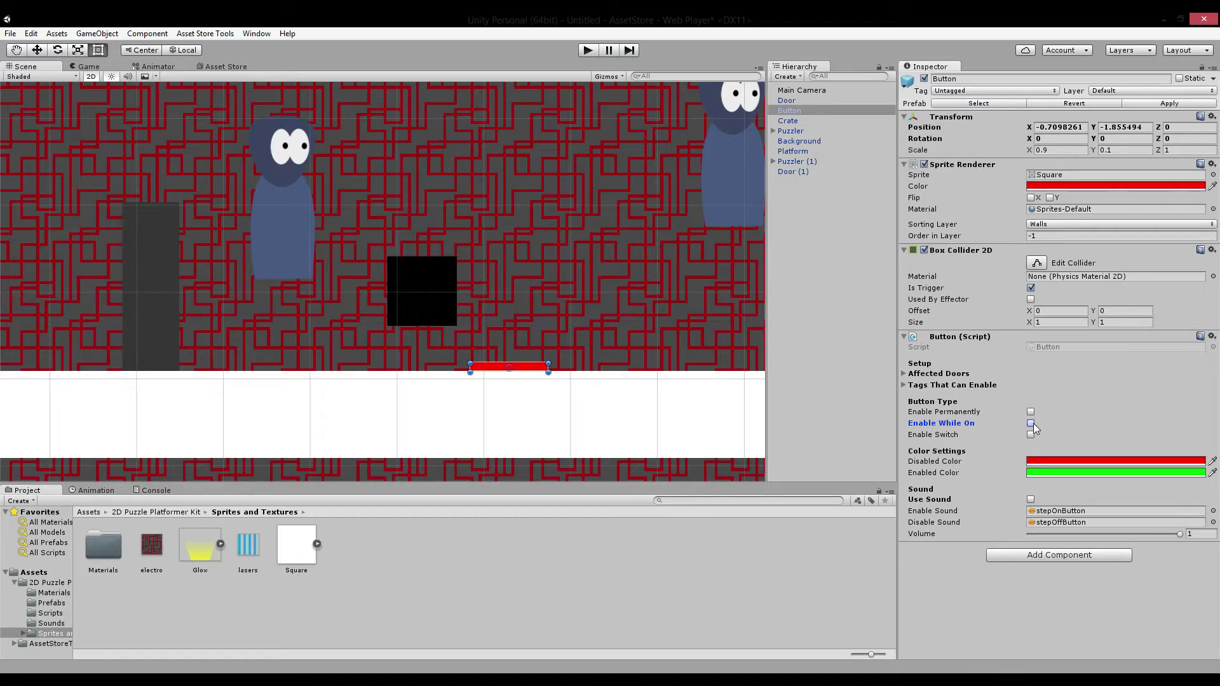
{"action": "left_click", "coordinate": [1030, 412]}
Play-test the permanent button by walking the puzzler characters back and forth and pushing the crate across it, and stop the test
{"action": "left_click", "coordinate": [589, 51]}
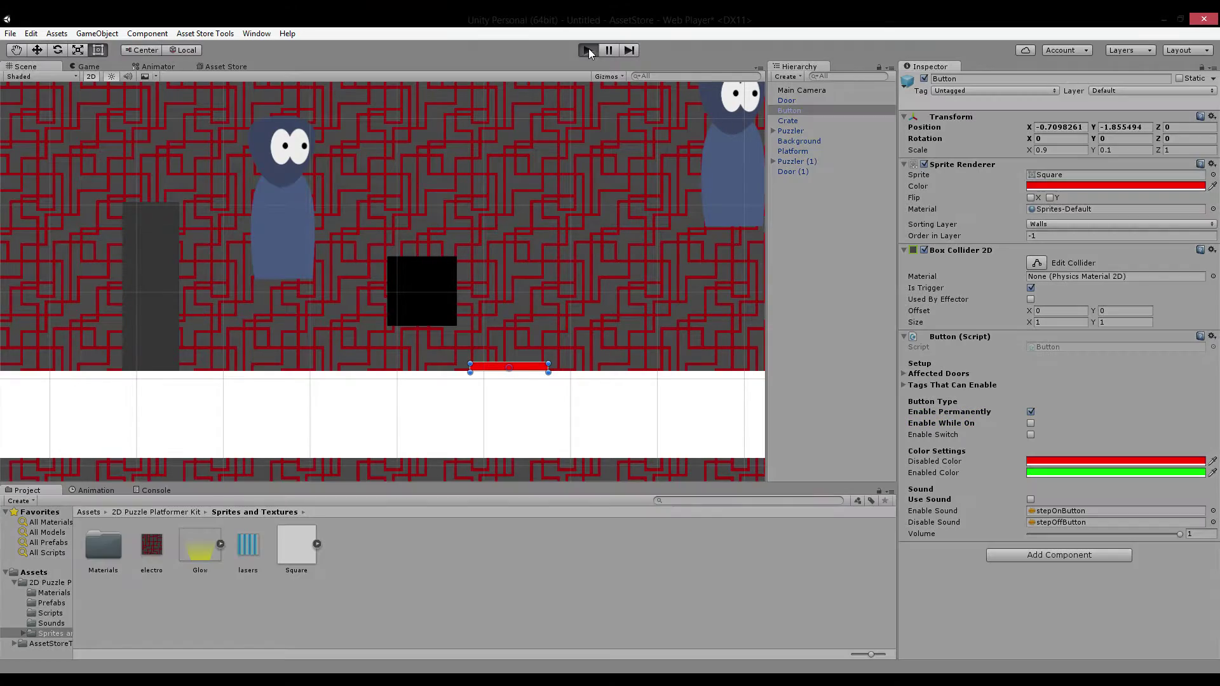
{"action": "key", "text": "Right"}
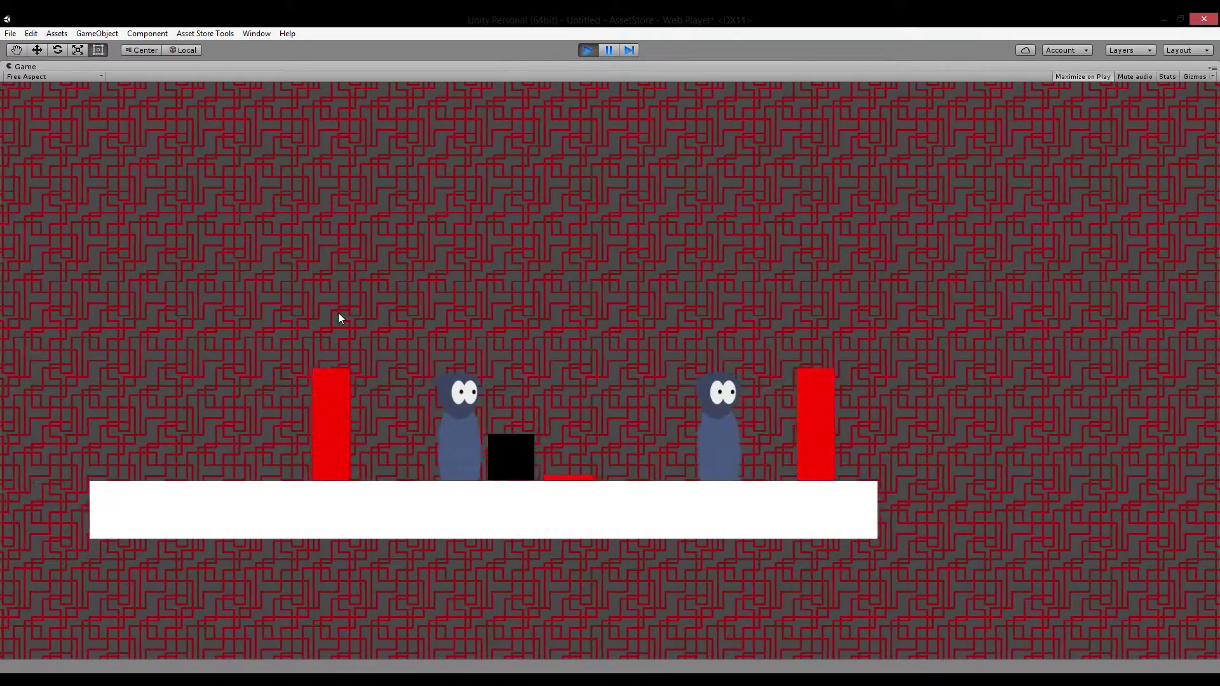
{"action": "key", "text": "Left"}
{"action": "key", "text": "Right"}
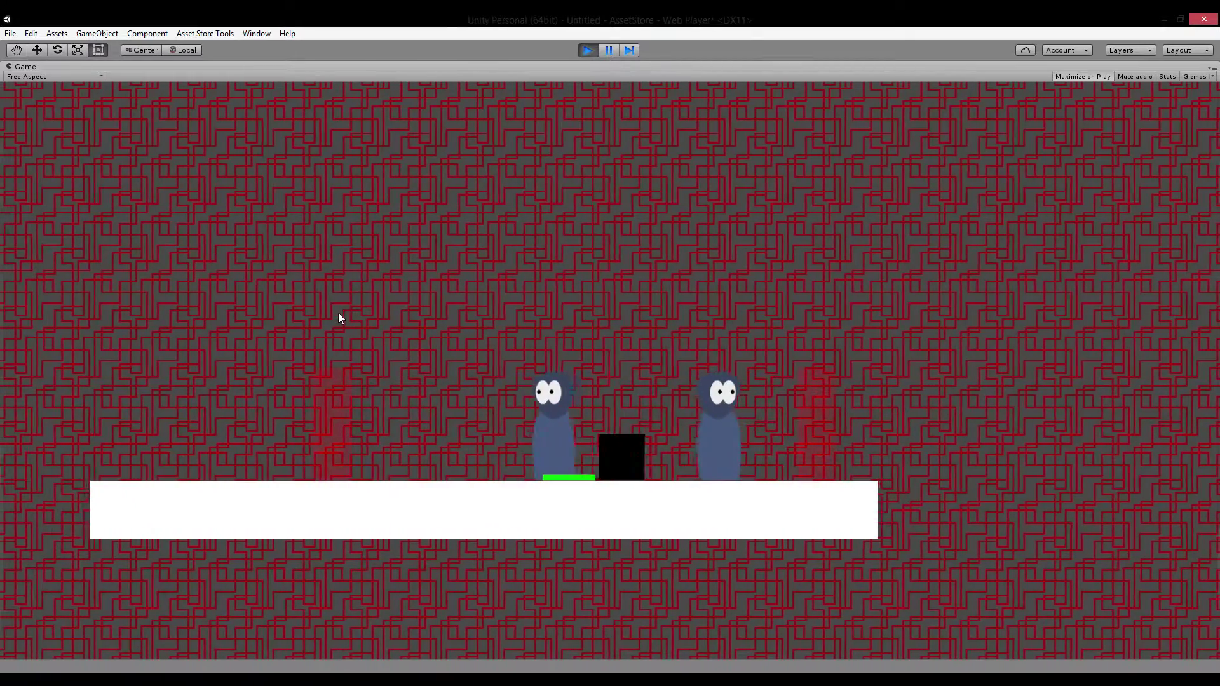
{"action": "key", "text": "Left"}
{"action": "key", "text": "Right"}
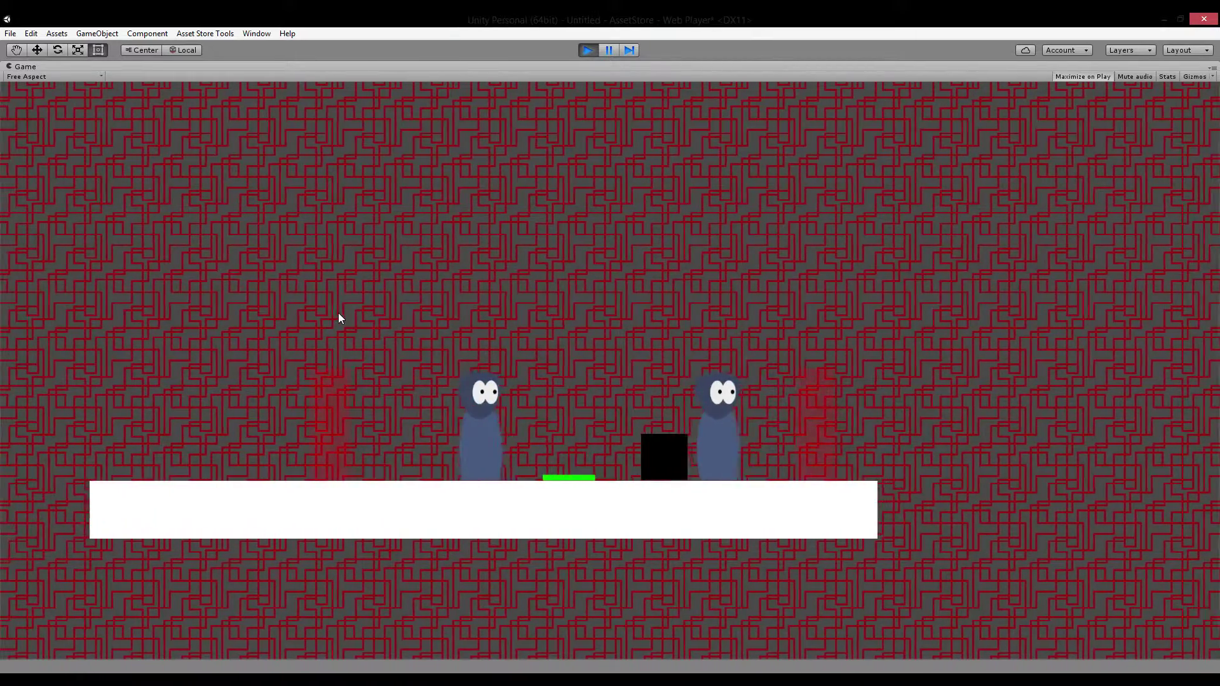
{"action": "key", "text": "Left"}
{"action": "key", "text": "Right"}
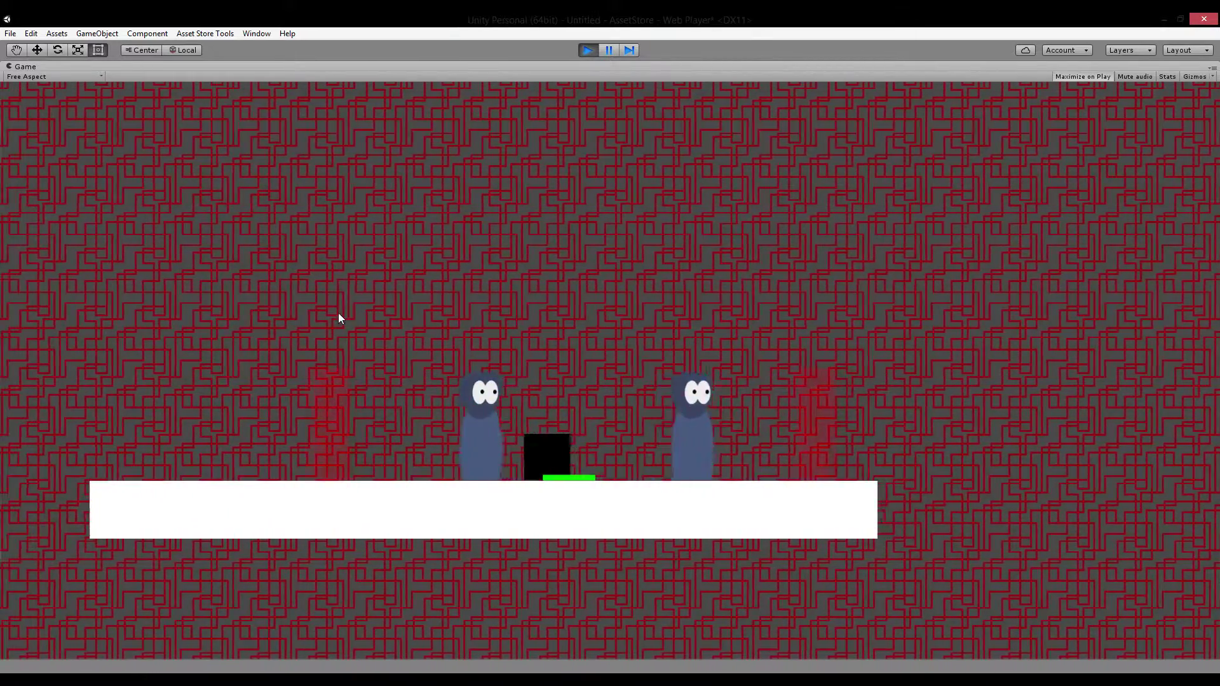
{"action": "key", "text": "d"}
{"action": "key", "text": "a"}
{"action": "key", "text": "Left"}
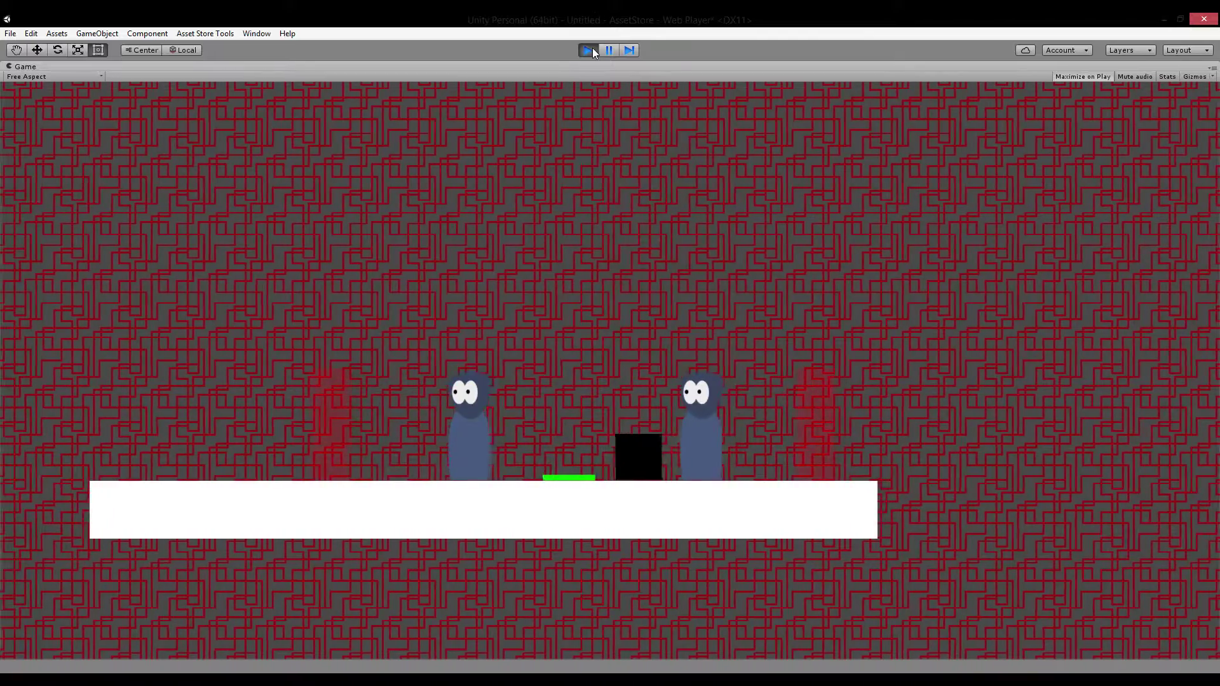
{"action": "left_click", "coordinate": [589, 51]}
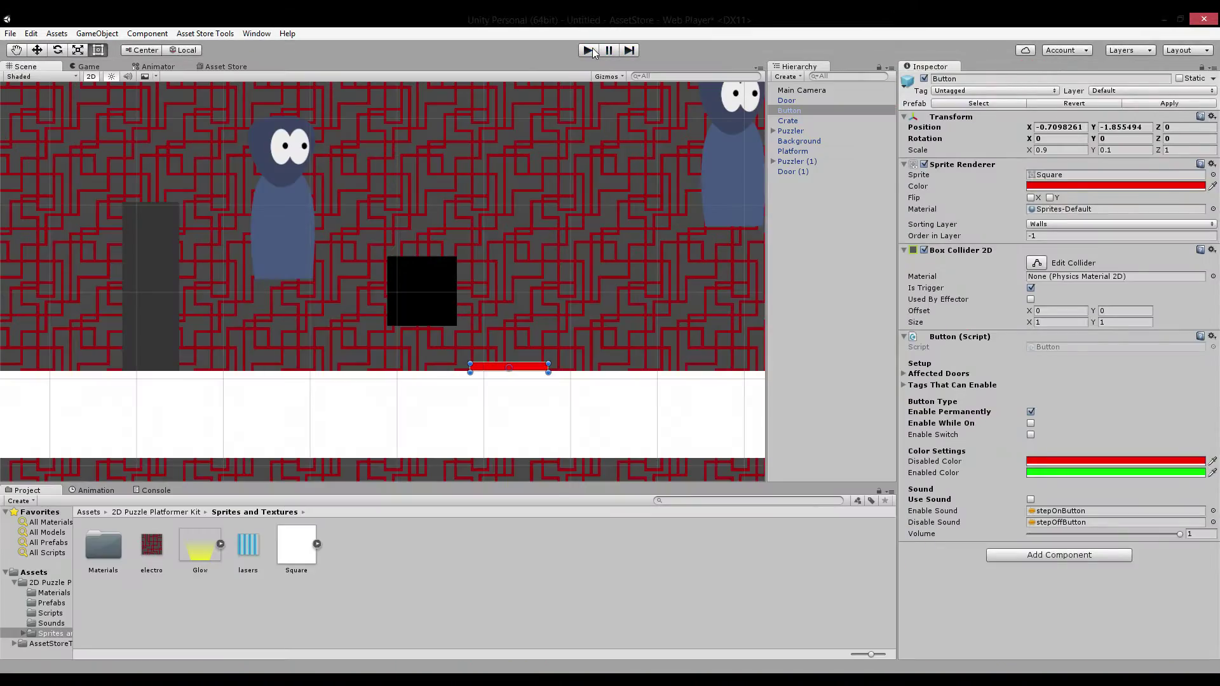
Enable Move Diagonal on the Background's BG Move script and briefly play the scene to preview the motion
{"action": "scroll", "coordinate": [592, 190], "scroll_direction": "down", "scroll_amount": 5}
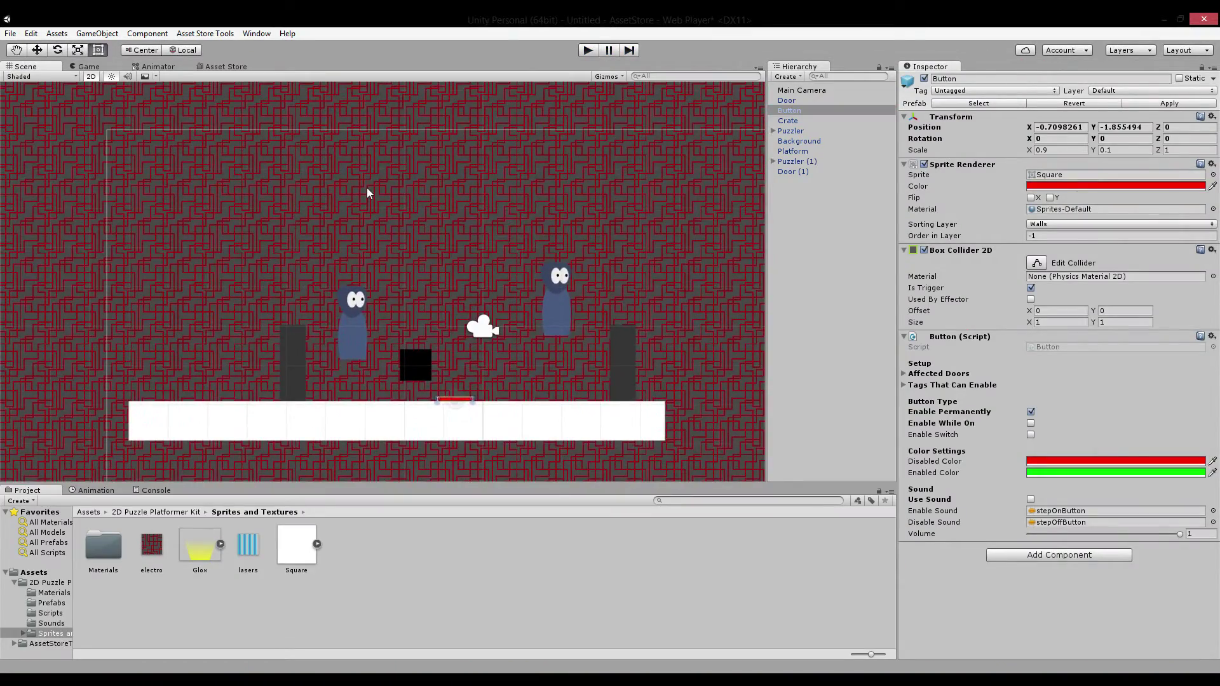
{"action": "left_click", "coordinate": [368, 189]}
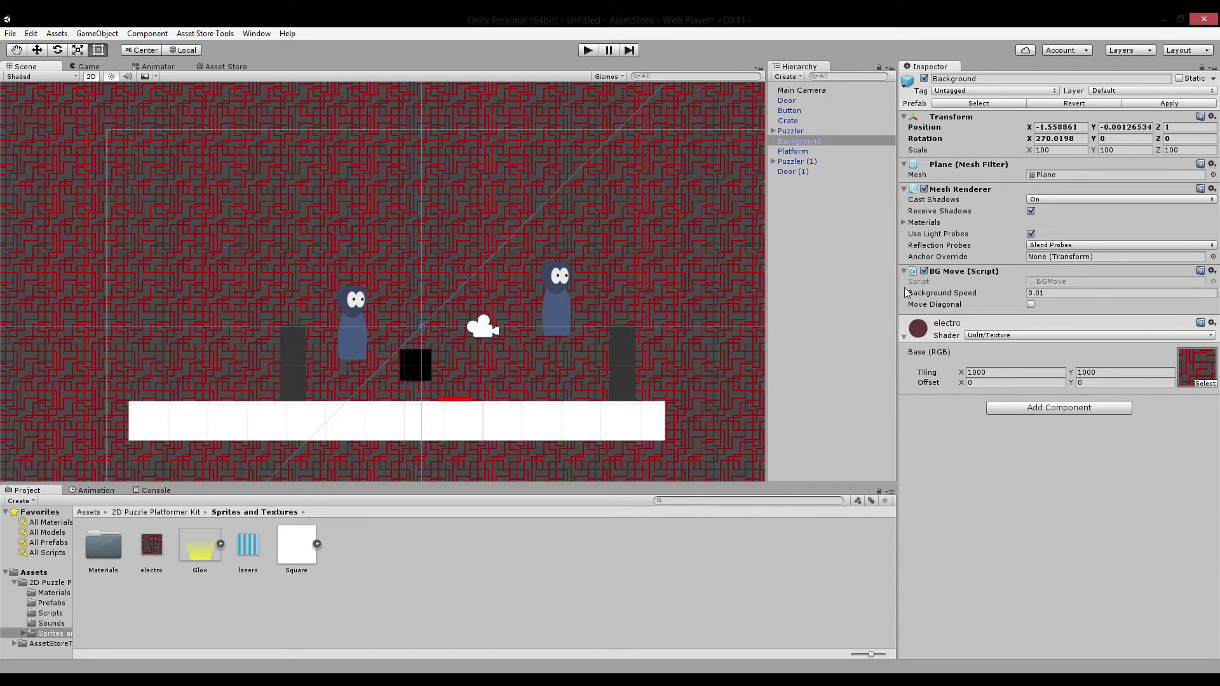
{"action": "left_click", "coordinate": [1031, 305]}
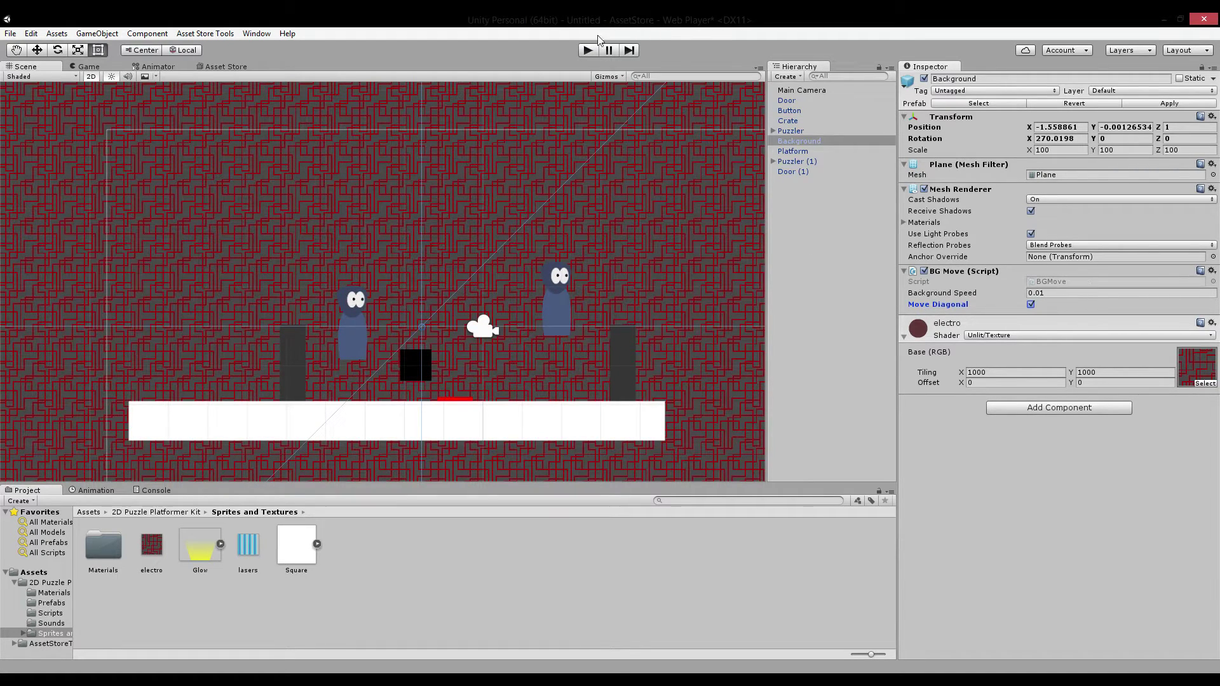
{"action": "left_click", "coordinate": [588, 50]}
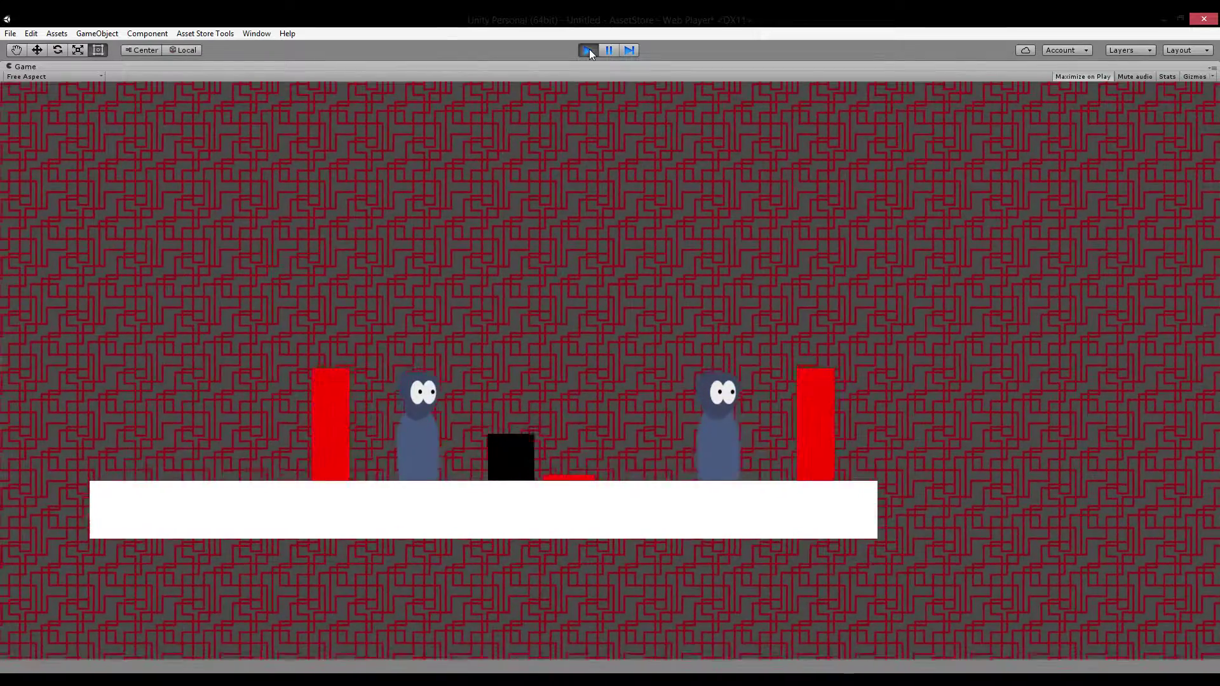
{"action": "left_click", "coordinate": [589, 50]}
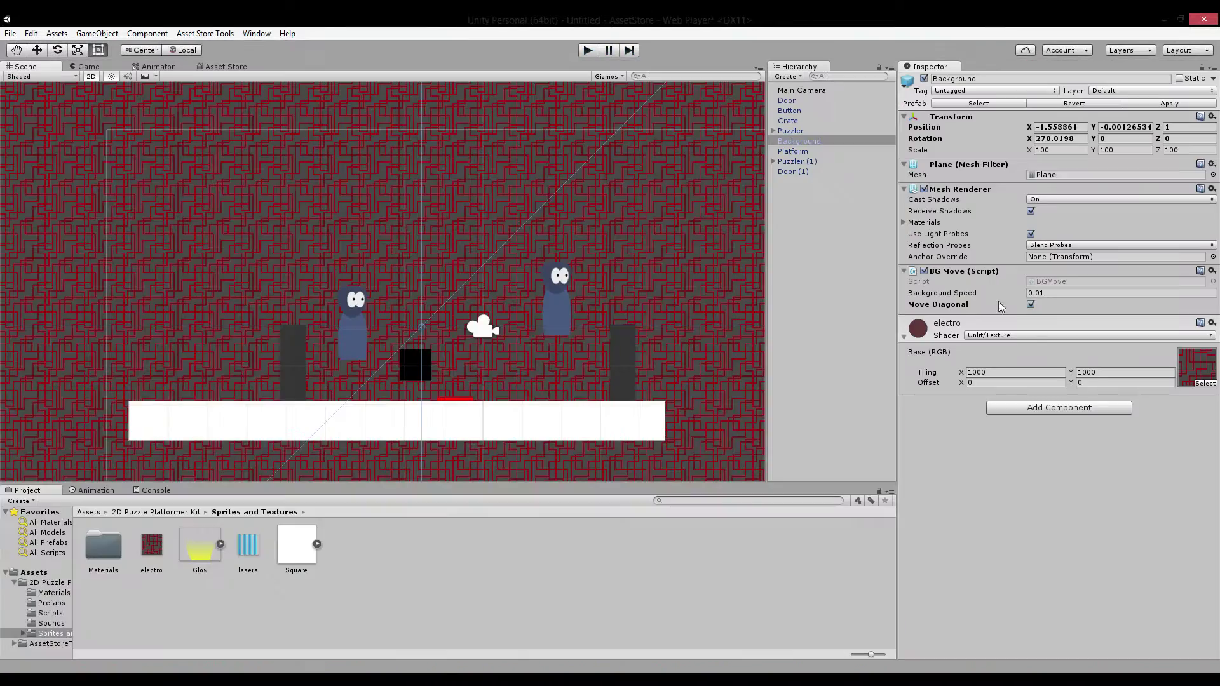
Set the Background Speed to 0.03 and briefly play the scene to preview it
{"action": "left_click", "coordinate": [1042, 294]}
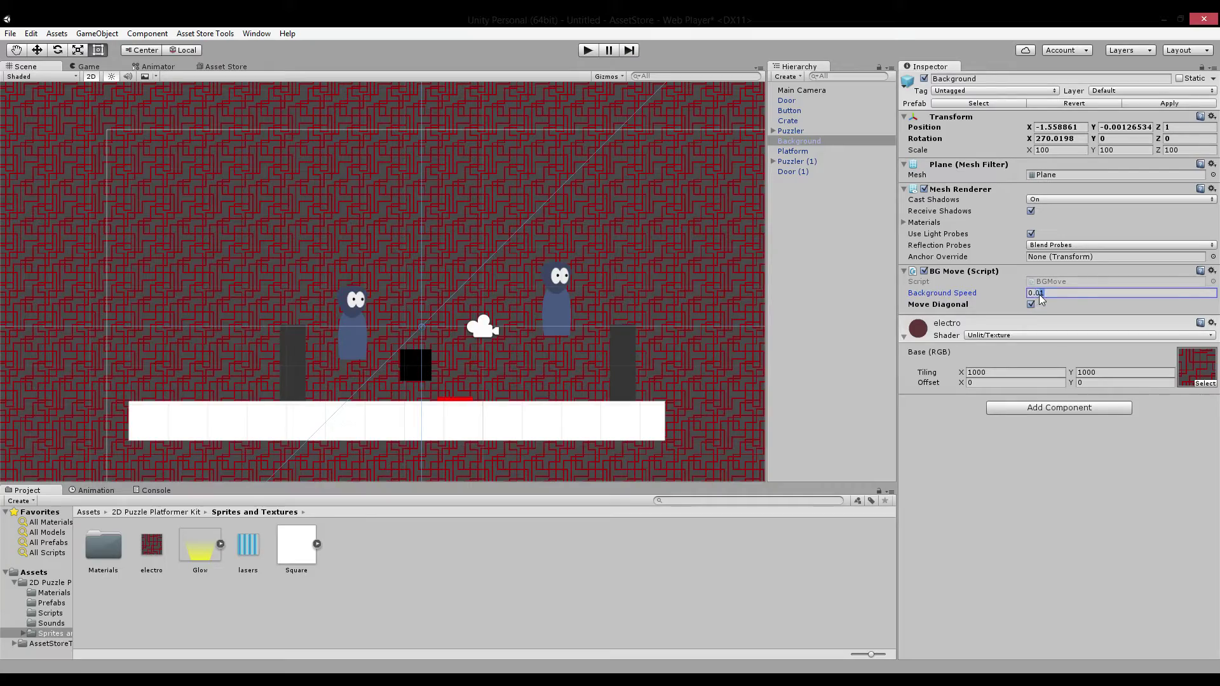
{"action": "type", "text": "0.03"}
{"action": "left_click", "coordinate": [589, 51]}
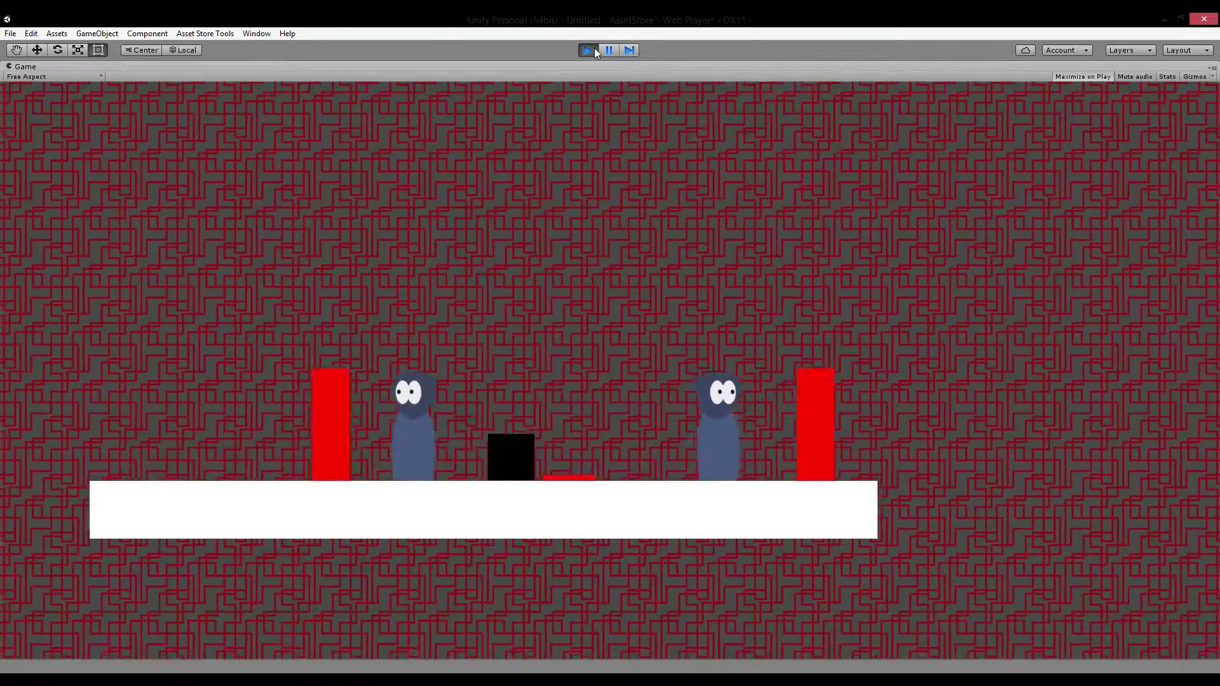
{"action": "left_click", "coordinate": [593, 50]}
Set the Background Speed to 0.01 and run a short preview of the scene
{"action": "left_click", "coordinate": [1042, 293]}
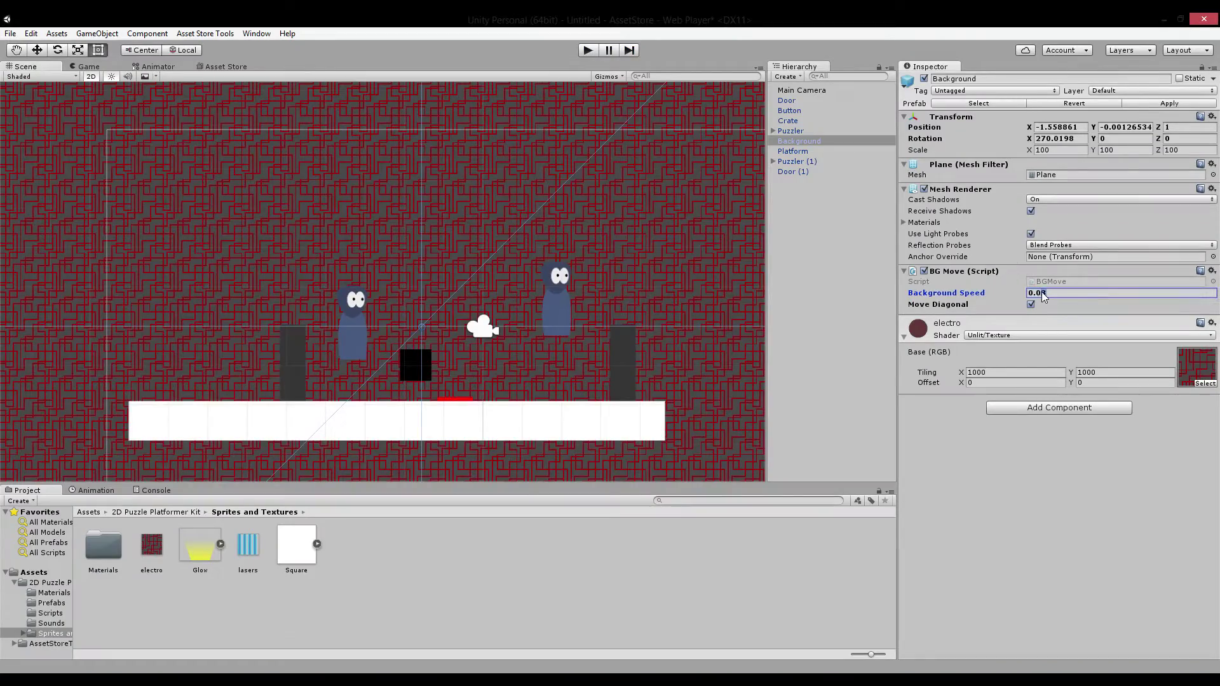
{"action": "type", "text": "1"}
{"action": "left_click", "coordinate": [592, 51]}
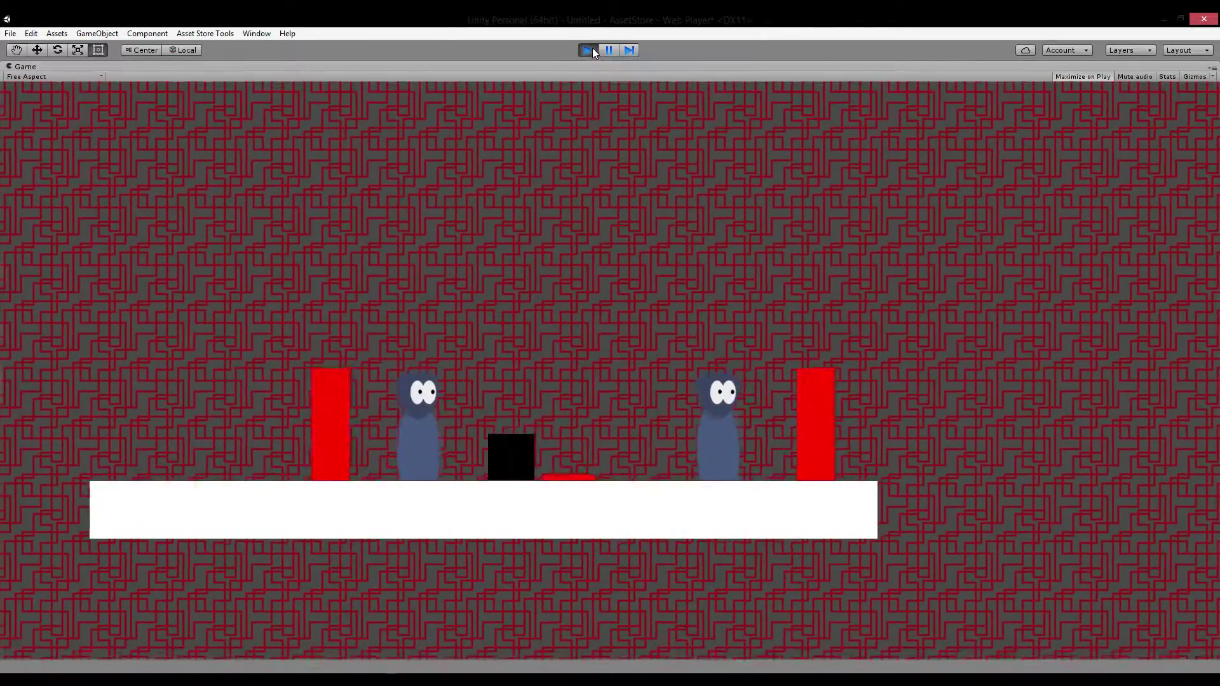
{"action": "left_click", "coordinate": [592, 51]}
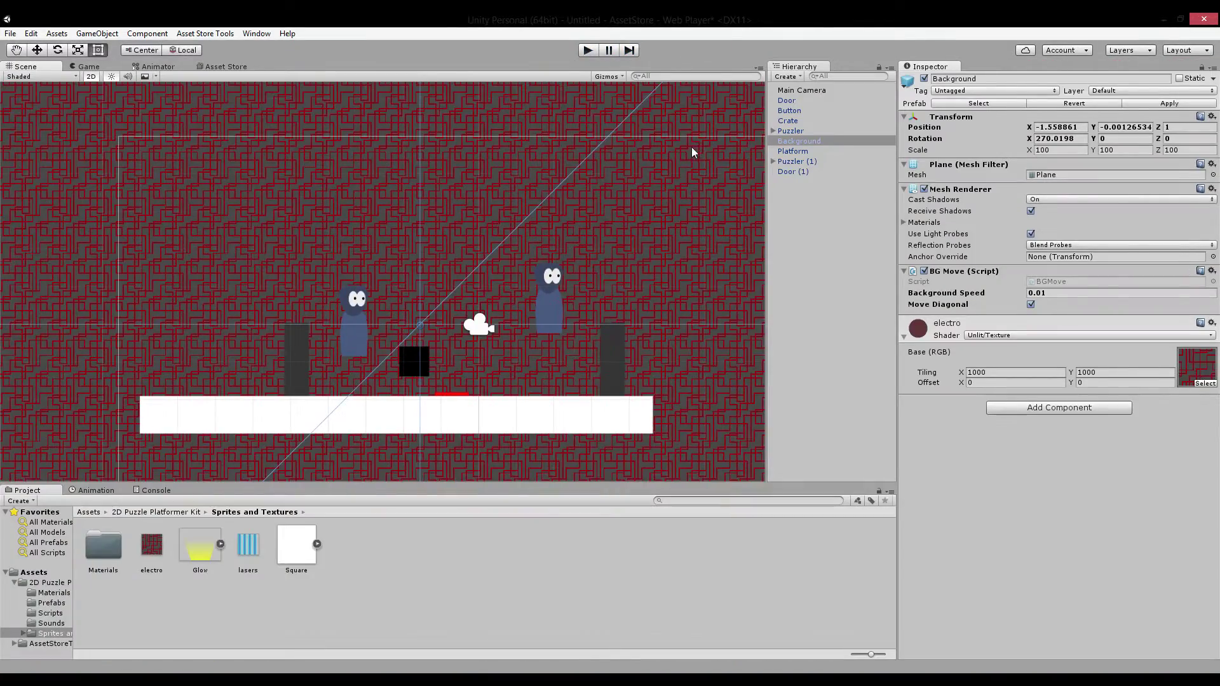
Examine how far the Background plane extends around the level and review its texture tiling settings
{"action": "left_click", "coordinate": [426, 329]}
{"action": "scroll", "coordinate": [474, 251], "scroll_direction": "down", "scroll_amount": 15}
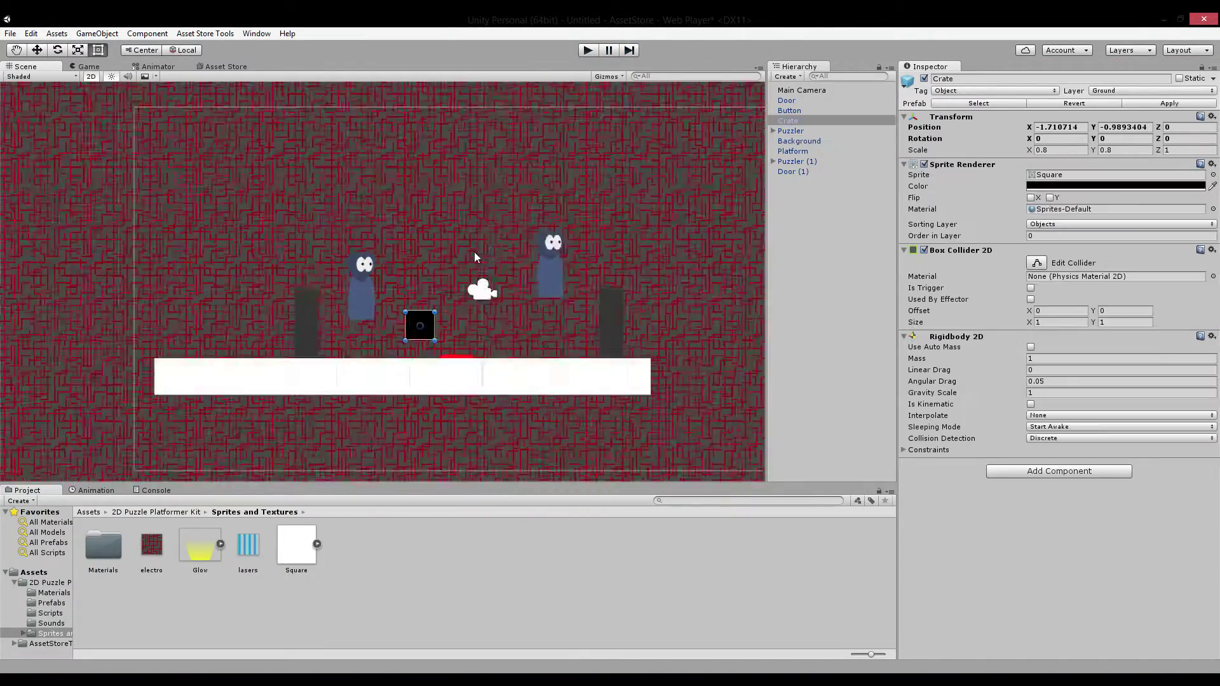
{"action": "scroll", "coordinate": [460, 157], "scroll_direction": "down", "scroll_amount": 6}
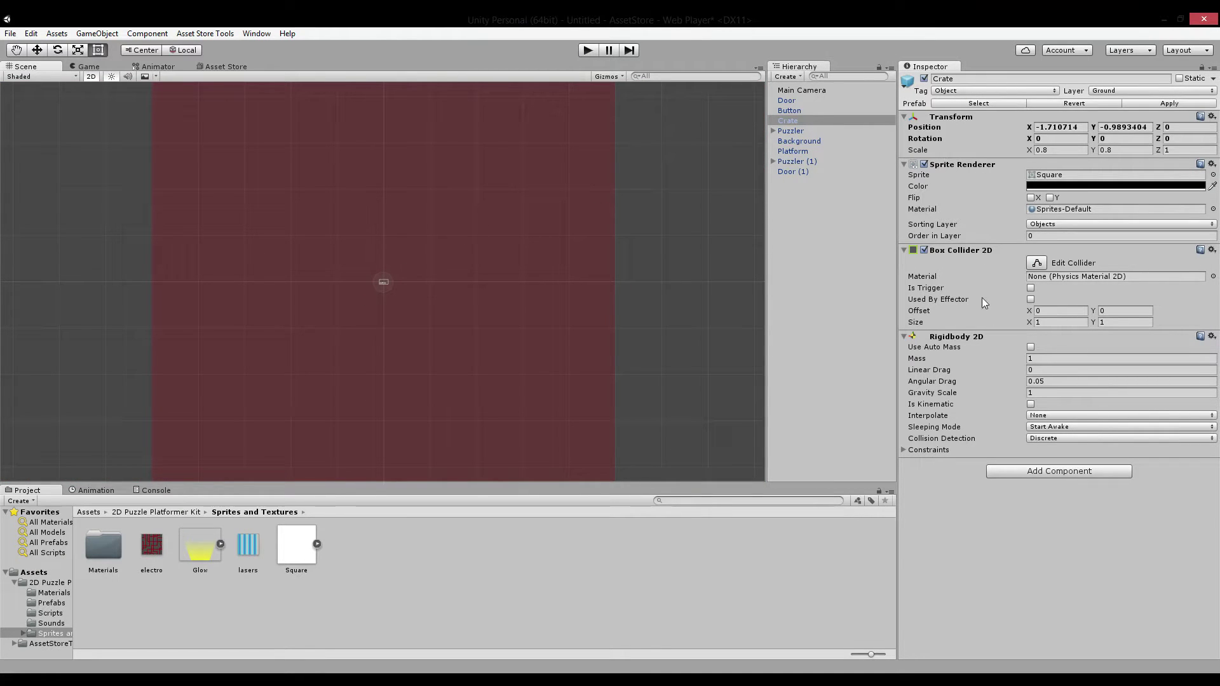
{"action": "scroll", "coordinate": [427, 267], "scroll_direction": "up", "scroll_amount": 10}
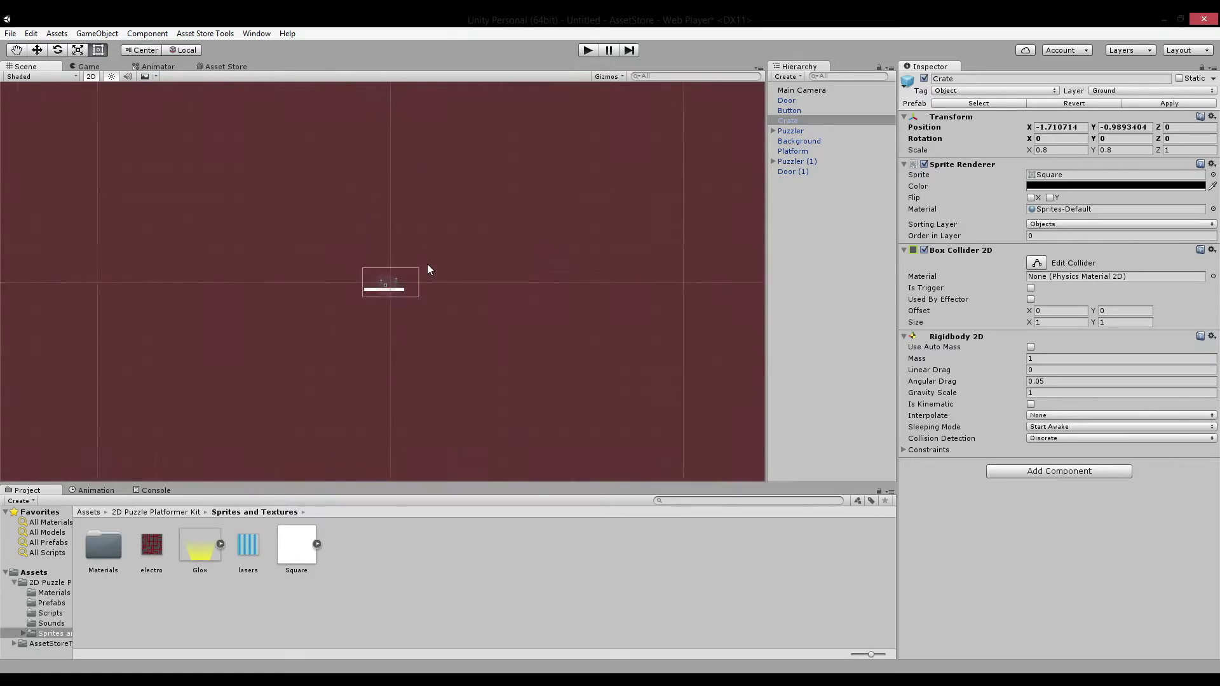
{"action": "scroll", "coordinate": [427, 265], "scroll_direction": "up", "scroll_amount": 10}
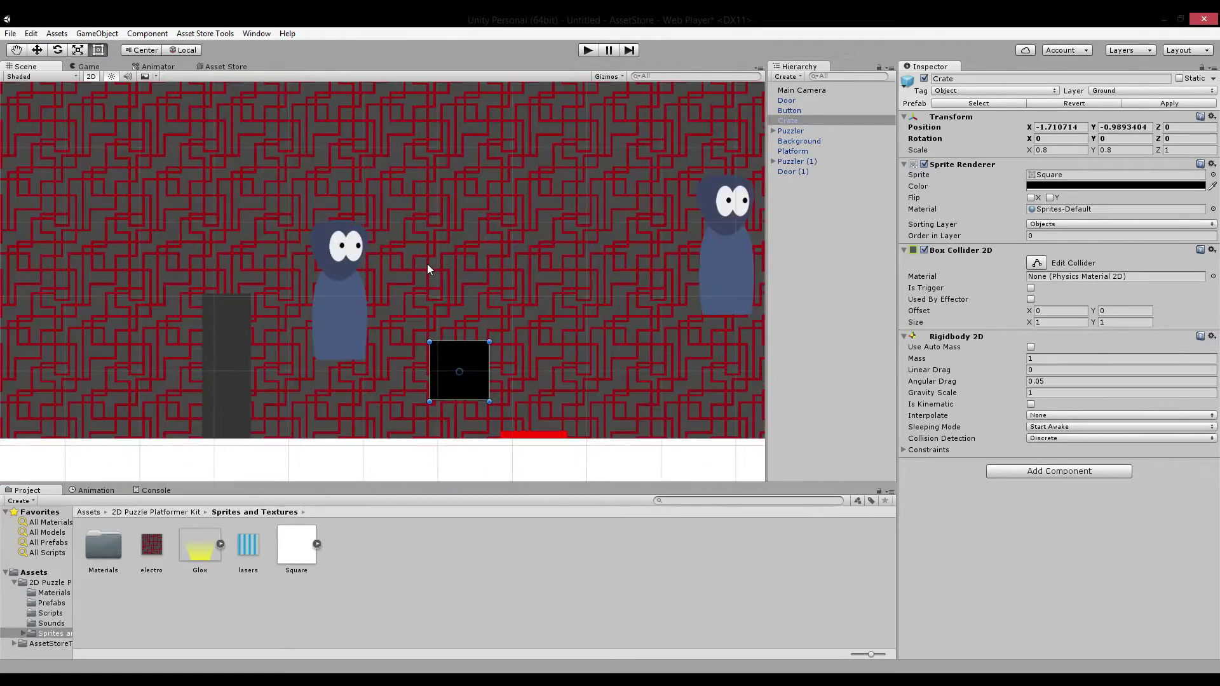
{"action": "scroll", "coordinate": [536, 323], "scroll_direction": "down", "scroll_amount": 3}
{"action": "scroll", "coordinate": [441, 242], "scroll_direction": "down", "scroll_amount": 5}
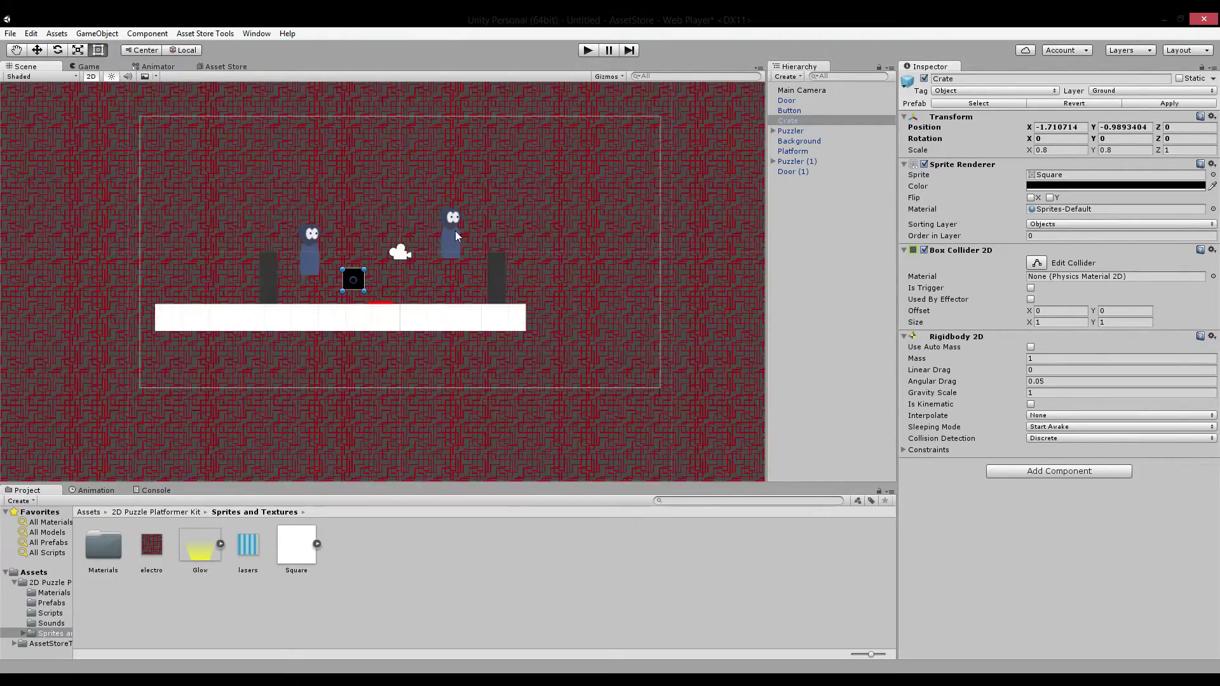
{"action": "scroll", "coordinate": [547, 268], "scroll_direction": "down", "scroll_amount": 2}
{"action": "left_click", "coordinate": [467, 136]}
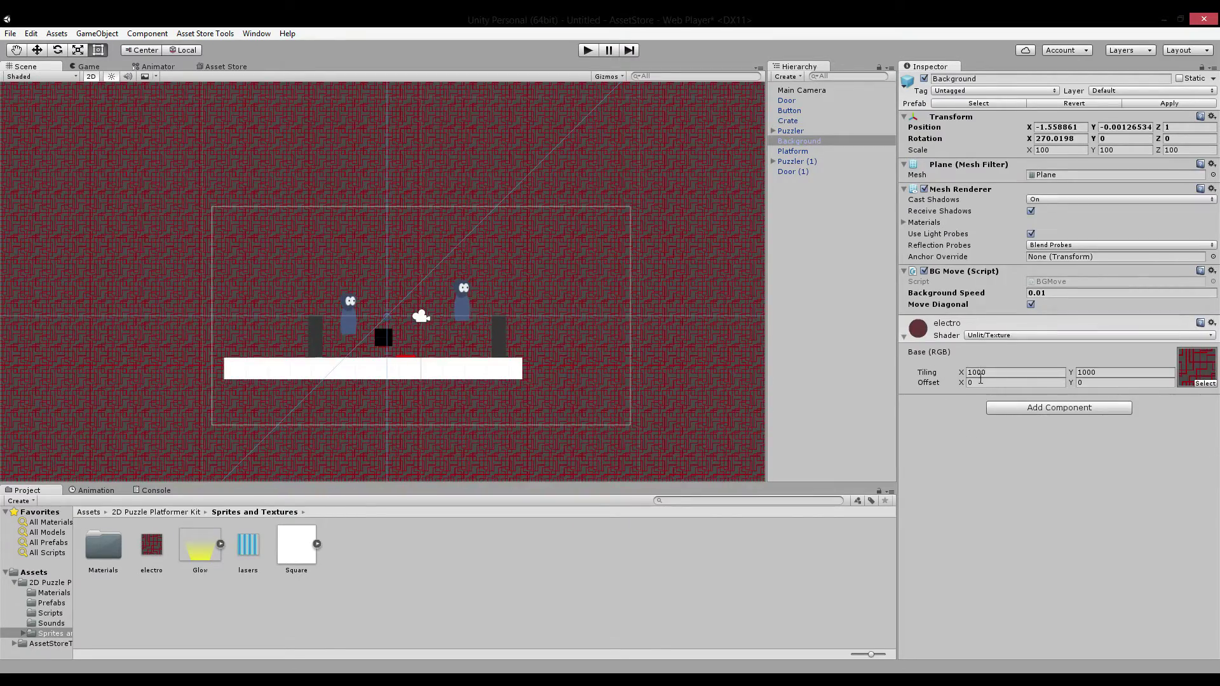
Change the Button's type from Enable Permanently to Enable Switch
{"action": "scroll", "coordinate": [476, 245], "scroll_direction": "up", "scroll_amount": 3}
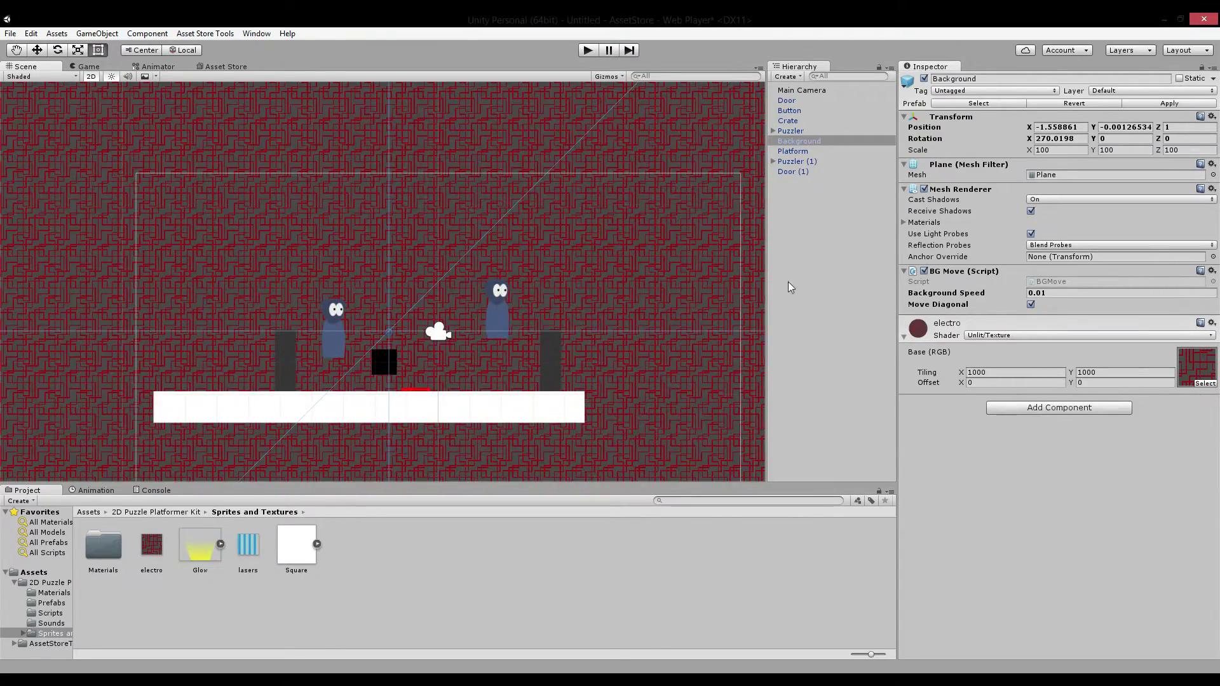
{"action": "scroll", "coordinate": [444, 312], "scroll_direction": "up", "scroll_amount": 2}
{"action": "middle_click_drag", "start_coordinate": [406, 345], "coordinate": [498, 249]}
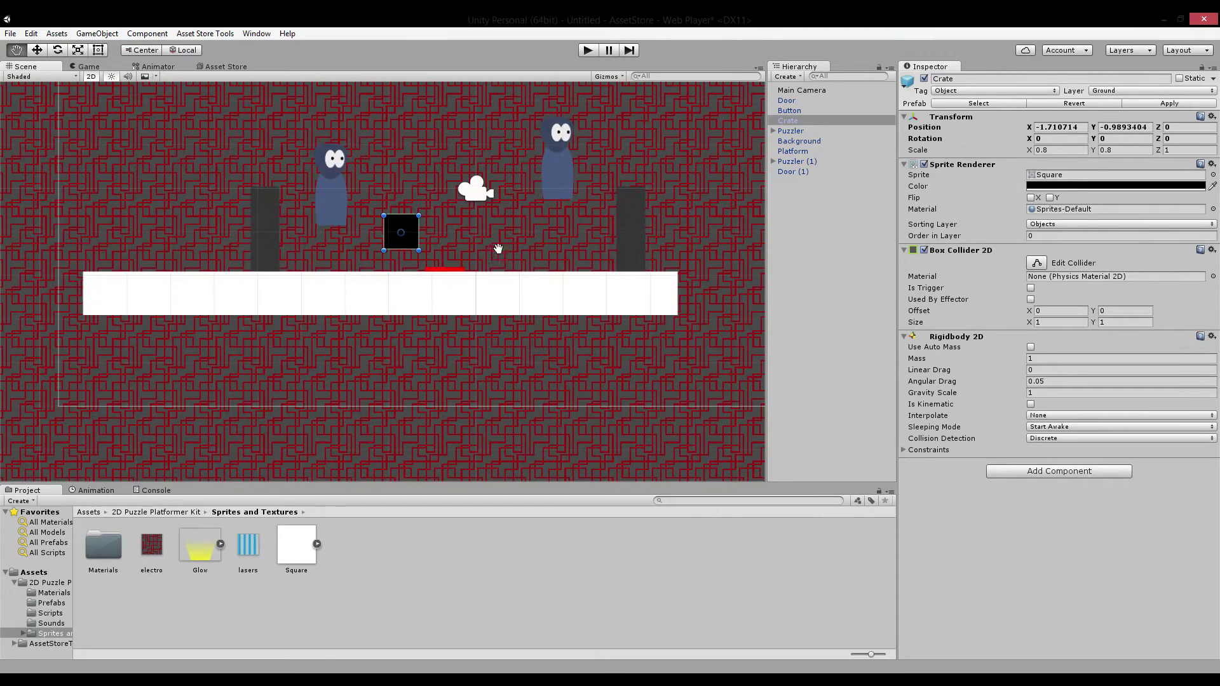
{"action": "left_click", "coordinate": [461, 270]}
{"action": "scroll", "coordinate": [456, 310], "scroll_direction": "up", "scroll_amount": 1}
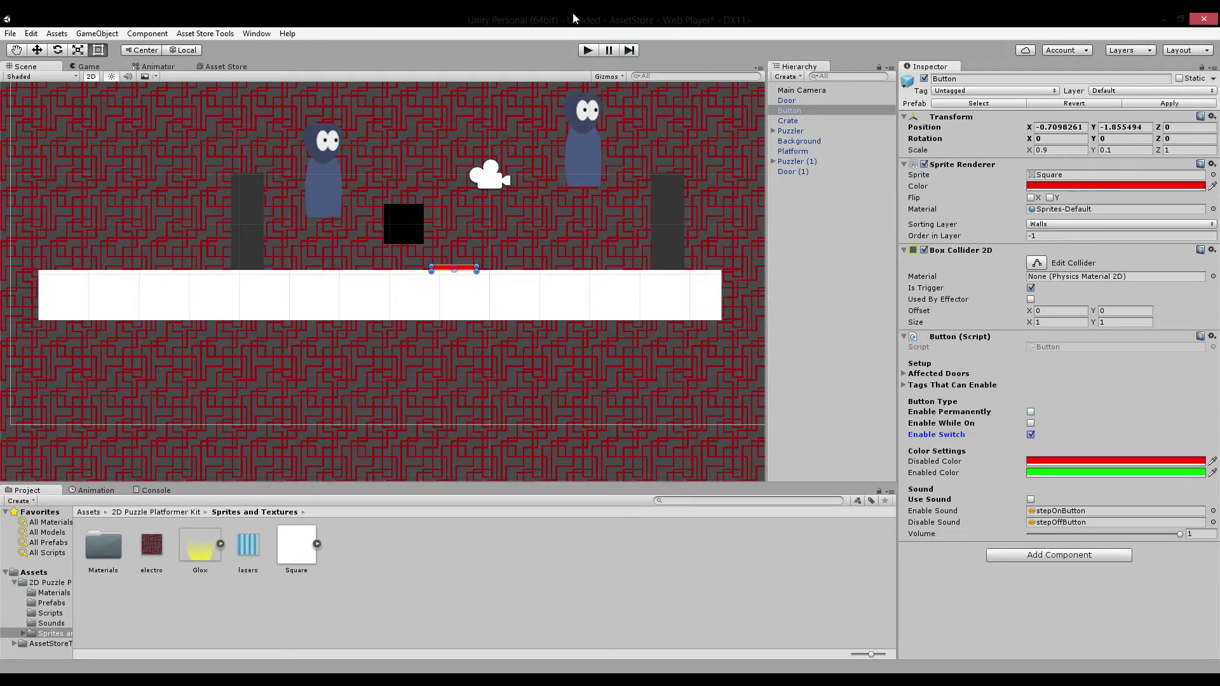
Play the scene and walk the left puzzler back and forth over the button to test its Enable Switch behaviour
{"action": "left_click", "coordinate": [585, 51]}
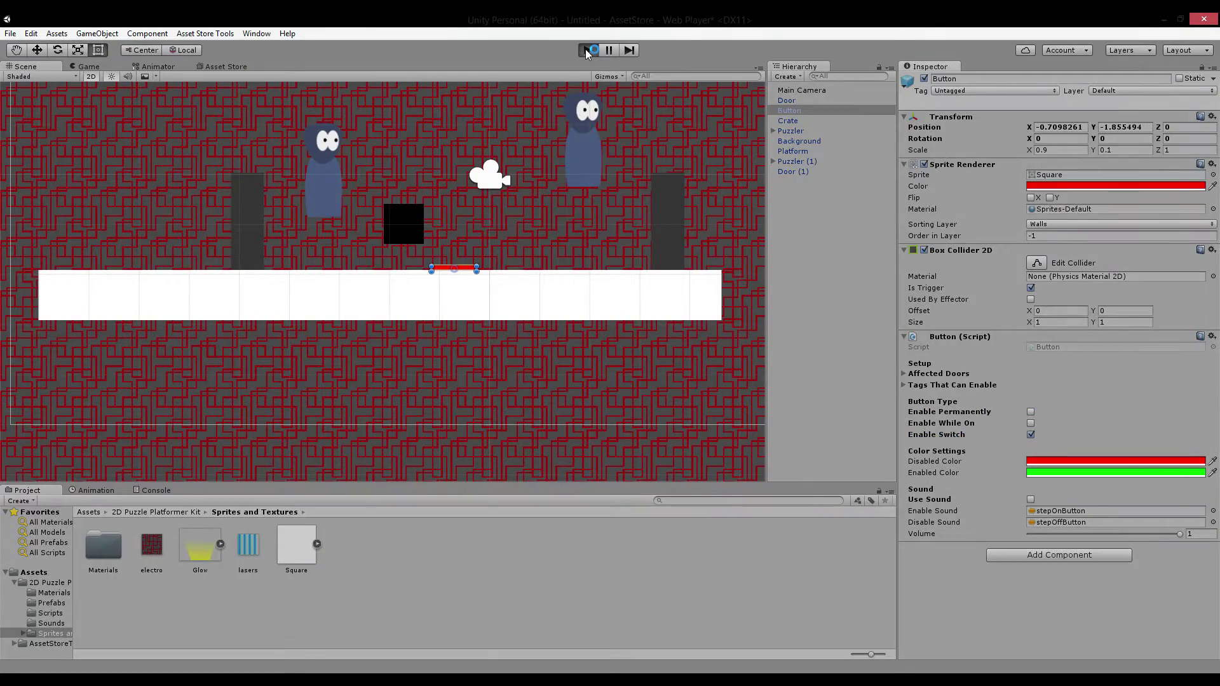
{"action": "key", "text": "space"}
{"action": "key", "text": "d"}
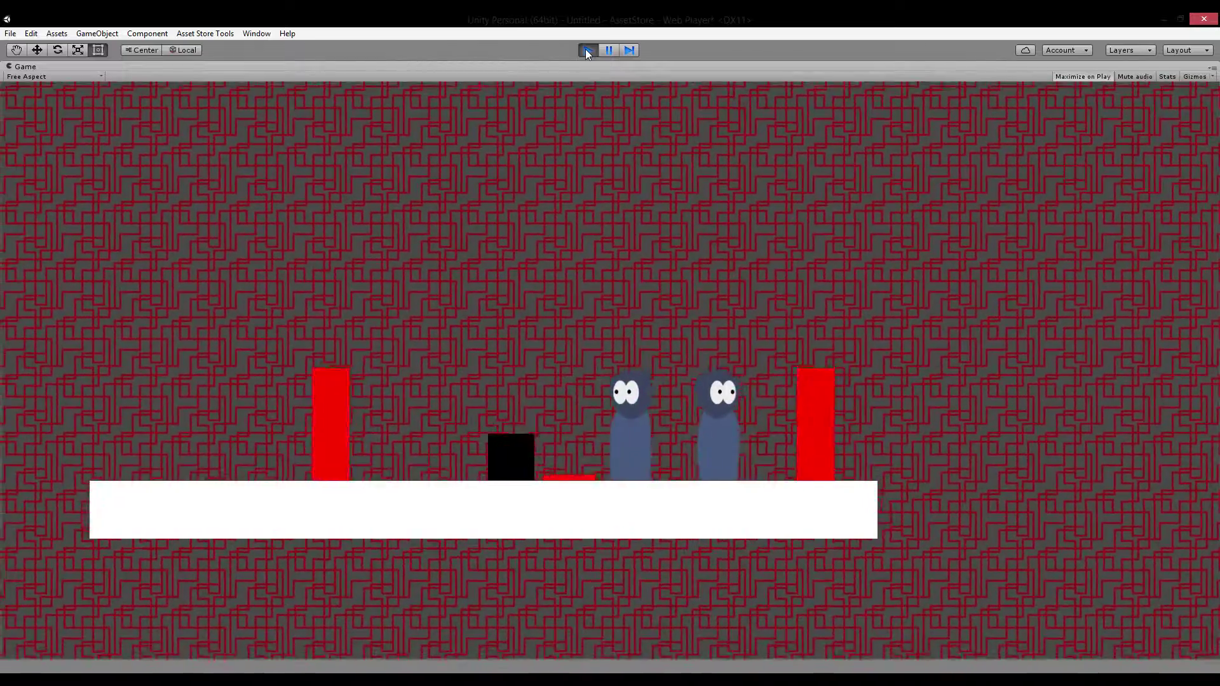
{"action": "key", "text": "a"}
{"action": "key", "text": "d"}
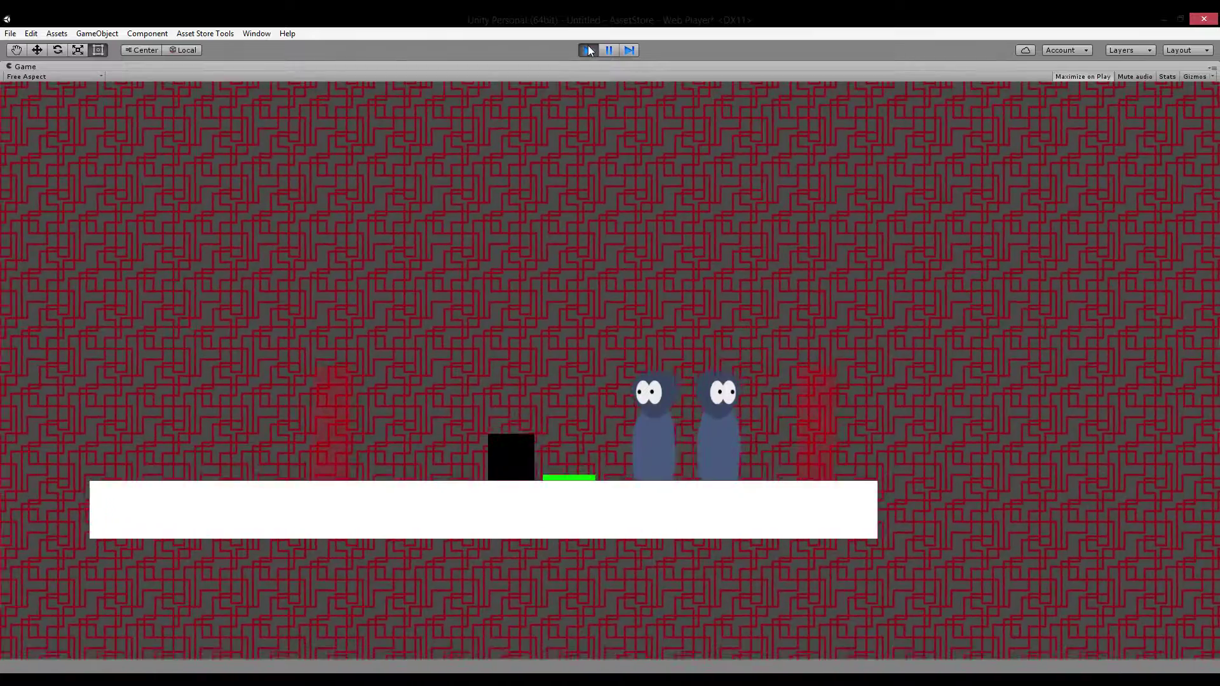
{"action": "key", "text": "a"}
{"action": "key", "text": "d"}
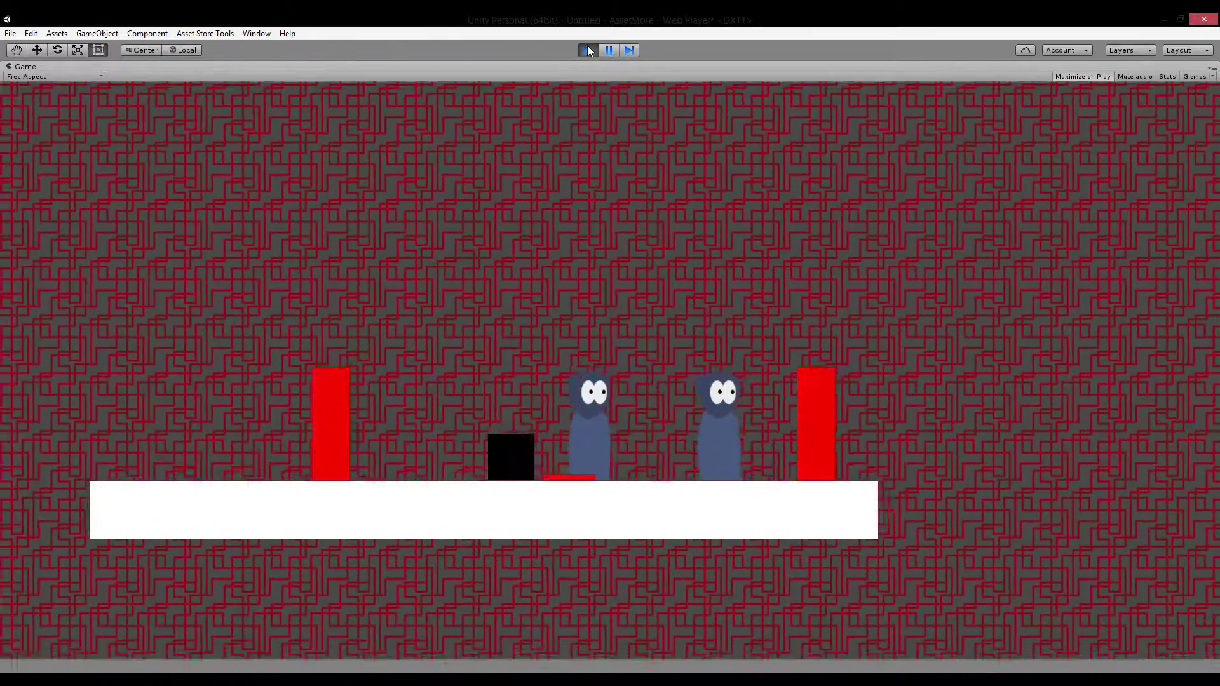
{"action": "key", "text": "a"}
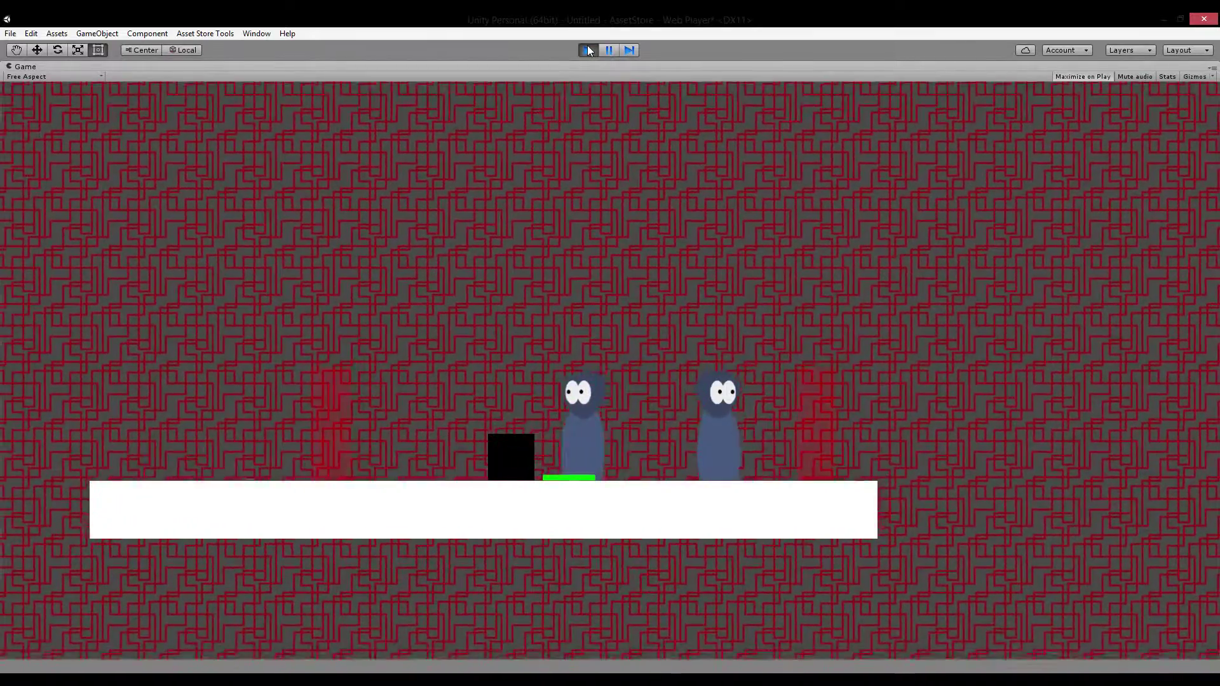
Jump the puzzler over the crate, push the crate across the button to test switching, and stop the preview
{"action": "key", "text": "w"}
{"action": "key", "text": "a"}
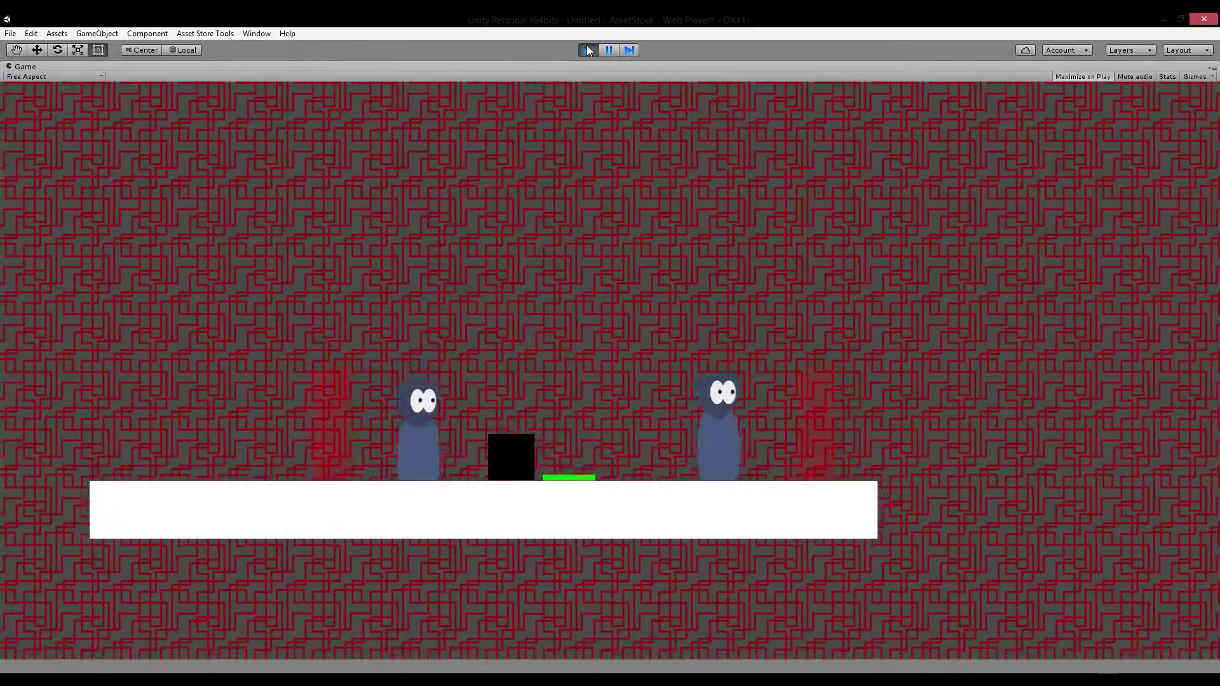
{"action": "key", "text": "d"}
{"action": "key", "text": "a"}
{"action": "key", "text": "d"}
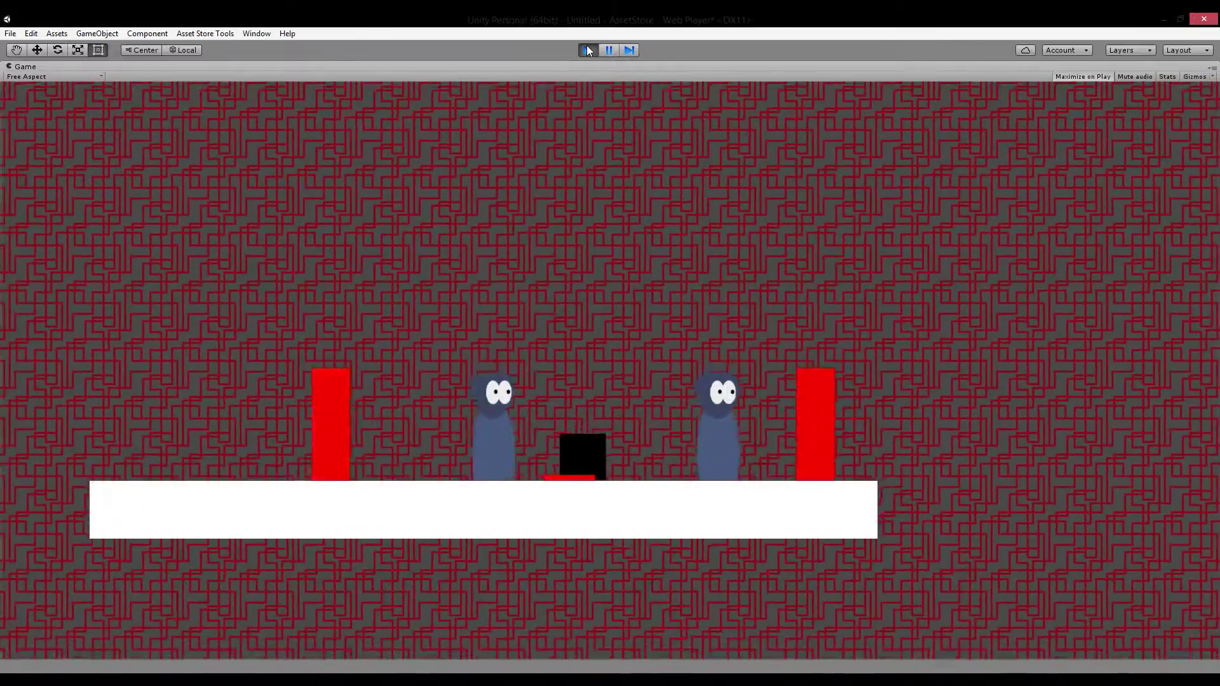
{"action": "key", "text": "a"}
{"action": "key", "text": "d"}
{"action": "key", "text": "a"}
{"action": "key", "text": "d"}
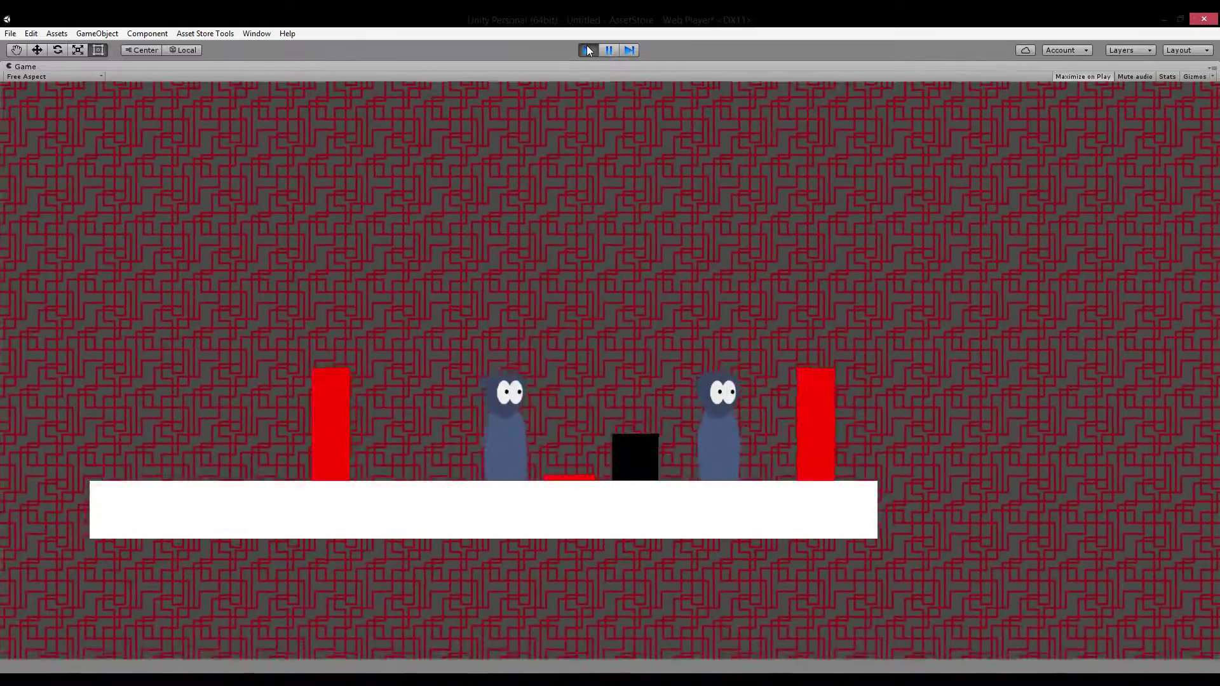
{"action": "key", "text": "a"}
{"action": "key", "text": "d"}
{"action": "key", "text": "a"}
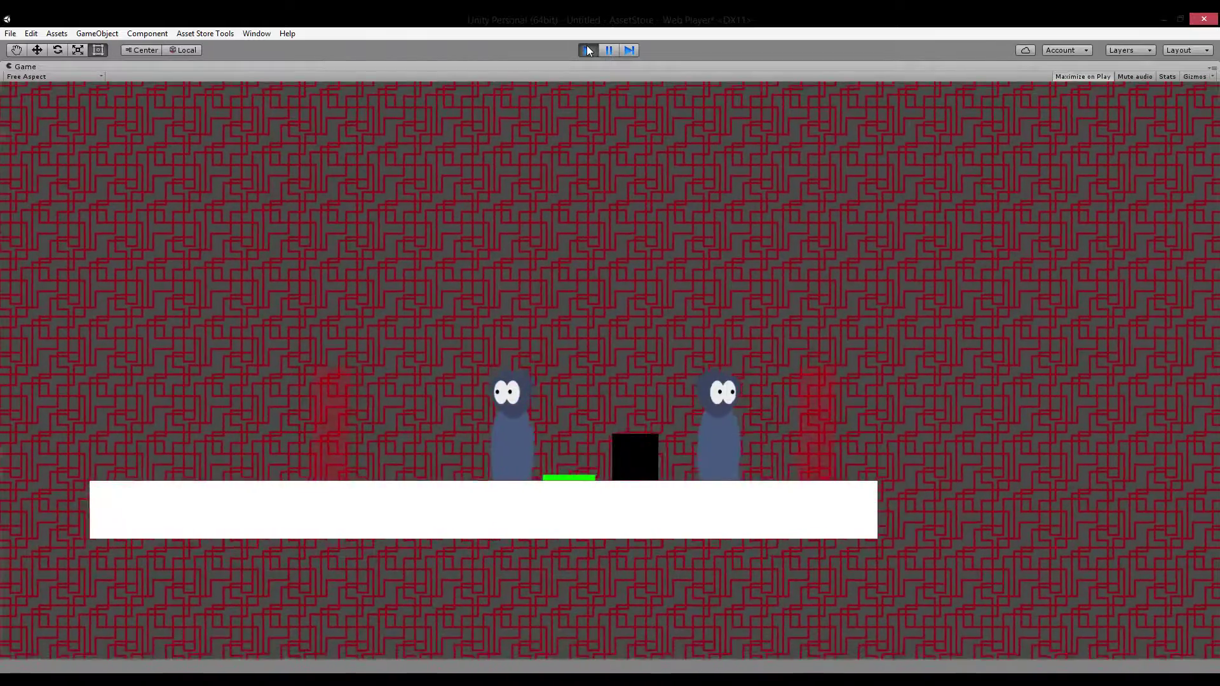
{"action": "left_click", "coordinate": [588, 50]}
Set the Button's Disabled Color to blue and check its Enabled Color
{"action": "middle_click_drag", "start_coordinate": [579, 158], "coordinate": [556, 277]}
{"action": "scroll", "coordinate": [554, 276], "scroll_direction": "up", "scroll_amount": 5}
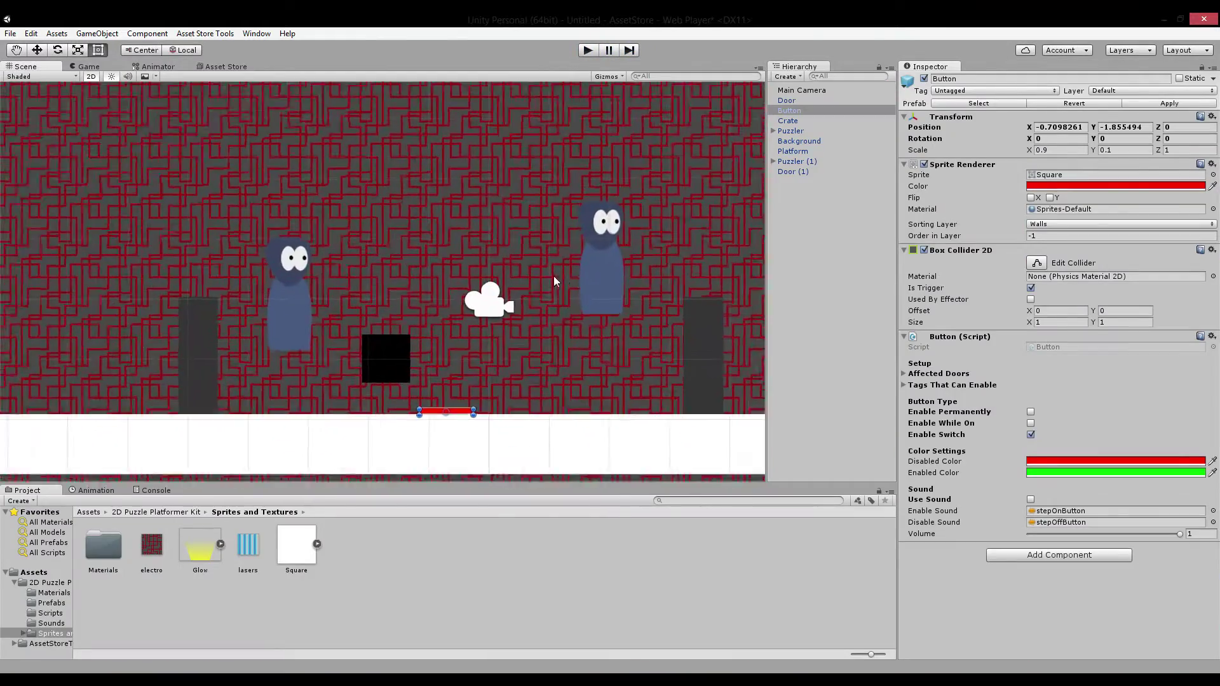
{"action": "middle_click_drag", "start_coordinate": [413, 373], "coordinate": [420, 294]}
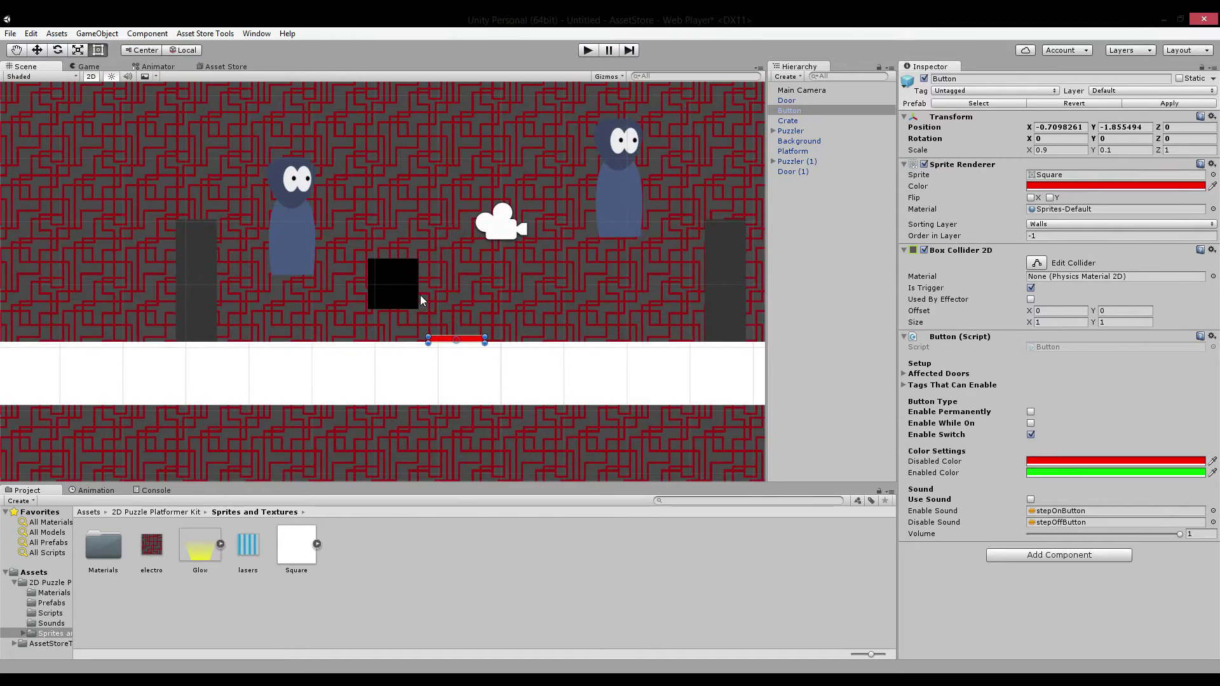
{"action": "scroll", "coordinate": [421, 294], "scroll_direction": "up", "scroll_amount": 5}
{"action": "middle_click_drag", "start_coordinate": [512, 283], "coordinate": [427, 266]}
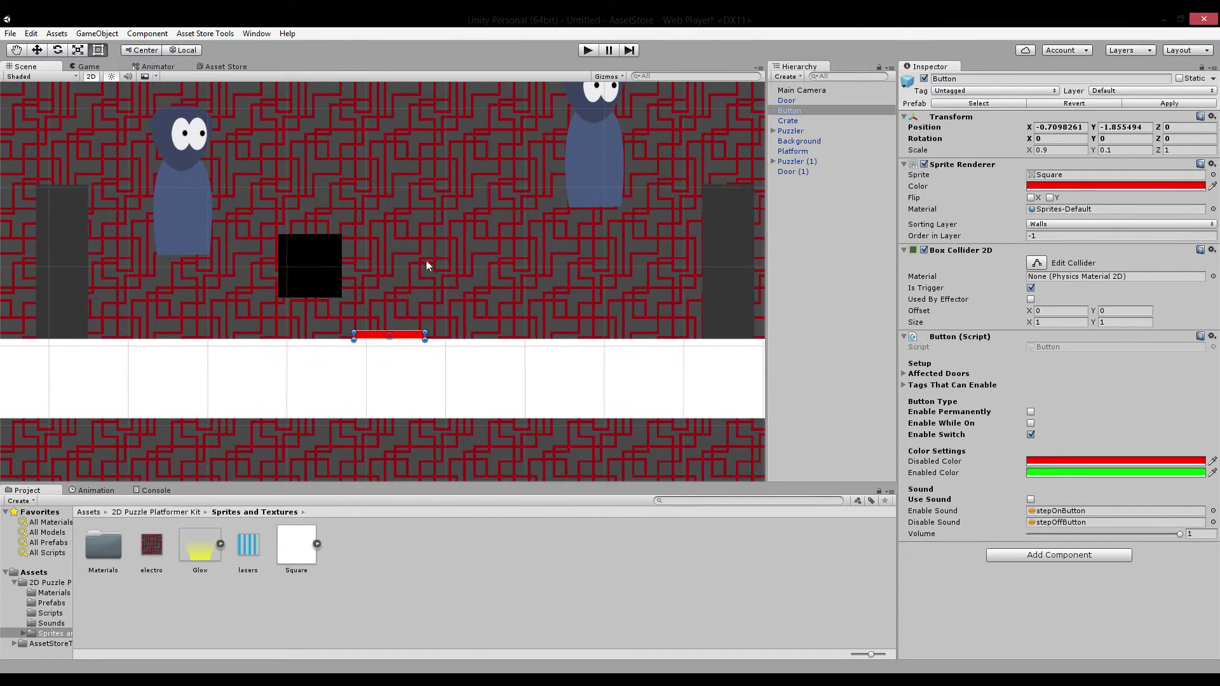
{"action": "left_click", "coordinate": [1047, 461]}
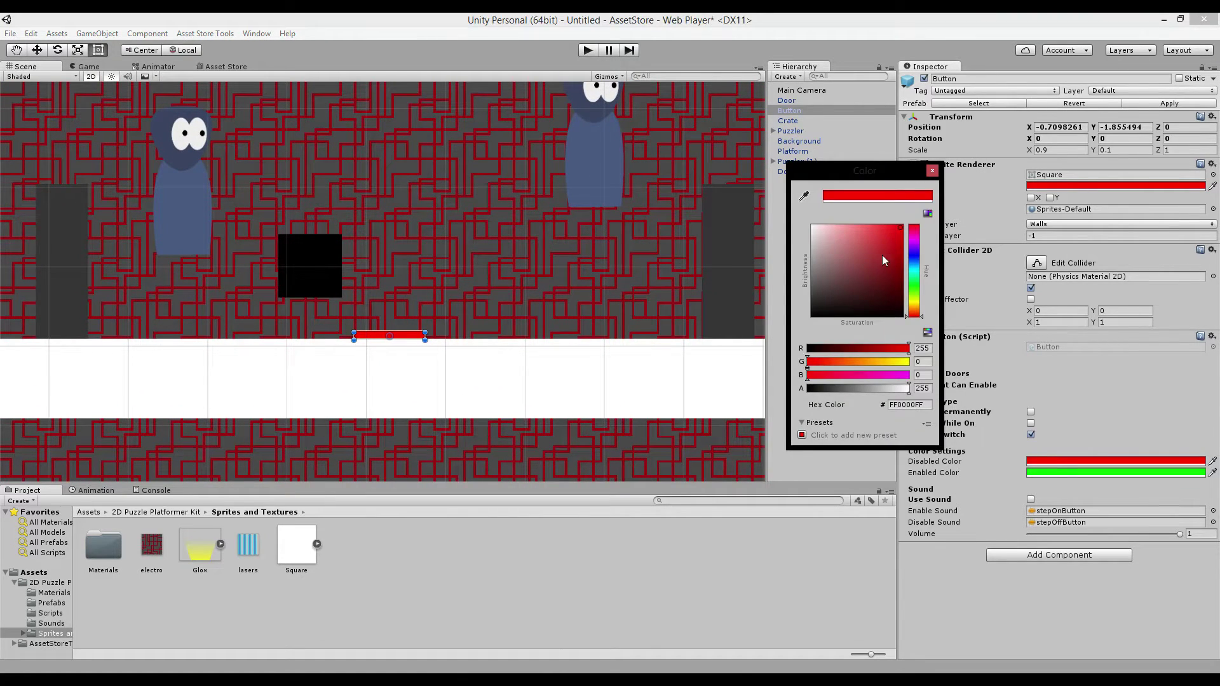
{"action": "left_click", "coordinate": [914, 257]}
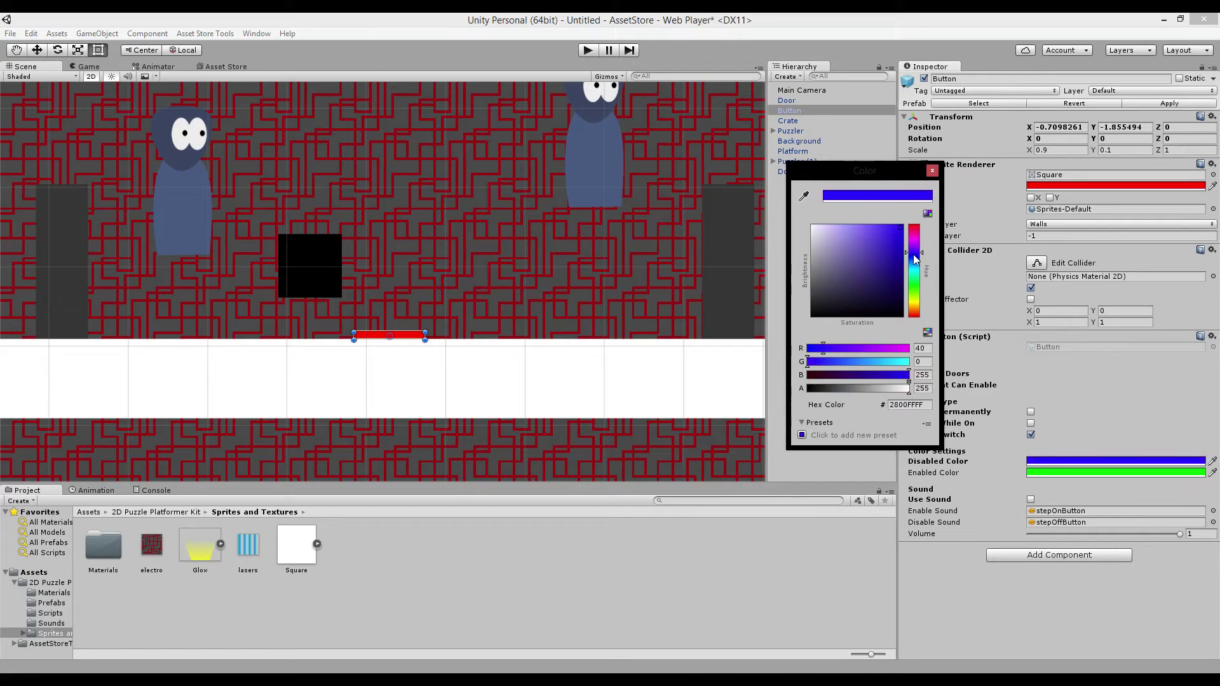
{"action": "left_click", "coordinate": [931, 170]}
{"action": "left_click", "coordinate": [1042, 473]}
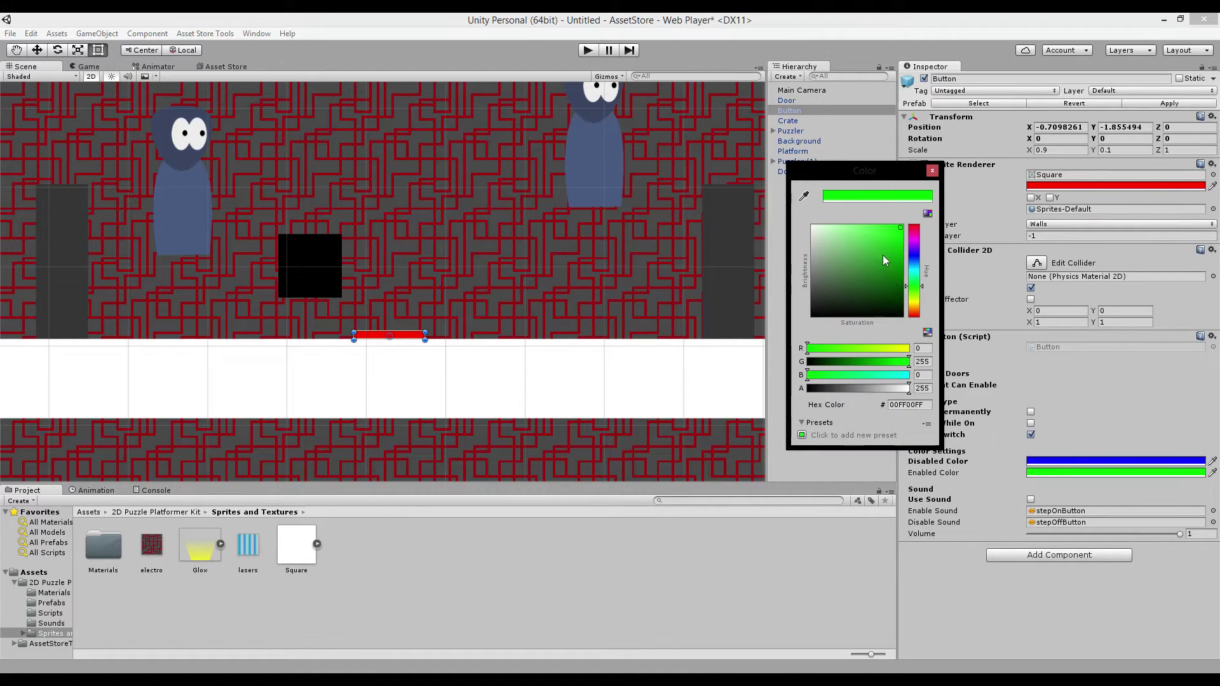
{"action": "left_click", "coordinate": [932, 170]}
Set the Button's Disabled Color to cyan (RGB 0, 255, 255) with reduced opacity
{"action": "left_click", "coordinate": [1057, 462]}
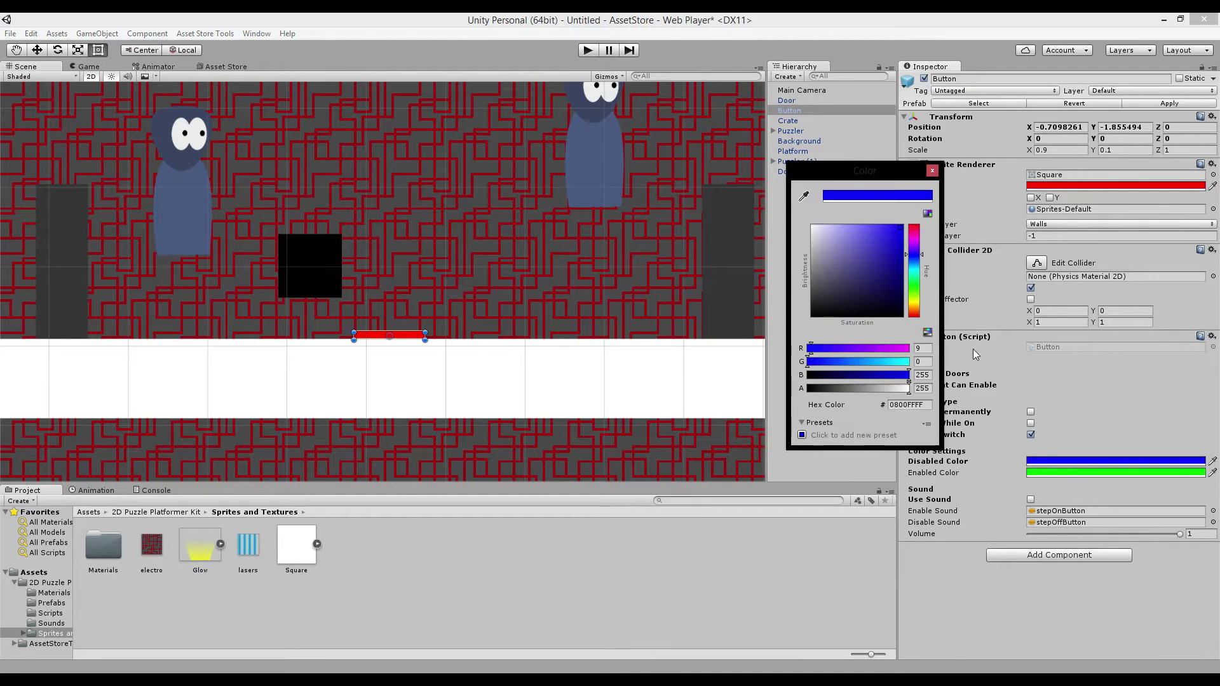
{"action": "left_click", "coordinate": [918, 273]}
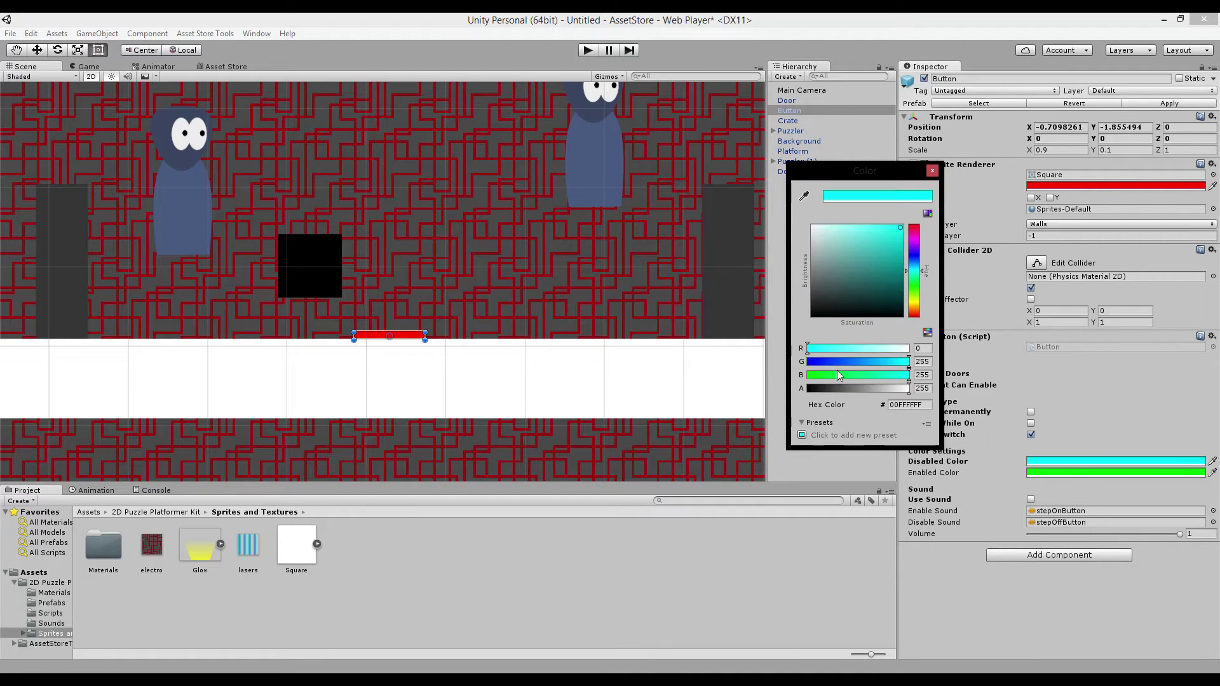
{"action": "left_click", "coordinate": [844, 388]}
Play the scene, push the crate over the button to check its new disabled colour, and stop the preview
{"action": "left_click", "coordinate": [586, 50]}
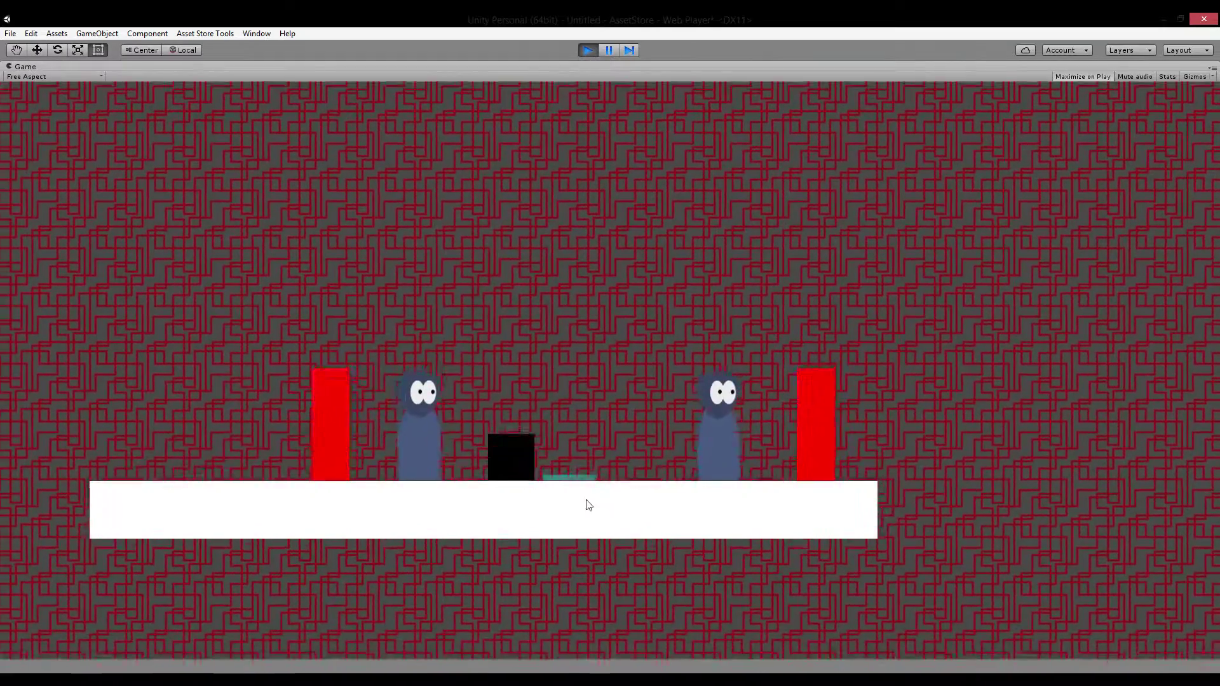
{"action": "key", "text": "Right"}
{"action": "key", "text": "Left"}
{"action": "key", "text": "Right"}
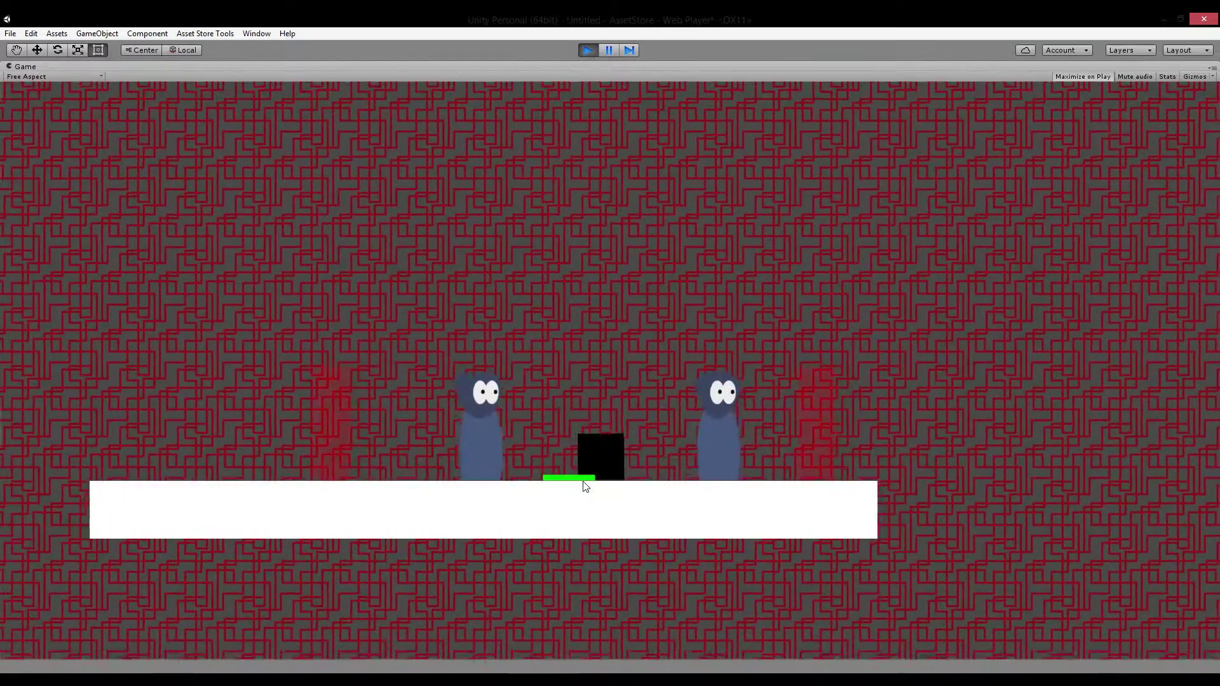
{"action": "key", "text": "Left"}
{"action": "key", "text": "Right"}
{"action": "key", "text": "Left"}
{"action": "key", "text": "Right"}
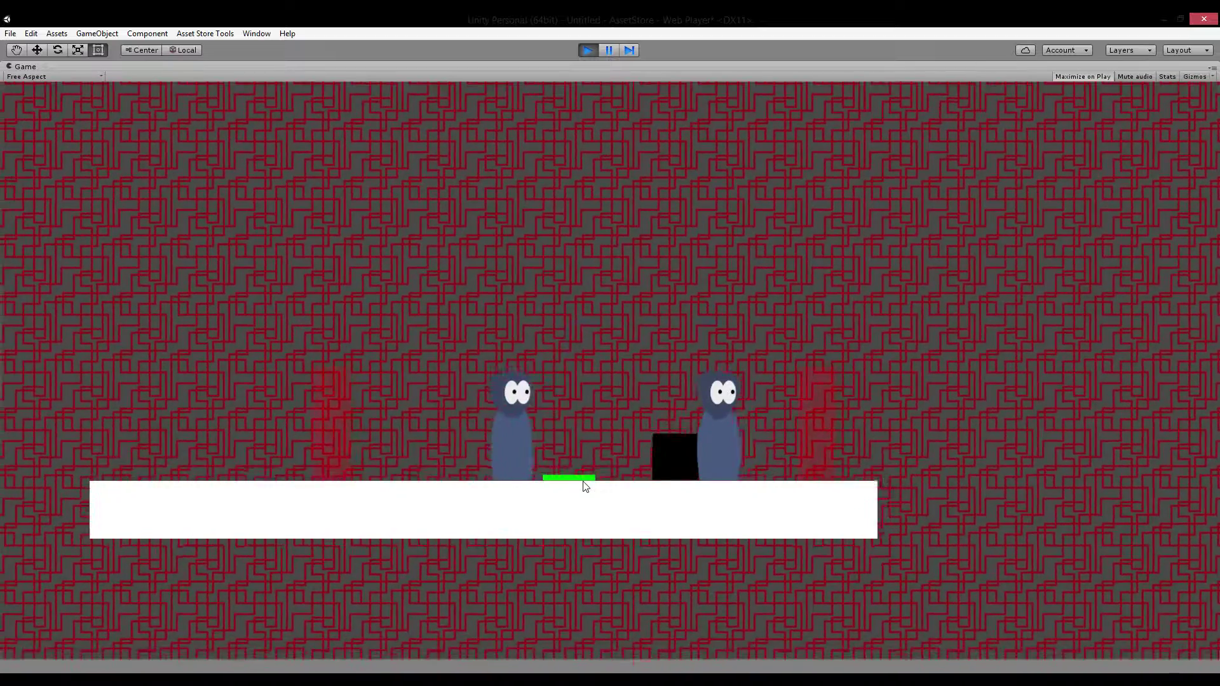
{"action": "key", "text": "Left"}
{"action": "left_click", "coordinate": [588, 50]}
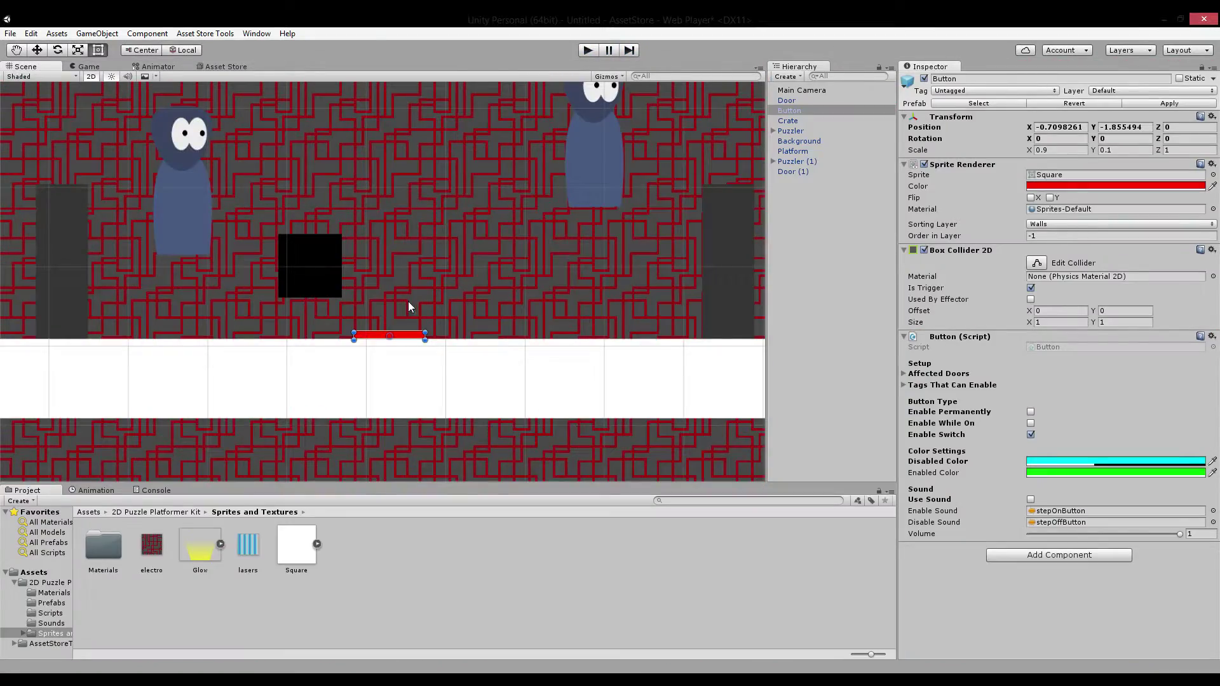
Place a Platform prefab above the left door and stretch it into a wall about 4.39 units tall
{"action": "scroll", "coordinate": [412, 297], "scroll_direction": "down", "scroll_amount": 5}
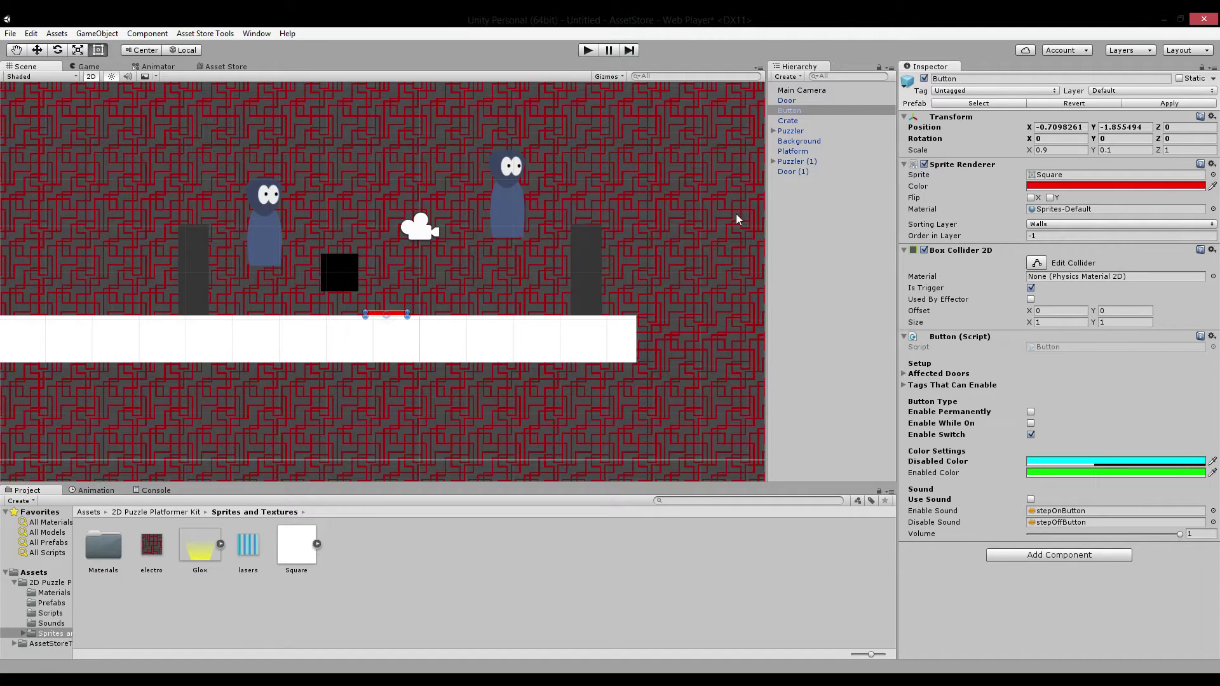
{"action": "scroll", "coordinate": [639, 311], "scroll_direction": "up", "scroll_amount": 3}
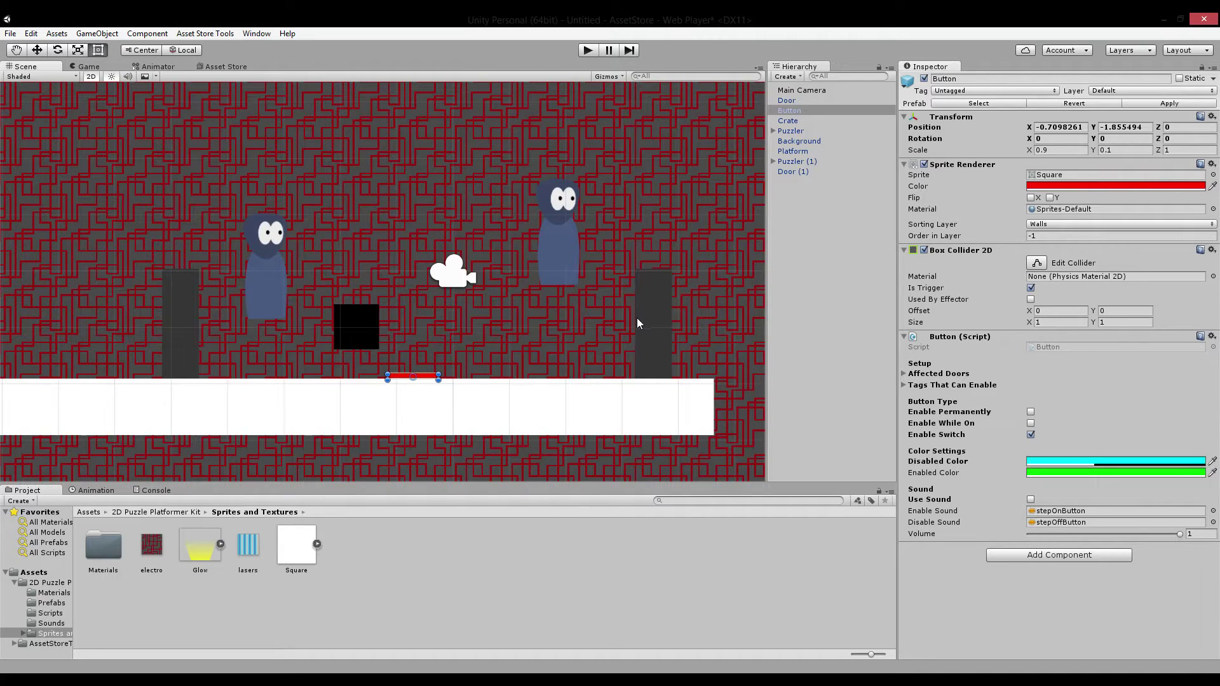
{"action": "left_click", "coordinate": [193, 513]}
{"action": "double_click", "coordinate": [154, 546]}
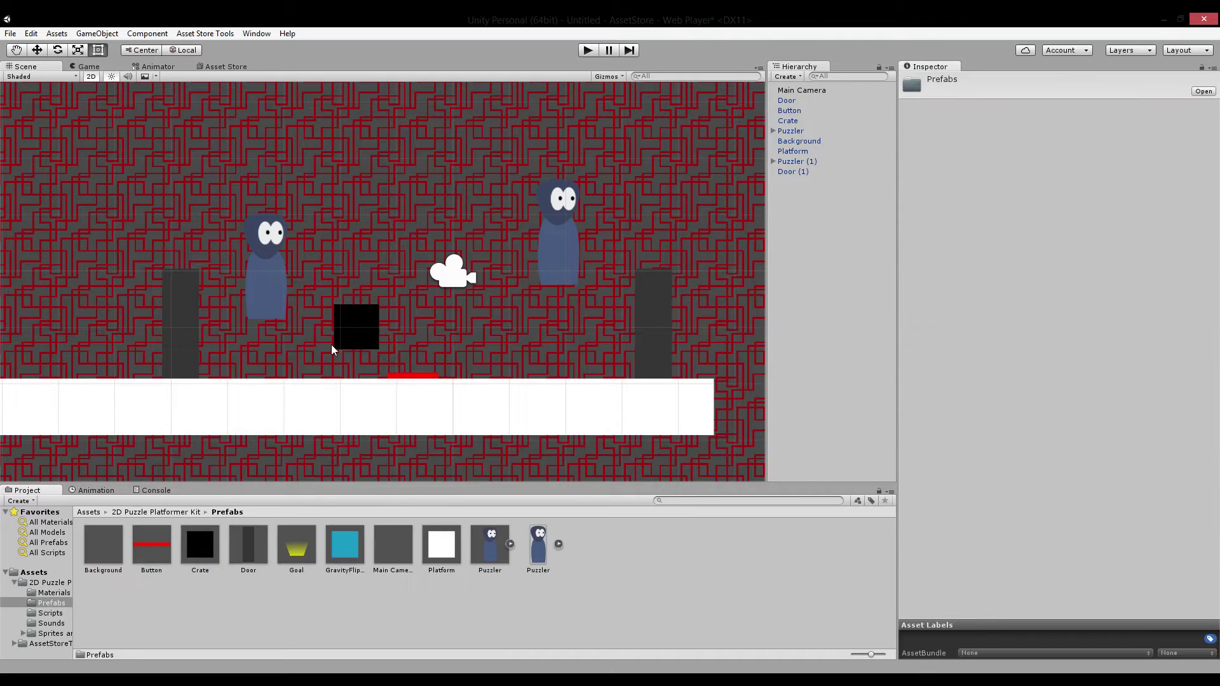
{"action": "scroll", "coordinate": [330, 344], "scroll_direction": "down", "scroll_amount": 3}
{"action": "middle_click_drag", "start_coordinate": [223, 345], "coordinate": [383, 363]}
{"action": "left_click_drag", "start_coordinate": [441, 544], "coordinate": [369, 73]}
{"action": "middle_click_drag", "start_coordinate": [407, 130], "coordinate": [300, 209]}
{"action": "scroll", "coordinate": [306, 237], "scroll_direction": "down", "scroll_amount": 9}
{"action": "scroll", "coordinate": [301, 208], "scroll_direction": "up", "scroll_amount": 1}
Duplicate the tall wall platform and move the copy above the right door
{"action": "key", "text": "ctrl+d"}
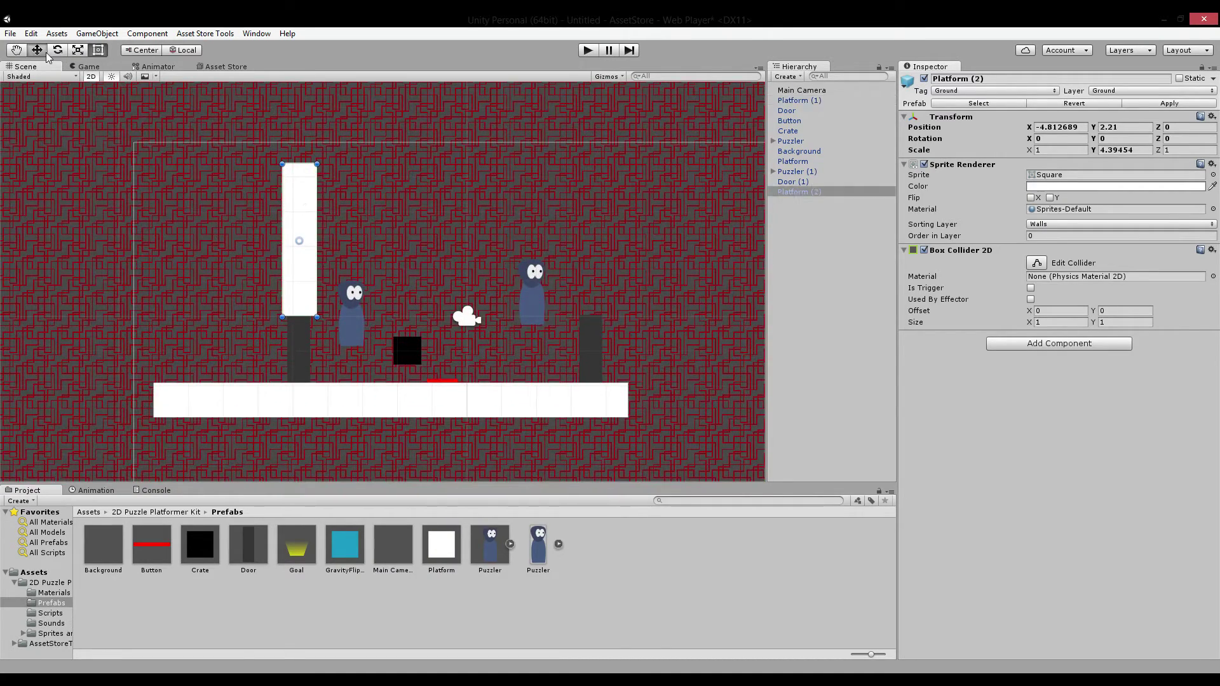
{"action": "key", "text": "e"}
{"action": "key", "text": "w"}
{"action": "left_click_drag", "start_coordinate": [354, 236], "coordinate": [639, 259]}
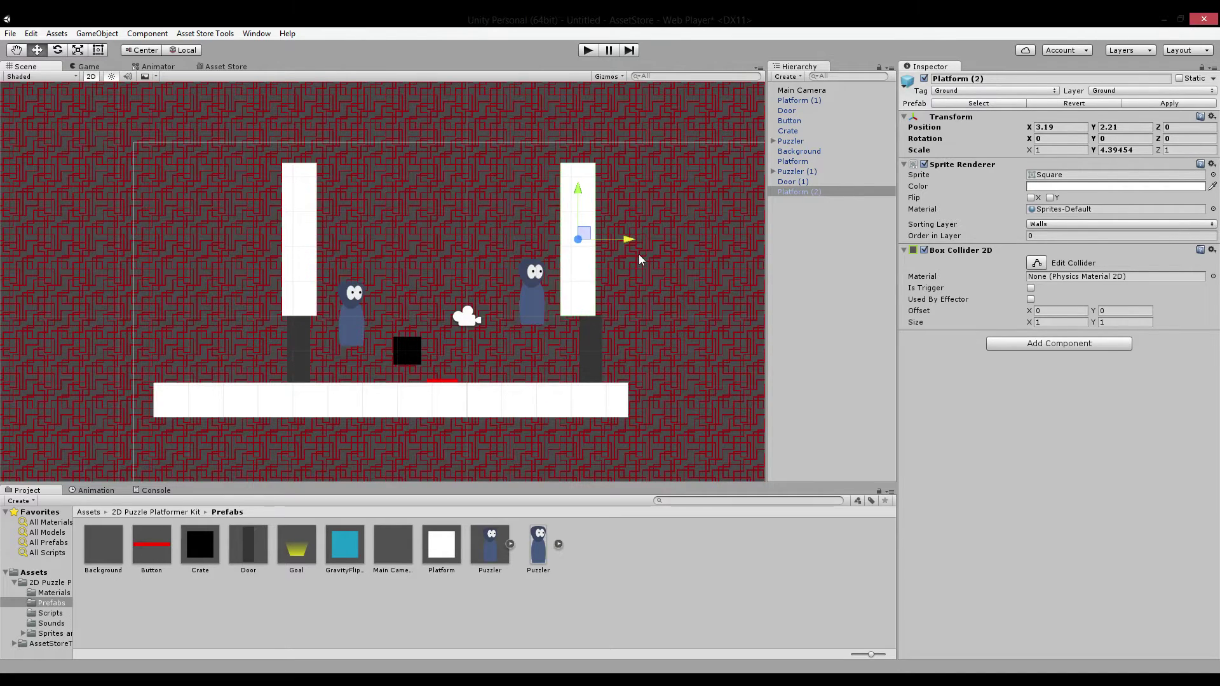
Duplicate the right wall and reshape the copy into a roof joining both walls, scaled about 9.06 by 1.48
{"action": "key", "text": "t"}
{"action": "left_click_drag", "start_coordinate": [578, 224], "coordinate": [340, 152]}
{"action": "key", "text": "ctrl+d"}
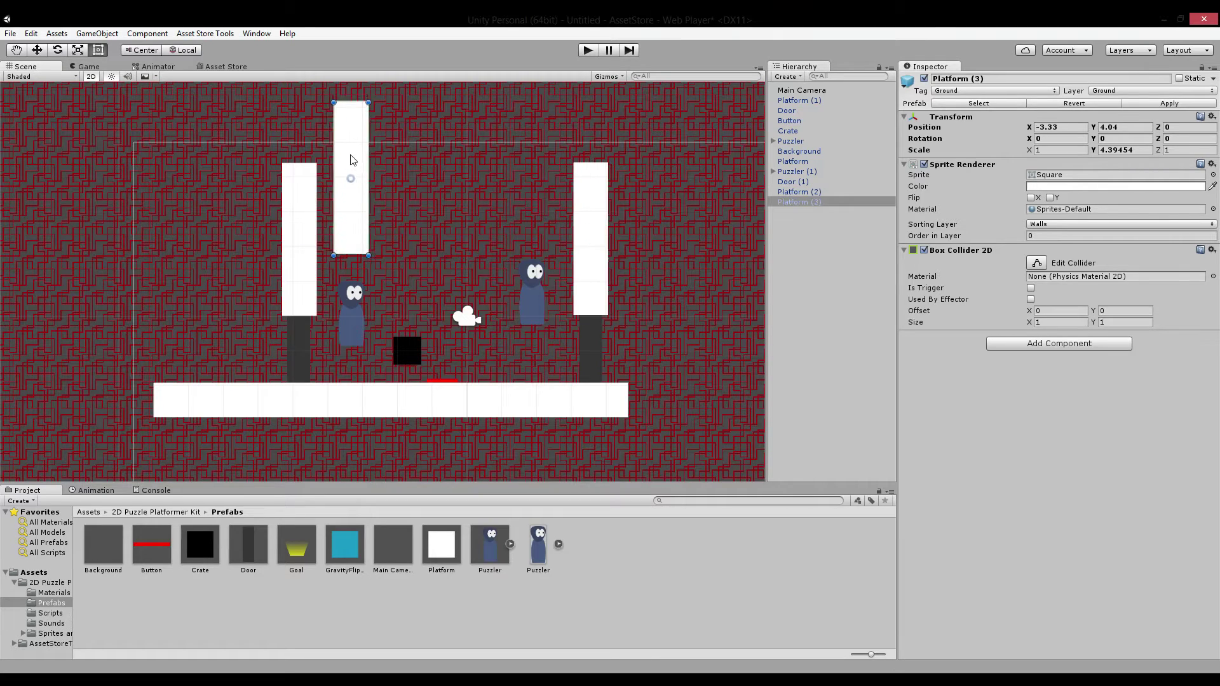
{"action": "left_click_drag", "start_coordinate": [369, 103], "coordinate": [602, 182]}
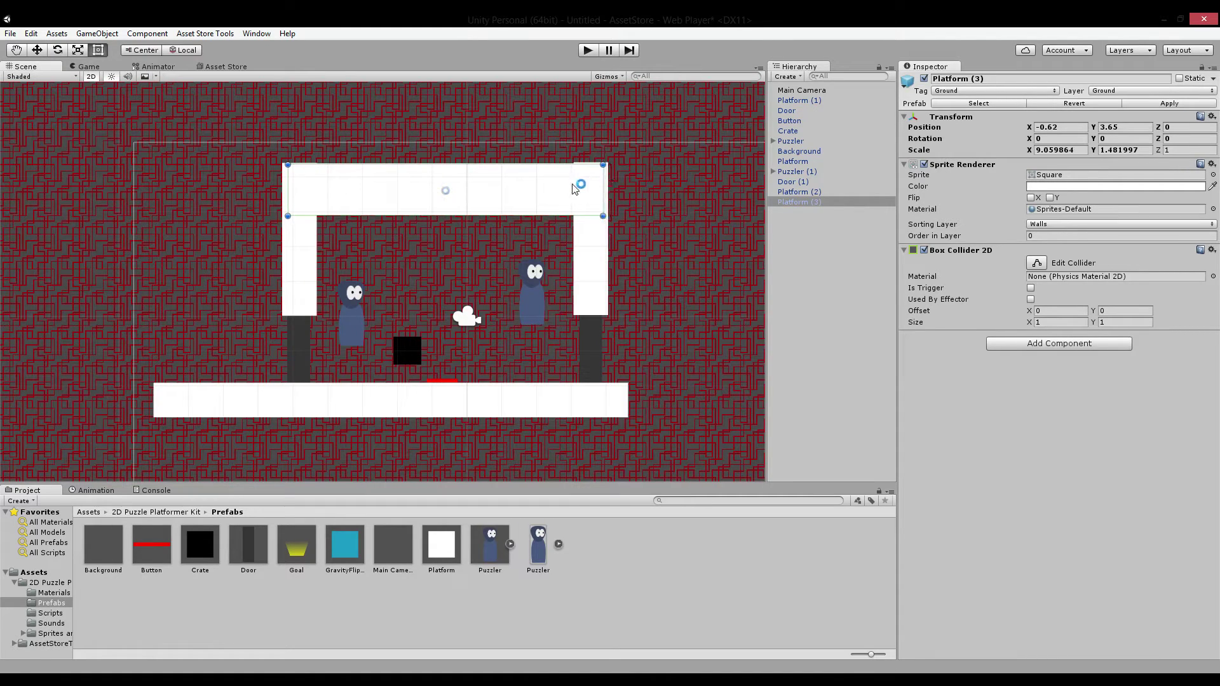
{"action": "left_click", "coordinate": [559, 146]}
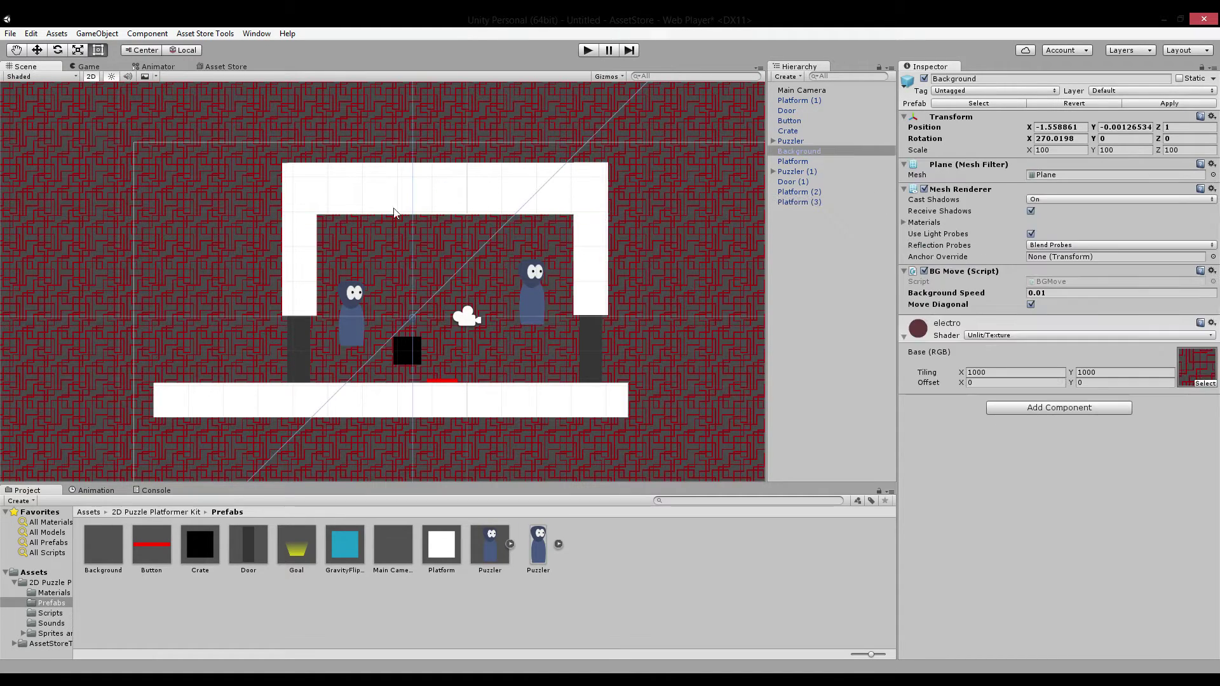
Place a GravityFlipZone prefab against the outer side of the left wall and stretch it to about 4.59 units tall
{"action": "scroll", "coordinate": [400, 213], "scroll_direction": "down", "scroll_amount": 3}
{"action": "scroll", "coordinate": [383, 281], "scroll_direction": "up", "scroll_amount": 3}
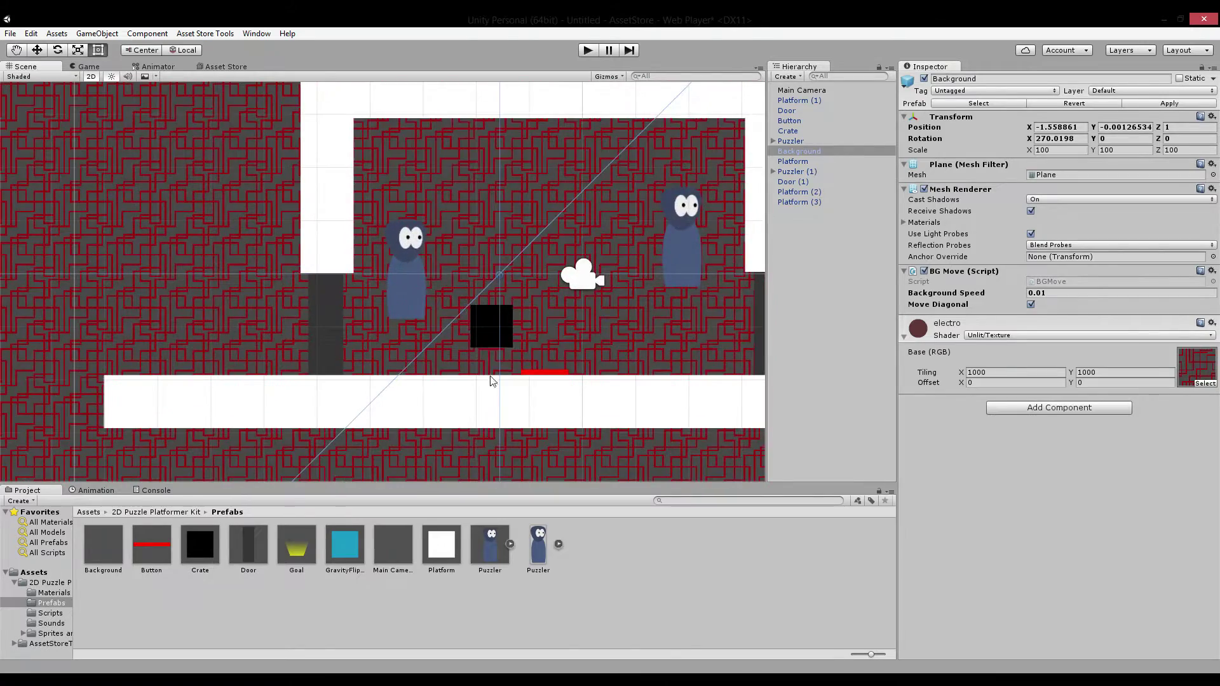
{"action": "left_click", "coordinate": [491, 339]}
{"action": "middle_click_drag", "start_coordinate": [328, 281], "coordinate": [456, 261]}
{"action": "scroll", "coordinate": [456, 261], "scroll_direction": "down", "scroll_amount": 8}
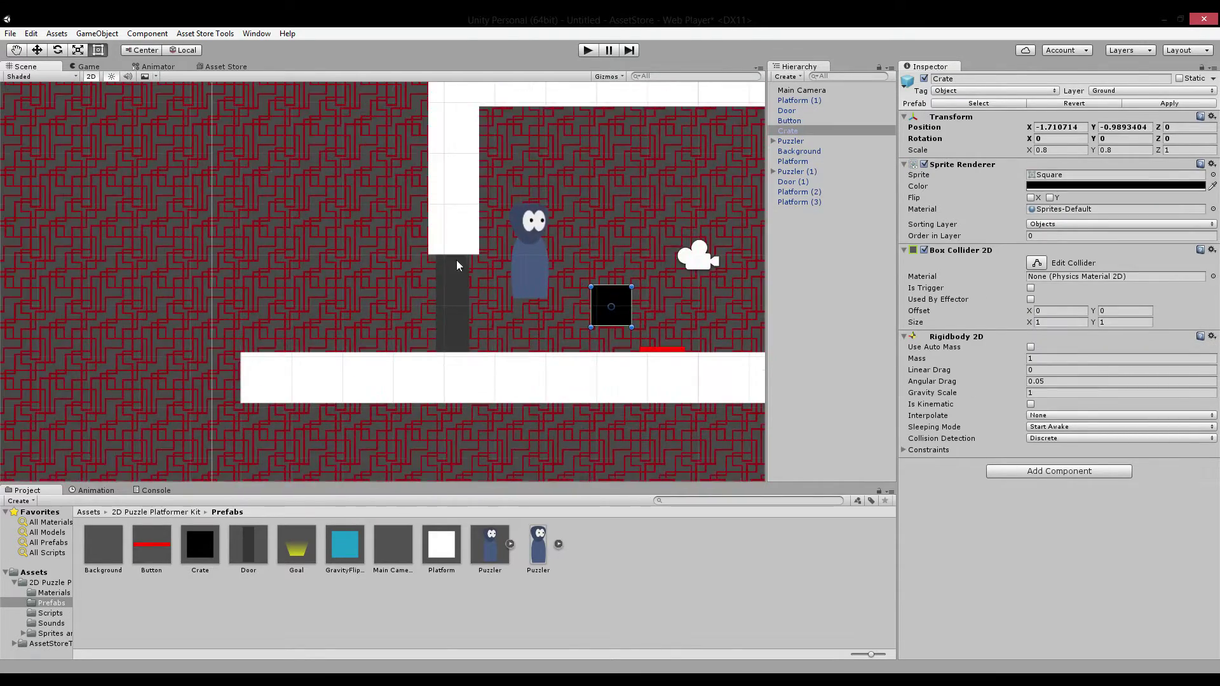
{"action": "left_click_drag", "start_coordinate": [351, 545], "coordinate": [397, 251]}
{"action": "middle_click_drag", "start_coordinate": [383, 235], "coordinate": [372, 313]}
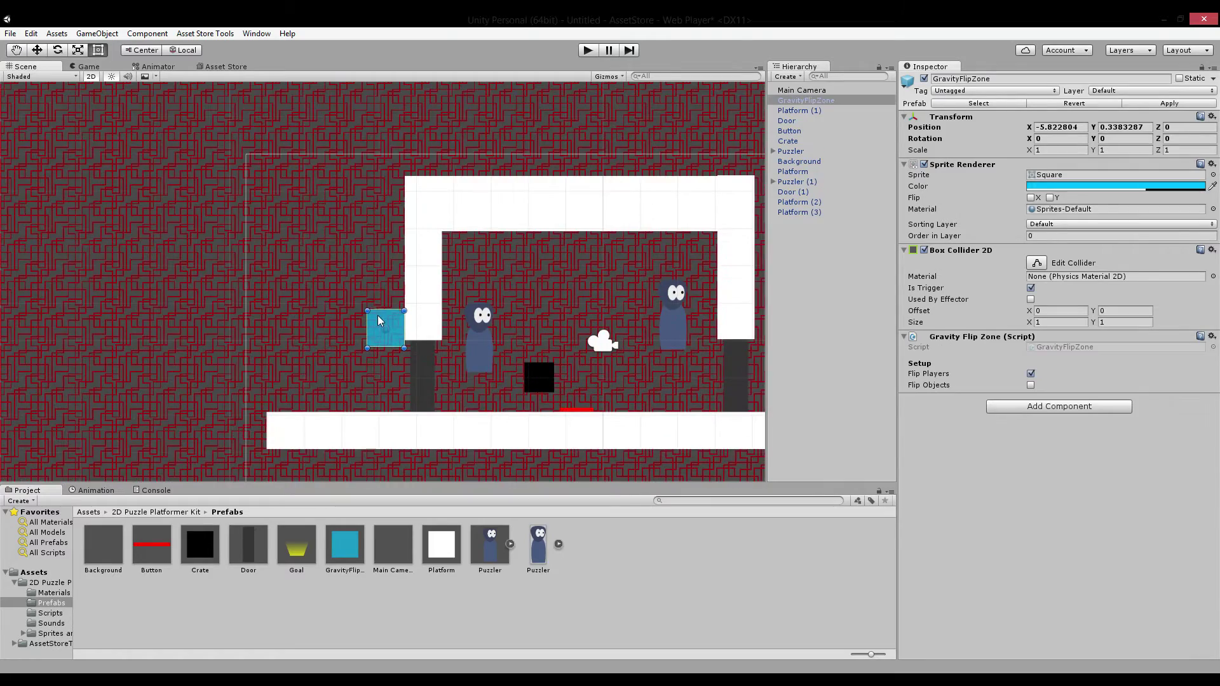
{"action": "left_click_drag", "start_coordinate": [384, 311], "coordinate": [405, 177]}
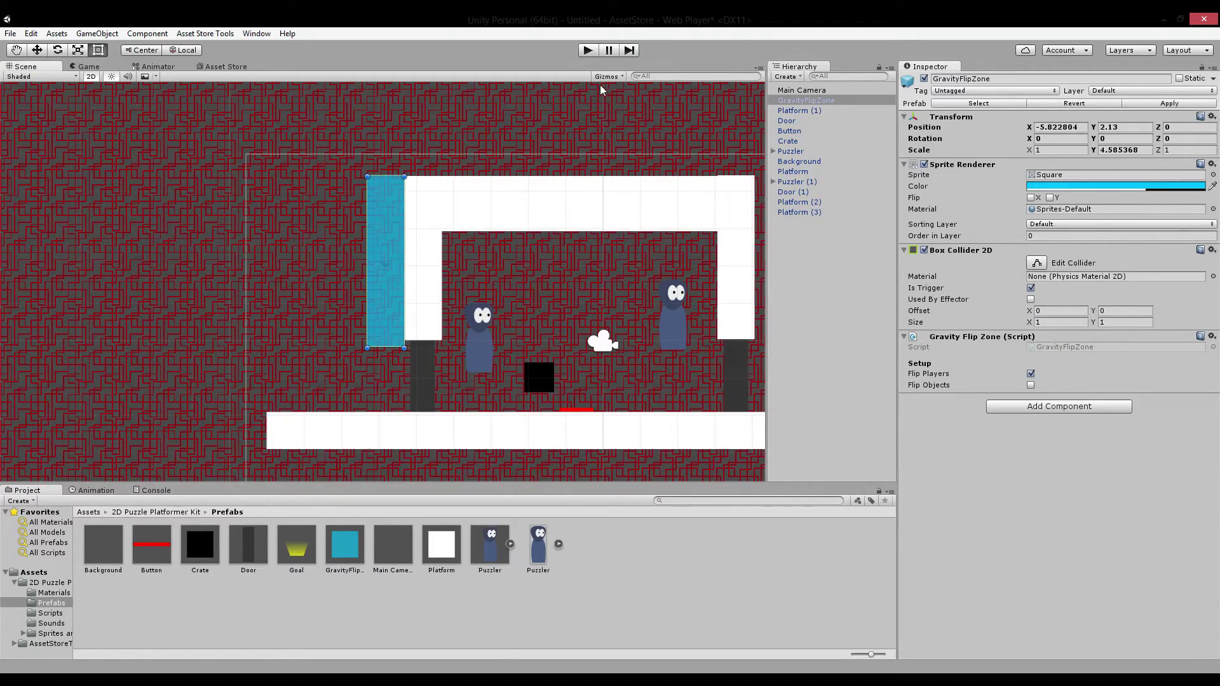
Play-test the level by pushing the crate onto the button and taking a puzzler through the left door into the gravity flip zone
{"action": "key", "text": "ctrl+p"}
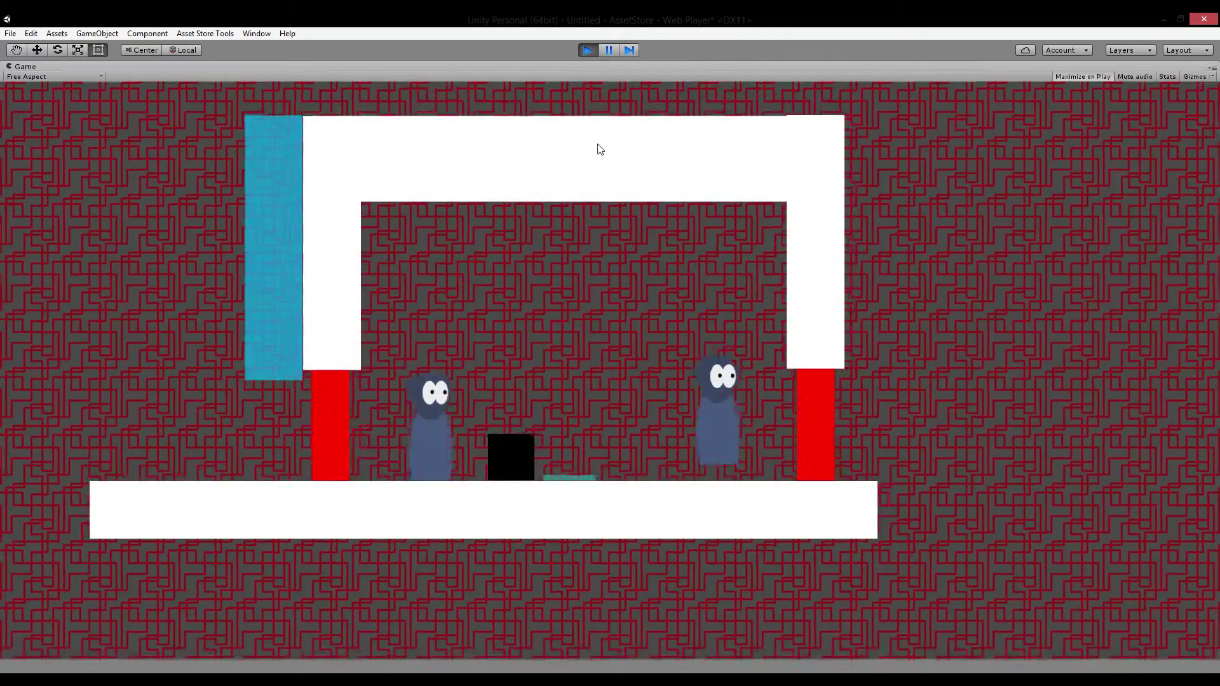
{"action": "key", "text": "Left"}
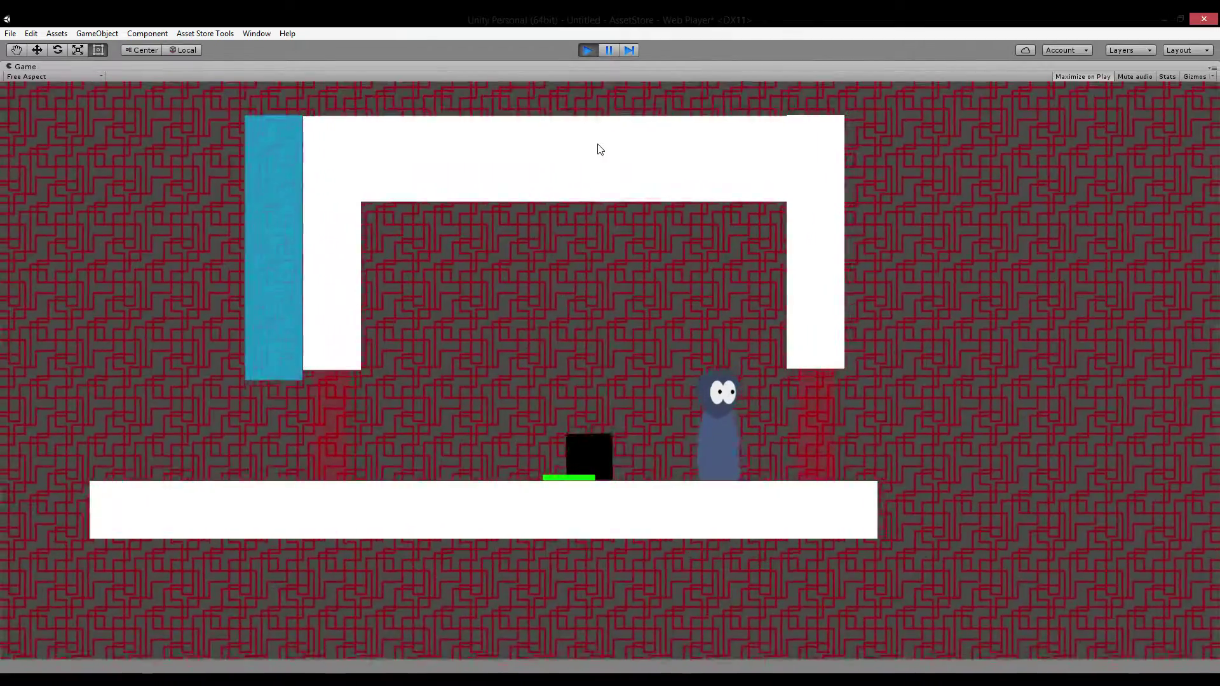
{"action": "key", "text": "Right"}
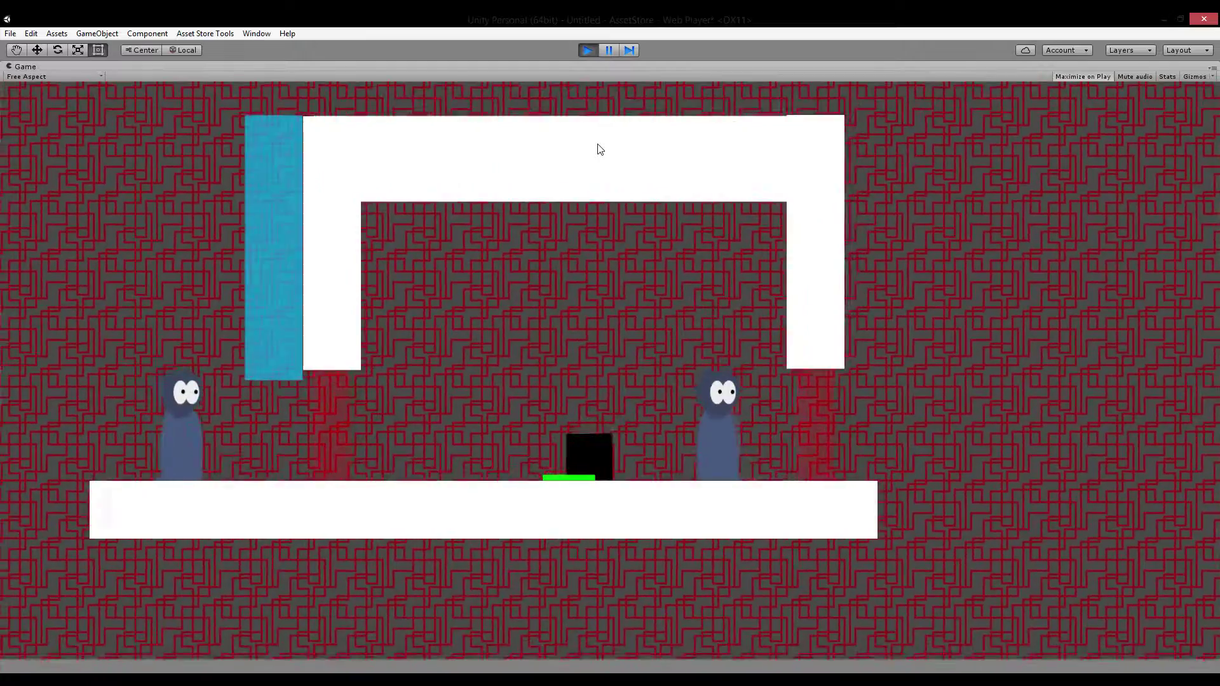
{"action": "key", "text": "Right"}
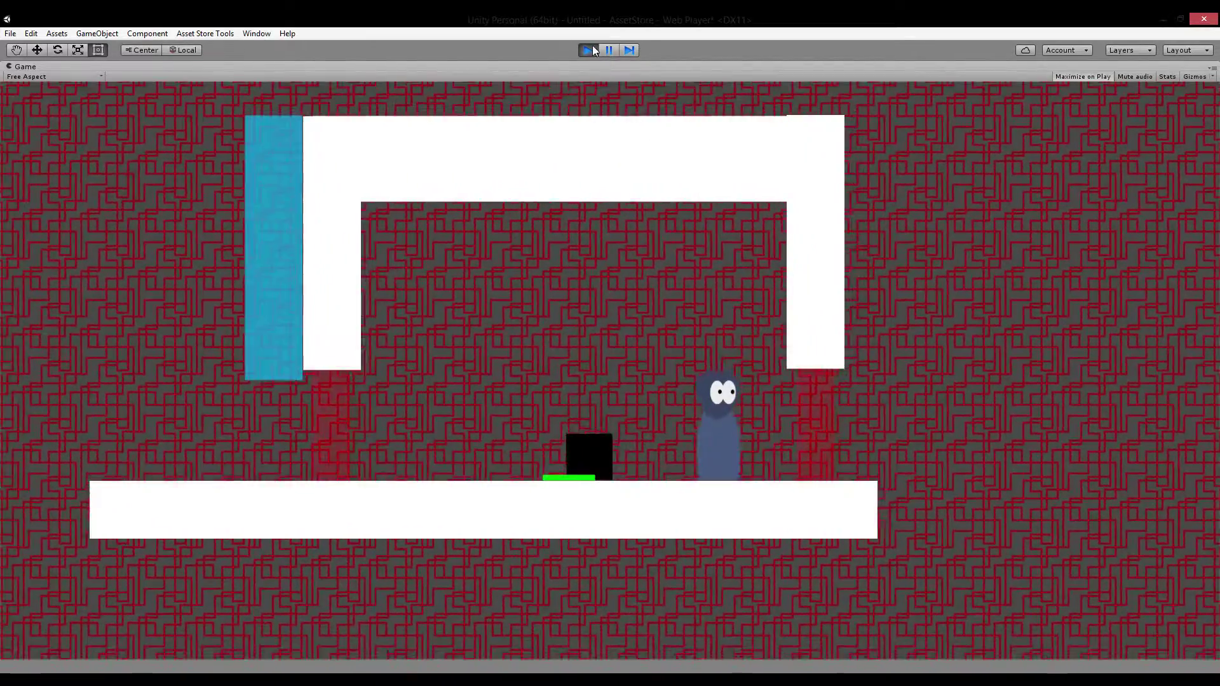
{"action": "left_click", "coordinate": [588, 50]}
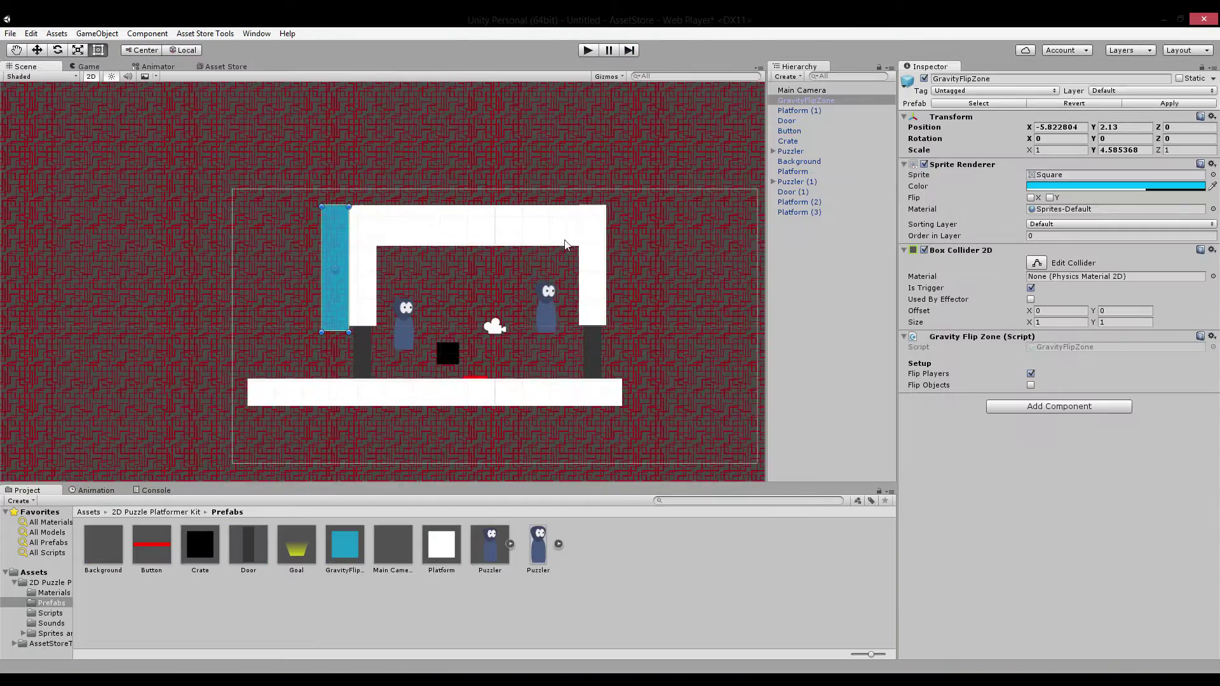
Replace the scene's Main Camera with the kit's Main Camera prefab, placed between the two puzzlers
{"action": "left_click", "coordinate": [791, 91]}
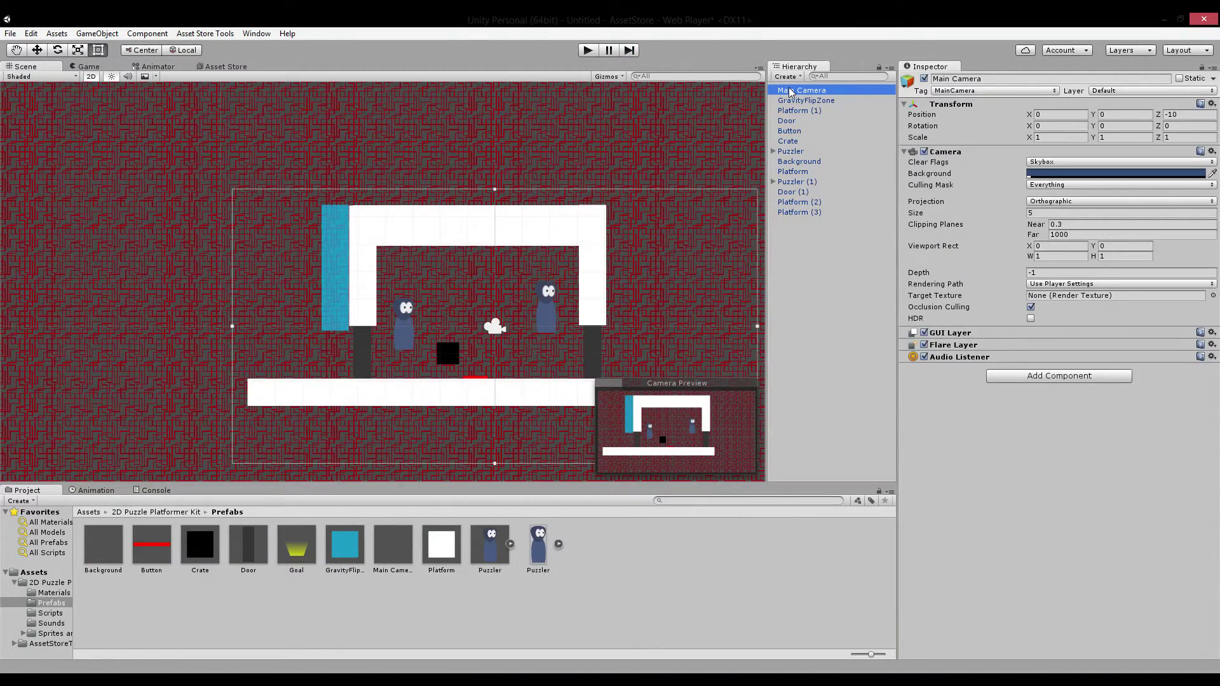
{"action": "key", "text": "Delete"}
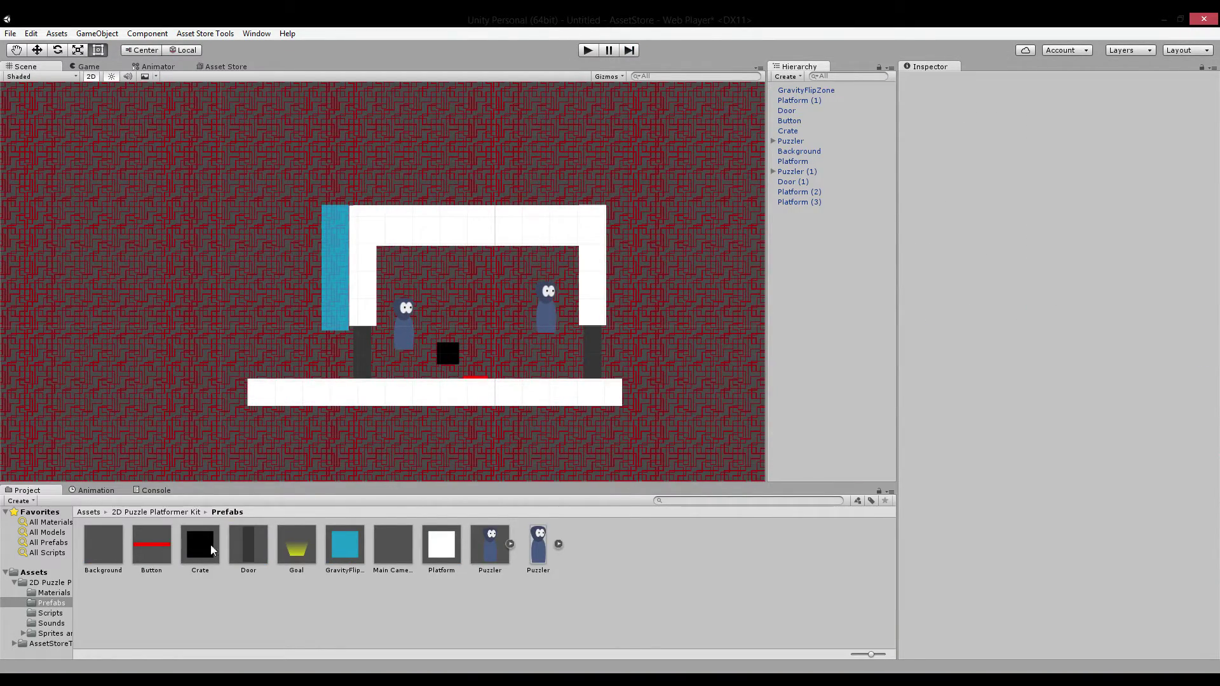
{"action": "left_click_drag", "start_coordinate": [390, 559], "coordinate": [483, 299]}
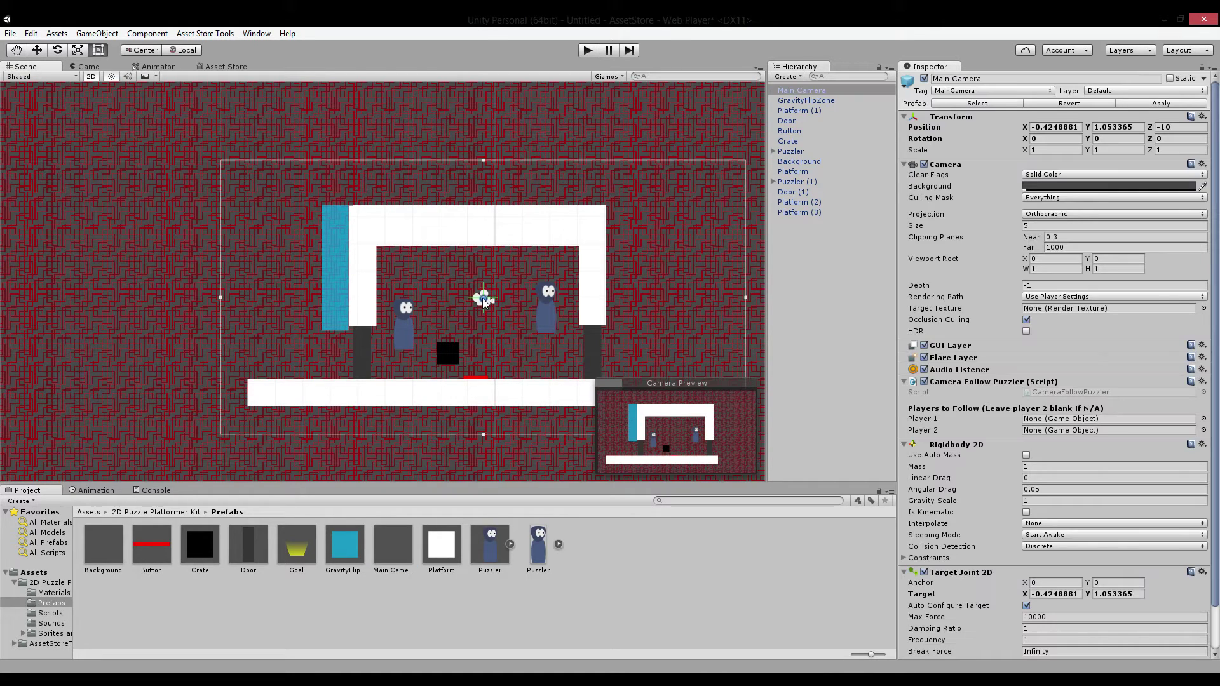
Assign Puzzler as Player 1 and Puzzler (1) as Player 2 in the Main Camera's Camera Follow Puzzler script
{"action": "scroll", "coordinate": [1018, 501], "scroll_direction": "down", "scroll_amount": 2}
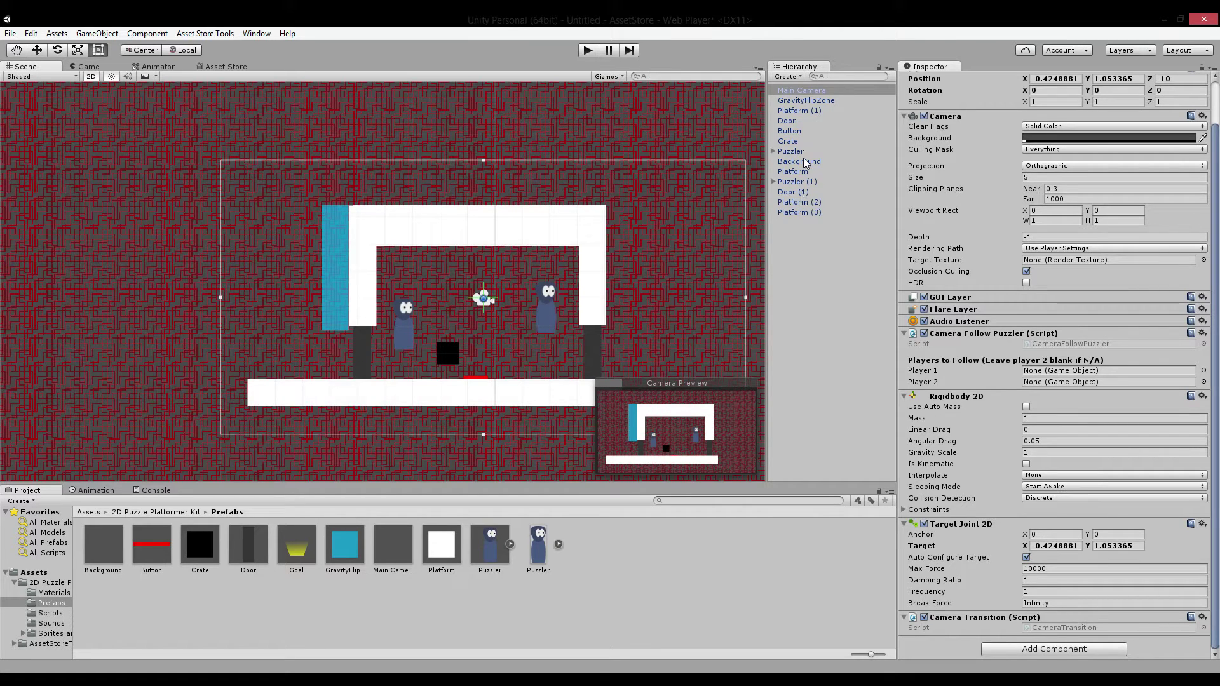
{"action": "left_click", "coordinate": [410, 327]}
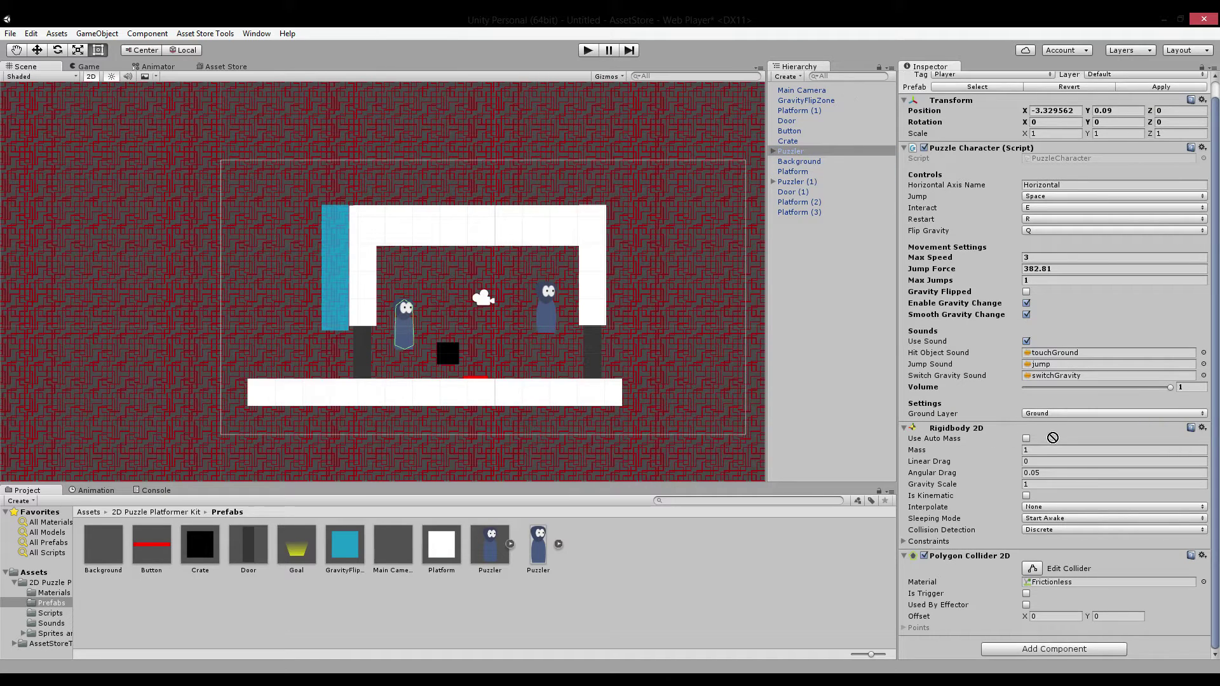
{"action": "left_click", "coordinate": [794, 151]}
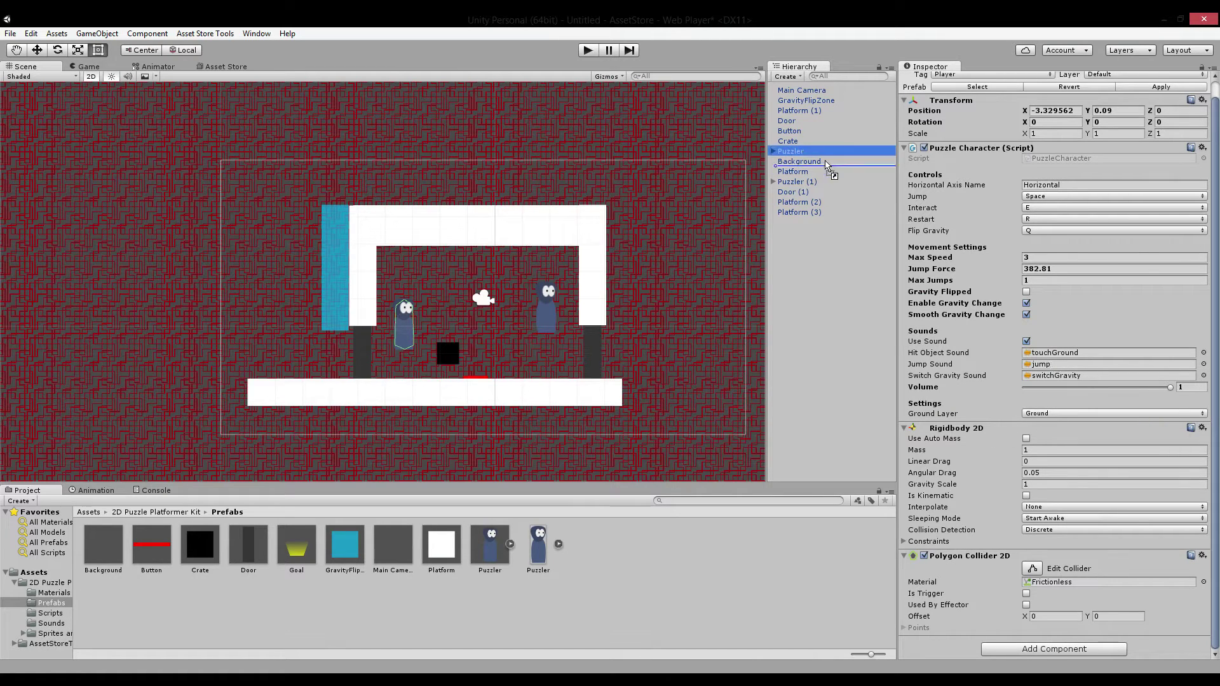
{"action": "left_click", "coordinate": [815, 91]}
{"action": "left_click_drag", "start_coordinate": [793, 151], "coordinate": [1067, 407]}
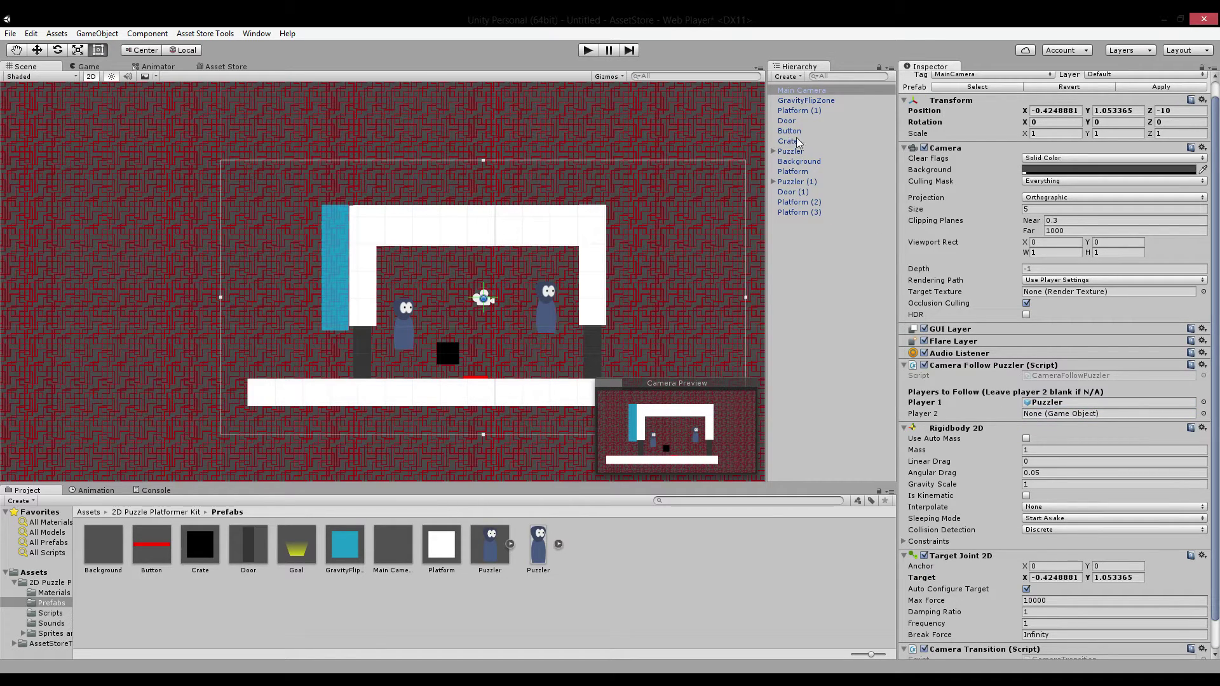
{"action": "left_click_drag", "start_coordinate": [801, 188], "coordinate": [1059, 416]}
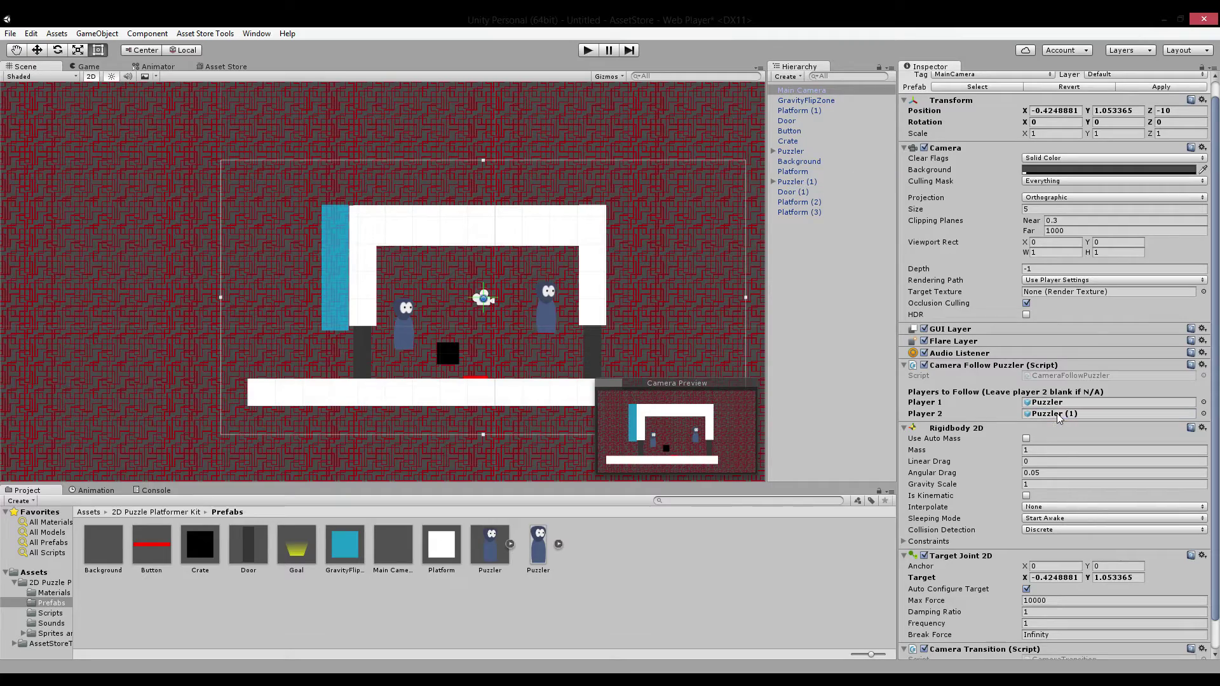
Play the scene and move both puzzlers around to test the camera follow
{"action": "left_click", "coordinate": [593, 51]}
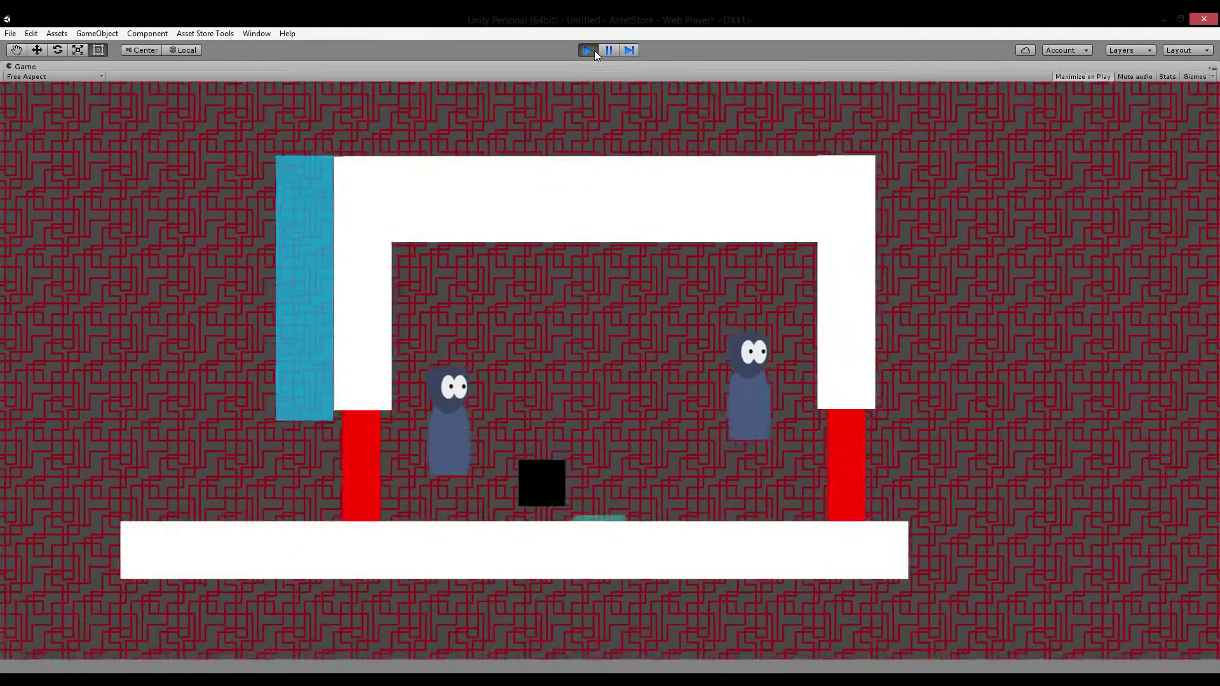
{"action": "key", "text": "d"}
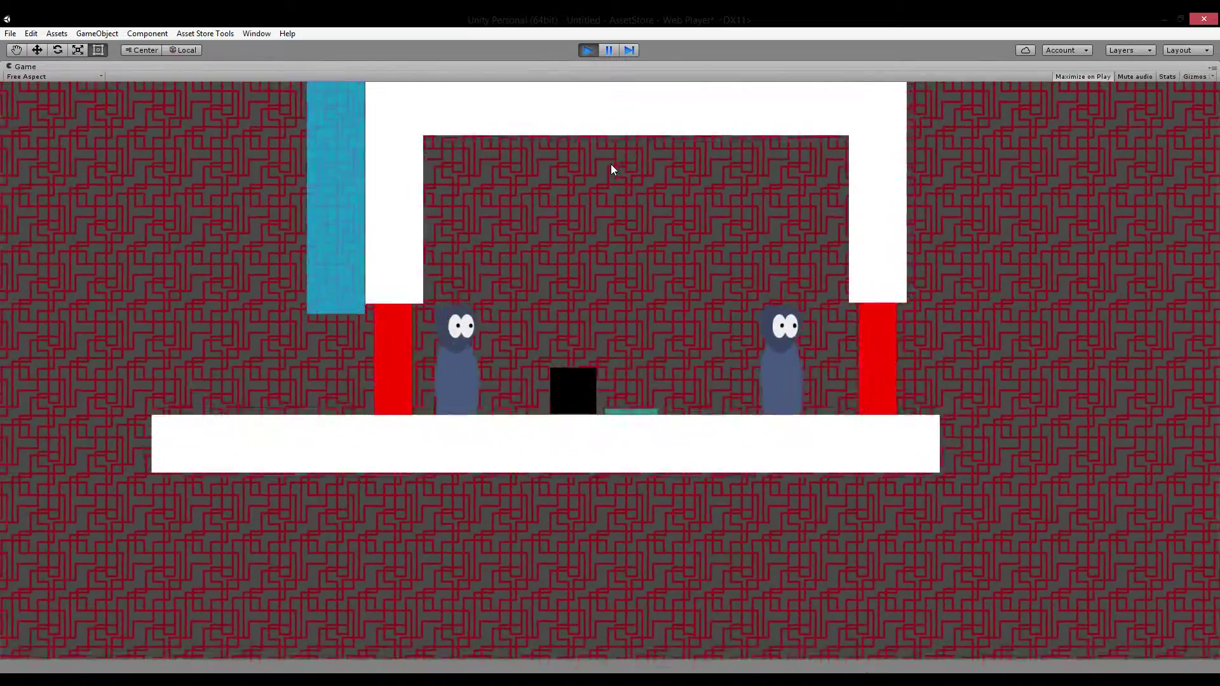
{"action": "key", "text": "w"}
{"action": "key", "text": "Right"}
{"action": "key", "text": "Left"}
{"action": "key", "text": "a"}
Push the crate onto the button and take the puzzler through the left door and gravity flip zone onto the roof
{"action": "key", "text": "d"}
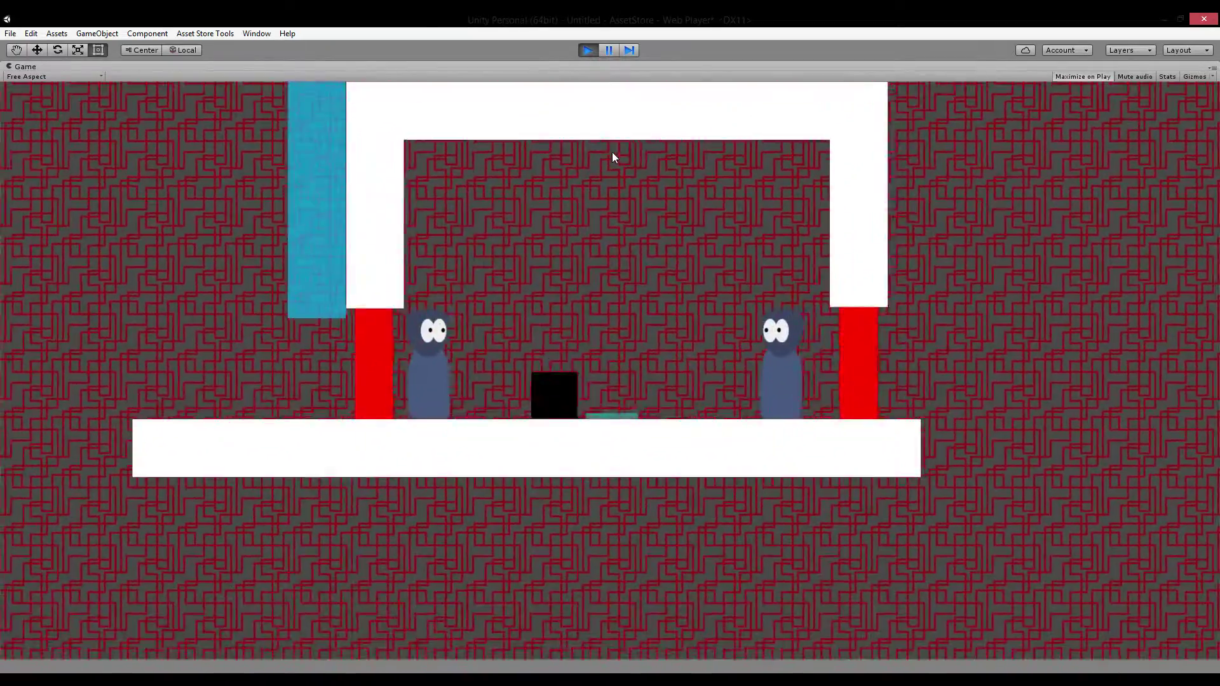
{"action": "key", "text": "a"}
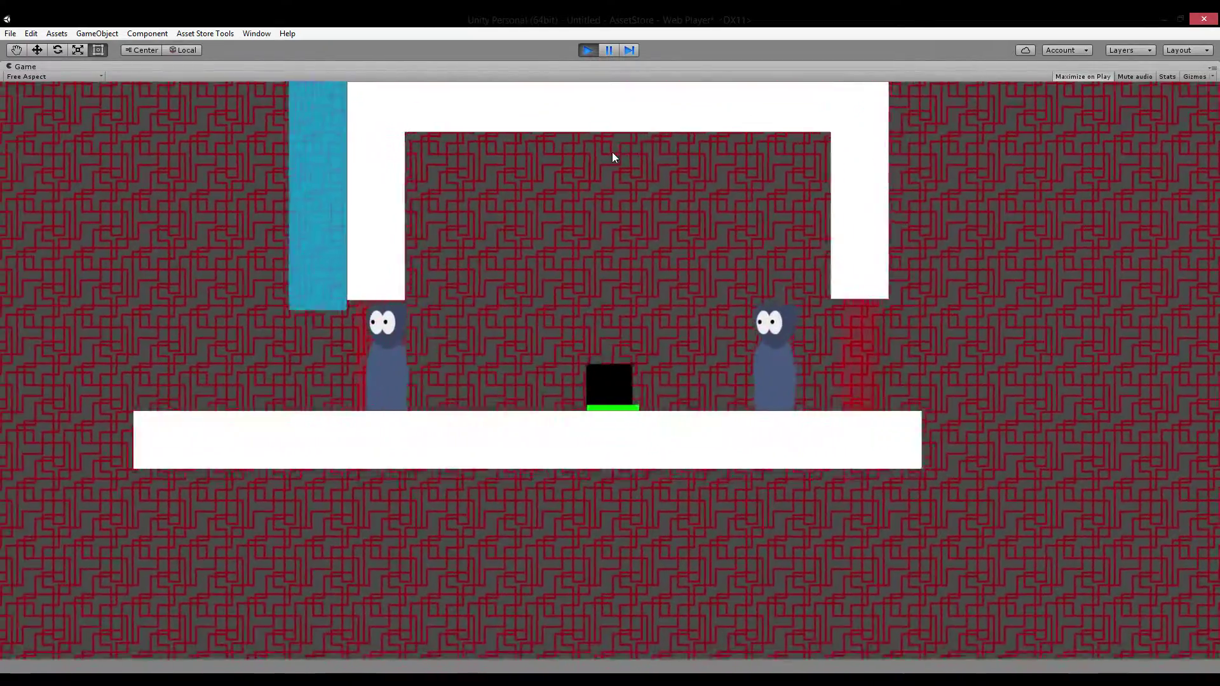
{"action": "key", "text": "d"}
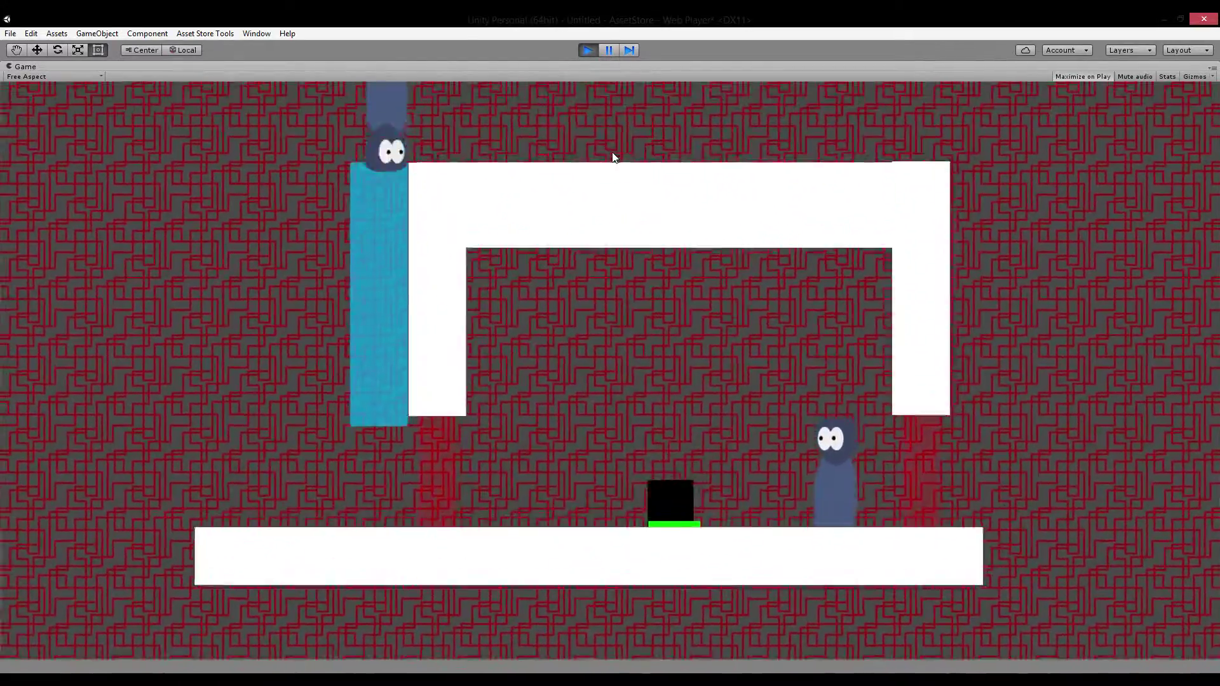
{"action": "key", "text": "d"}
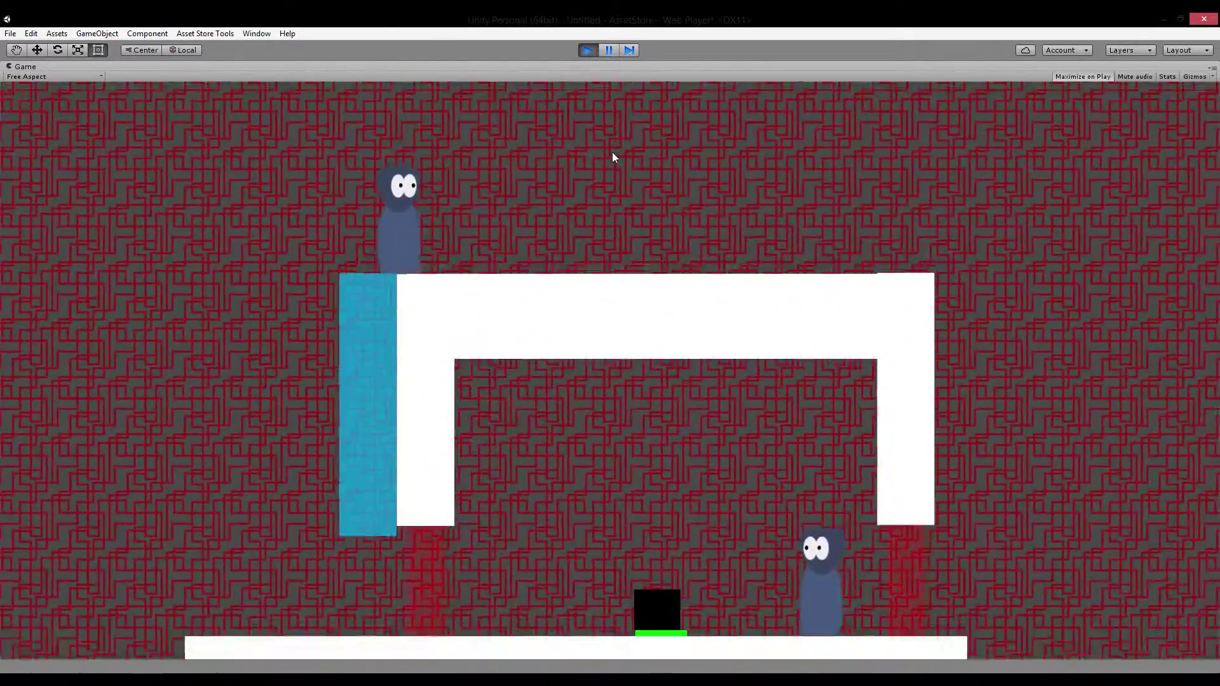
{"action": "key", "text": "a"}
{"action": "key", "text": "d"}
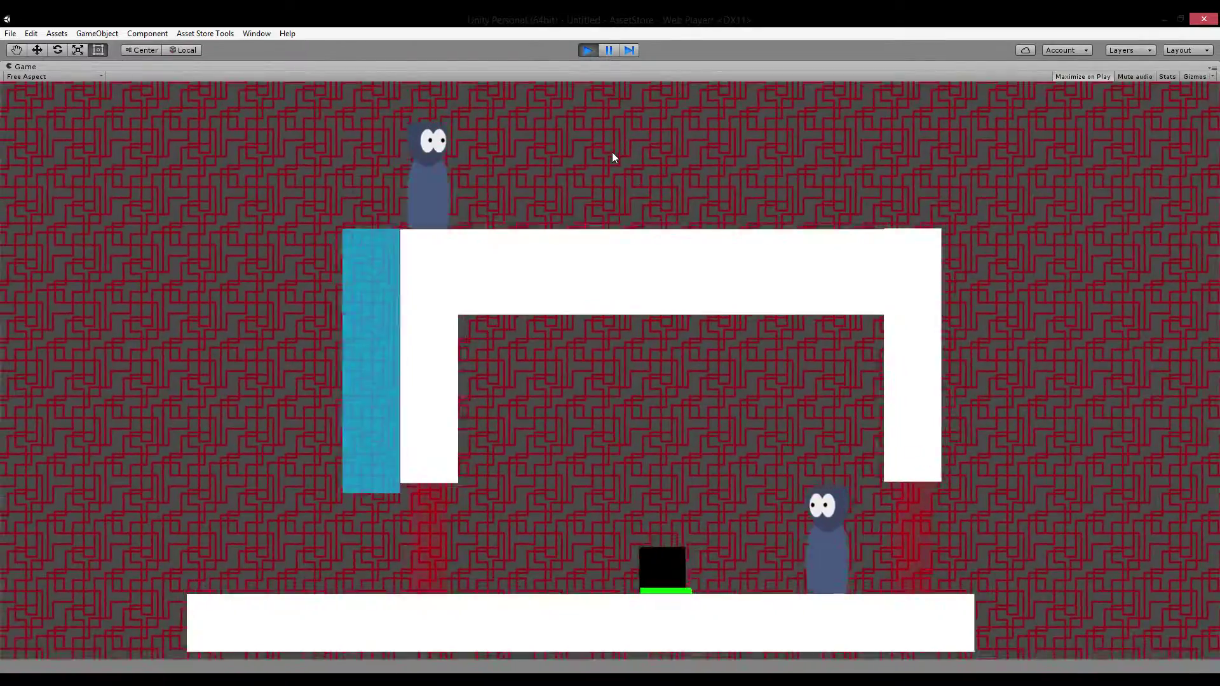
{"action": "key", "text": "a"}
{"action": "key", "text": "d"}
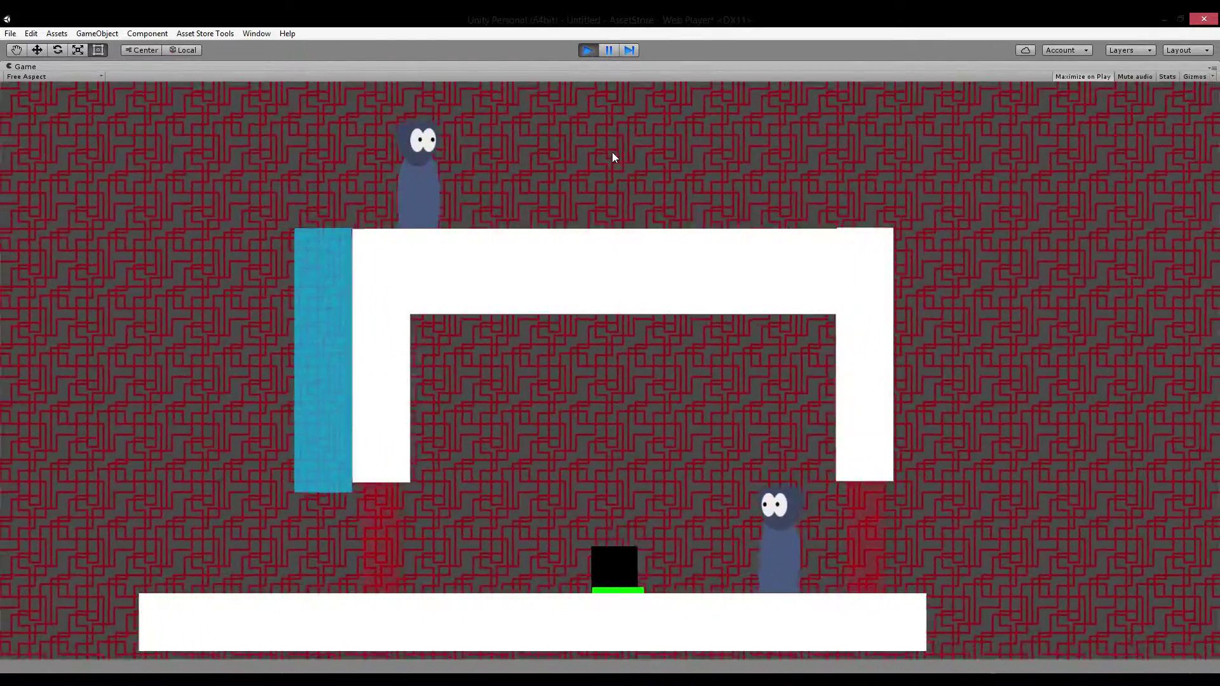
Send the puzzler off the roof through the gravity flip zone, return it to the roof, and stop play mode
{"action": "key", "text": "a"}
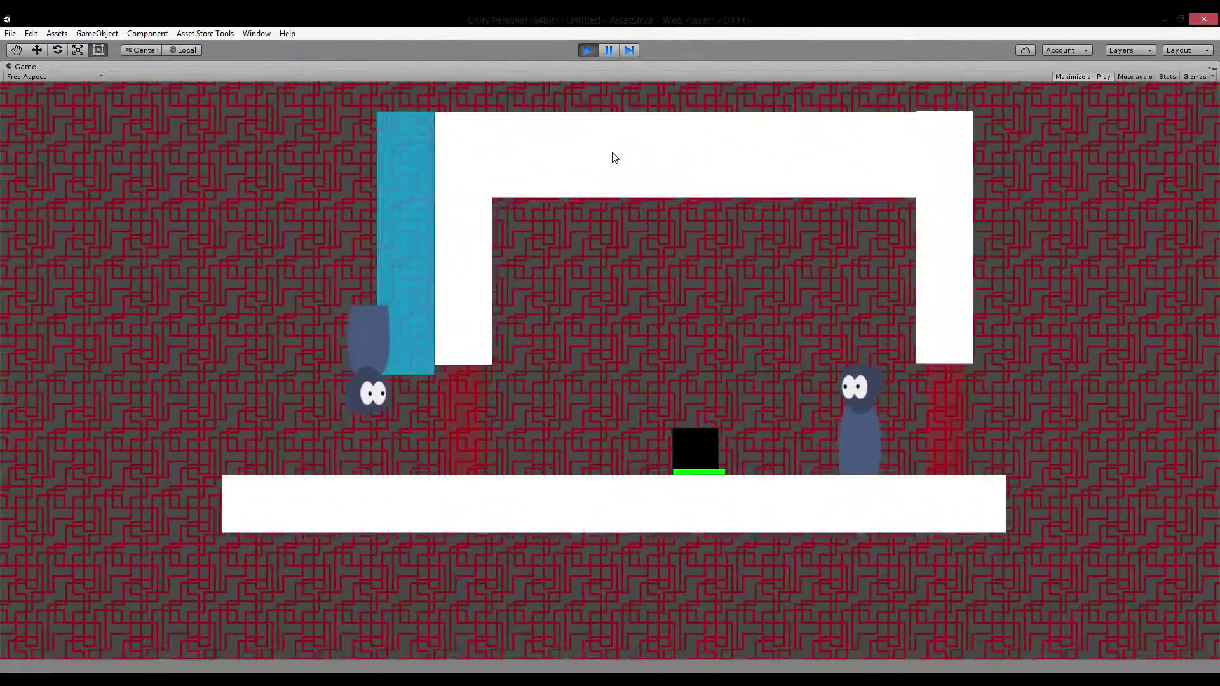
{"action": "key", "text": "d"}
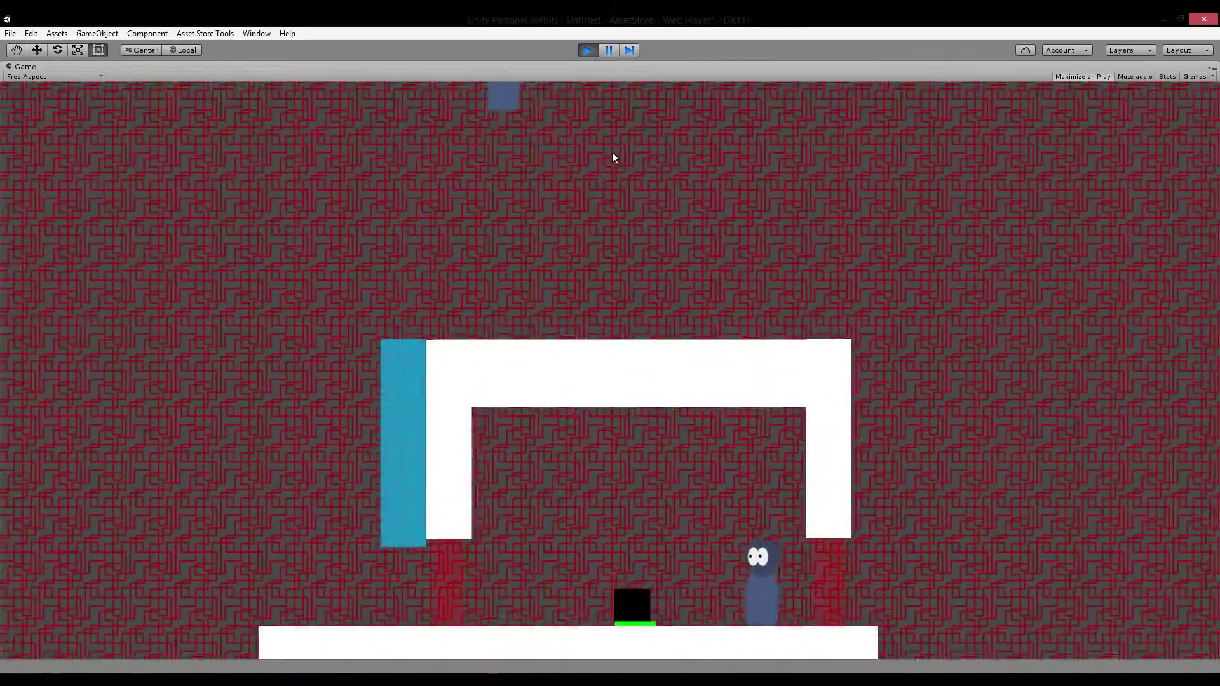
{"action": "key", "text": "a"}
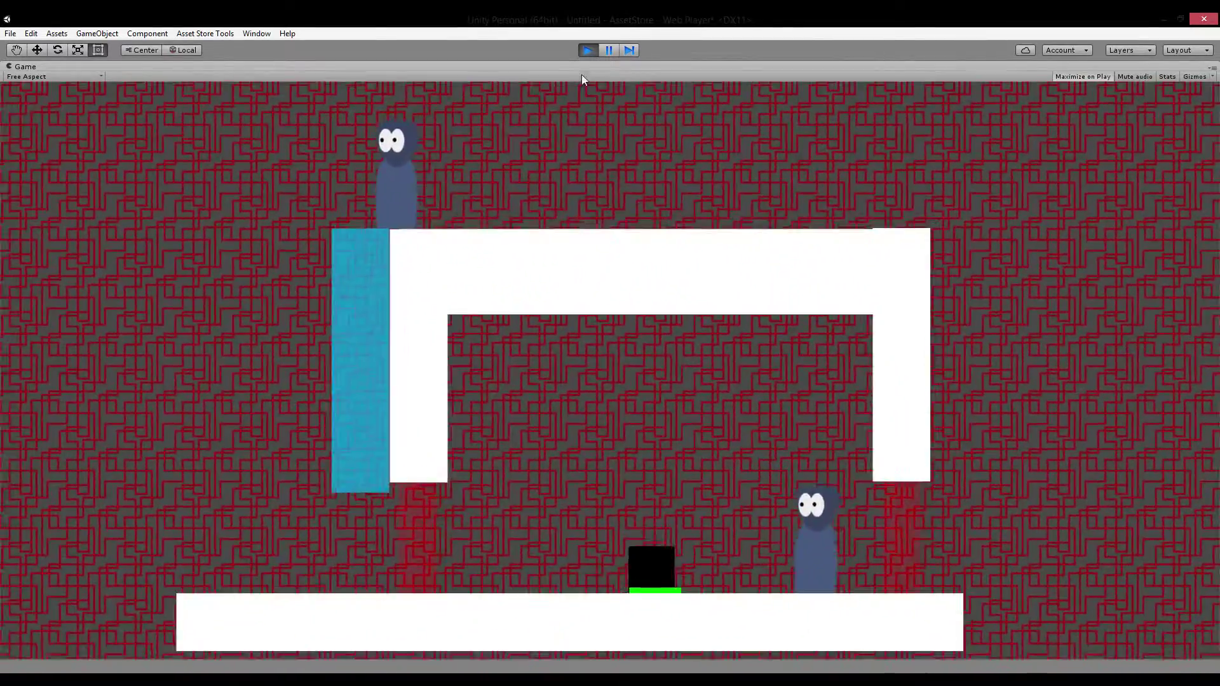
{"action": "left_click", "coordinate": [588, 50]}
Shorten the GravityFlipZone from its lower edge to about 4.40 units tall, level with the left wall's lower edge
{"action": "scroll", "coordinate": [386, 193], "scroll_direction": "up", "scroll_amount": 5}
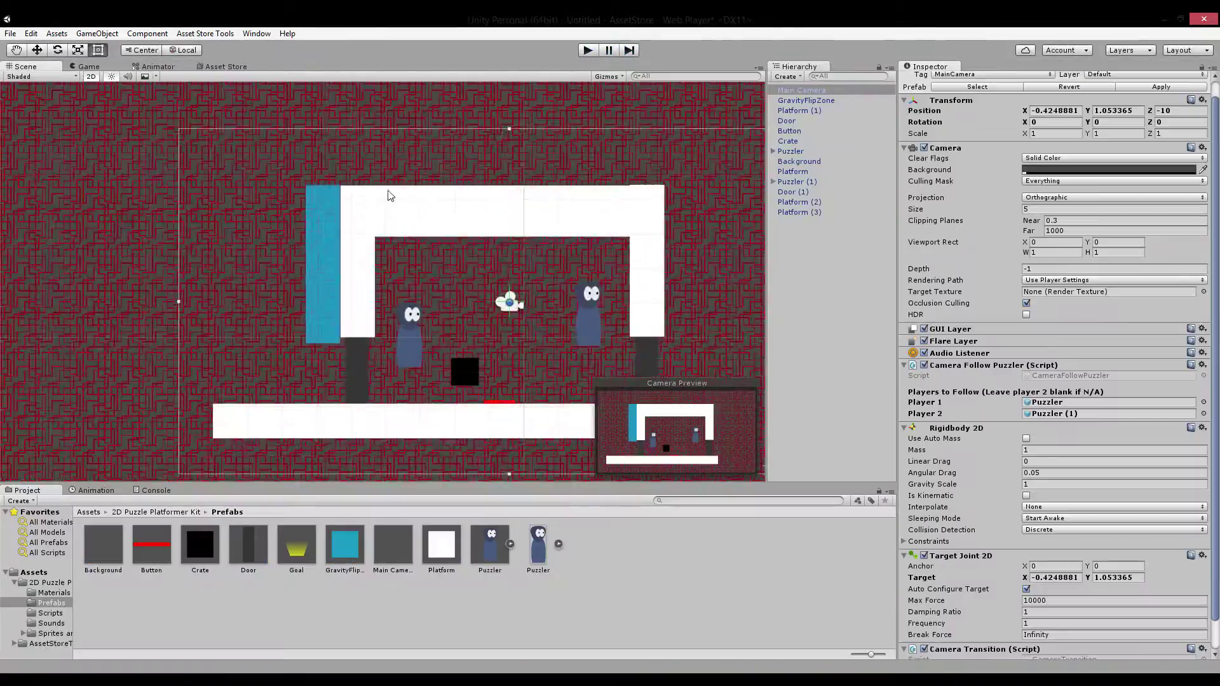
{"action": "left_click", "coordinate": [386, 159]}
{"action": "scroll", "coordinate": [522, 217], "scroll_direction": "up", "scroll_amount": 2}
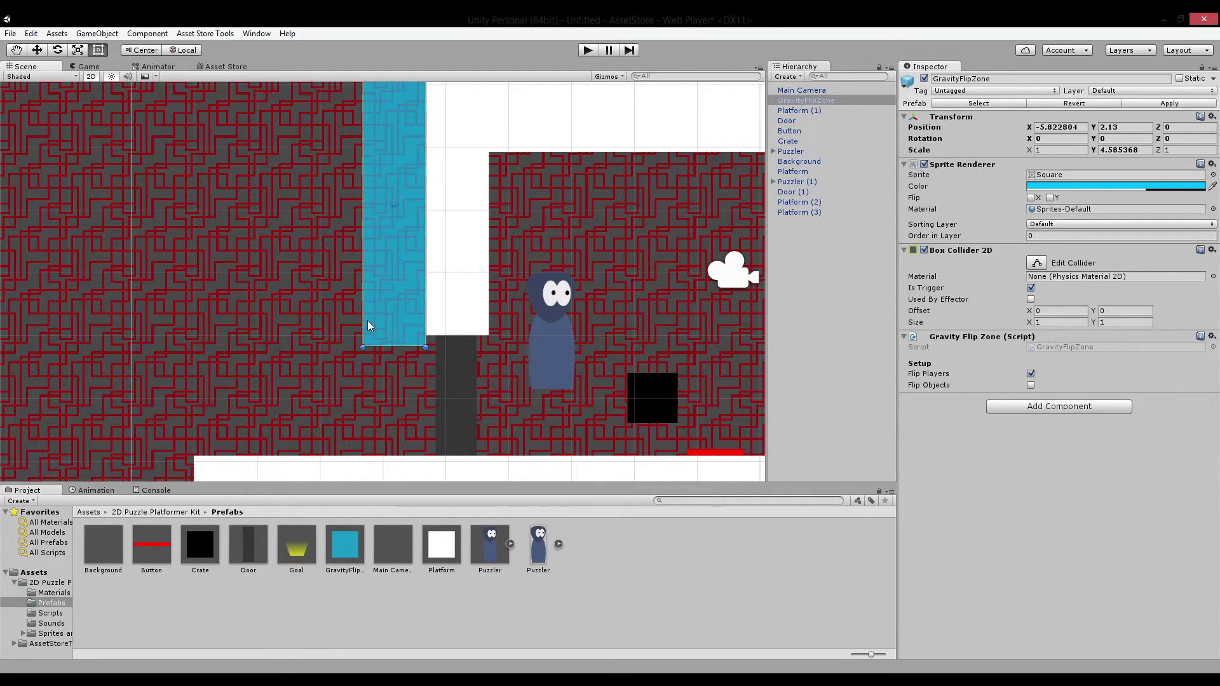
{"action": "left_click_drag", "start_coordinate": [374, 343], "coordinate": [387, 332]}
{"action": "middle_click_drag", "start_coordinate": [402, 328], "coordinate": [385, 390]}
{"action": "scroll", "coordinate": [385, 392], "scroll_direction": "down", "scroll_amount": 2}
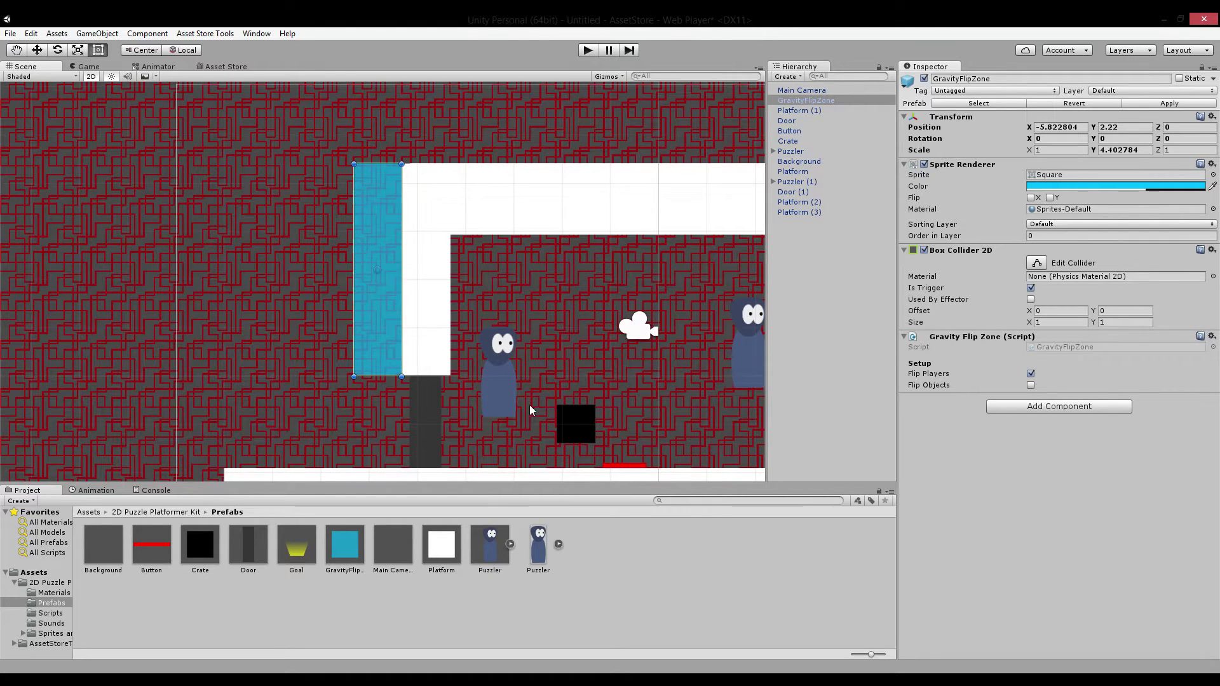
Duplicate the crate and move the copy above the roof's left end, at a Y position of about 4.97
{"action": "mouse_move", "coordinate": [653, 347]}
{"action": "middle_mouse_down"}
{"action": "mouse_move", "coordinate": [560, 203]}
{"action": "mouse_move", "coordinate": [632, 353]}
{"action": "middle_mouse_up"}
{"action": "scroll", "coordinate": [578, 384], "scroll_direction": "up", "scroll_amount": 4}
{"action": "left_click", "coordinate": [543, 439]}
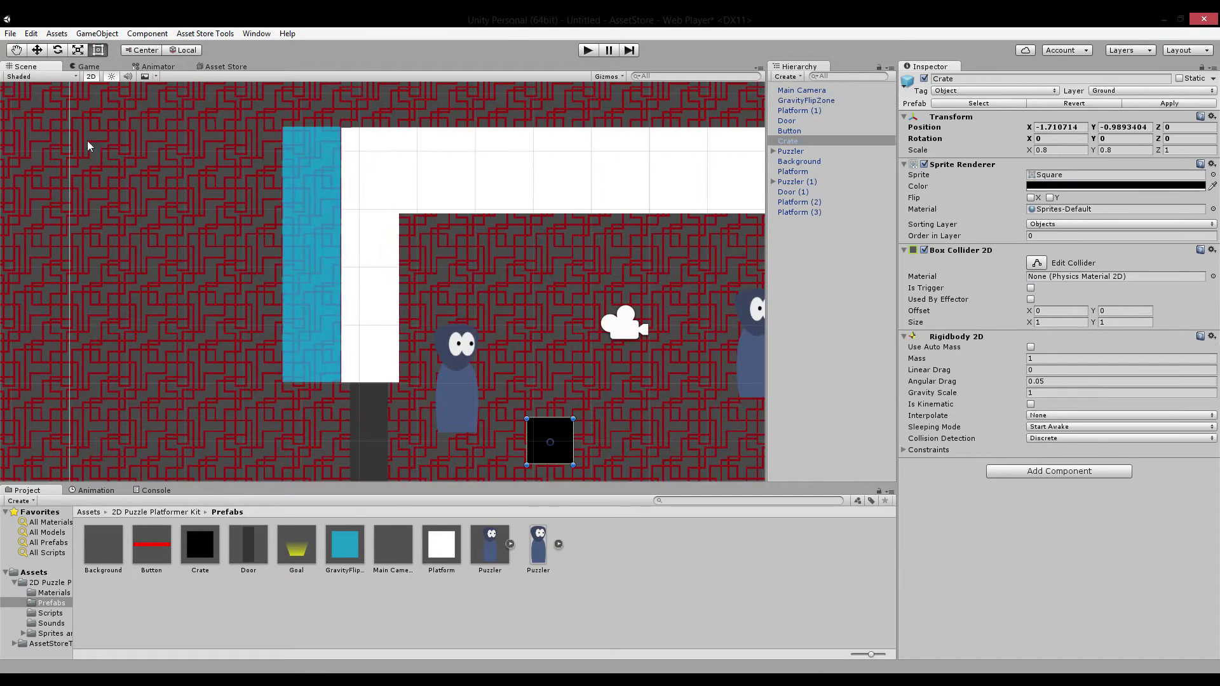
{"action": "left_click", "coordinate": [39, 53]}
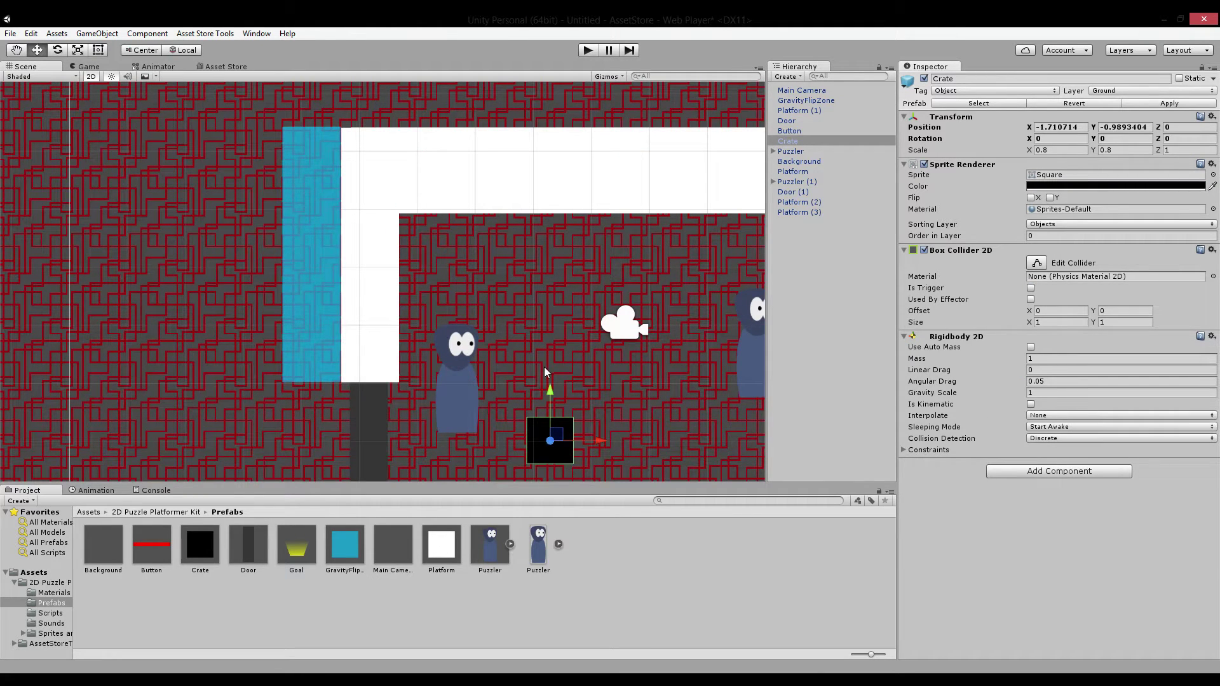
{"action": "mouse_move", "coordinate": [553, 395]}
{"action": "left_mouse_down"}
{"action": "mouse_move", "coordinate": [558, 266]}
{"action": "mouse_move", "coordinate": [558, 392]}
{"action": "left_mouse_up"}
{"action": "scroll", "coordinate": [548, 353], "scroll_direction": "down", "scroll_amount": 5}
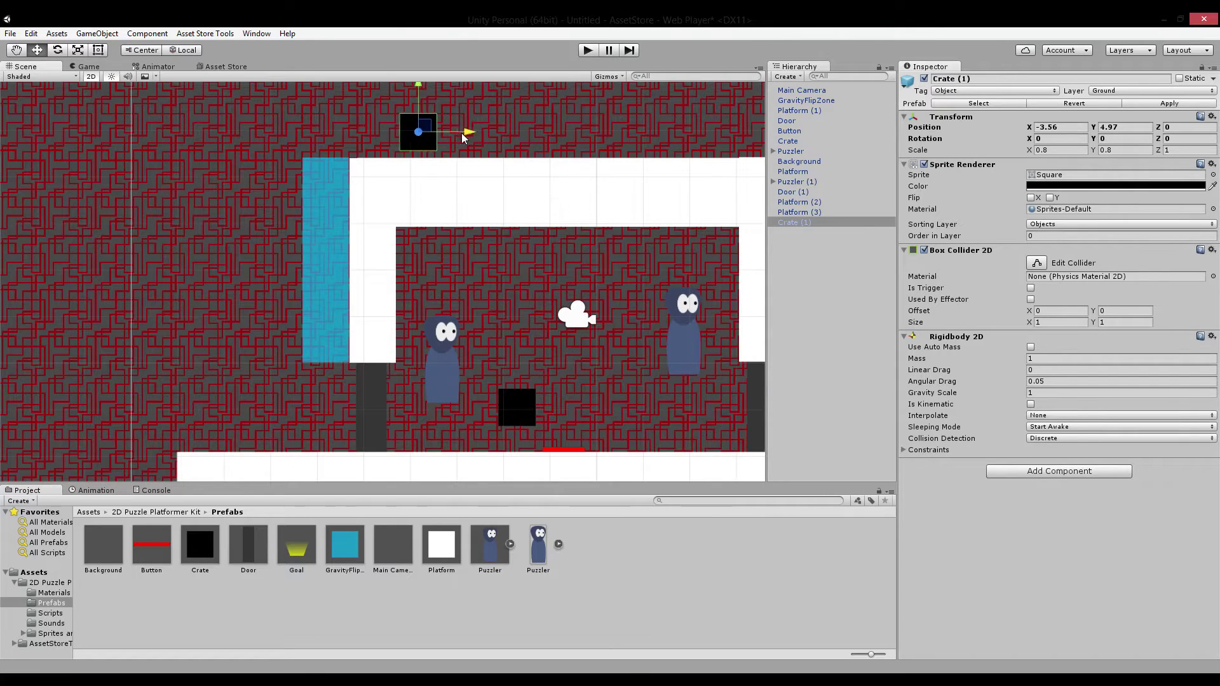
{"action": "middle_click_drag", "start_coordinate": [494, 118], "coordinate": [487, 181]}
Widen the GravityFlipZone outward from the left wall to about twice its width
{"action": "left_click", "coordinate": [341, 243]}
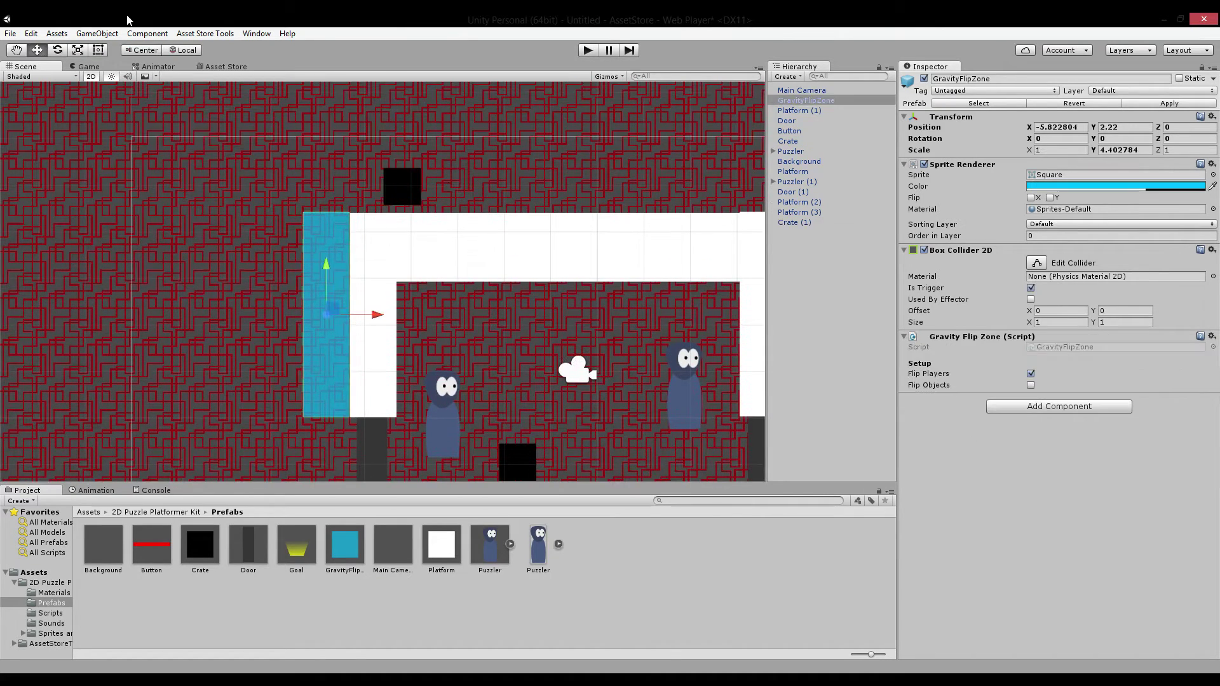
{"action": "key", "text": "t"}
{"action": "left_click_drag", "start_coordinate": [301, 261], "coordinate": [254, 276]}
{"action": "middle_click_drag", "start_coordinate": [266, 265], "coordinate": [364, 113]}
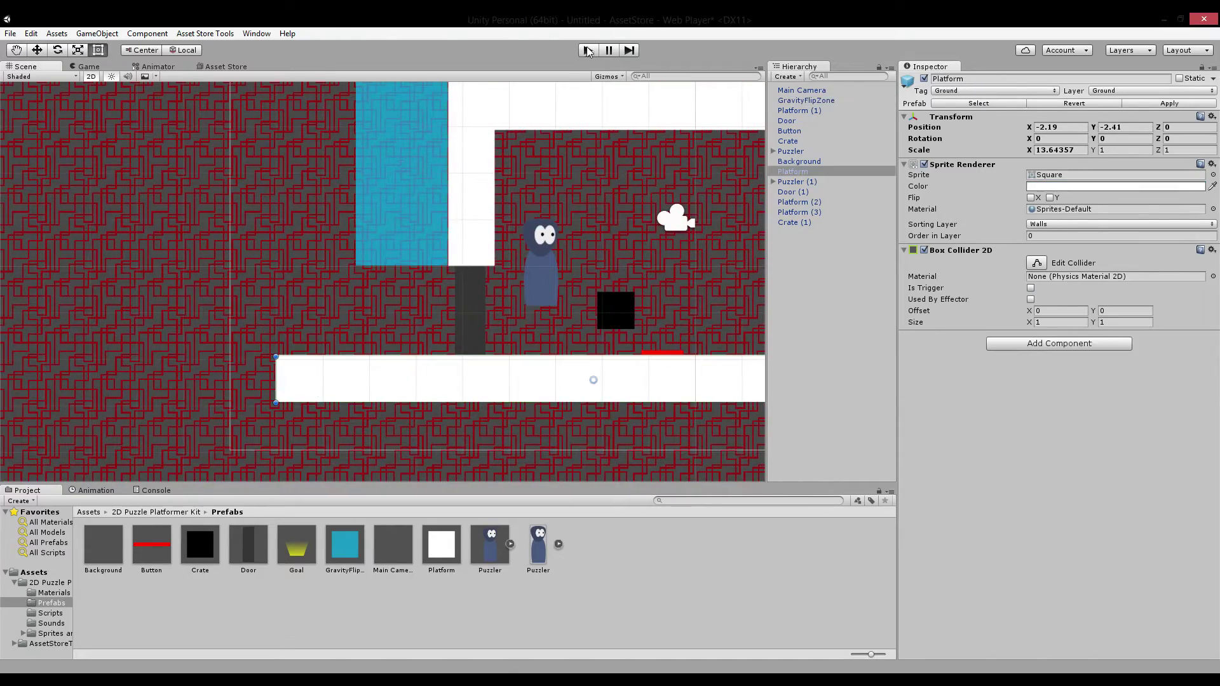
Play-test the widened gravity flip zone by walking the puzzler off the roof's left end and steering it through the zone, and stop play mode
{"action": "left_click", "coordinate": [588, 50]}
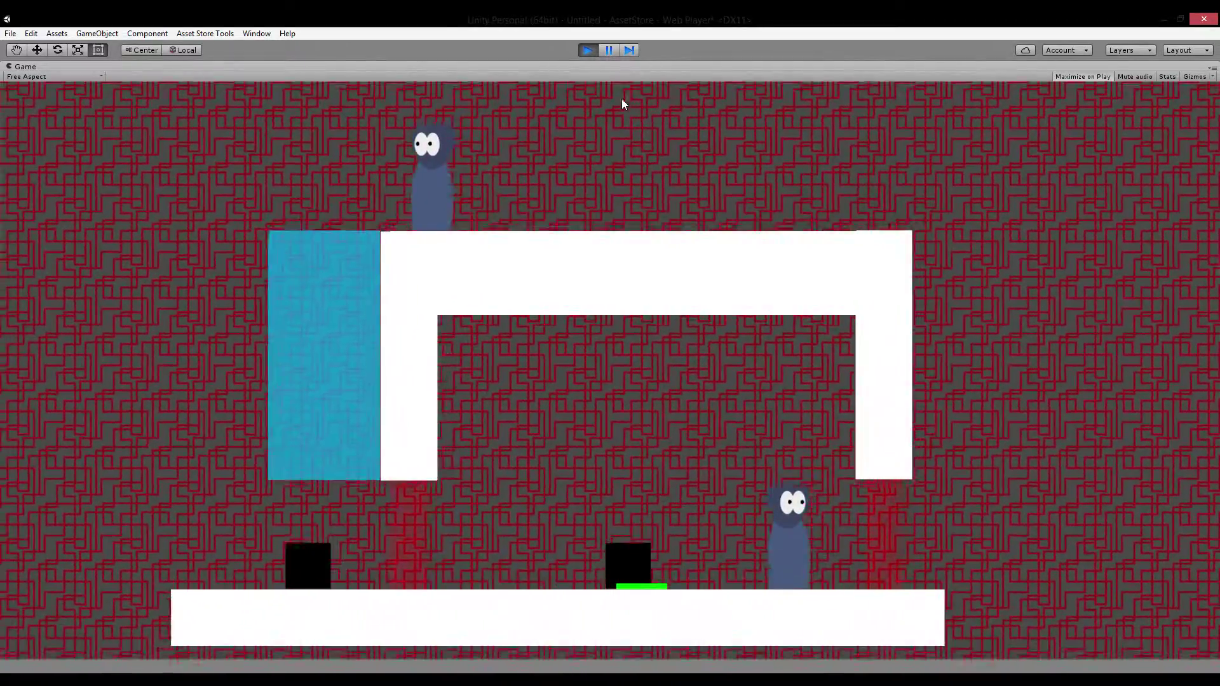
{"action": "key", "text": "Left"}
{"action": "key", "text": "Left"}
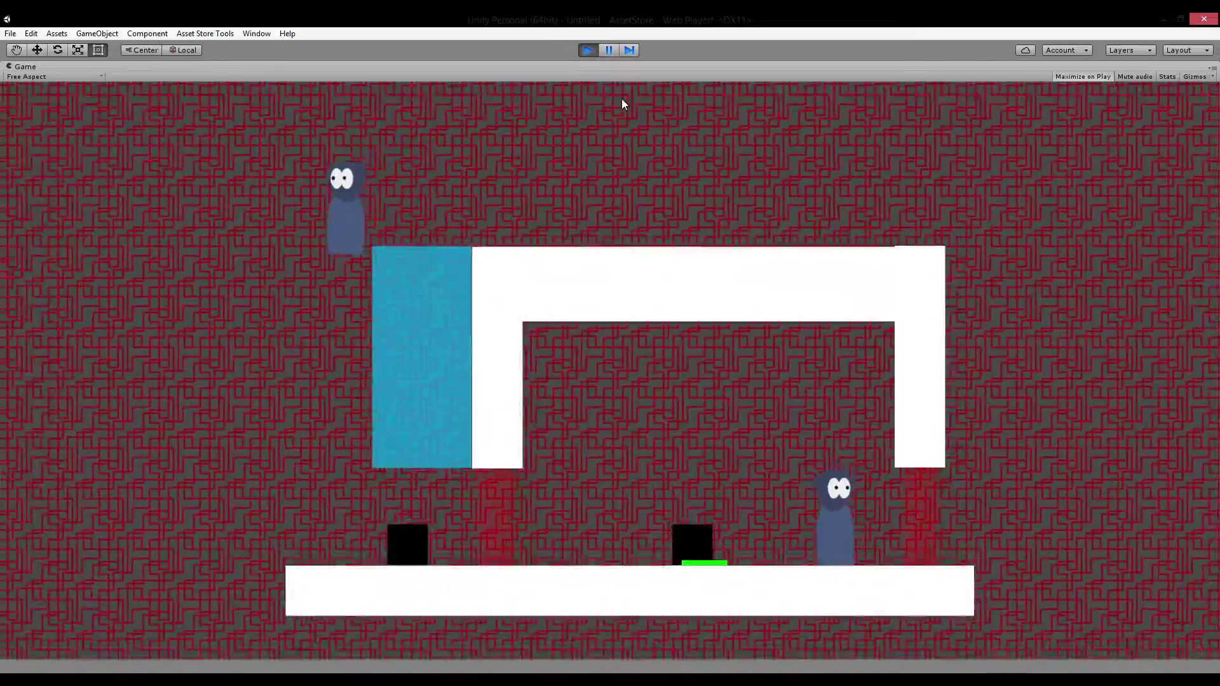
{"action": "key", "text": "Right"}
{"action": "key", "text": "Right"}
{"action": "key", "text": "space"}
{"action": "key", "text": "Left"}
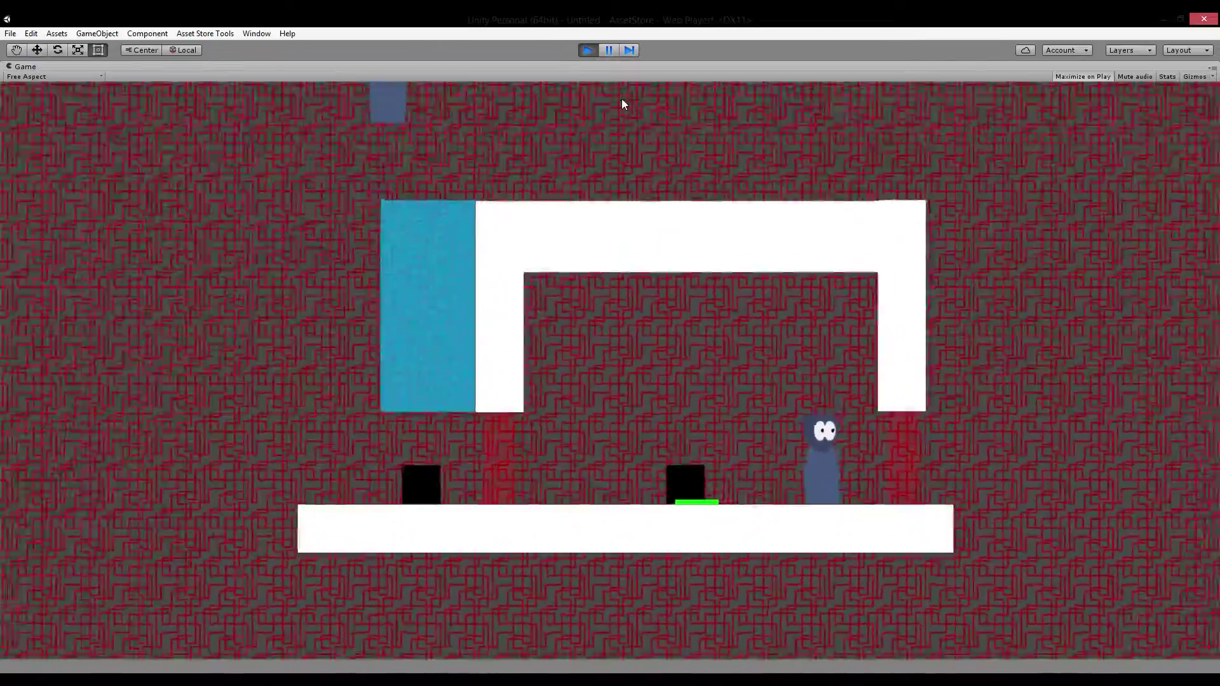
{"action": "key", "text": "Right"}
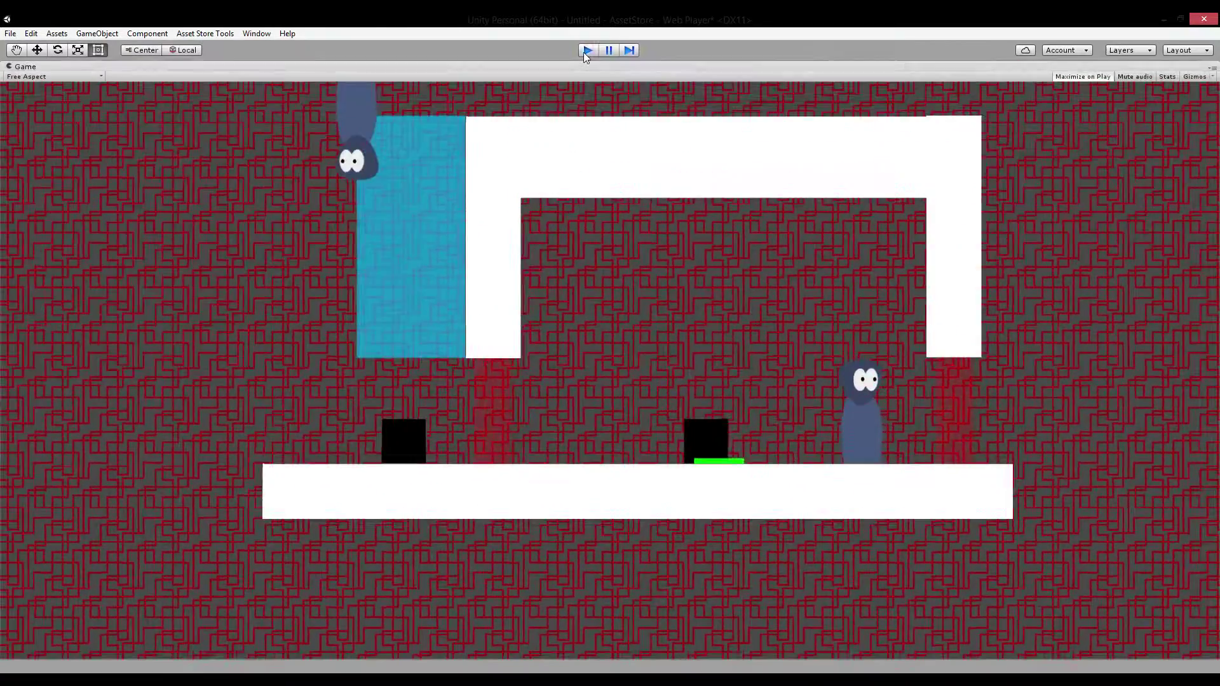
{"action": "left_click", "coordinate": [585, 55]}
Run the scene again to watch how the zone affects the crate on the roof, and stop play mode
{"action": "scroll", "coordinate": [524, 305], "scroll_direction": "down", "scroll_amount": 3}
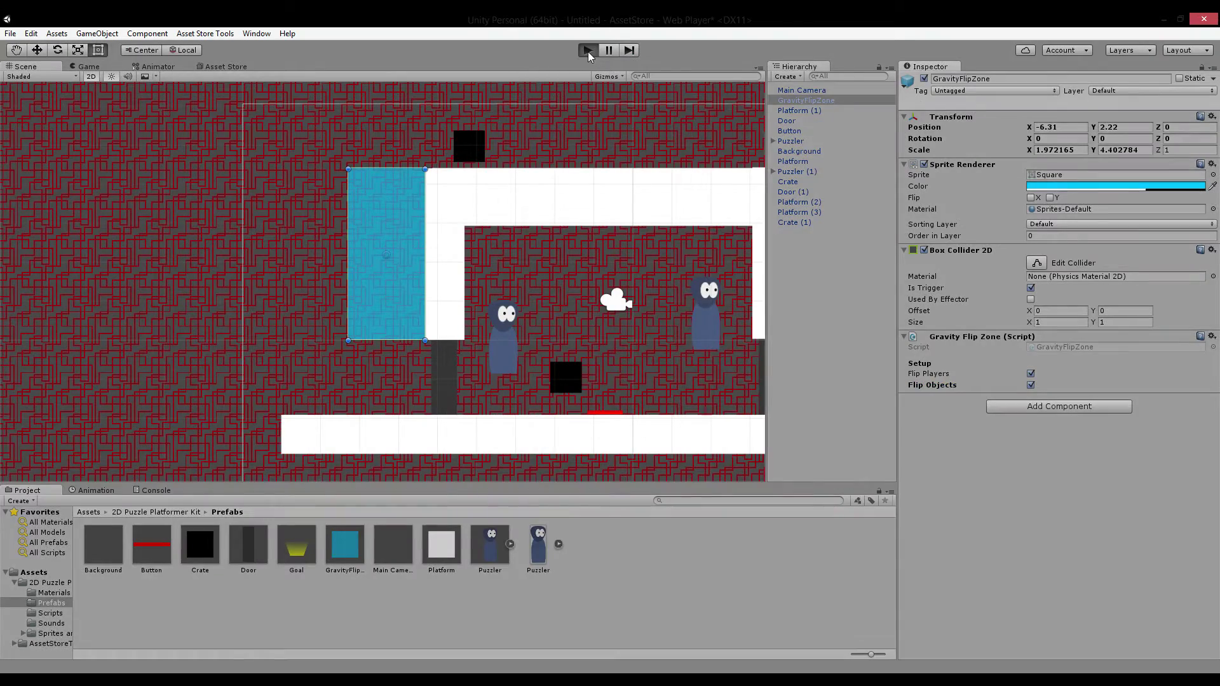
{"action": "left_click", "coordinate": [588, 52]}
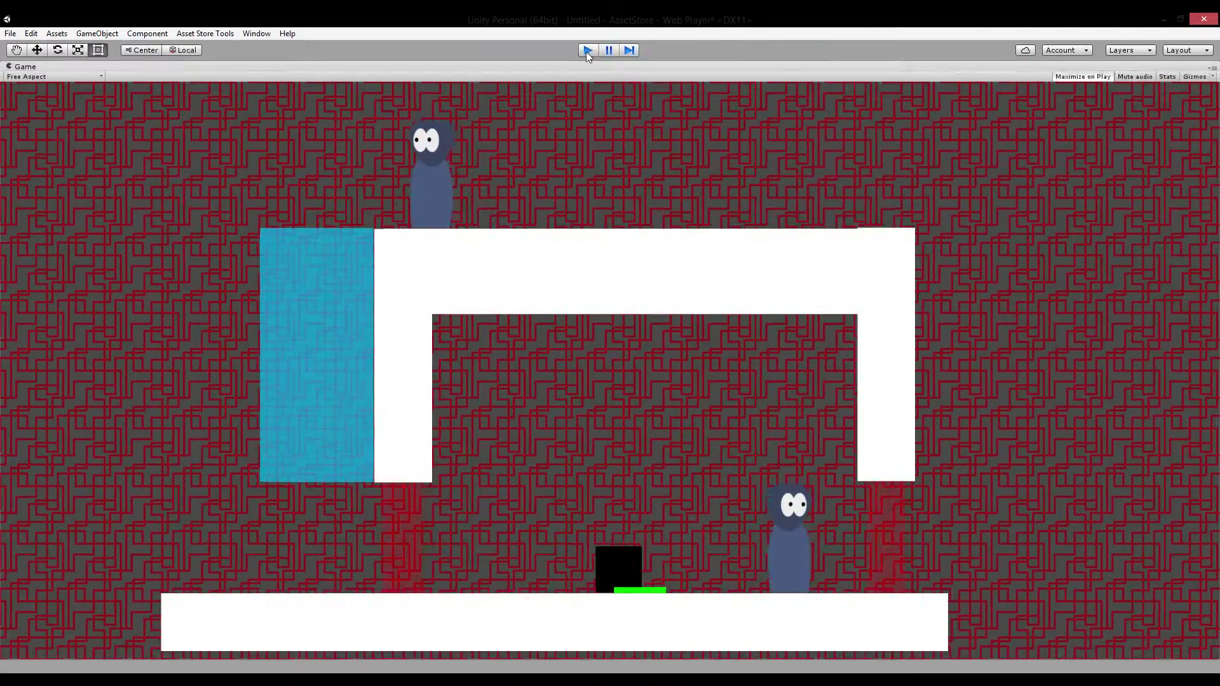
{"action": "left_click", "coordinate": [587, 52]}
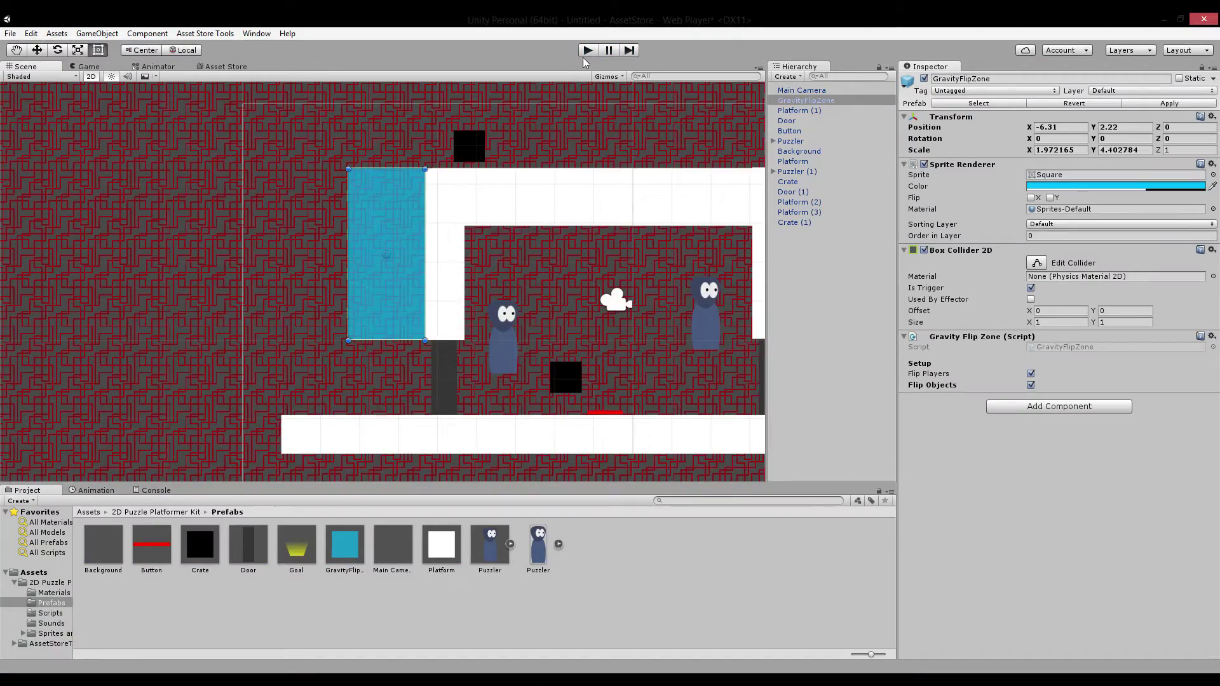
Duplicate the GravityFlipZone and place the copy against the right wall's outer side, at an X position of about 5.01
{"action": "scroll", "coordinate": [468, 261], "scroll_direction": "down", "scroll_amount": 4}
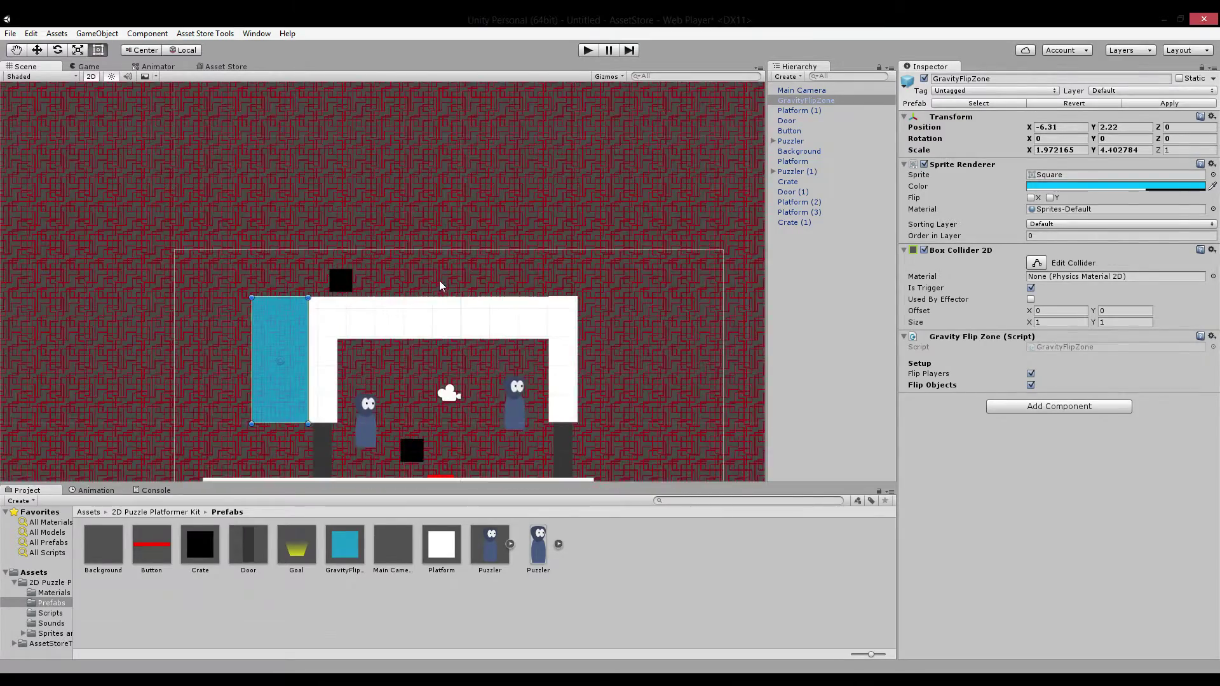
{"action": "scroll", "coordinate": [457, 210], "scroll_direction": "up", "scroll_amount": 4}
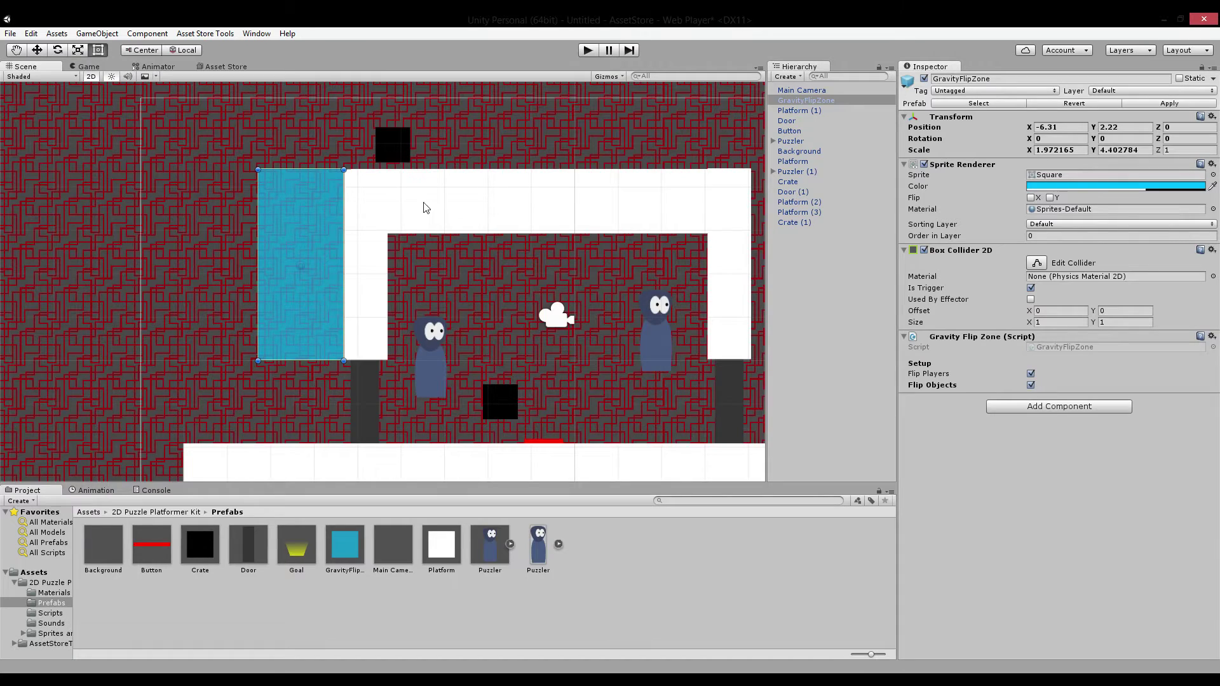
{"action": "scroll", "coordinate": [426, 208], "scroll_direction": "down", "scroll_amount": 2}
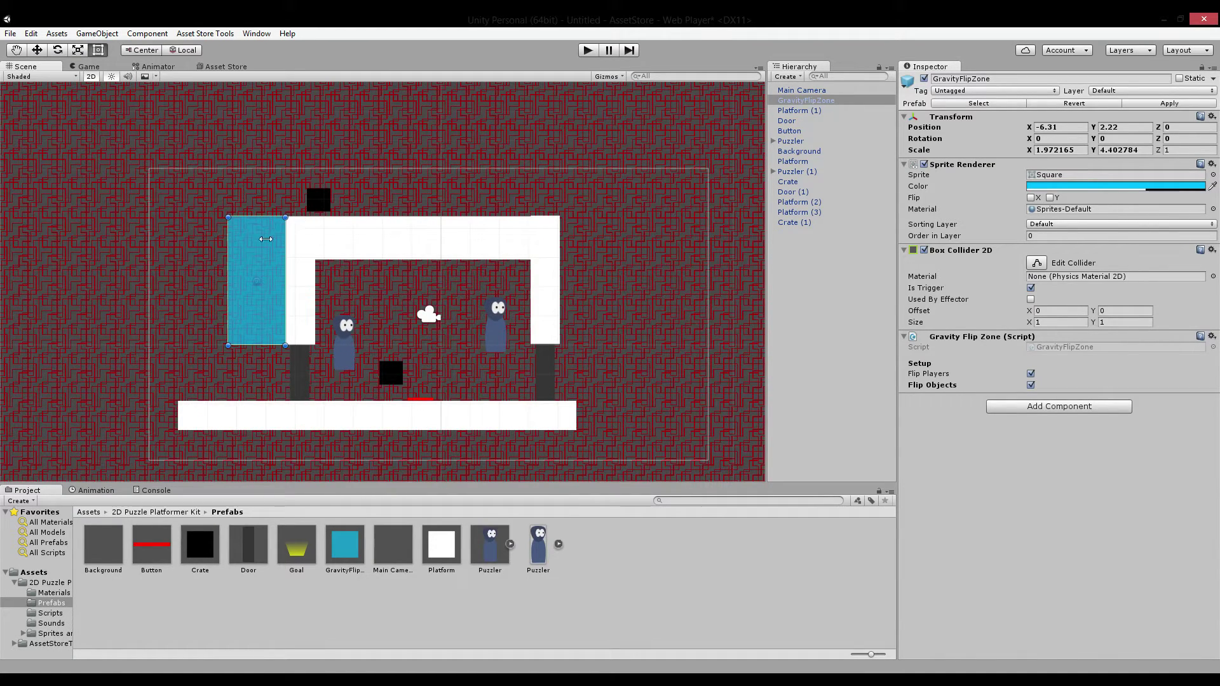
{"action": "key", "text": "ctrl+d"}
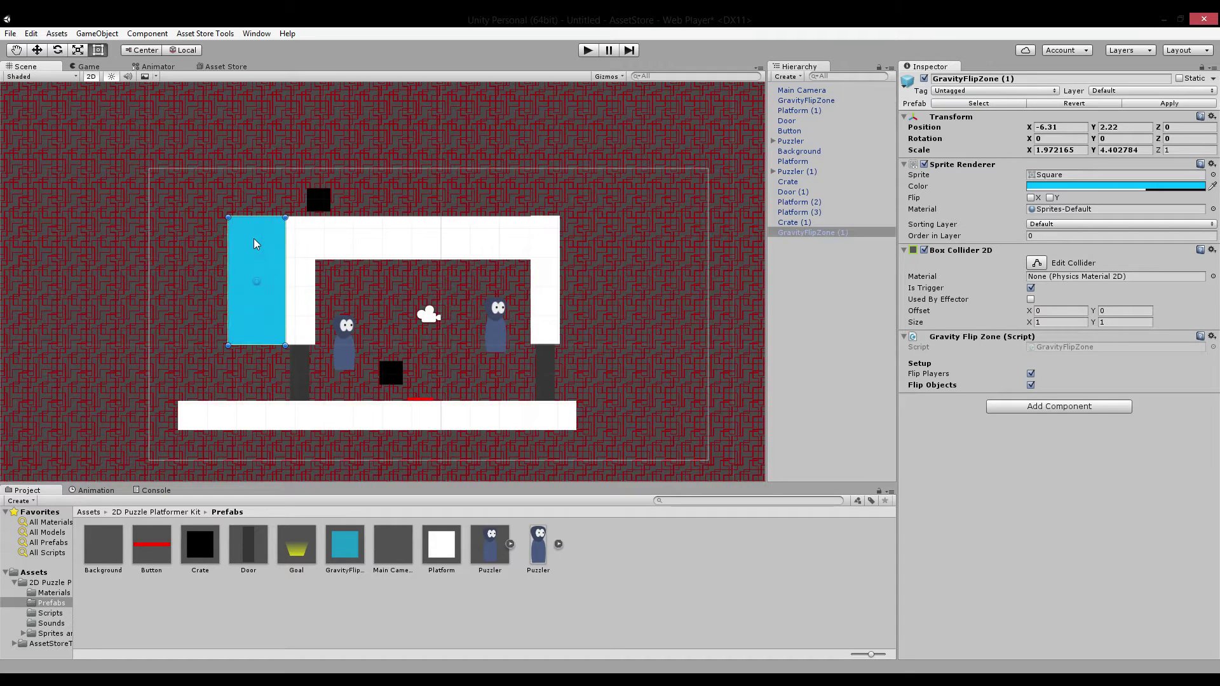
{"action": "left_click_drag", "start_coordinate": [256, 244], "coordinate": [592, 240]}
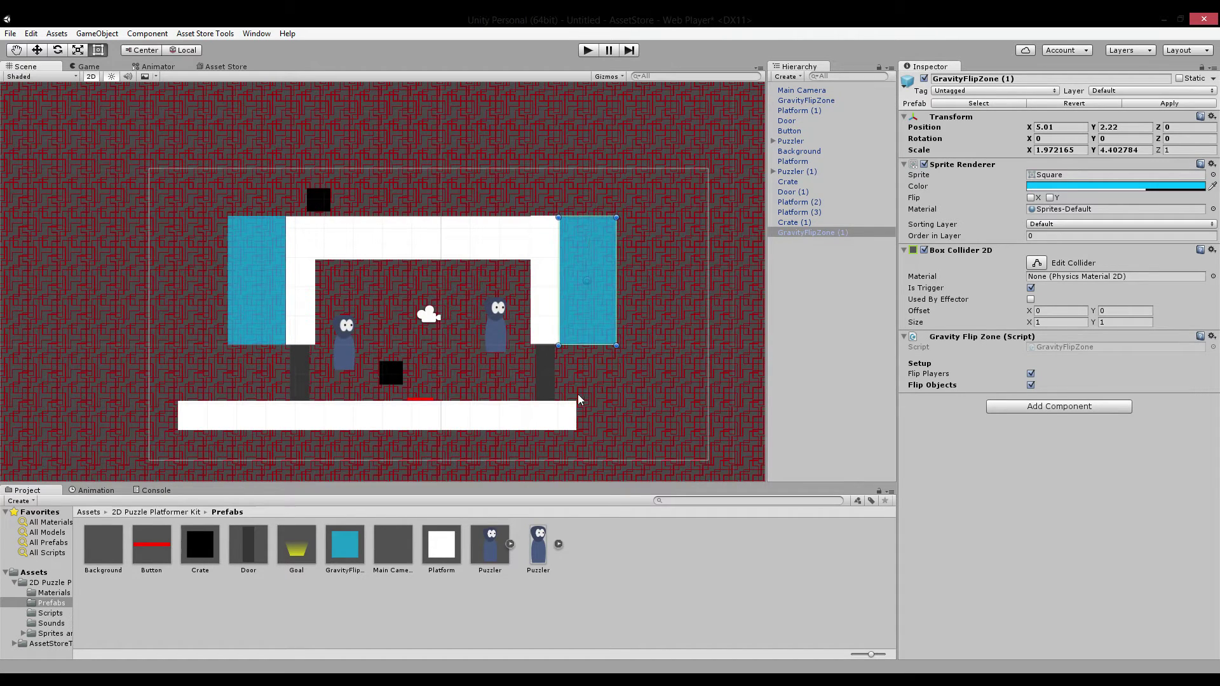
Extend the ground platform to the right until it is about 22.79 units wide
{"action": "left_click", "coordinate": [572, 412]}
{"action": "left_click_drag", "start_coordinate": [576, 405], "coordinate": [841, 414]}
{"action": "middle_click_drag", "start_coordinate": [553, 259], "coordinate": [461, 259]}
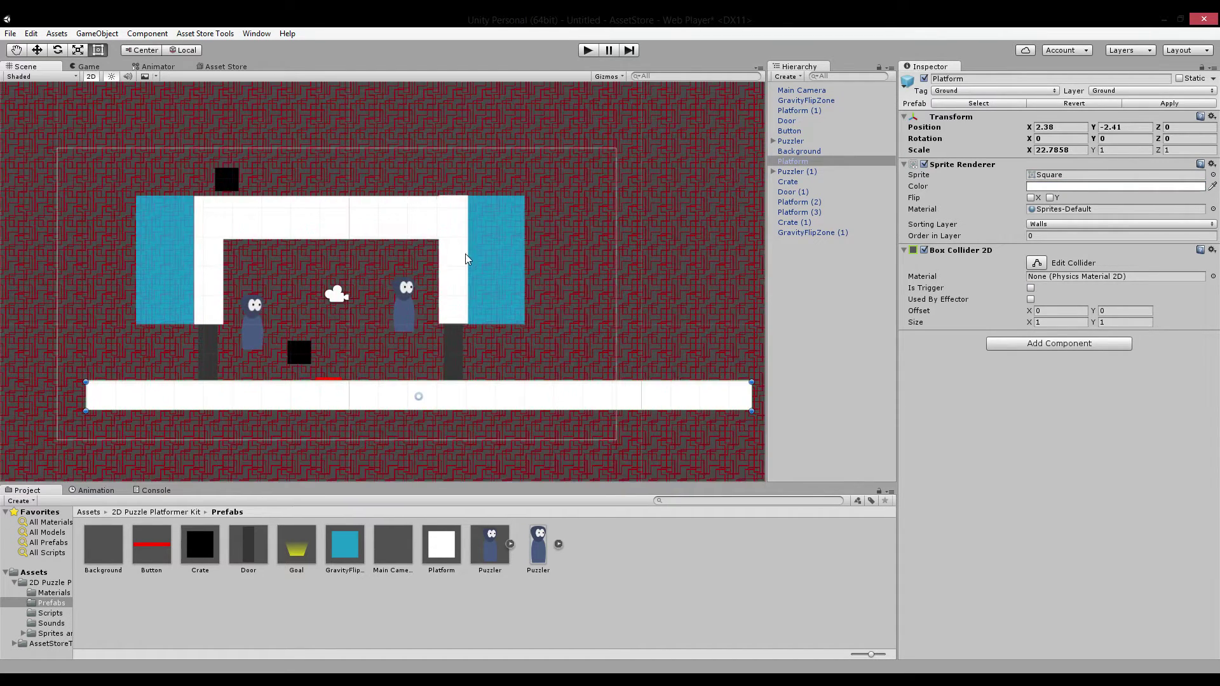
Widen the copied gravity flip zone outward from the right wall to about 7.97 units
{"action": "left_click", "coordinate": [511, 258]}
{"action": "left_click_drag", "start_coordinate": [526, 246], "coordinate": [700, 263]}
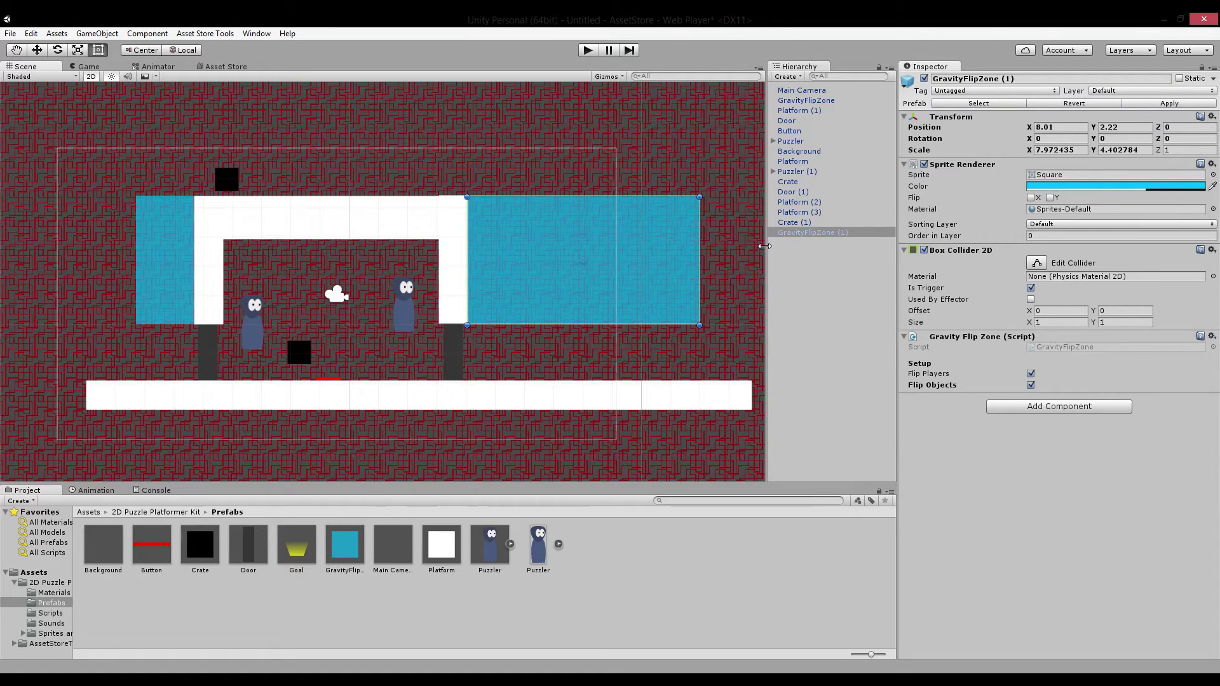
{"action": "middle_click_drag", "start_coordinate": [724, 251], "coordinate": [612, 270]}
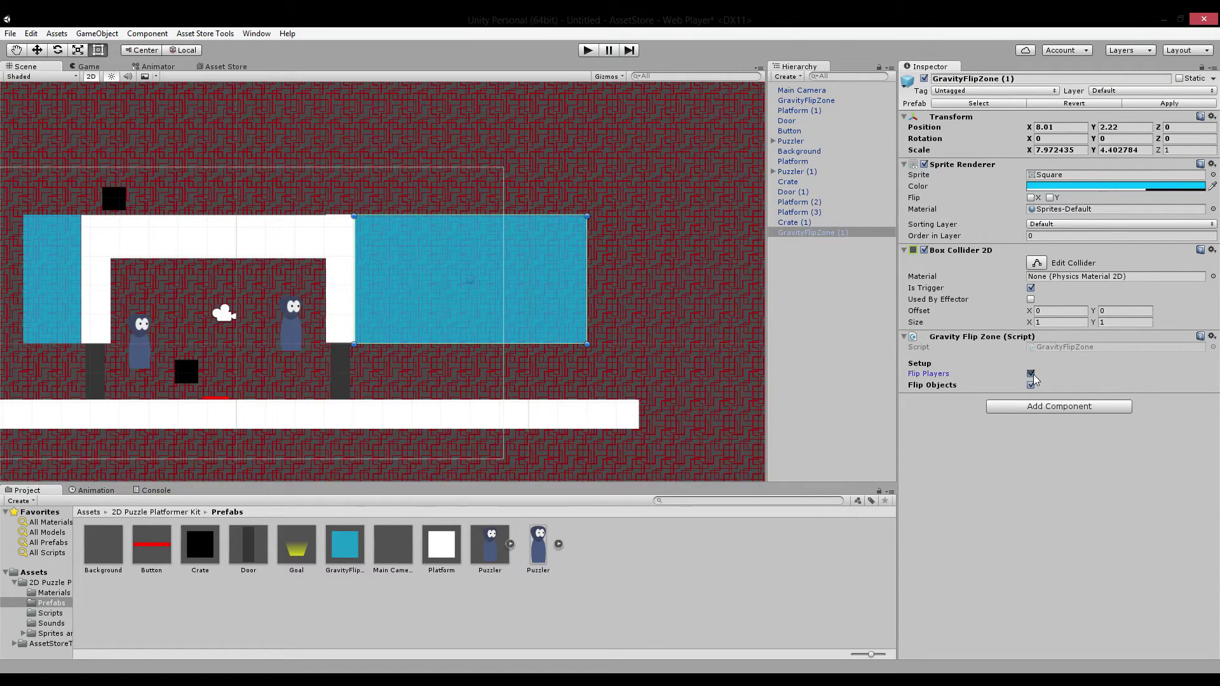
Turn off Flip Players for the copied gravity flip zone and change its color to translucent red (FF0000A9)
{"action": "left_click", "coordinate": [1054, 185]}
{"action": "left_click", "coordinate": [912, 226]}
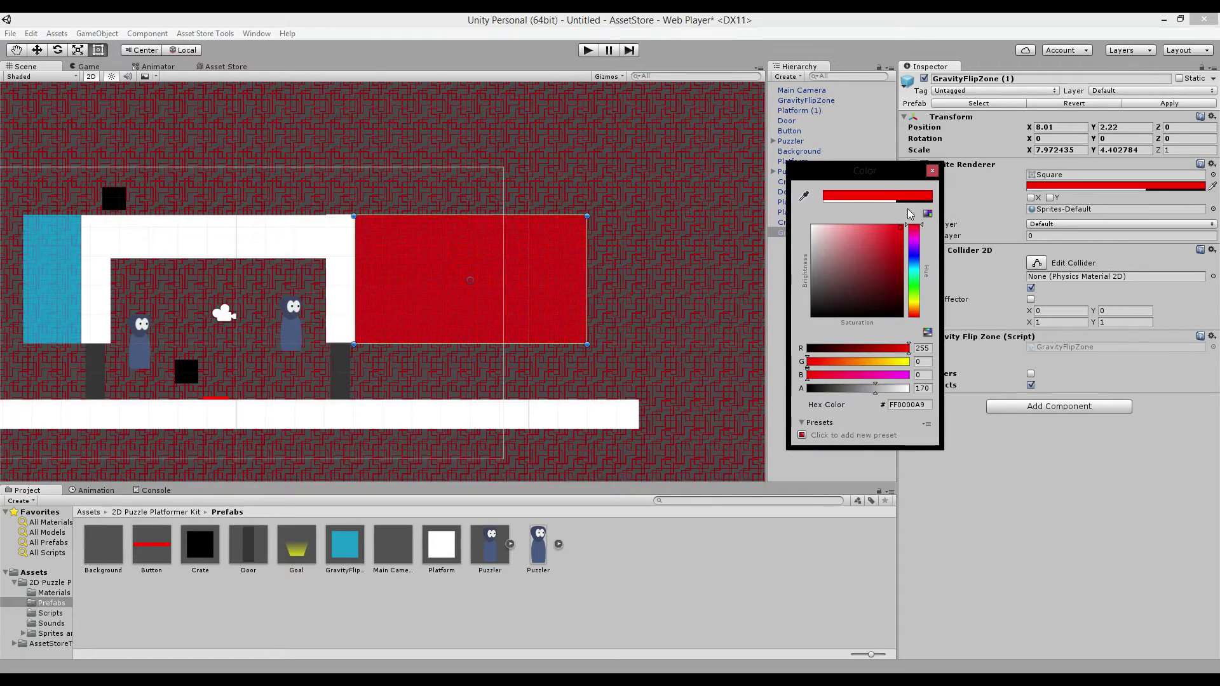
{"action": "left_click", "coordinate": [932, 172]}
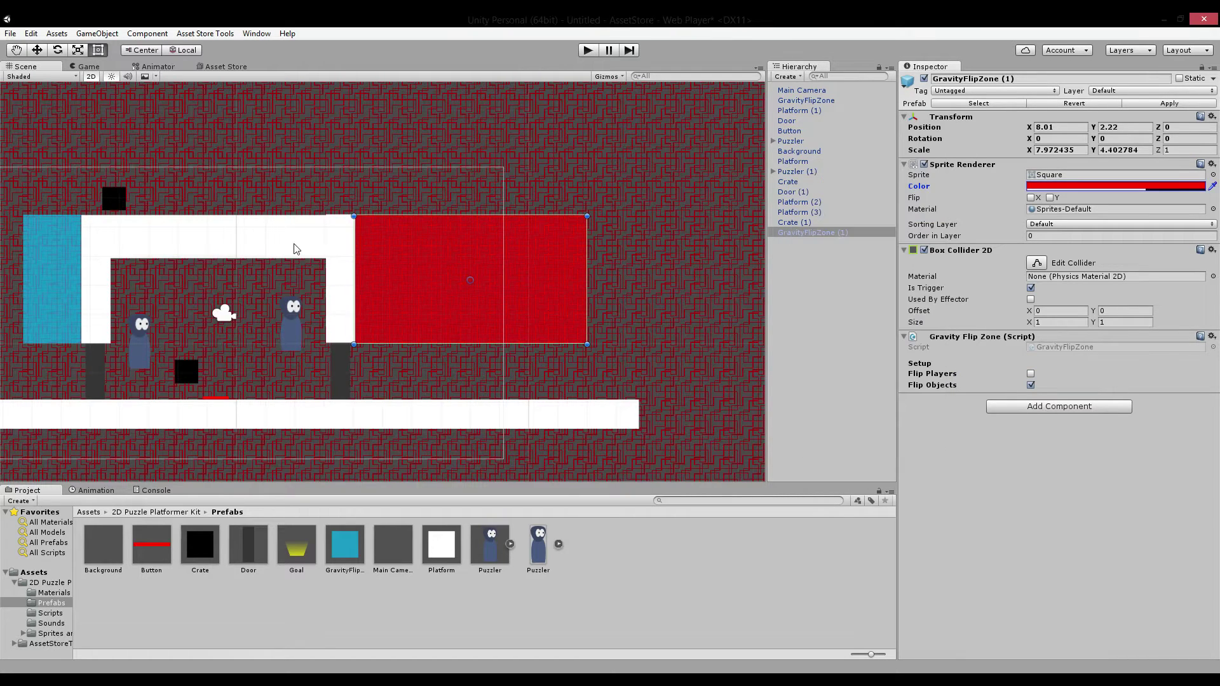
Place a copy of the roof platform, about 2.14 units wide, near X 7.59, Y 4.36 over the red zone, and move the roof crate onto it
{"action": "left_click", "coordinate": [296, 239]}
{"action": "left_click_drag", "start_coordinate": [306, 237], "coordinate": [479, 227]}
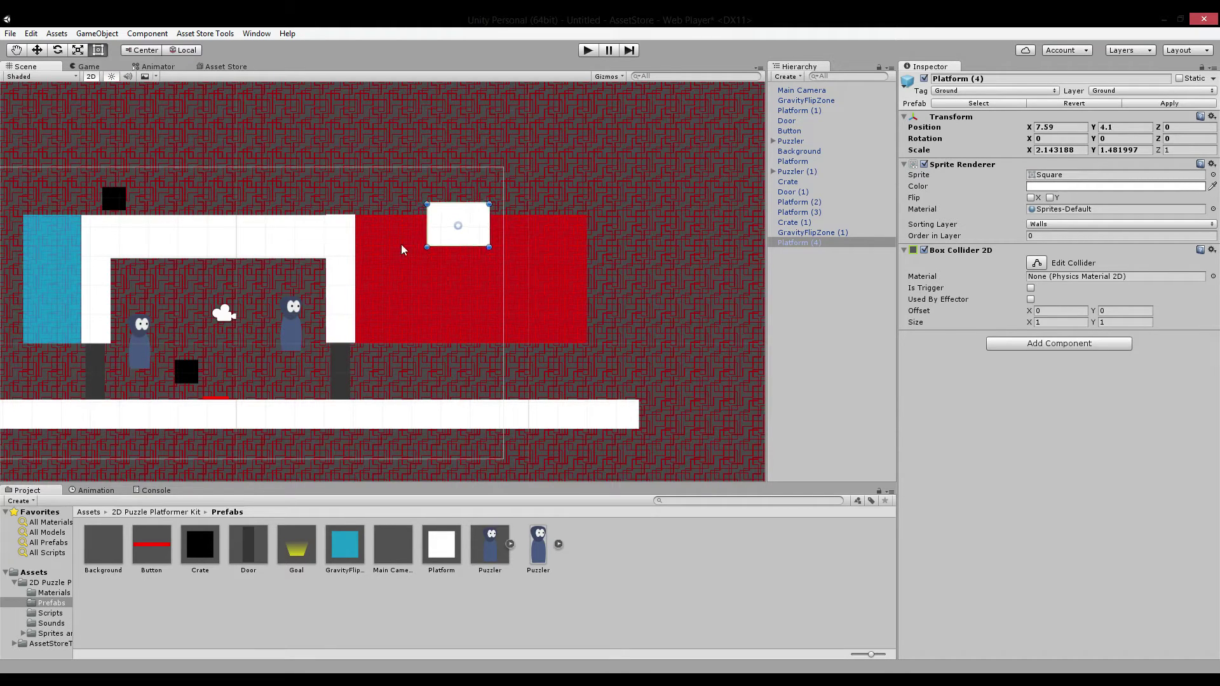
{"action": "left_click_drag", "start_coordinate": [402, 250], "coordinate": [462, 225]}
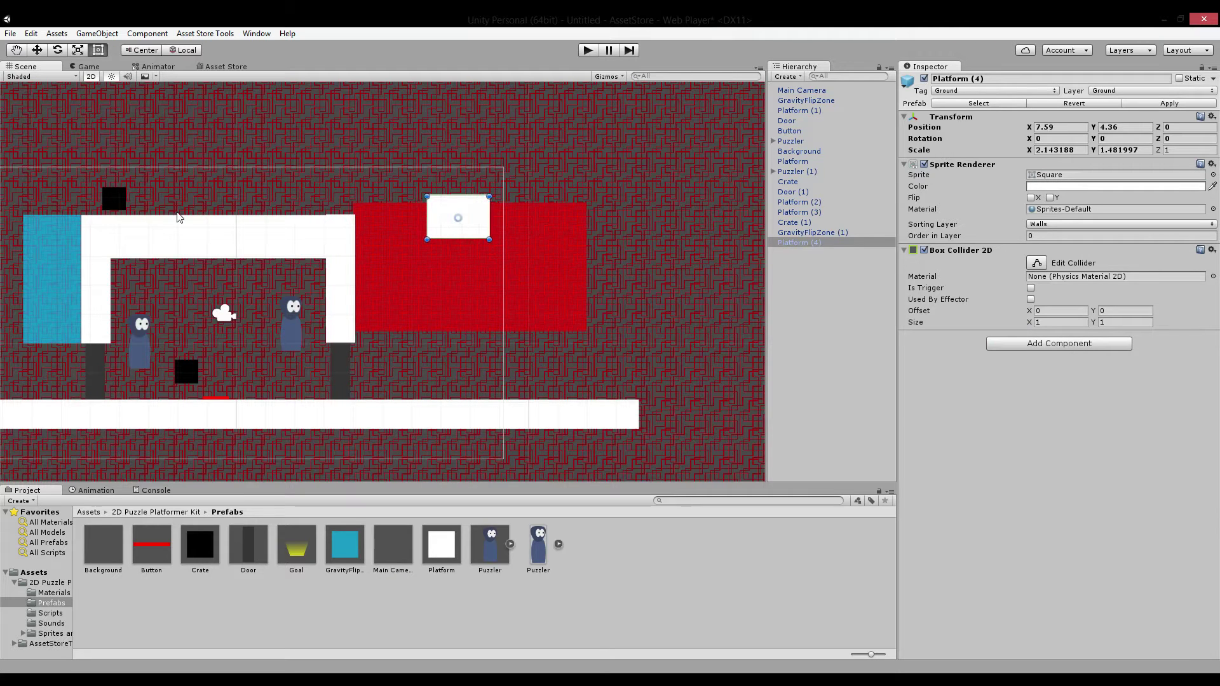
{"action": "left_click_drag", "start_coordinate": [124, 203], "coordinate": [127, 201]}
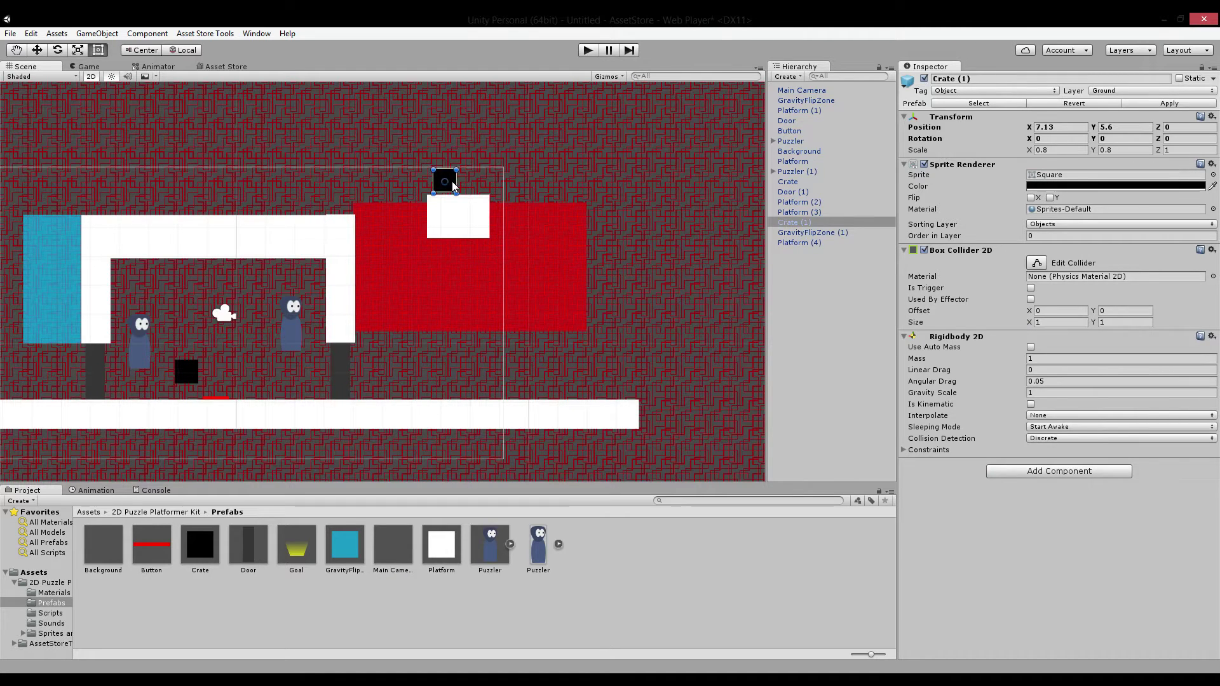
Duplicate the floor button and place the copy on the roof's left end, at about X -4.48, Y 4.45
{"action": "middle_click_drag", "start_coordinate": [283, 290], "coordinate": [539, 257]}
{"action": "left_click", "coordinate": [475, 366]}
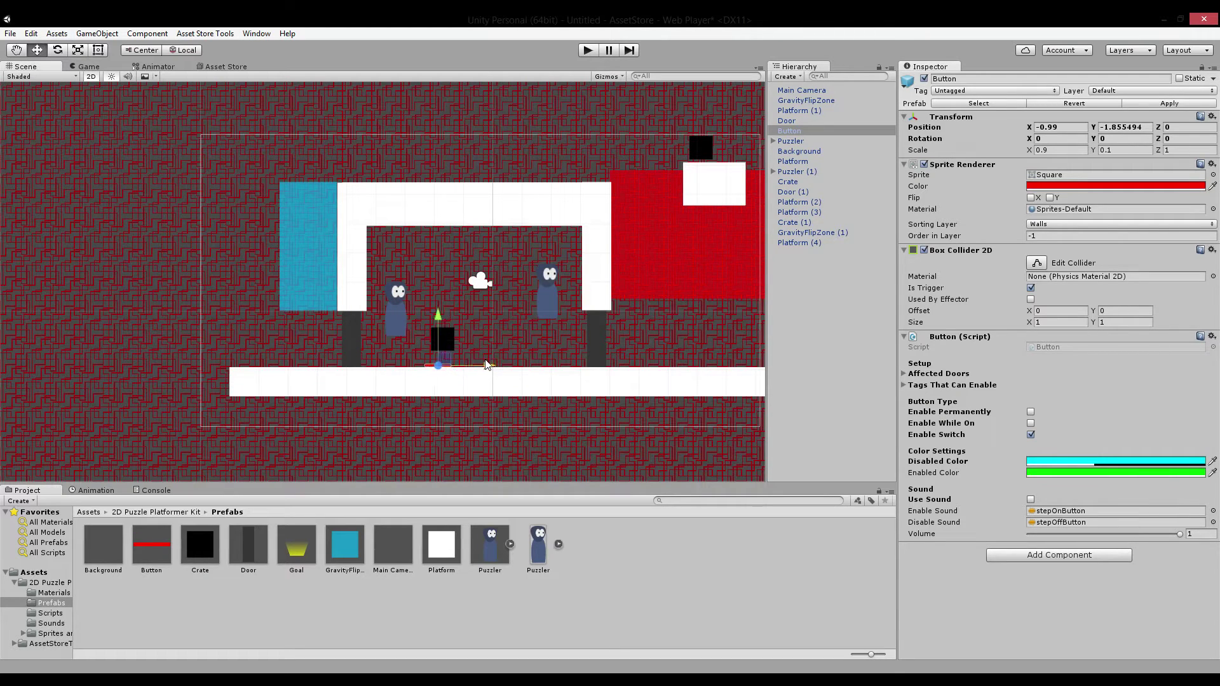
{"action": "key", "text": "ctrl+d"}
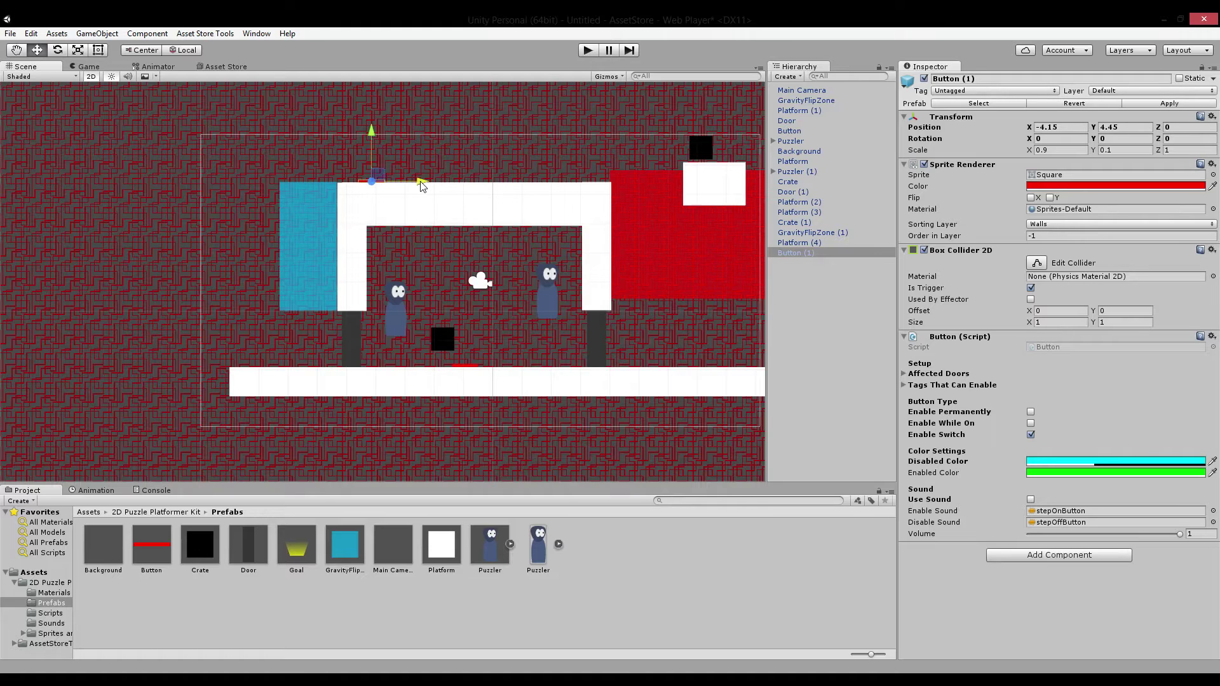
{"action": "middle_click_drag", "start_coordinate": [483, 159], "coordinate": [489, 173]}
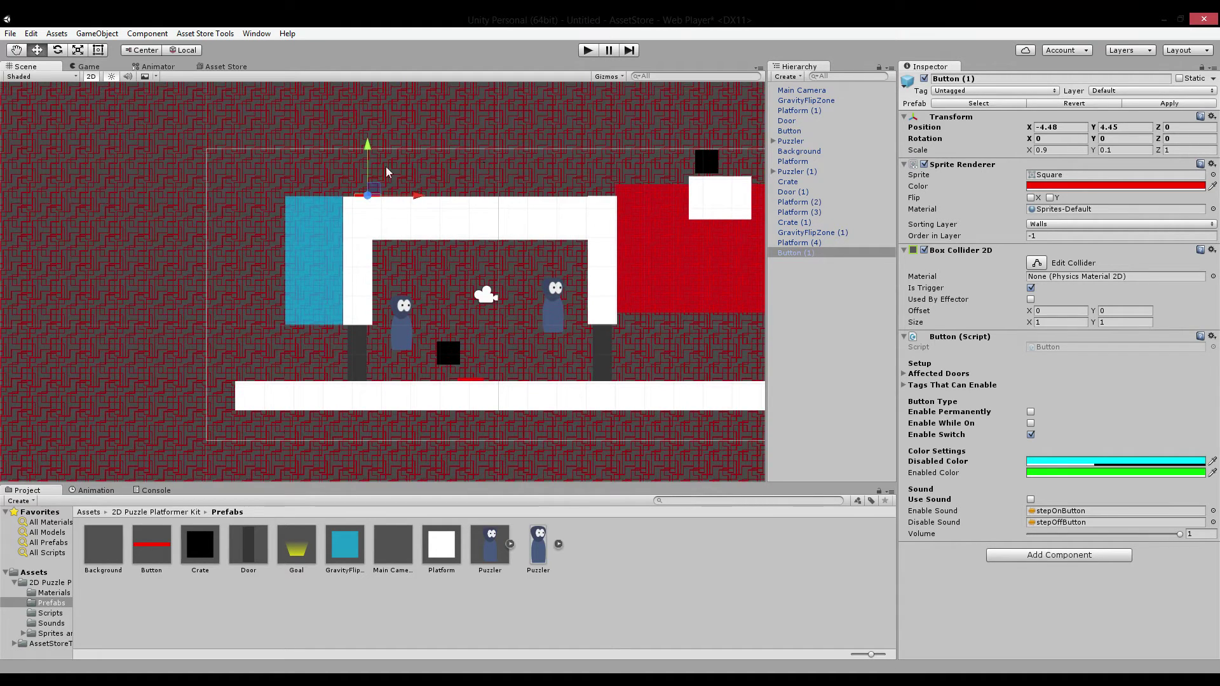
Duplicate the right wall and move the copy to the red zone's far side, at an X position of about 12.24
{"action": "middle_click_drag", "start_coordinate": [479, 246], "coordinate": [419, 242]}
{"action": "middle_click_drag", "start_coordinate": [531, 364], "coordinate": [405, 280]}
{"action": "left_click", "coordinate": [540, 307]}
{"action": "left_click", "coordinate": [384, 213]}
{"action": "middle_click_drag", "start_coordinate": [419, 218], "coordinate": [374, 229]}
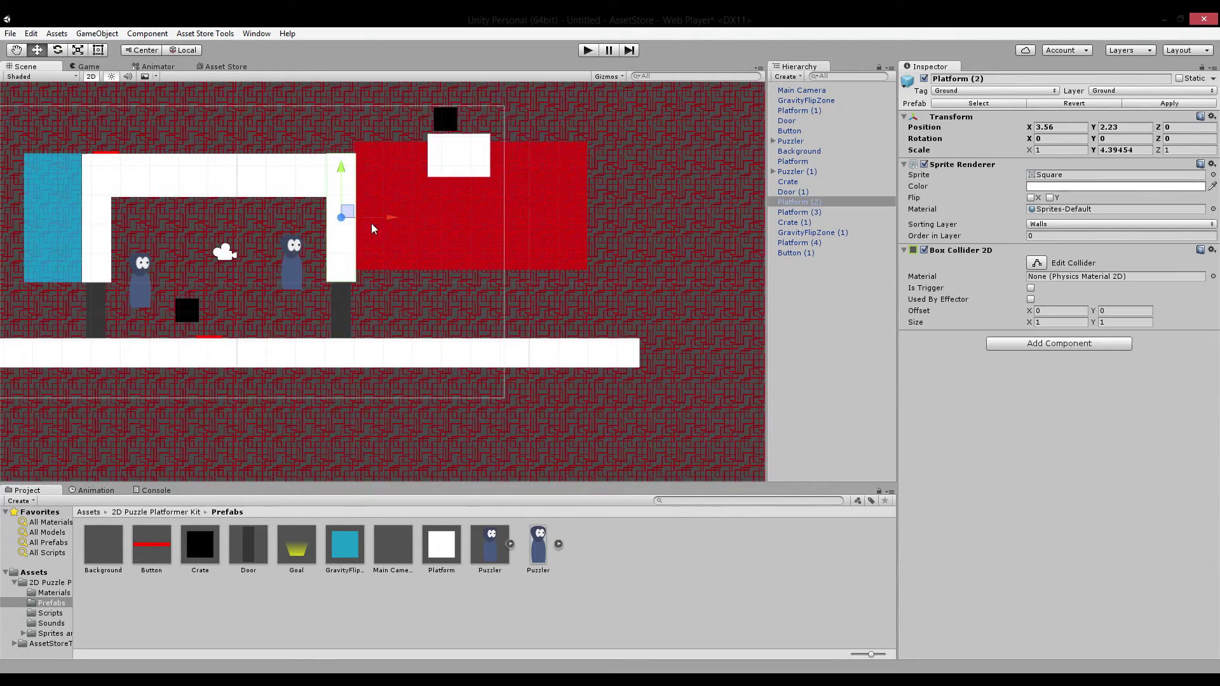
{"action": "left_click_drag", "start_coordinate": [393, 219], "coordinate": [646, 231]}
Duplicate the roof platform and move the copy beyond the red zone to start at the new wall, at about X 16.27, Y 3.67
{"action": "left_click", "coordinate": [310, 176]}
{"action": "key", "text": "ctrl+d"}
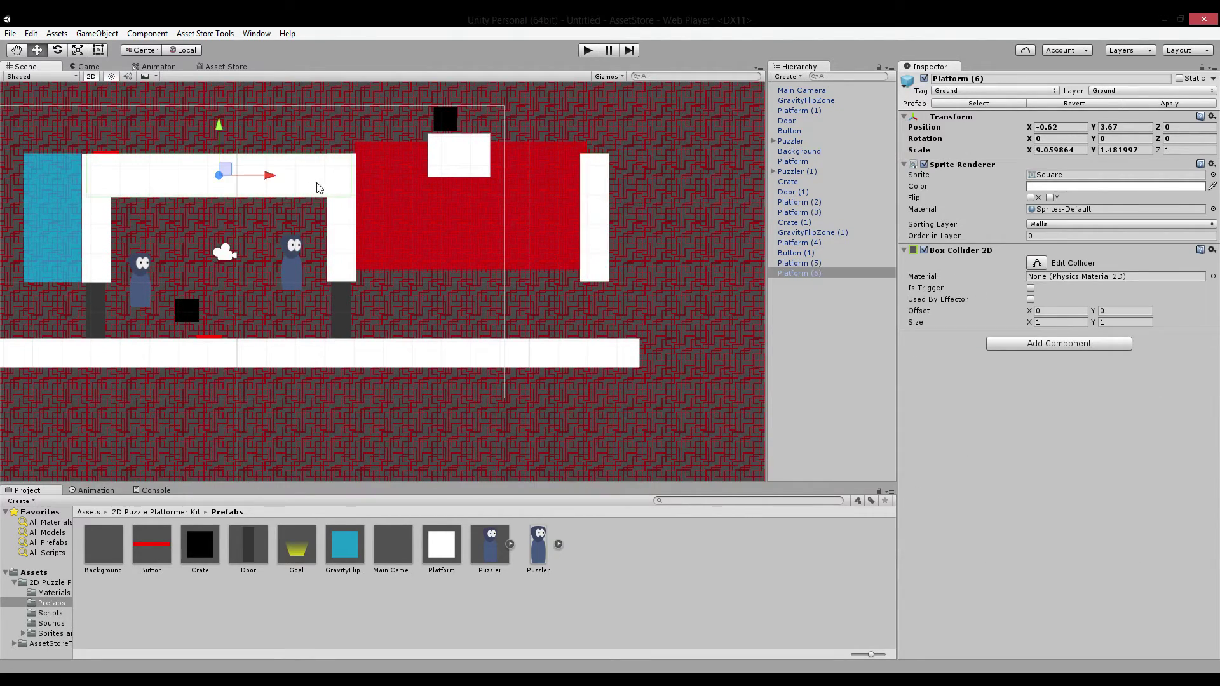
{"action": "left_click_drag", "start_coordinate": [331, 183], "coordinate": [761, 184]}
Extend the ground platform to the new roof's outer end and close that end with a wall copy about 7.12 units tall at X 20.29
{"action": "middle_click_drag", "start_coordinate": [610, 205], "coordinate": [422, 200]}
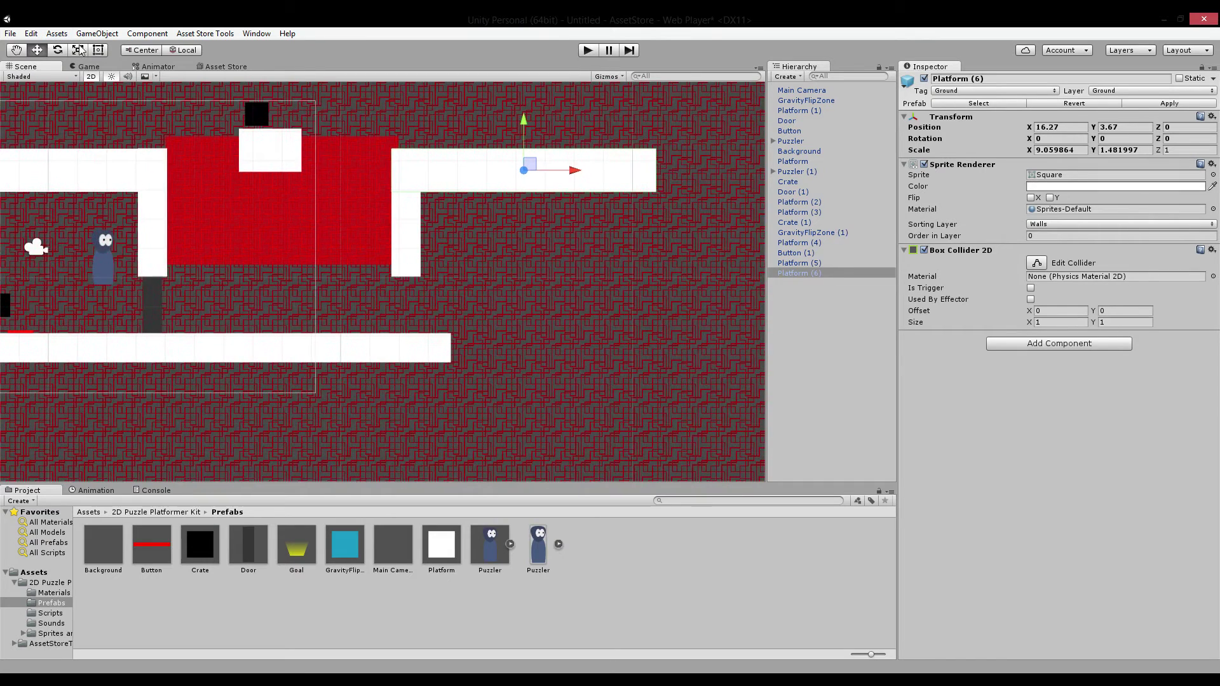
{"action": "left_click_drag", "start_coordinate": [453, 352], "coordinate": [701, 367]}
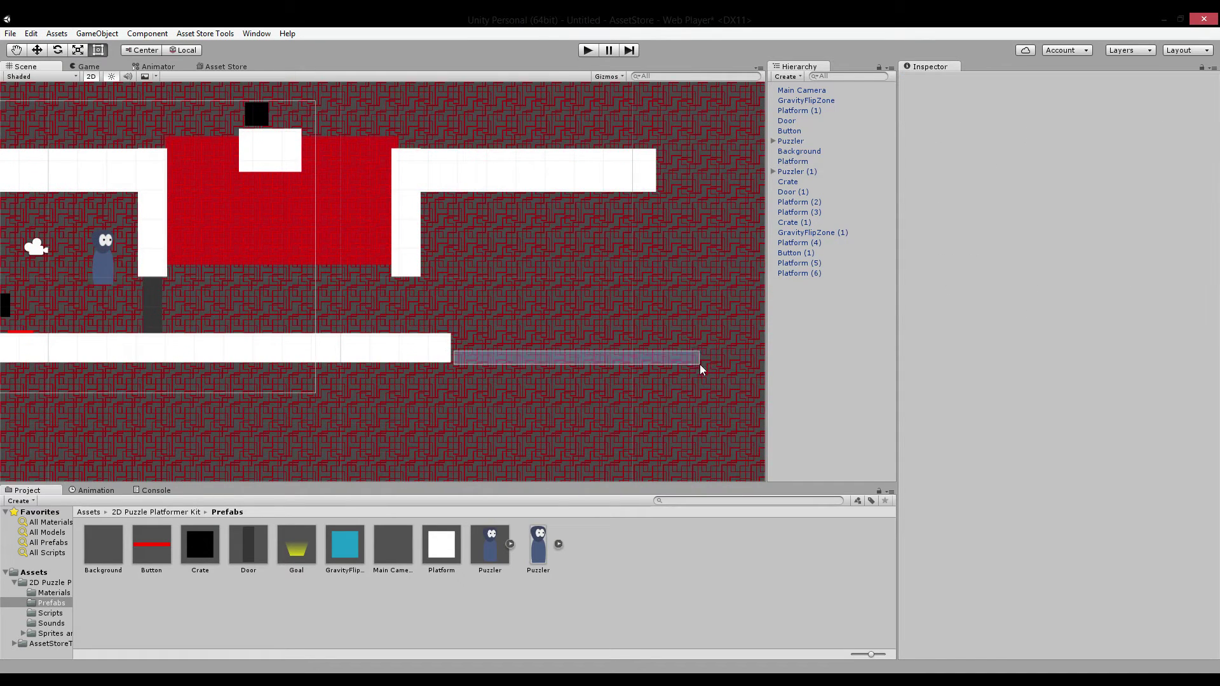
{"action": "left_click", "coordinate": [432, 360]}
{"action": "left_click_drag", "start_coordinate": [450, 334], "coordinate": [661, 334]}
{"action": "left_click", "coordinate": [400, 198]}
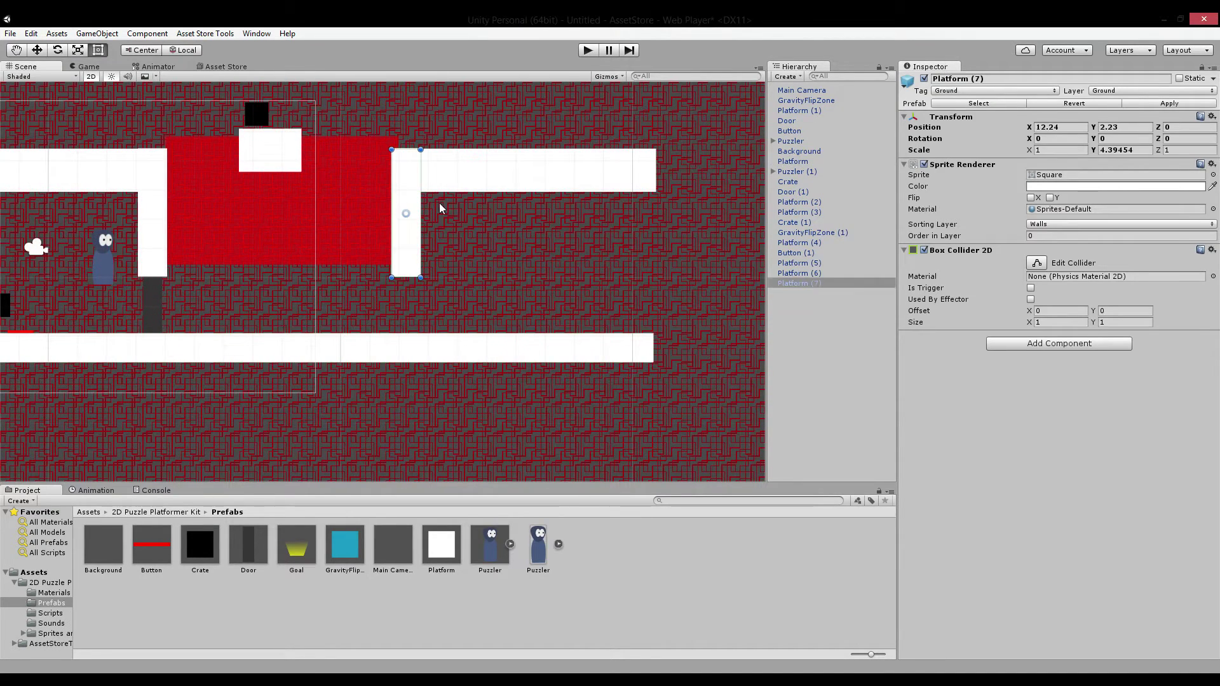
{"action": "left_click_drag", "start_coordinate": [456, 213], "coordinate": [690, 214]}
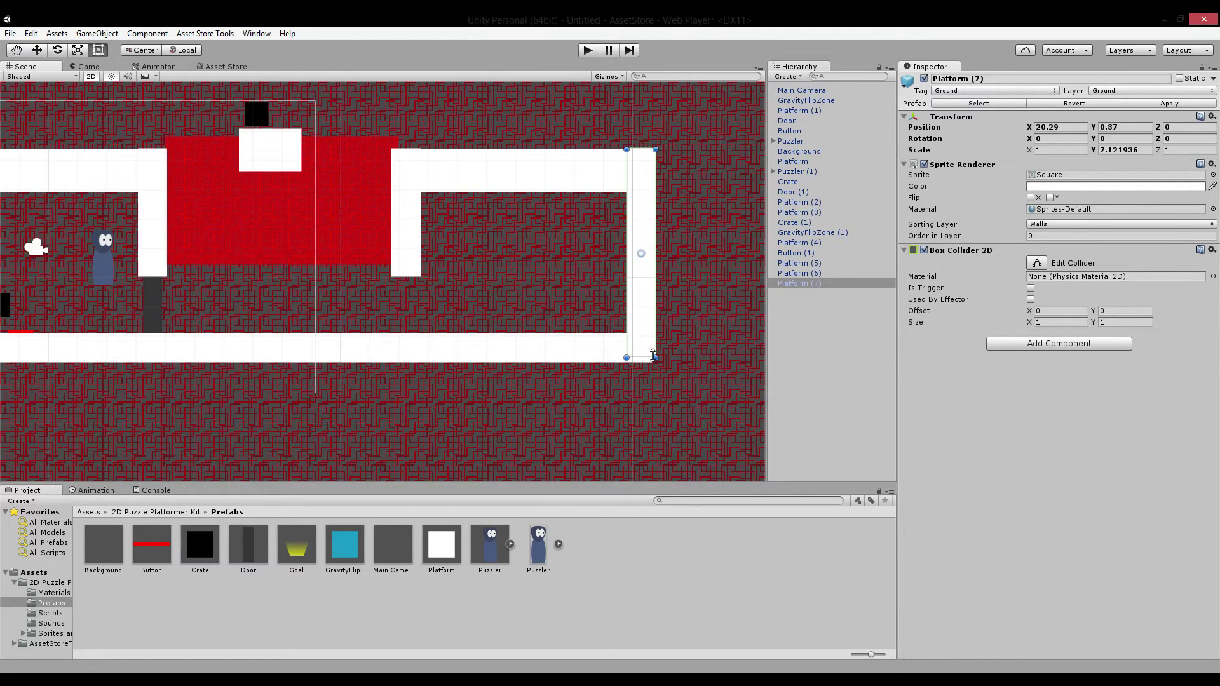
Duplicate the door under the red zone's left wall and move the copy beneath the wall on the zone's far side, at about X 12.11
{"action": "left_click", "coordinate": [158, 286]}
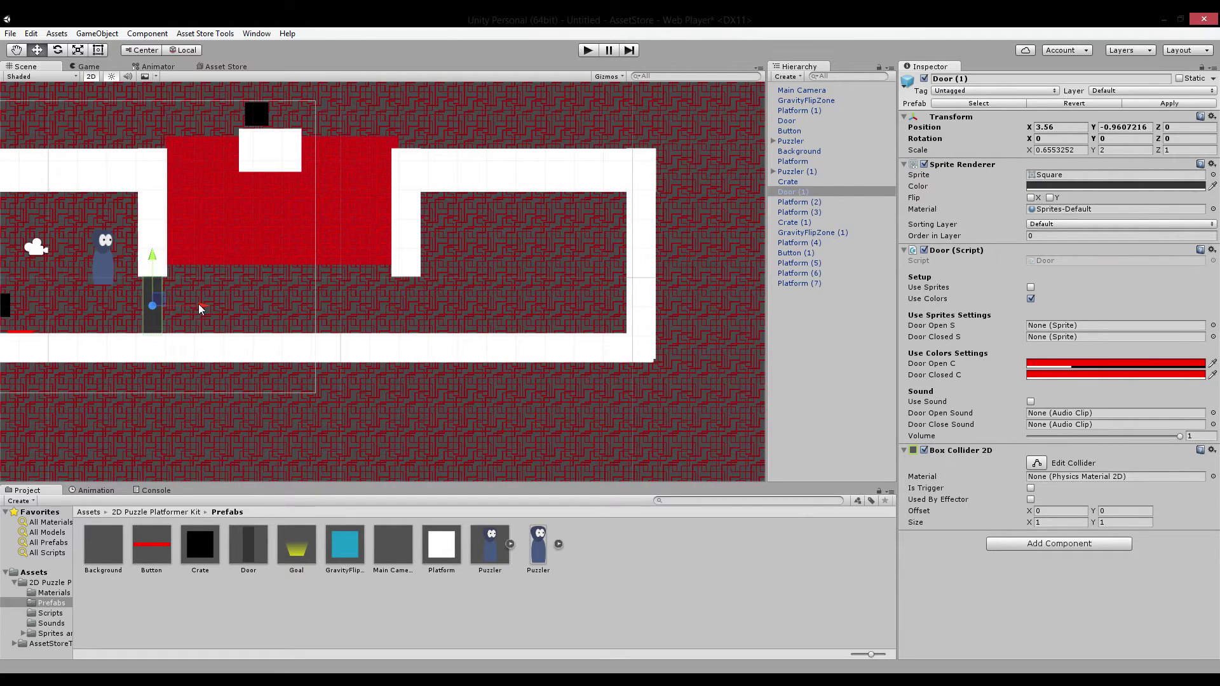
{"action": "key", "text": "ctrl+d"}
{"action": "left_click_drag", "start_coordinate": [212, 307], "coordinate": [453, 307]}
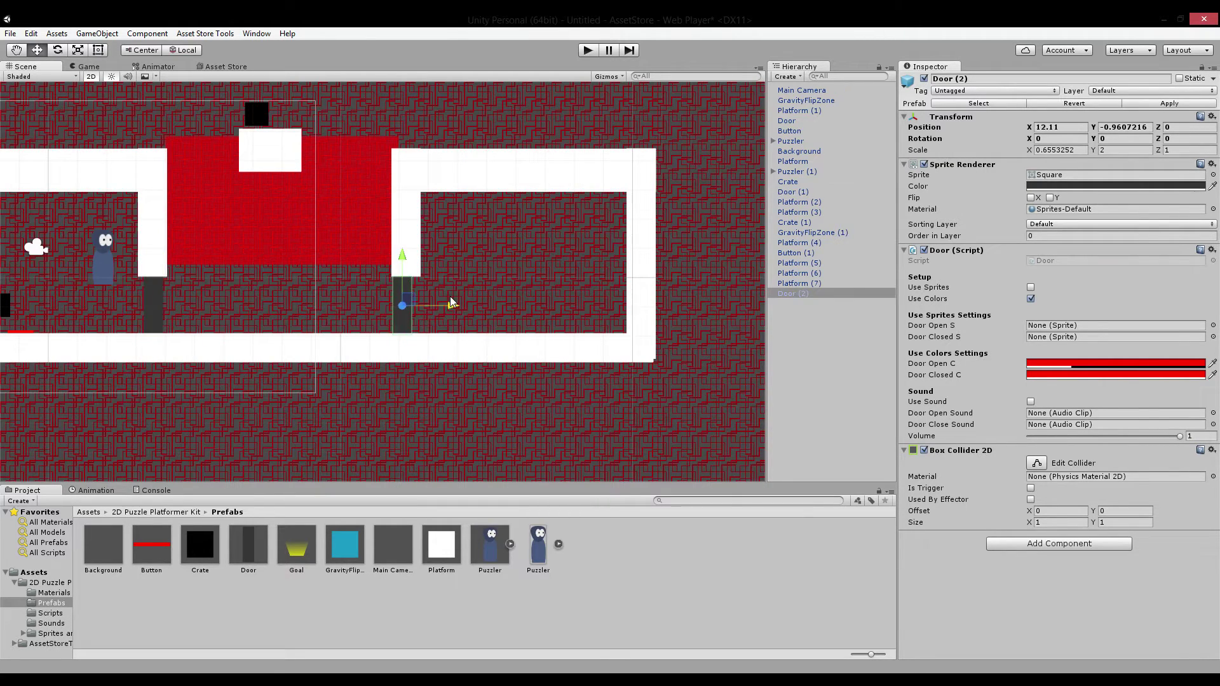
Reduce the Affected Doors list of the button on the roof to 1 entry and assign Door (2) to it
{"action": "middle_click_drag", "start_coordinate": [342, 265], "coordinate": [657, 330]}
{"action": "scroll", "coordinate": [245, 245], "scroll_direction": "up", "scroll_amount": 3}
{"action": "left_click", "coordinate": [236, 214]}
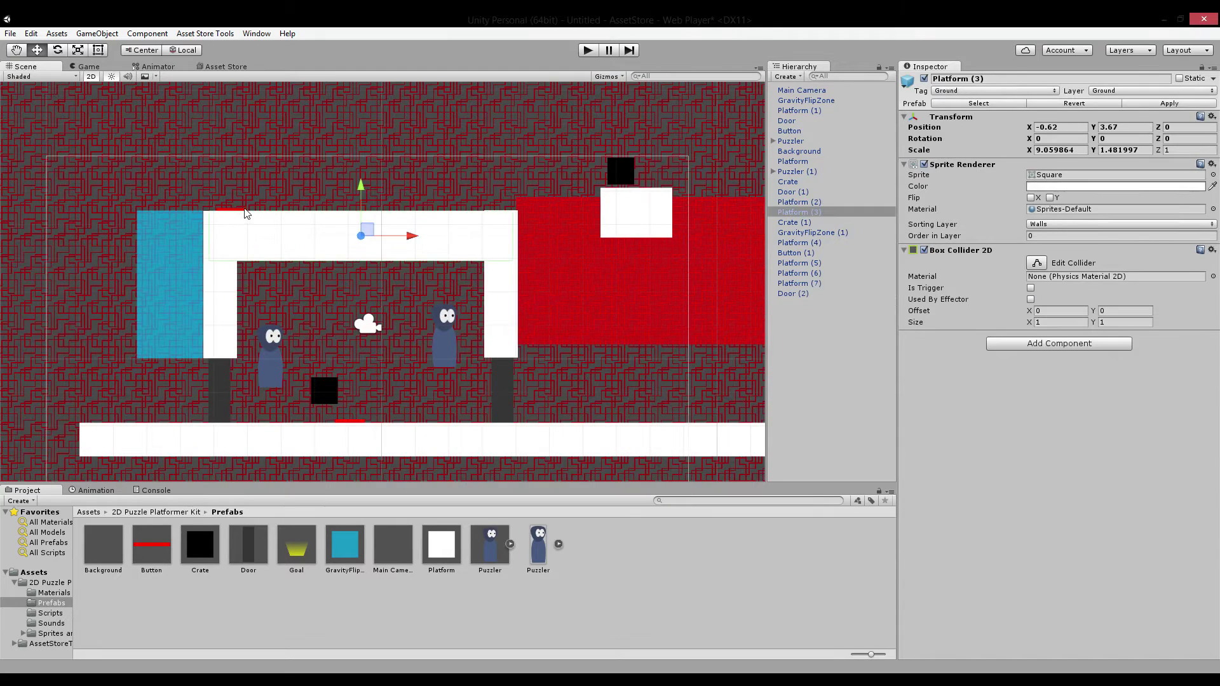
{"action": "left_click", "coordinate": [244, 209]}
{"action": "middle_click_drag", "start_coordinate": [651, 270], "coordinate": [452, 253]}
{"action": "scroll", "coordinate": [452, 254], "scroll_direction": "down", "scroll_amount": 4}
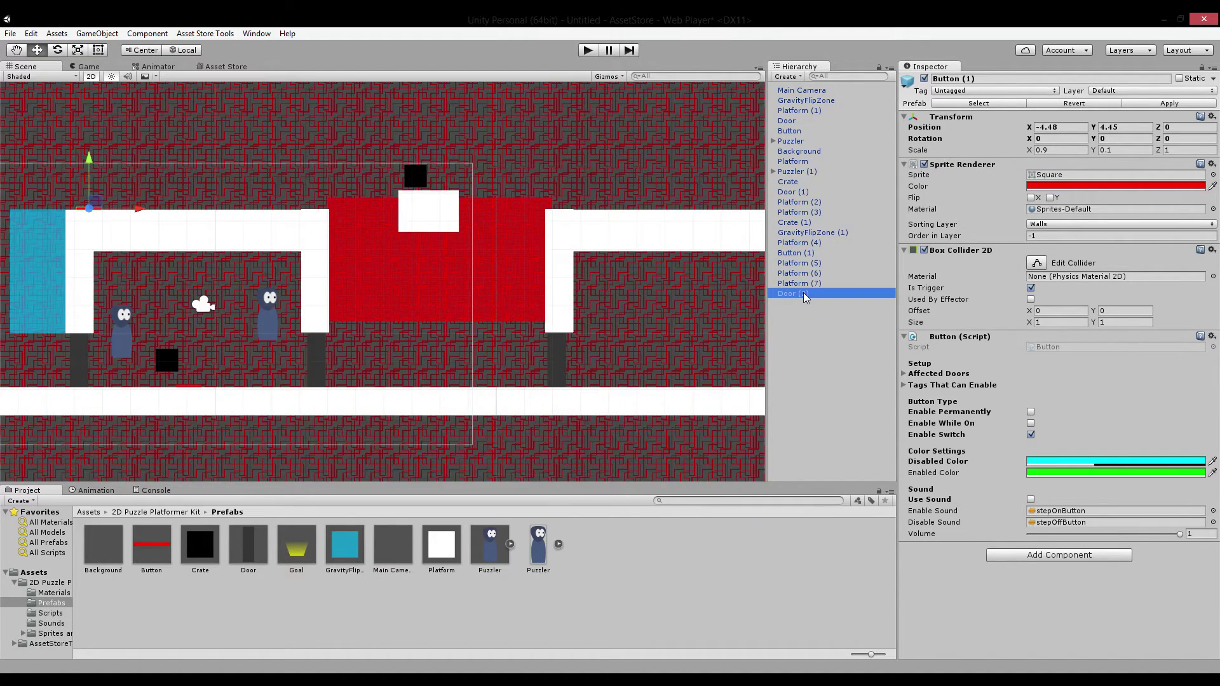
{"action": "left_click", "coordinate": [803, 293]}
{"action": "left_click", "coordinate": [90, 208]}
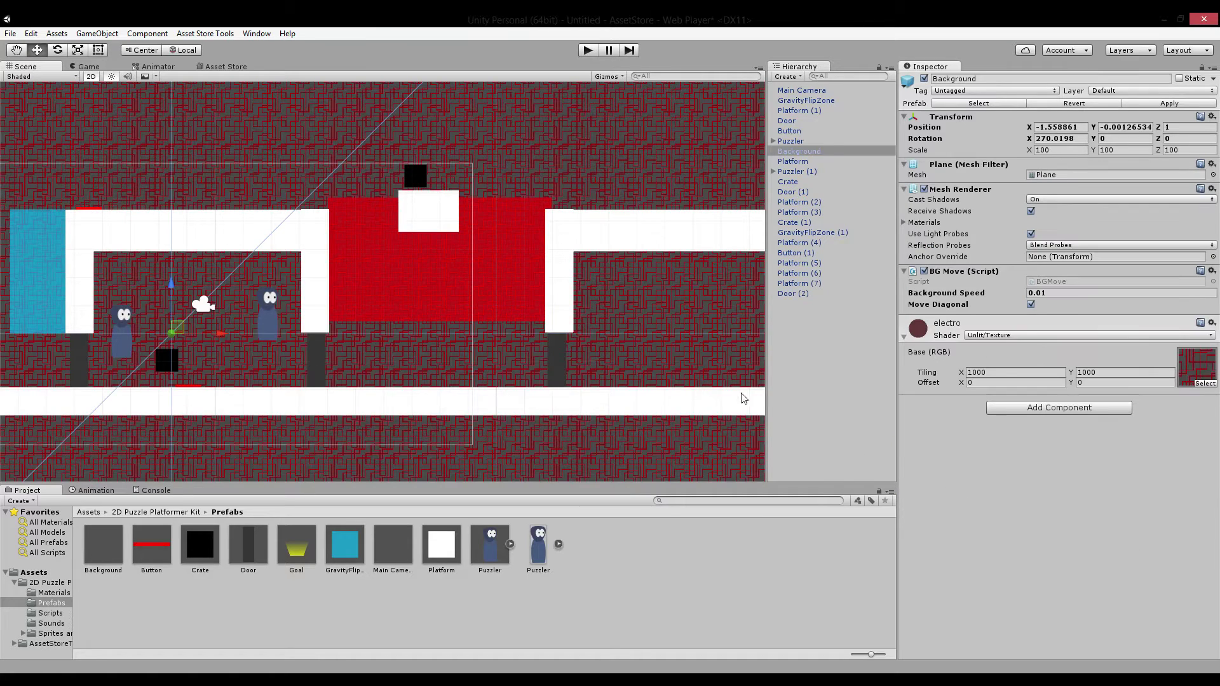
{"action": "left_click", "coordinate": [89, 209]}
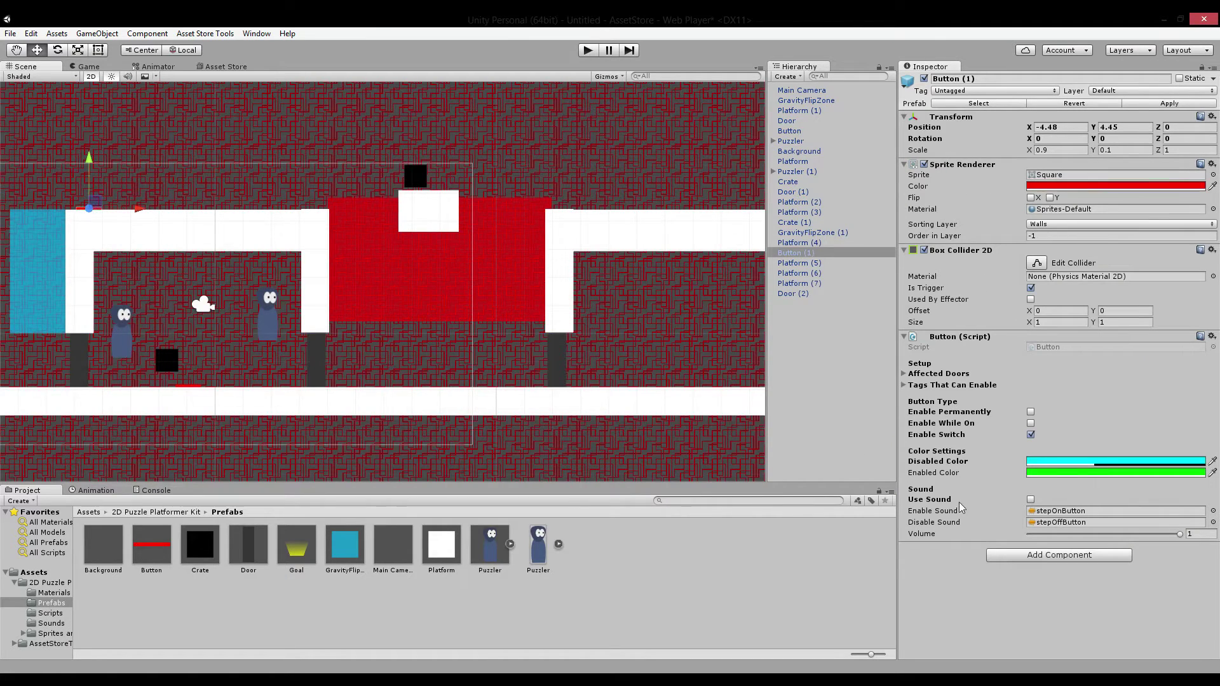
{"action": "left_click", "coordinate": [903, 373]}
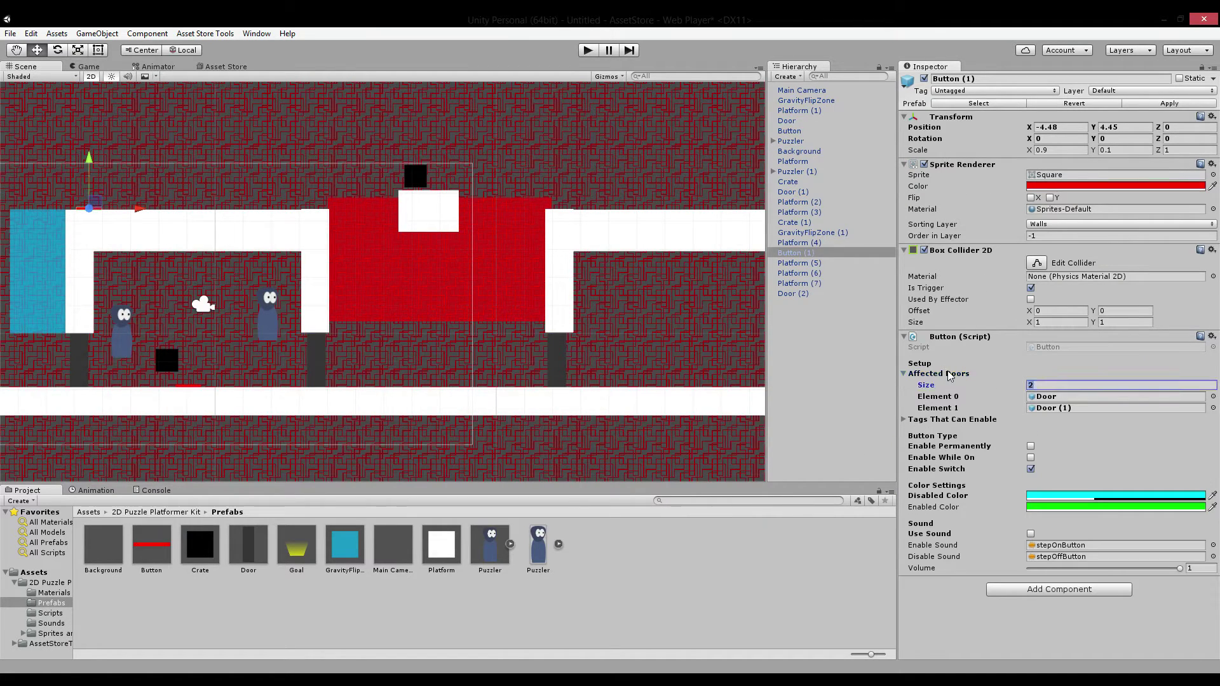
{"action": "type", "text": "1"}
{"action": "left_click_drag", "start_coordinate": [801, 296], "coordinate": [1046, 404]}
{"action": "middle_click_drag", "start_coordinate": [560, 343], "coordinate": [602, 338]}
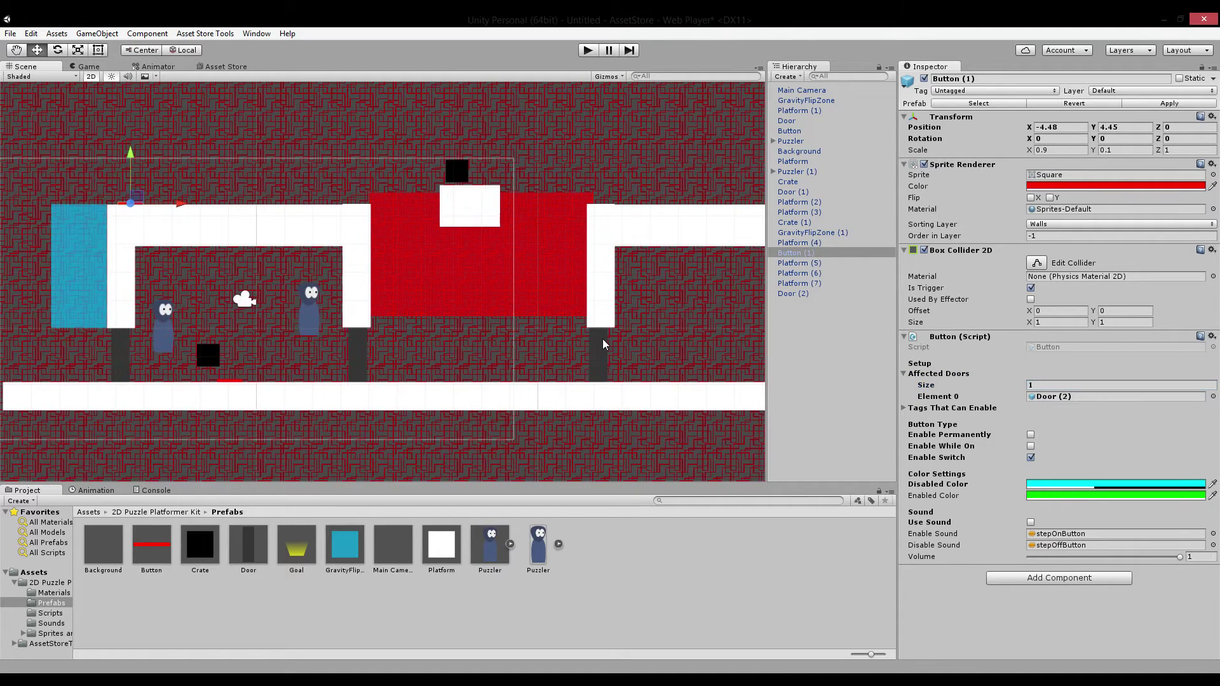
Review the settings of the door beyond the red zone and of the red and blue gravity flip zones
{"action": "left_click", "coordinate": [601, 343]}
{"action": "middle_click_drag", "start_coordinate": [470, 185], "coordinate": [506, 181]}
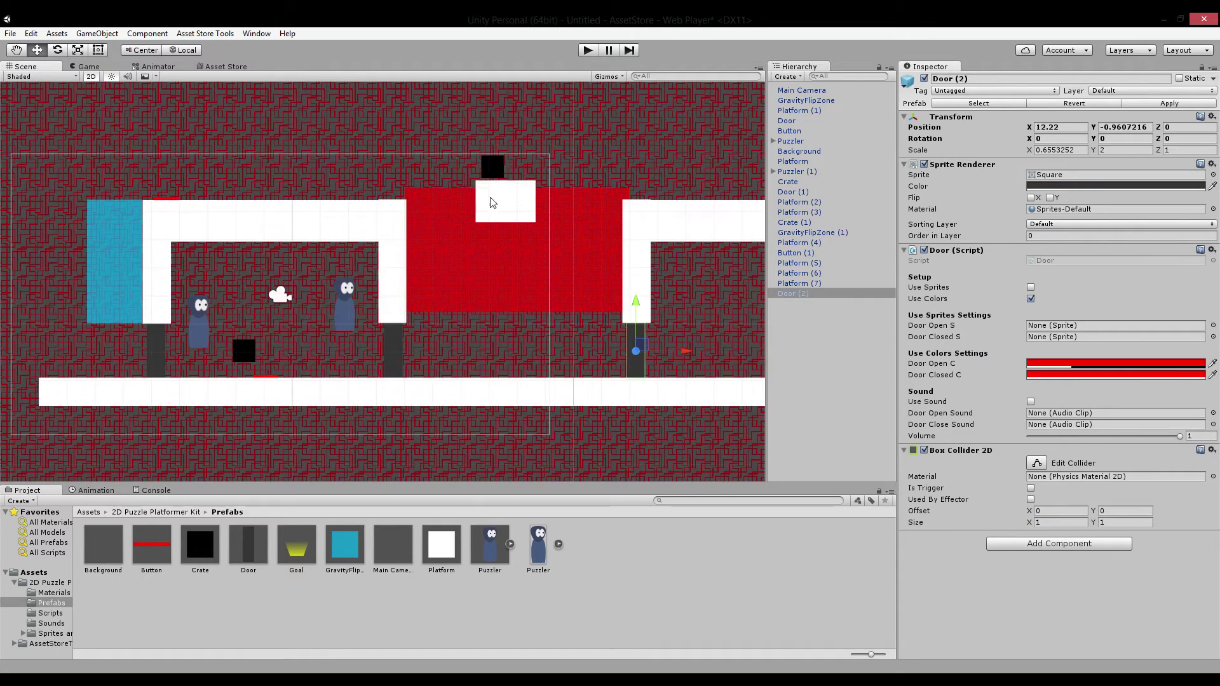
{"action": "left_click", "coordinate": [478, 271]}
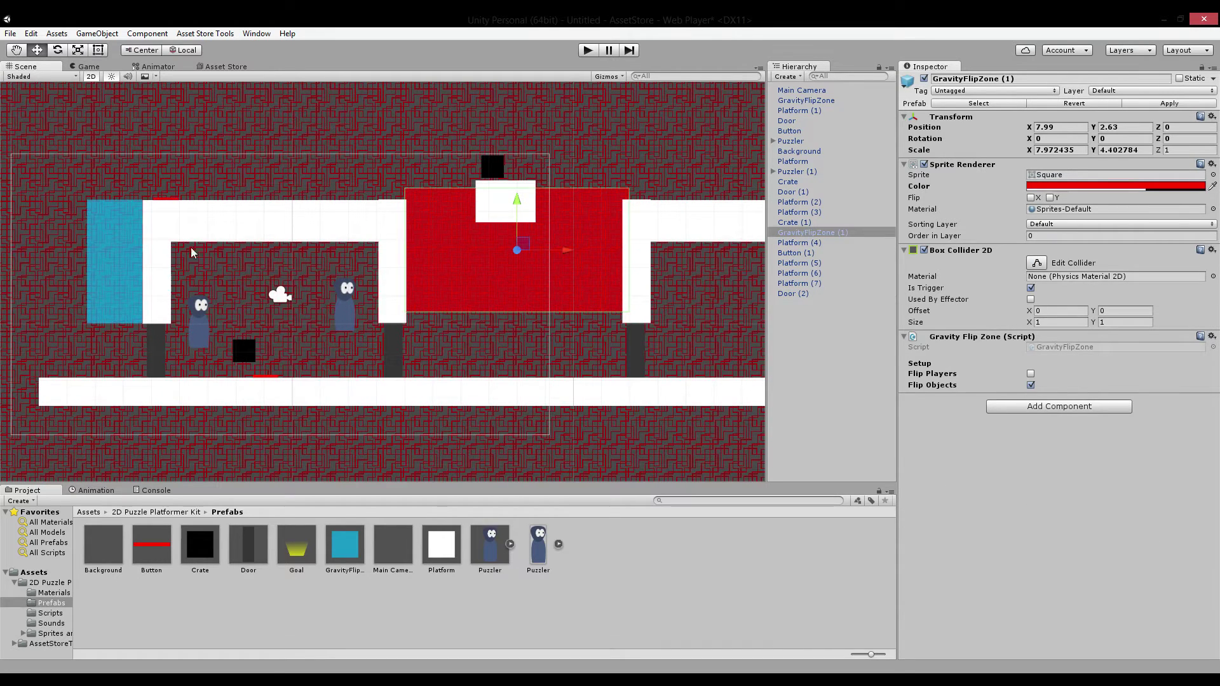
{"action": "left_click", "coordinate": [137, 271]}
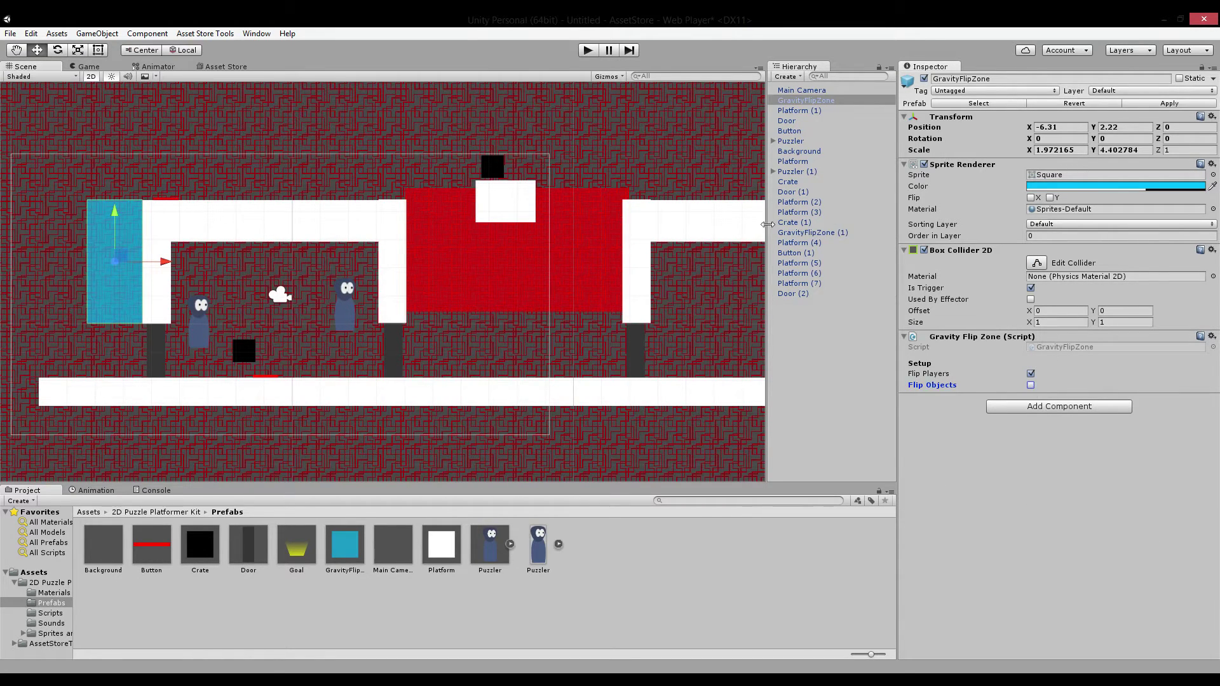
Playtest the level by sending one character up through the blue zone and over the roof button, then stop the test
{"action": "left_click", "coordinate": [587, 51]}
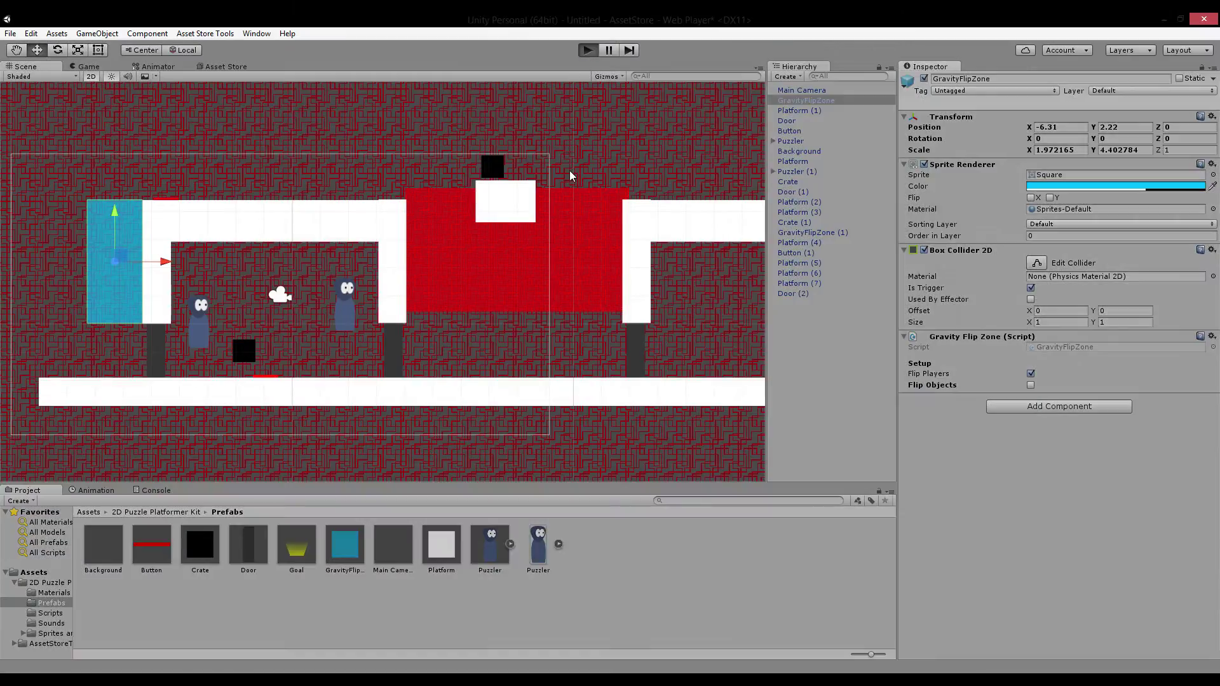
{"action": "key", "text": "Left"}
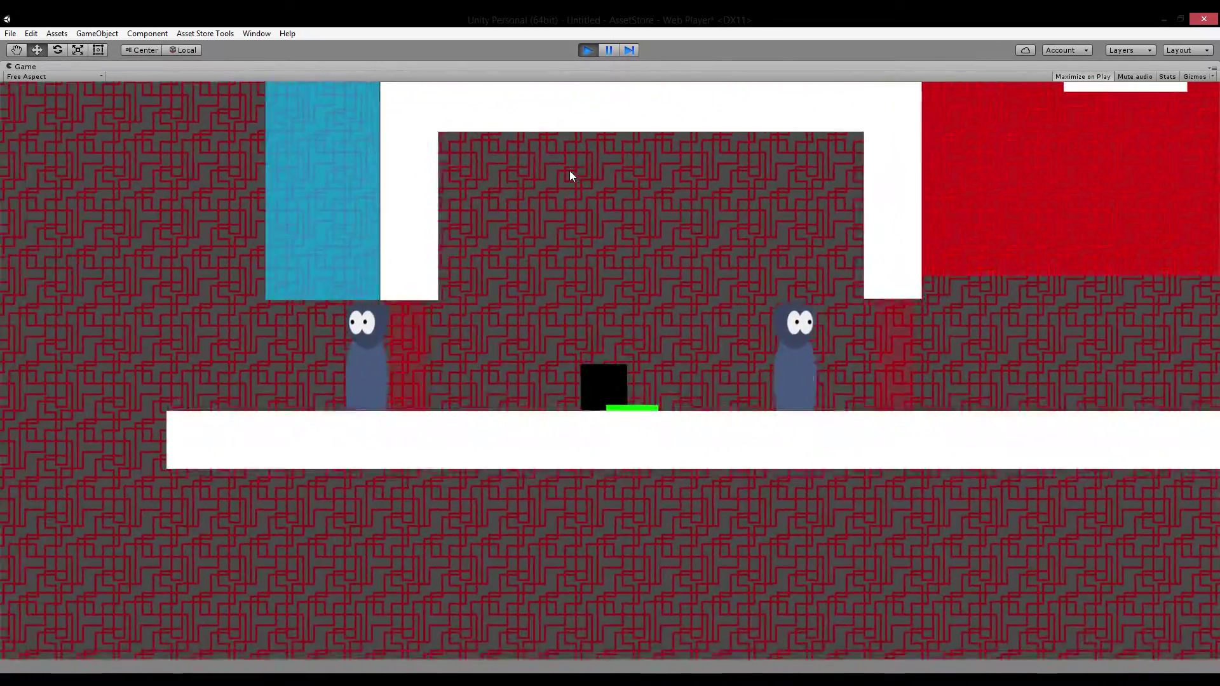
{"action": "key", "text": "Right"}
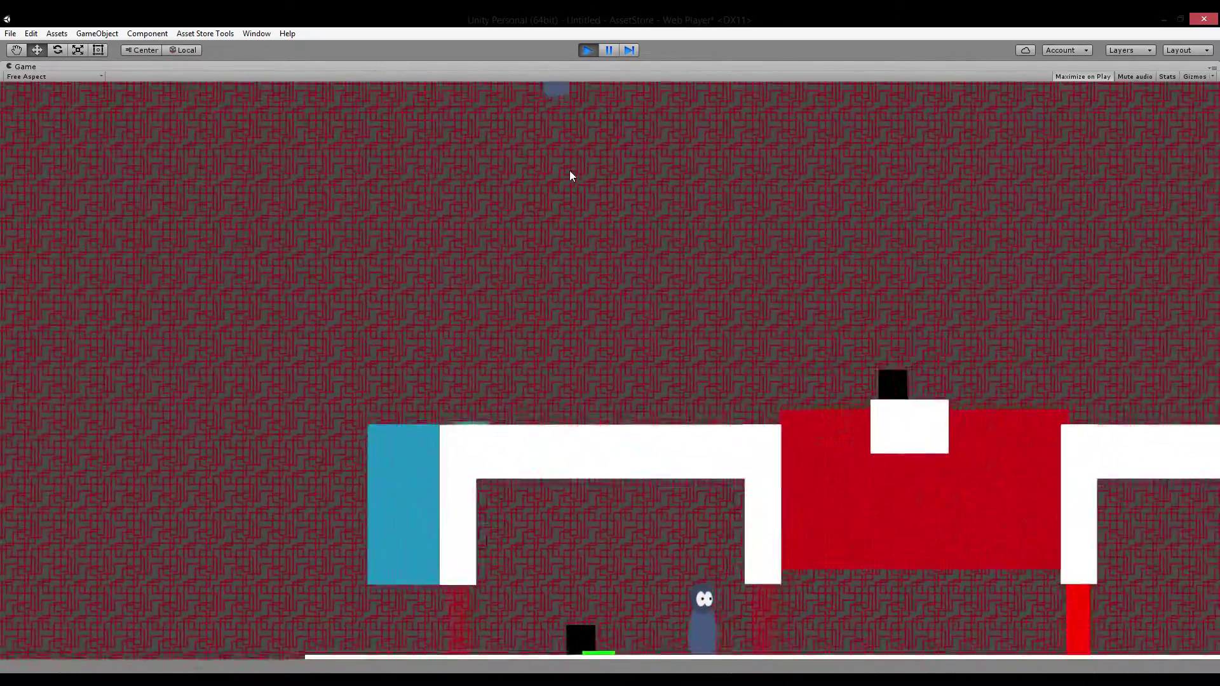
{"action": "key", "text": "Left"}
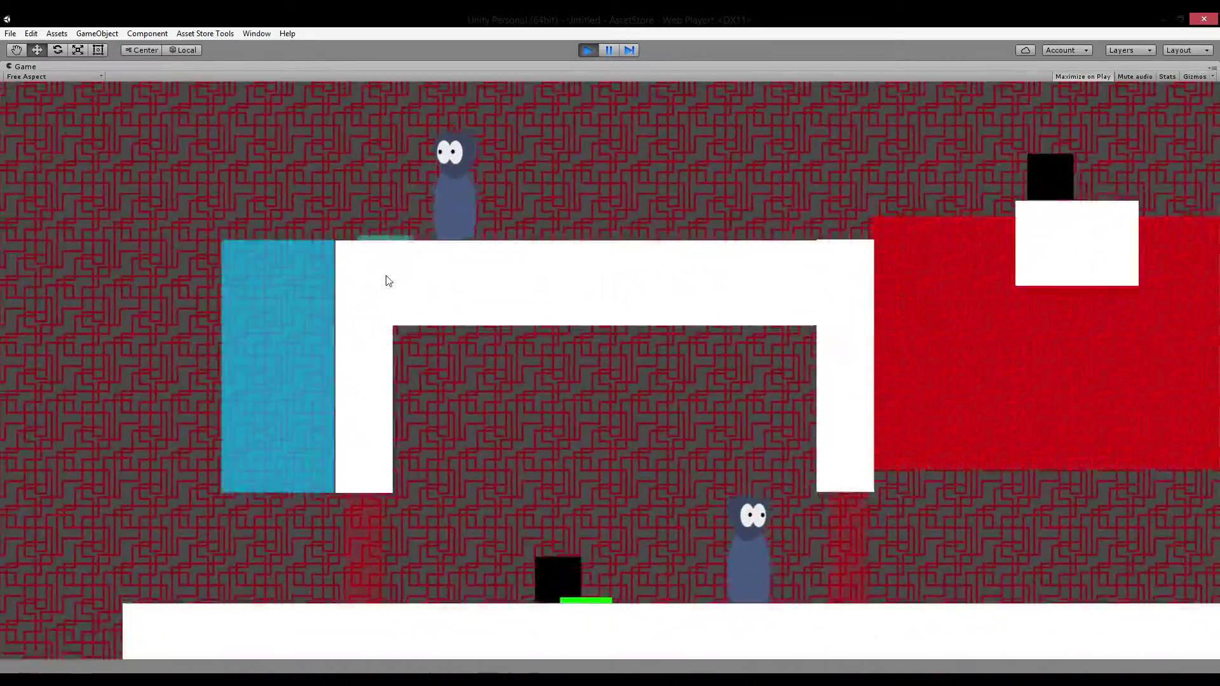
{"action": "key", "text": "Right"}
{"action": "key", "text": "Left"}
{"action": "key", "text": "Right"}
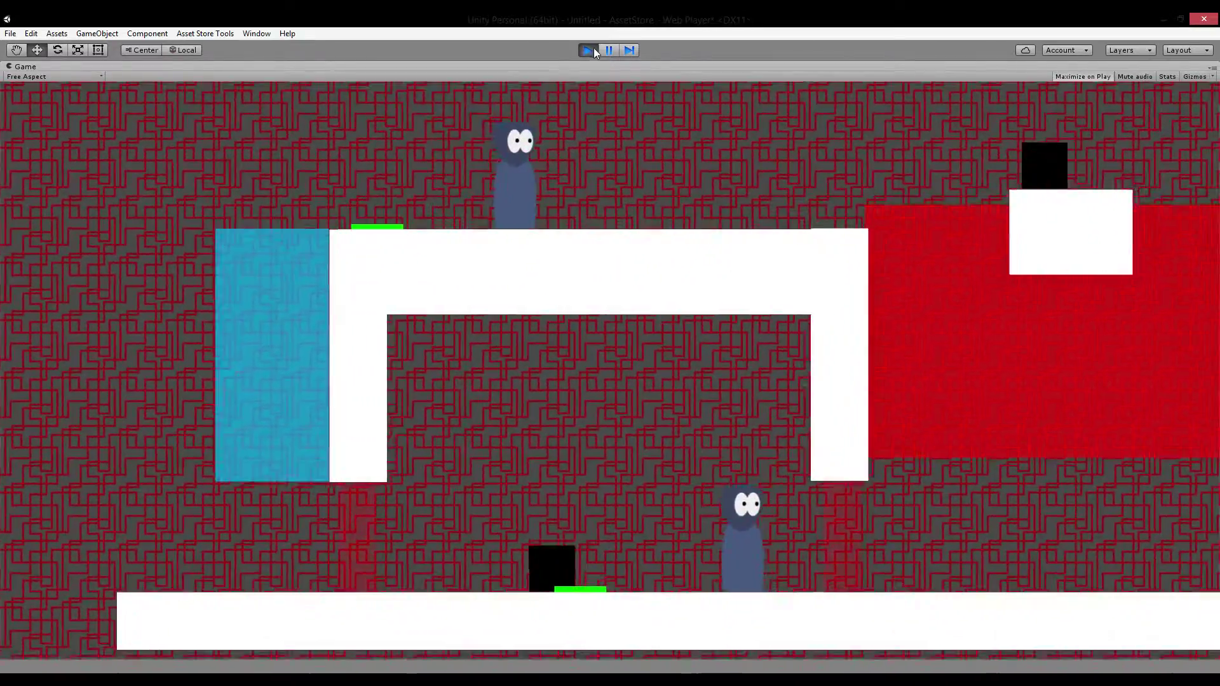
{"action": "left_click", "coordinate": [588, 50]}
Change the roof button's type from switch to Enable While On and run the level again
{"action": "left_click", "coordinate": [169, 201]}
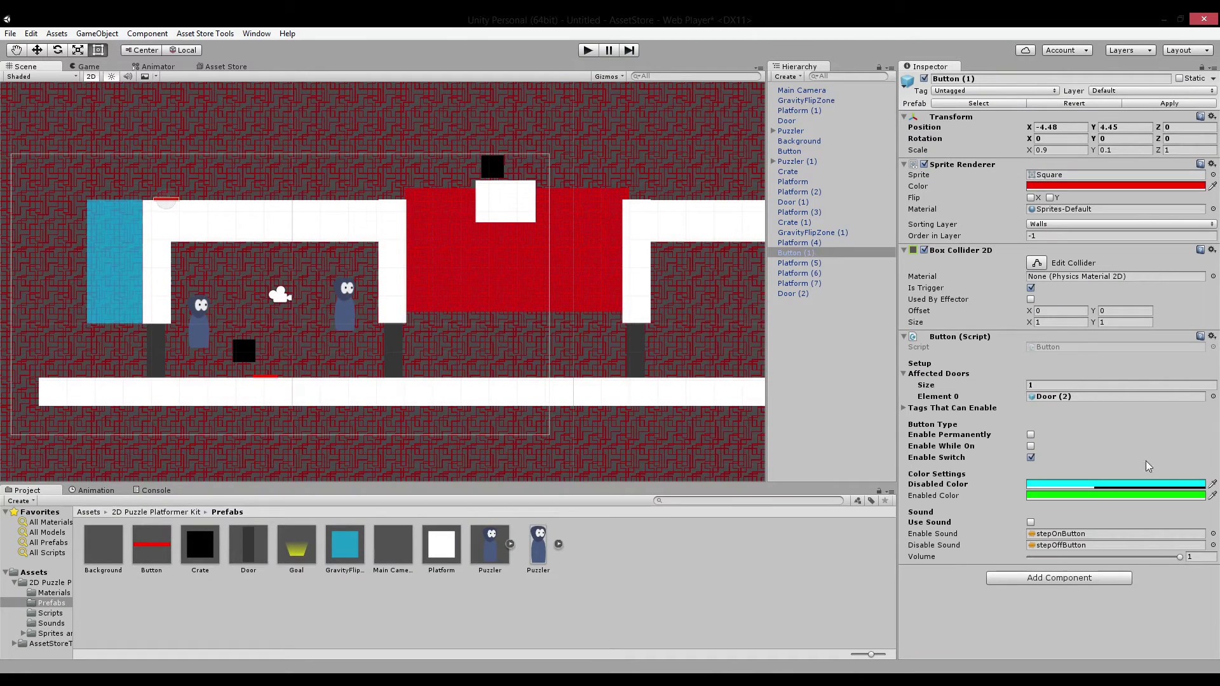
{"action": "left_click", "coordinate": [1030, 445]}
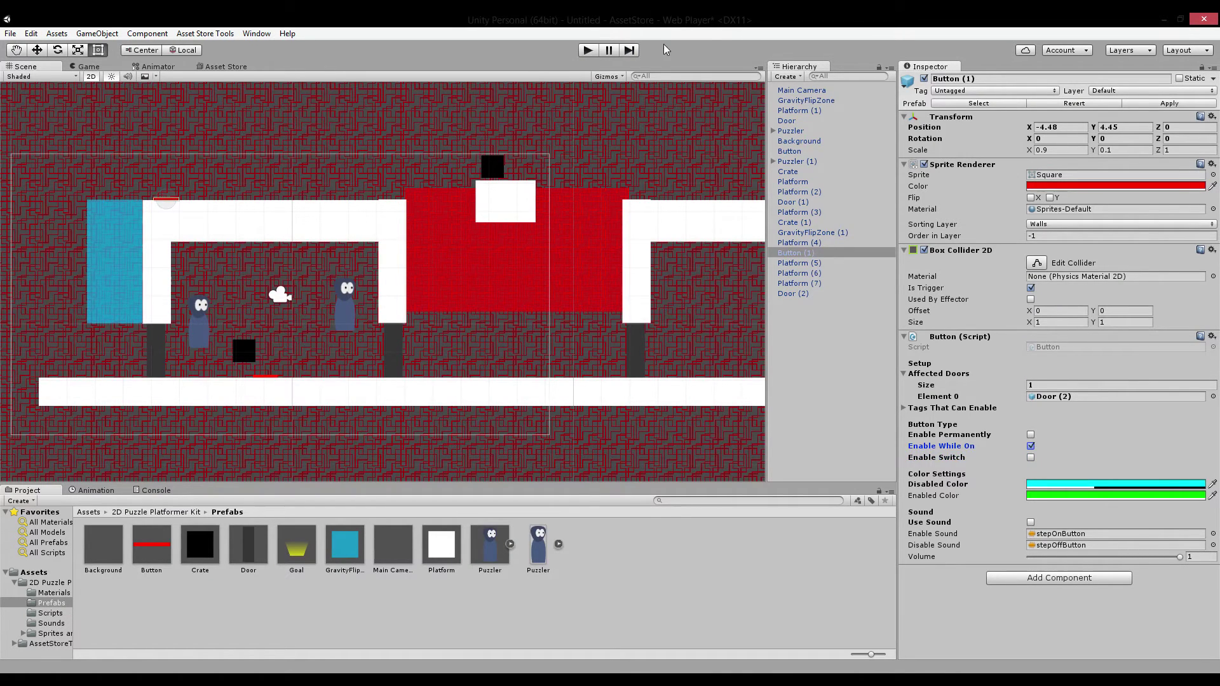
{"action": "left_click", "coordinate": [587, 53]}
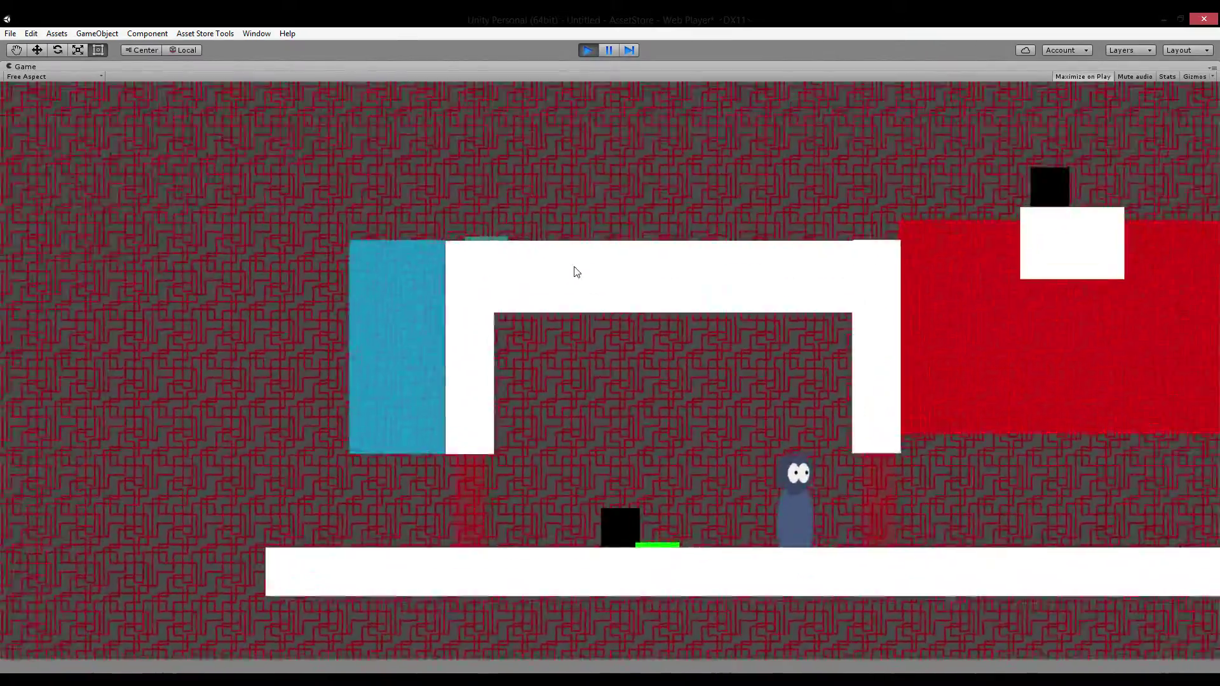
Hold the far door open with one character on the roof button while walking the second character through into the enclosed room
{"action": "key", "text": "Right"}
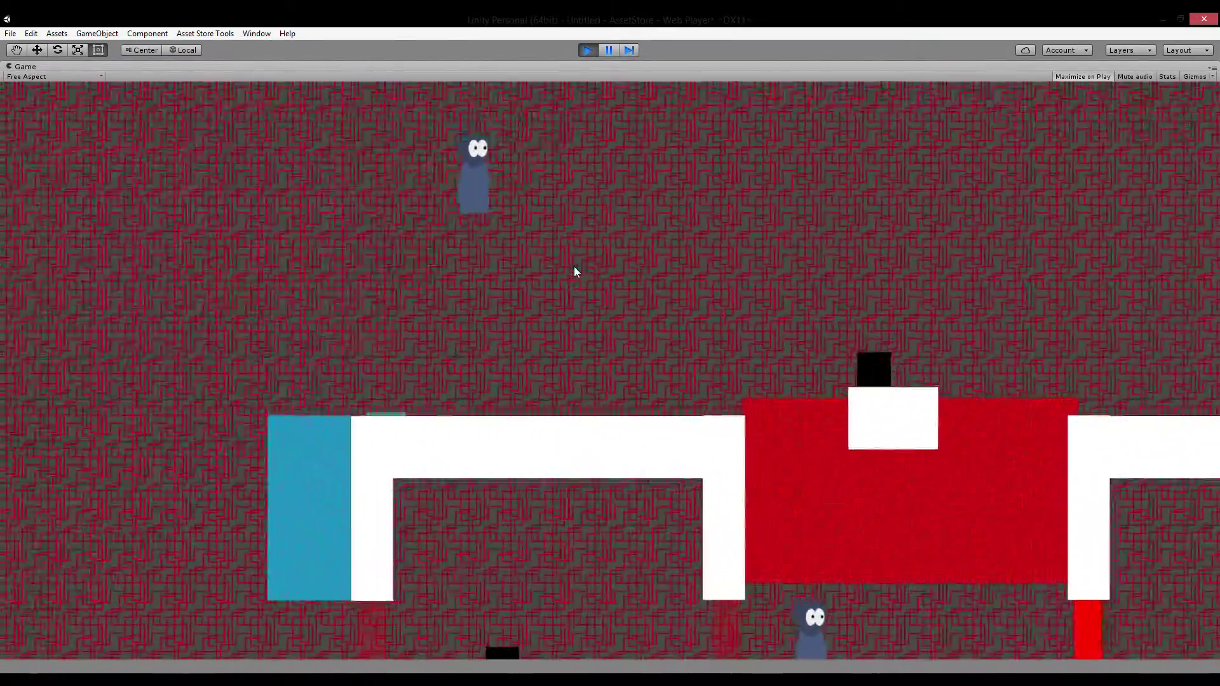
{"action": "key", "text": "Left"}
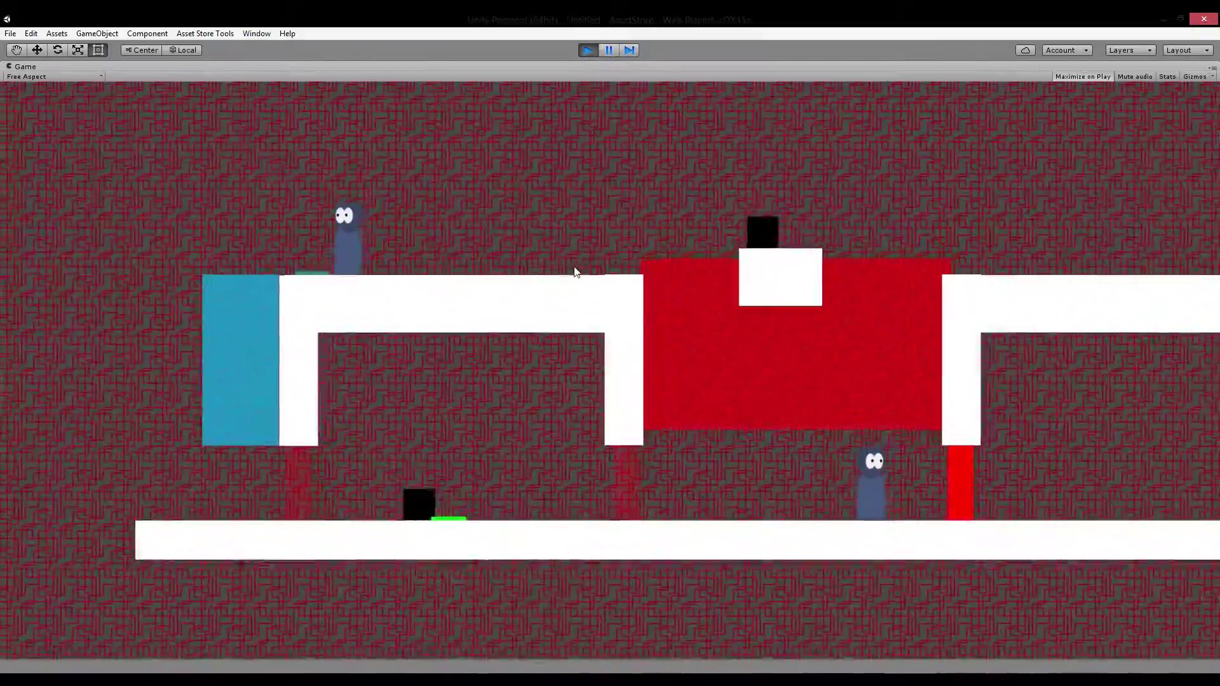
{"action": "key", "text": "Left"}
{"action": "key", "text": "d"}
{"action": "key", "text": "d"}
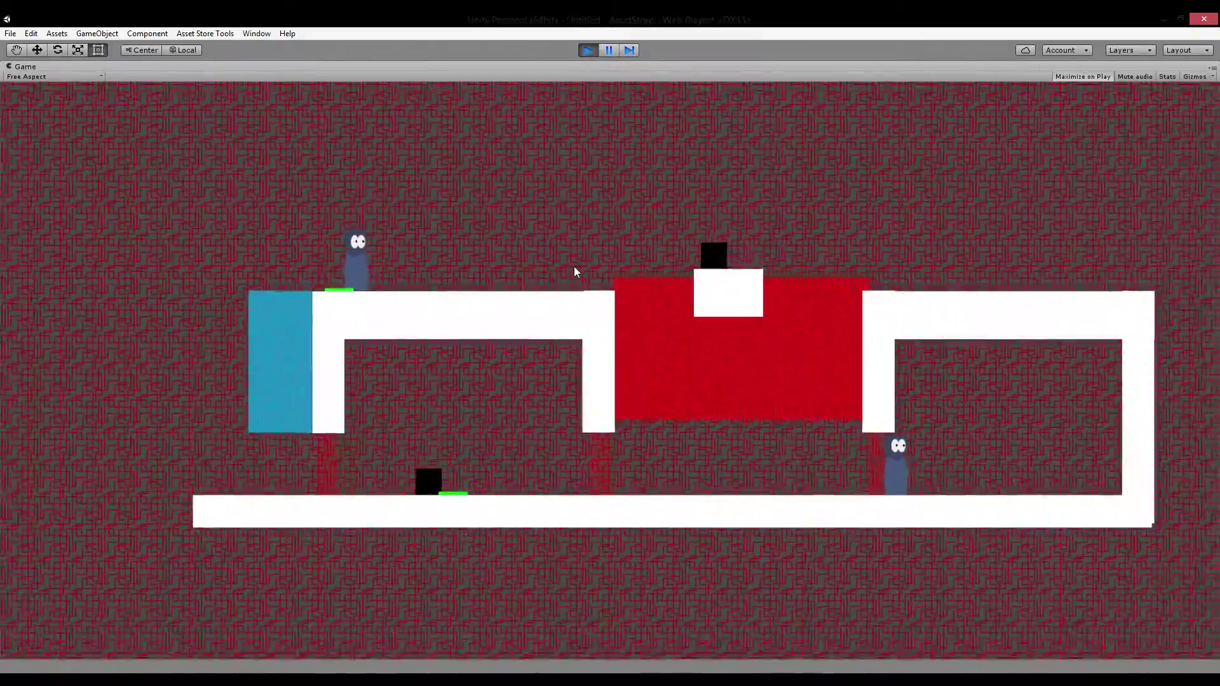
{"action": "key", "text": "Right"}
{"action": "key", "text": "Left"}
{"action": "key", "text": "Right"}
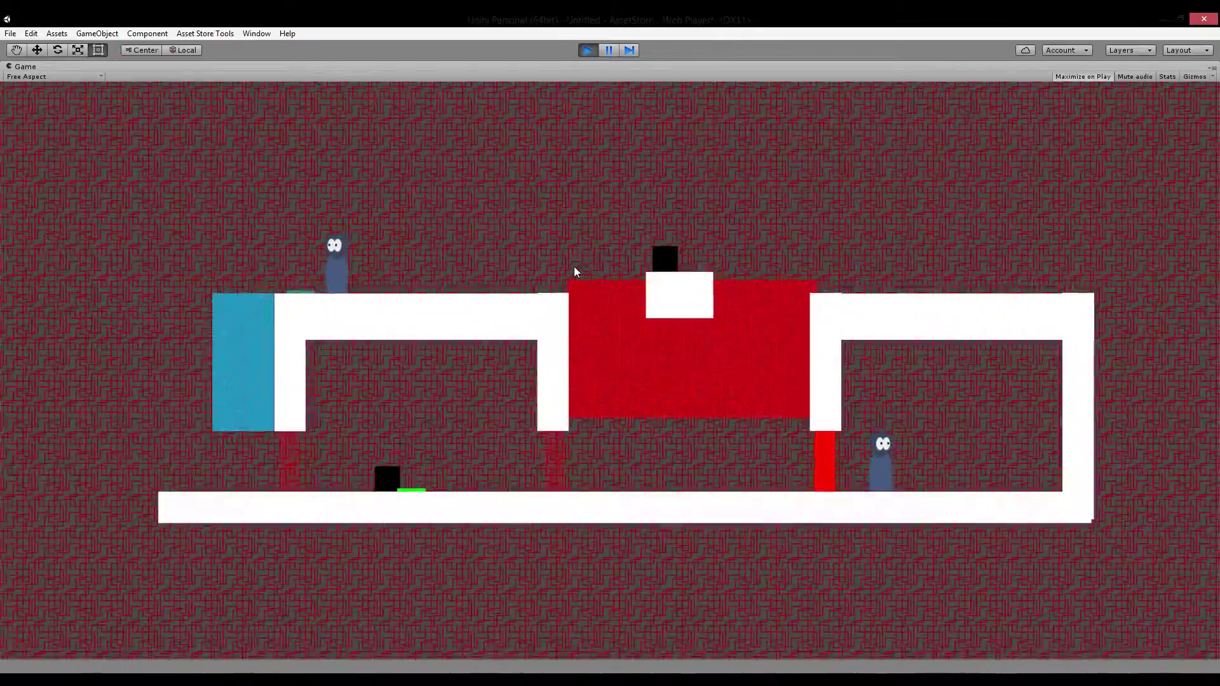
Jump the roof character onto the floating platform, knock the crate off and push it along the roof onto the button
{"action": "key", "text": "Right"}
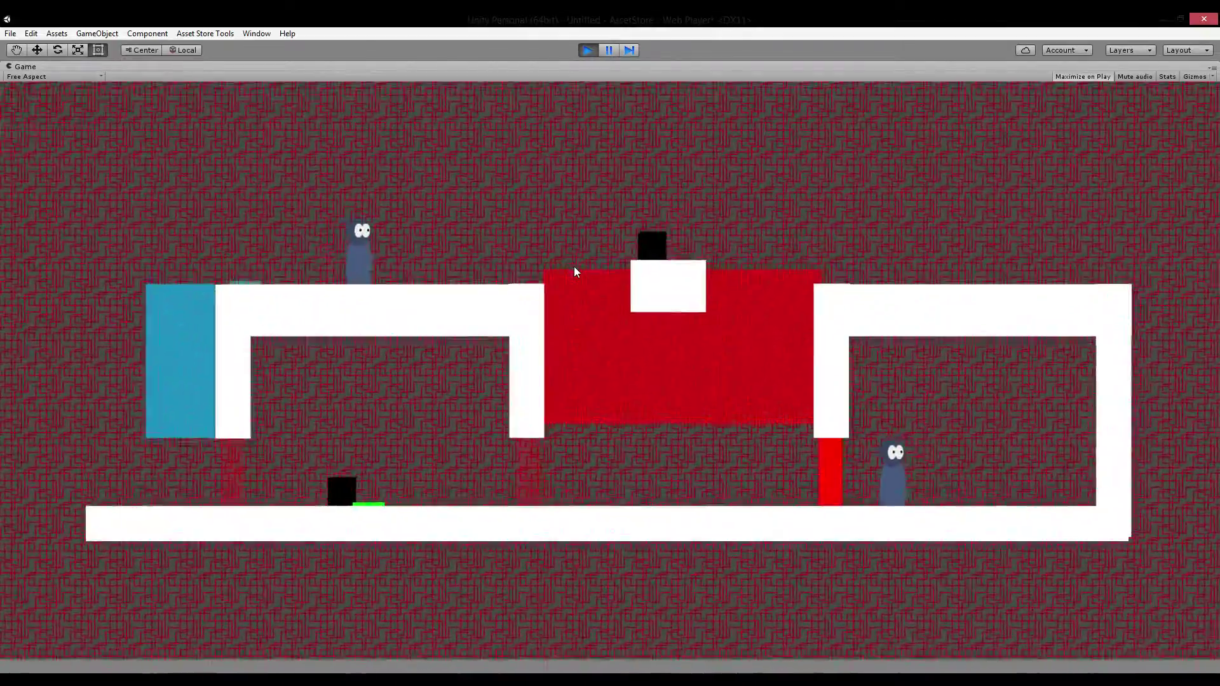
{"action": "key", "text": "Right"}
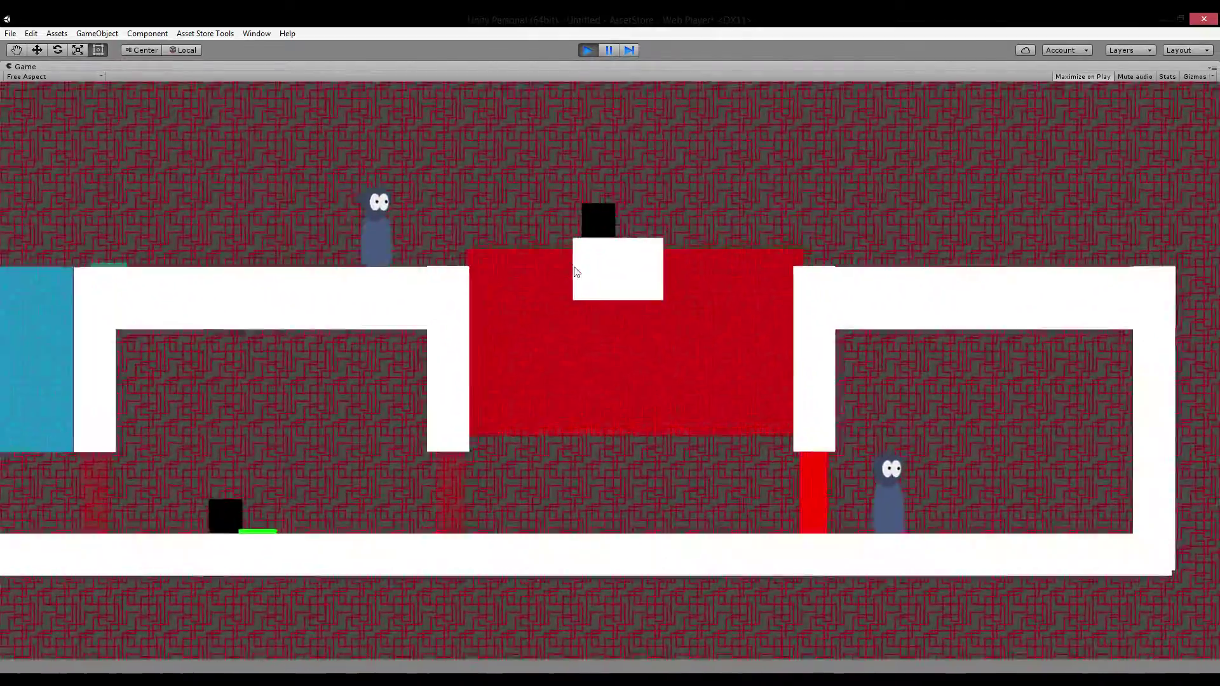
{"action": "key", "text": "Up"}
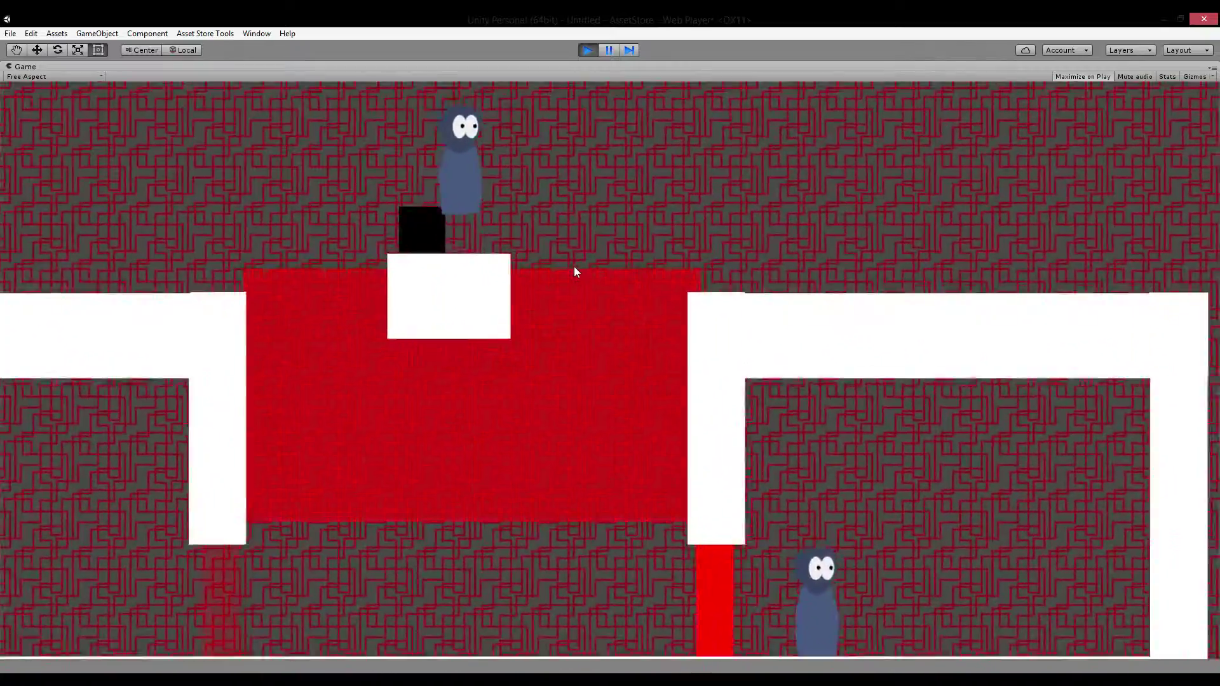
{"action": "key", "text": "Left"}
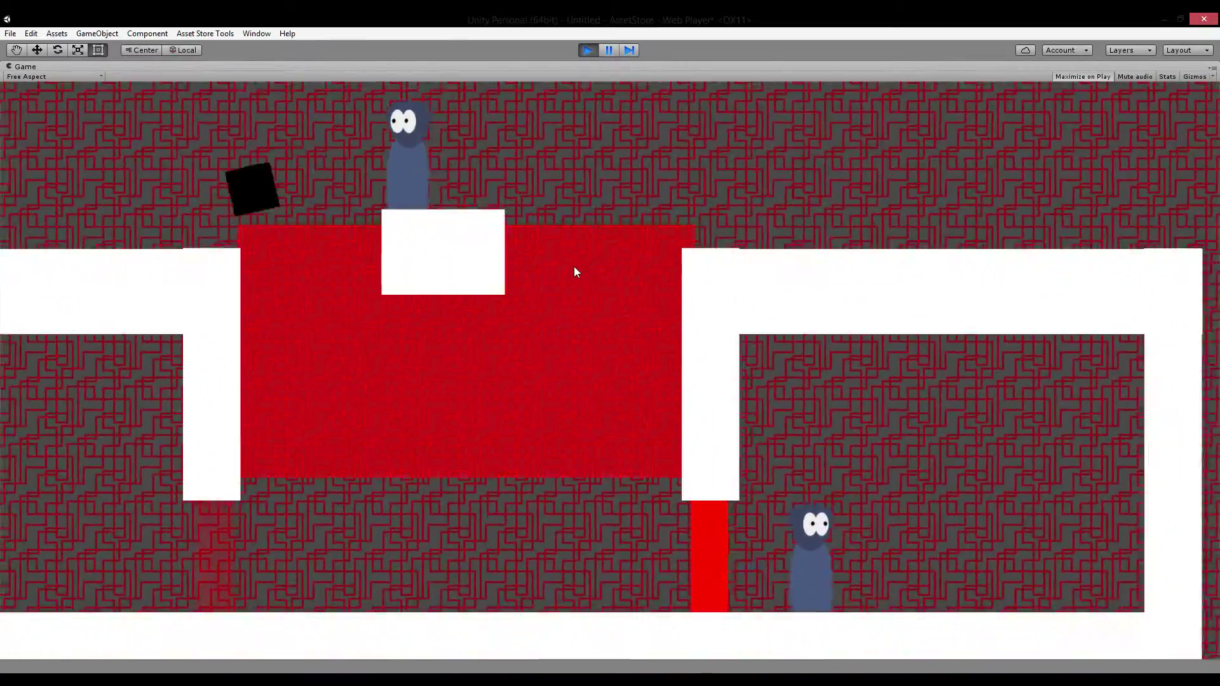
{"action": "key", "text": "Up"}
{"action": "key", "text": "Left"}
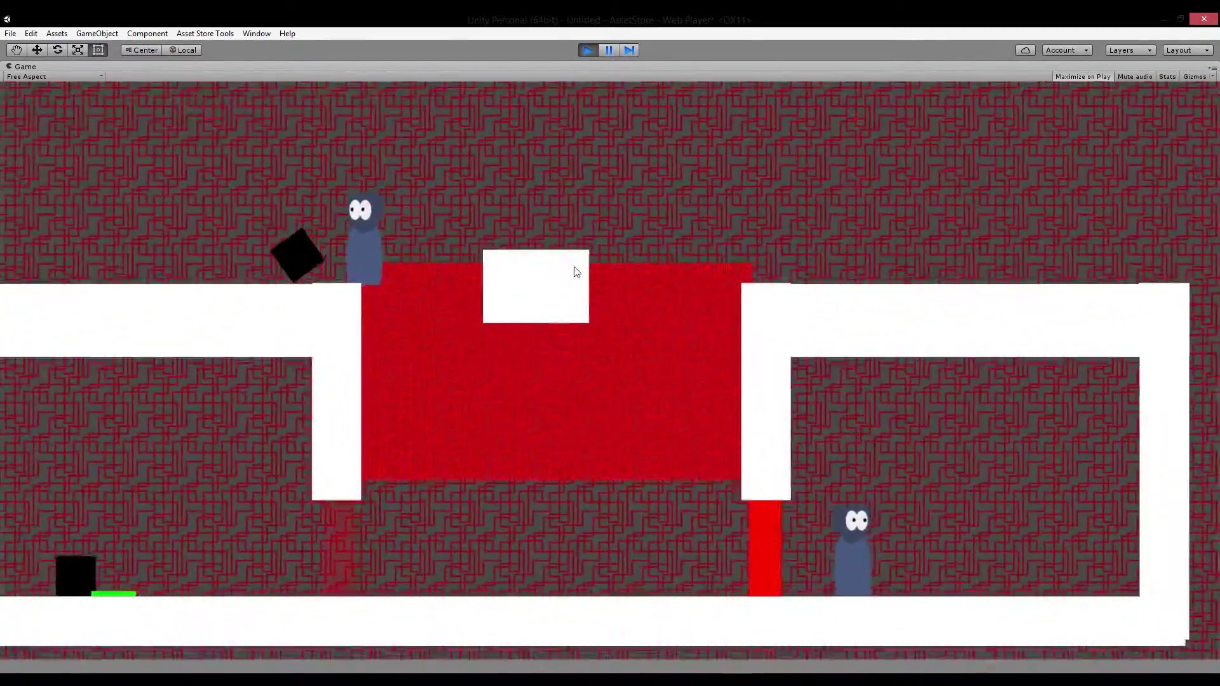
{"action": "key", "text": "Left"}
{"action": "key", "text": "Left"}
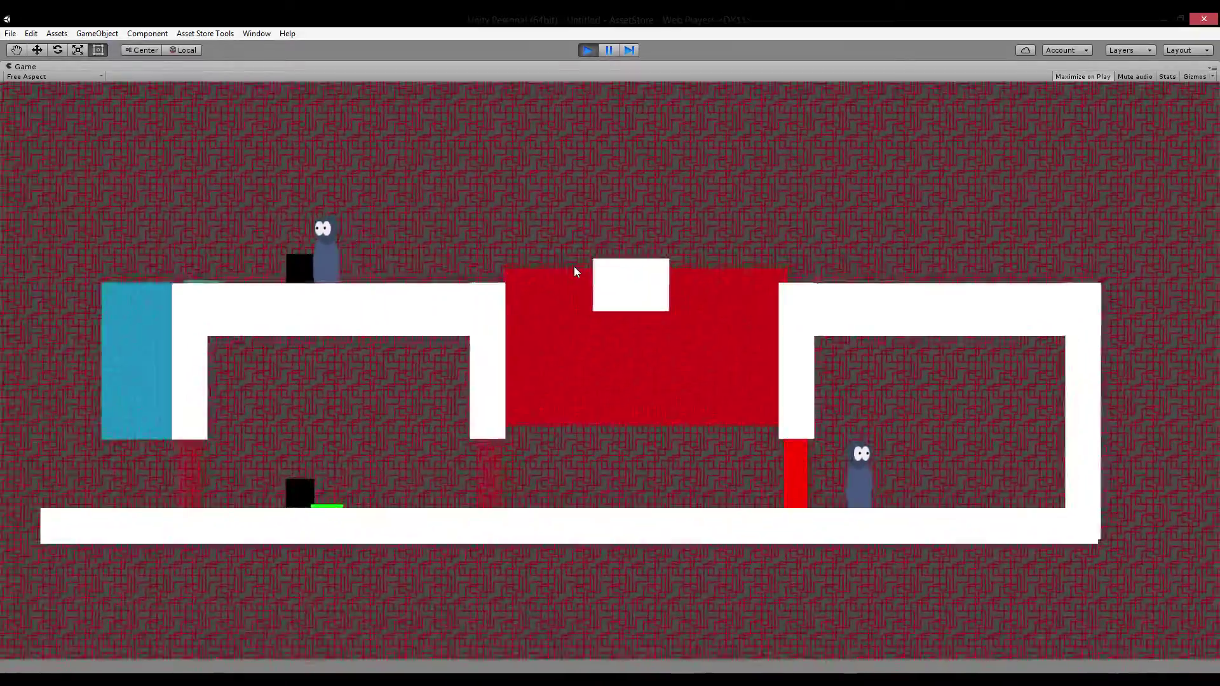
{"action": "key", "text": "Right"}
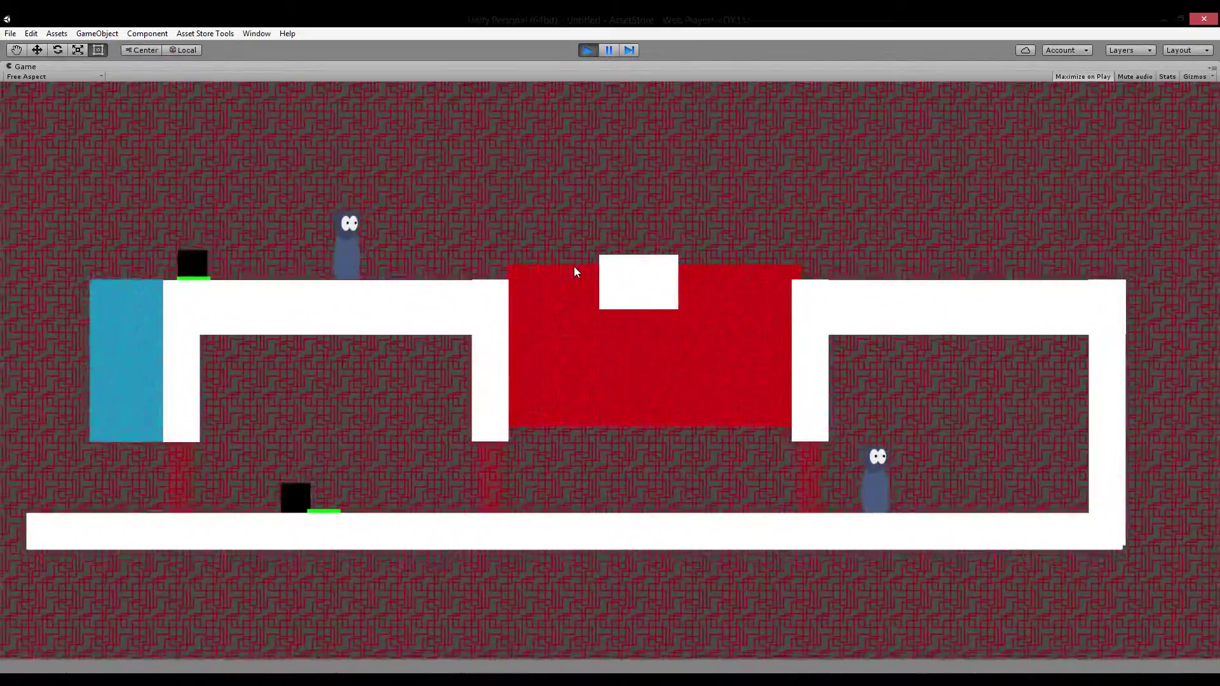
Lead the roof character down through the red zone and the far door to join the other character, then end the playtest
{"action": "key", "text": "Right"}
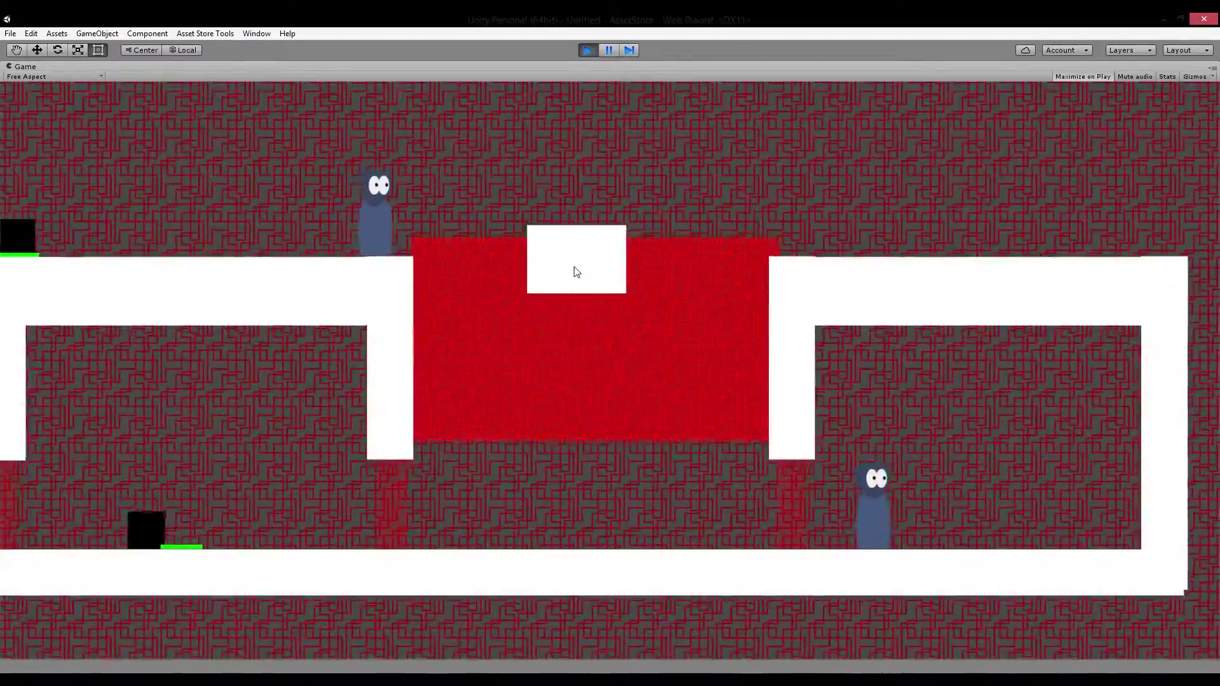
{"action": "key", "text": "Left"}
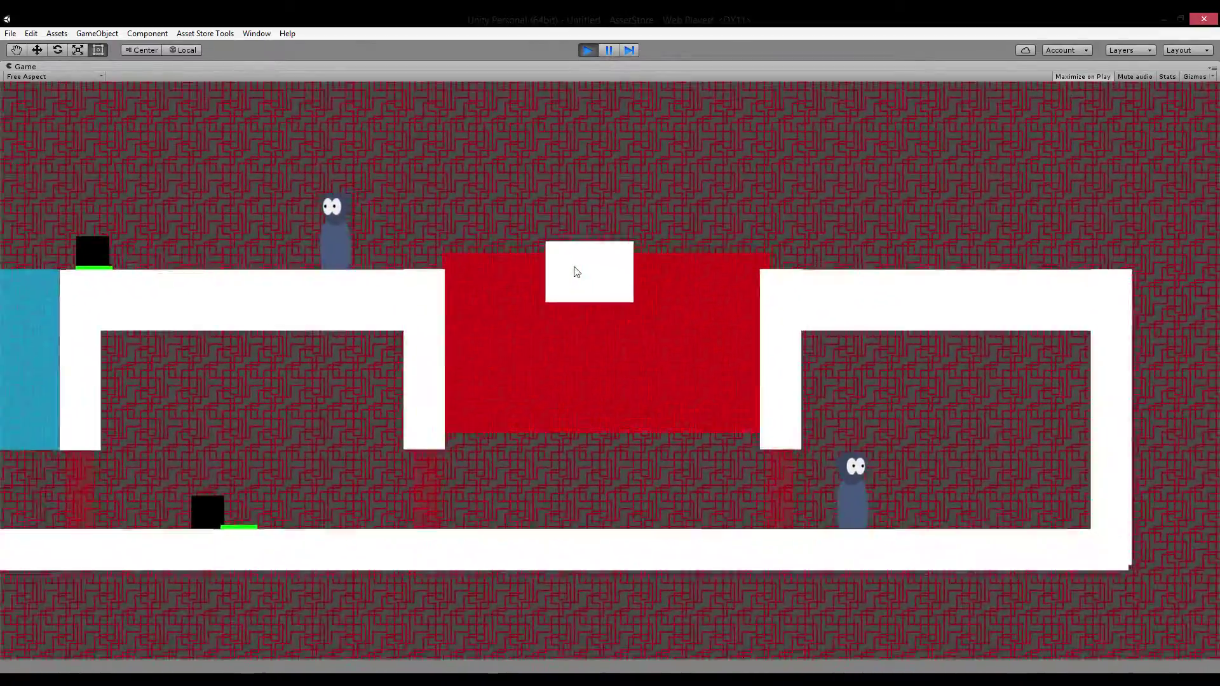
{"action": "key", "text": "Right"}
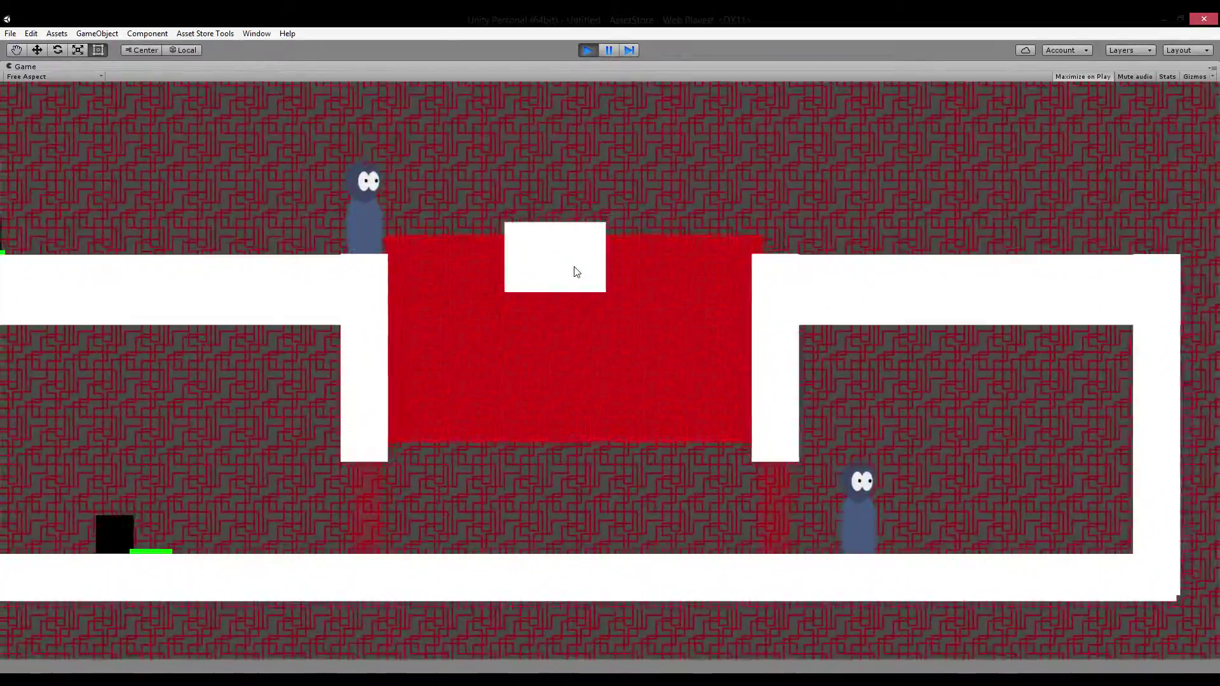
{"action": "key", "text": "Right"}
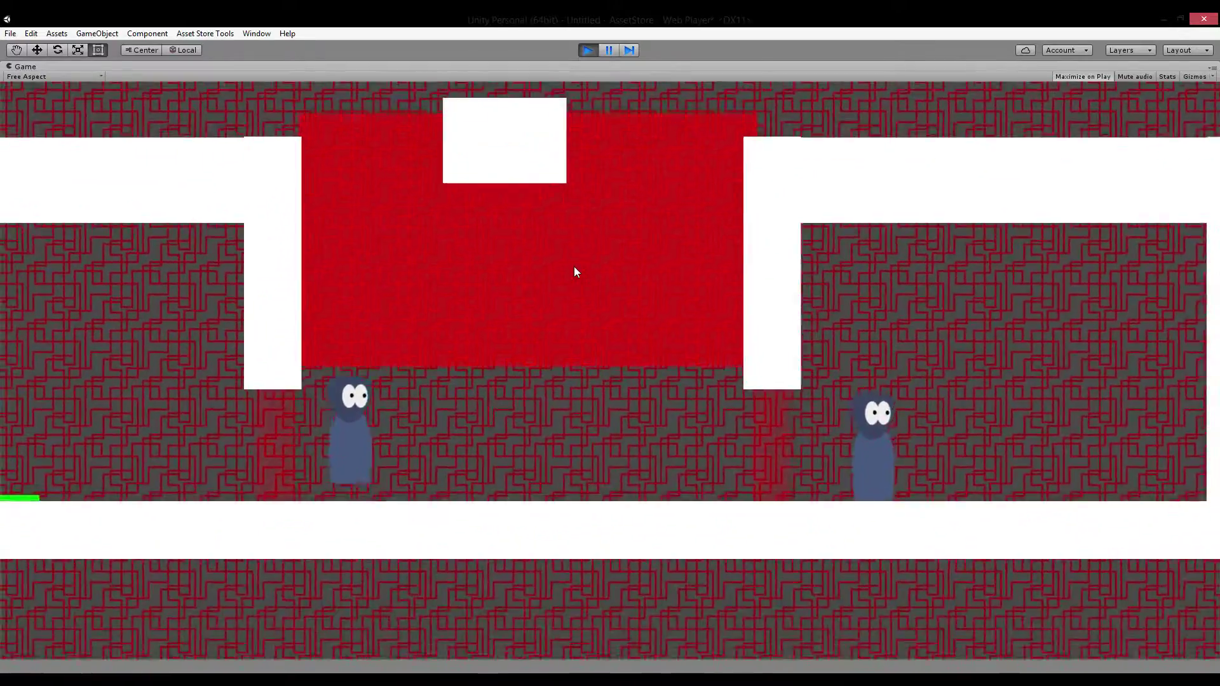
{"action": "key", "text": "space"}
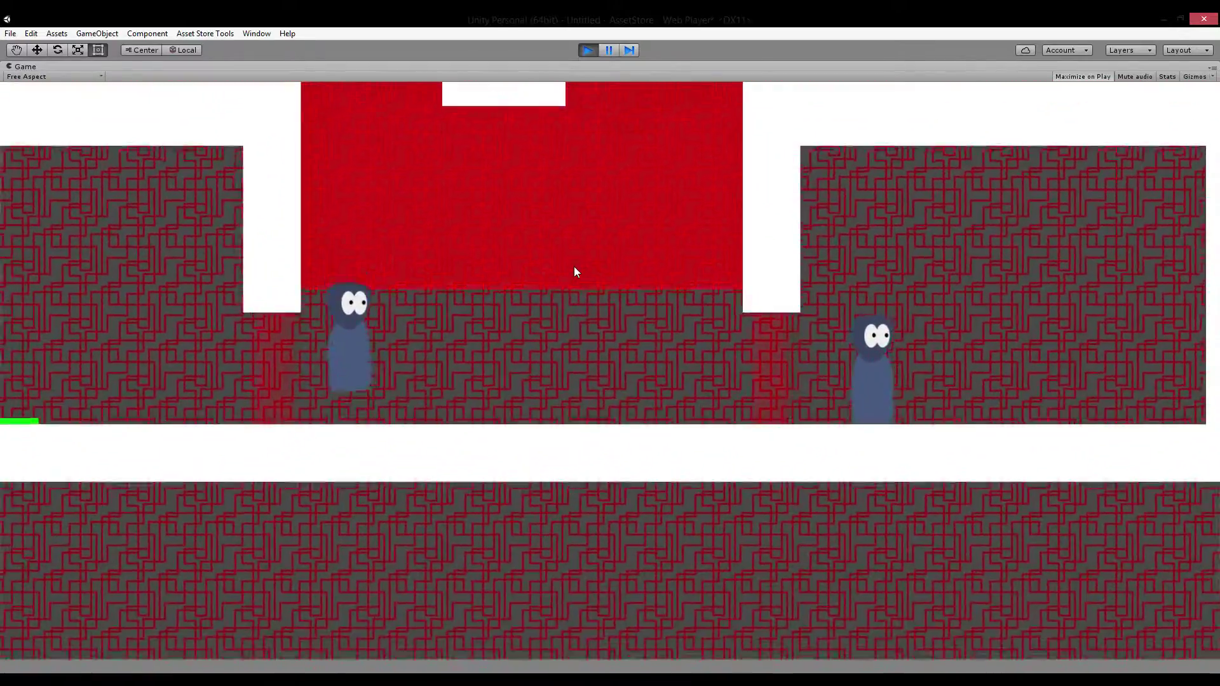
{"action": "key", "text": "Right"}
{"action": "key", "text": "Right"}
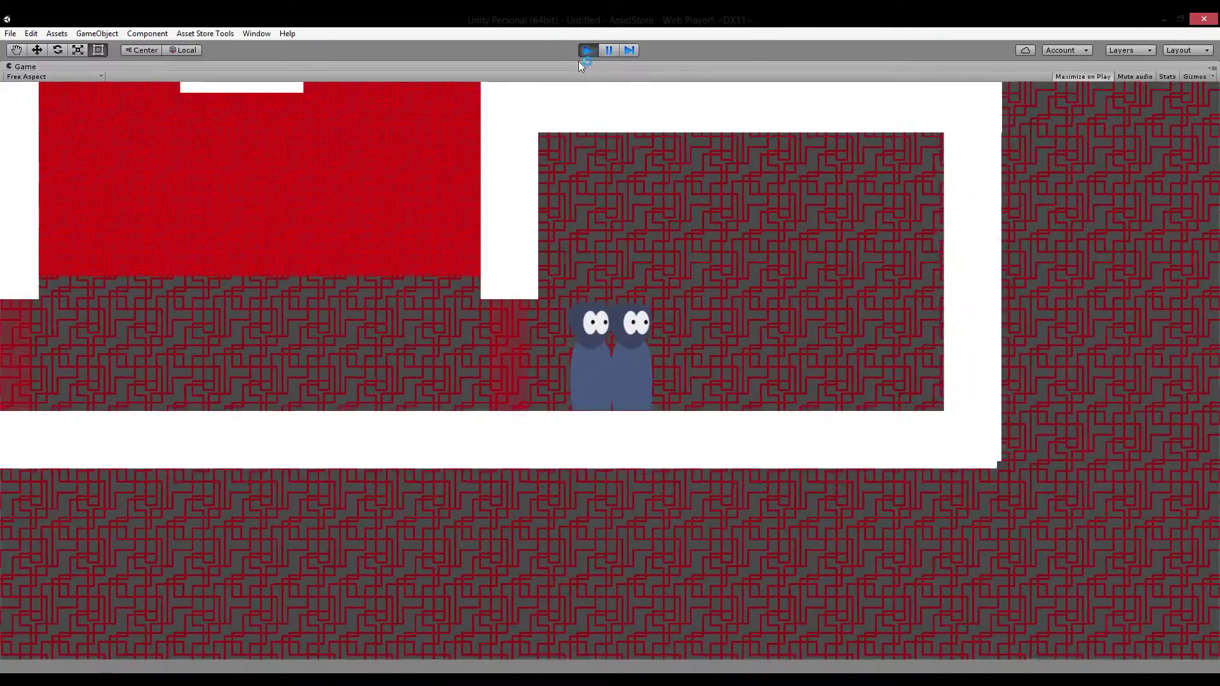
{"action": "left_click", "coordinate": [587, 51]}
{"action": "middle_click_drag", "start_coordinate": [637, 359], "coordinate": [284, 297]}
{"action": "scroll", "coordinate": [286, 310], "scroll_direction": "up", "scroll_amount": 7}
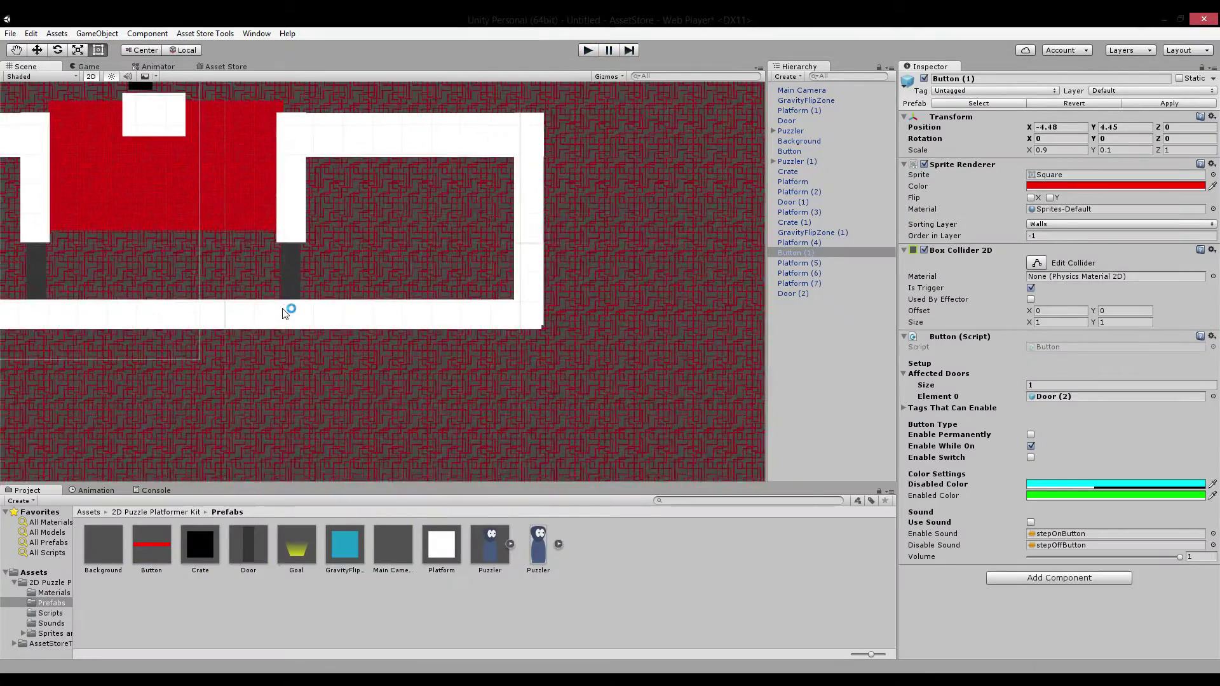
Place a Goal prefab on the floor of the enclosed room behind the far door
{"action": "middle_click_drag", "start_coordinate": [349, 255], "coordinate": [381, 445]}
{"action": "scroll", "coordinate": [381, 444], "scroll_direction": "up", "scroll_amount": 4}
{"action": "middle_click_drag", "start_coordinate": [391, 370], "coordinate": [390, 263]}
{"action": "scroll", "coordinate": [390, 263], "scroll_direction": "up", "scroll_amount": 4}
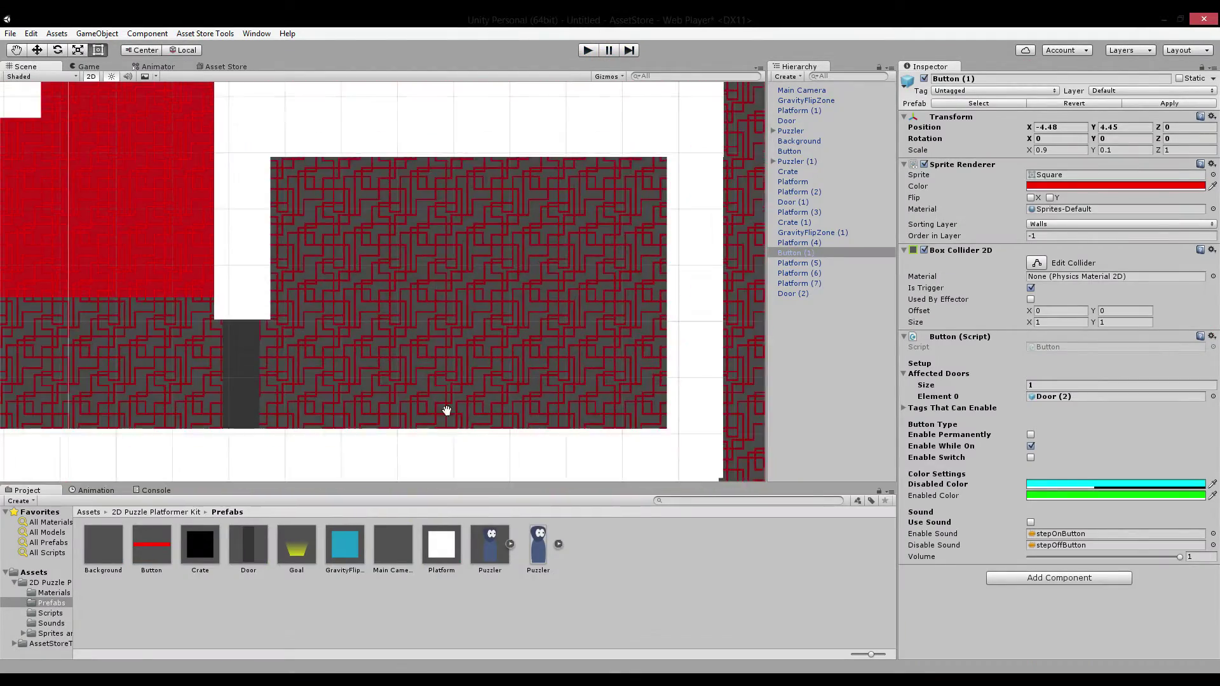
{"action": "middle_click_drag", "start_coordinate": [446, 410], "coordinate": [451, 356]}
{"action": "scroll", "coordinate": [432, 354], "scroll_direction": "up", "scroll_amount": 5}
{"action": "left_click_drag", "start_coordinate": [309, 541], "coordinate": [498, 272]}
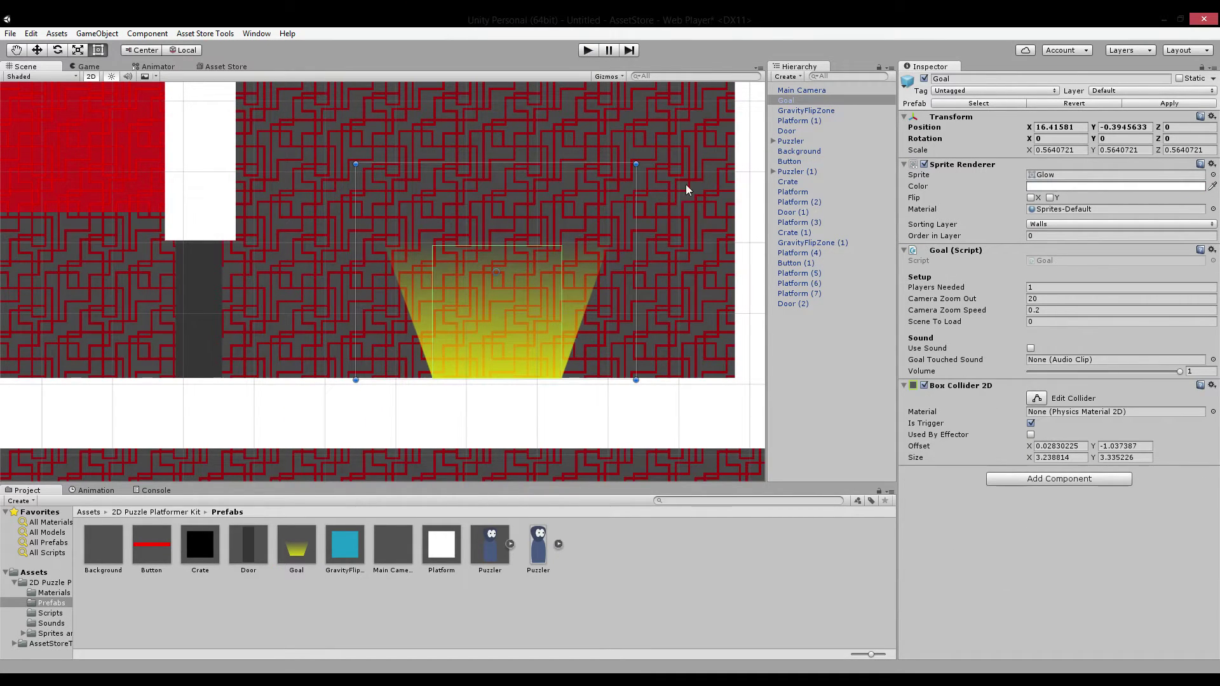
Examine the goal's Players Needed setting in relation to the characters and layout of the level
{"action": "scroll", "coordinate": [699, 267], "scroll_direction": "down", "scroll_amount": 7}
{"action": "middle_click_drag", "start_coordinate": [637, 225], "coordinate": [459, 190]}
{"action": "middle_click_drag", "start_coordinate": [496, 249], "coordinate": [661, 400]}
{"action": "middle_click_drag", "start_coordinate": [477, 366], "coordinate": [489, 235]}
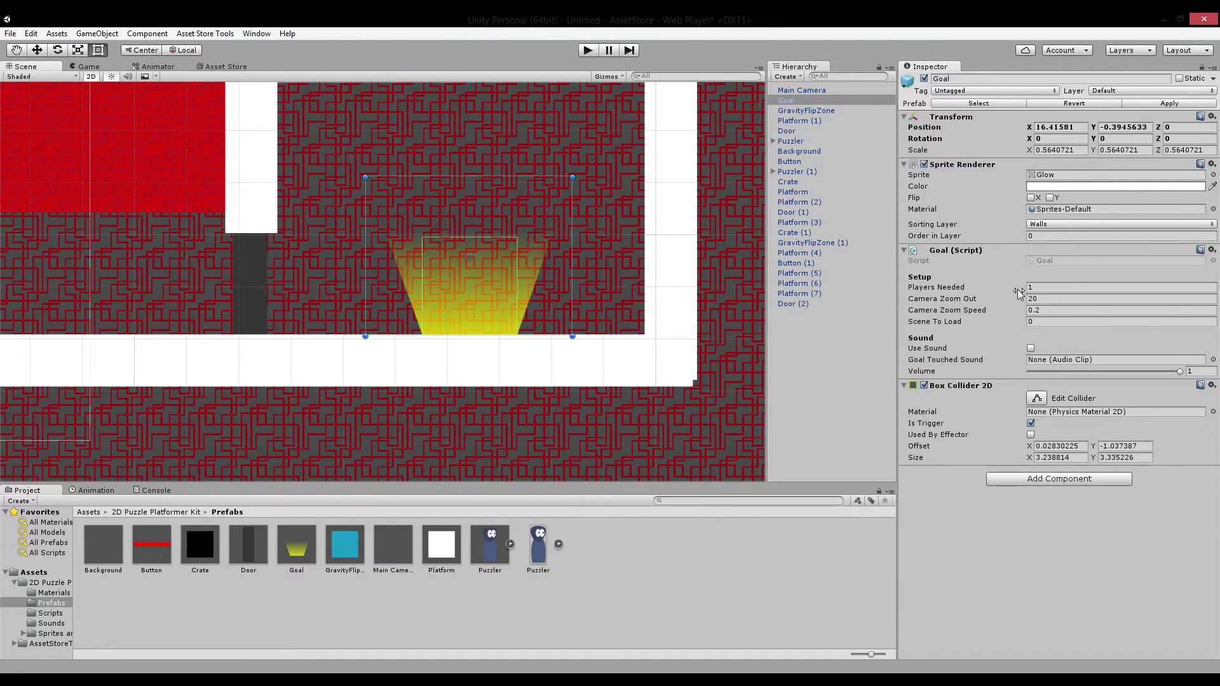
{"action": "left_click", "coordinate": [1054, 288]}
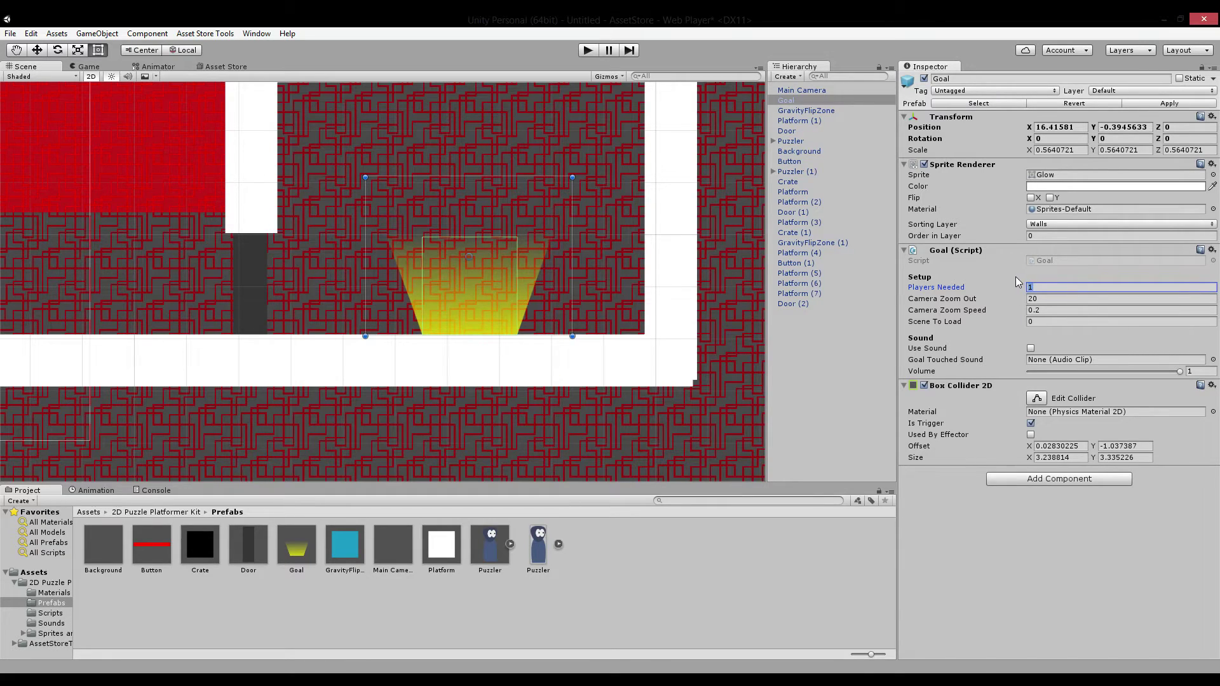
{"action": "scroll", "coordinate": [546, 247], "scroll_direction": "down", "scroll_amount": 2}
{"action": "scroll", "coordinate": [555, 240], "scroll_direction": "down", "scroll_amount": 2}
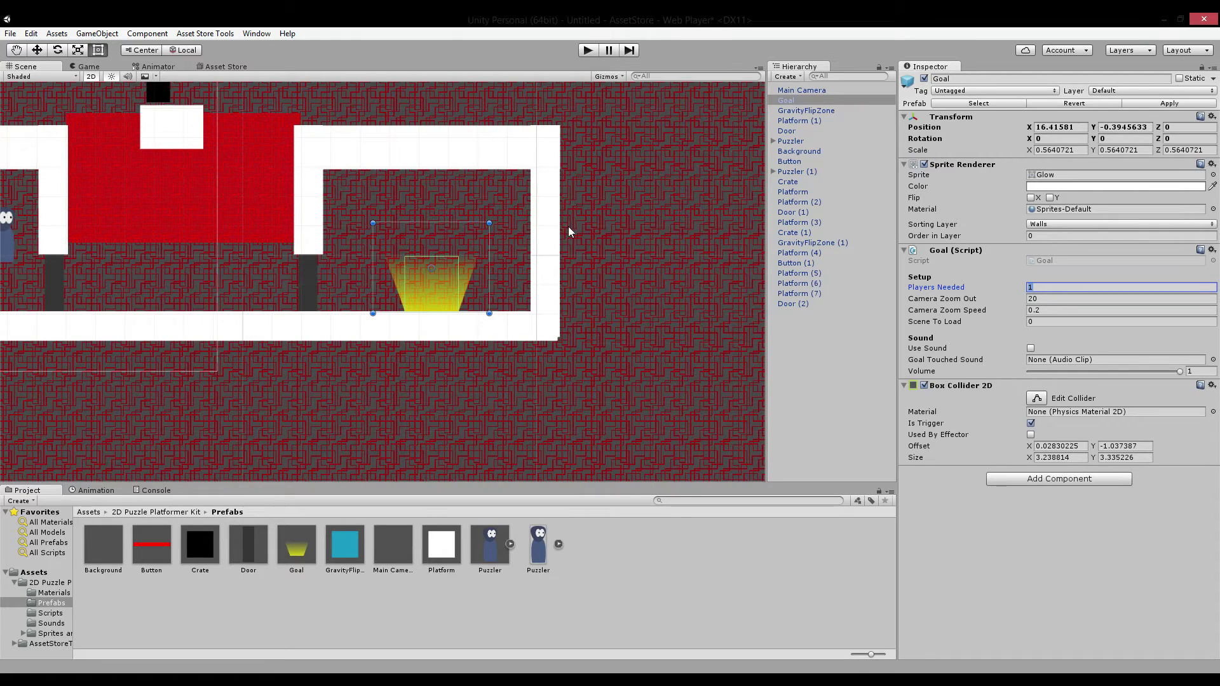
{"action": "middle_click_drag", "start_coordinate": [691, 195], "coordinate": [688, 237]}
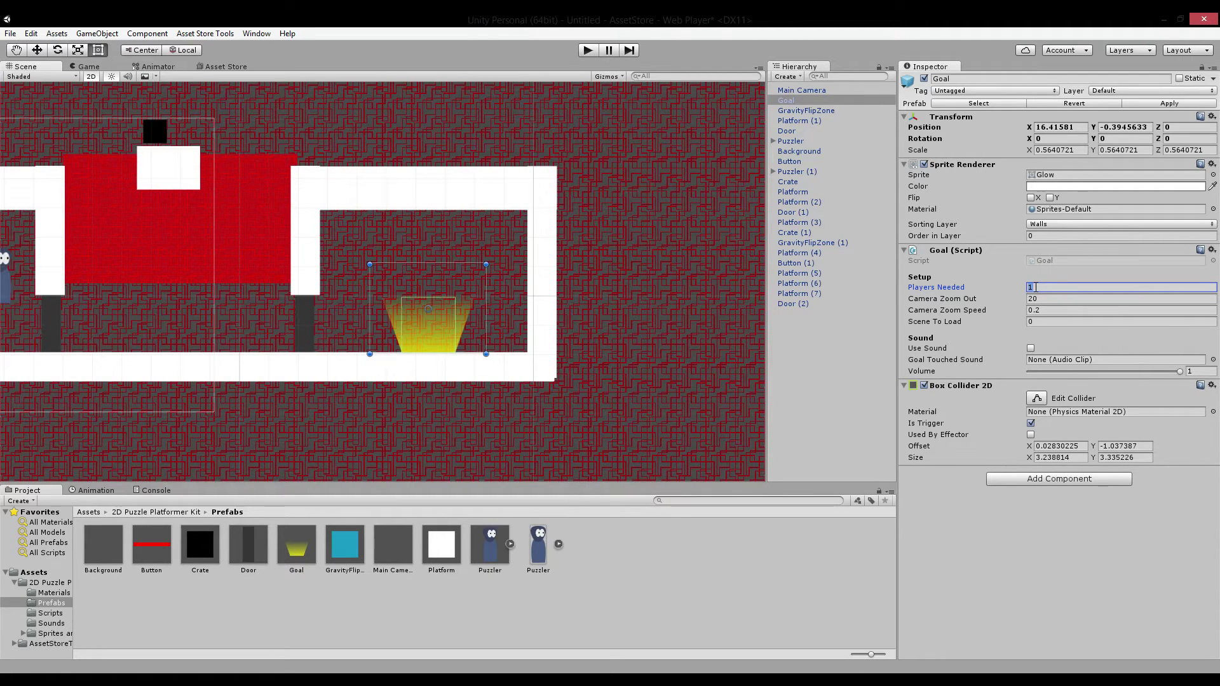
{"action": "middle_click_drag", "start_coordinate": [221, 246], "coordinate": [425, 239]}
{"action": "scroll", "coordinate": [537, 233], "scroll_direction": "up", "scroll_amount": 1}
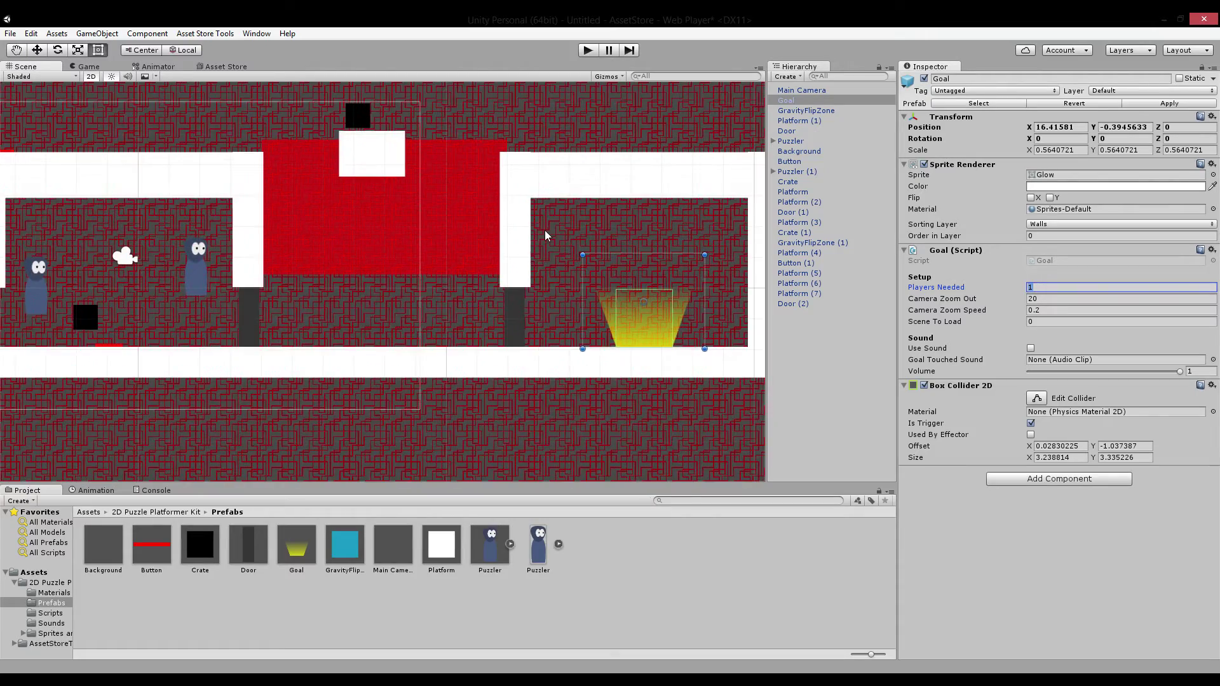
Tint the graphic sprite of the second character, Puzzler (1), solid black
{"action": "middle_click_drag", "start_coordinate": [546, 229], "coordinate": [346, 298]}
{"action": "middle_click_drag", "start_coordinate": [98, 289], "coordinate": [209, 270]}
{"action": "left_click", "coordinate": [131, 286]}
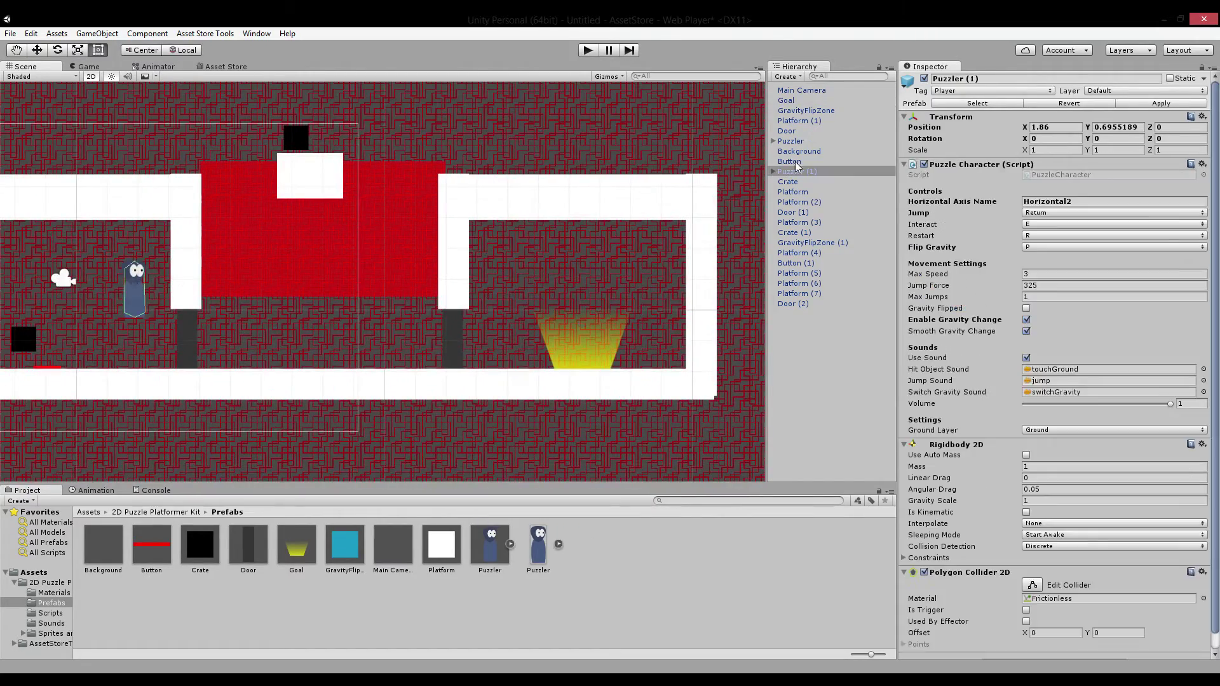
{"action": "left_click", "coordinate": [773, 172]}
{"action": "left_click", "coordinate": [812, 193]}
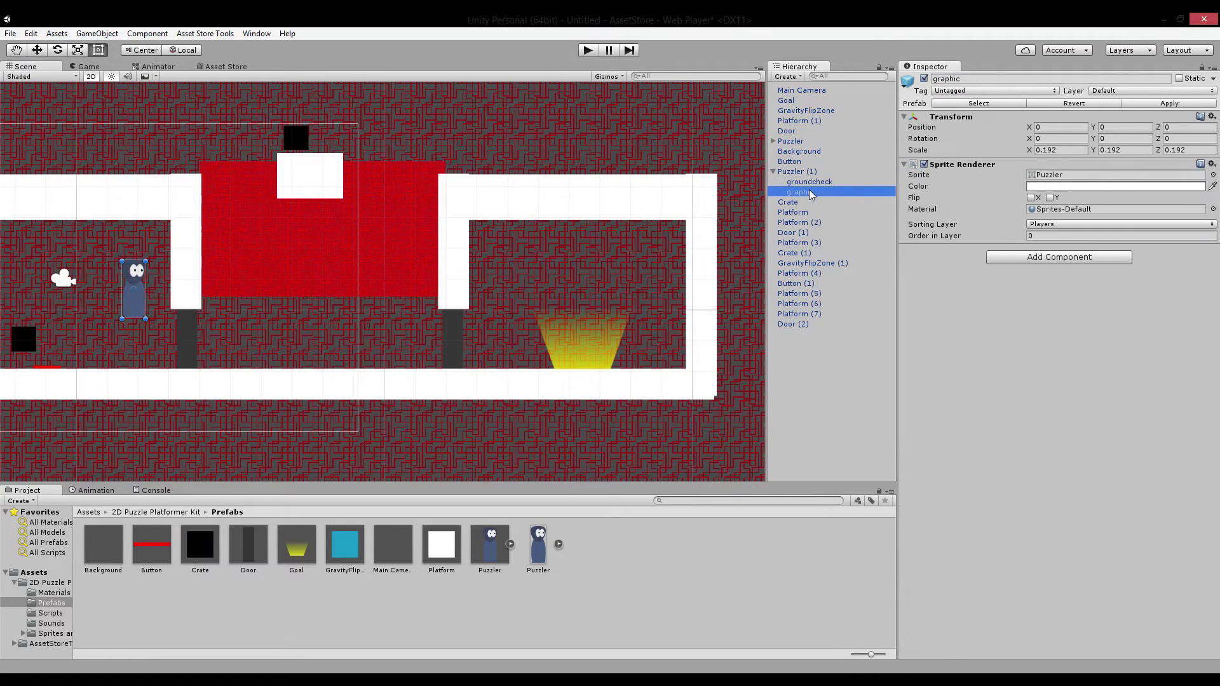
{"action": "left_click", "coordinate": [1055, 187]}
{"action": "left_click_drag", "start_coordinate": [888, 227], "coordinate": [977, 145]}
{"action": "left_click_drag", "start_coordinate": [882, 258], "coordinate": [723, 359]}
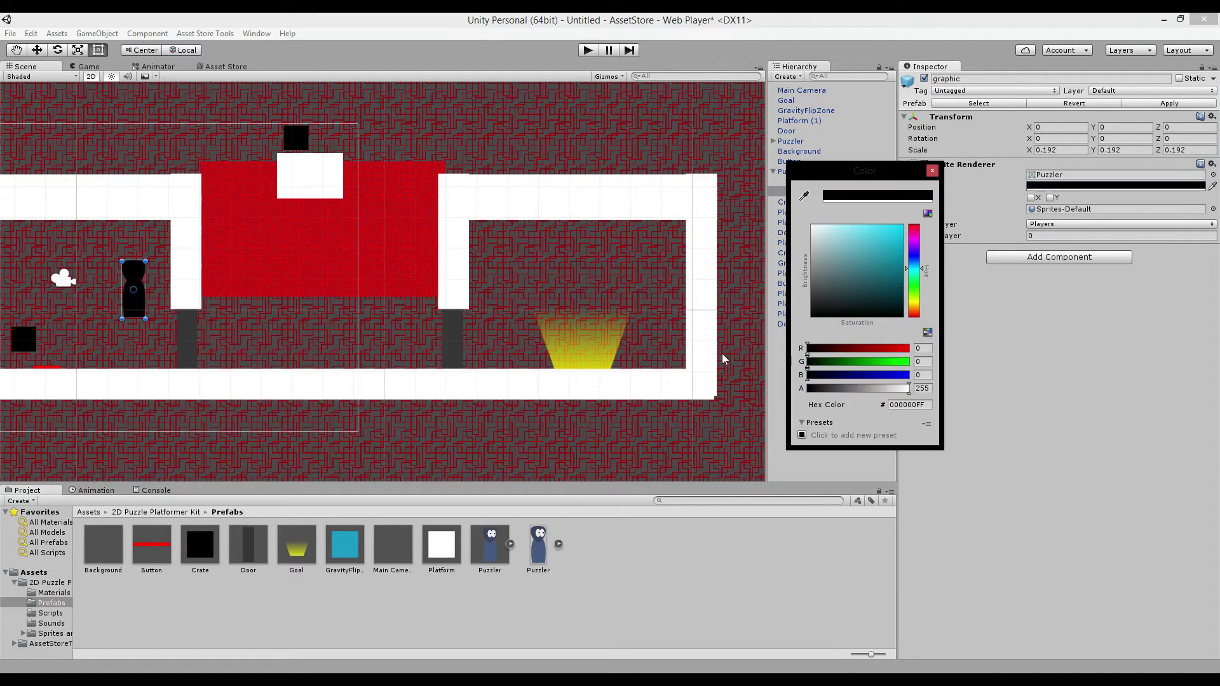
{"action": "left_click", "coordinate": [932, 170]}
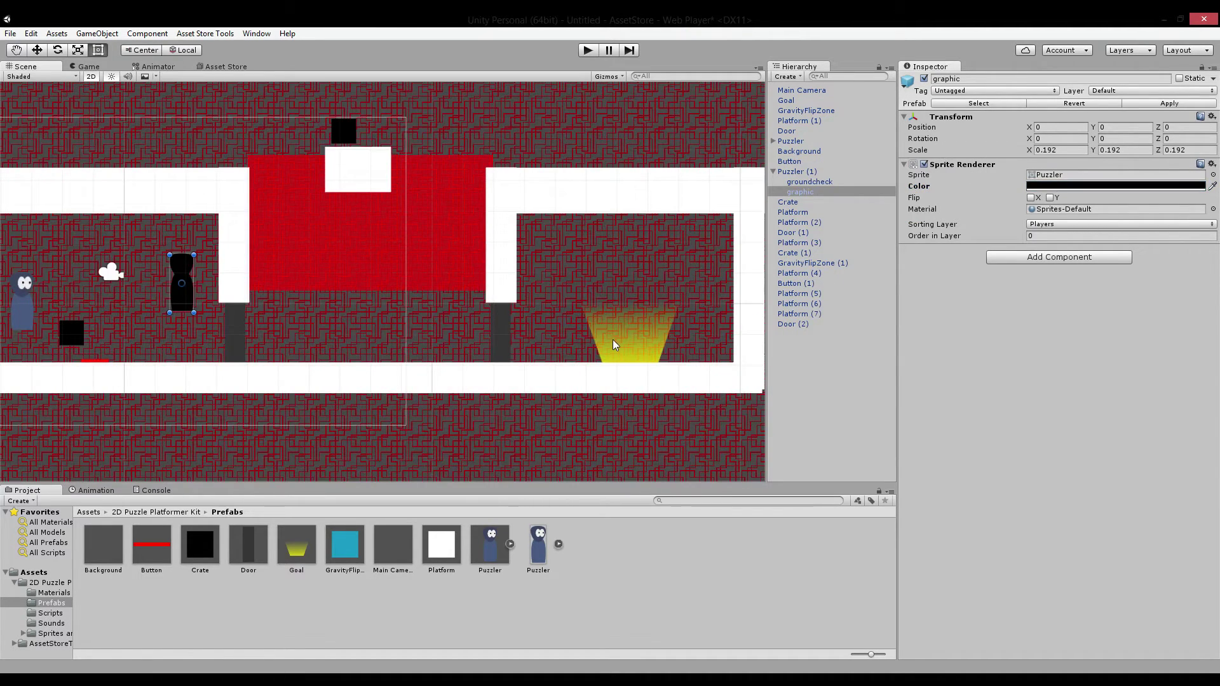
Examine the goal's Camera Zoom Out and Camera Zoom Speed settings against the extent of the whole level
{"action": "left_click", "coordinate": [613, 345]}
{"action": "middle_click_drag", "start_coordinate": [664, 234], "coordinate": [580, 232]}
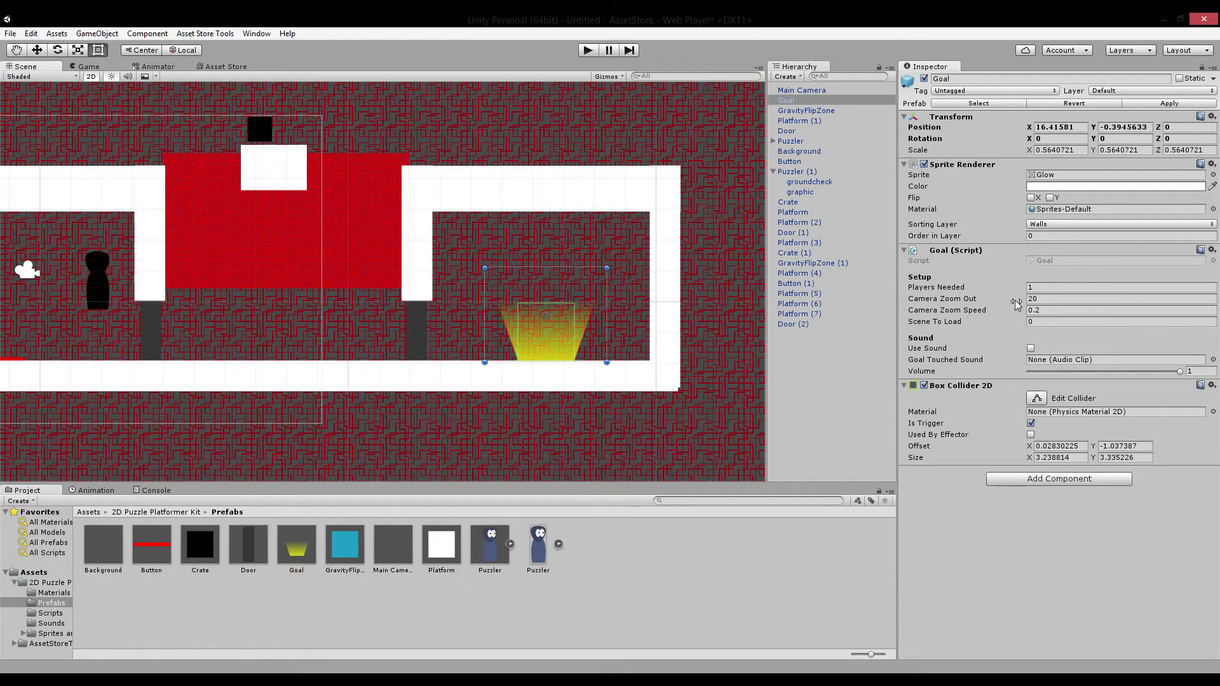
{"action": "left_click", "coordinate": [1042, 298]}
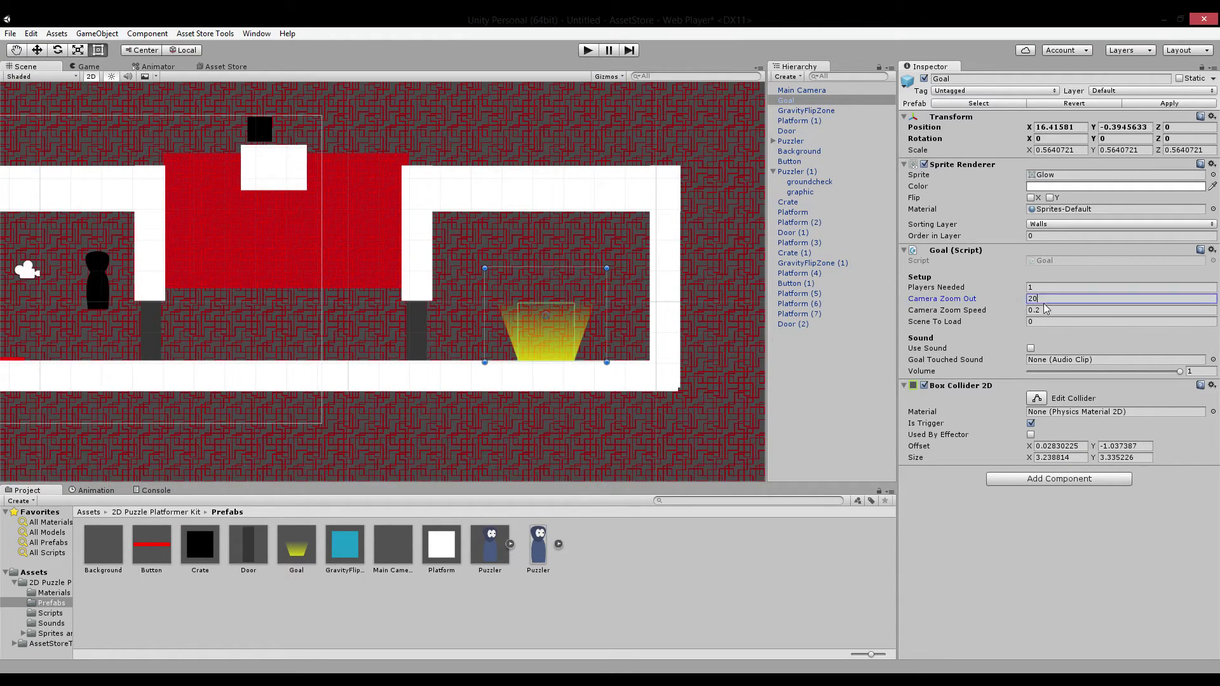
{"action": "scroll", "coordinate": [346, 171], "scroll_direction": "down", "scroll_amount": 5}
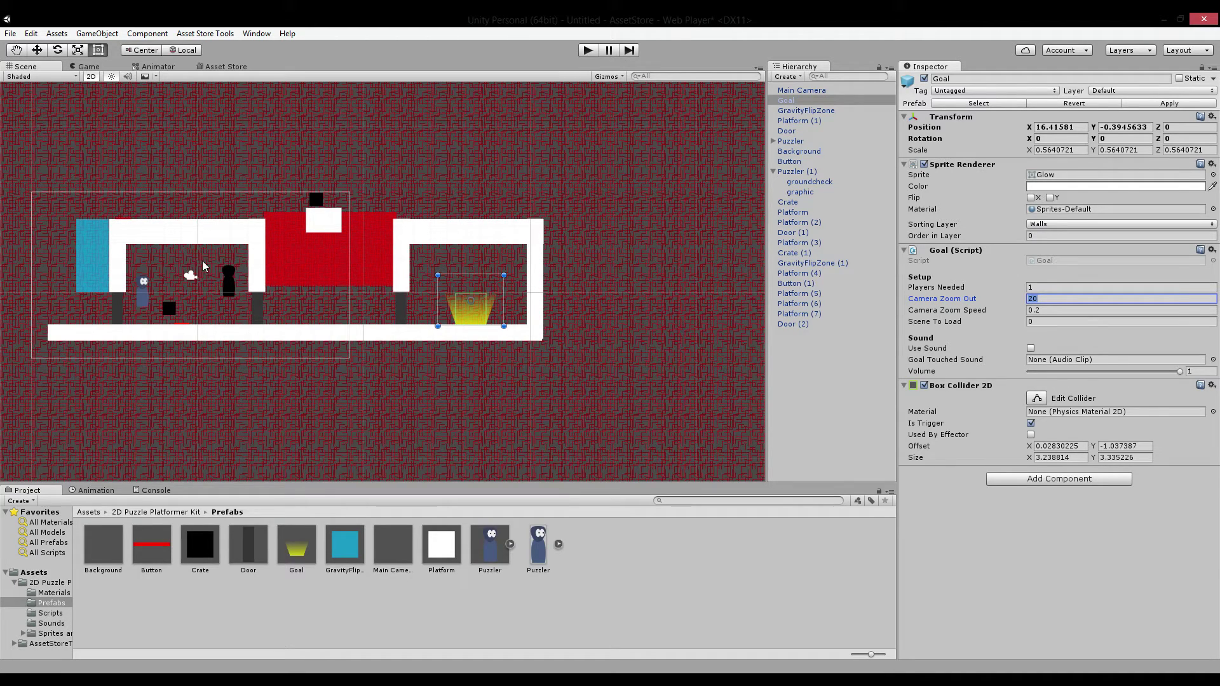
{"action": "scroll", "coordinate": [105, 216], "scroll_direction": "down", "scroll_amount": 2}
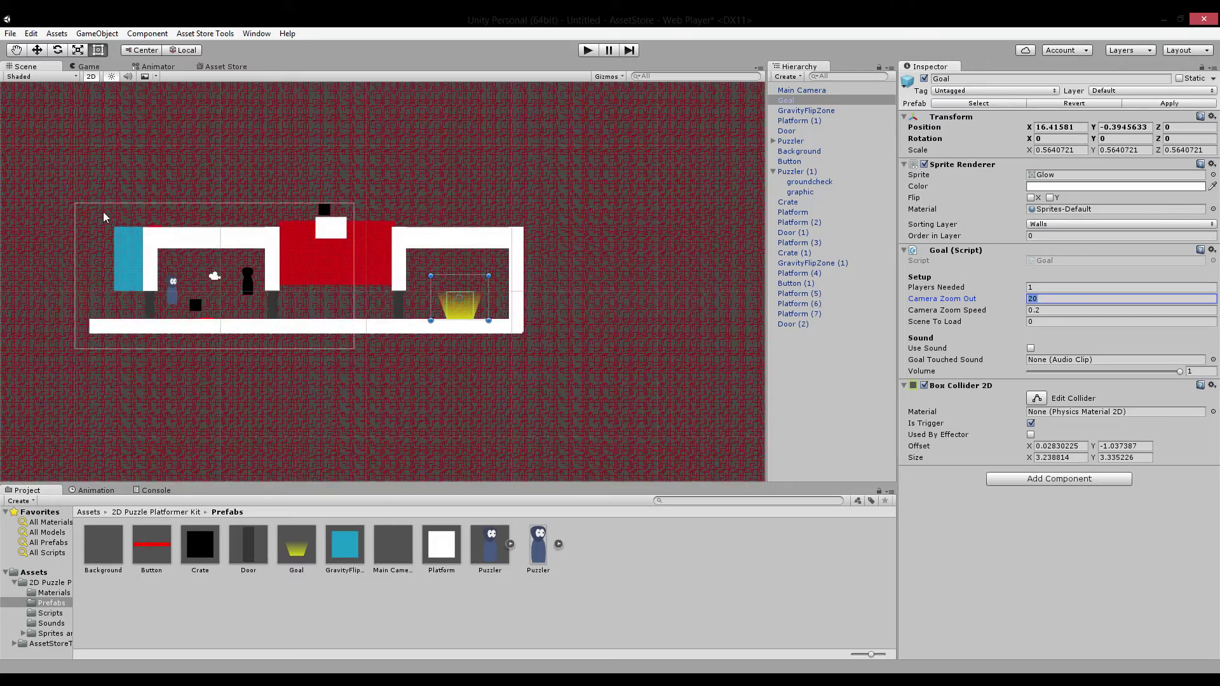
{"action": "middle_click_drag", "start_coordinate": [541, 252], "coordinate": [579, 223]}
{"action": "scroll", "coordinate": [462, 213], "scroll_direction": "up", "scroll_amount": 4}
{"action": "scroll", "coordinate": [606, 221], "scroll_direction": "up", "scroll_amount": 2}
{"action": "scroll", "coordinate": [606, 221], "scroll_direction": "up", "scroll_amount": 2}
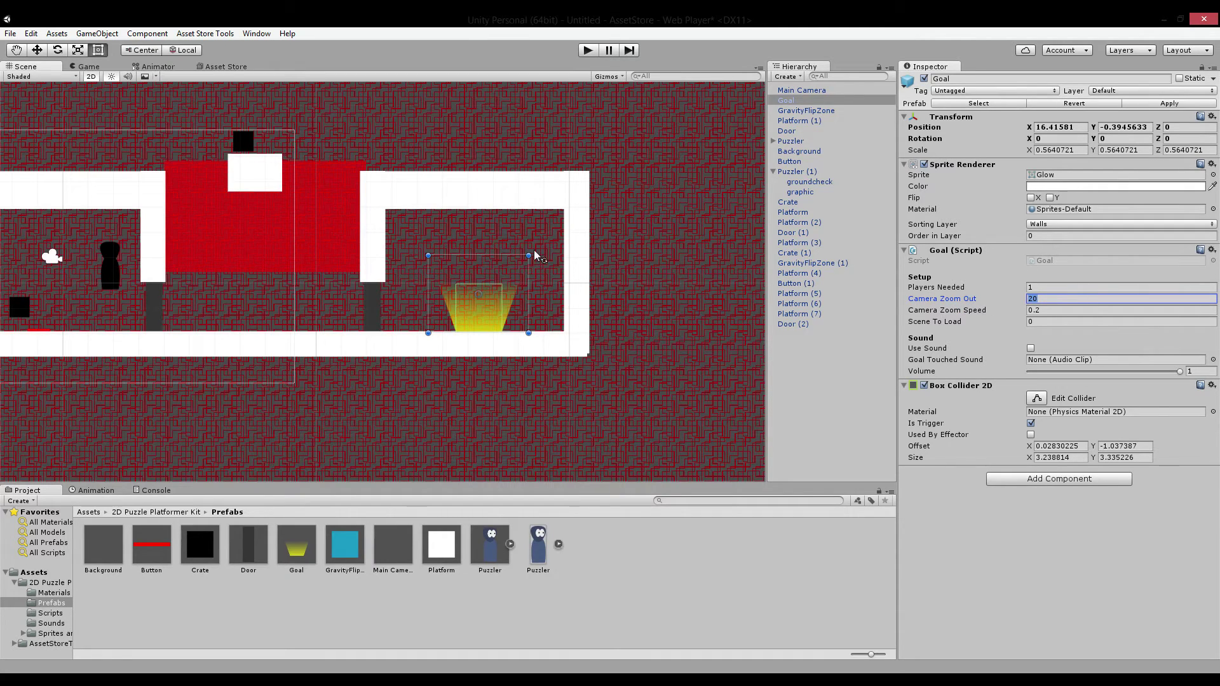
{"action": "key", "text": "f"}
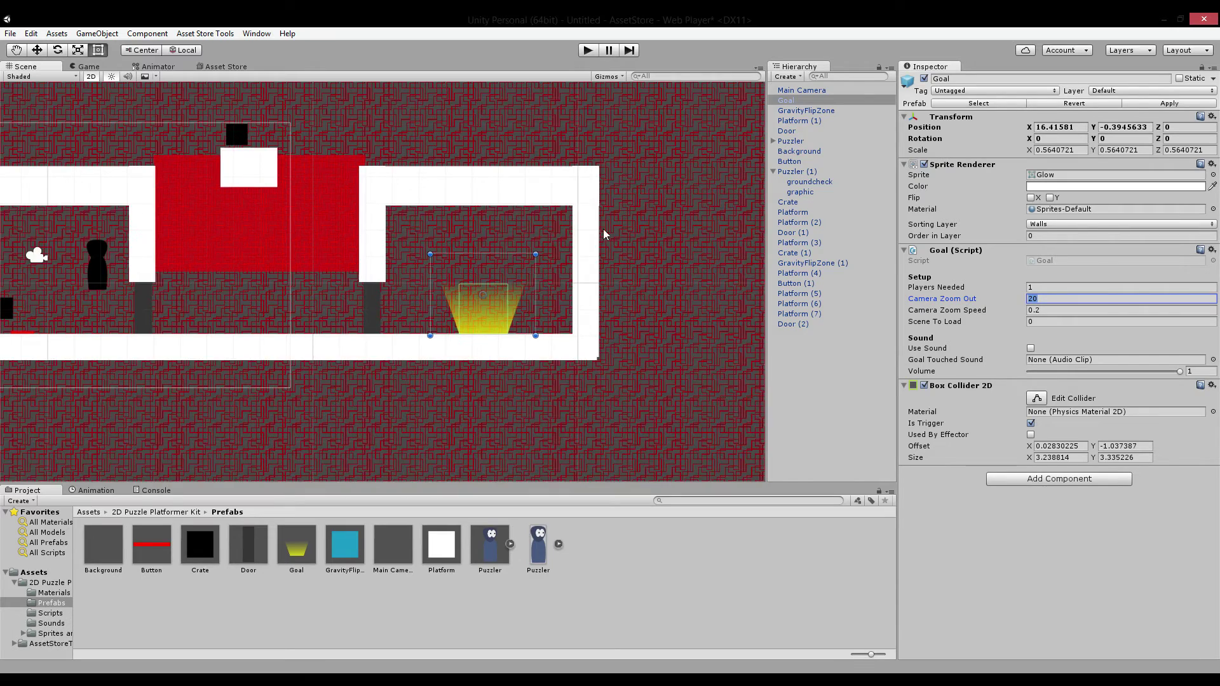
{"action": "left_click", "coordinate": [1058, 310]}
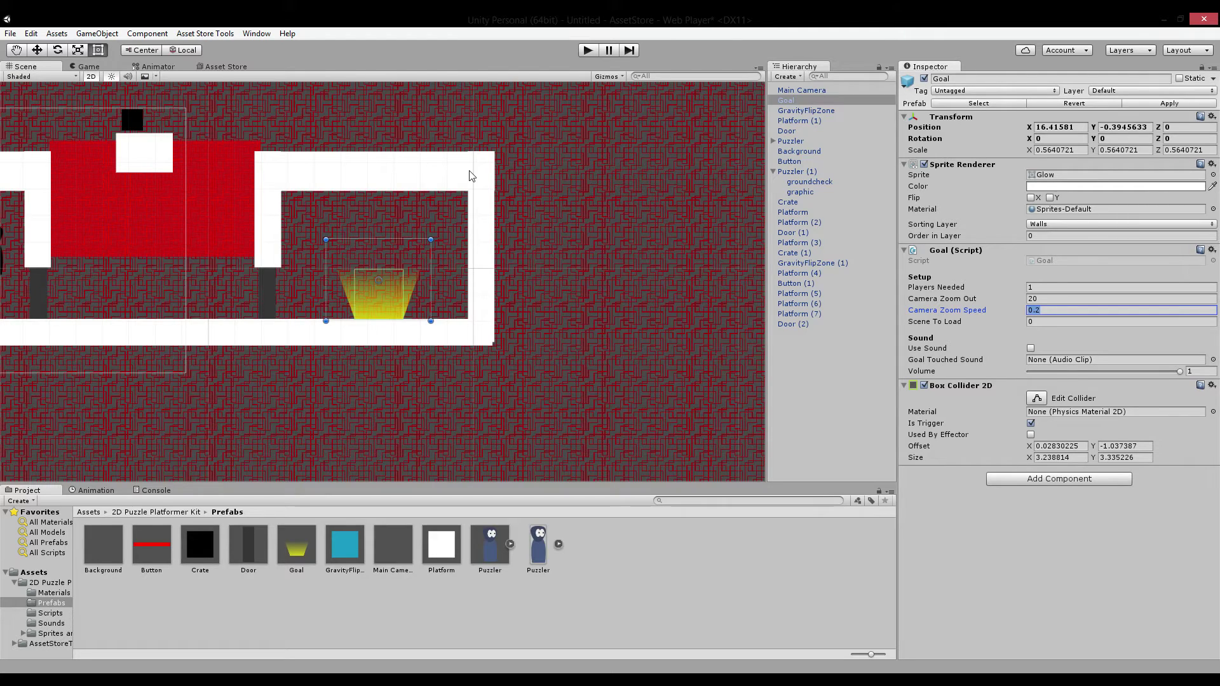
Check the scene index numbers in the Build Settings for the goal's Scene To Load value
{"action": "left_click", "coordinate": [988, 321]}
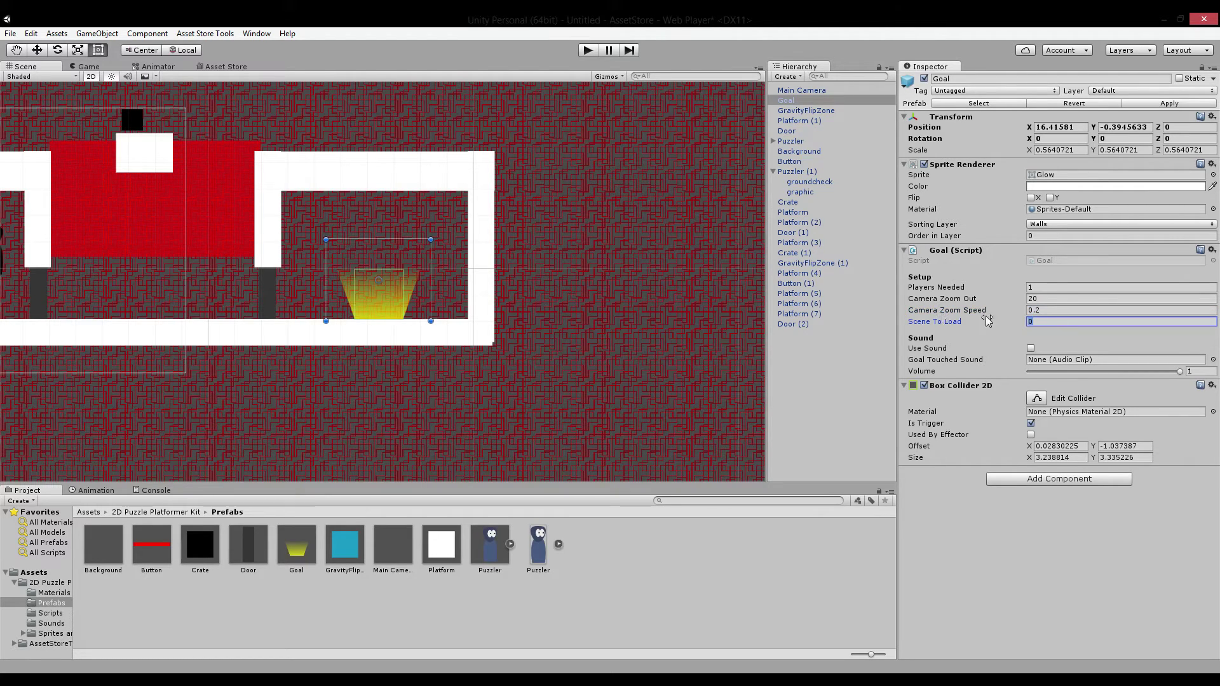
{"action": "left_click", "coordinate": [31, 34]}
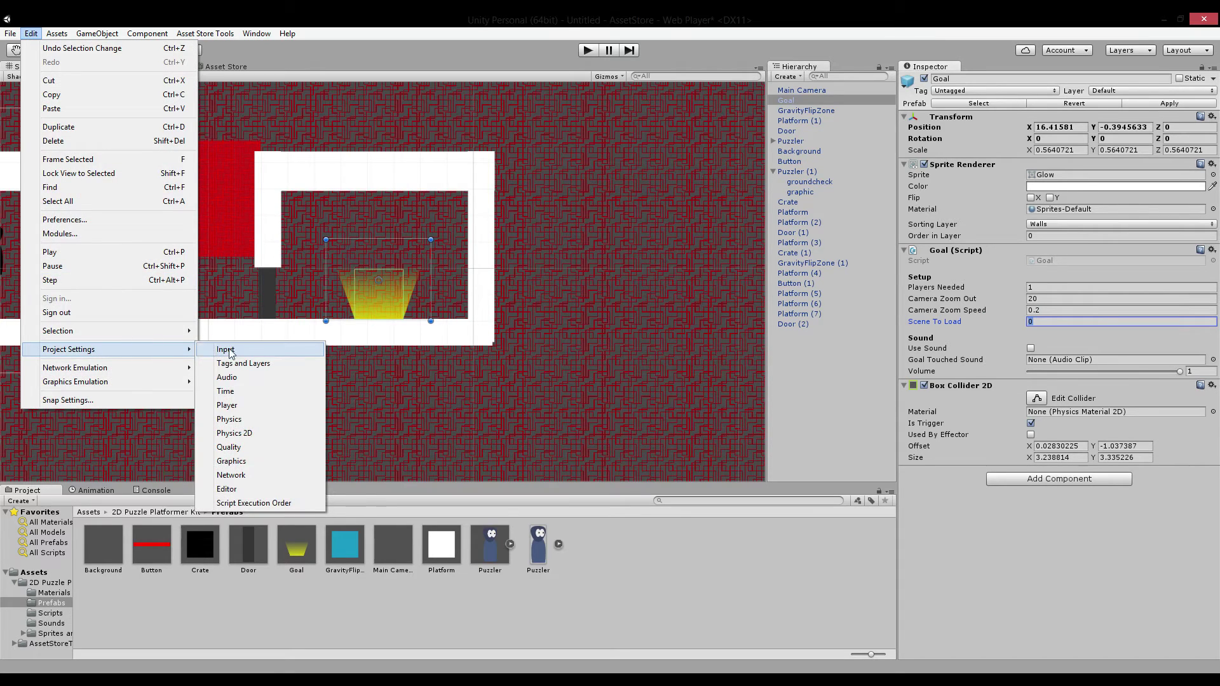
{"action": "left_click", "coordinate": [9, 35]}
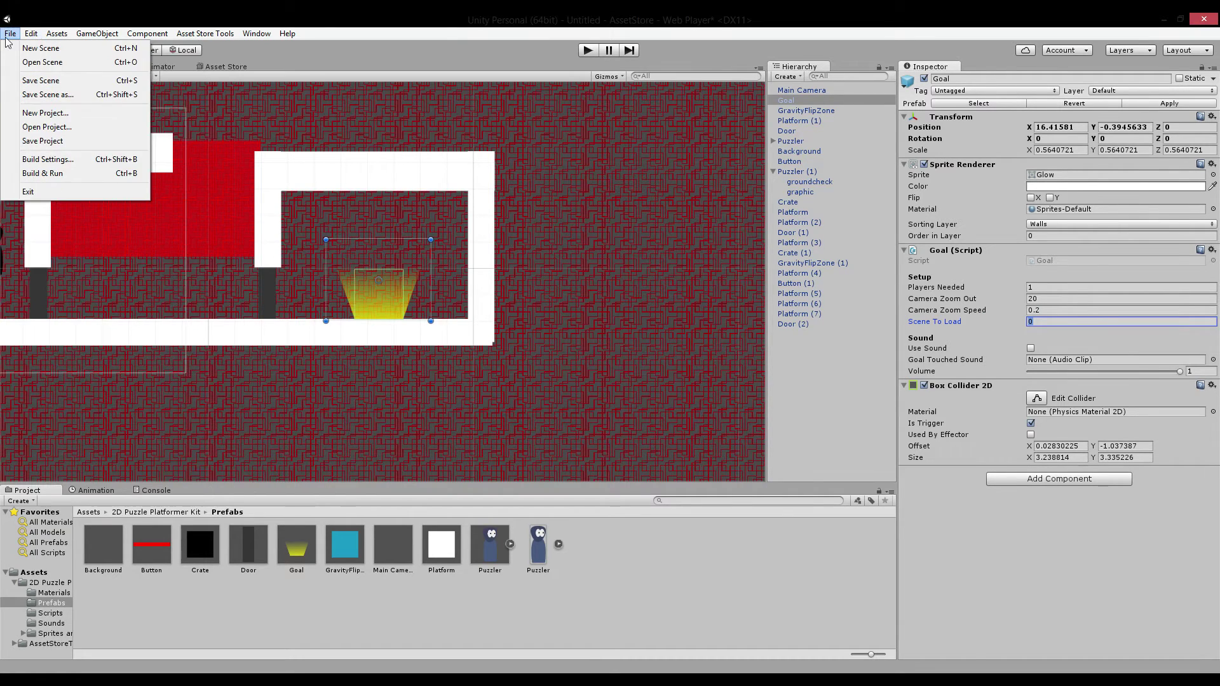
{"action": "left_click", "coordinate": [52, 160]}
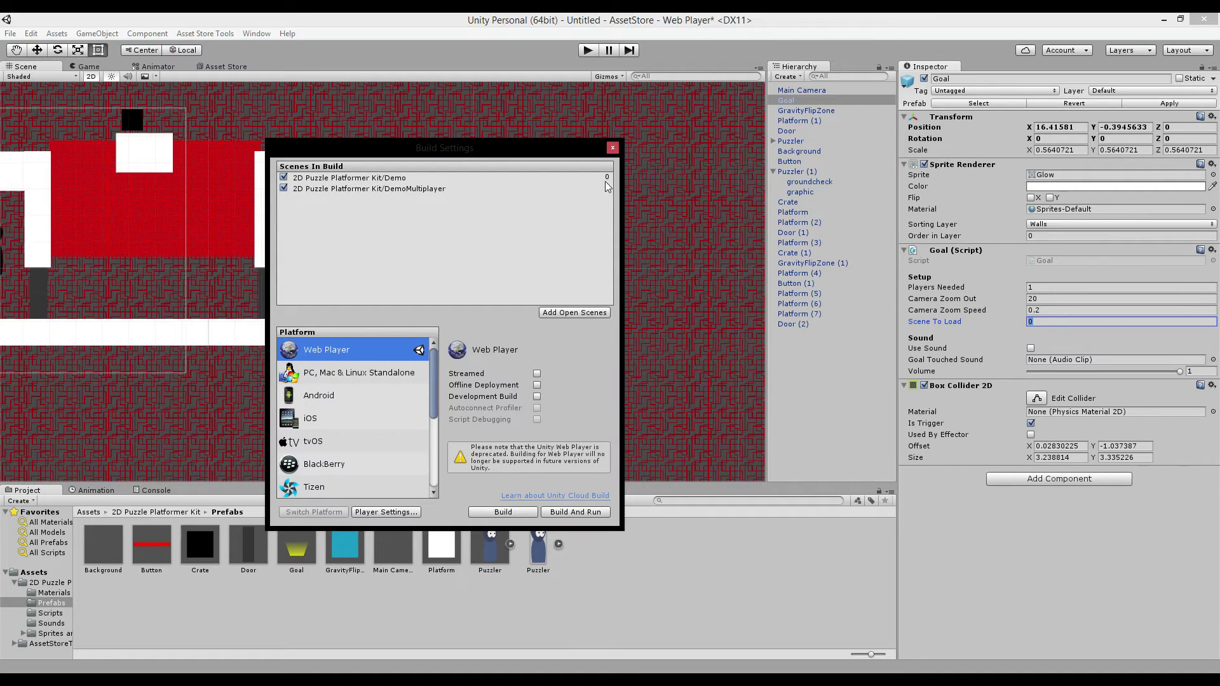
{"action": "left_click", "coordinate": [613, 147]}
Review the goal's sound options, including Use Sound, Goal Touched Sound and Volume
{"action": "middle_click_drag", "start_coordinate": [332, 136], "coordinate": [527, 163]}
{"action": "scroll", "coordinate": [526, 163], "scroll_direction": "up", "scroll_amount": 5}
{"action": "middle_click_drag", "start_coordinate": [319, 132], "coordinate": [527, 154]}
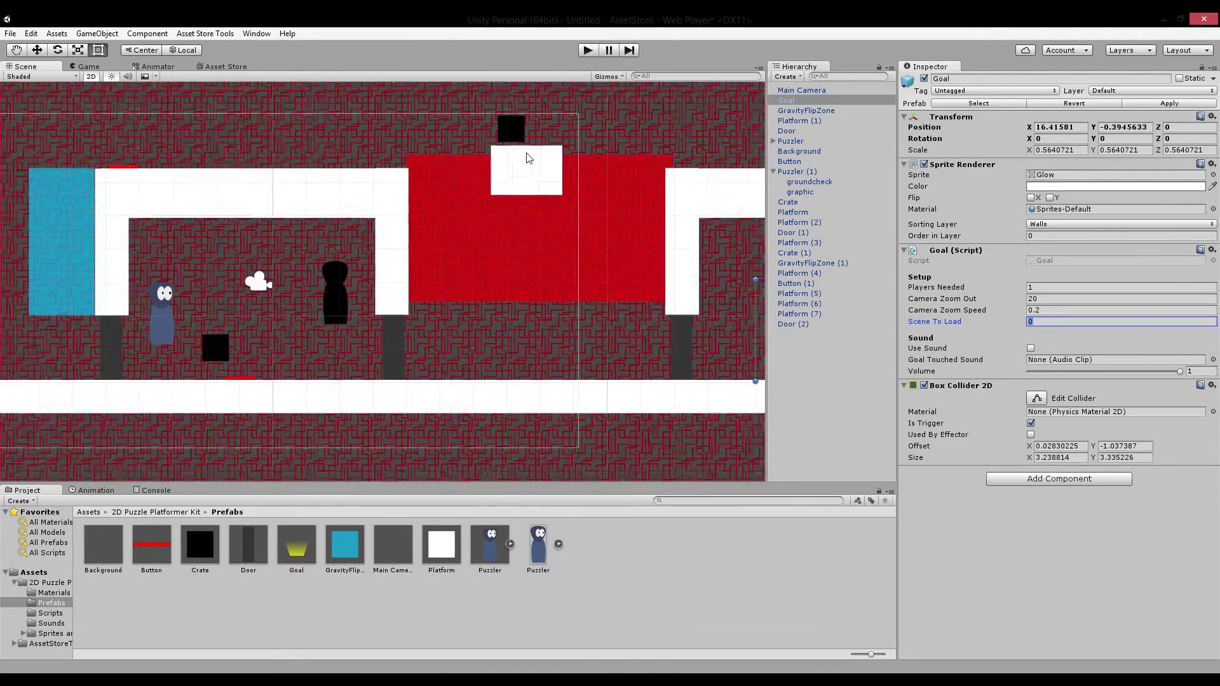
{"action": "scroll", "coordinate": [540, 165], "scroll_direction": "down", "scroll_amount": 3}
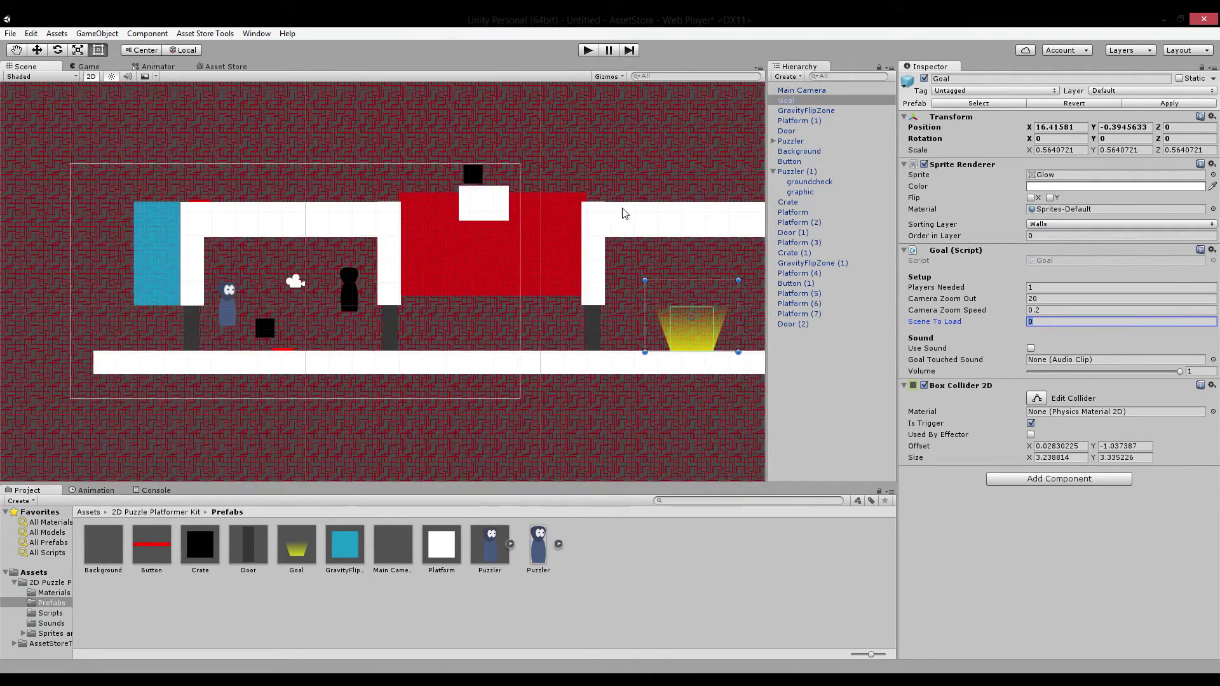
{"action": "left_click", "coordinate": [1030, 348]}
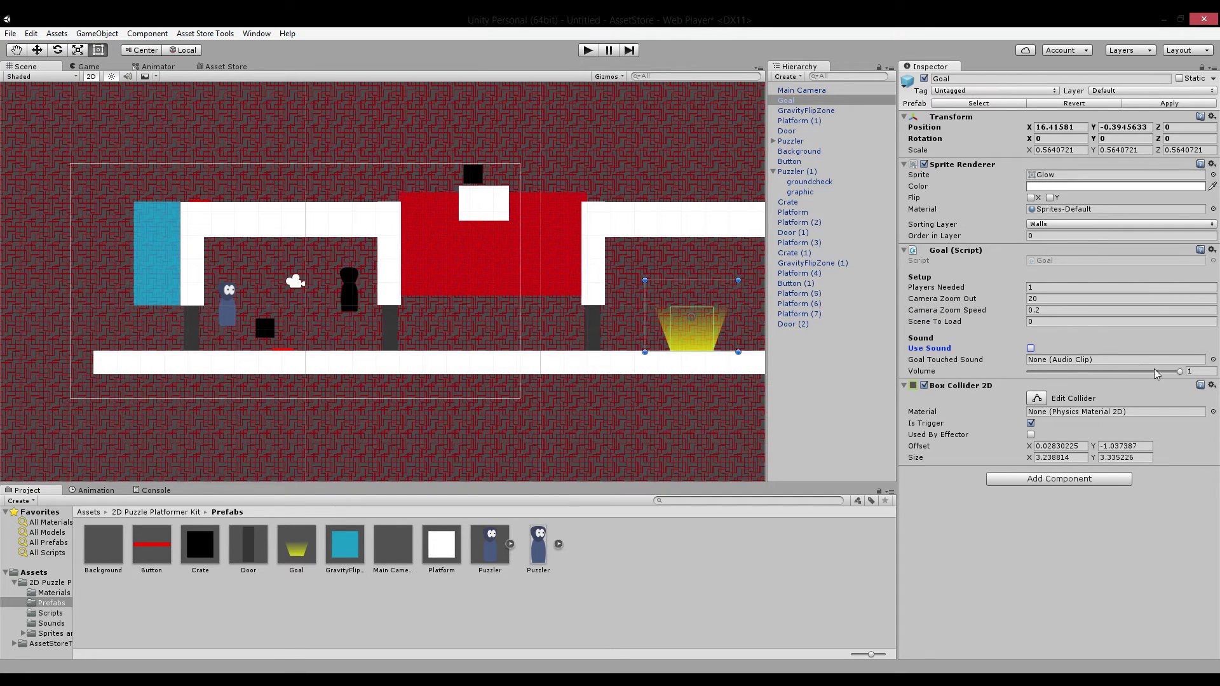
{"action": "scroll", "coordinate": [650, 155], "scroll_direction": "up", "scroll_amount": 1}
{"action": "middle_click_drag", "start_coordinate": [568, 203], "coordinate": [501, 240]}
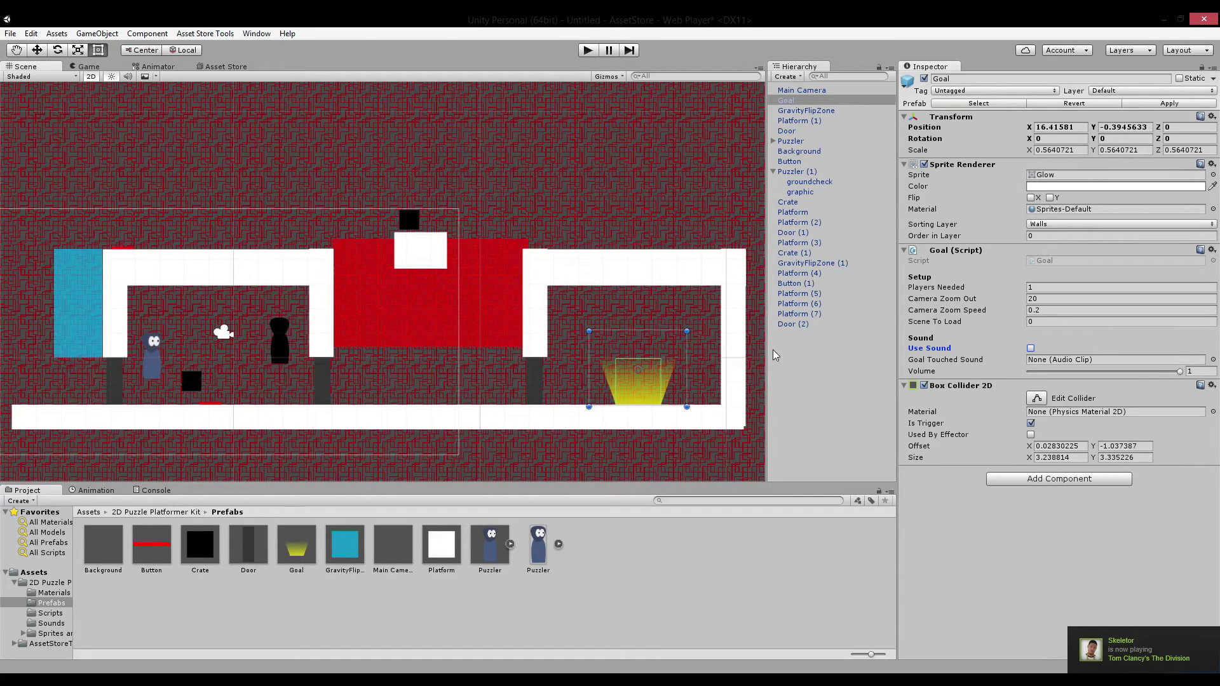
Set the goal's Players Needed to 2 and run the level
{"action": "left_click", "coordinate": [629, 380]}
{"action": "left_click", "coordinate": [638, 394]}
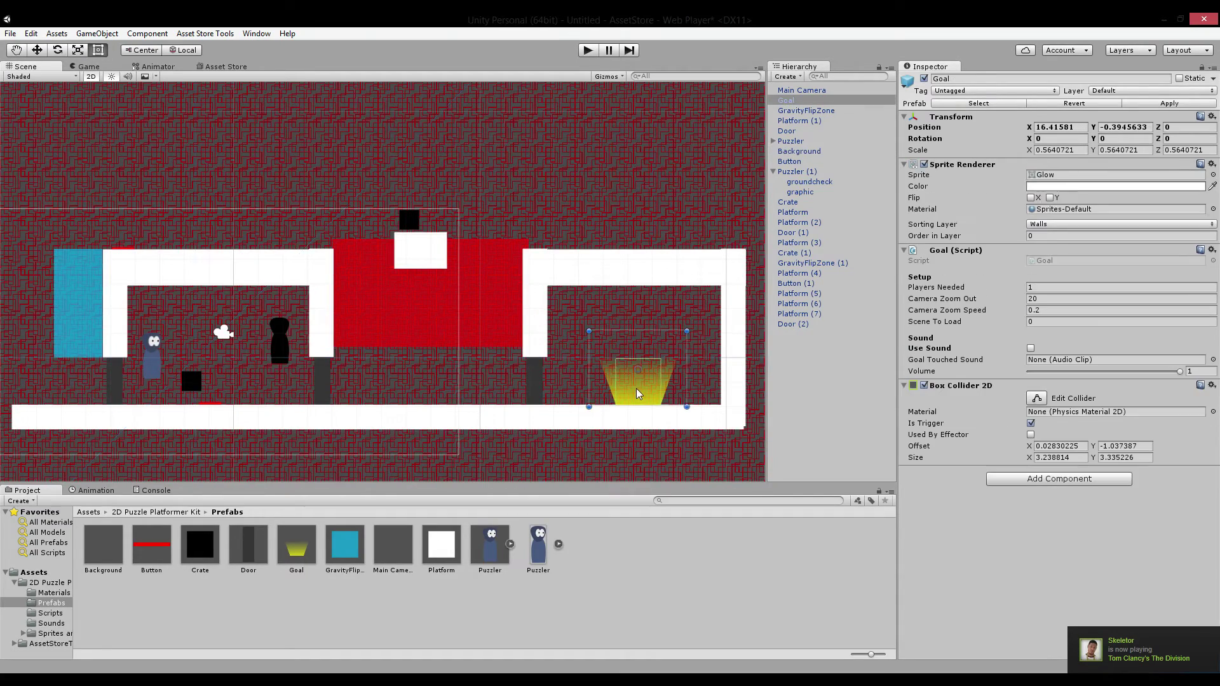
{"action": "left_click", "coordinate": [1045, 287]}
{"action": "type", "text": "2"}
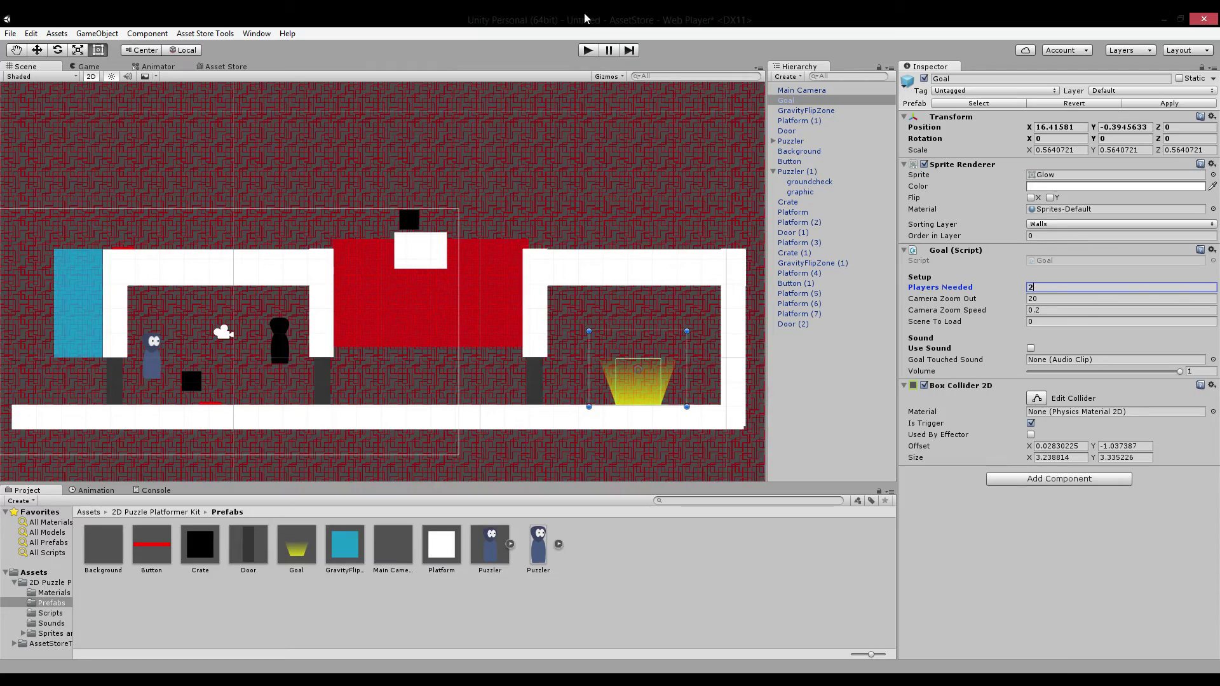
{"action": "left_click", "coordinate": [585, 50]}
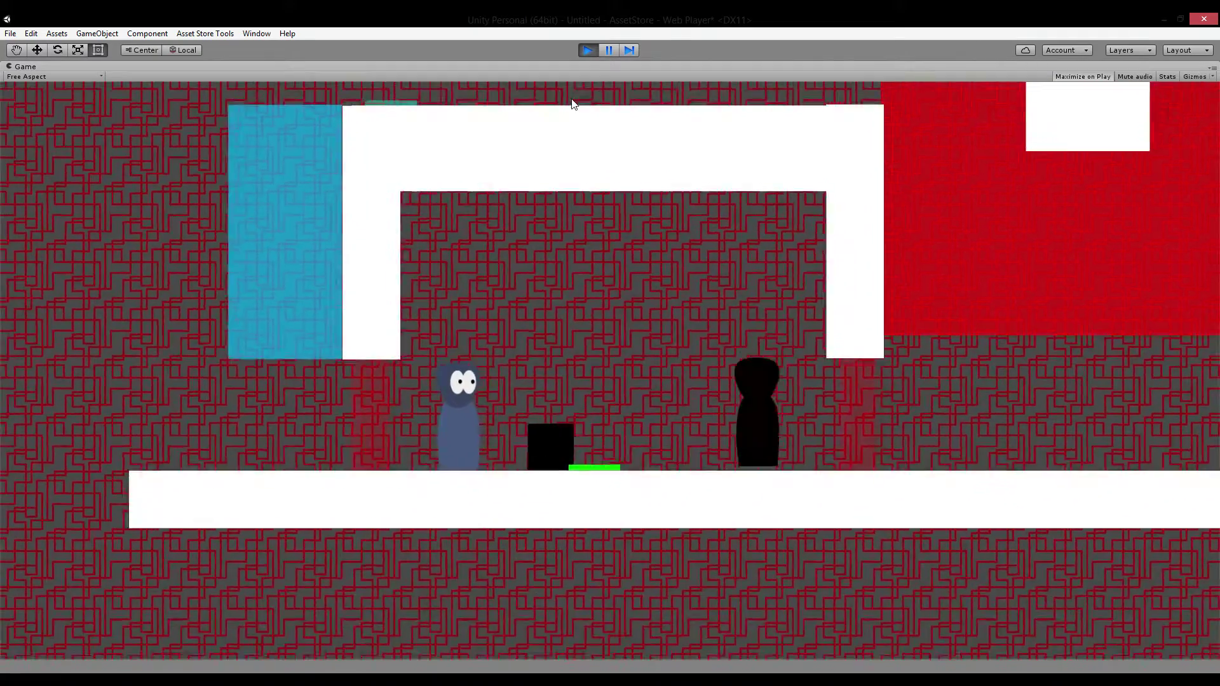
Lead the blue character out through the near door and up through the blue gravity zone onto the roof
{"action": "key", "text": "a"}
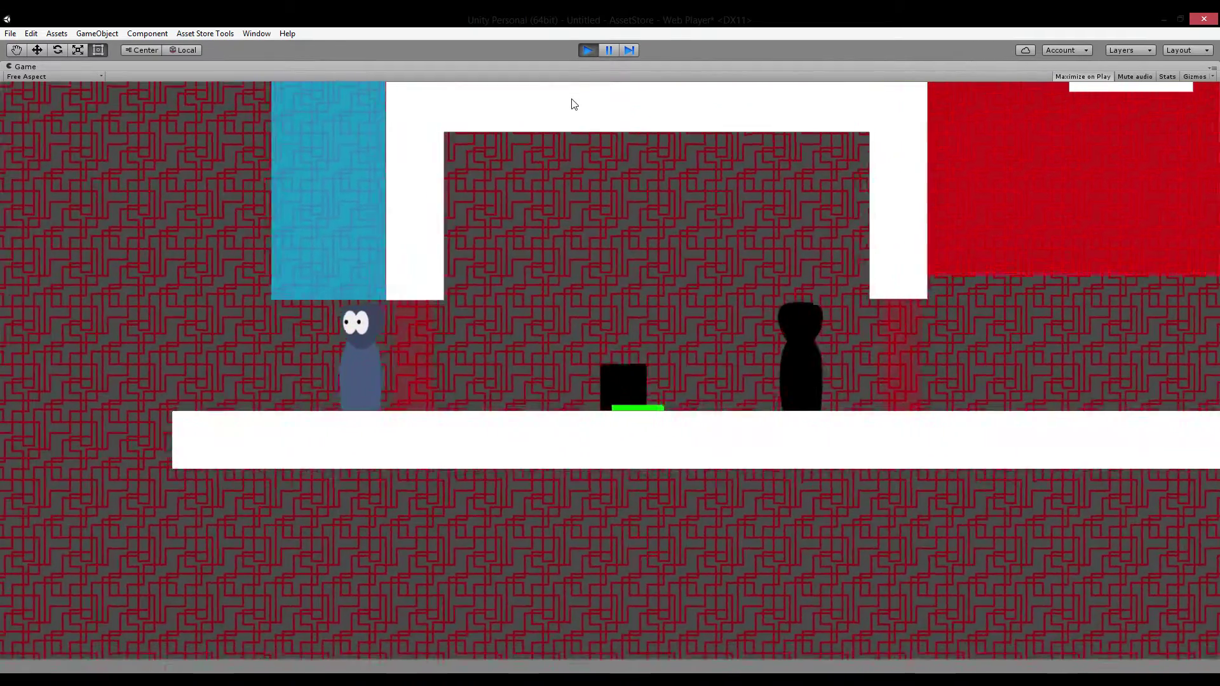
{"action": "key", "text": "space"}
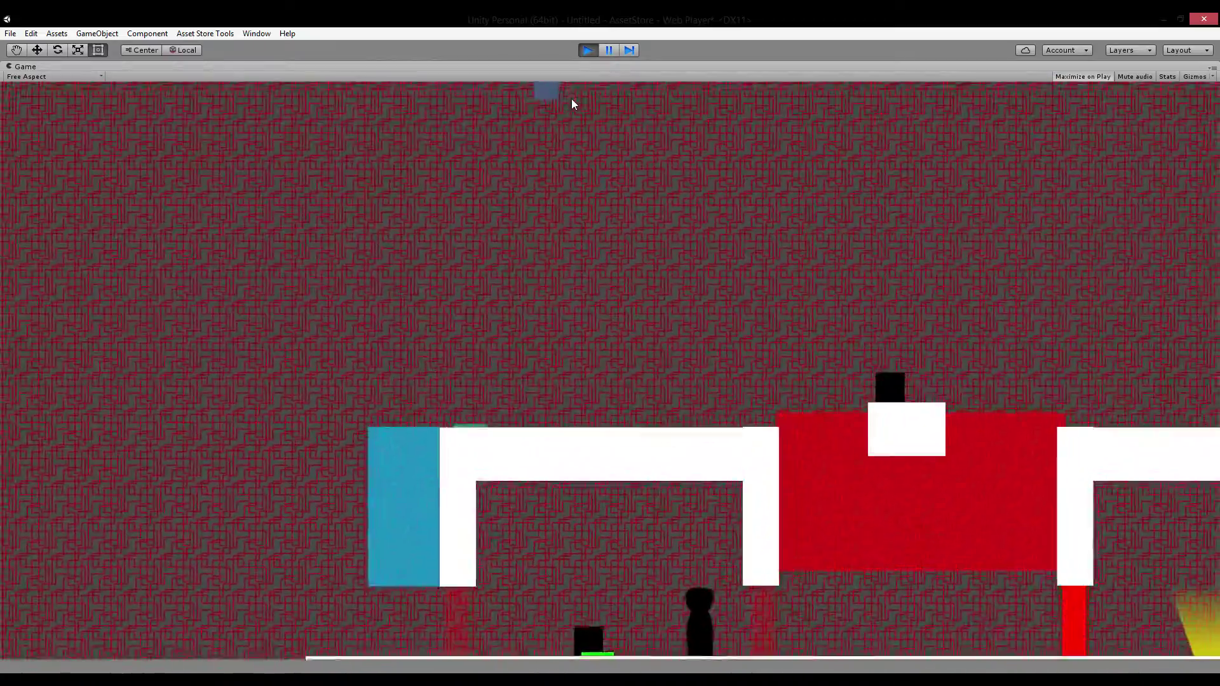
{"action": "key", "text": "d"}
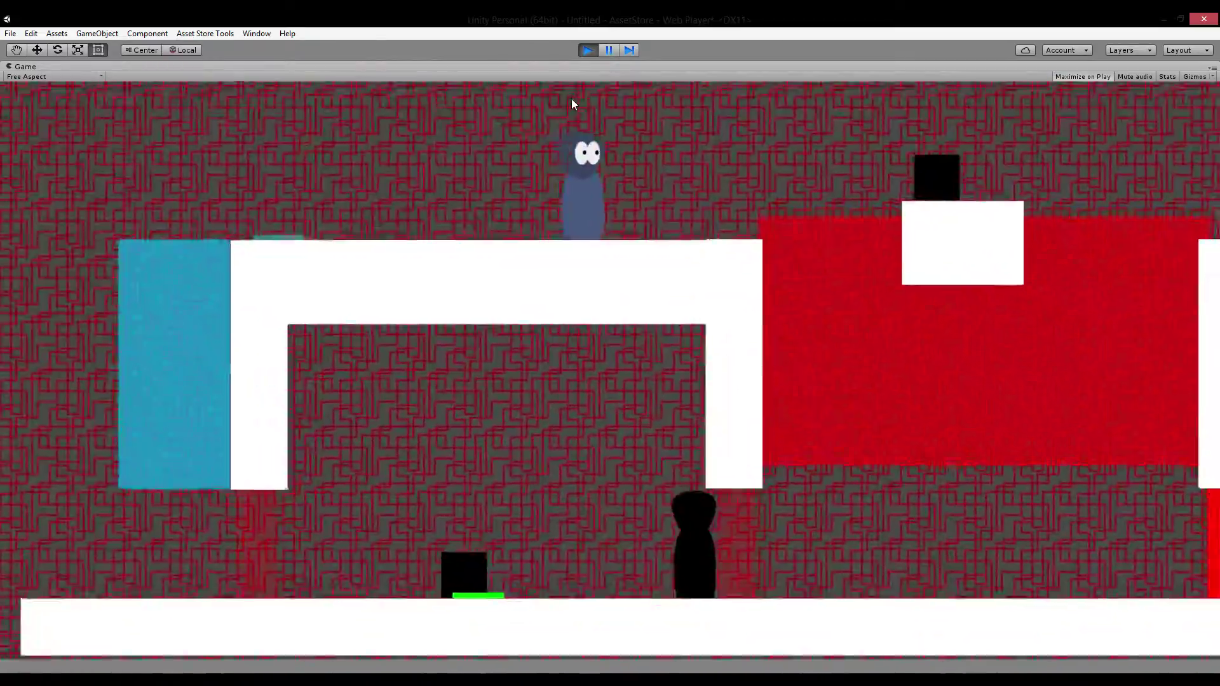
Knock the crate off the floating platform onto the roof and push it along onto the rooftop button
{"action": "key", "text": "space"}
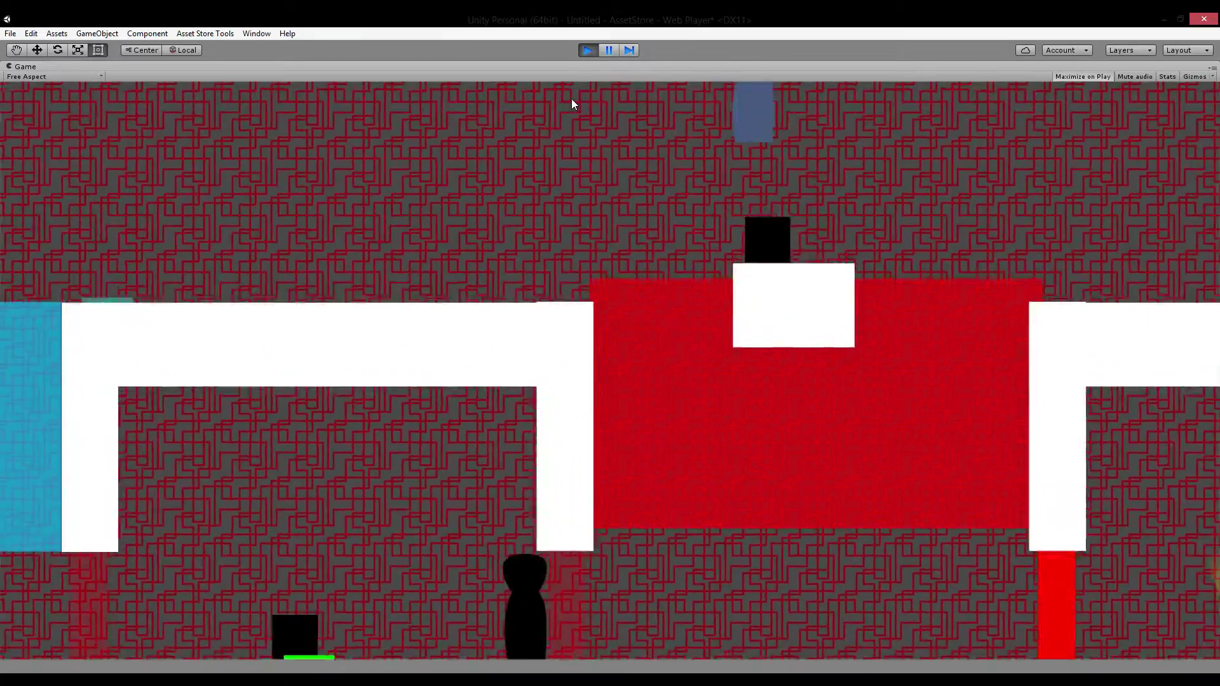
{"action": "key", "text": "a"}
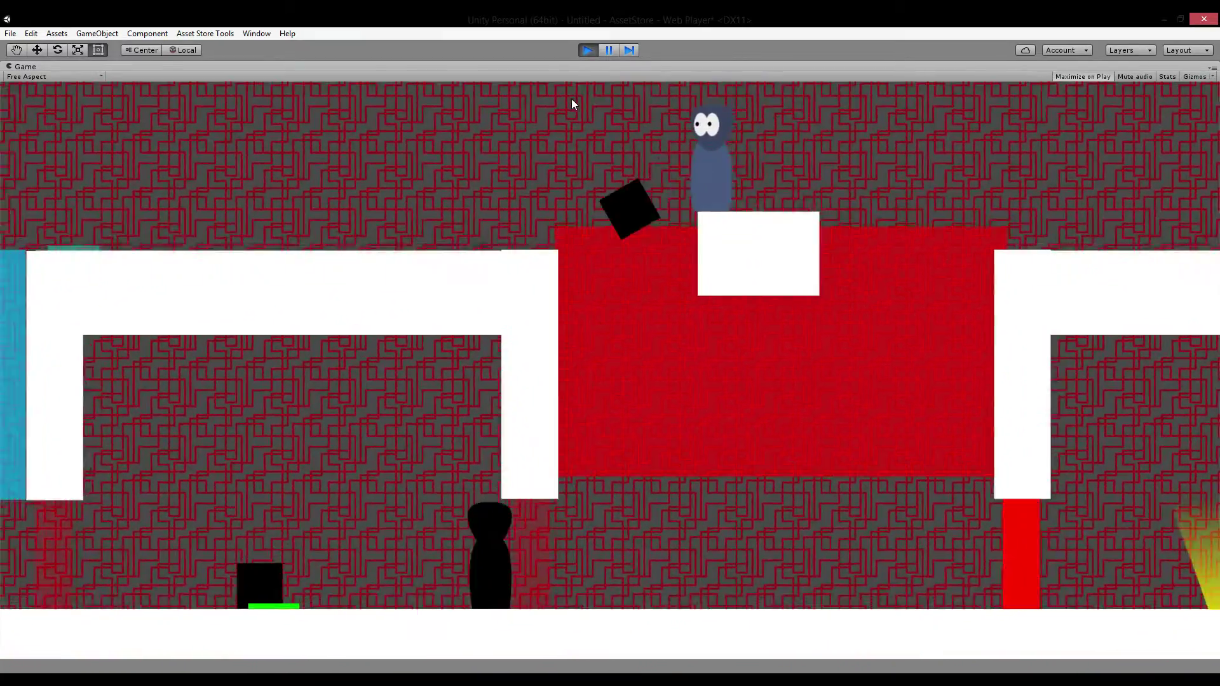
{"action": "key", "text": "d"}
{"action": "key", "text": "a"}
{"action": "key", "text": "space"}
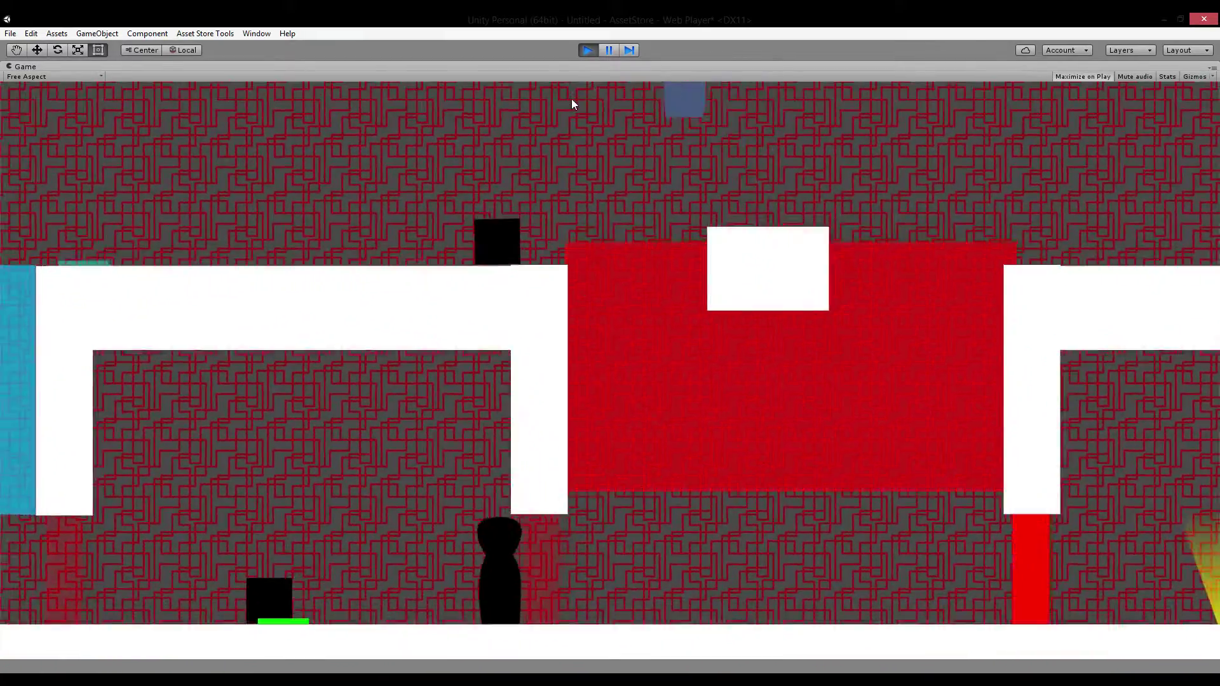
{"action": "key", "text": "a"}
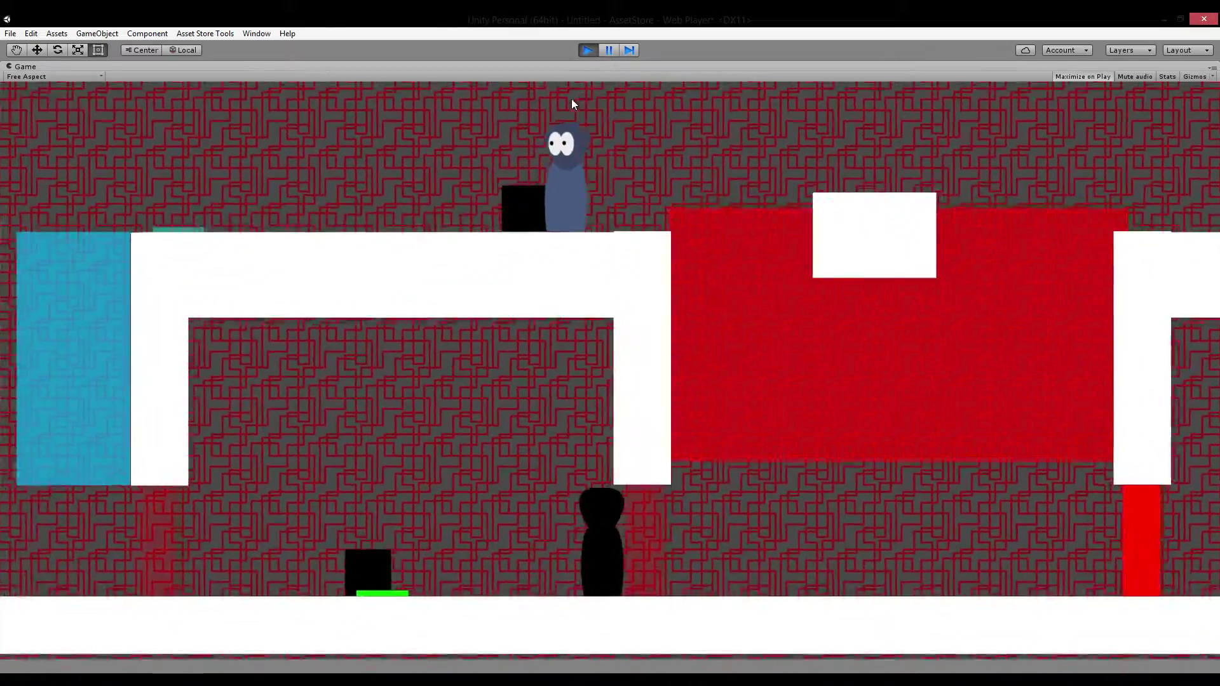
{"action": "key", "text": "a"}
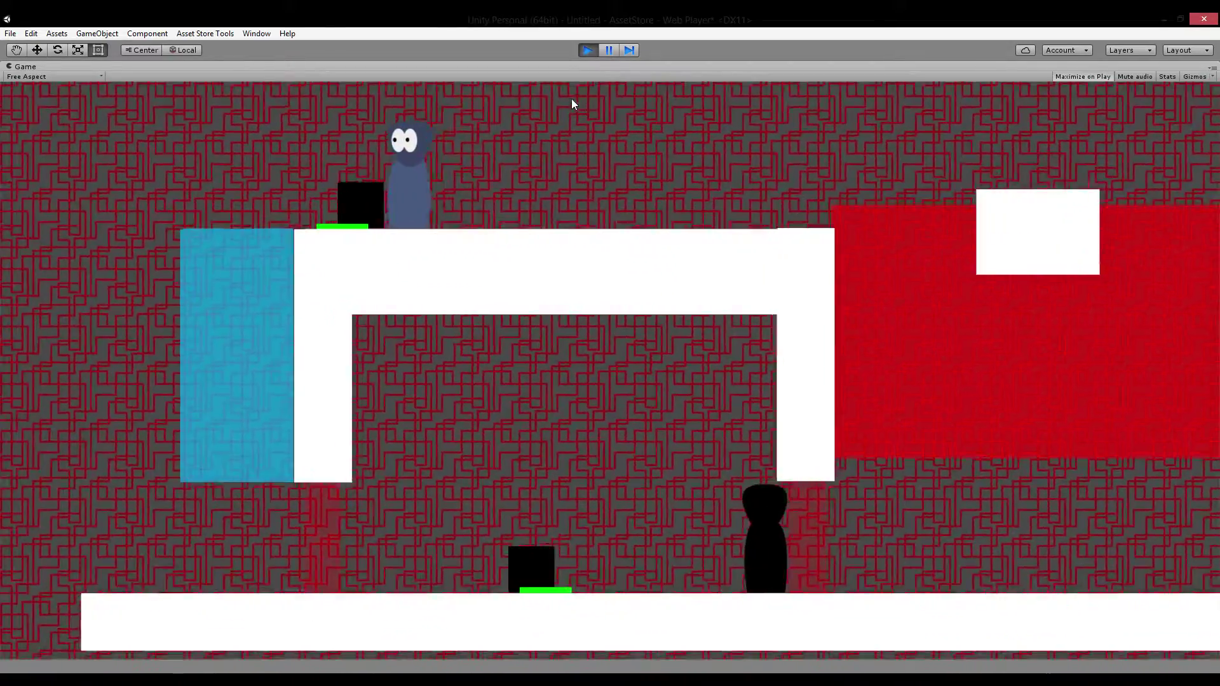
Drop the blue character down through the red zone and bring both characters through the last door into the goal
{"action": "key", "text": "d"}
{"action": "key", "text": "d"}
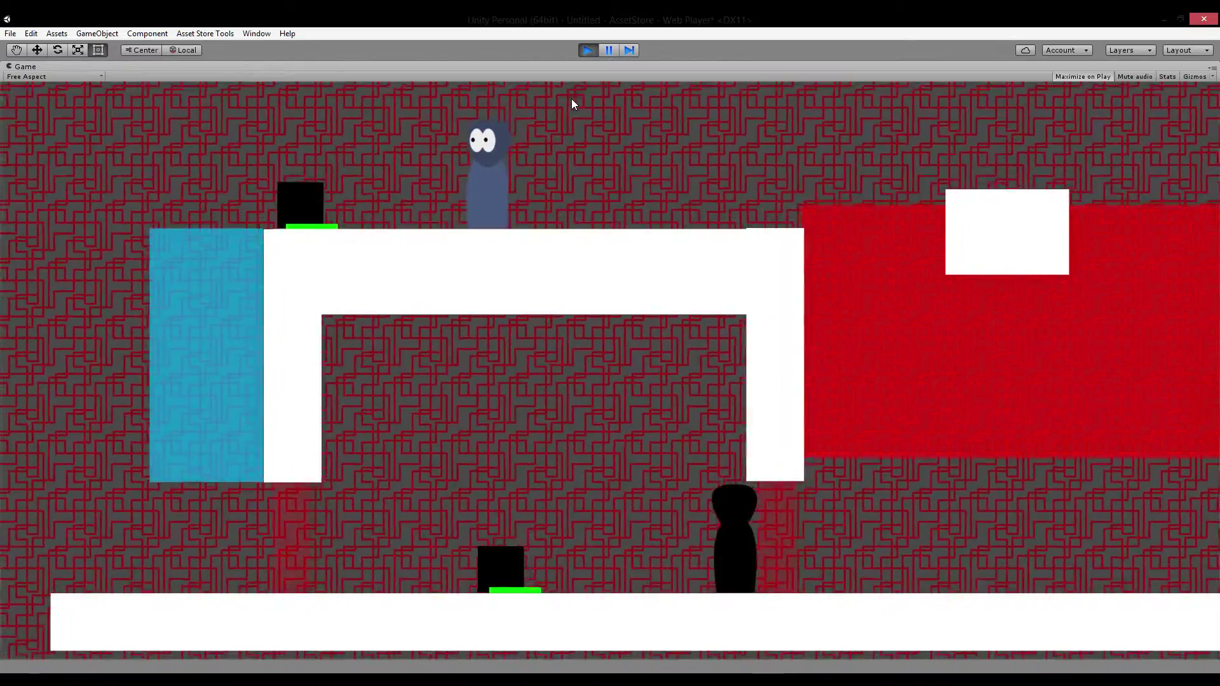
{"action": "key", "text": "d"}
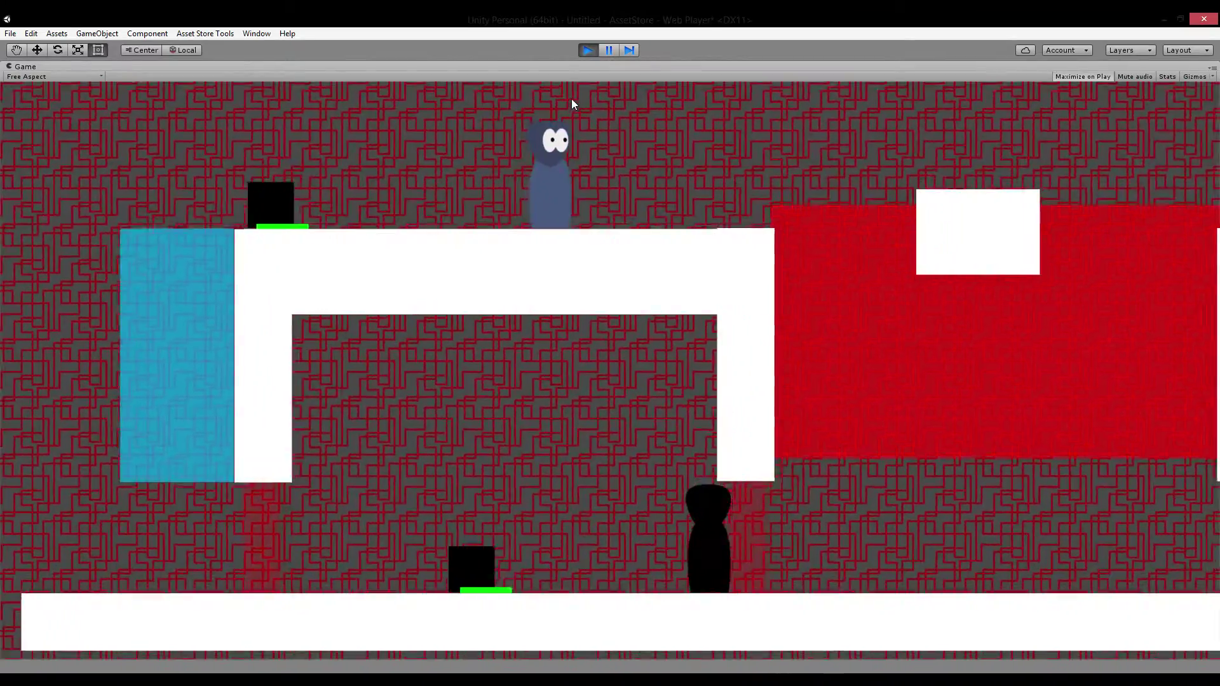
{"action": "key", "text": "d"}
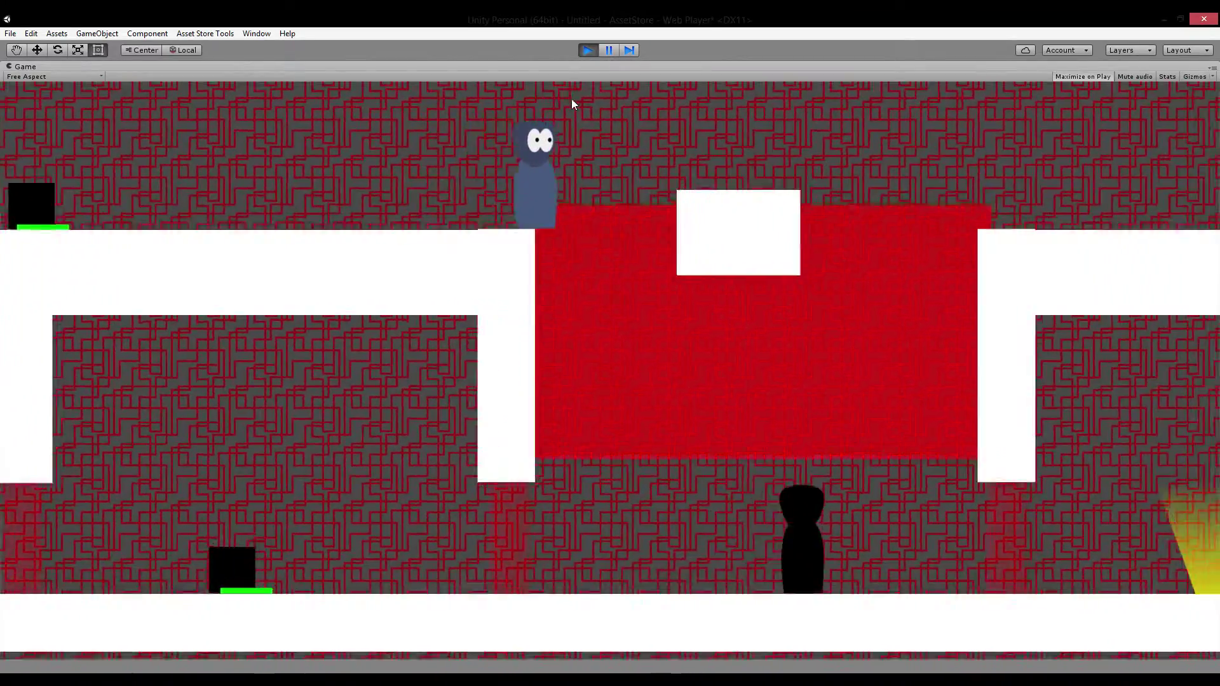
{"action": "key", "text": "d"}
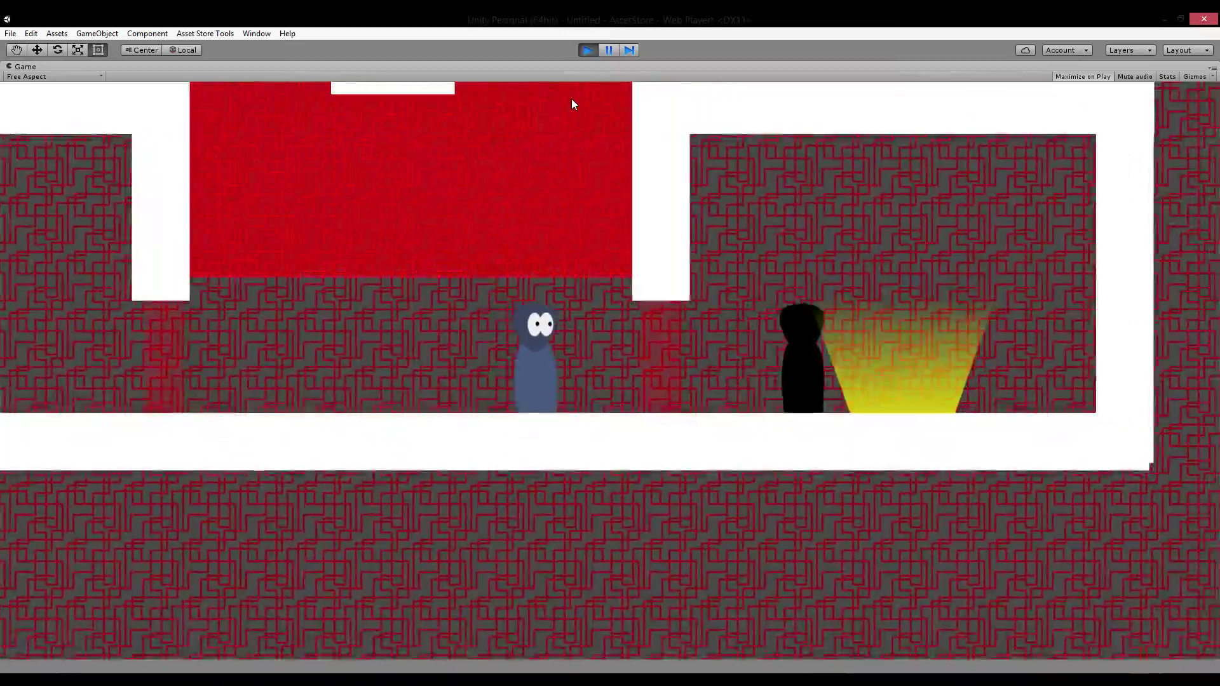
{"action": "key", "text": "d"}
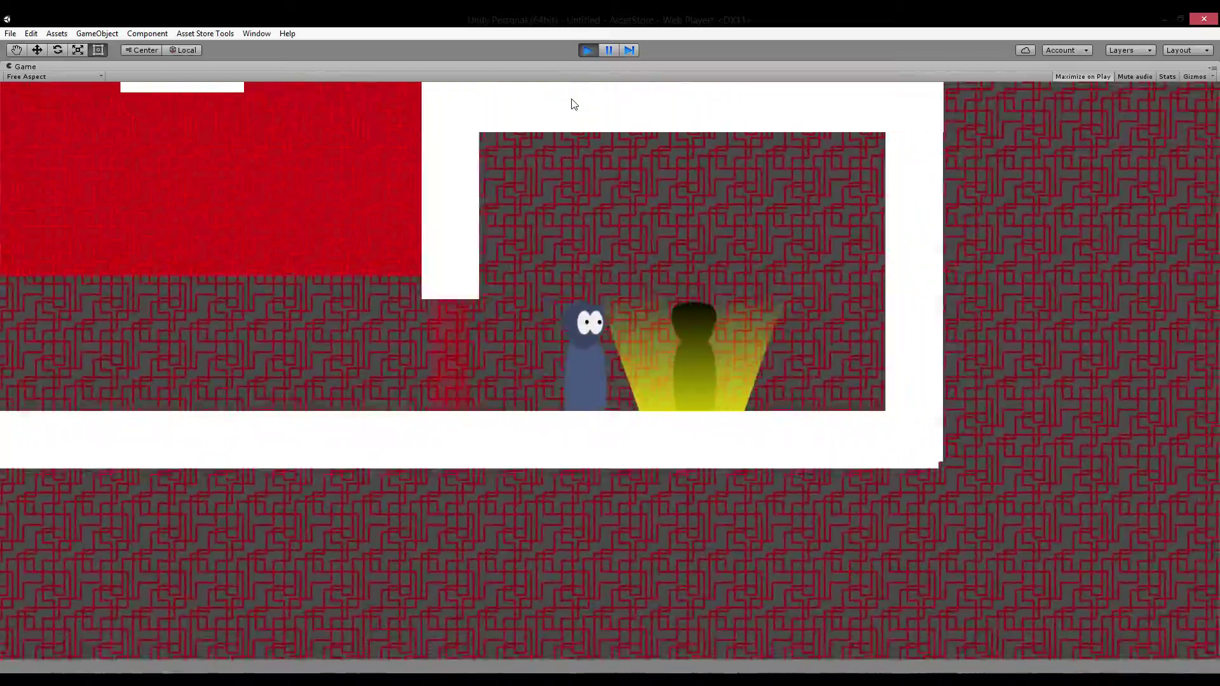
{"action": "key", "text": "d"}
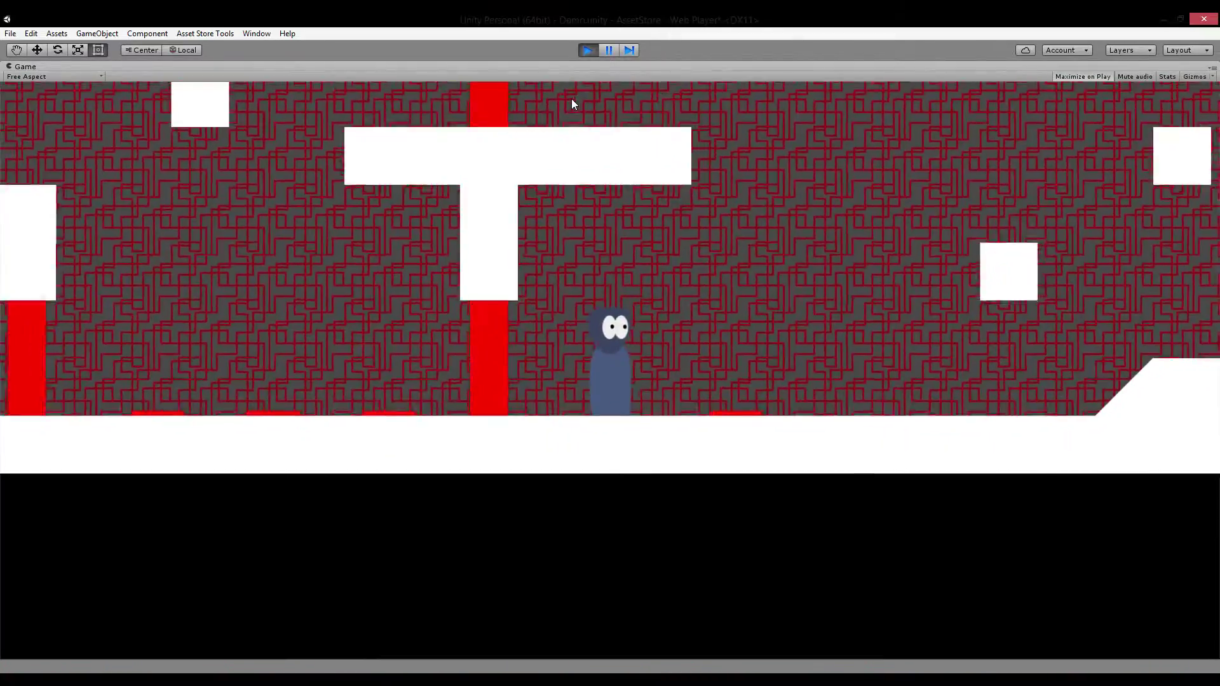
Jump the character up the lower floating blocks beside the sloped corner of the demo level
{"action": "key", "text": "d"}
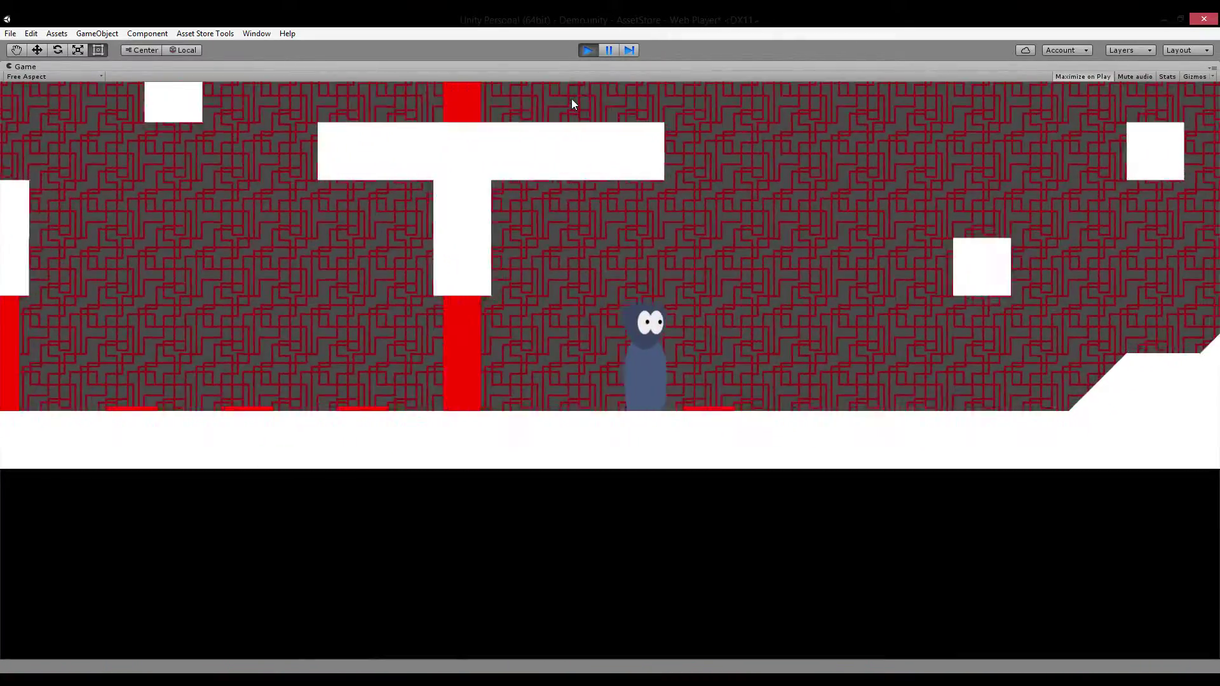
{"action": "key", "text": "d"}
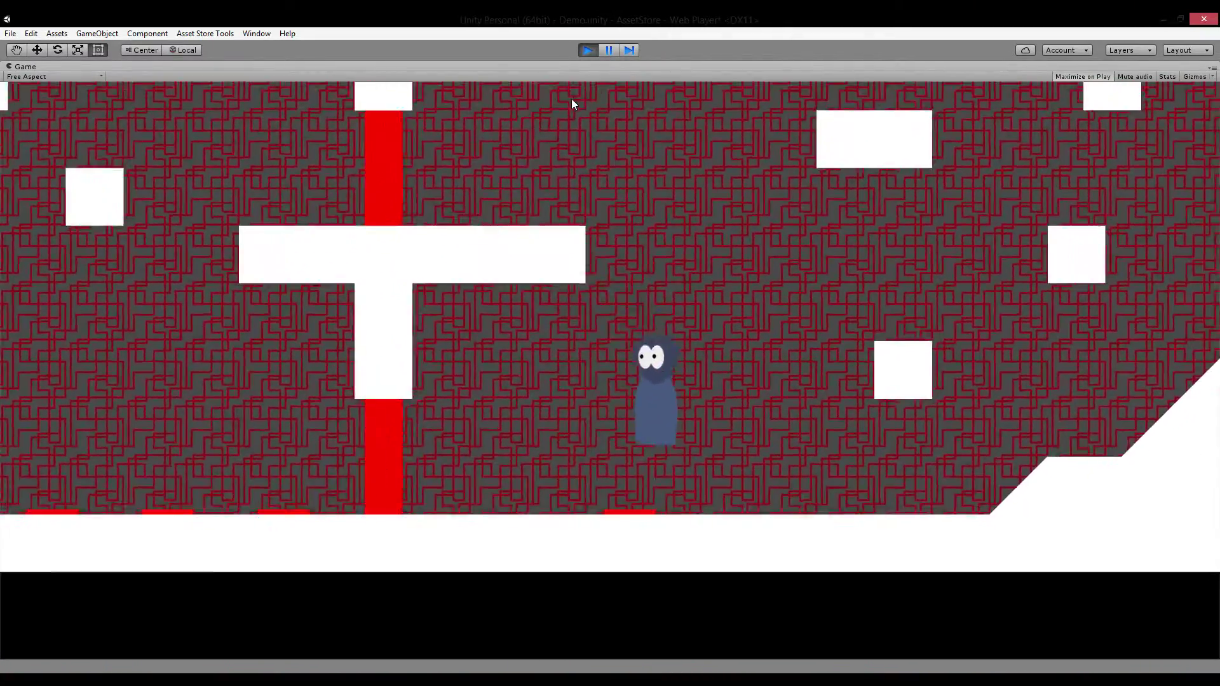
{"action": "key", "text": "d"}
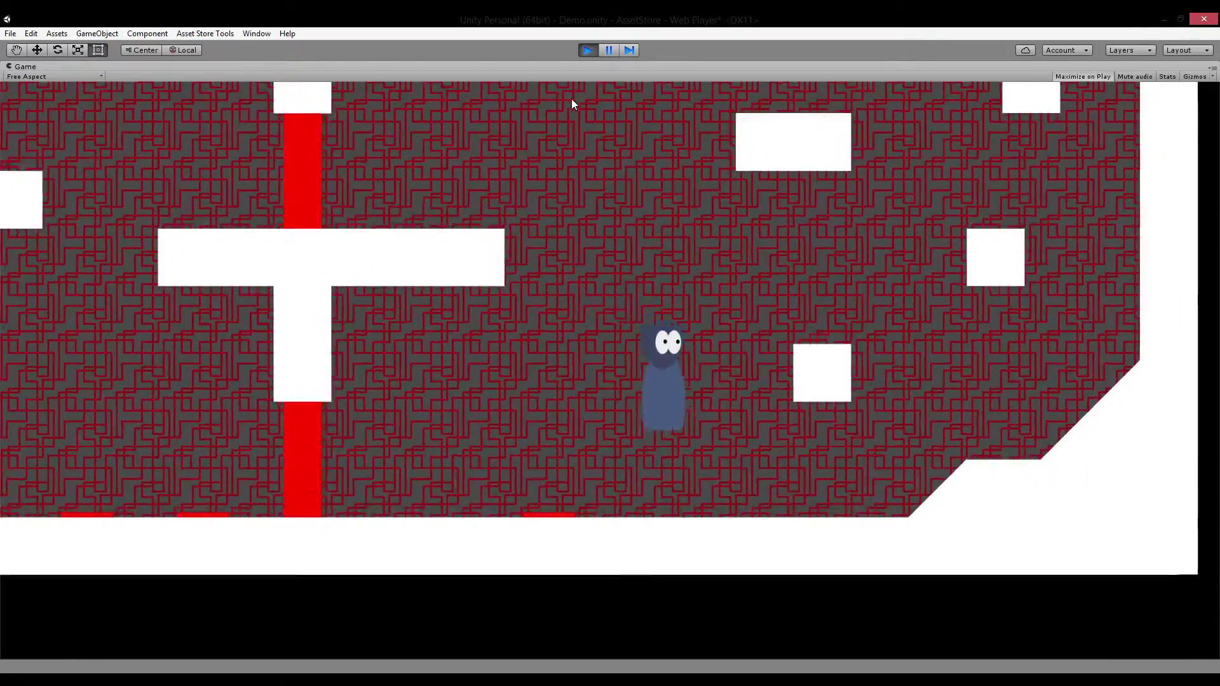
{"action": "key", "text": "d"}
{"action": "key", "text": "space"}
{"action": "key", "text": "a"}
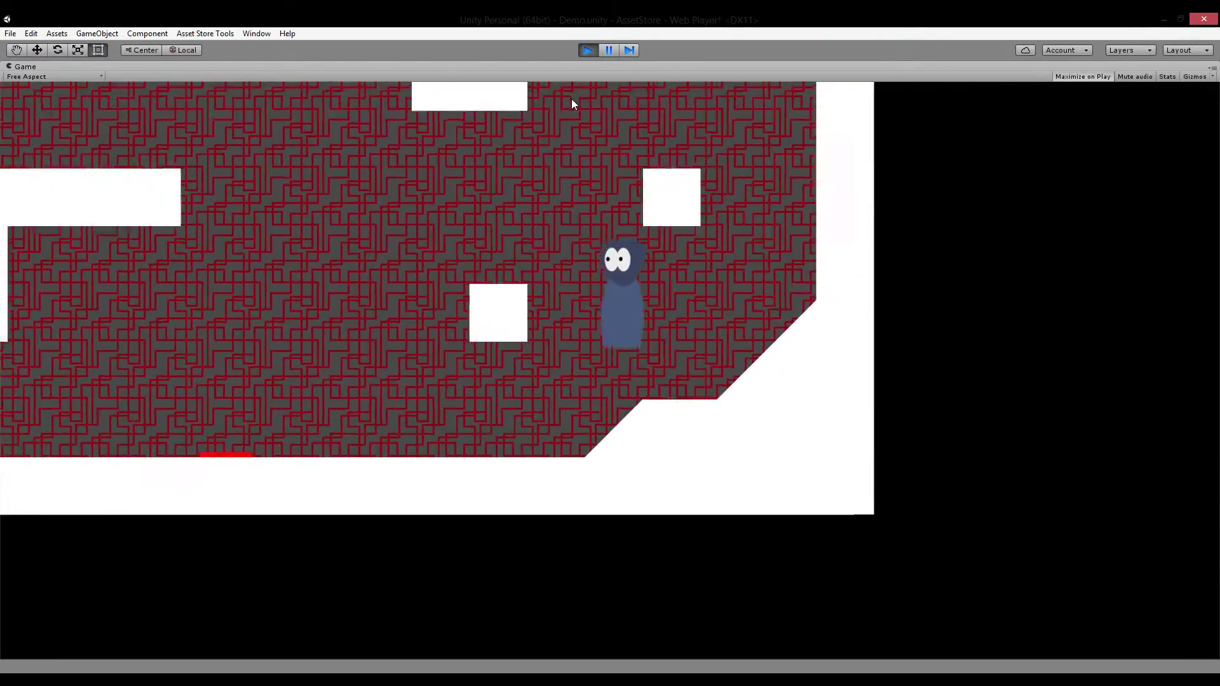
{"action": "key", "text": "space"}
{"action": "key", "text": "d"}
{"action": "key", "text": "a"}
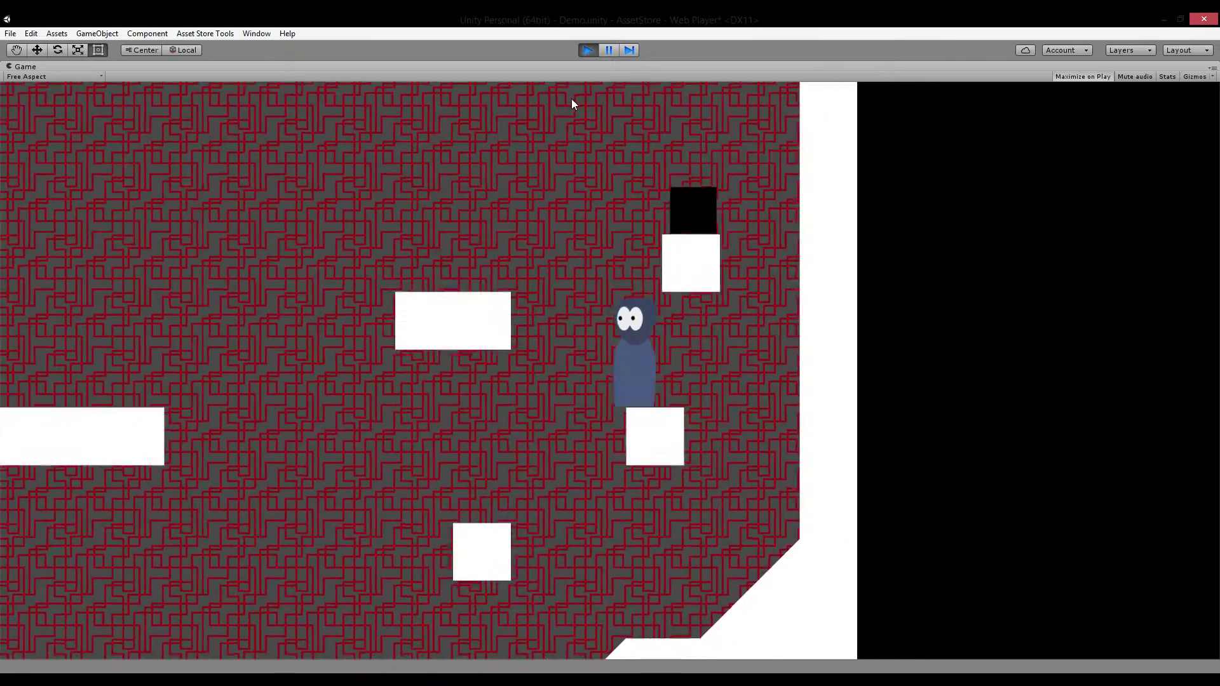
Jump to the highest single block near the outer wall and knock its crate off to the floor
{"action": "key", "text": "space"}
{"action": "key", "text": "d"}
{"action": "key", "text": "space"}
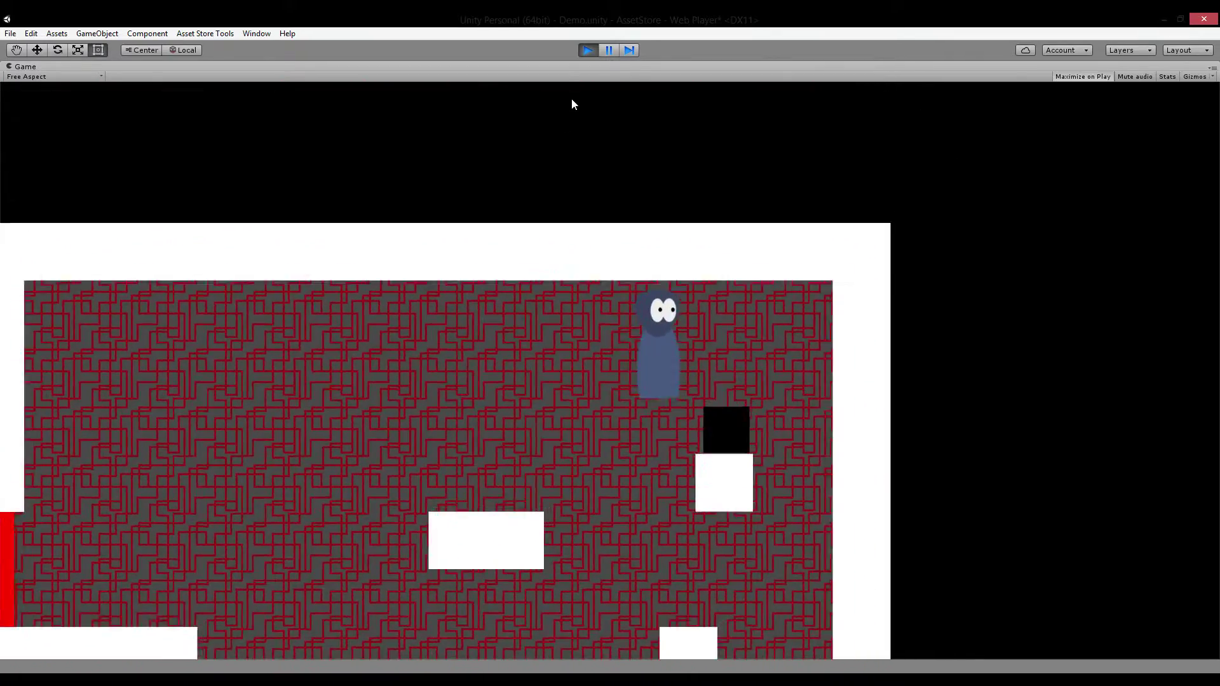
{"action": "key", "text": "d"}
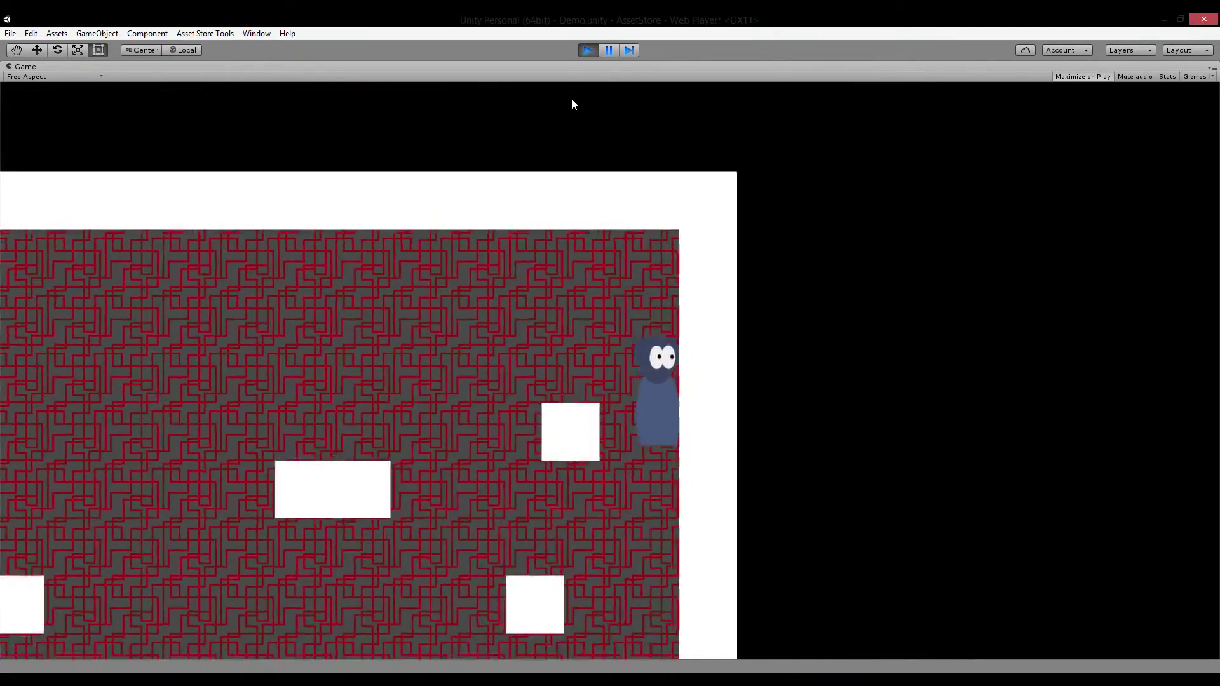
Drop to the floor and push the fallen crate onto the nearby floor button
{"action": "key", "text": "a"}
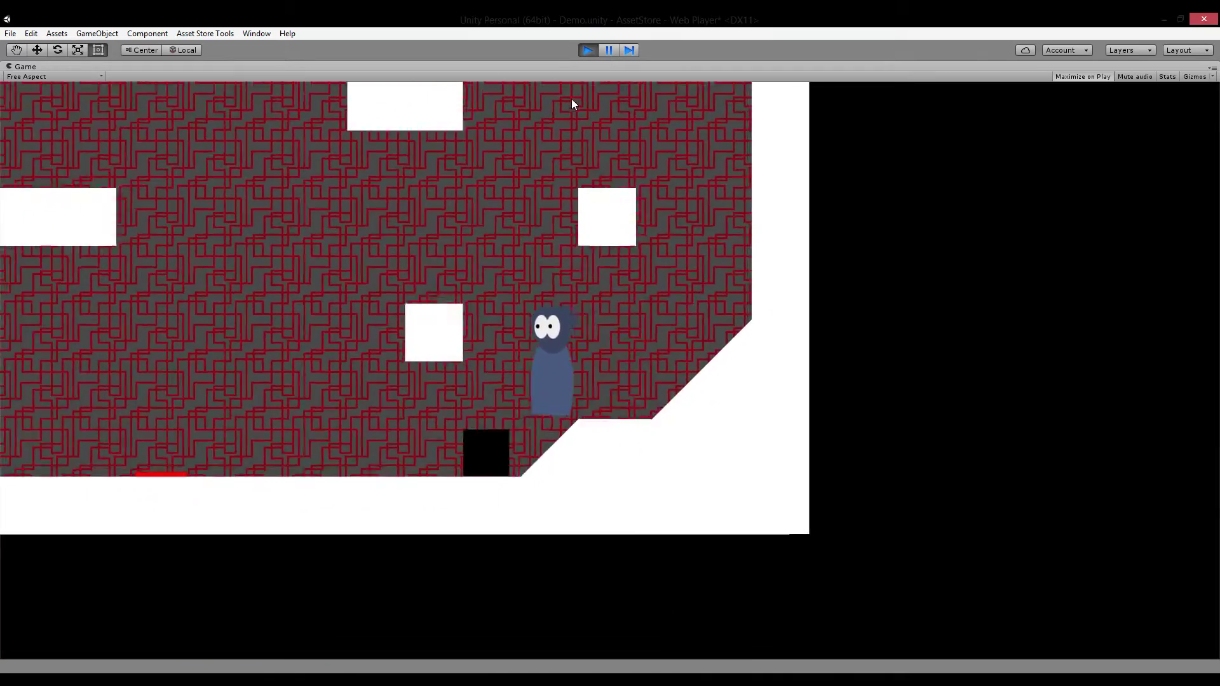
{"action": "key", "text": "d"}
{"action": "key", "text": "a"}
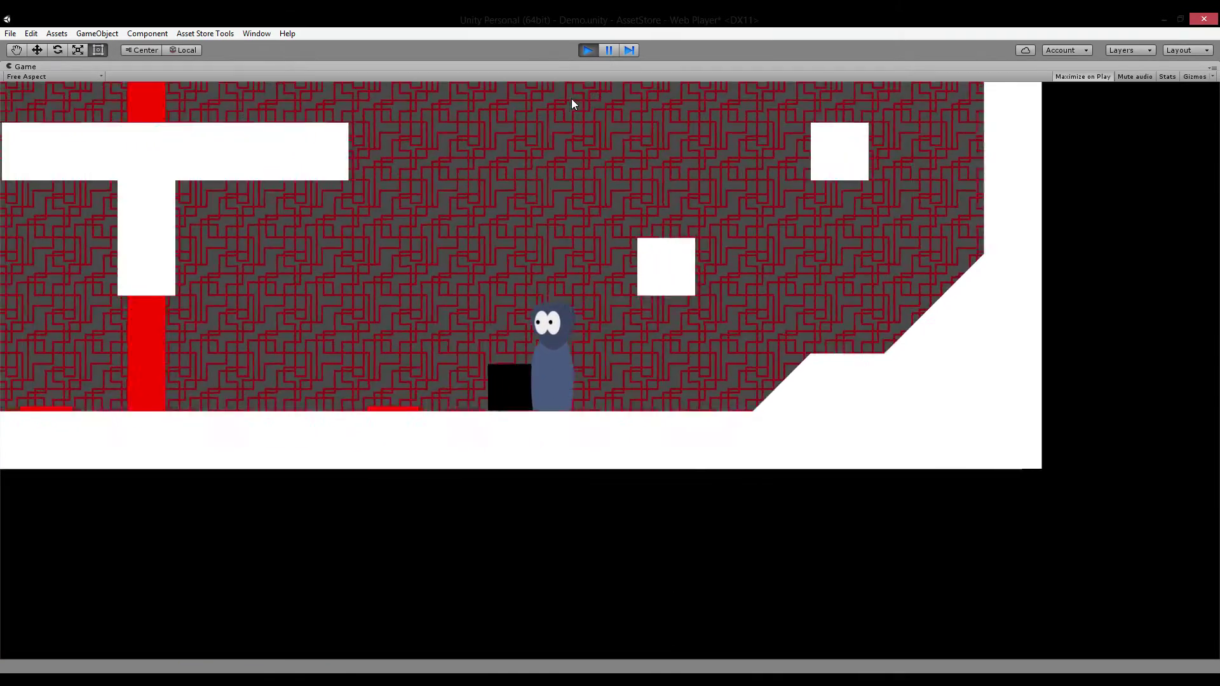
{"action": "key", "text": "d"}
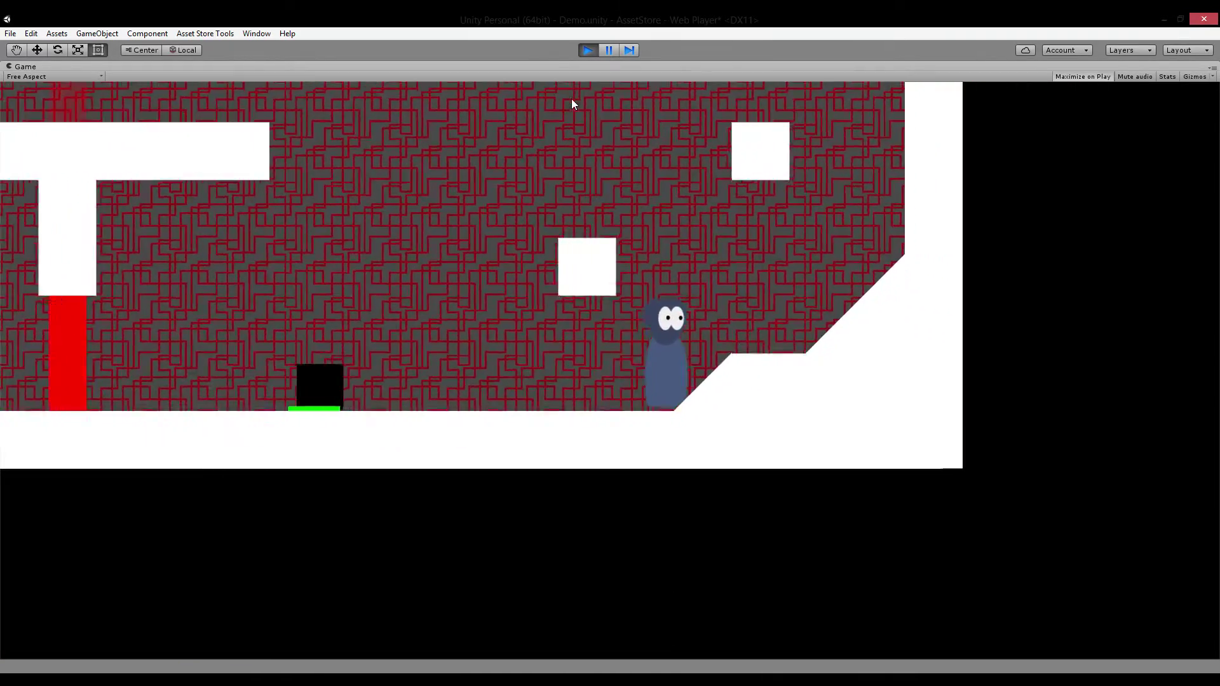
Climb the floating blocks again and cross to the T-shaped platform at the open upper door
{"action": "key", "text": "a"}
{"action": "key", "text": "space"}
{"action": "key", "text": "d"}
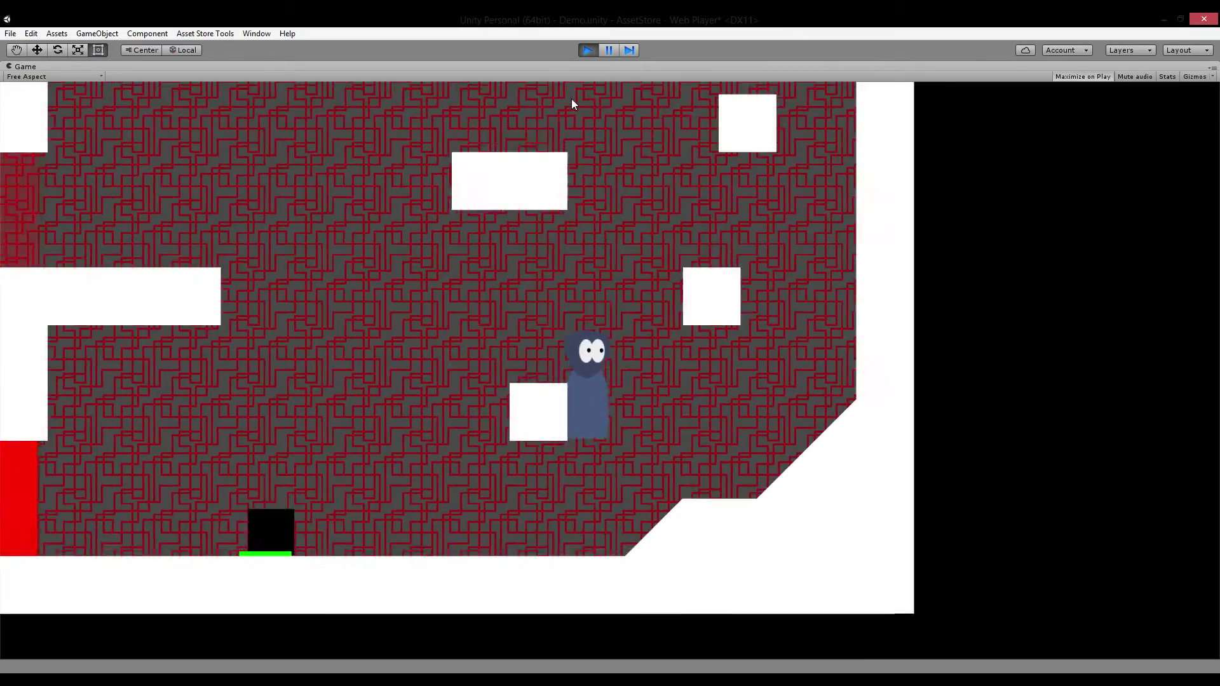
{"action": "key", "text": "a"}
{"action": "key", "text": "space"}
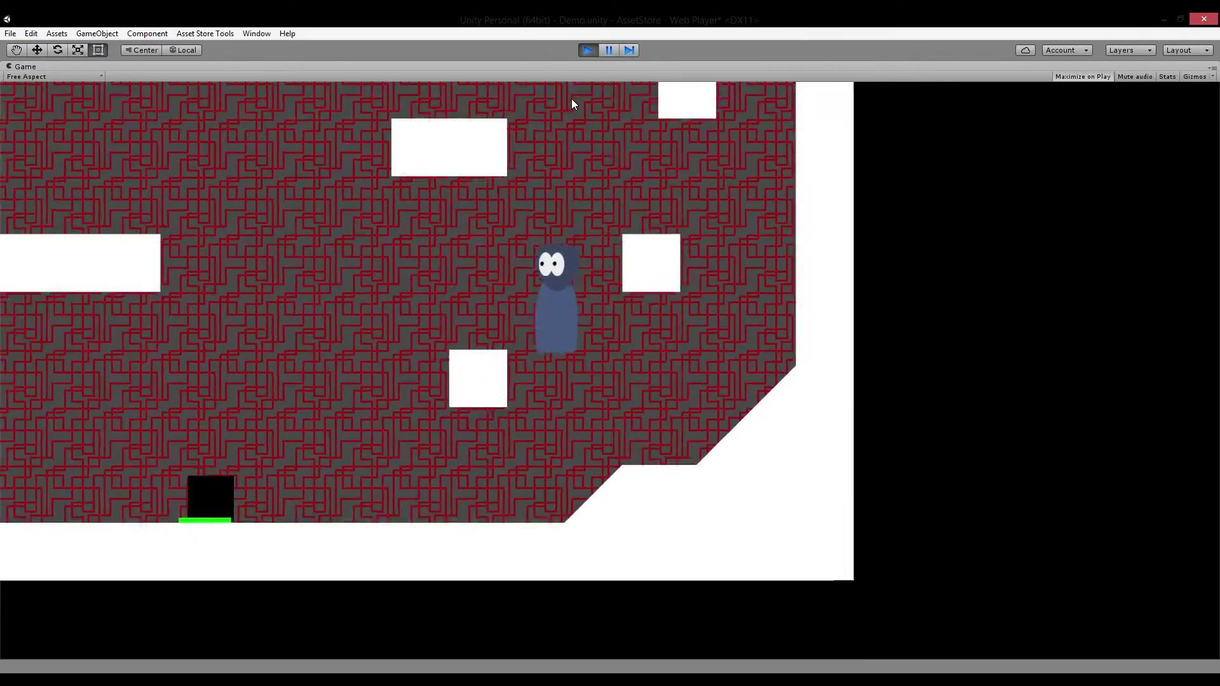
{"action": "key", "text": "space"}
{"action": "key", "text": "d"}
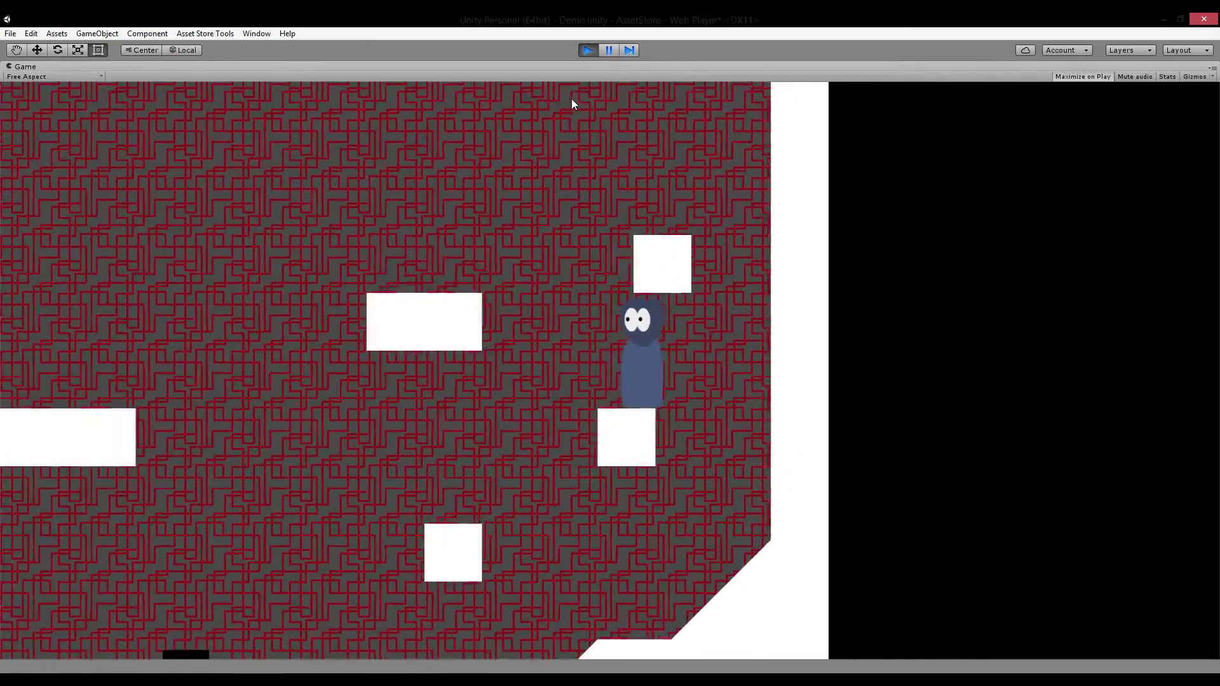
{"action": "key", "text": "a"}
{"action": "key", "text": "space"}
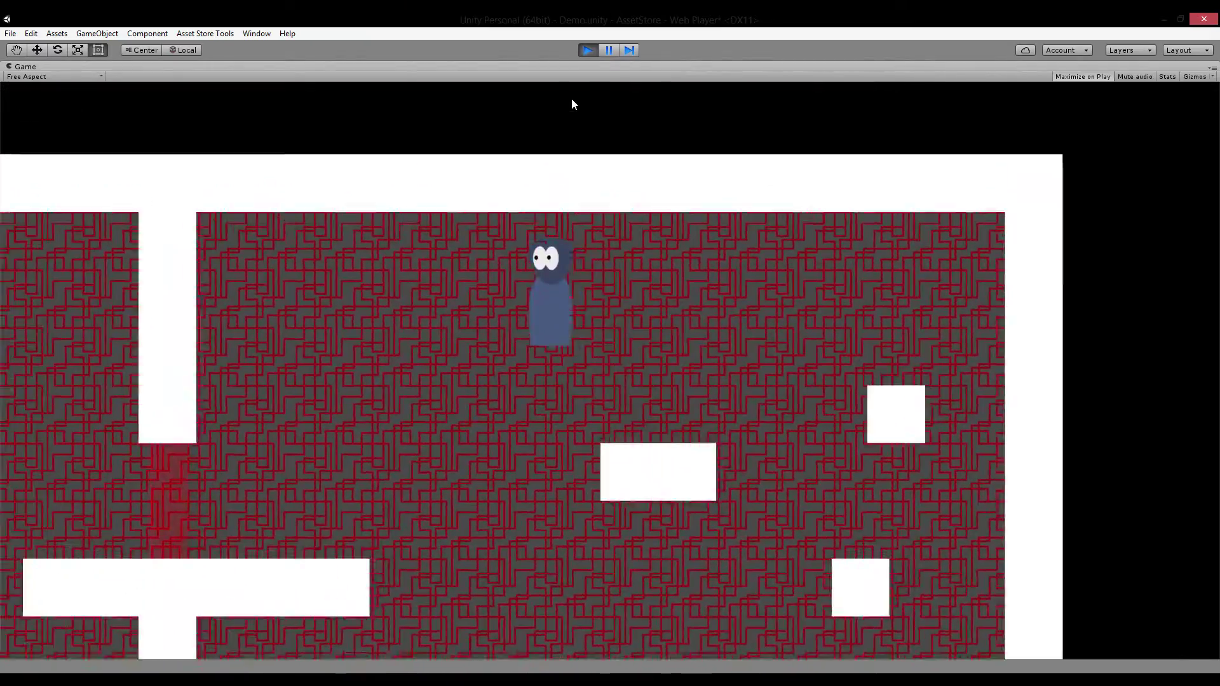
{"action": "key", "text": "a"}
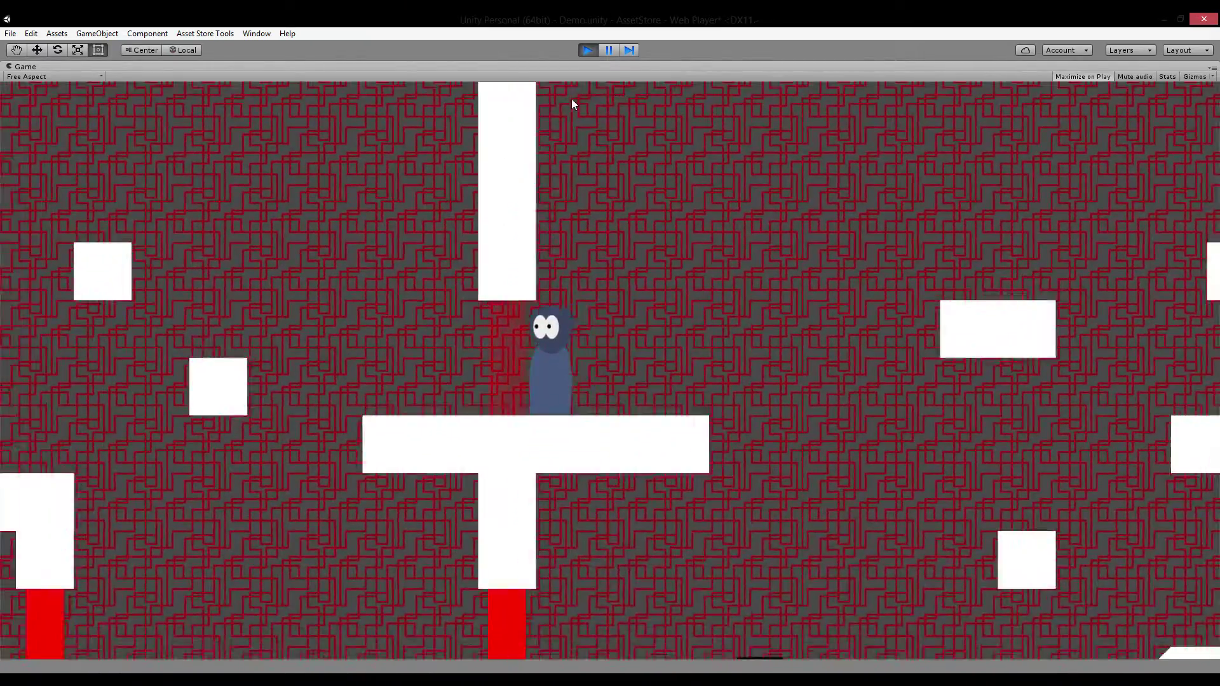
Go through the upper door, cross the floating blocks and push the crate on the far ledge down to the floor
{"action": "key", "text": "a"}
{"action": "key", "text": "space"}
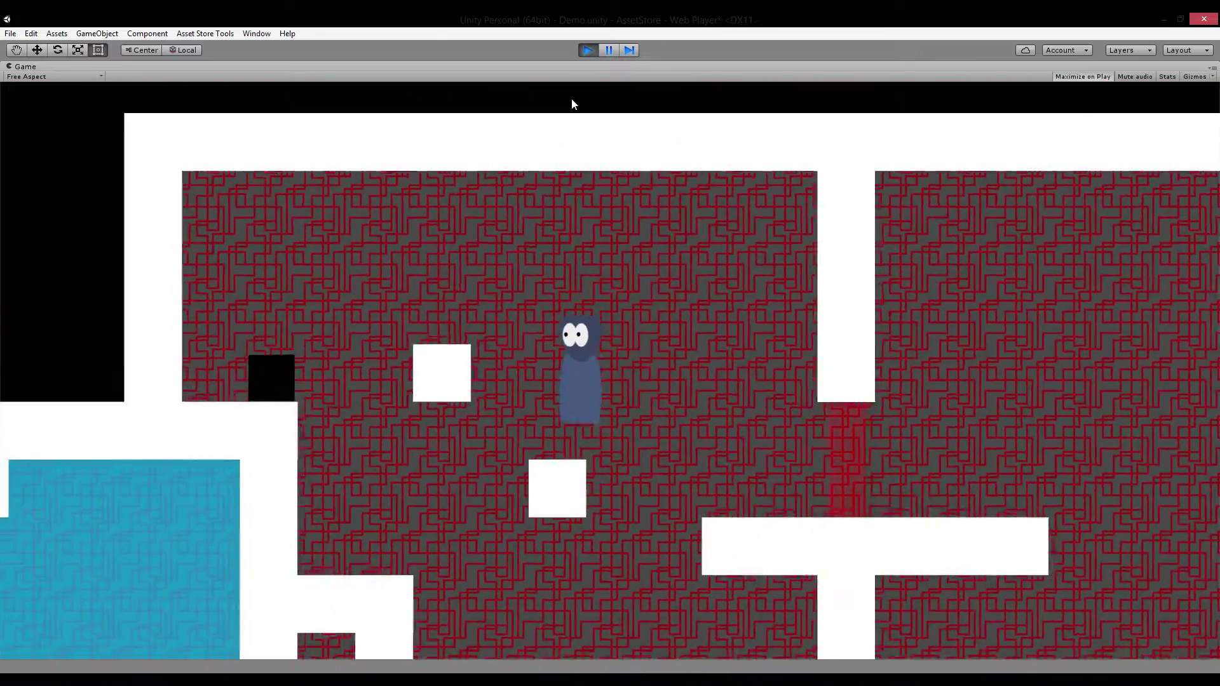
{"action": "key", "text": "a"}
{"action": "key", "text": "space"}
{"action": "key", "text": "space"}
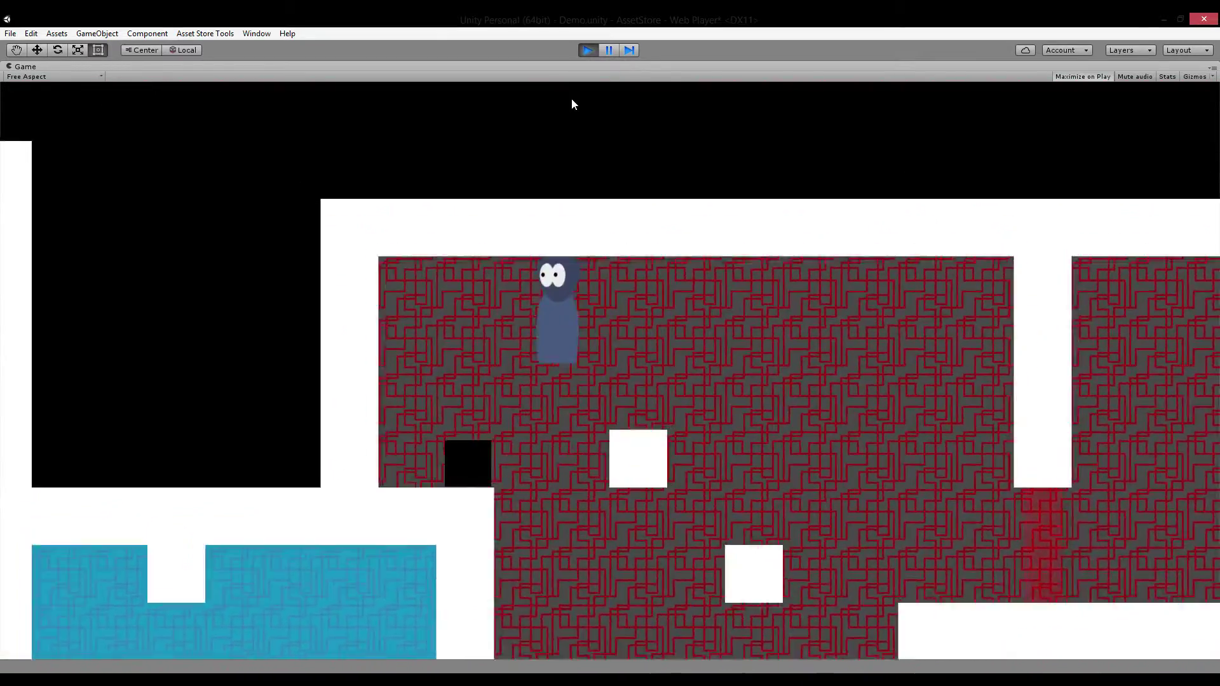
{"action": "key", "text": "a"}
{"action": "key", "text": "d"}
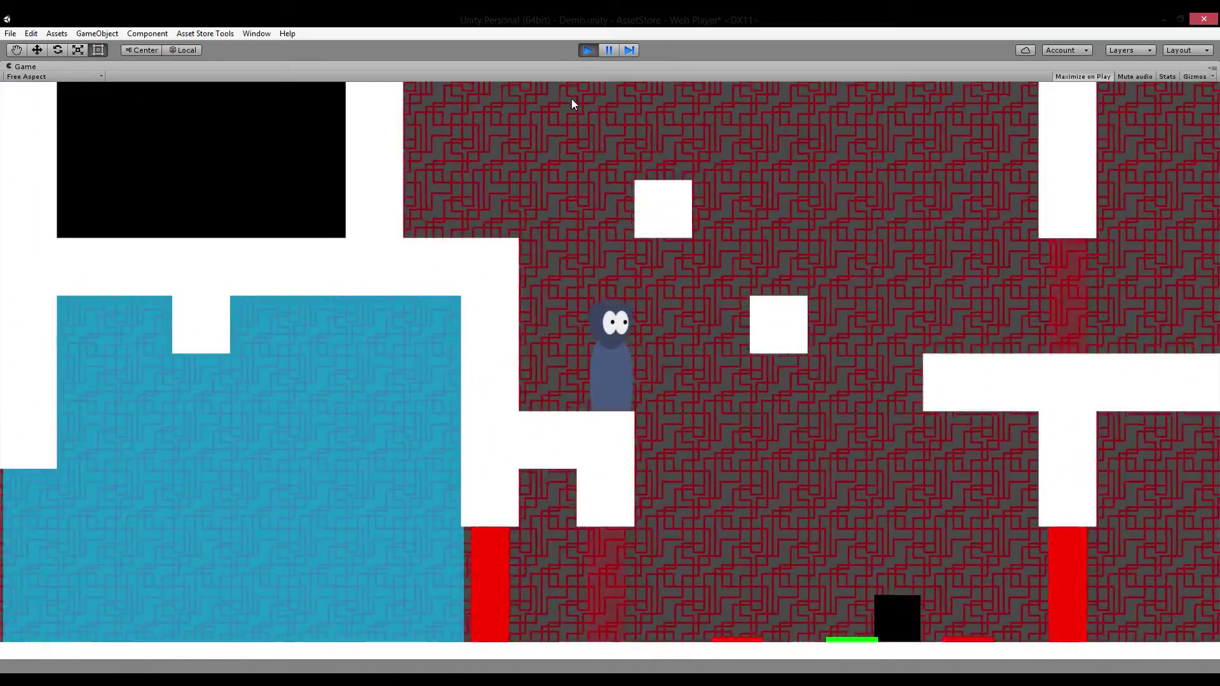
Drop to the floor and push the second crate onto the button nearest the door under the T-shaped platform
{"action": "key", "text": "d"}
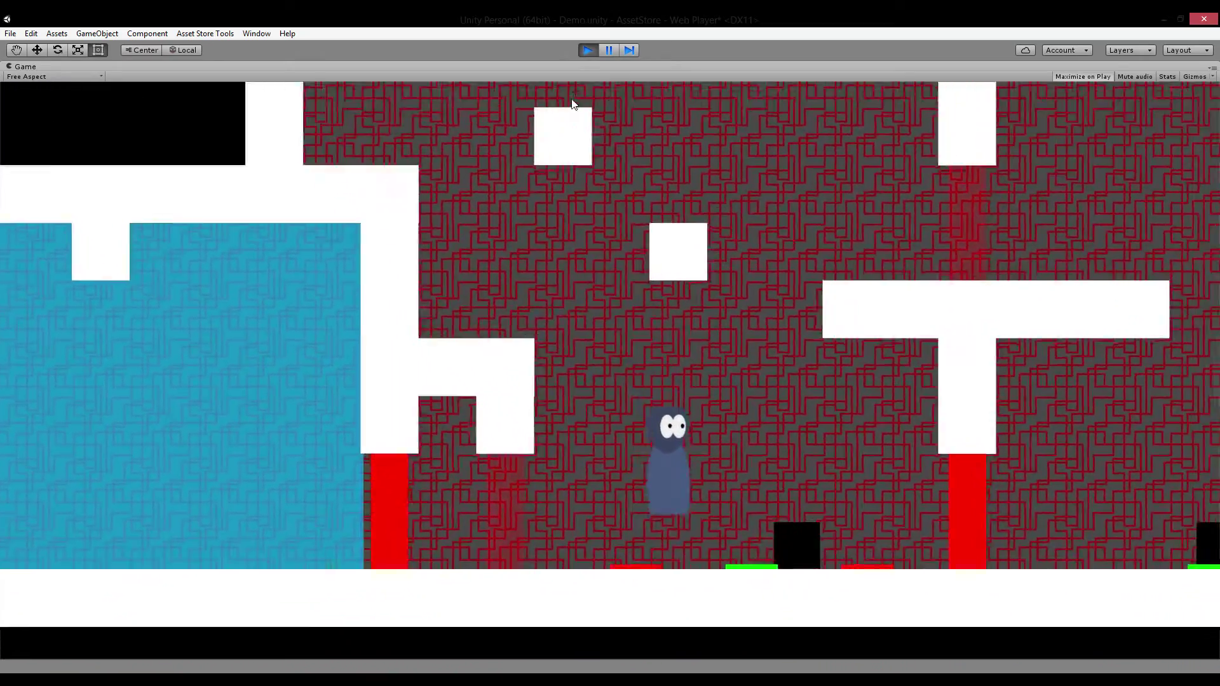
{"action": "key", "text": "a"}
{"action": "key", "text": "space"}
{"action": "key", "text": "d"}
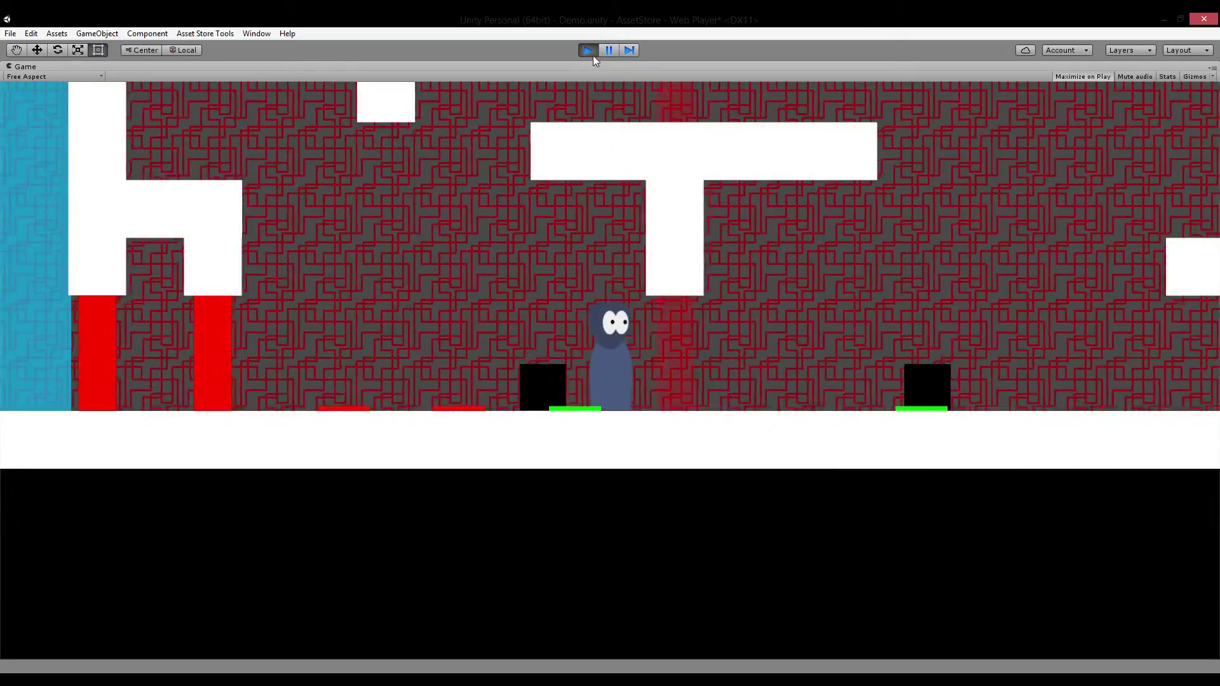
Stop the playtest and frame the edited level in the scene view
{"action": "left_click", "coordinate": [592, 55]}
{"action": "scroll", "coordinate": [600, 211], "scroll_direction": "down", "scroll_amount": 11}
{"action": "middle_click_drag", "start_coordinate": [570, 207], "coordinate": [572, 125]}
{"action": "scroll", "coordinate": [580, 125], "scroll_direction": "up", "scroll_amount": 10}
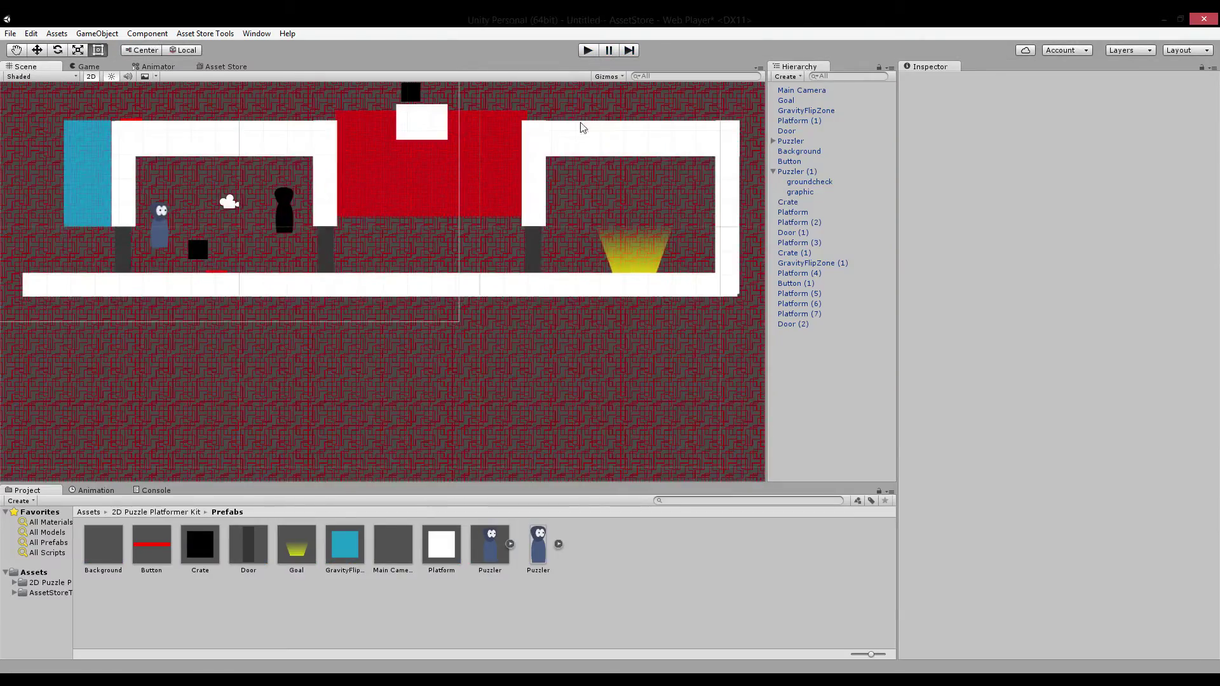
{"action": "middle_click_drag", "start_coordinate": [499, 96], "coordinate": [507, 195]}
{"action": "scroll", "coordinate": [506, 194], "scroll_direction": "up", "scroll_amount": 1}
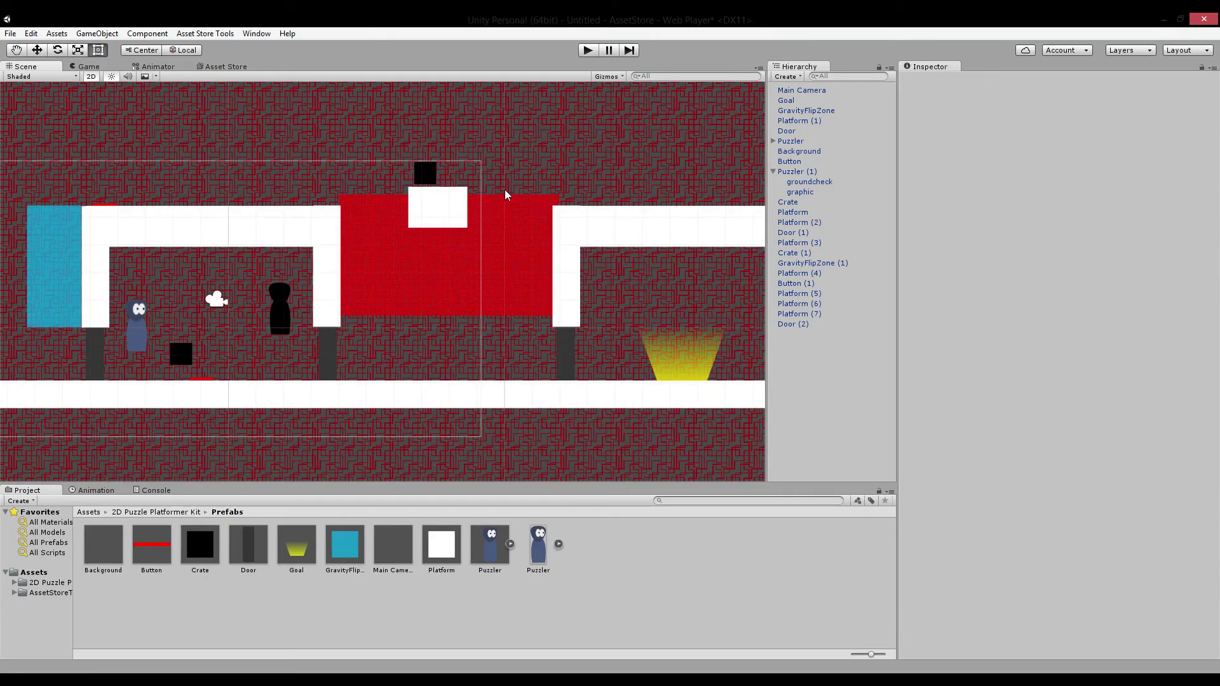
Review the component settings of the Background and the first Crate, collapsing the Puzzler (1) children
{"action": "left_click", "coordinate": [479, 165]}
{"action": "middle_click_drag", "start_coordinate": [328, 160], "coordinate": [478, 155]}
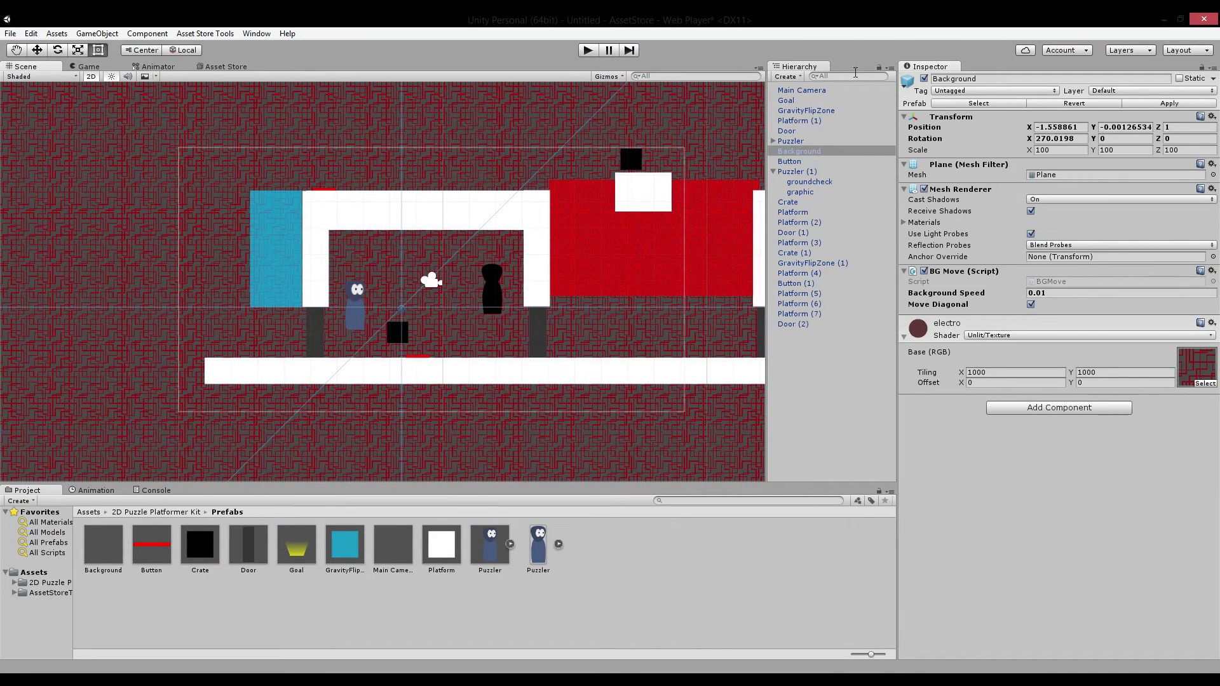
{"action": "left_click", "coordinate": [773, 171]}
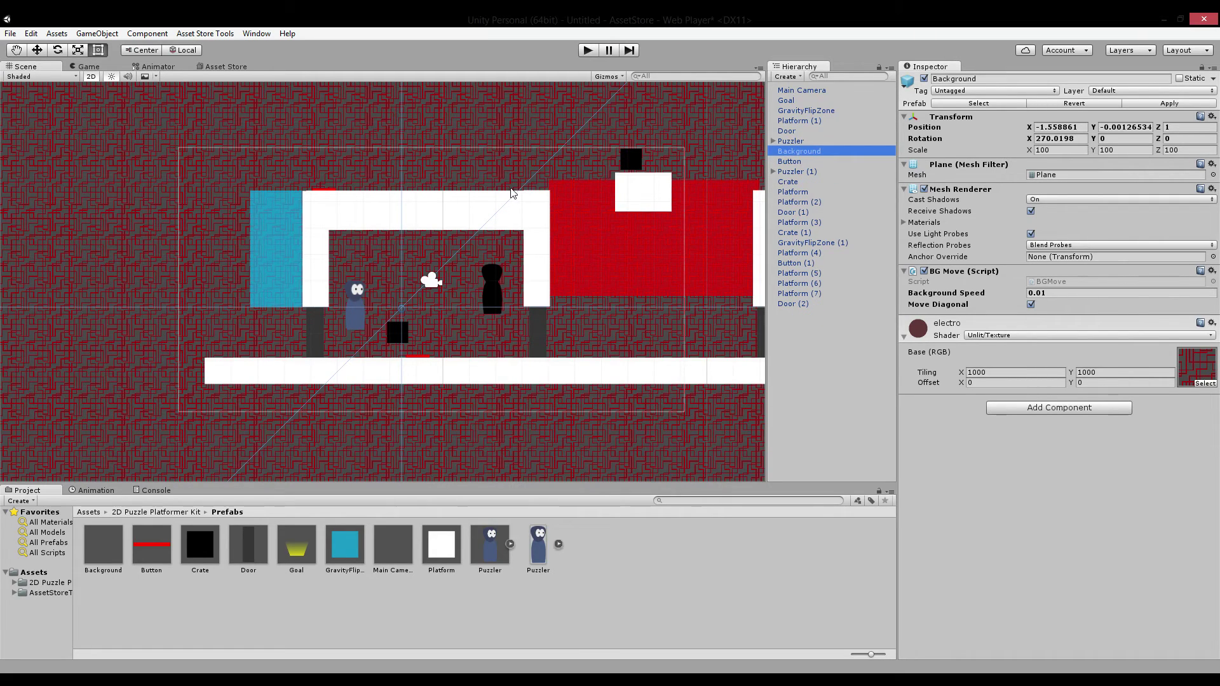
{"action": "left_click", "coordinate": [803, 183]}
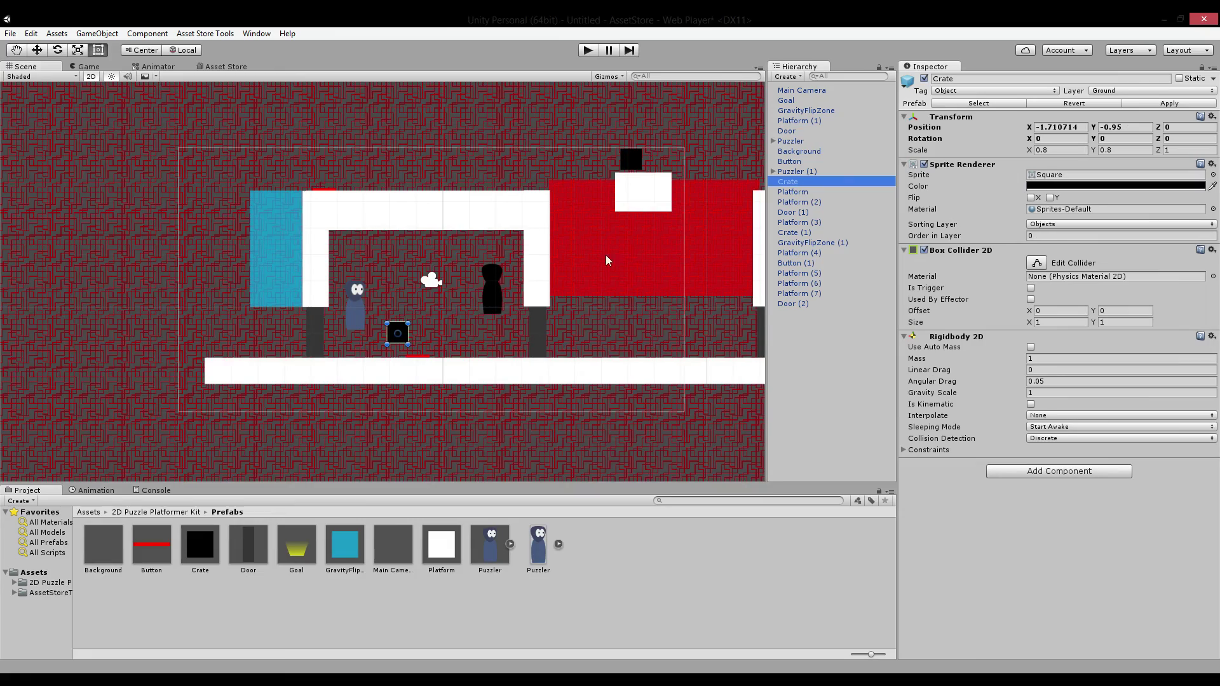
{"action": "scroll", "coordinate": [608, 234], "scroll_direction": "up", "scroll_amount": 4}
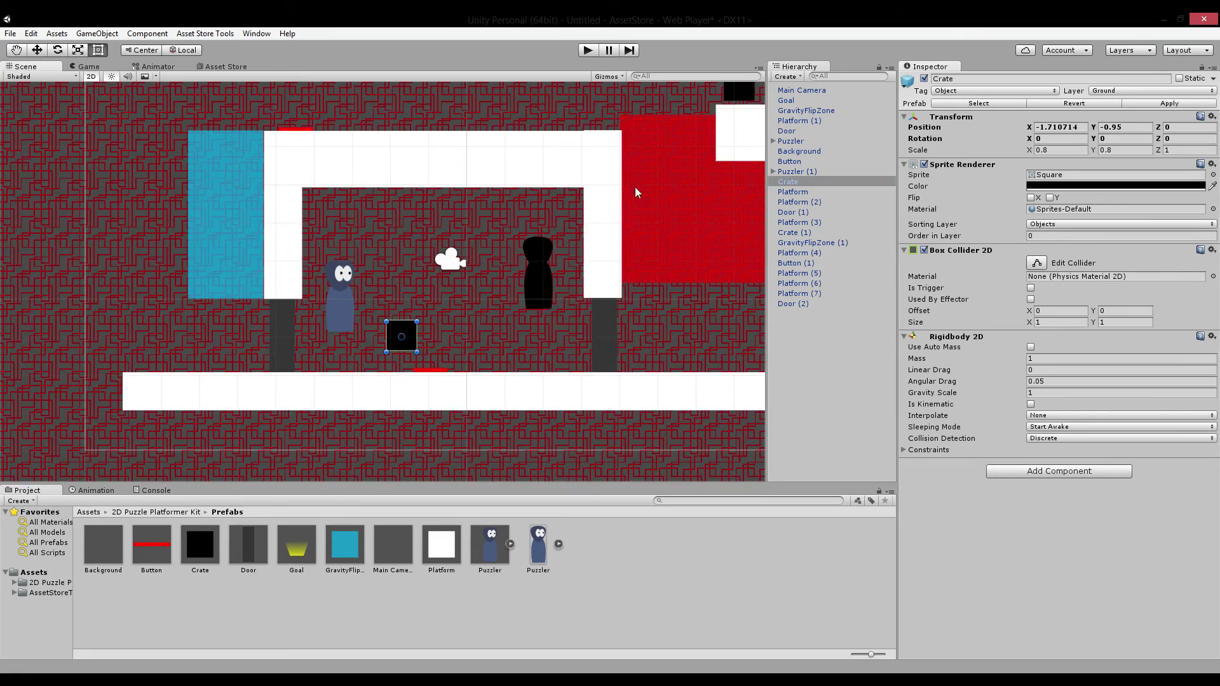
{"action": "scroll", "coordinate": [562, 158], "scroll_direction": "down", "scroll_amount": 3}
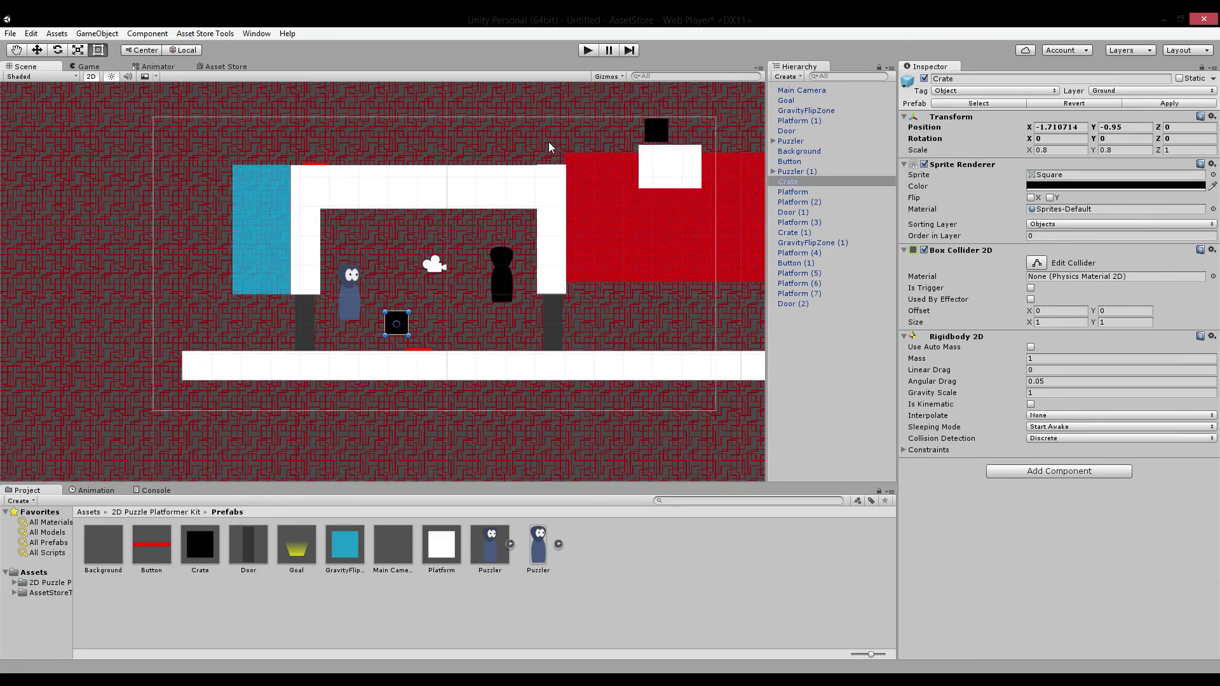